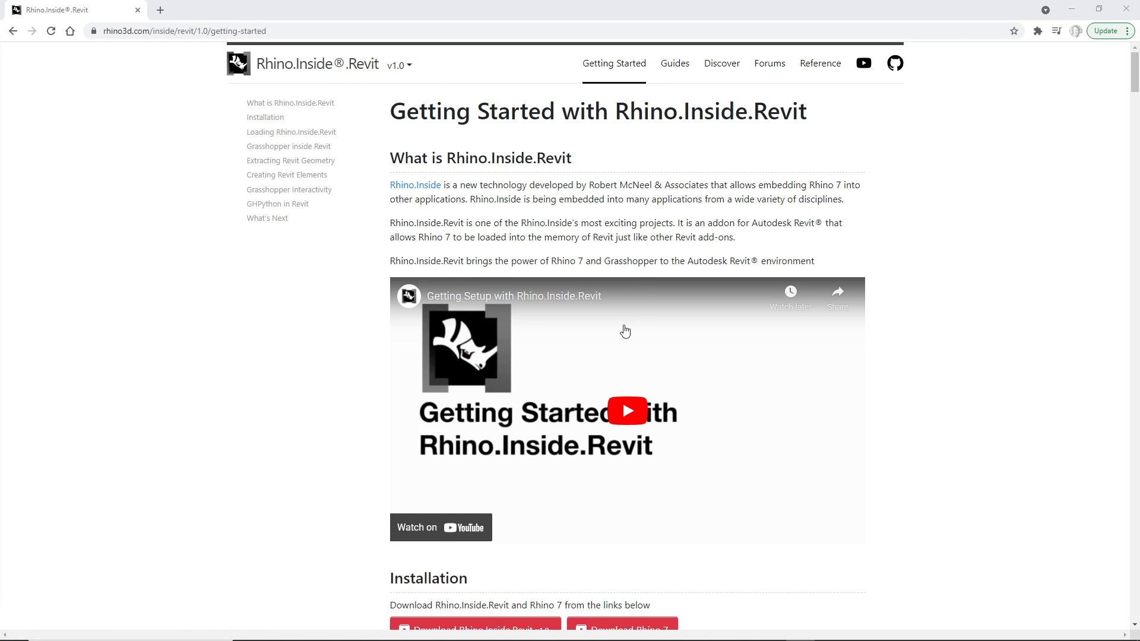
- Read through the Getting Started guide, from installation and loading to the section on extracting Revit geometry
scroll(624, 332, "down", 9)
scroll(624, 332, "up", 9)
scroll(760, 410, "down", 6)
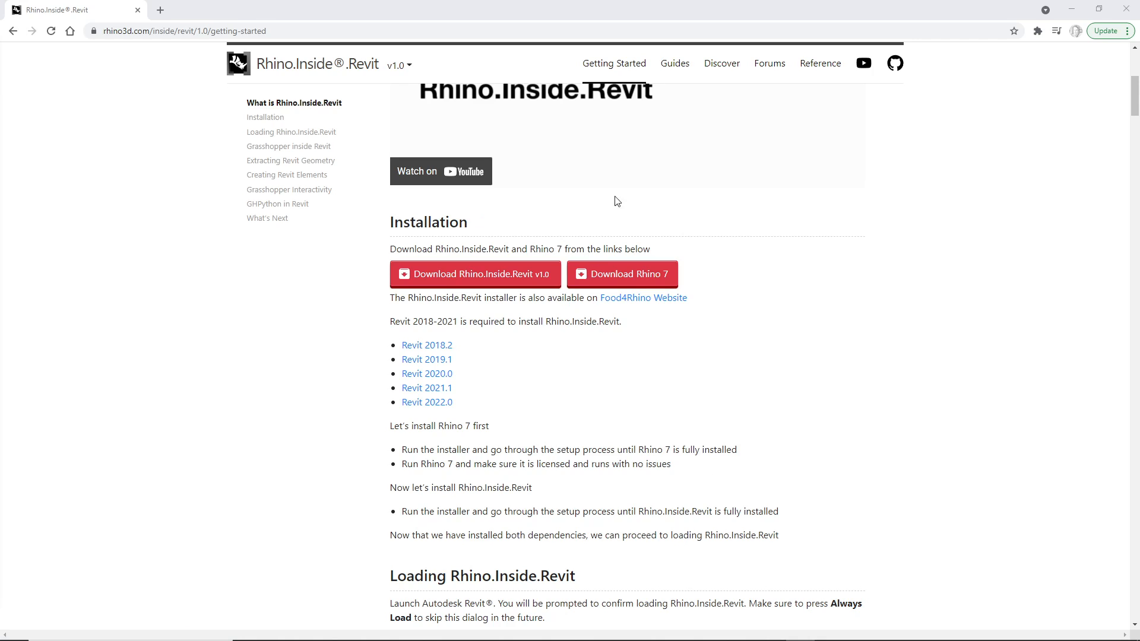
scroll(751, 320, "down", 15)
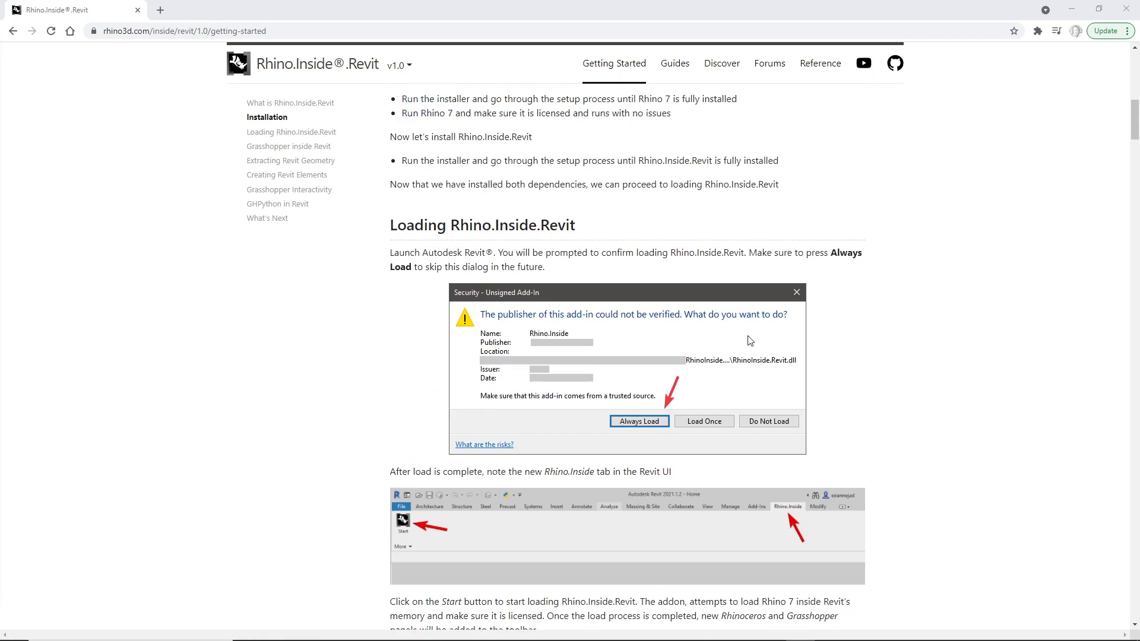
scroll(749, 336, "down", 16)
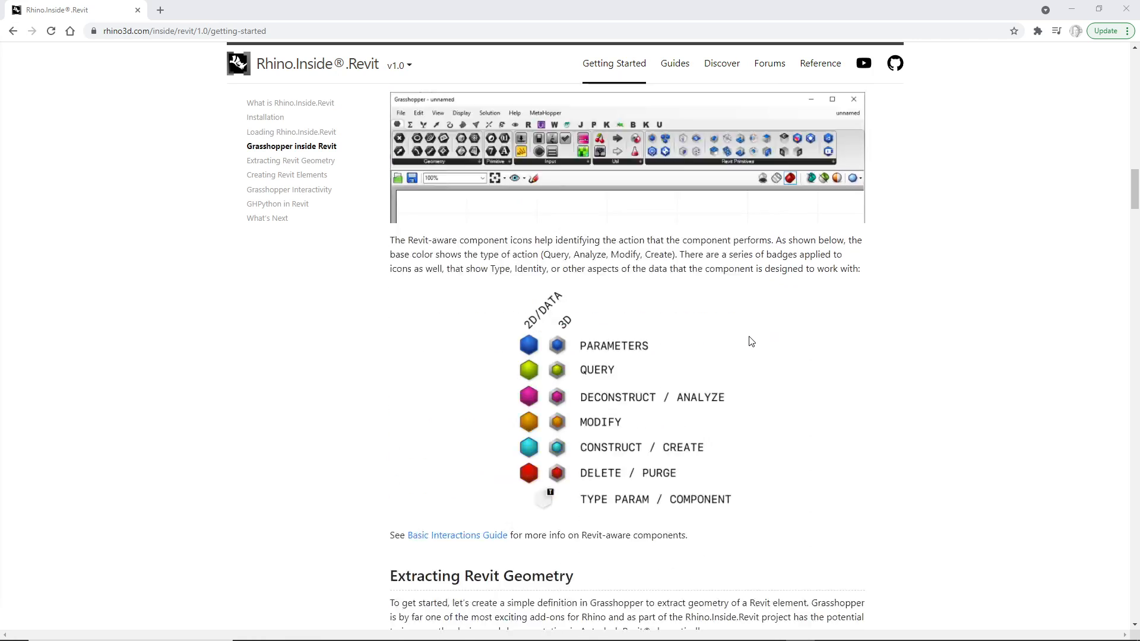
scroll(1131, 256, "down", 15)
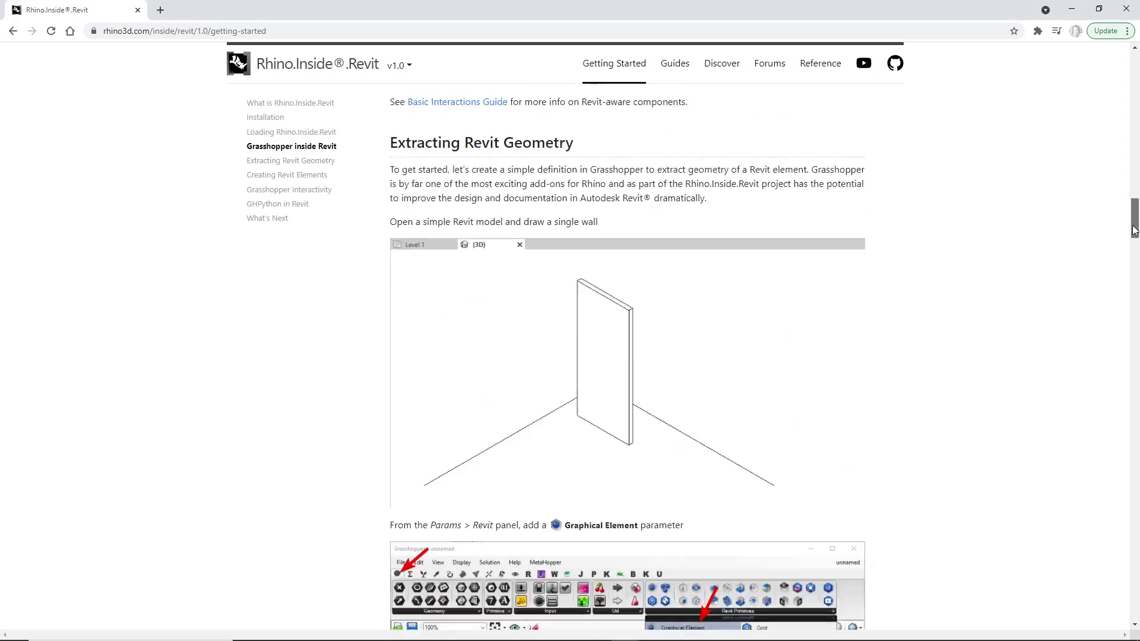
left_click_drag(1131, 255, 1134, 76)
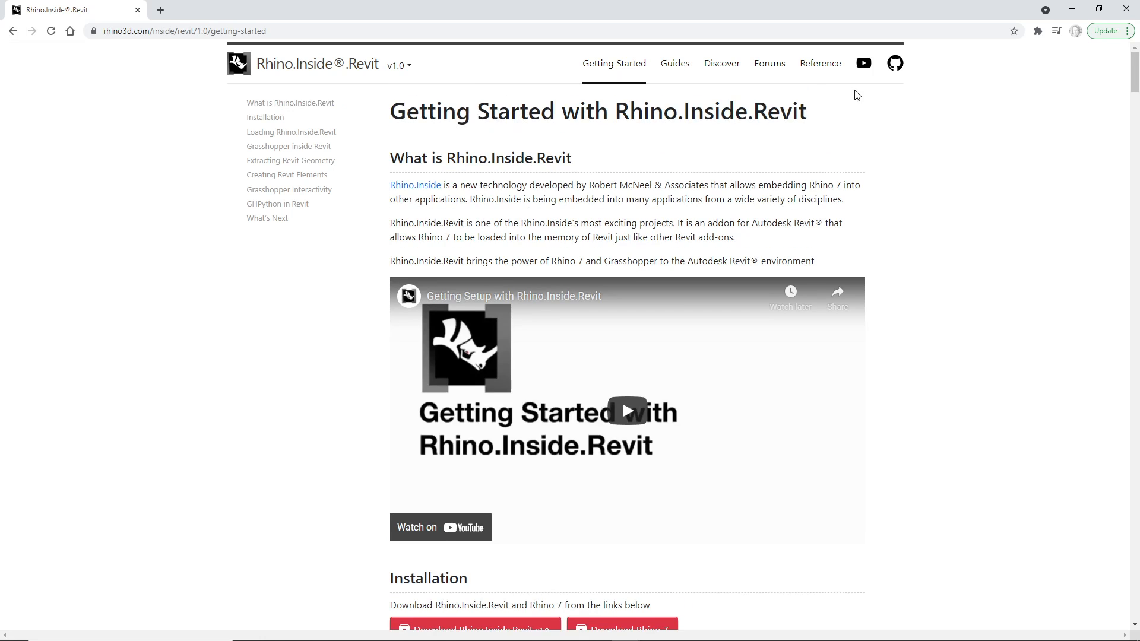
- Browse the Guides overview, the Worksets guide and the Discover resources, and return to the Getting Started page
left_click(680, 65)
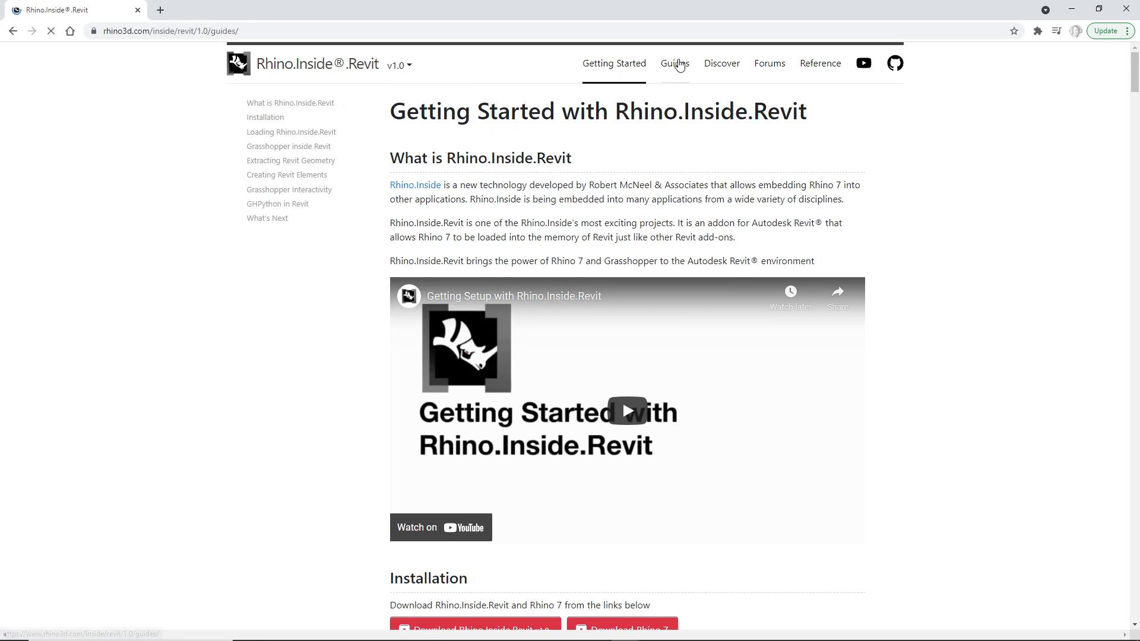
scroll(585, 288, "down", 4)
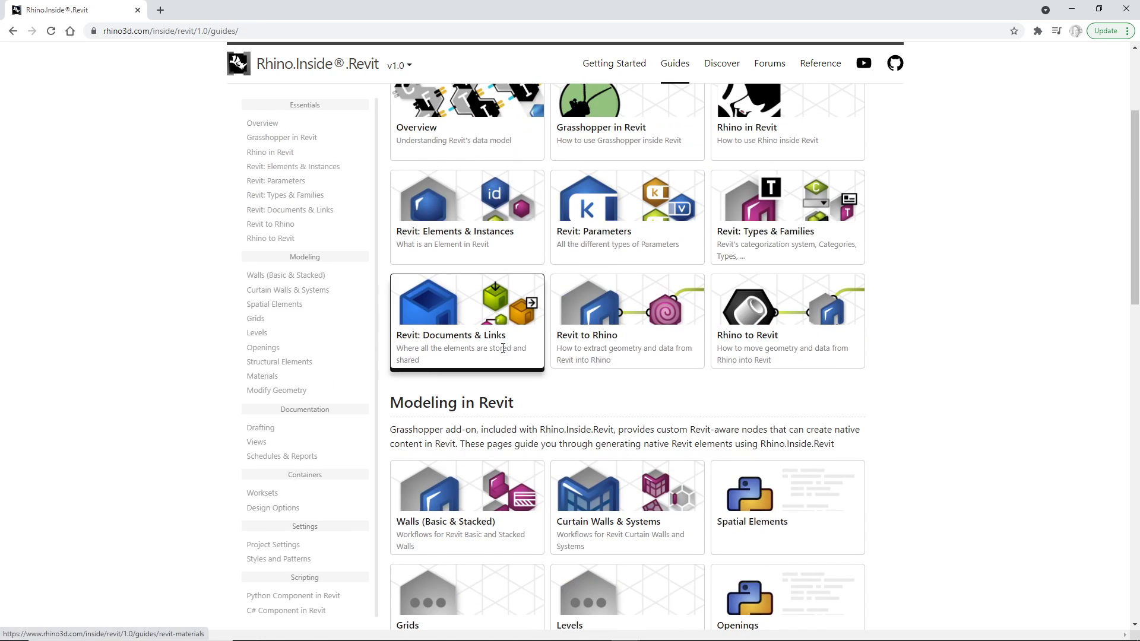
scroll(321, 368, "down", 7)
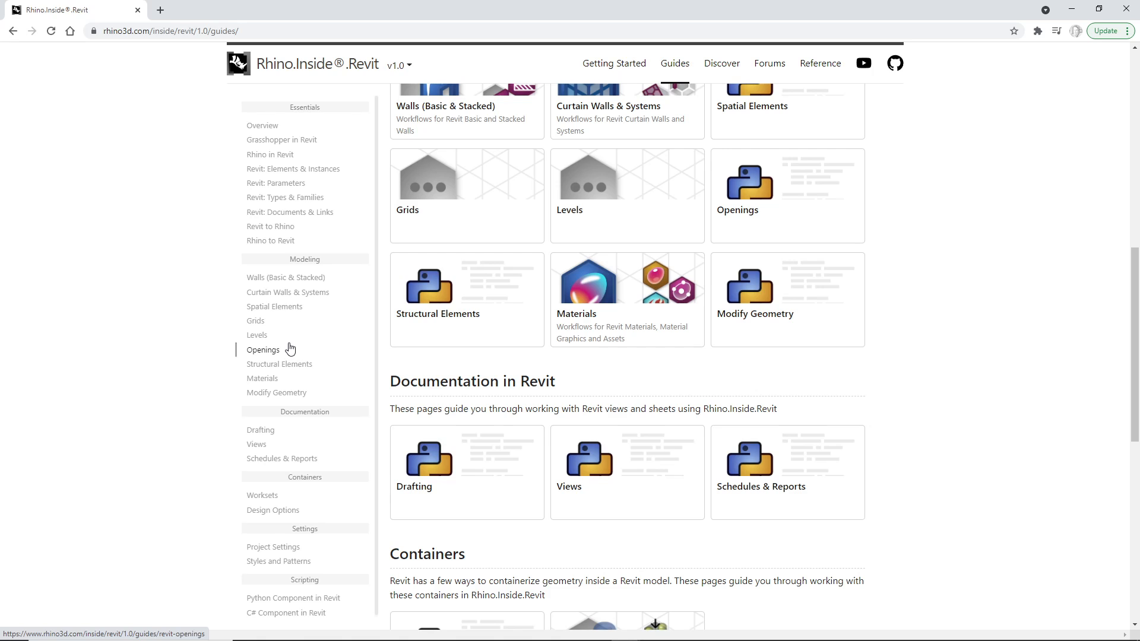
left_click(285, 496)
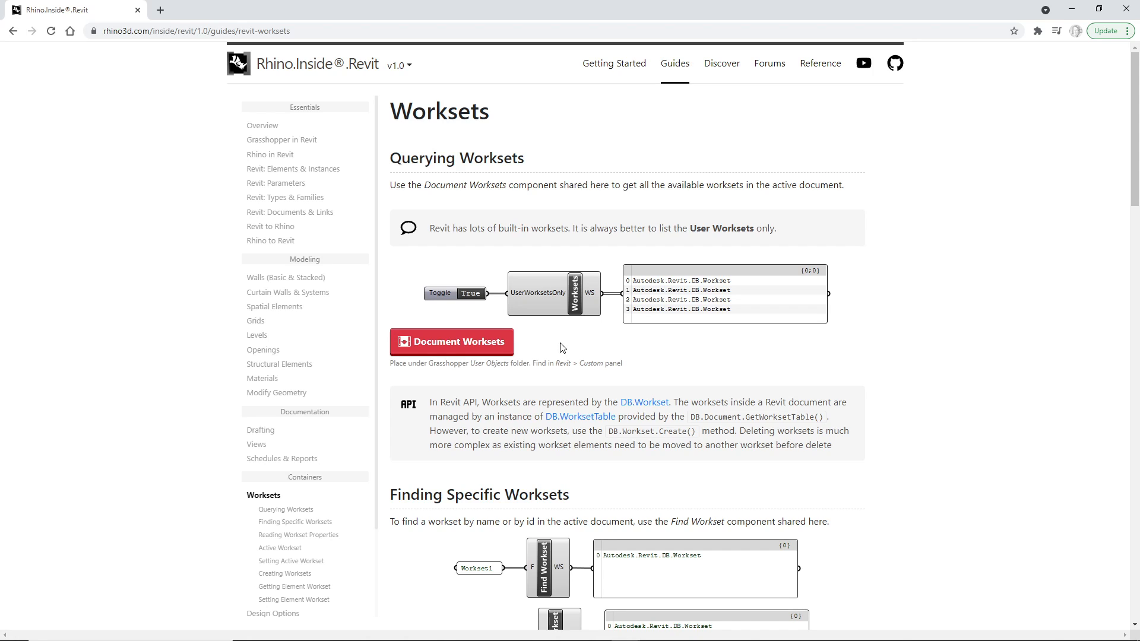
scroll(755, 428, "down", 20)
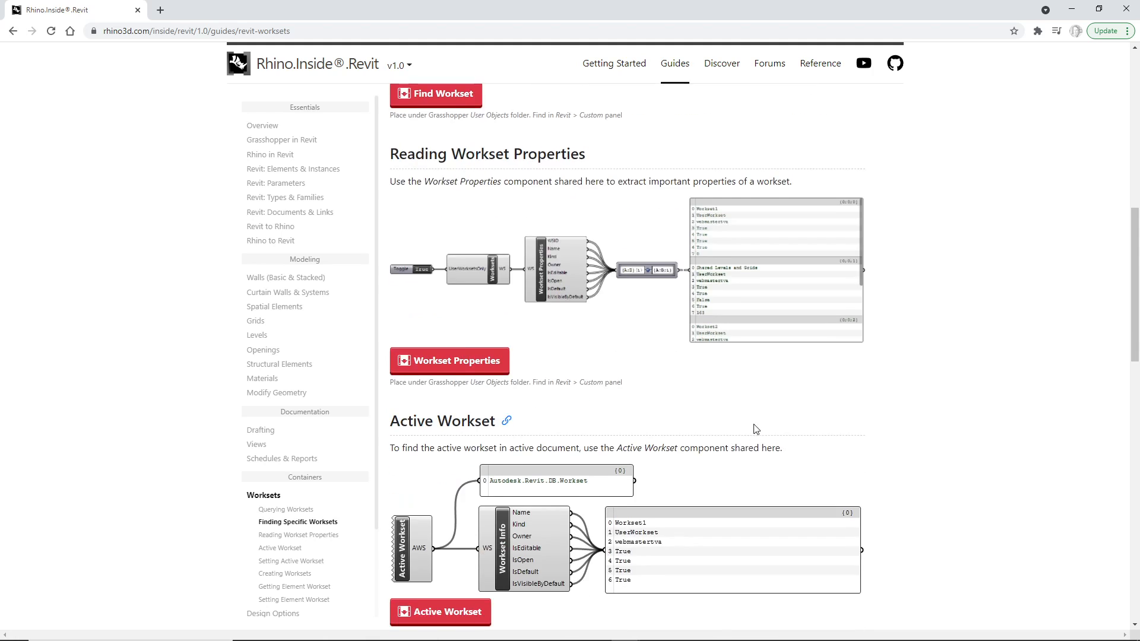
scroll(755, 429, "down", 2)
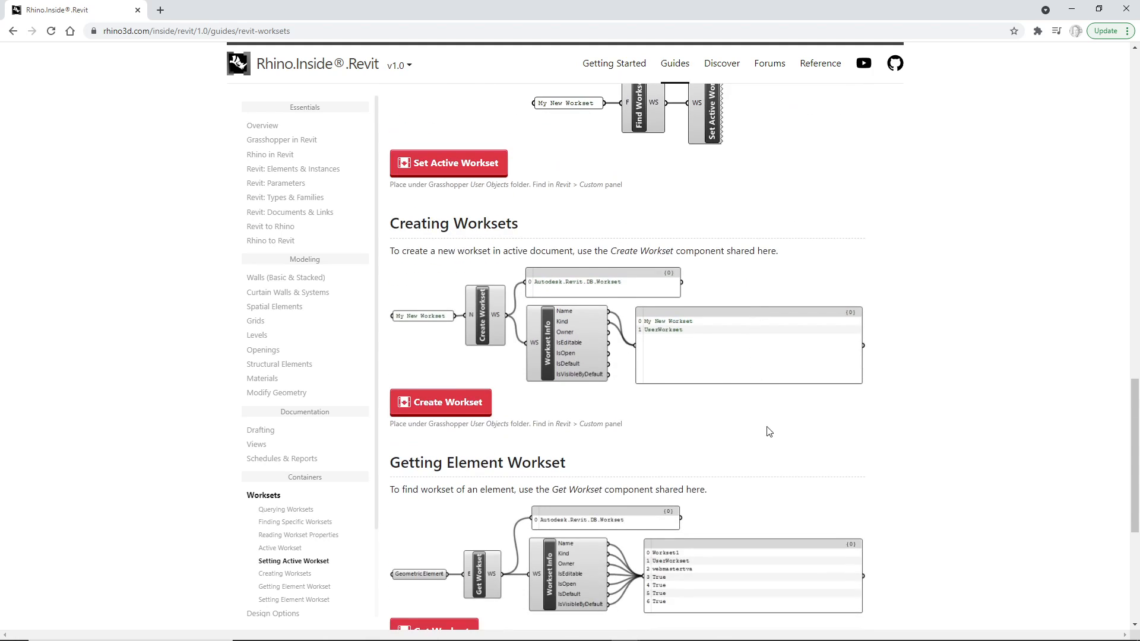
scroll(1031, 459, "up", 15)
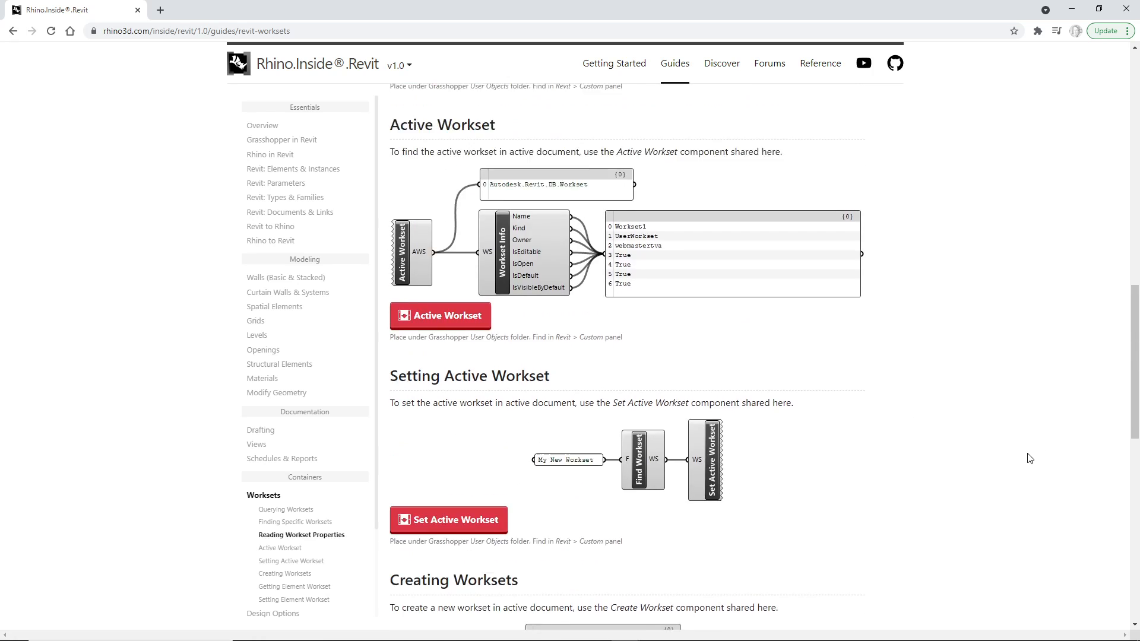
scroll(1030, 459, "up", 5)
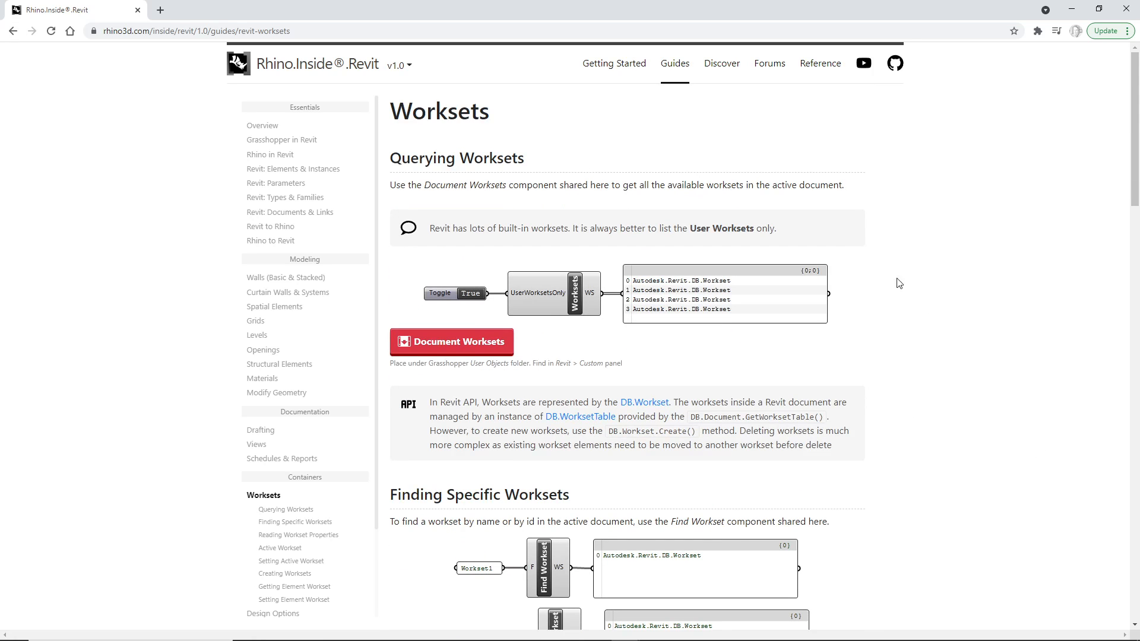
left_click(722, 64)
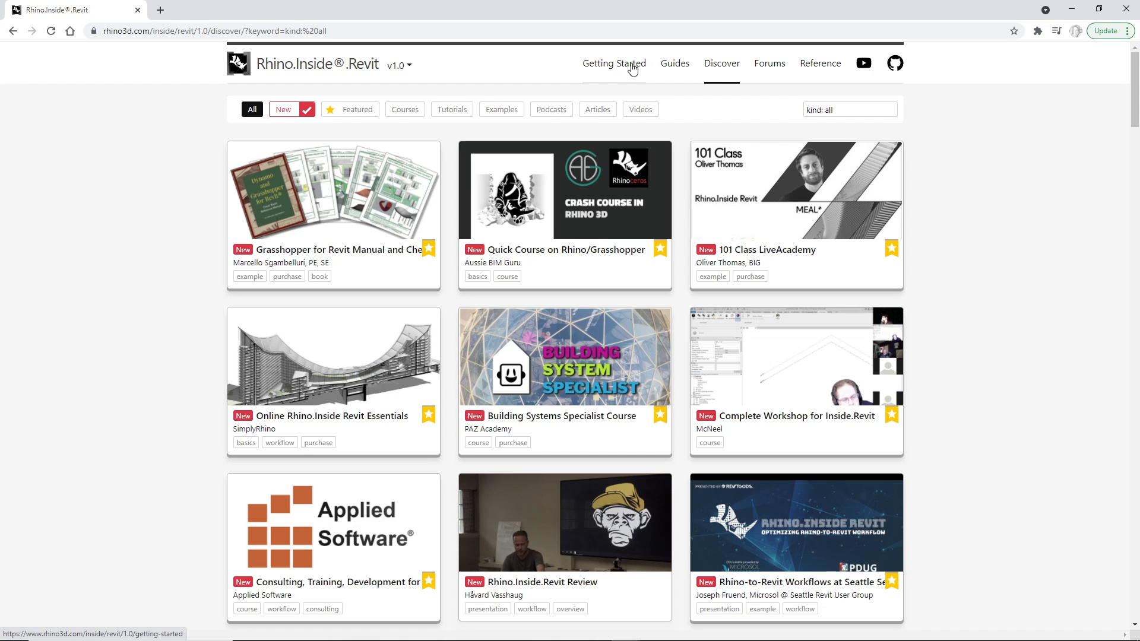
left_click(597, 67)
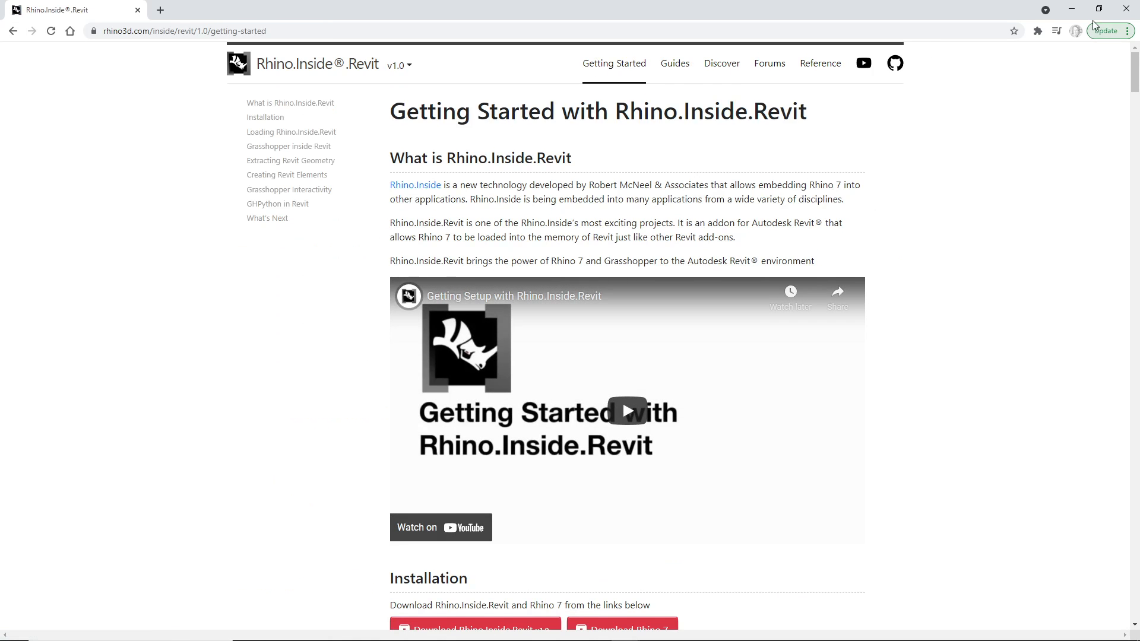
- Switch to Revit and arrange the floating Rhino and Grasshopper windows over the roof model
left_click(1074, 10)
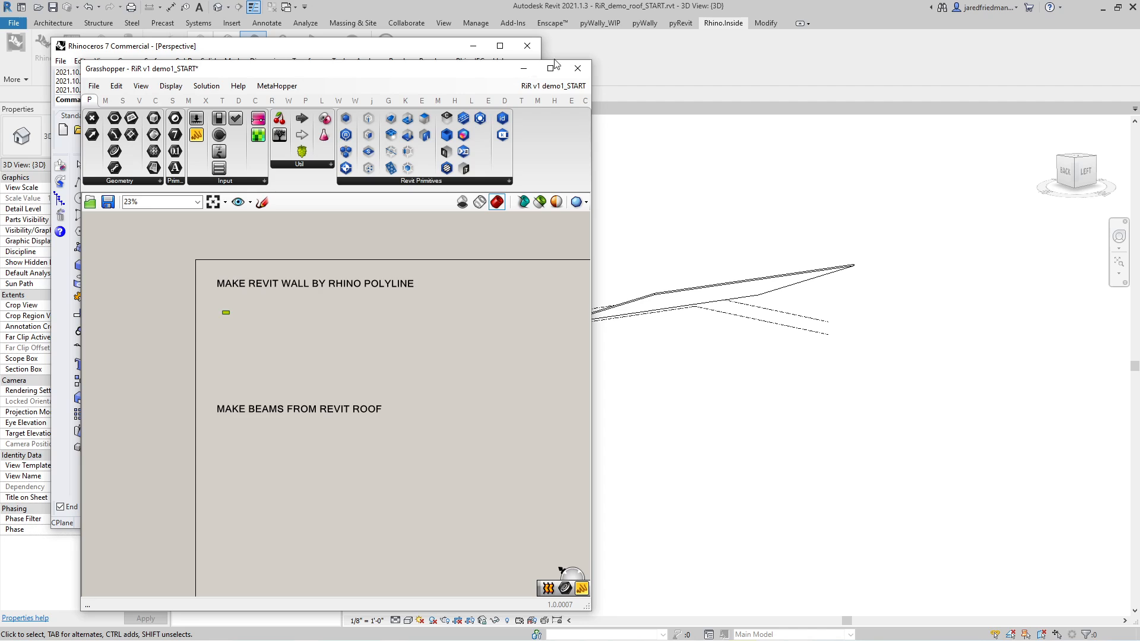
left_click_drag(432, 68, 521, 99)
left_click_drag(415, 51, 422, 116)
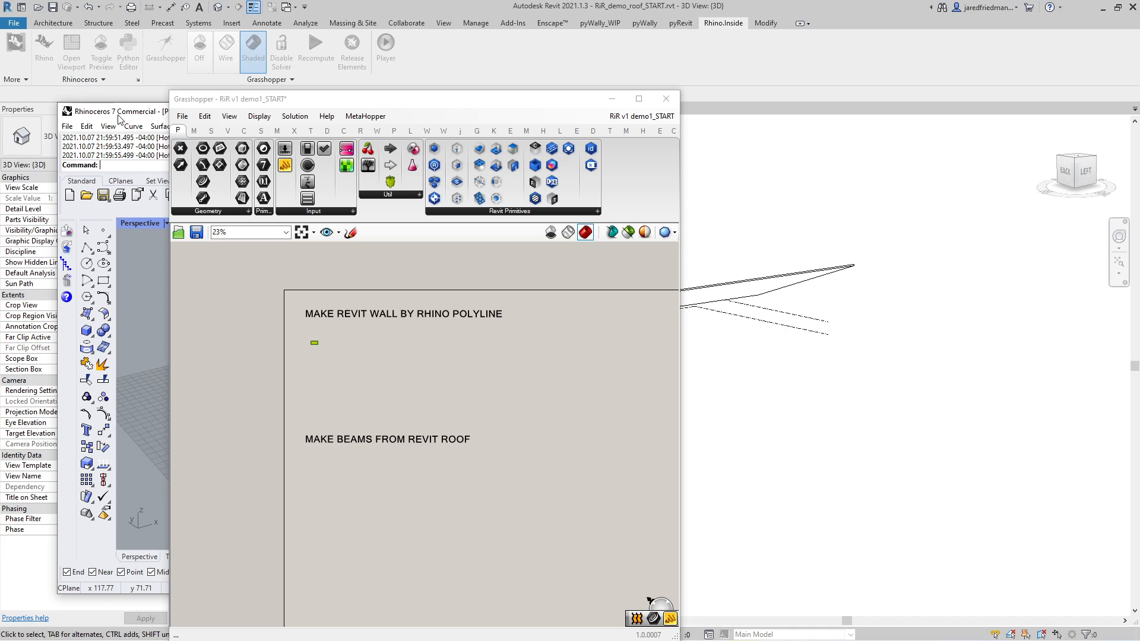
left_click_drag(126, 117, 115, 71)
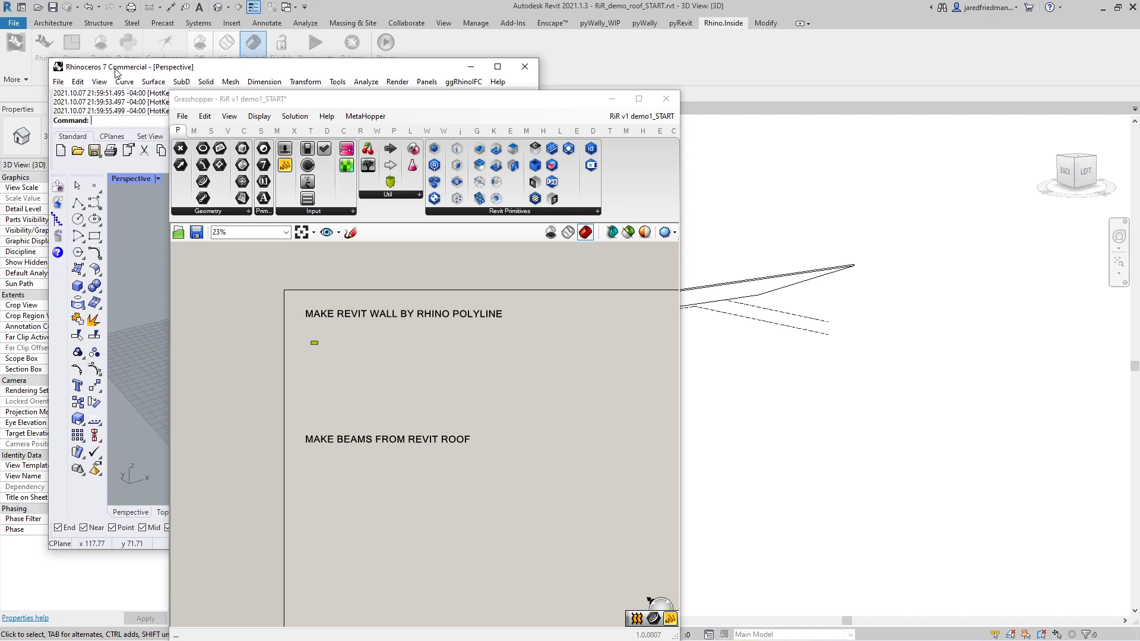
left_click_drag(404, 107, 386, 92)
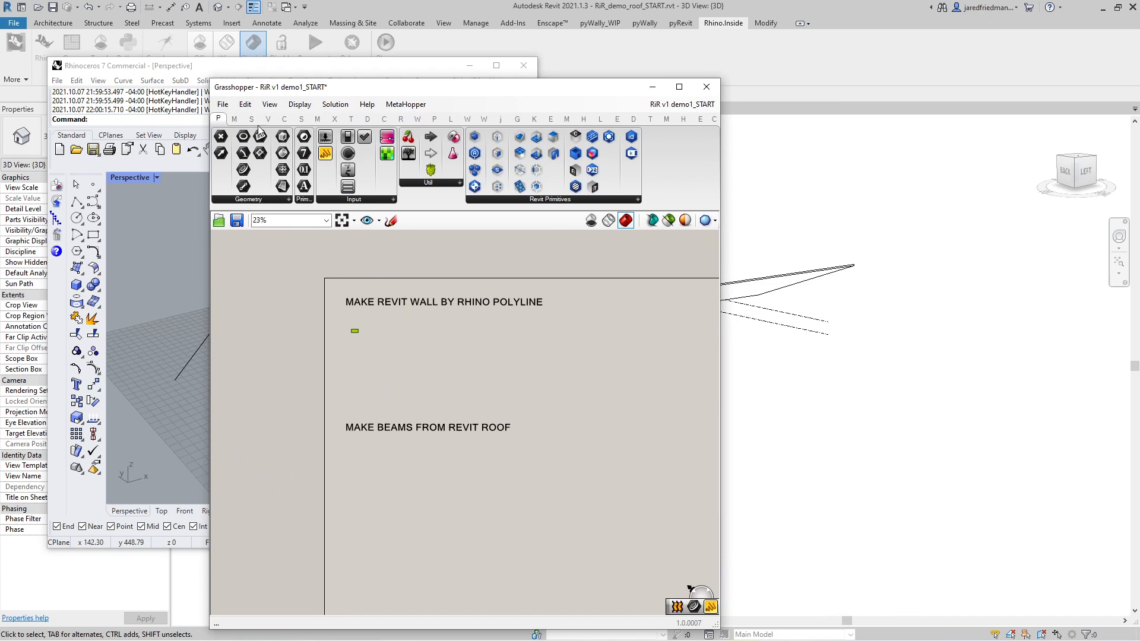
left_click_drag(321, 89, 441, 87)
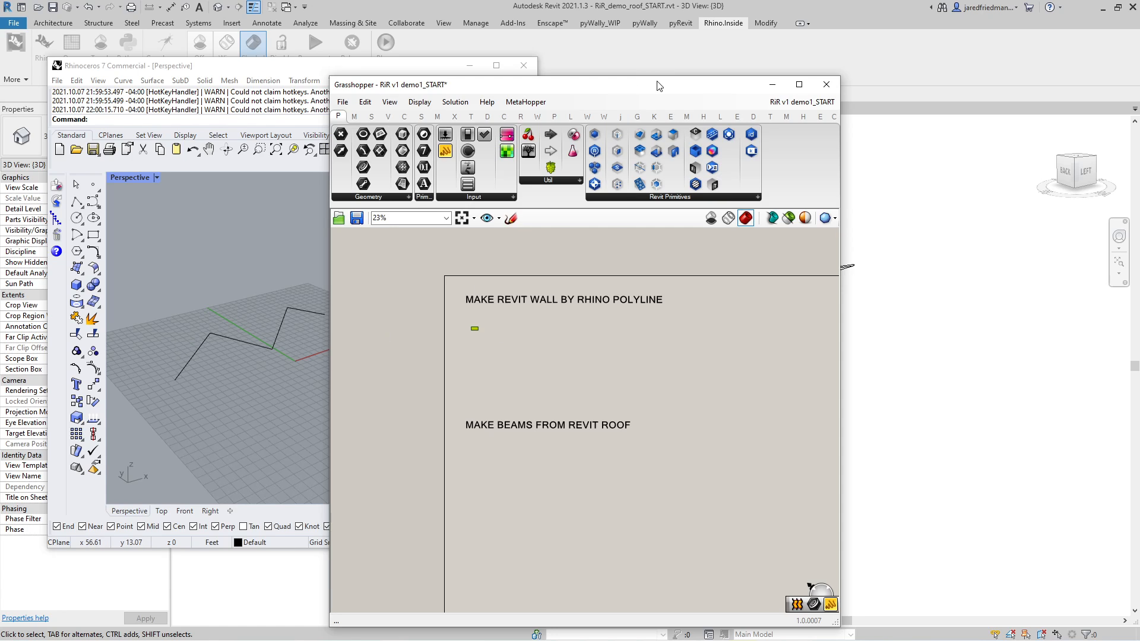
left_click_drag(659, 85, 535, 76)
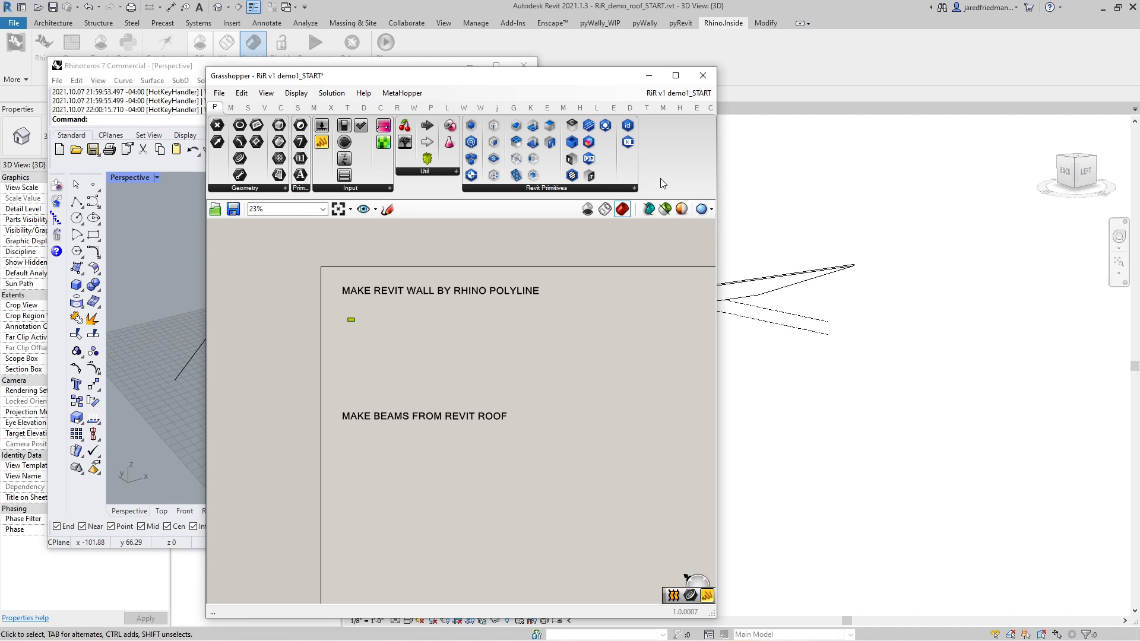
- Reference the zigzag Rhino polyline in the Curve parameter under the MAKE REVIT WALL BY RHINO POLYLINE heading
left_click_drag(717, 168, 772, 168)
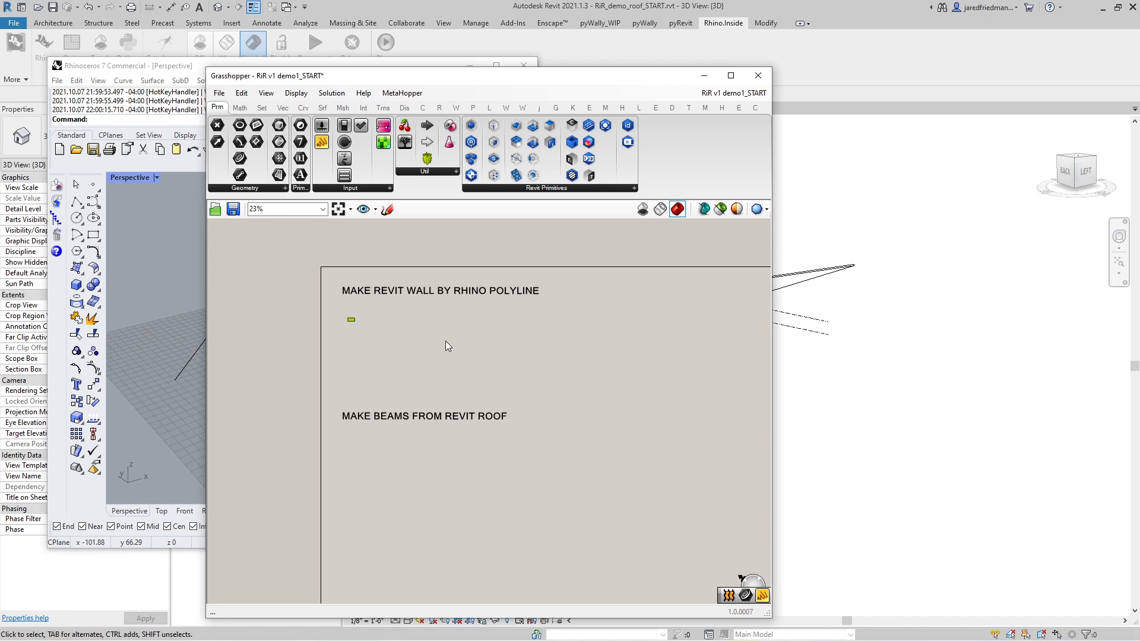
scroll(419, 341, "up", 5)
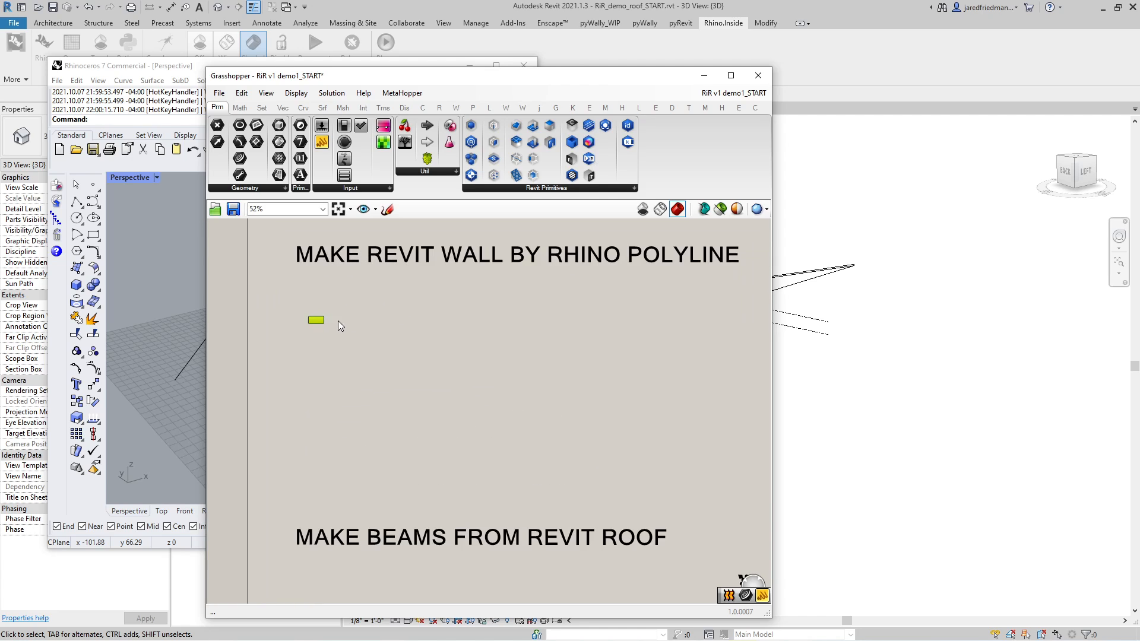
scroll(311, 325, "up", 3)
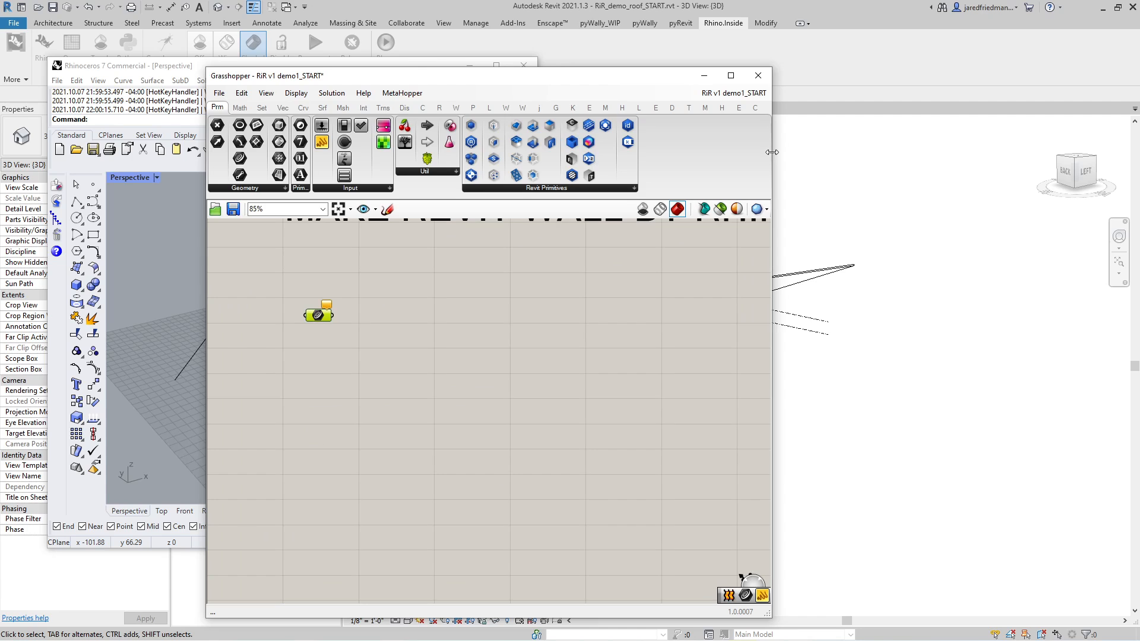
left_click_drag(772, 152, 715, 152)
left_click_drag(410, 84, 552, 62)
right_click(464, 292)
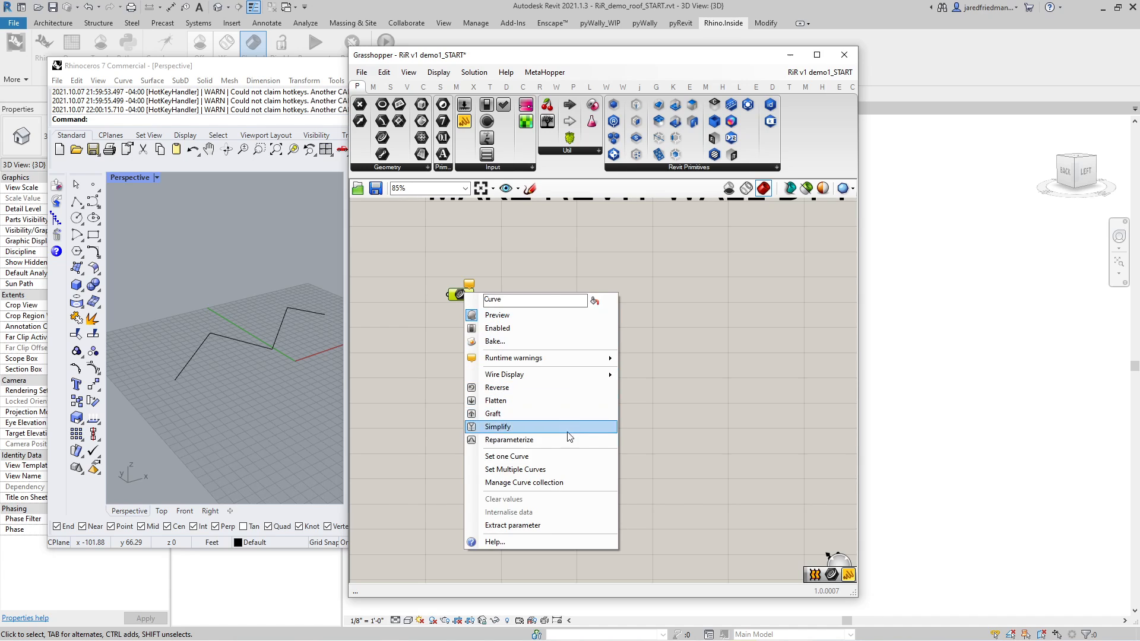
left_click(548, 462)
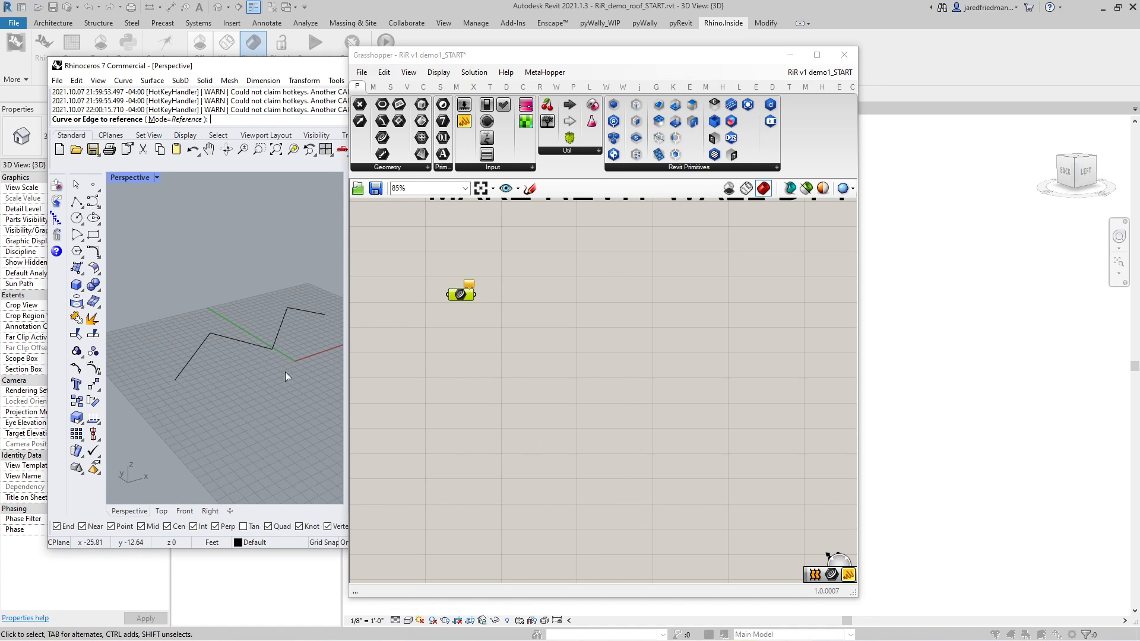
left_click(197, 347)
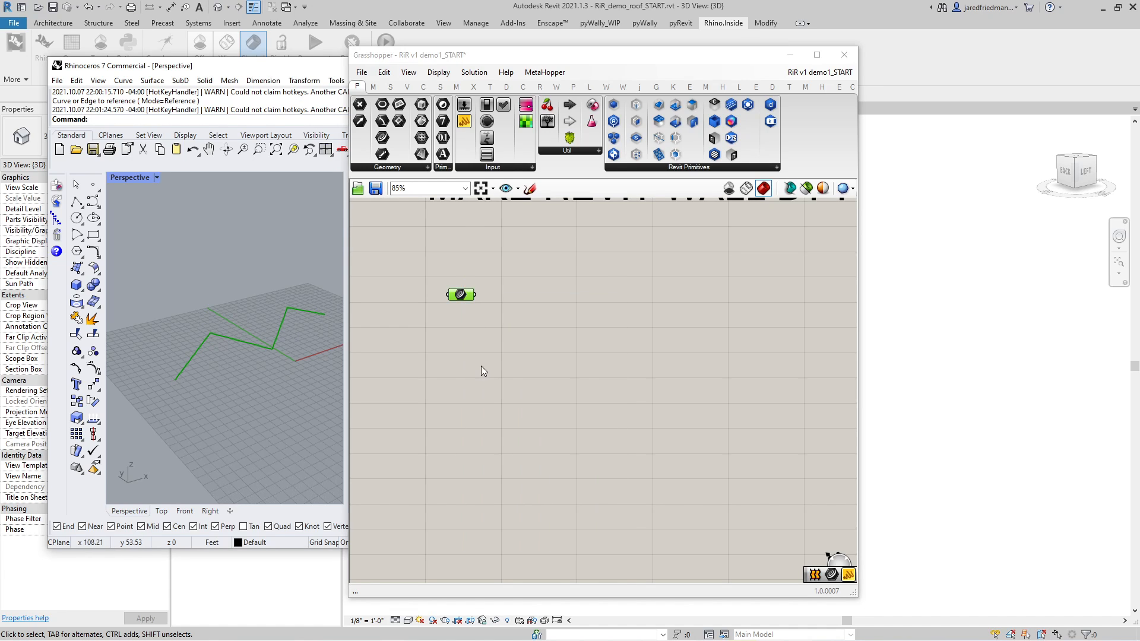
- Widen the Grasshopper window on both sides and view the full list of Revit Primitives parameters
scroll(481, 365, "down", 3)
scroll(493, 340, "up", 3)
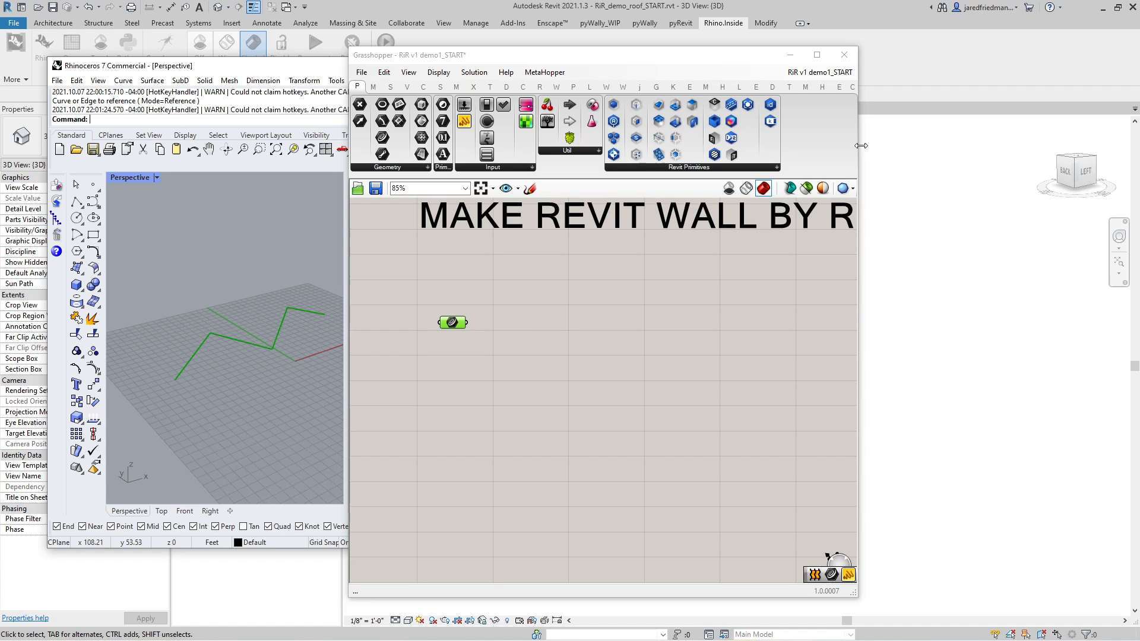
left_click_drag(857, 143, 996, 141)
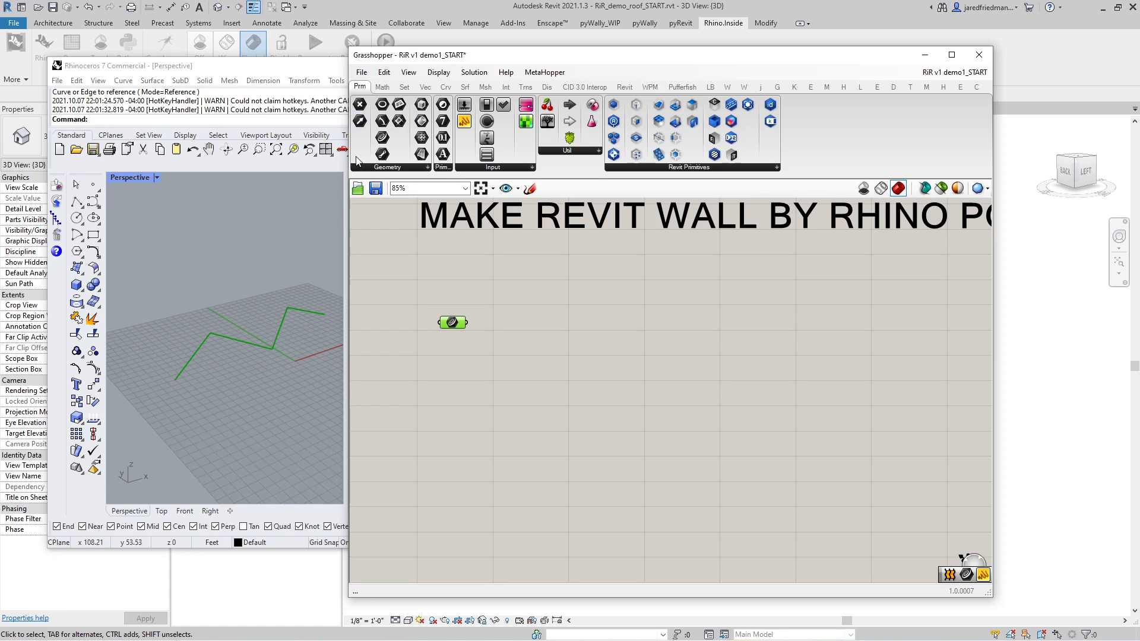
left_click_drag(349, 173, 285, 173)
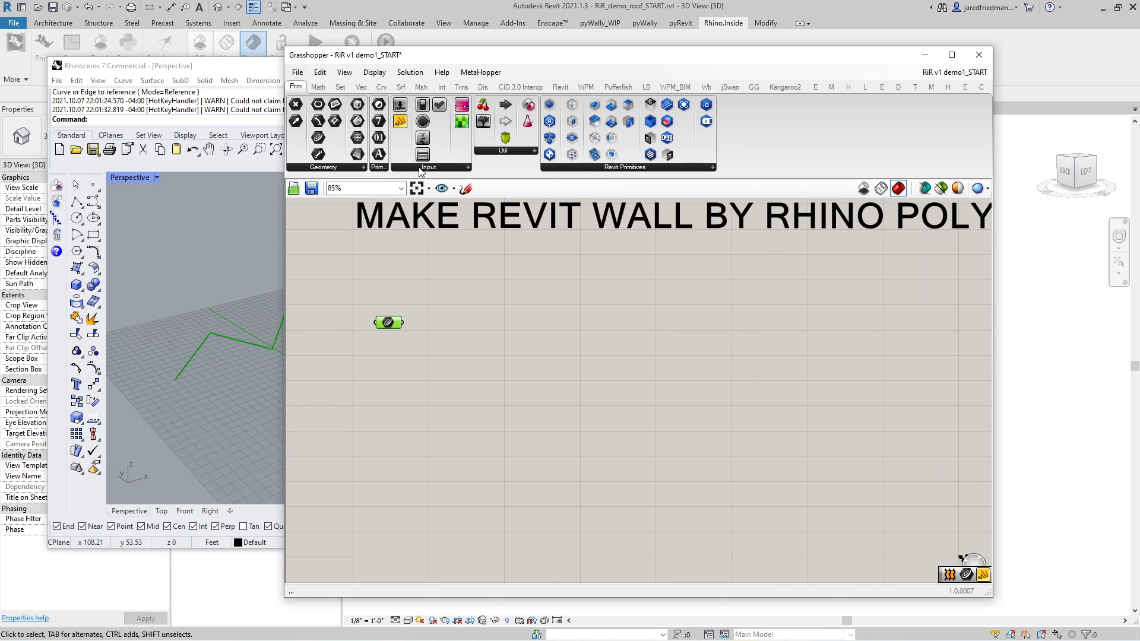
left_click(649, 169)
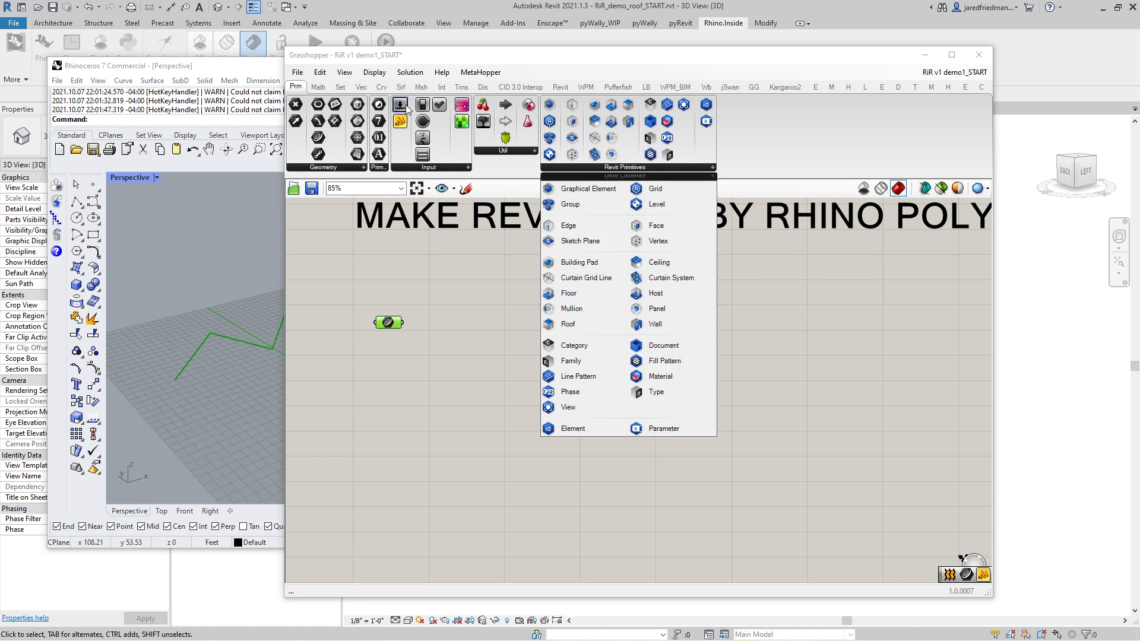
- Display the Revit components in Grasshopper and enlarge its window so more of the component groups fit
left_click(561, 87)
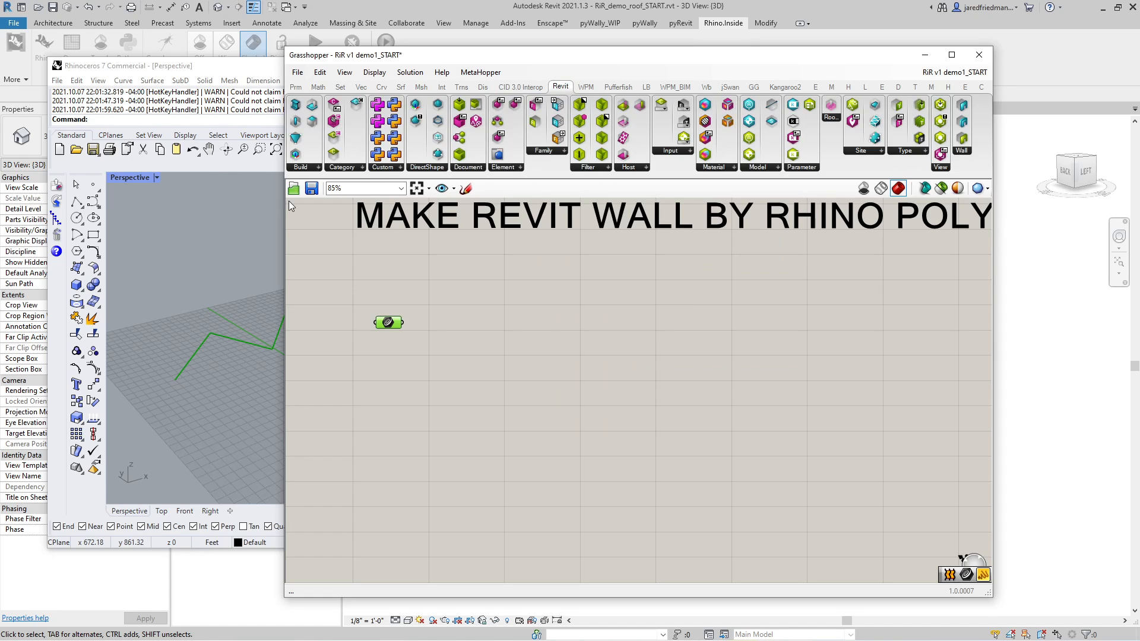
left_click_drag(284, 211, 50, 221)
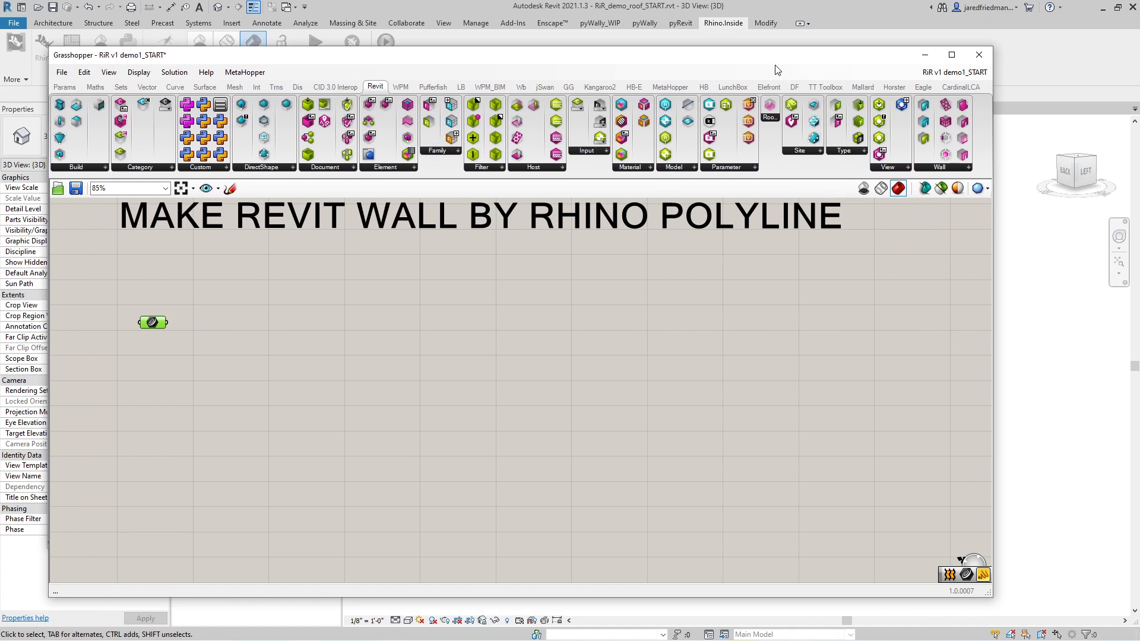
left_click_drag(783, 64, 867, 64)
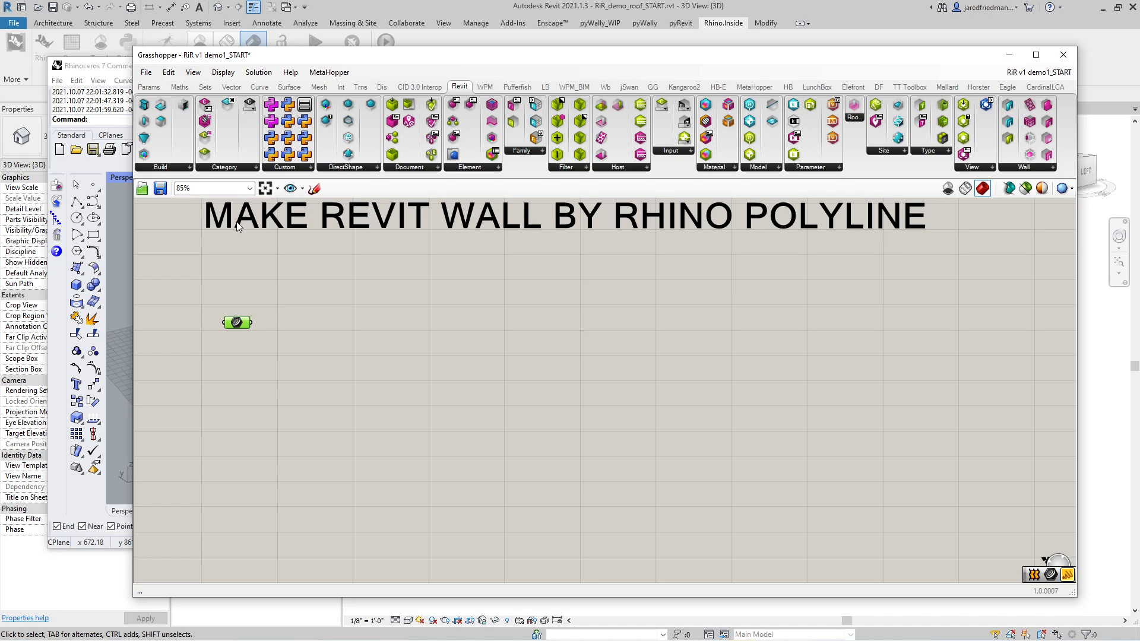
left_click_drag(133, 295, 55, 295)
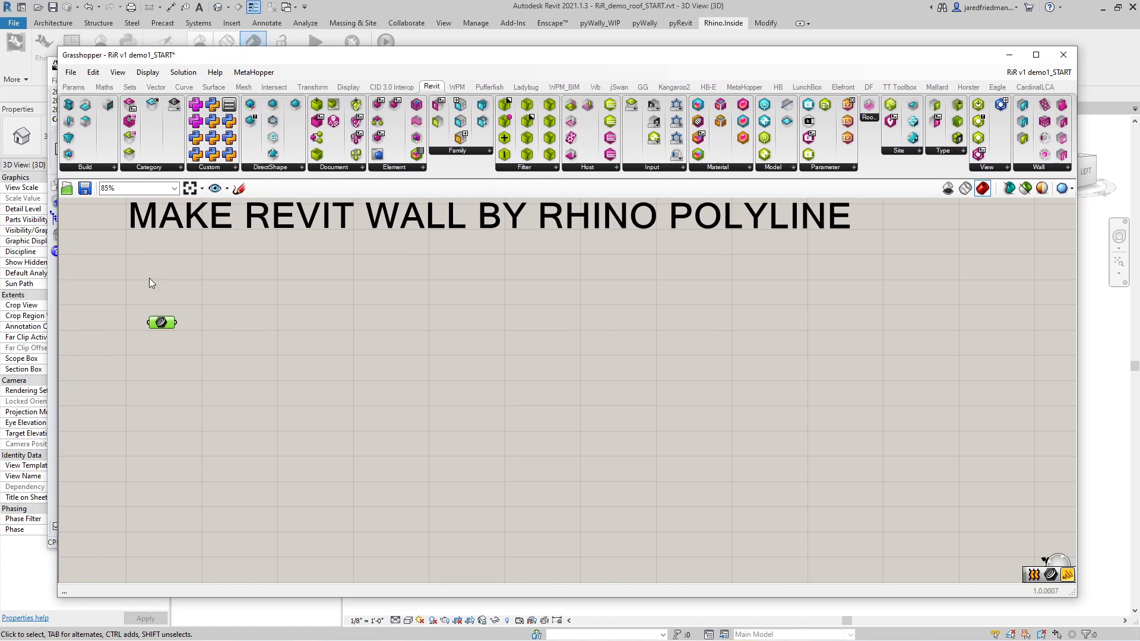
- Place an Add Wall (Curve) component on the canvas, well to the right of the Curve parameter
left_click(1063, 168)
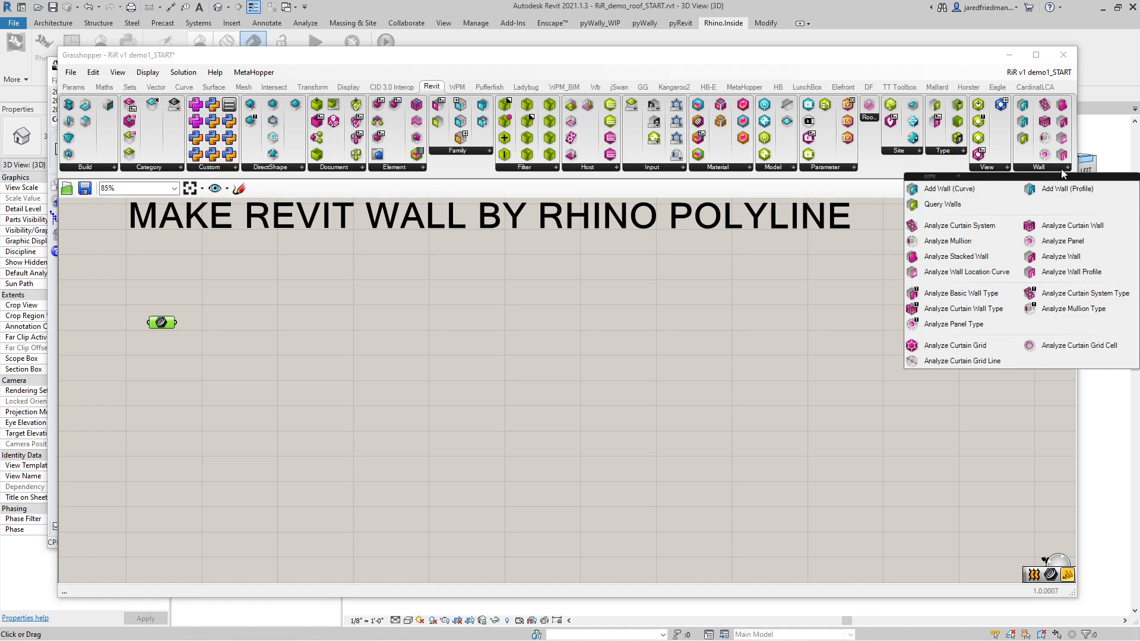
left_click(969, 193)
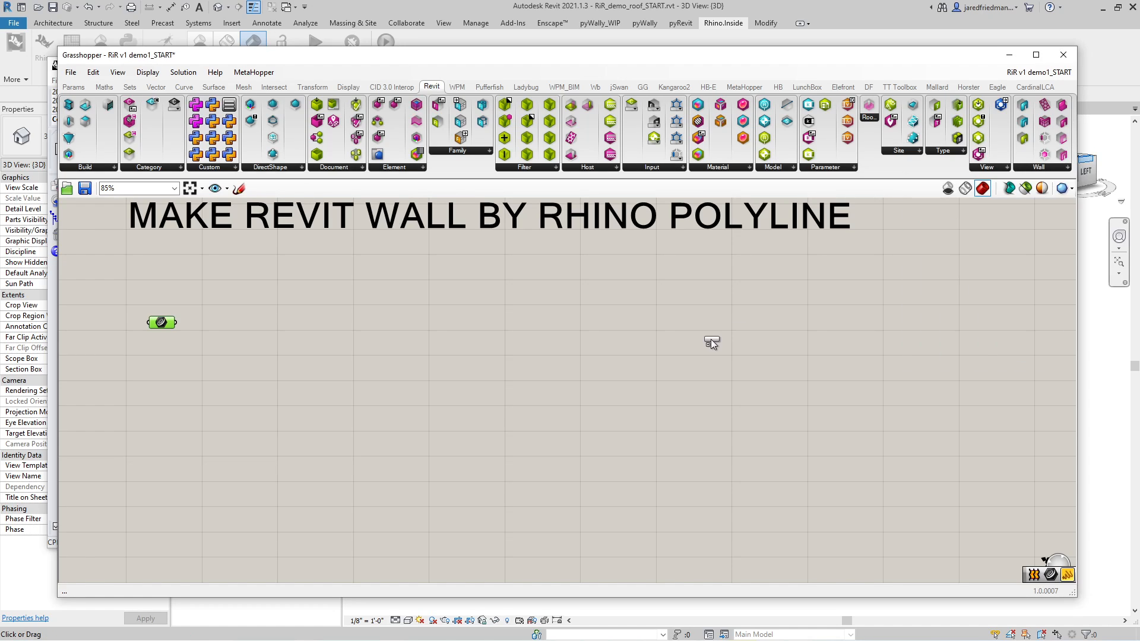
left_click(655, 356)
left_click_drag(655, 356, 615, 364)
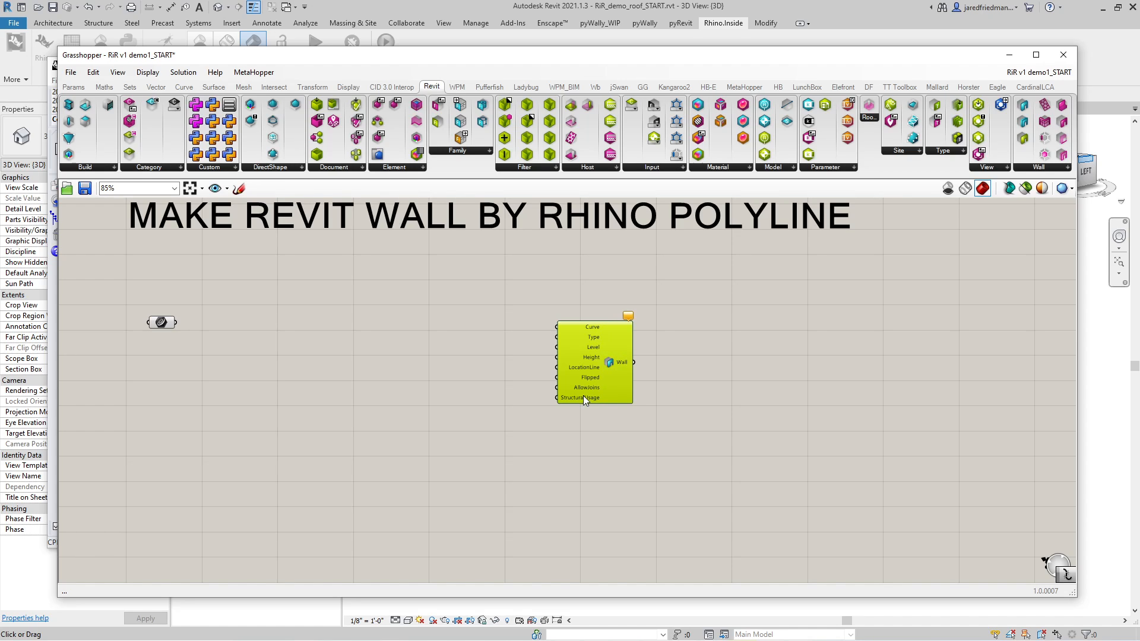
scroll(578, 394, "up", 3)
scroll(758, 364, "down", 3)
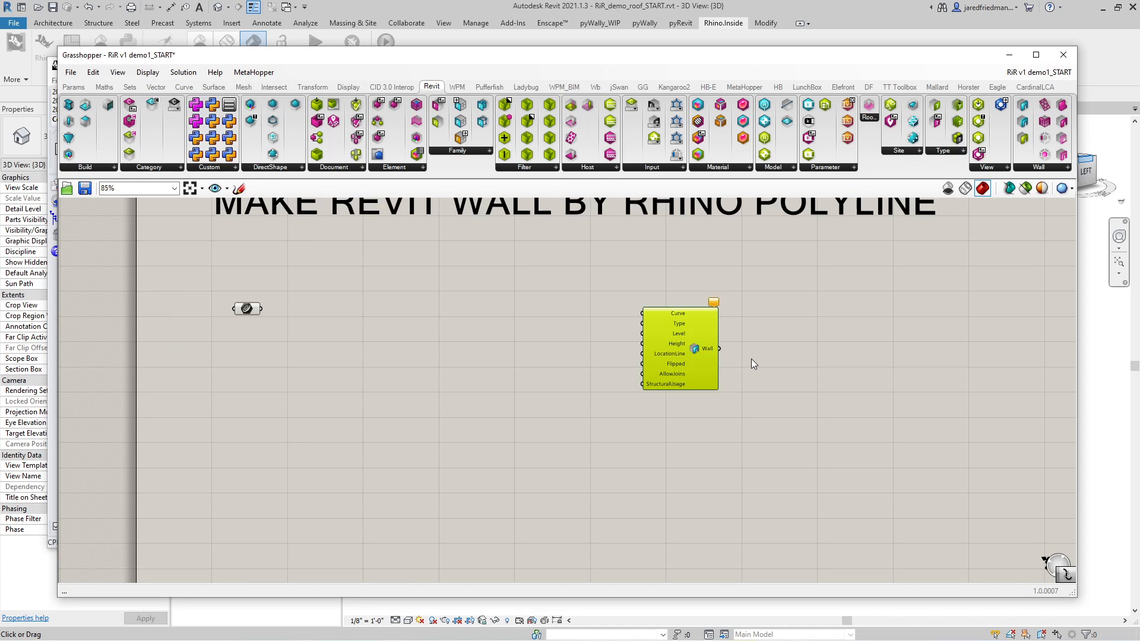
left_click_drag(703, 359, 607, 380)
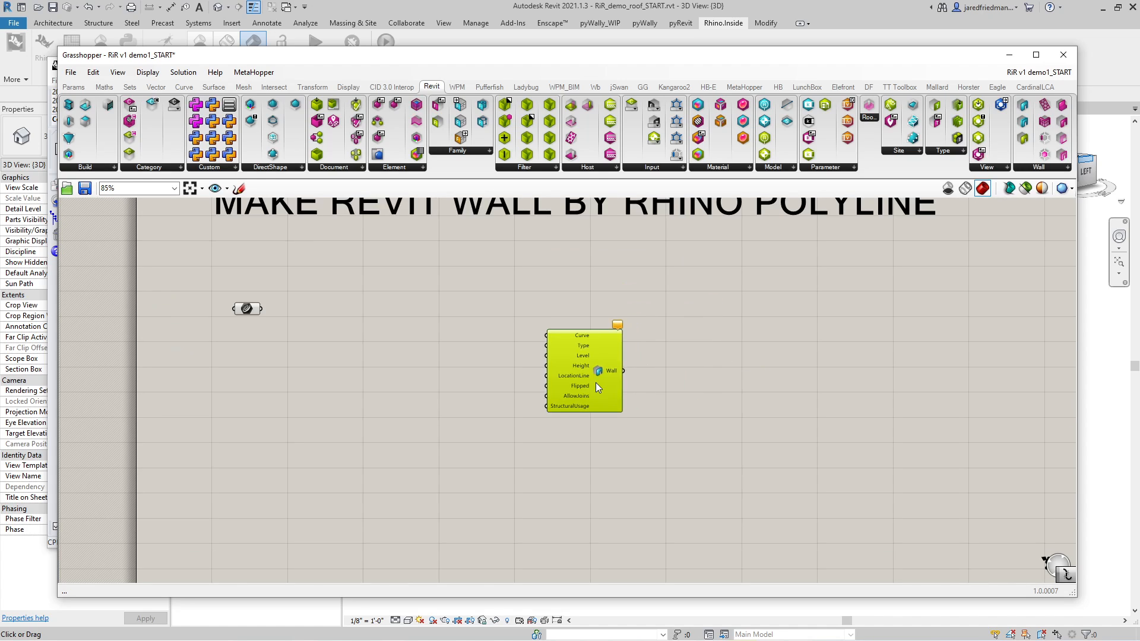
left_click(407, 353)
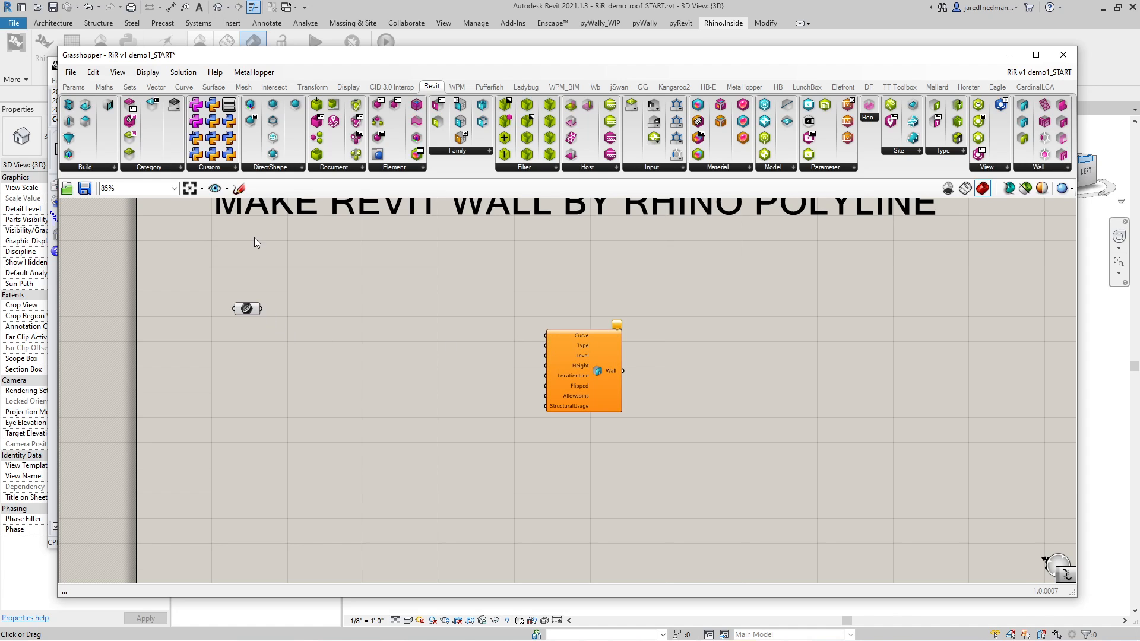
- Try feeding the Curve parameter directly into the Add Wall component's Curve input, with the Rhino viewport exposed, and read the component's message
left_click_drag(63, 282, 327, 276)
left_click(521, 311)
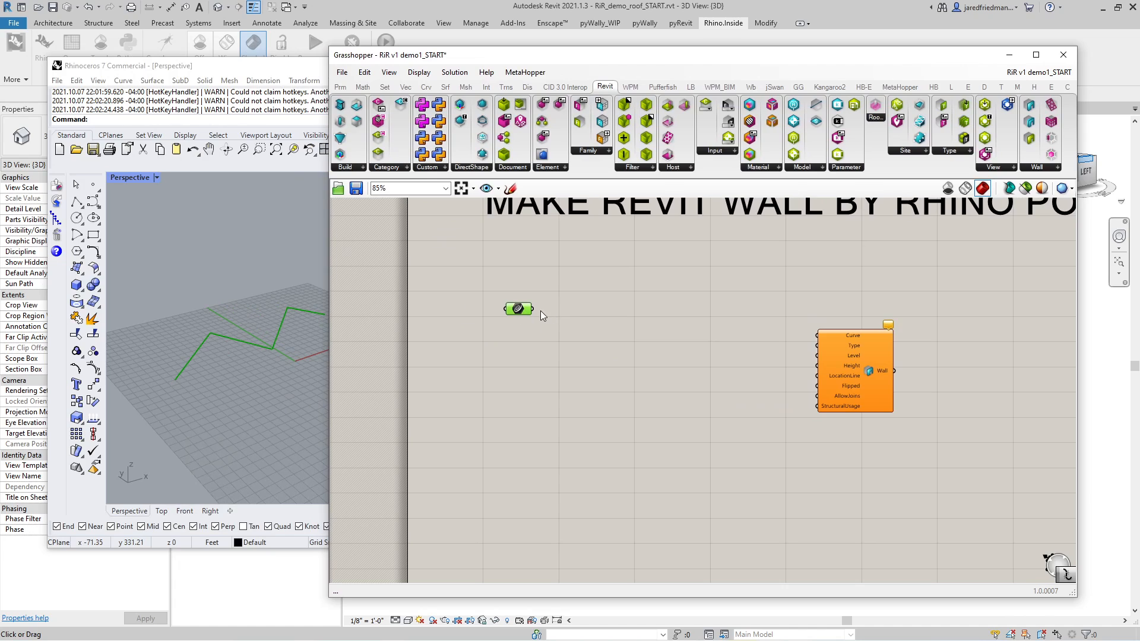
left_click_drag(531, 310, 822, 335)
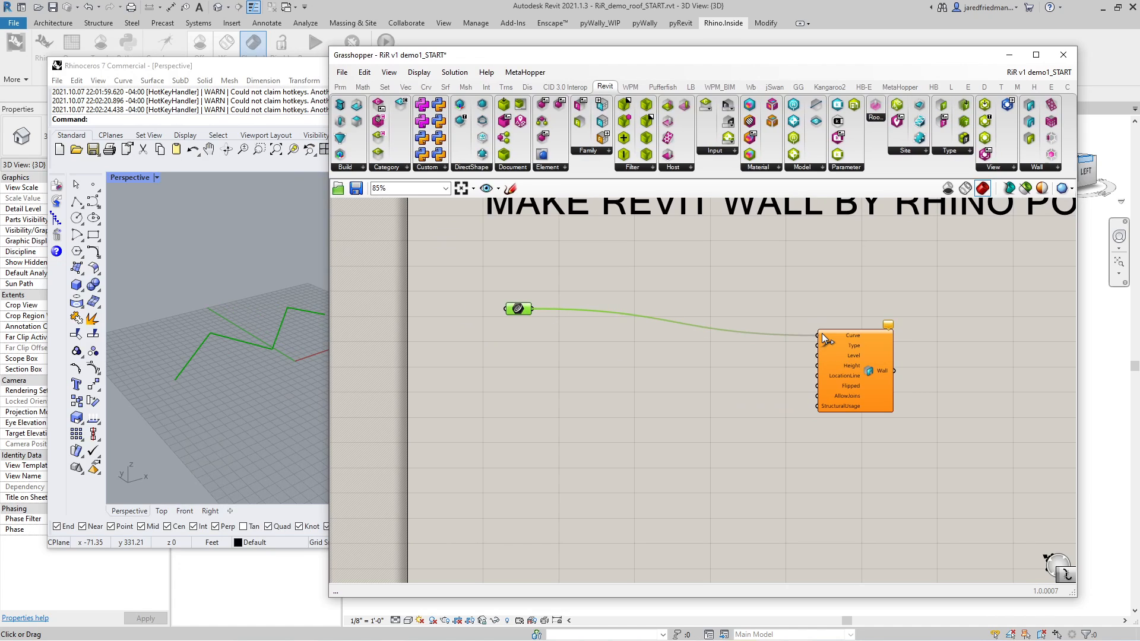
left_click(888, 325)
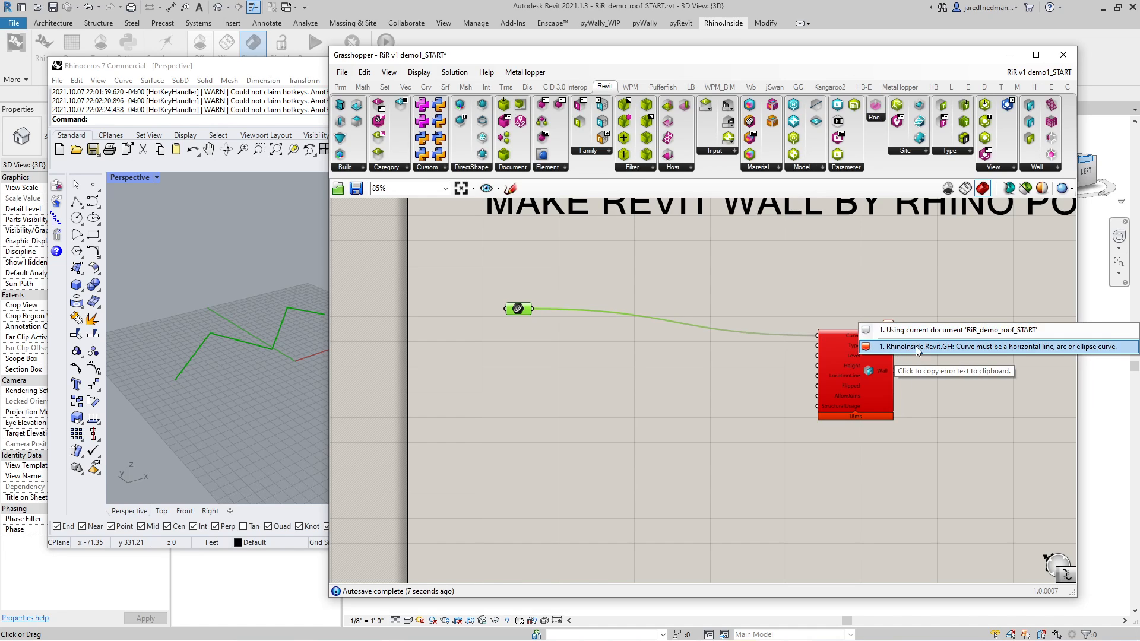
left_click(665, 308)
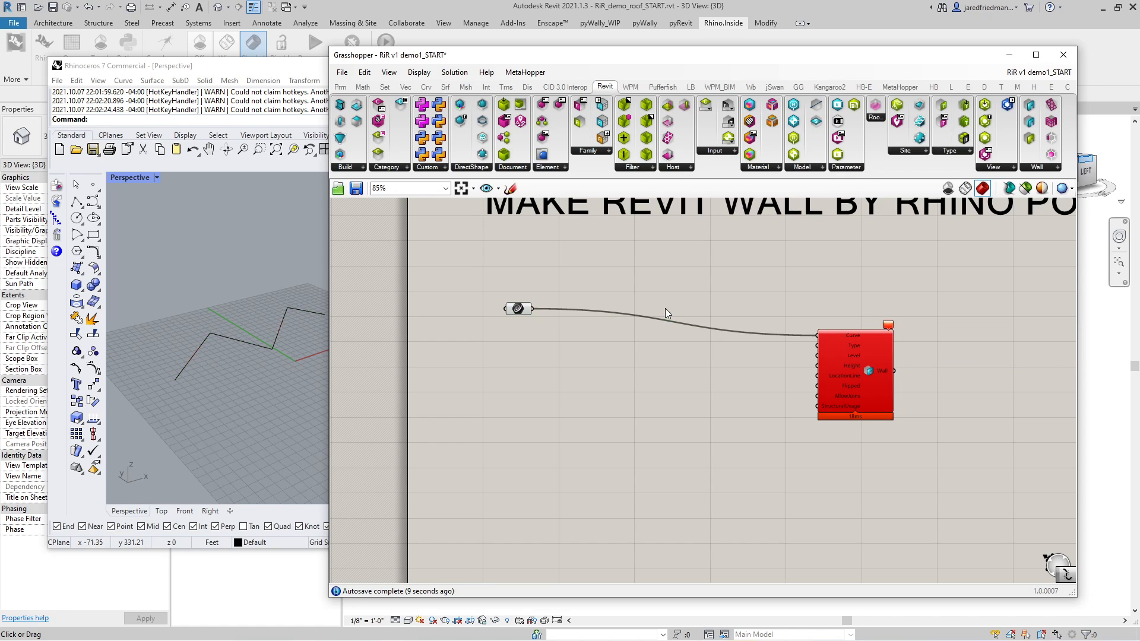
mouse_move(525, 309)
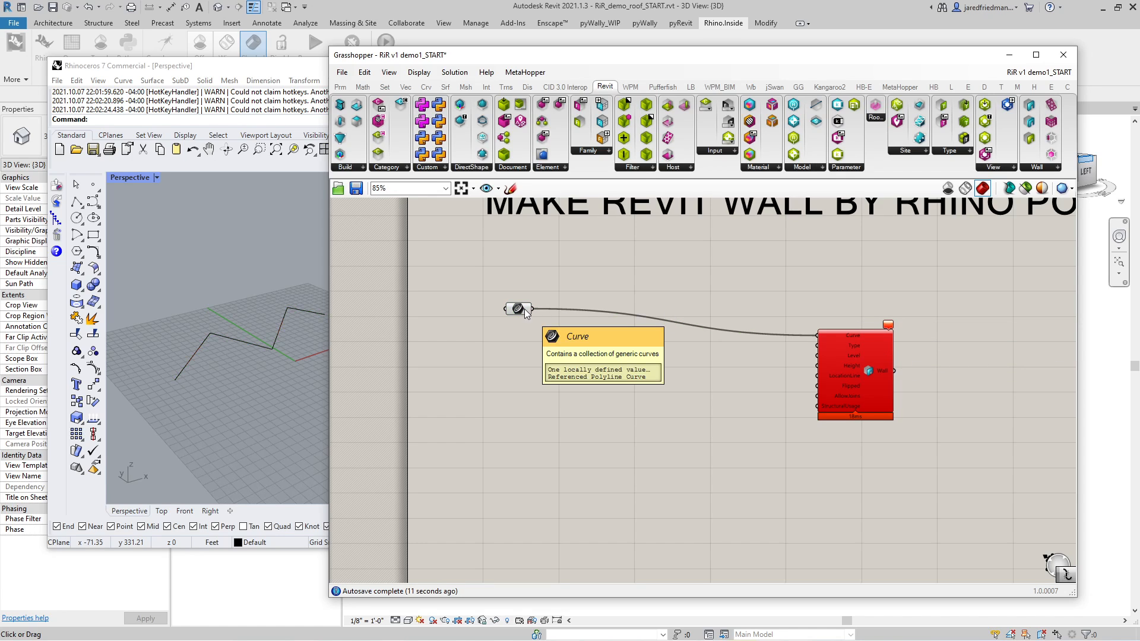
- Add an Explode component, feed it the Curve parameter, and connect its Segments output to the Add Wall component's Curve input
double_click(635, 296)
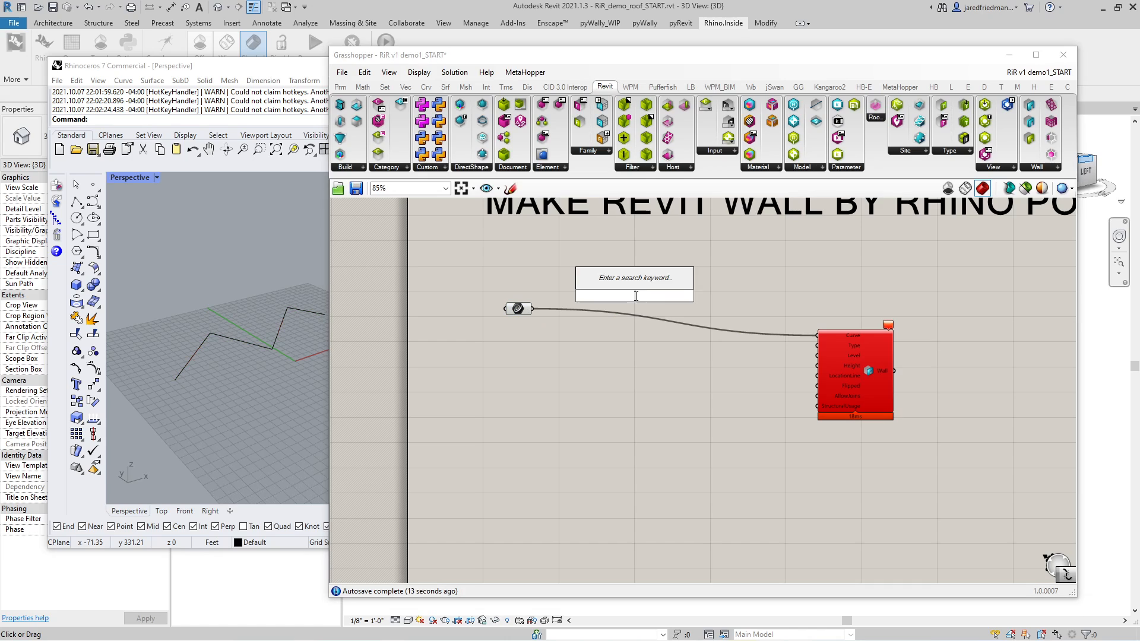
type("explode")
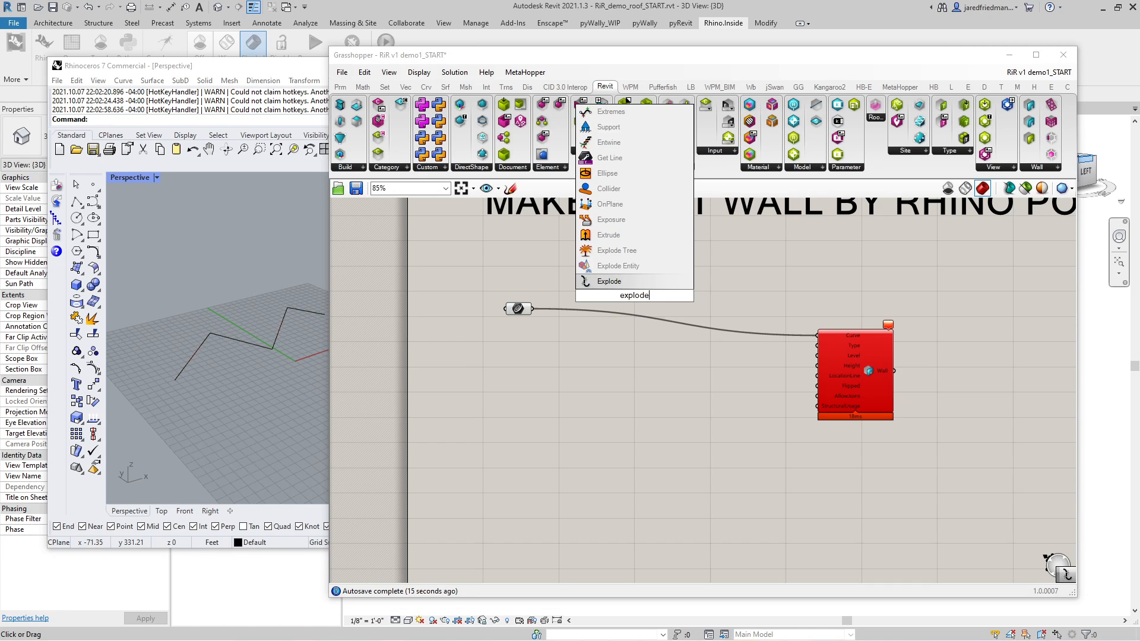
key("Return")
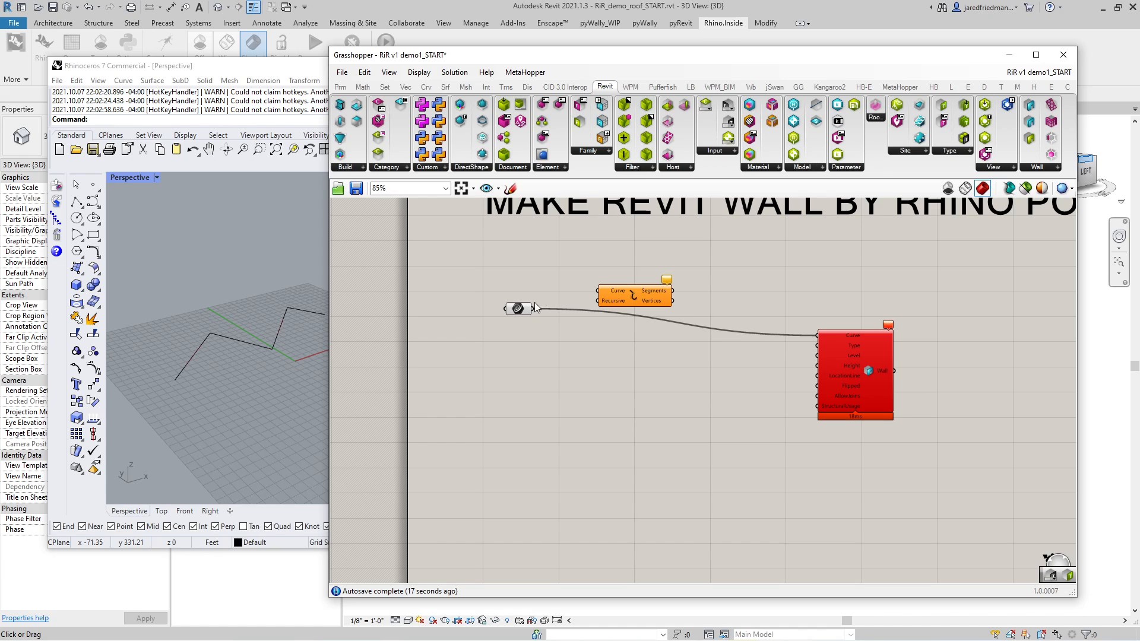
left_click_drag(534, 308, 598, 291)
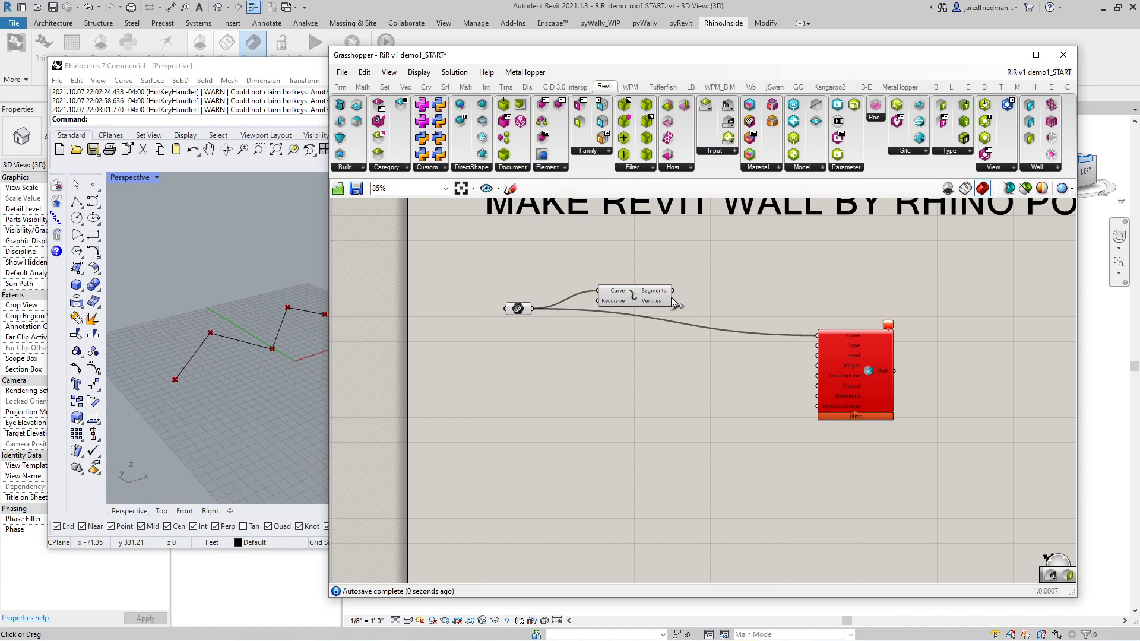
left_click_drag(672, 290, 843, 350)
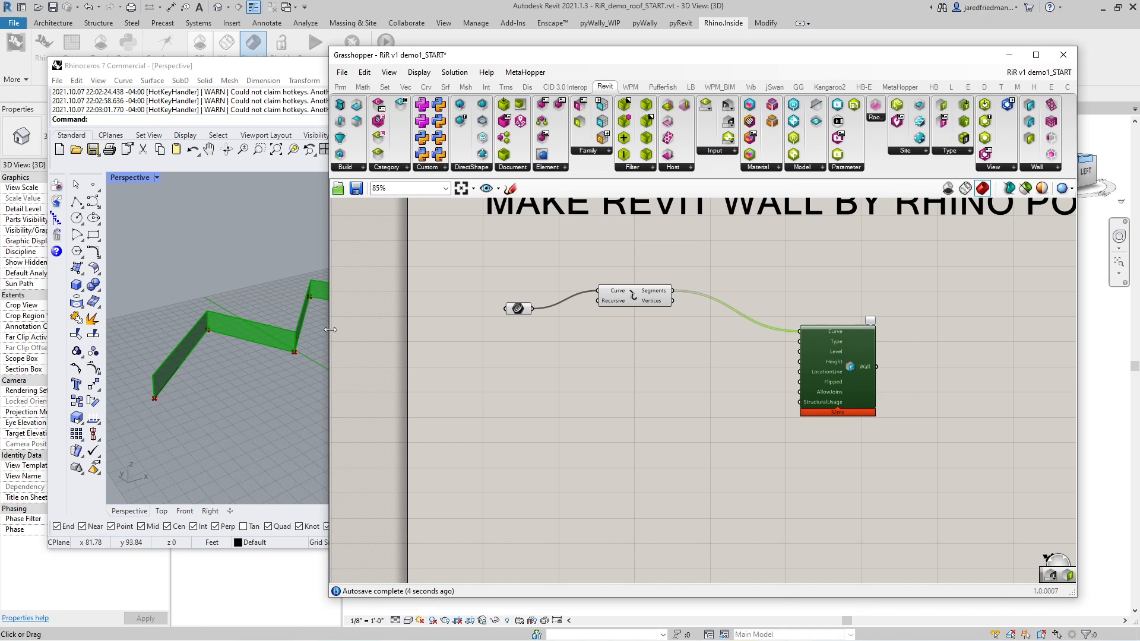
- Move and narrow the Grasshopper window to expose the generated walls in the Rhino and Revit views
left_click_drag(330, 330, 420, 330)
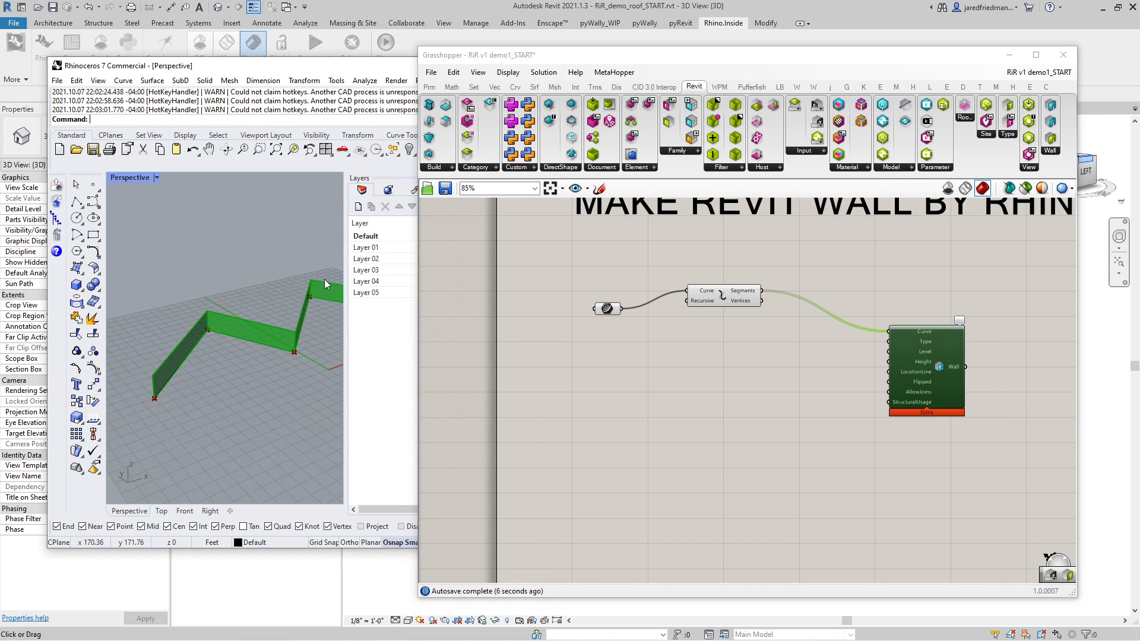
left_click_drag(793, 60, 468, 62)
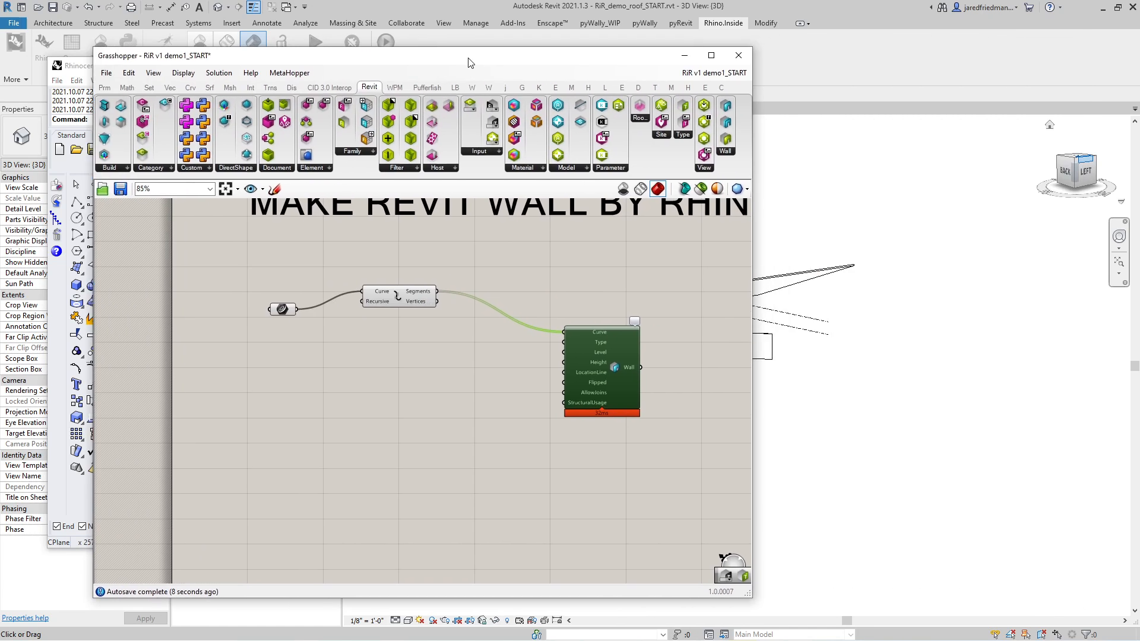
scroll(911, 331, "down", 5)
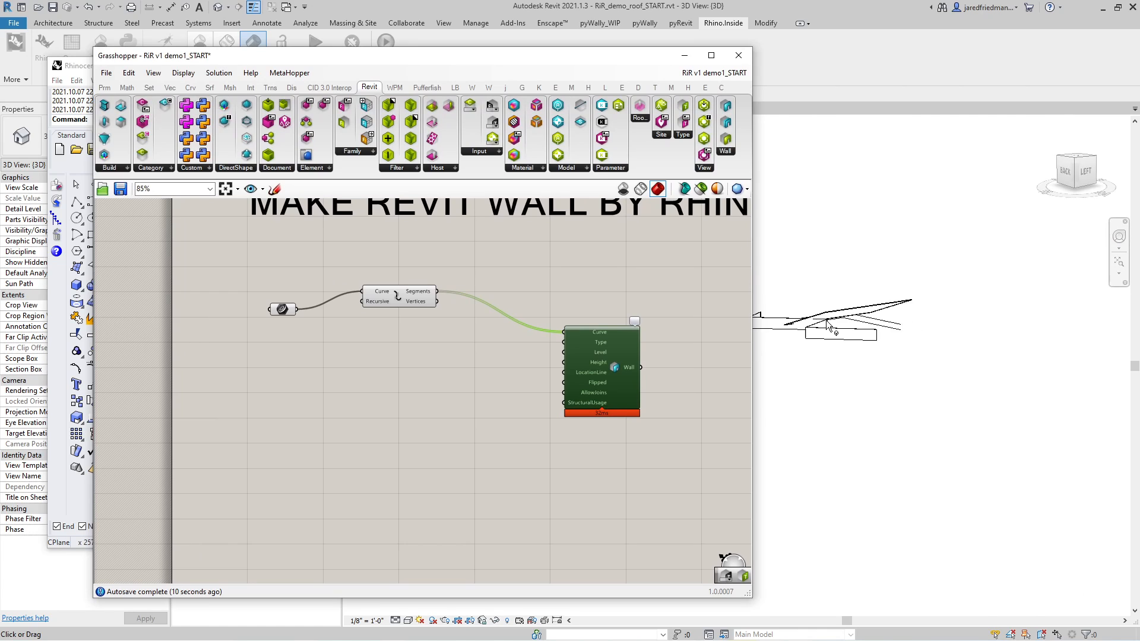
scroll(828, 324, "up", 5)
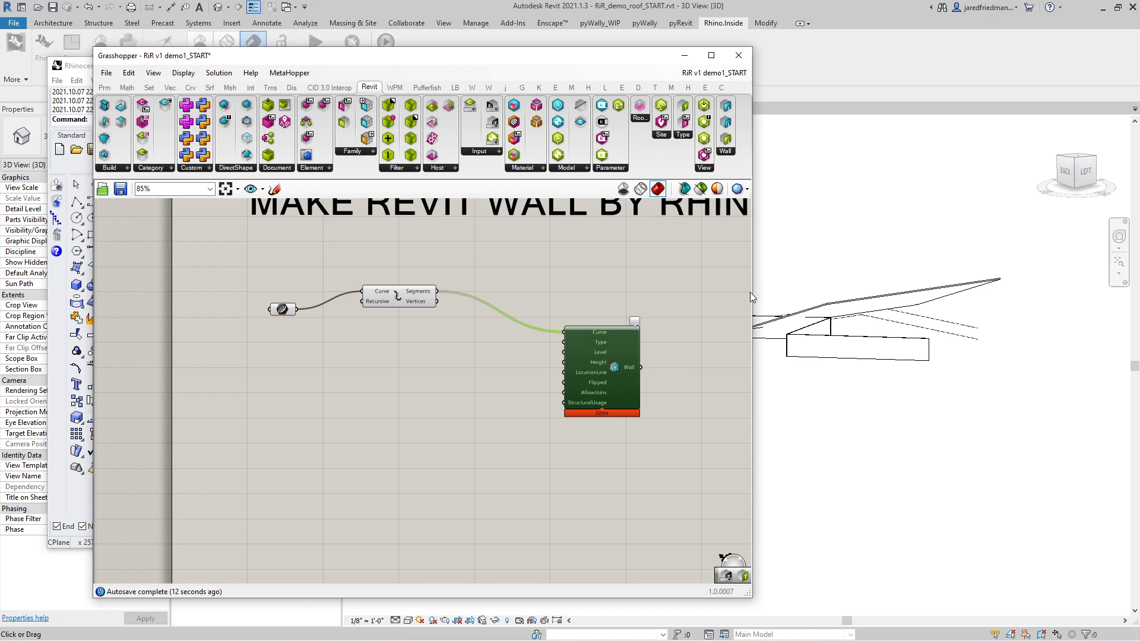
left_click_drag(751, 297, 527, 296)
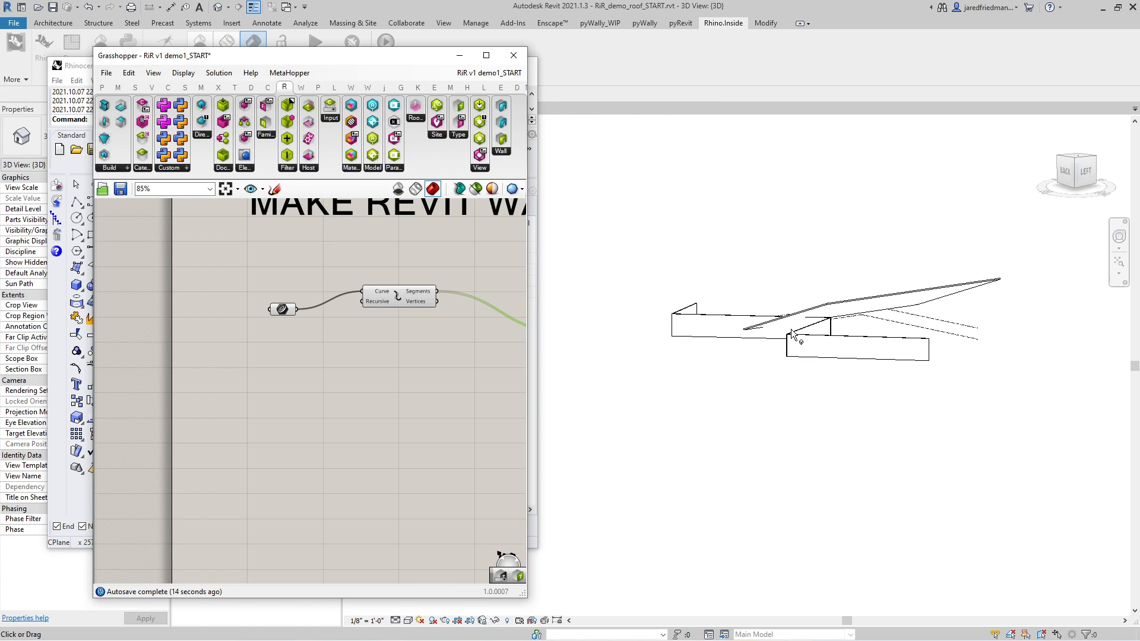
- Orbit the Revit 3D view and select a generated wall to examine its properties and corner join
middle_click_drag(795, 336, 705, 337, "shift")
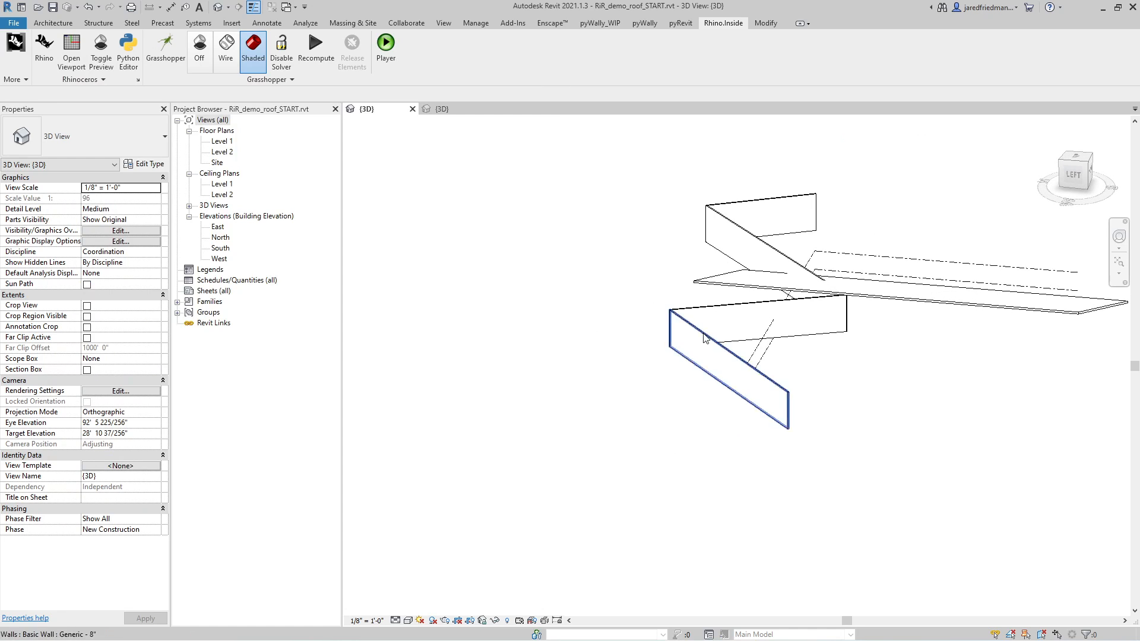
left_click(706, 337)
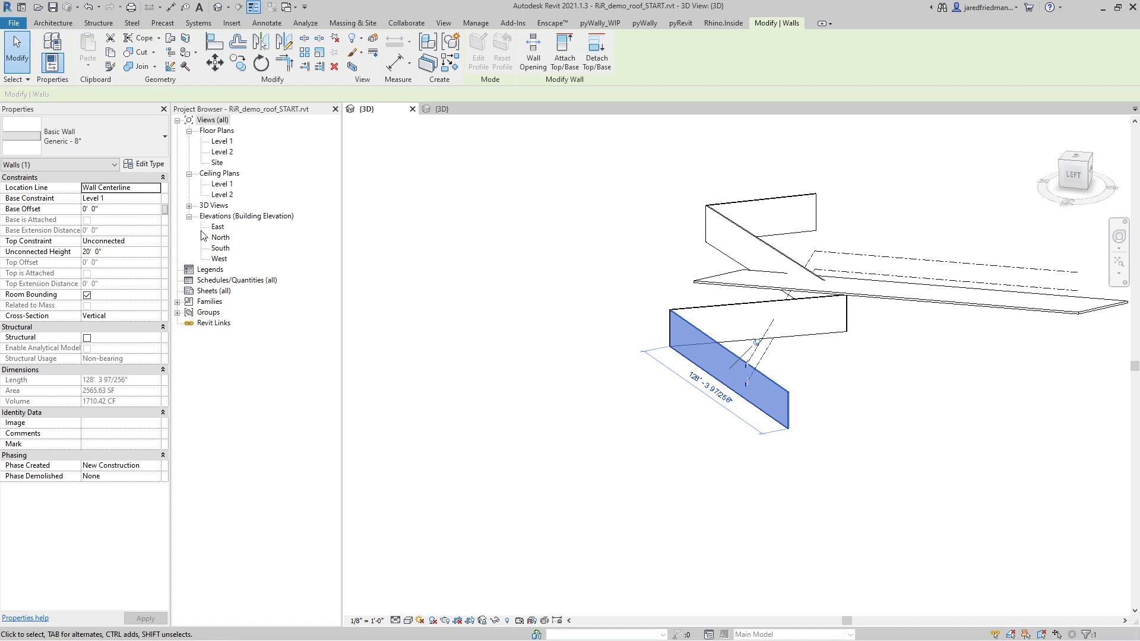
scroll(671, 304, "up", 6)
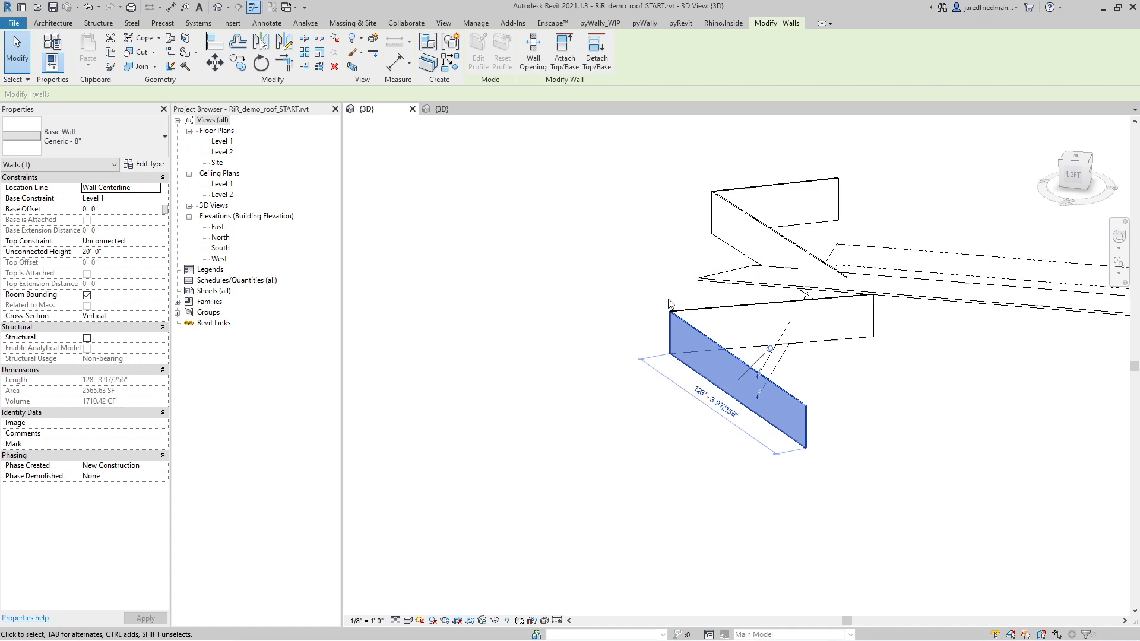
scroll(681, 341, "up", 4)
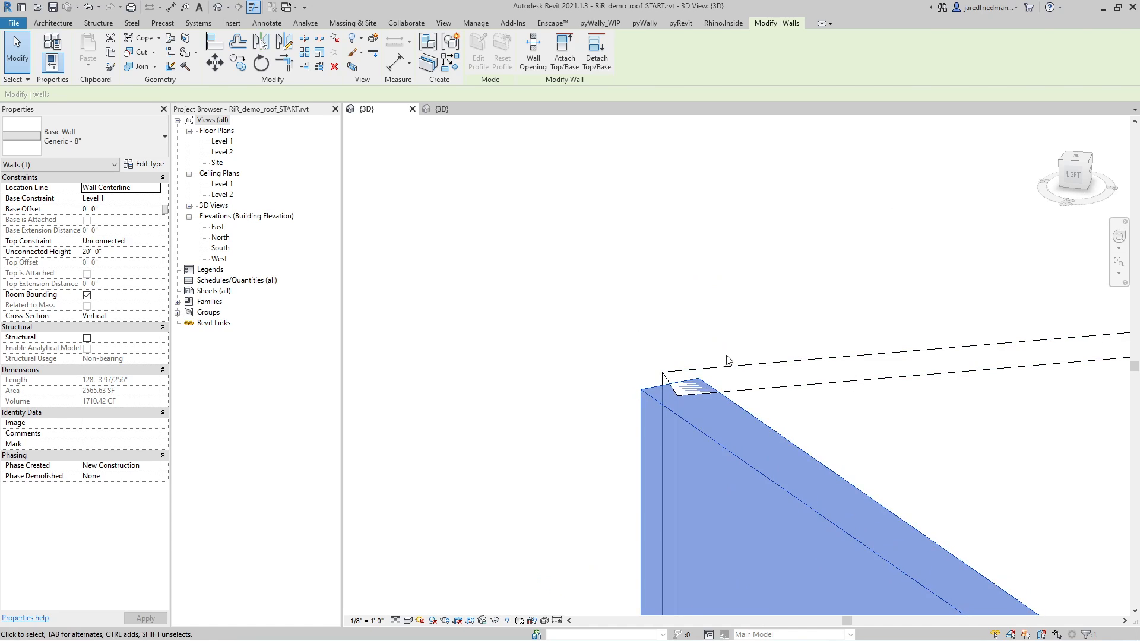
scroll(624, 404, "down", 5)
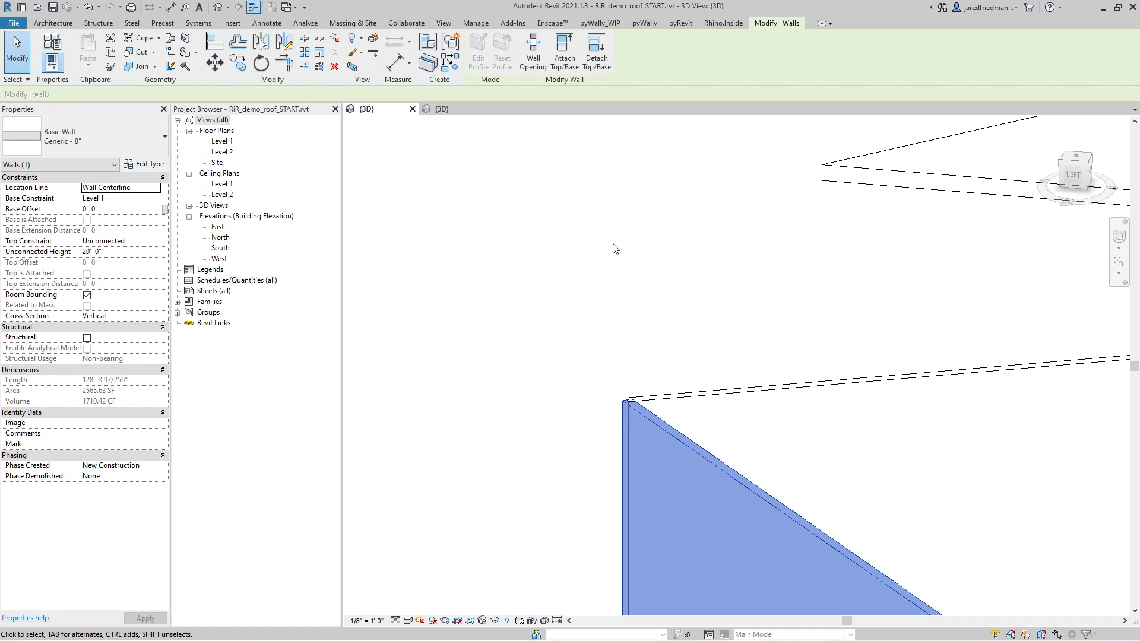
- Bring Grasshopper back up with the Add Wall component in view, keeping the selected wall's Revit properties uncovered
left_click(716, 26)
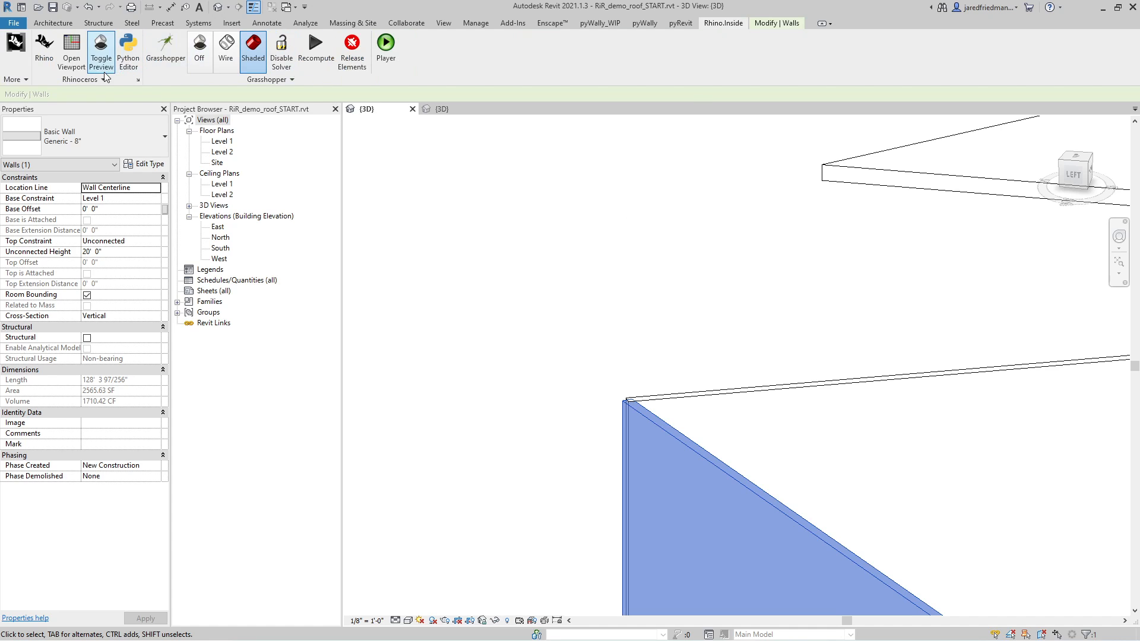
left_click(166, 48)
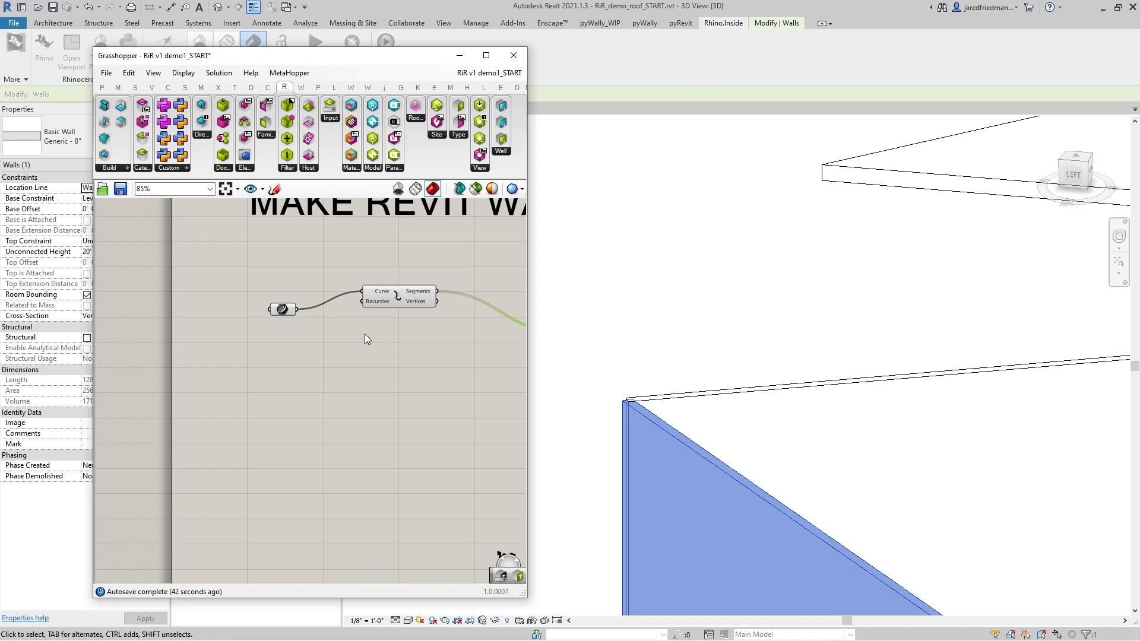
scroll(273, 329, "down", 5)
scroll(416, 329, "up", 4)
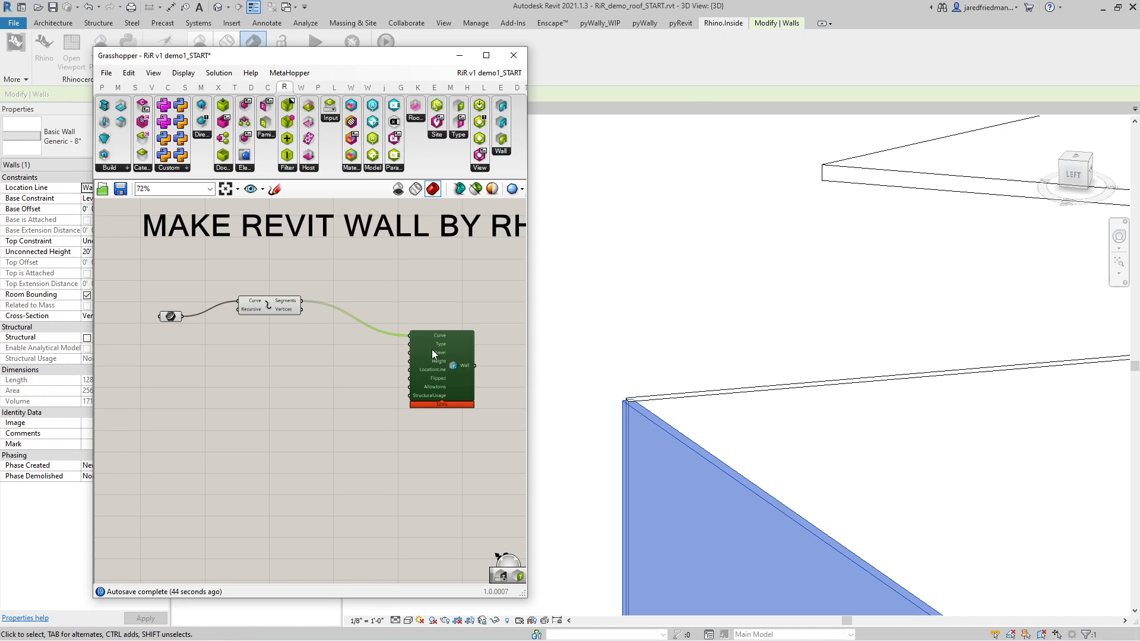
left_click_drag(392, 60, 518, 53)
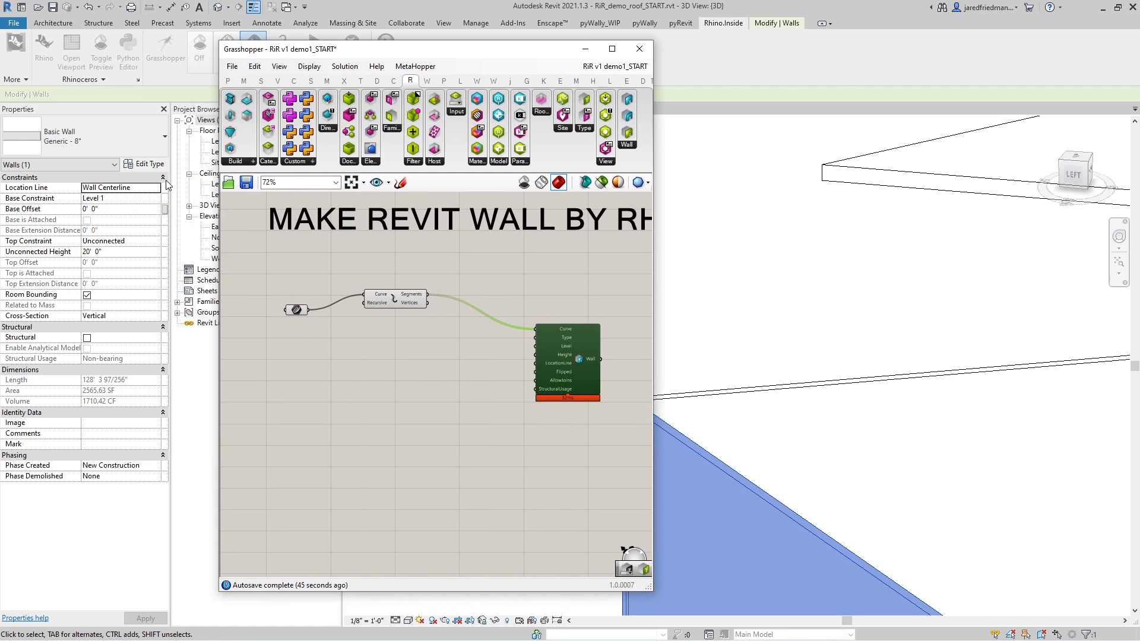
- Add a Levels Picker below the Explode component and widen the Grasshopper window for a closer view of the definition
double_click(380, 366)
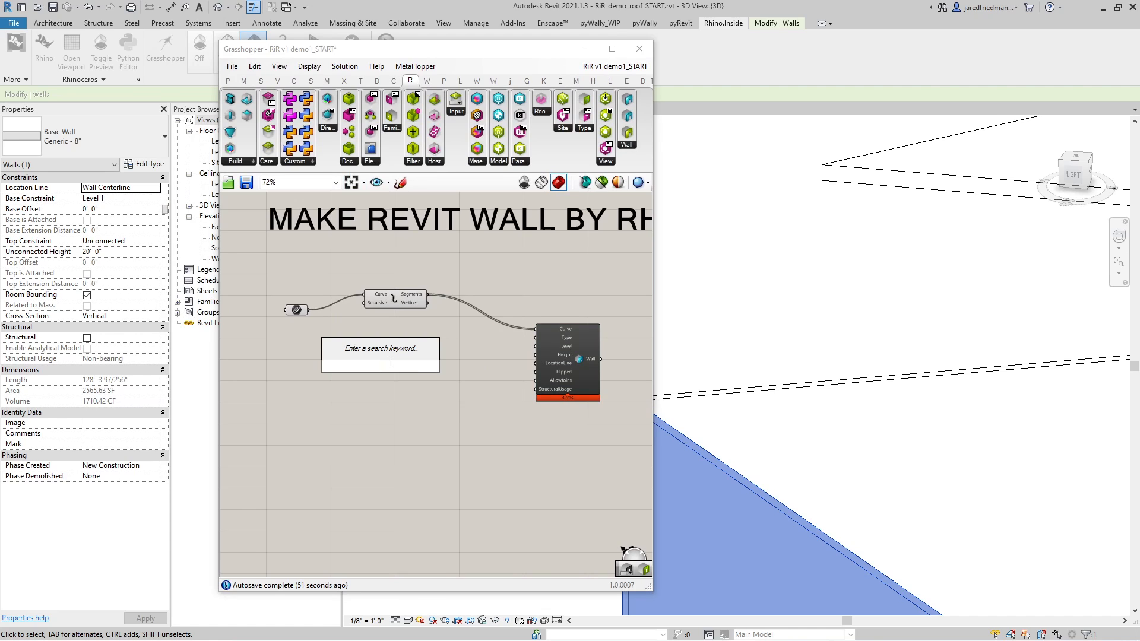
type("levels")
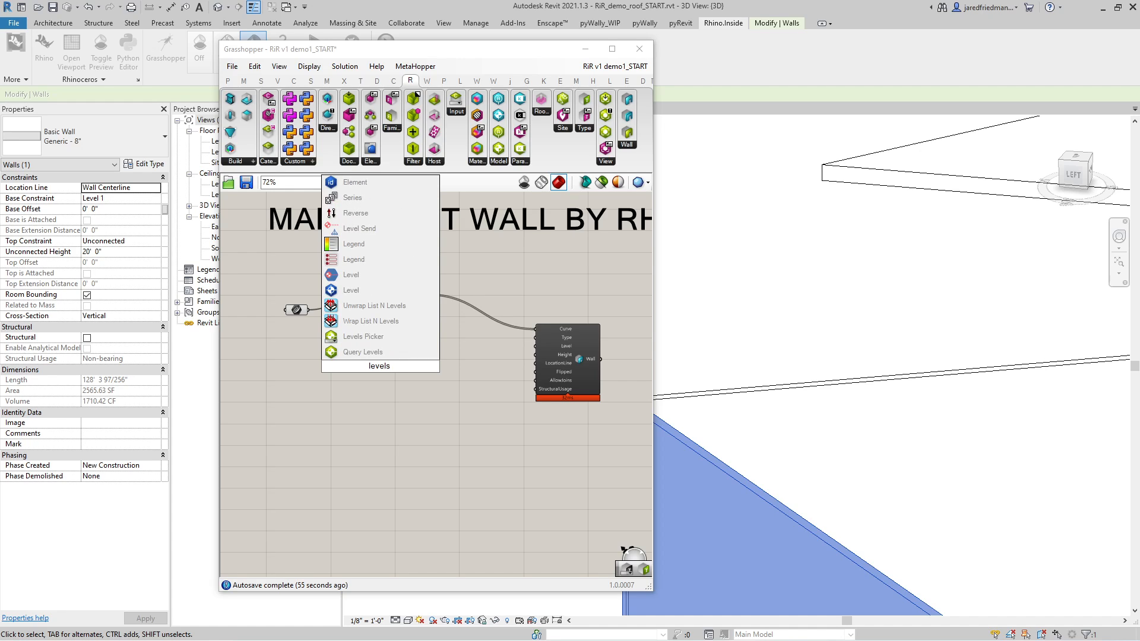
left_click(373, 339)
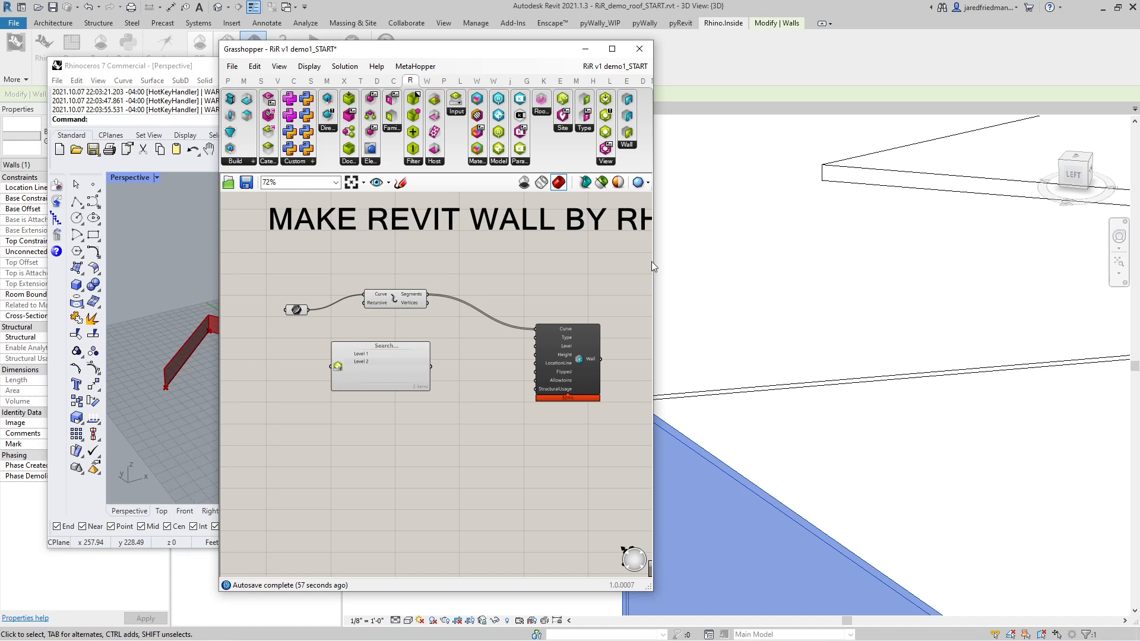
left_click_drag(652, 265, 862, 270)
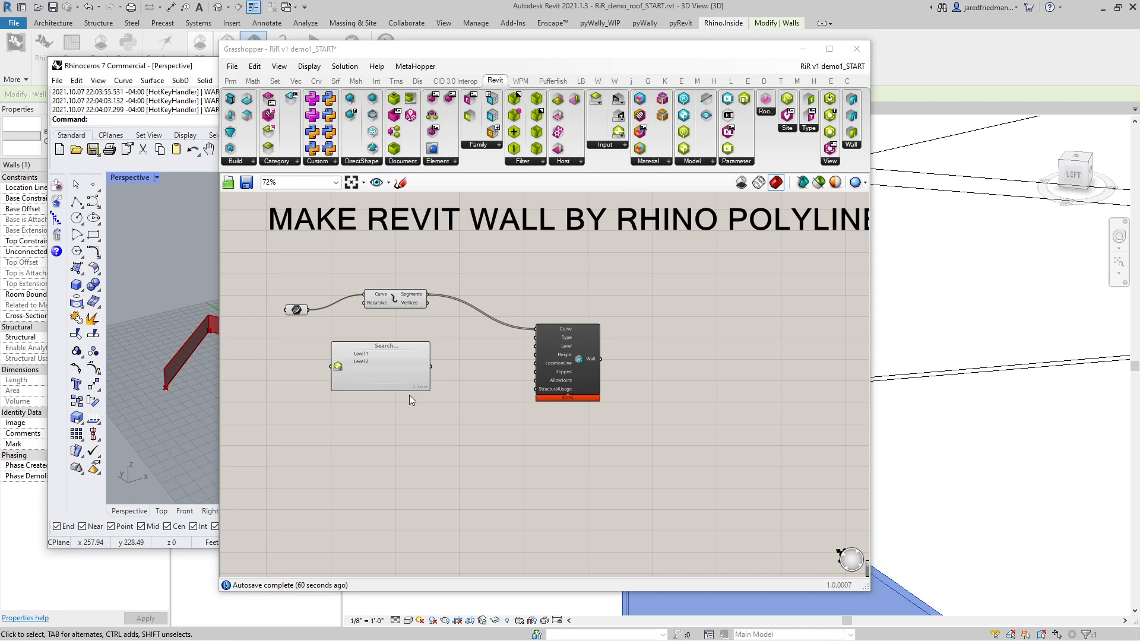
scroll(390, 369, "up", 4)
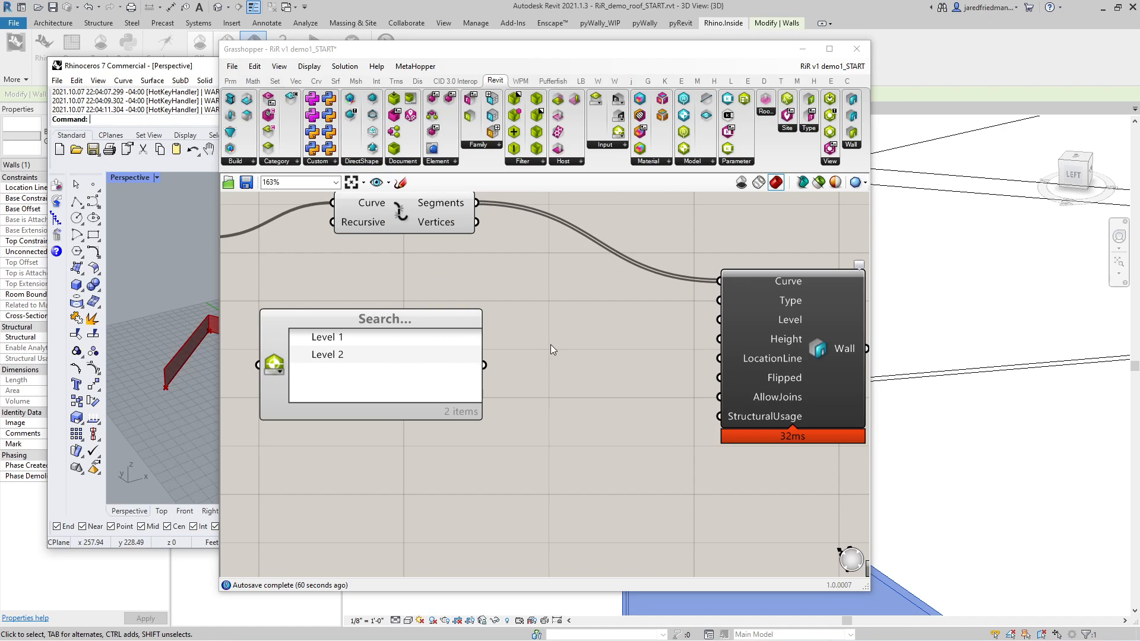
- Filter the Levels Picker by "level 1", choose Level 1, and place the picker below the Explode component
scroll(437, 323, "down", 2)
scroll(486, 336, "up", 4)
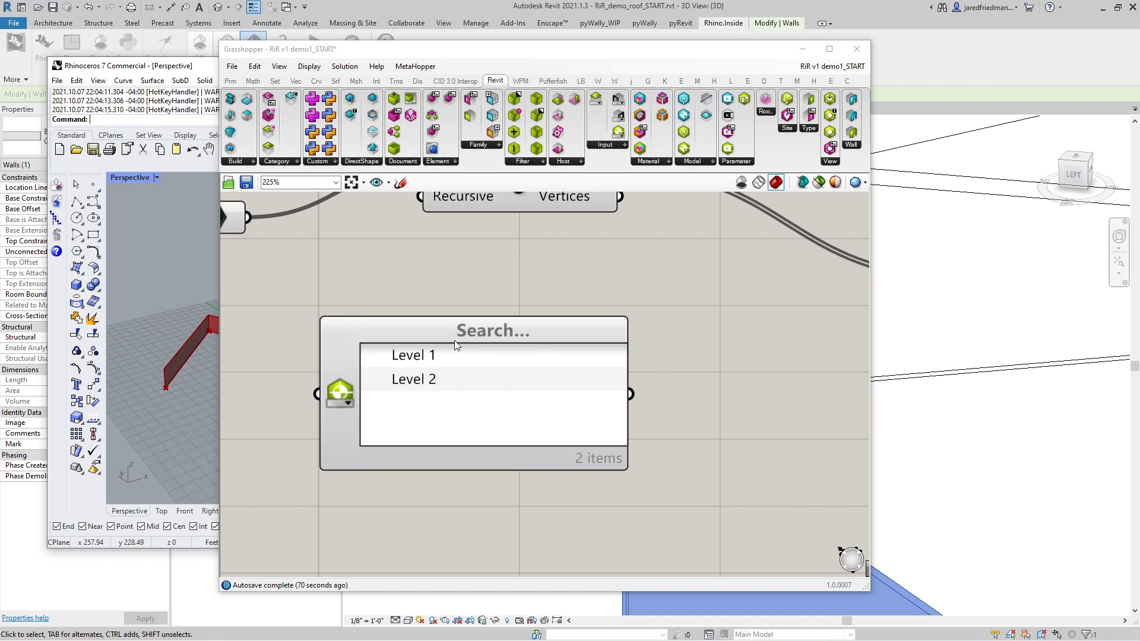
left_click_drag(453, 332, 425, 314)
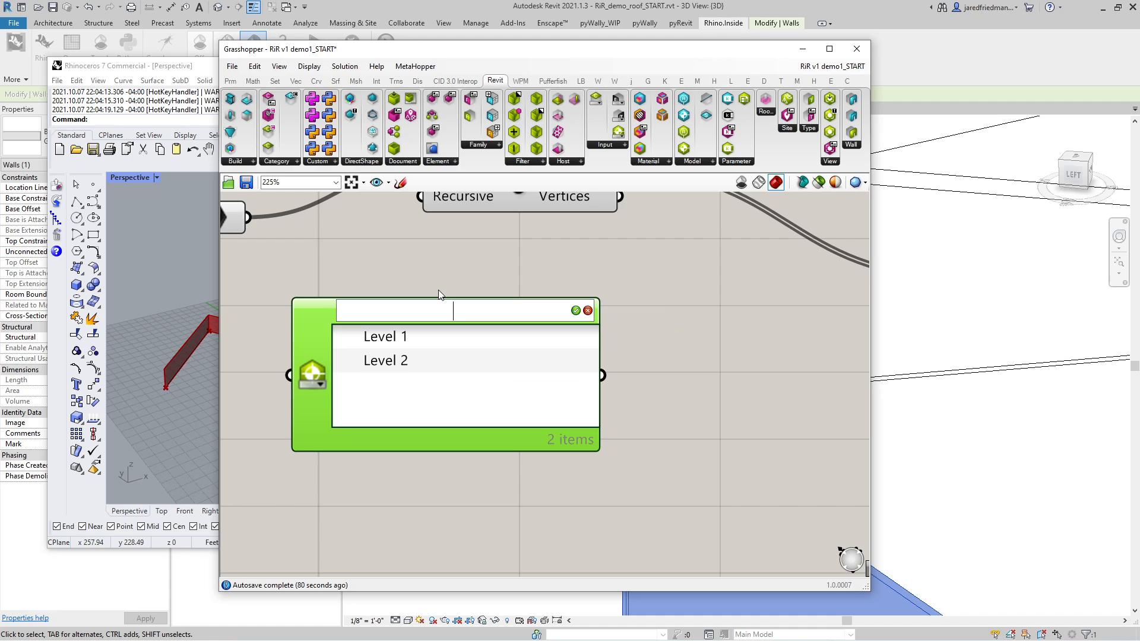
type("level 1")
key("Return")
left_click(441, 340)
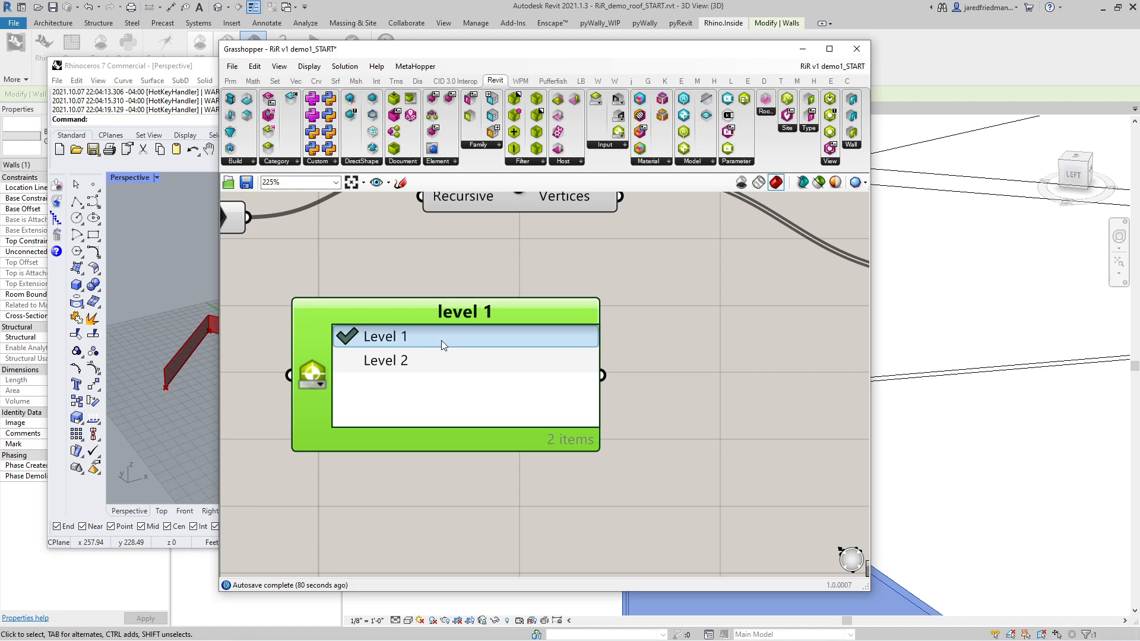
scroll(466, 382, "down", 3)
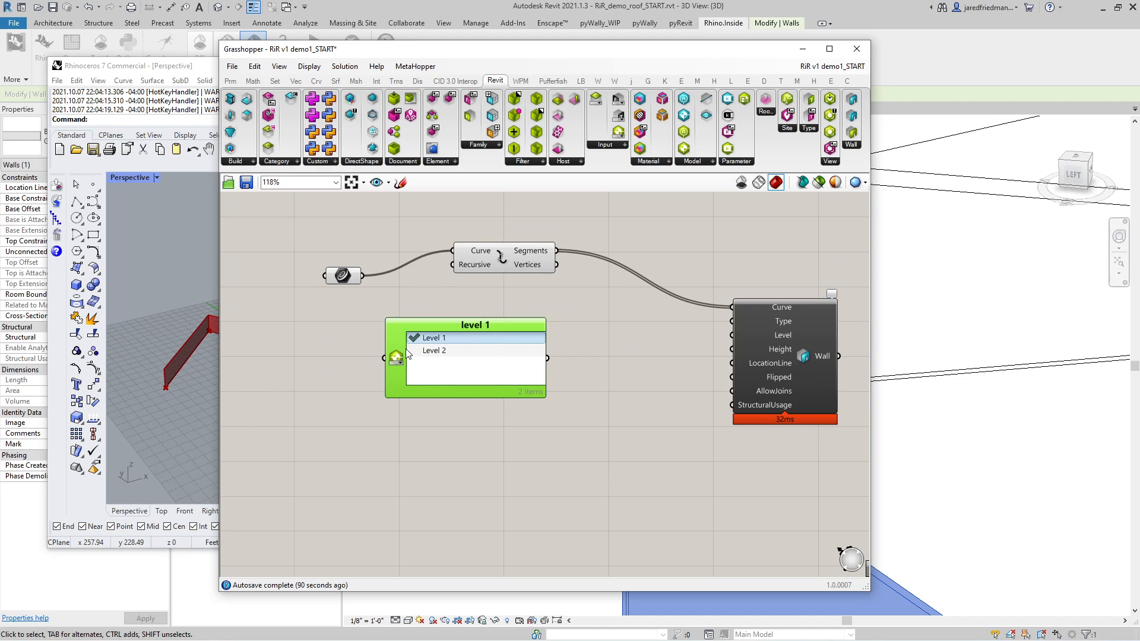
left_click_drag(398, 371, 385, 387)
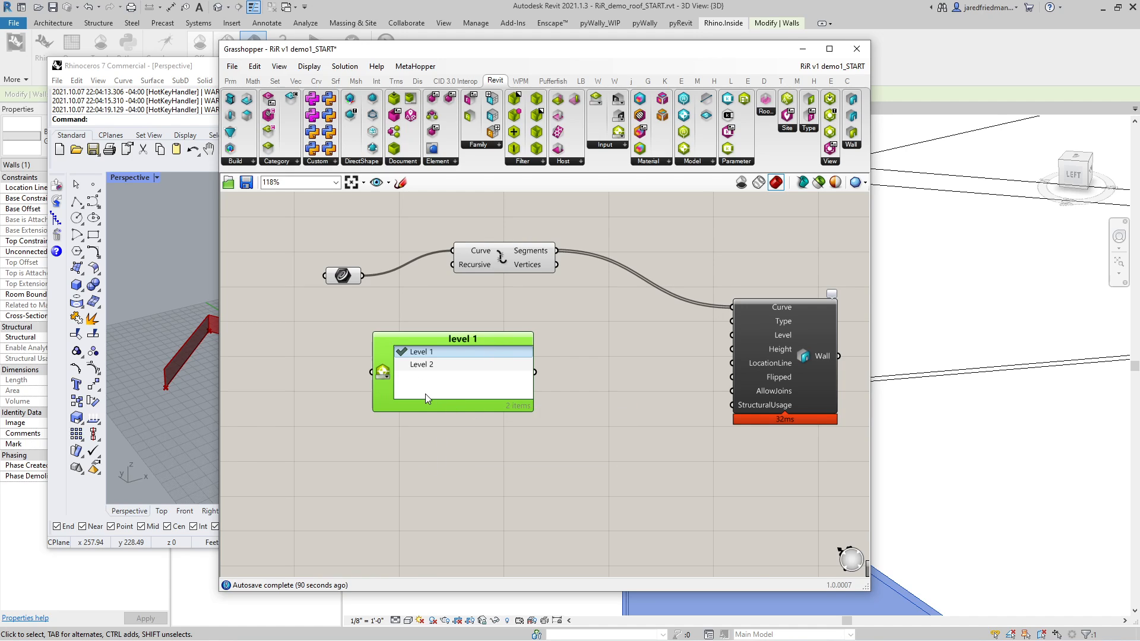
- Connect the Levels Picker to the Level input of Add Wall and space the two components apart
scroll(425, 393, "down", 2)
scroll(660, 375, "up", 1)
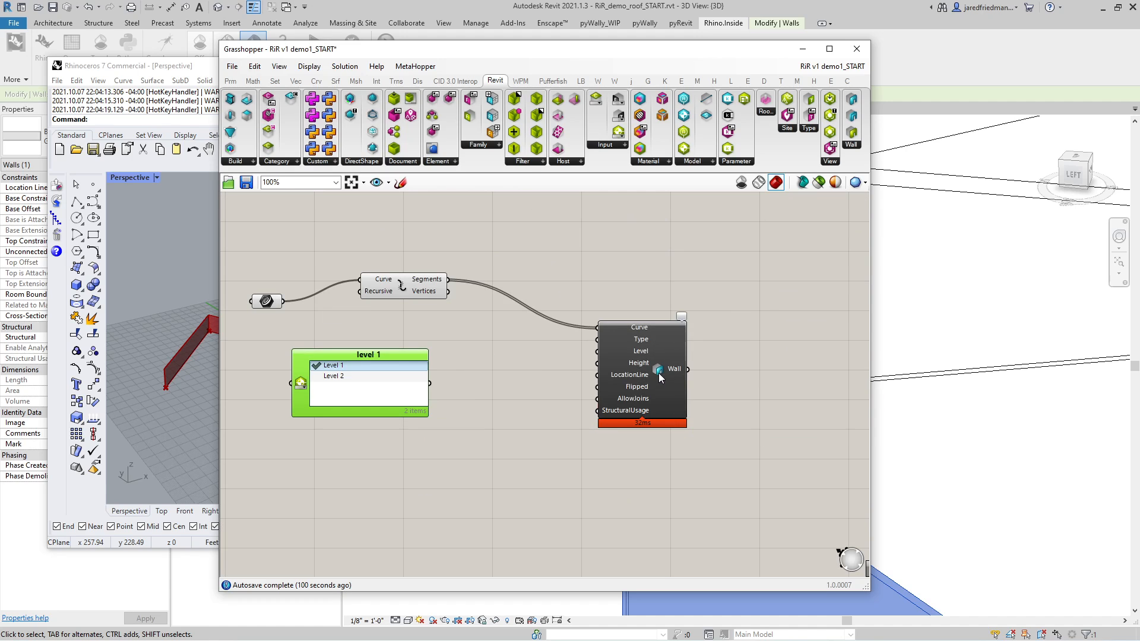
left_click_drag(660, 375, 688, 371)
left_click_drag(425, 380, 624, 350)
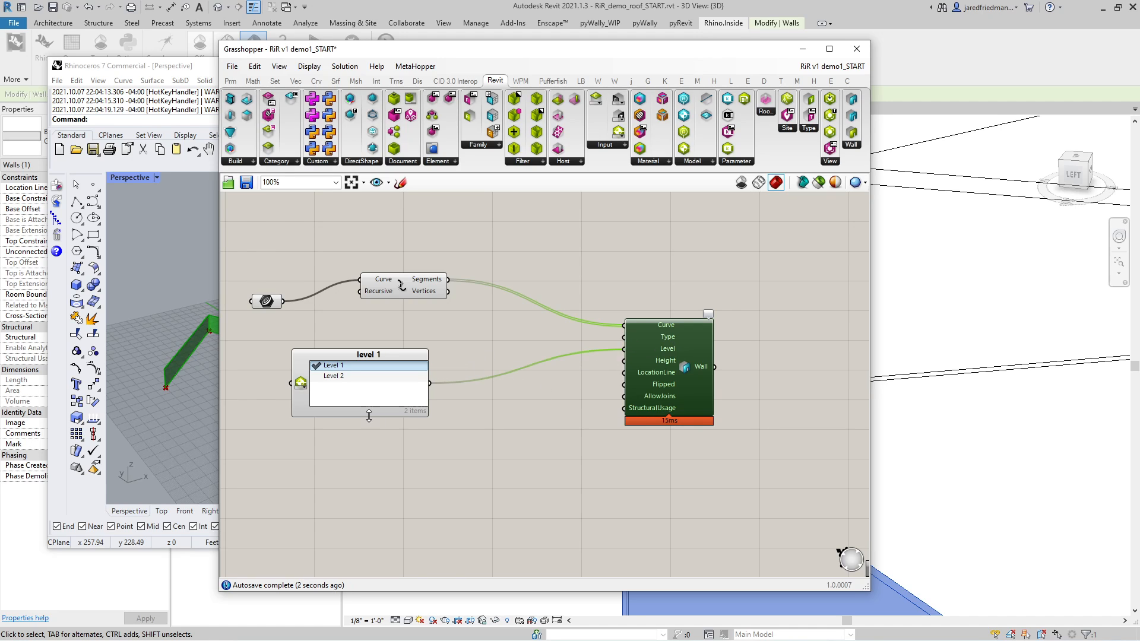
left_click_drag(383, 361, 387, 411)
- Add an Element Type Picker between the Explode component and the Levels Picker, and set its family name to Basic Wall
left_click(608, 145)
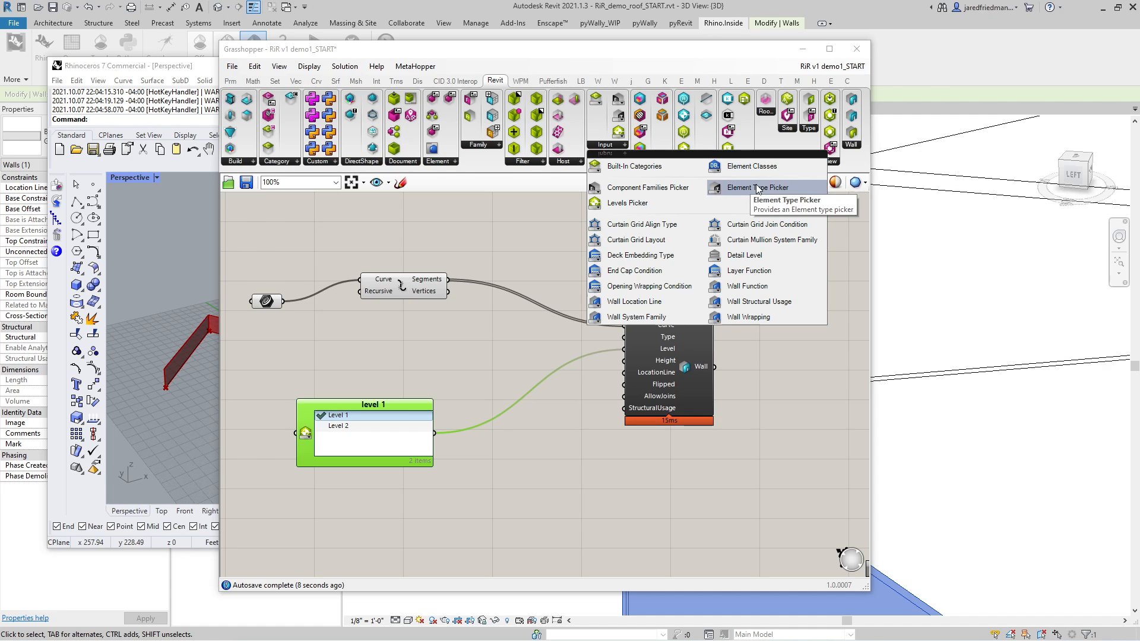
left_click_drag(757, 190, 405, 362)
scroll(396, 358, "up", 5)
scroll(478, 350, "down", 3)
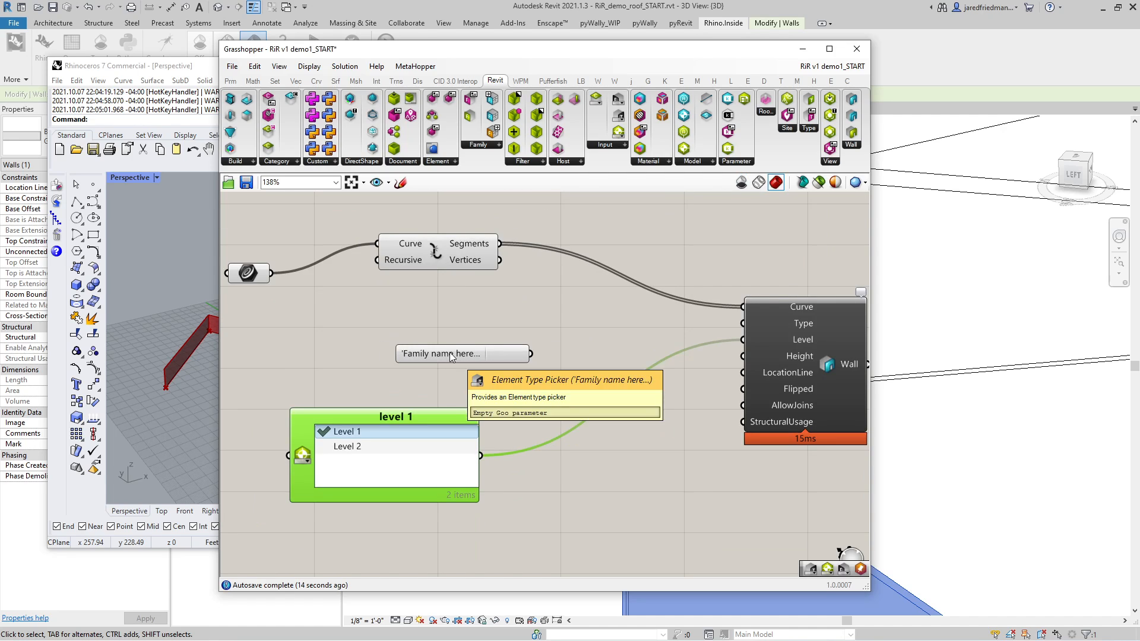
right_click(450, 355)
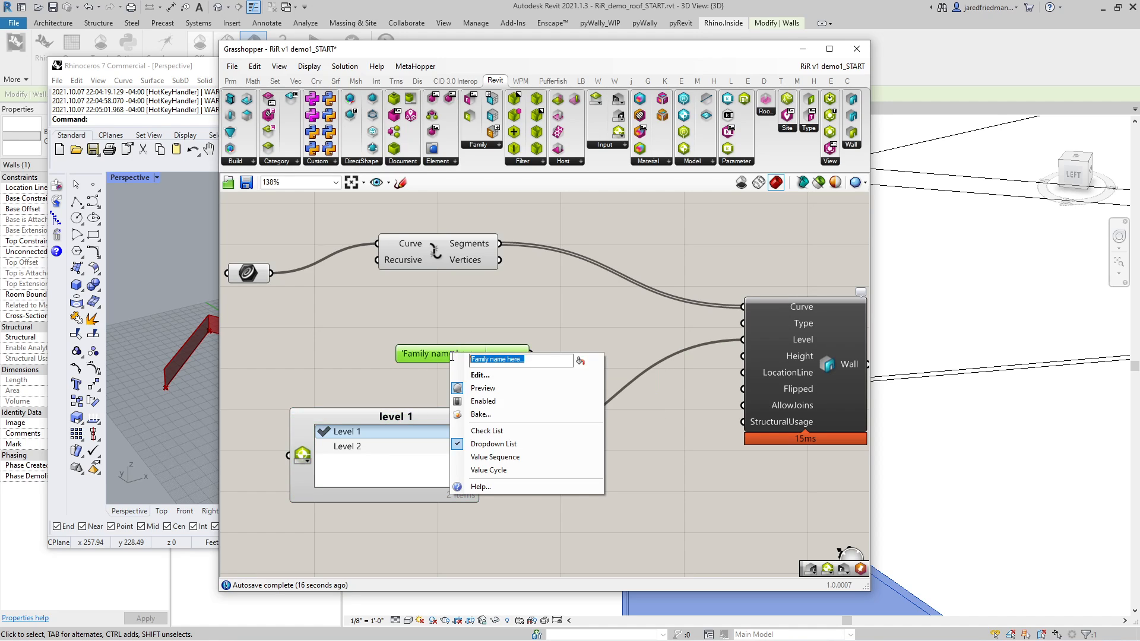
type("Basic Wall")
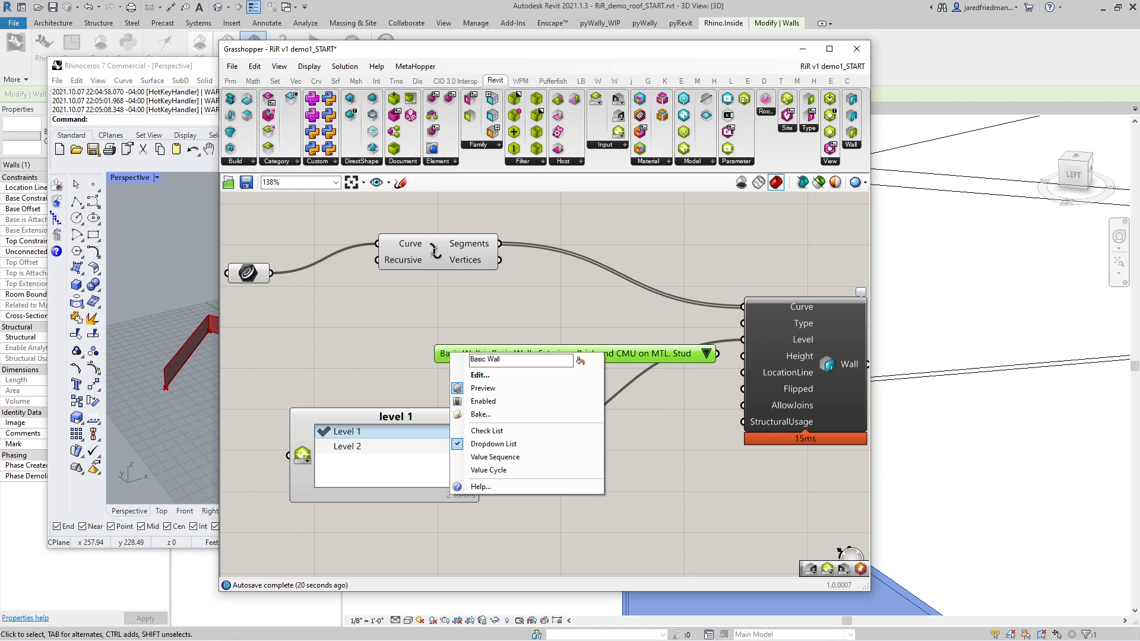
left_click(515, 363)
- Choose Basic Wall : Generic - 5" in the type picker and connect it to the Type input of Add Wall
left_click_drag(463, 355, 355, 333)
left_click(599, 332)
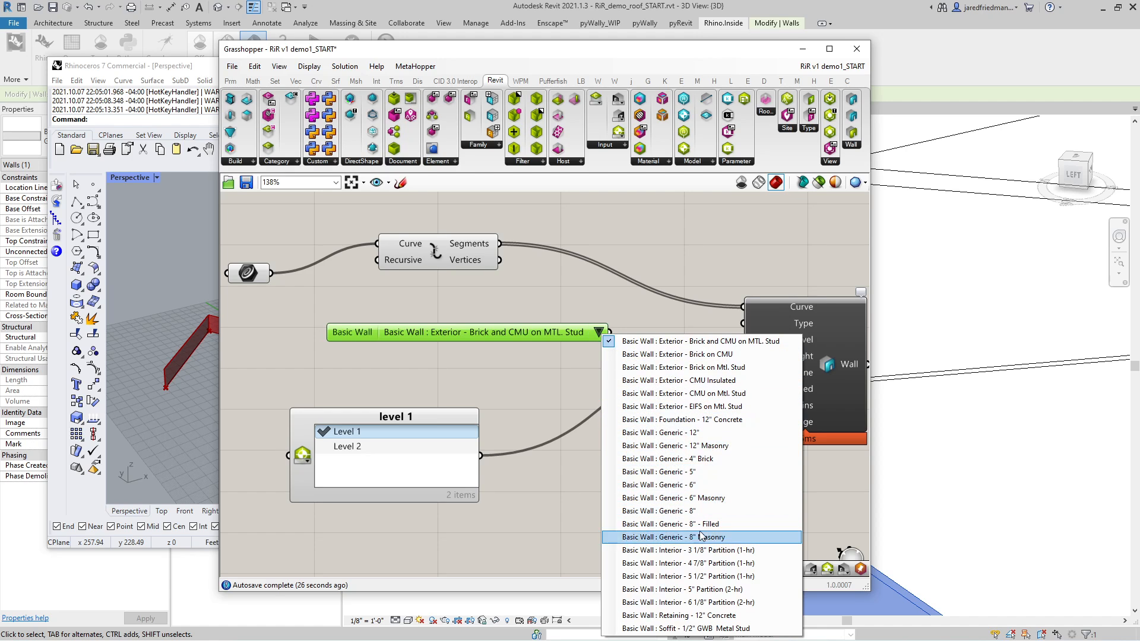
left_click(683, 472)
left_click_drag(610, 331, 742, 324)
left_click_drag(380, 333, 352, 329)
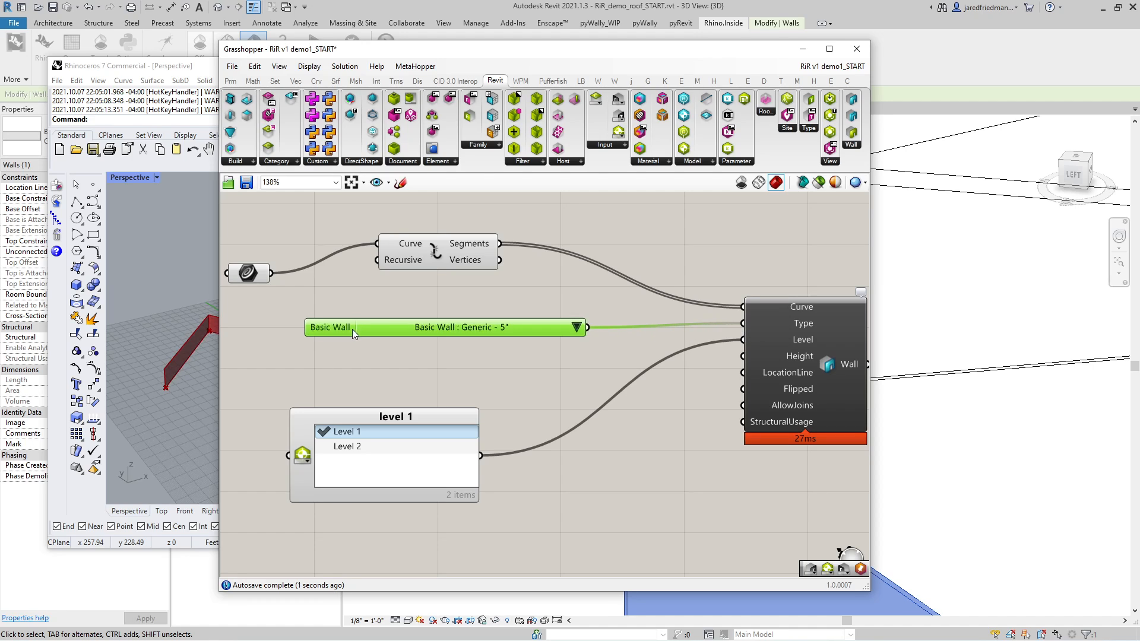
- Try the Check List display for the Basic Wall type picker and restore the Dropdown List display
right_click(335, 329)
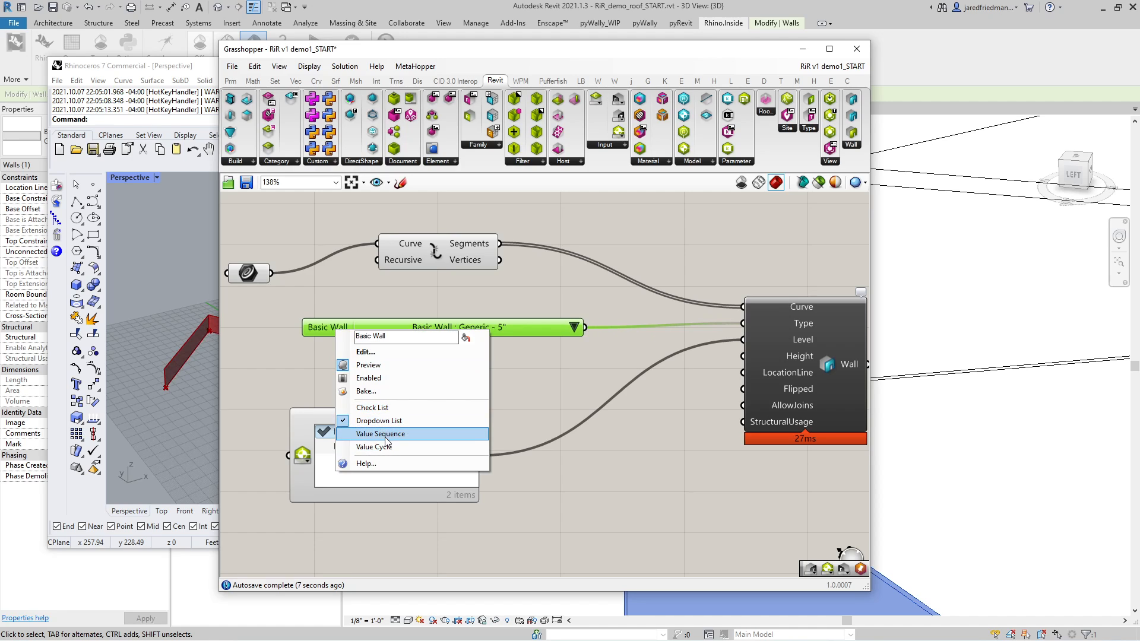
left_click(389, 407)
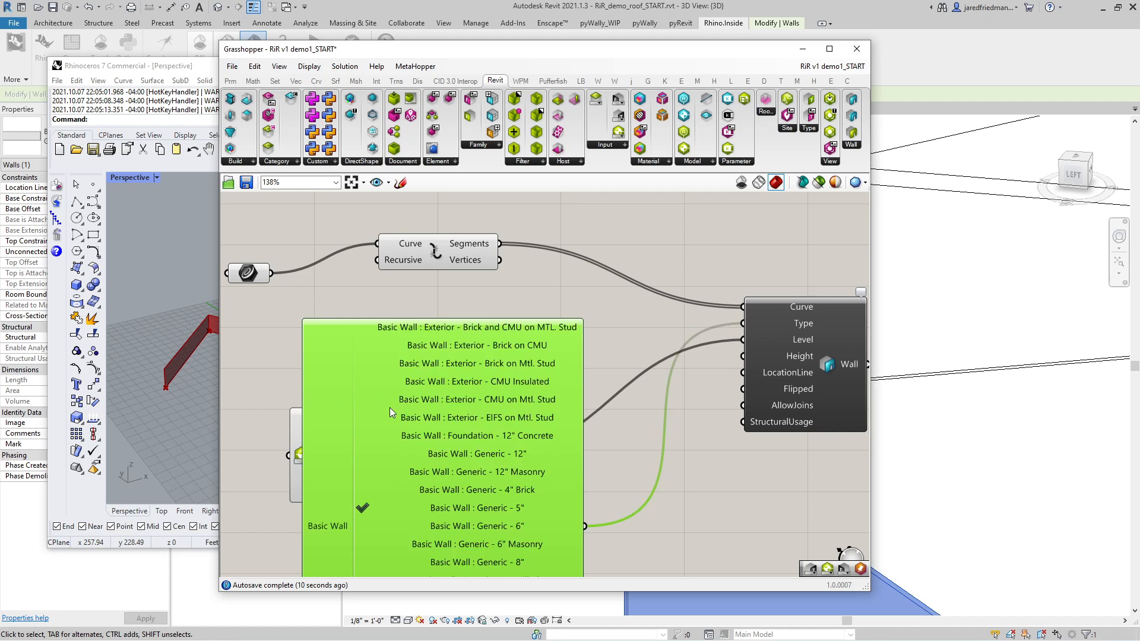
right_click(334, 455)
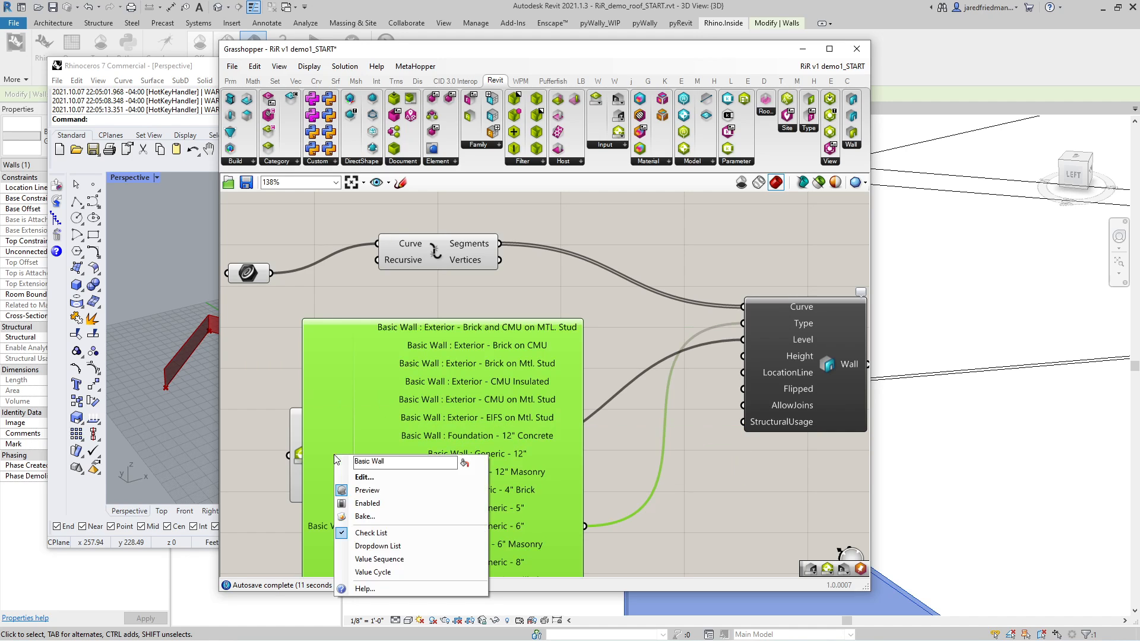
left_click(380, 546)
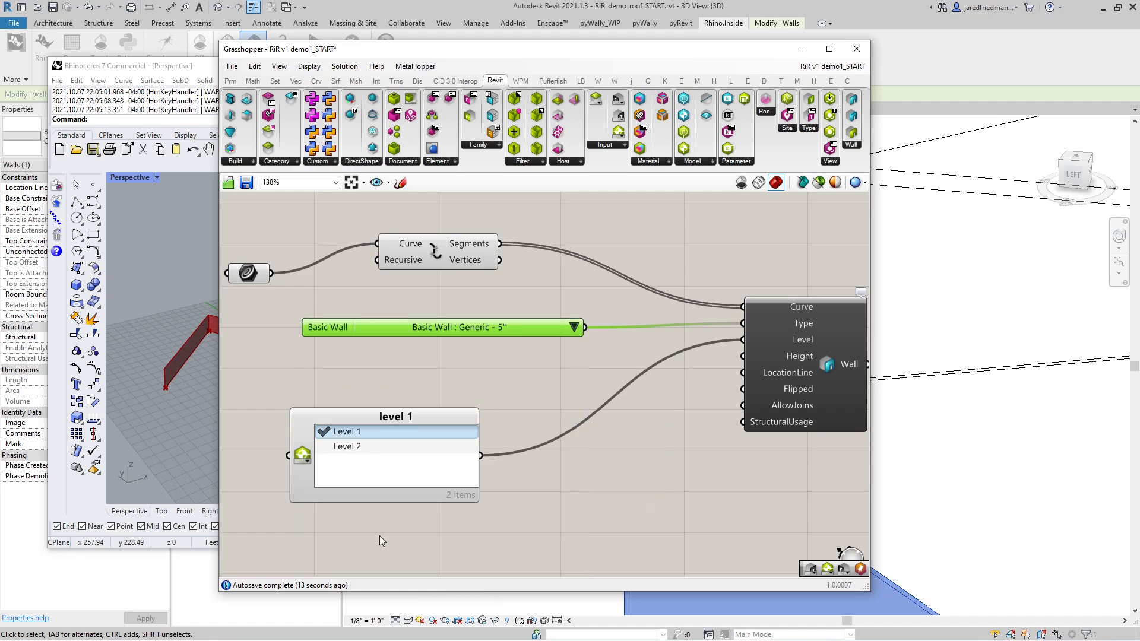
right_click(332, 328)
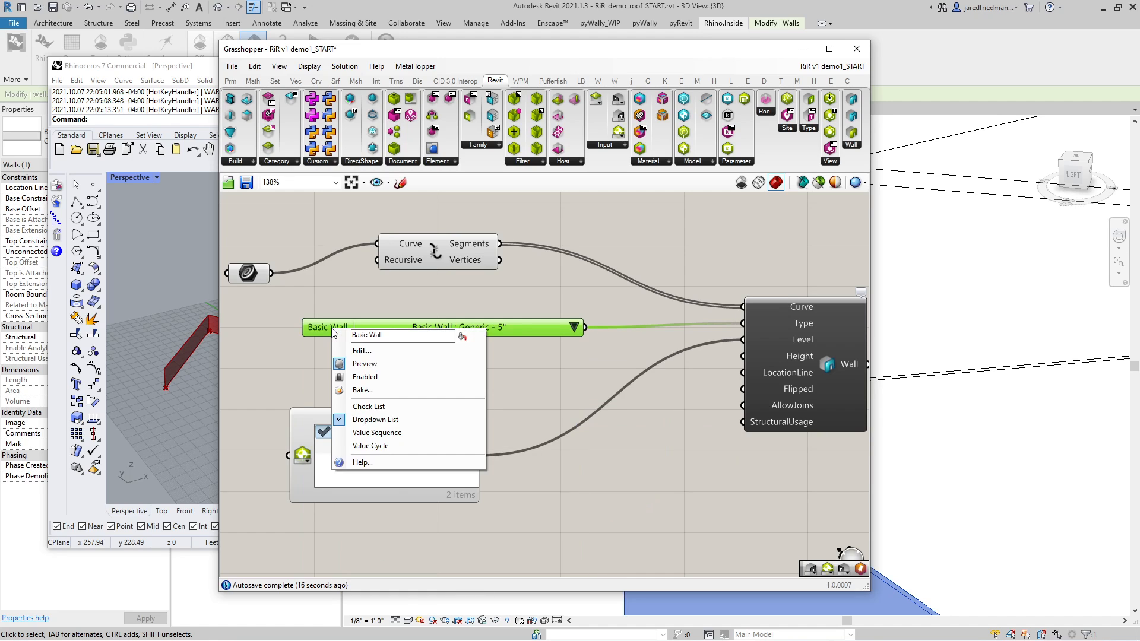
left_click(321, 365)
- Rearrange the type picker, Levels Picker and Add Wall component into a tidy layout with clear wires
scroll(465, 297, "down", 4)
scroll(441, 346, "up", 2)
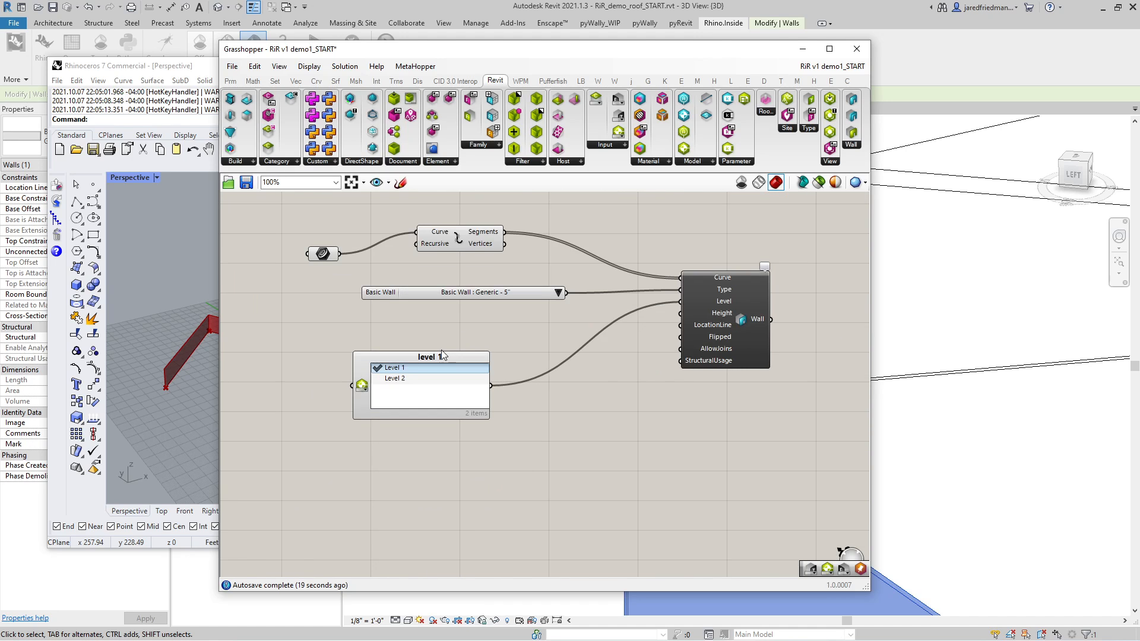
left_click_drag(443, 357, 472, 365)
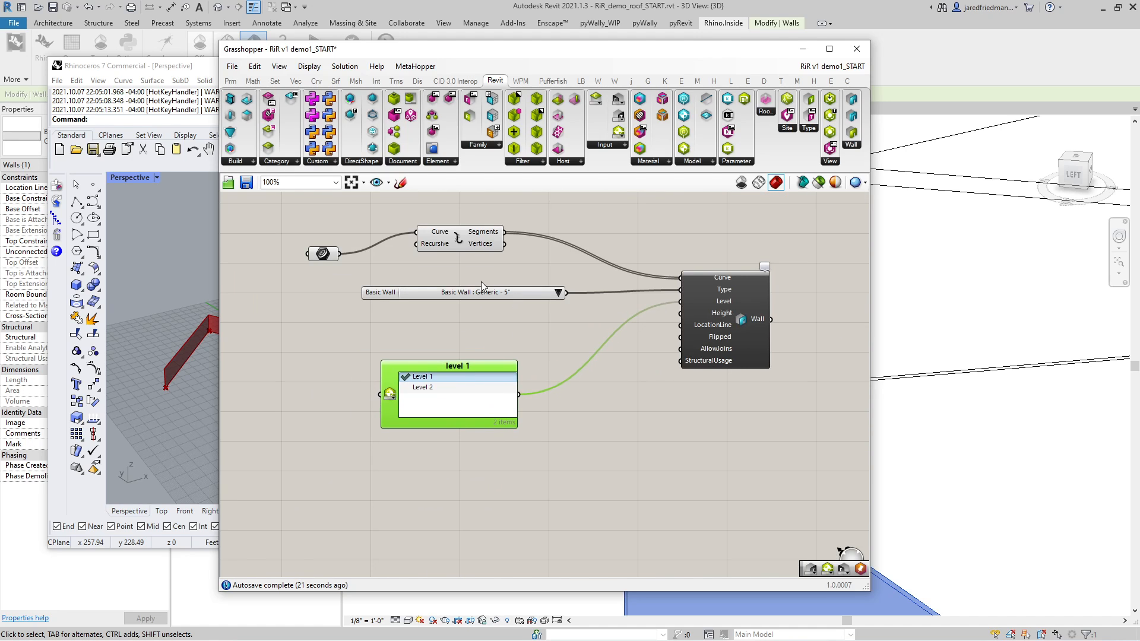
left_click_drag(389, 293, 350, 304)
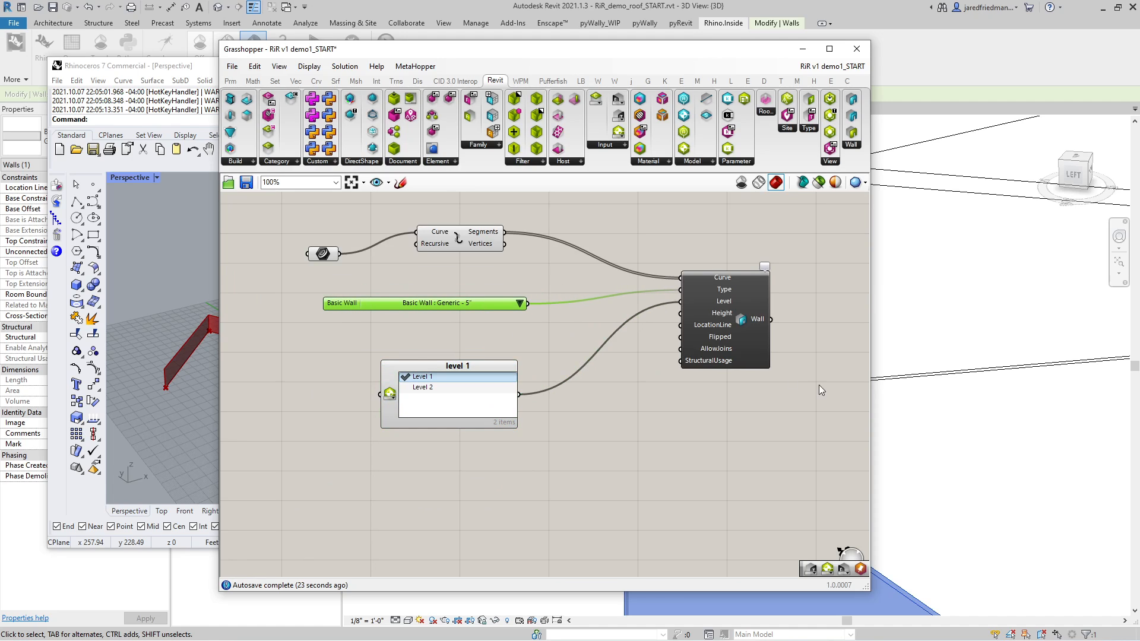
left_click_drag(751, 340, 772, 342)
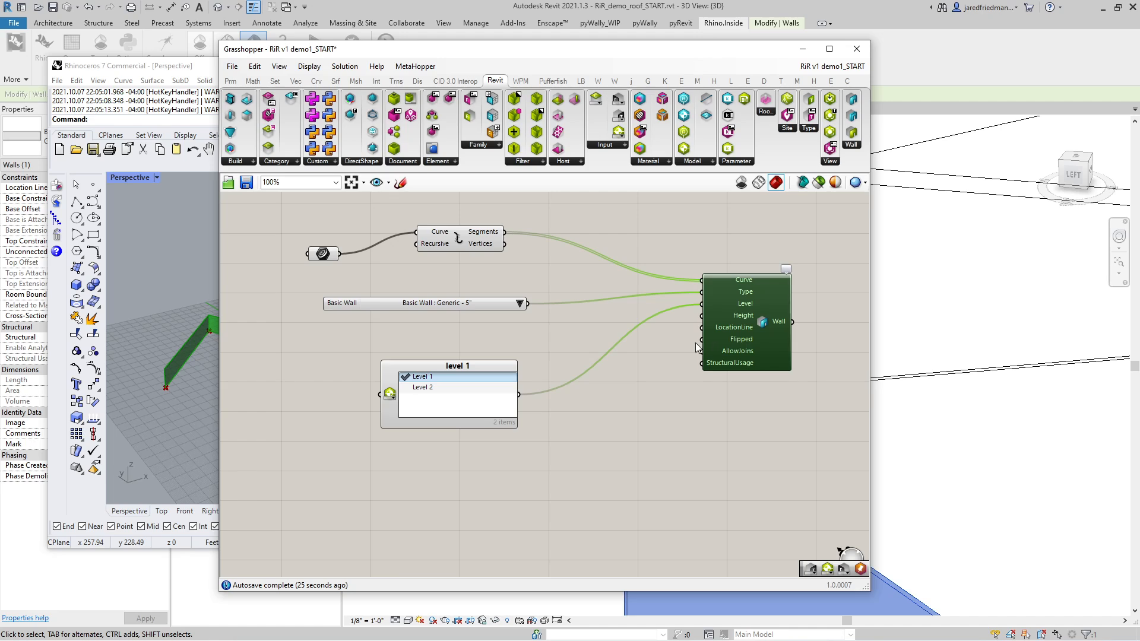
left_click_drag(463, 367, 461, 335)
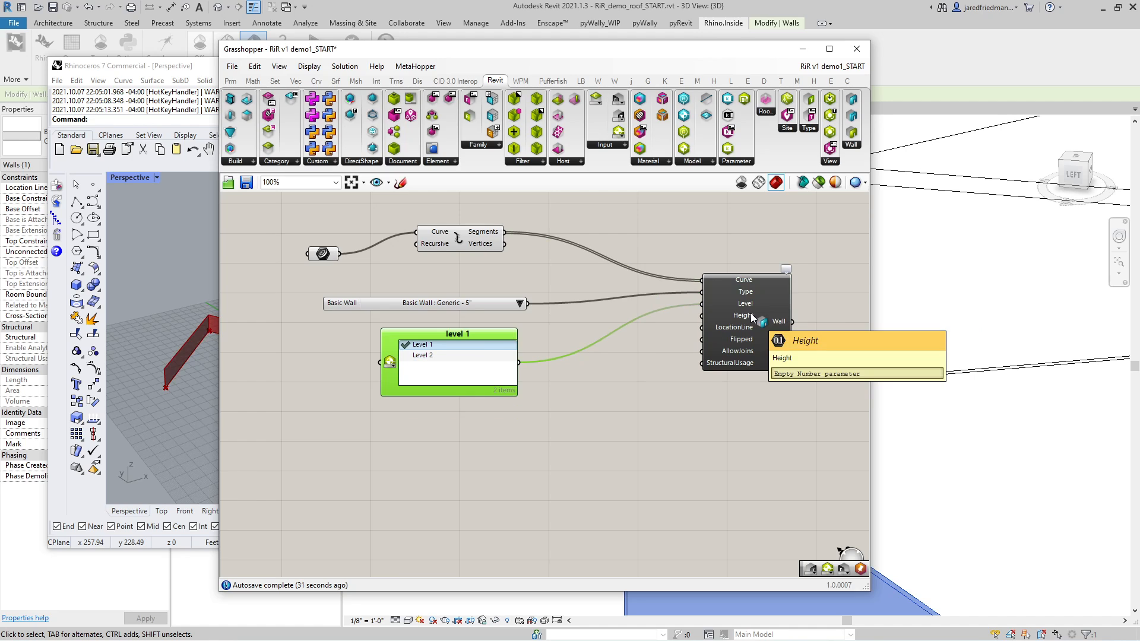
- Set the AllowJoins input of the Add Wall component to True
scroll(735, 338, "up", 3)
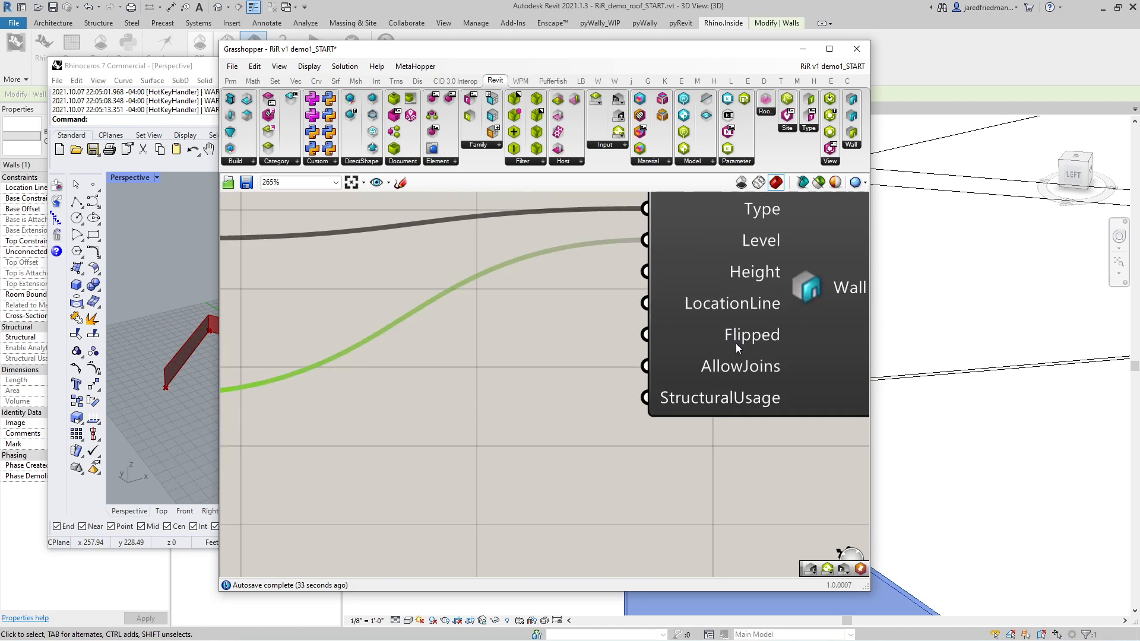
right_click(728, 369)
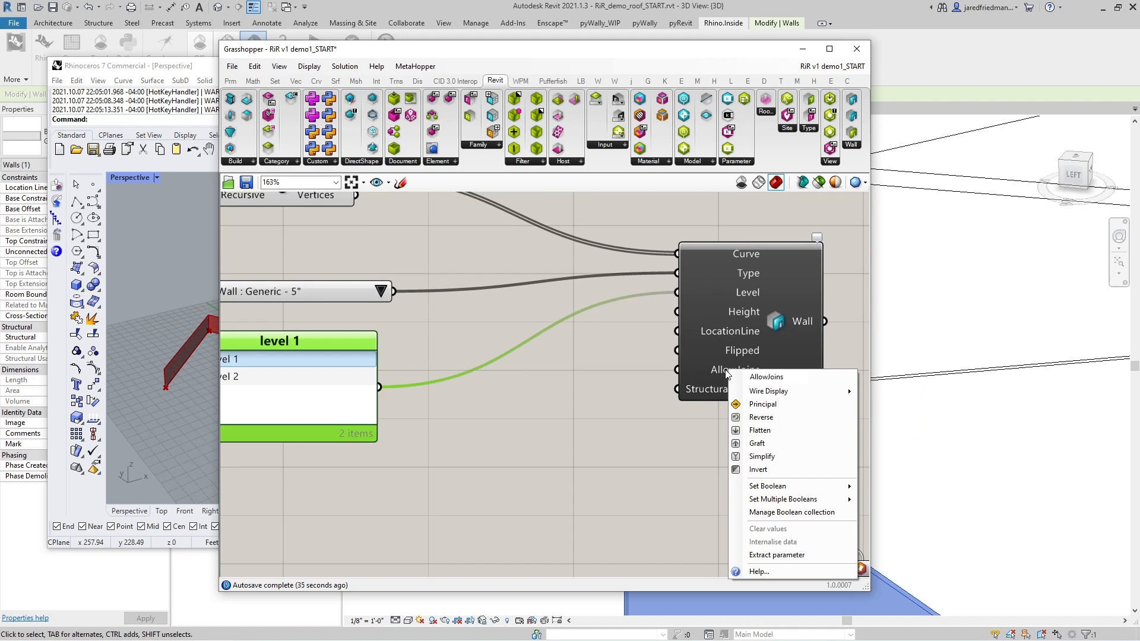
left_click(636, 427)
scroll(703, 376, "up", 3)
right_click(728, 366)
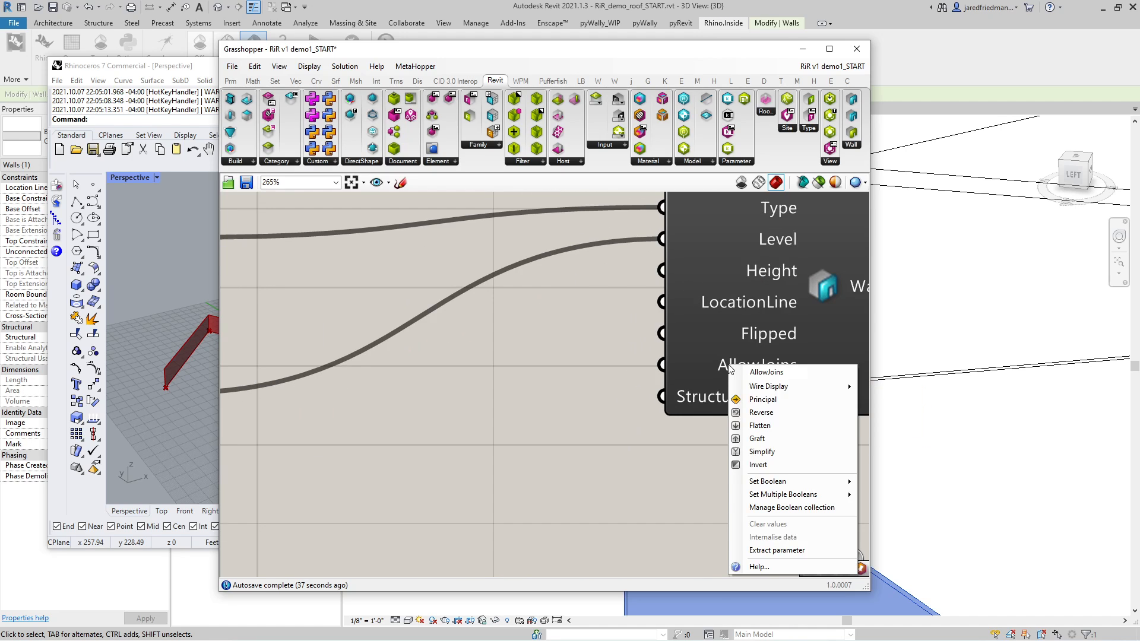
mouse_move(770, 485)
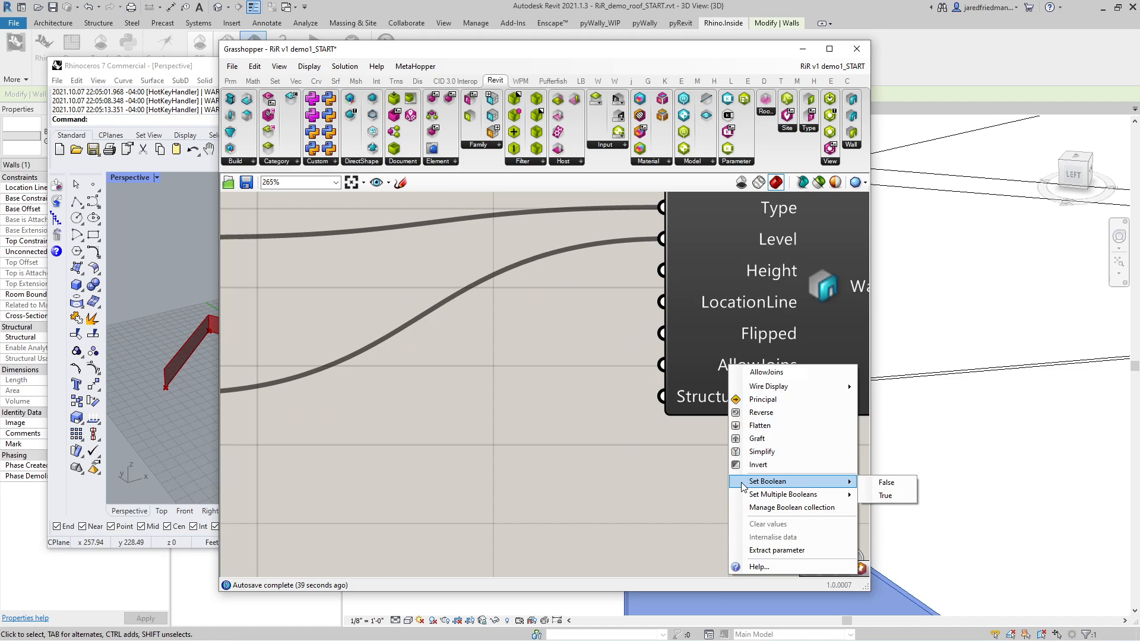
left_click(894, 496)
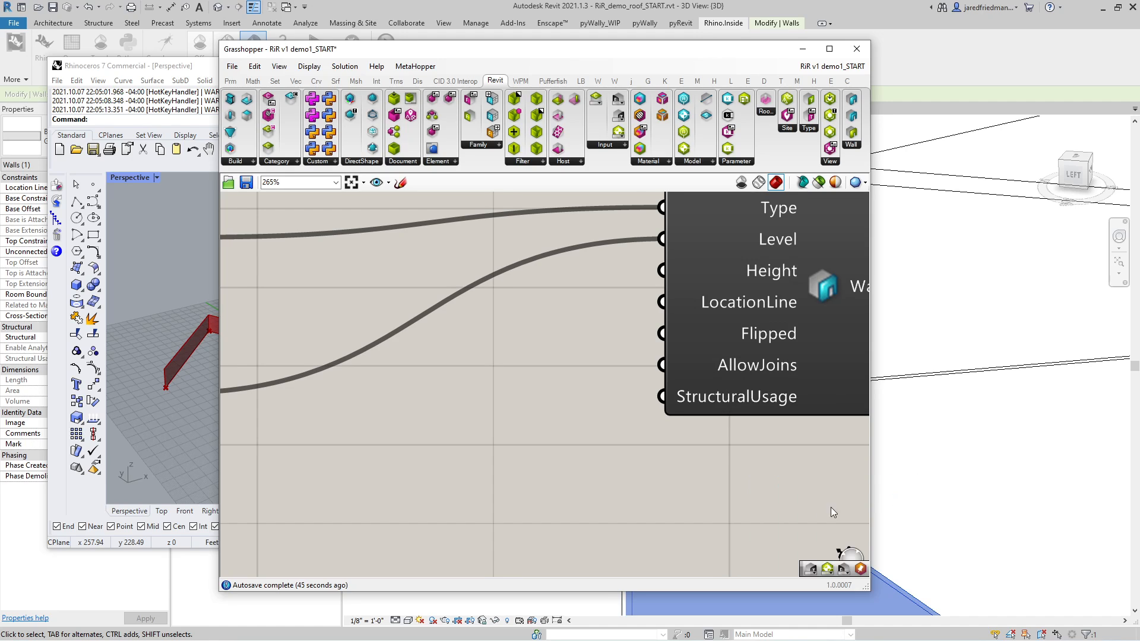
- Move the Grasshopper window aside and examine the wall corner join in the Revit 3D view
left_click_drag(657, 52, 401, 54)
scroll(880, 371, "down", 4)
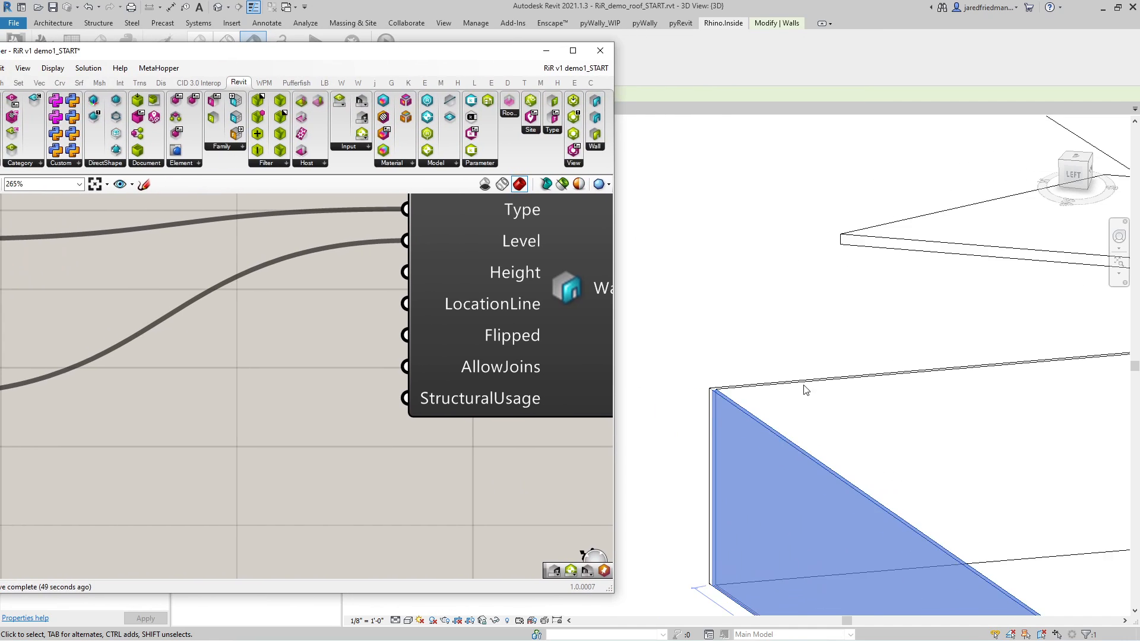
scroll(776, 392, "up", 1)
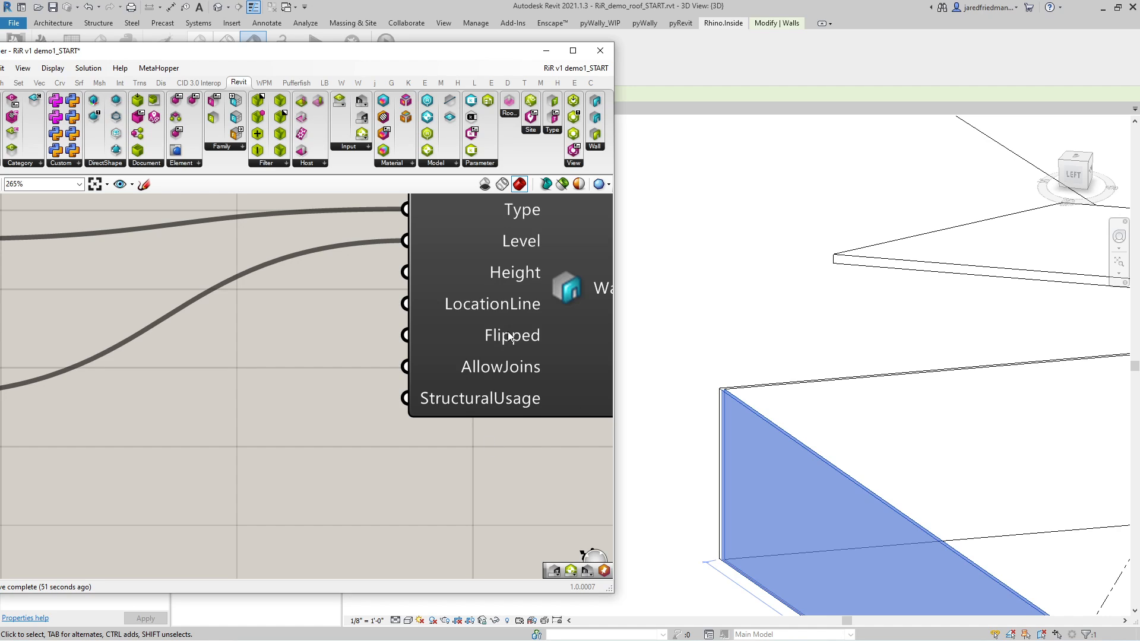
- Review the StructuralUsage options of Add Wall, and move Grasshopper back to show the whole wall definition
right_click(459, 397)
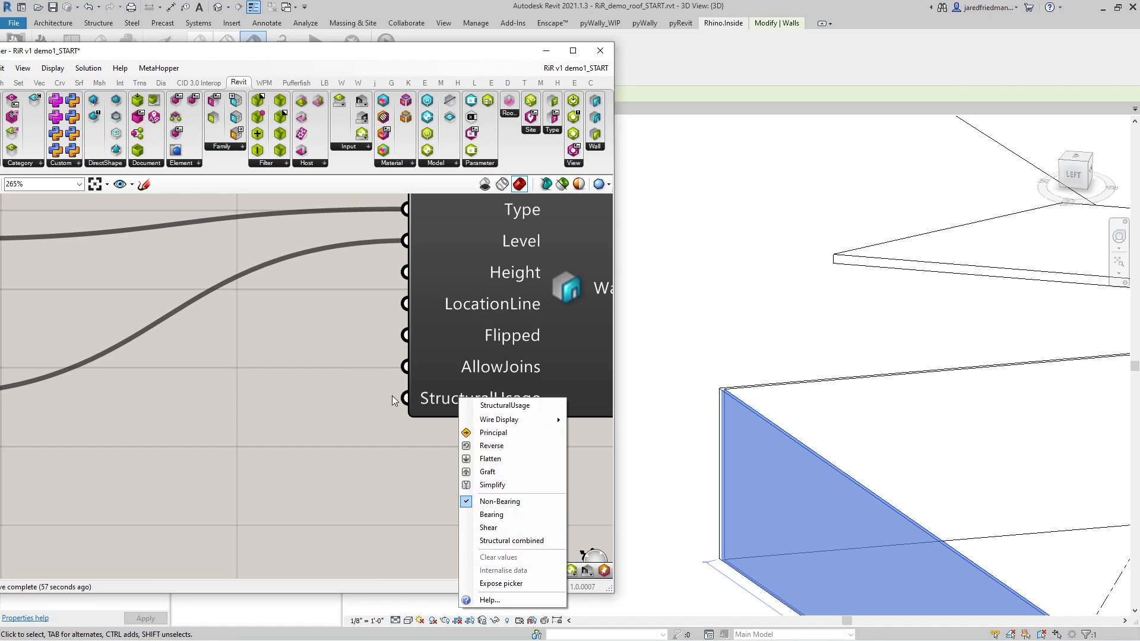
left_click(382, 445)
scroll(418, 415, "down", 5)
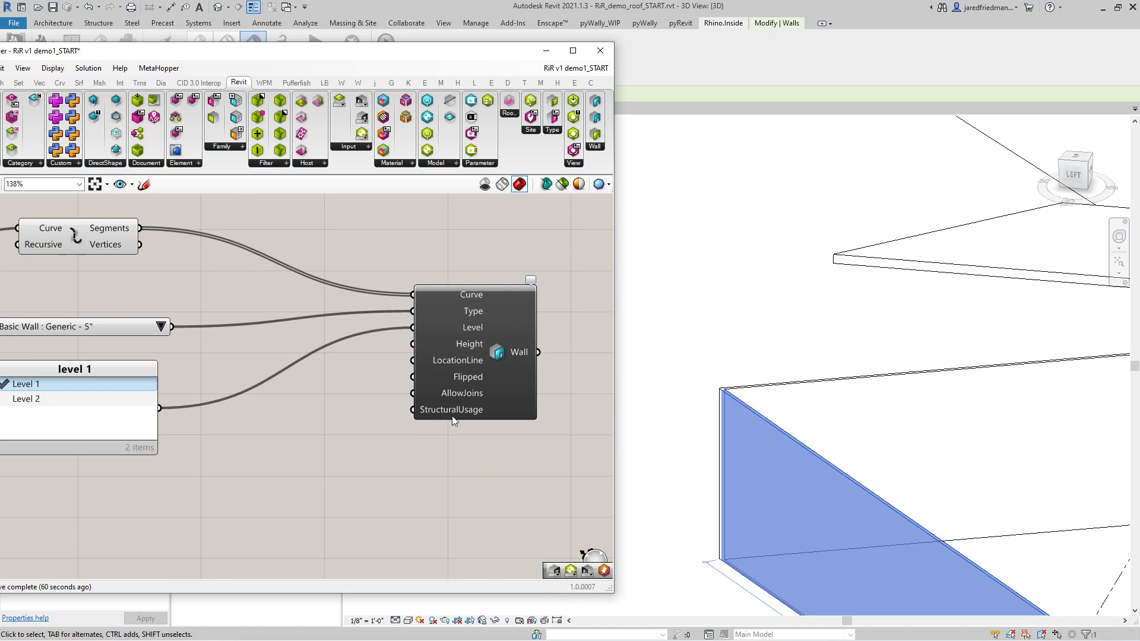
scroll(492, 387, "up", 3)
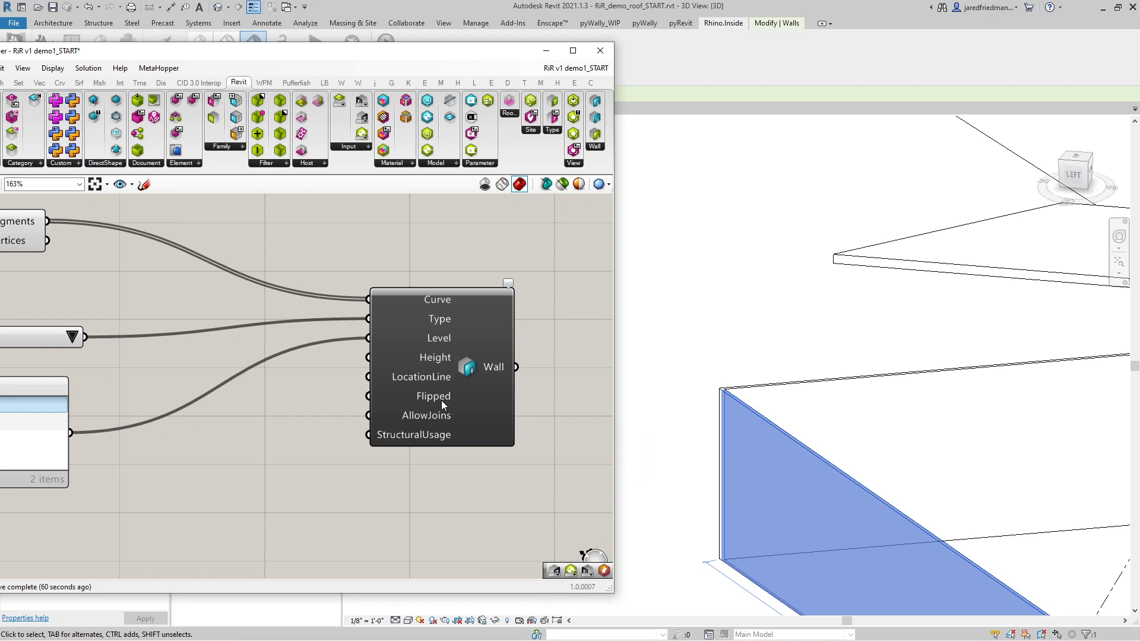
scroll(416, 410, "down", 3)
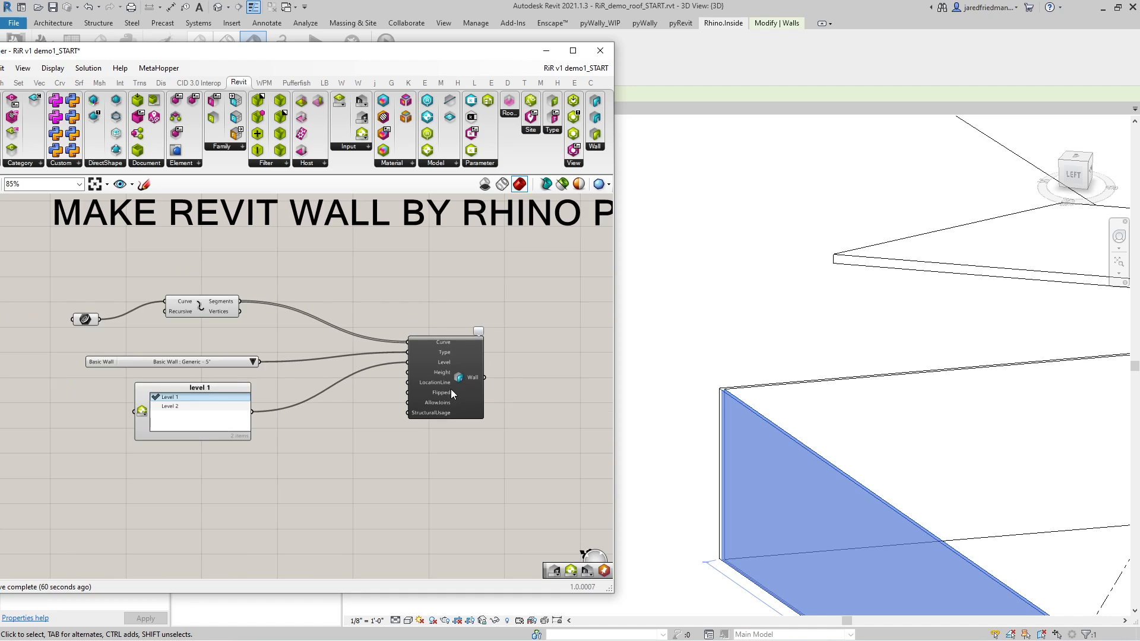
mouse_move(480, 375)
left_click_drag(459, 57, 659, 55)
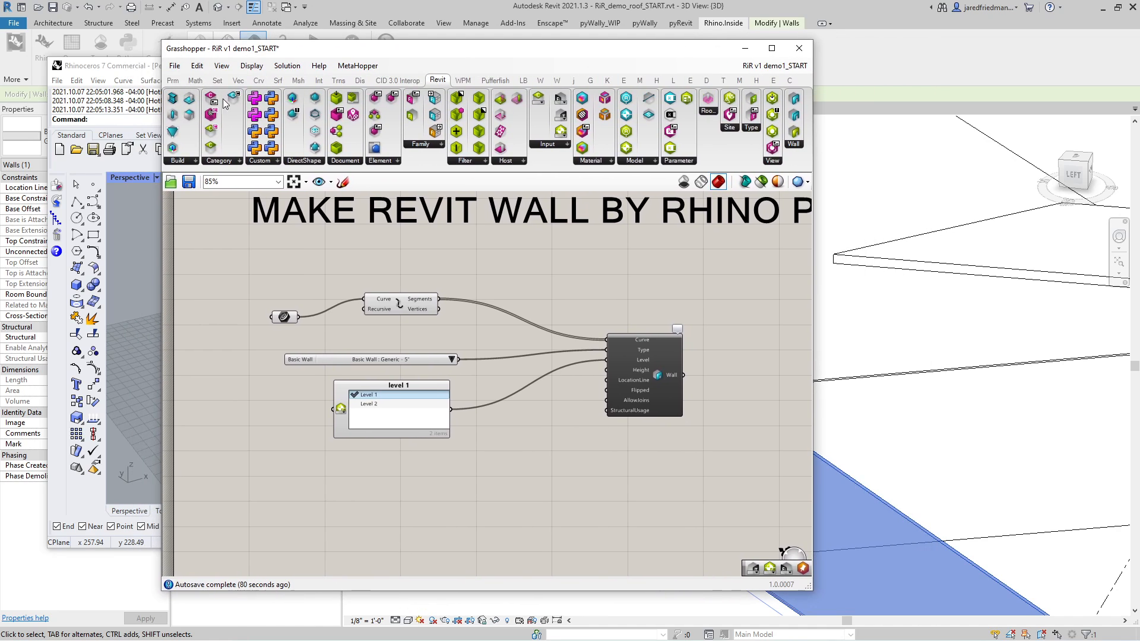
- Add an Element Parameter component beside Add Wall and connect the Wall output to its Element input
left_click_drag(133, 70, 255, 73)
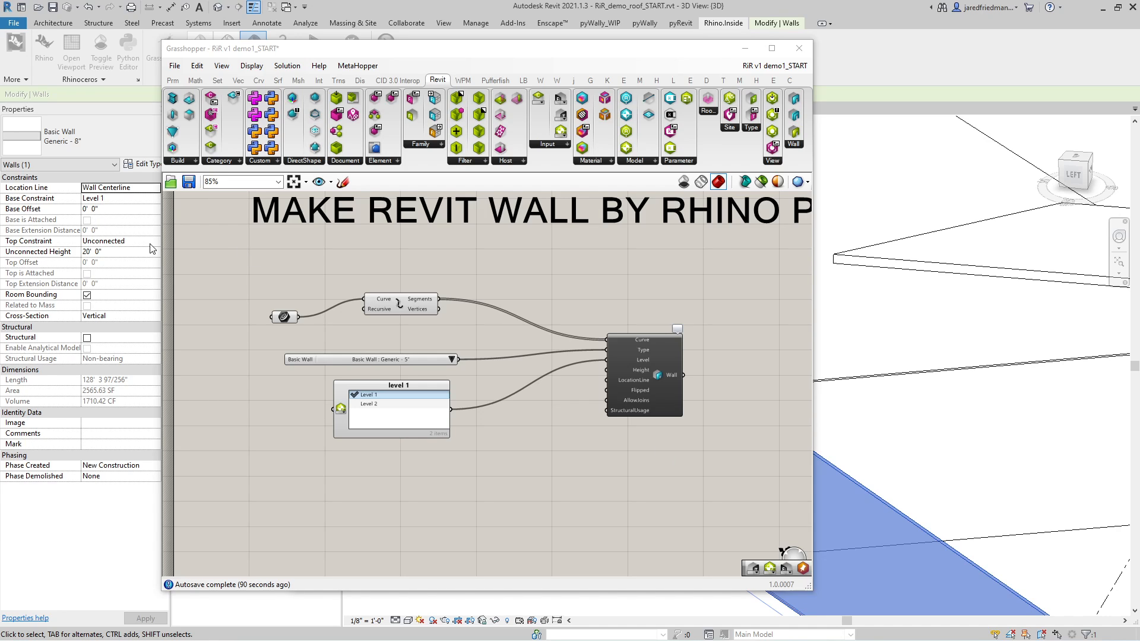
double_click(741, 418)
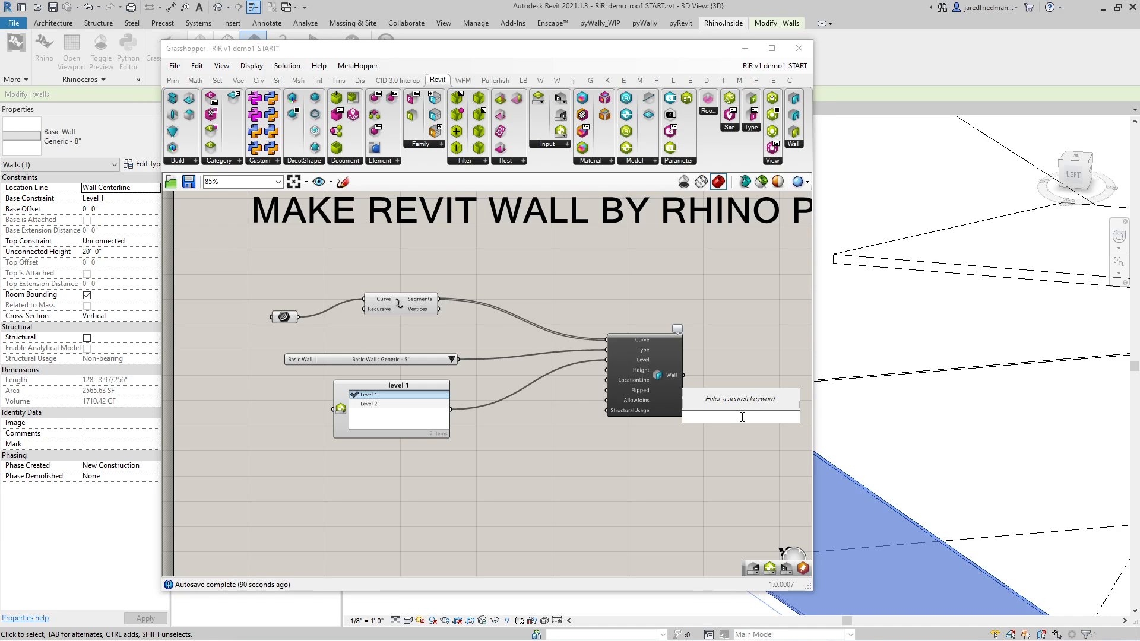
type("set pa")
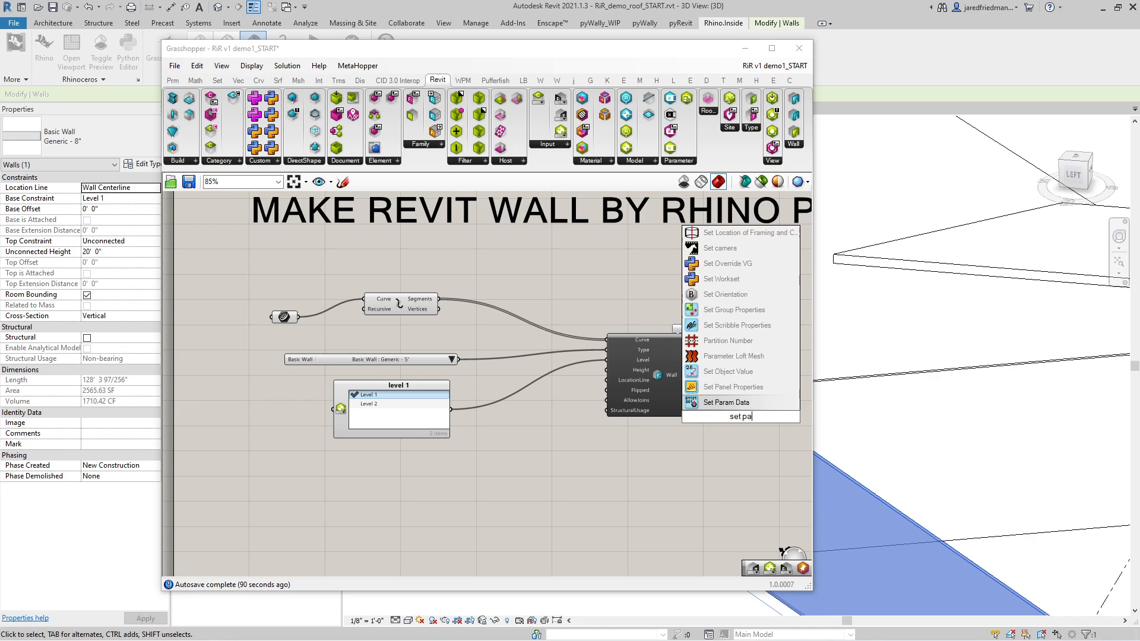
type("rameter")
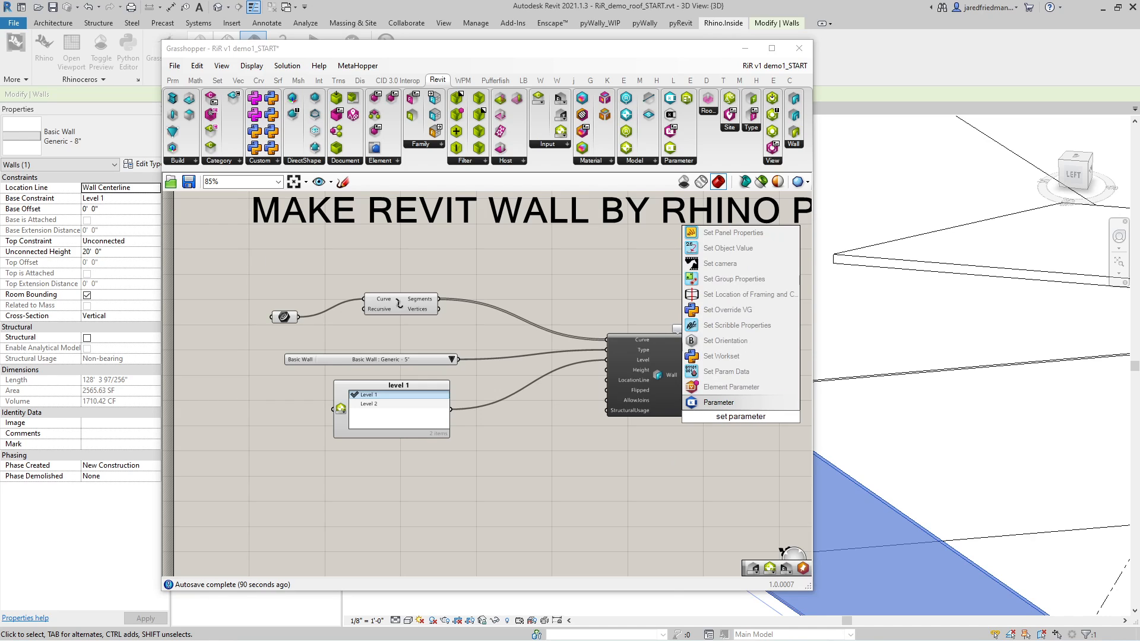
left_click(733, 393)
scroll(621, 358, "down", 3)
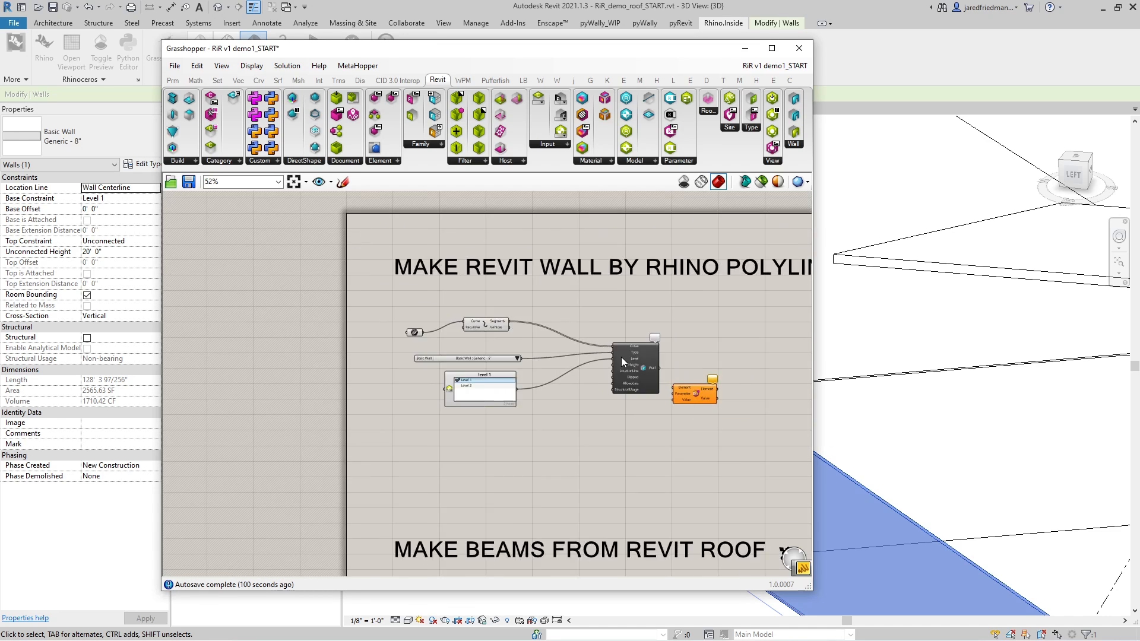
scroll(690, 395, "up", 4)
left_click_drag(674, 380, 701, 405)
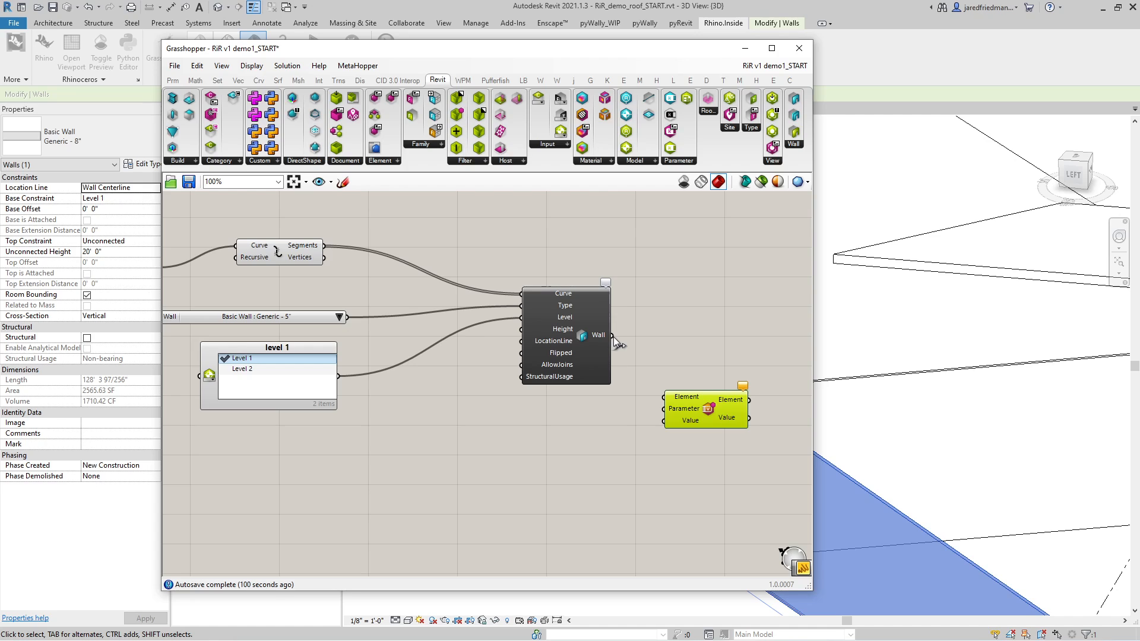
left_click_drag(614, 336, 692, 445)
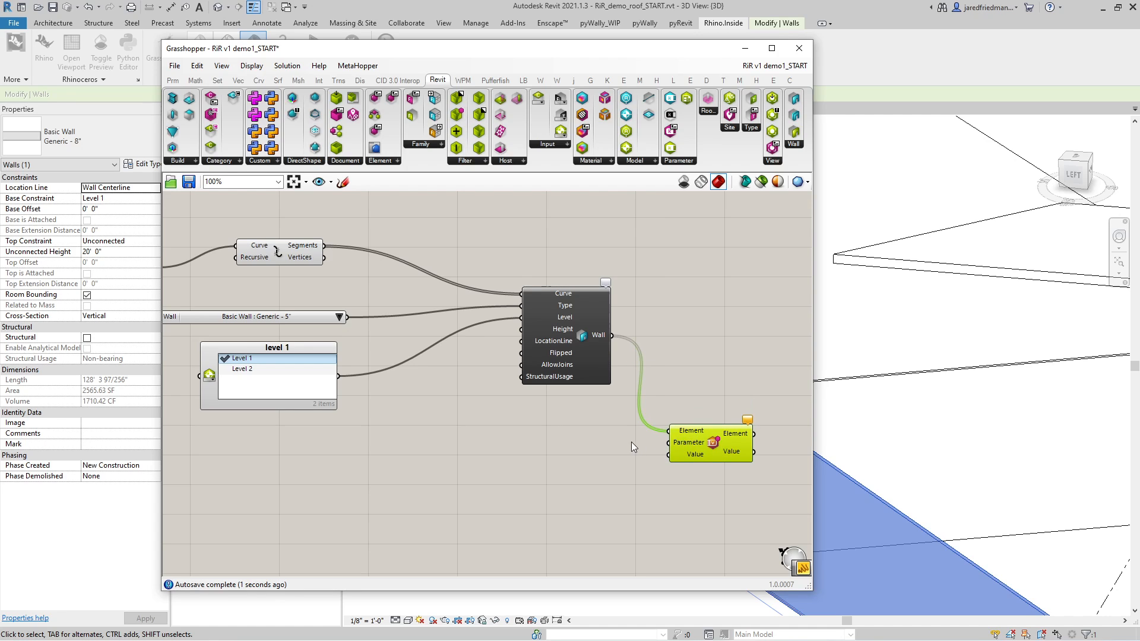
- Create a panel containing Top Constraint and connect it to the Parameter input of the Element Parameter component
double_click(526, 438)
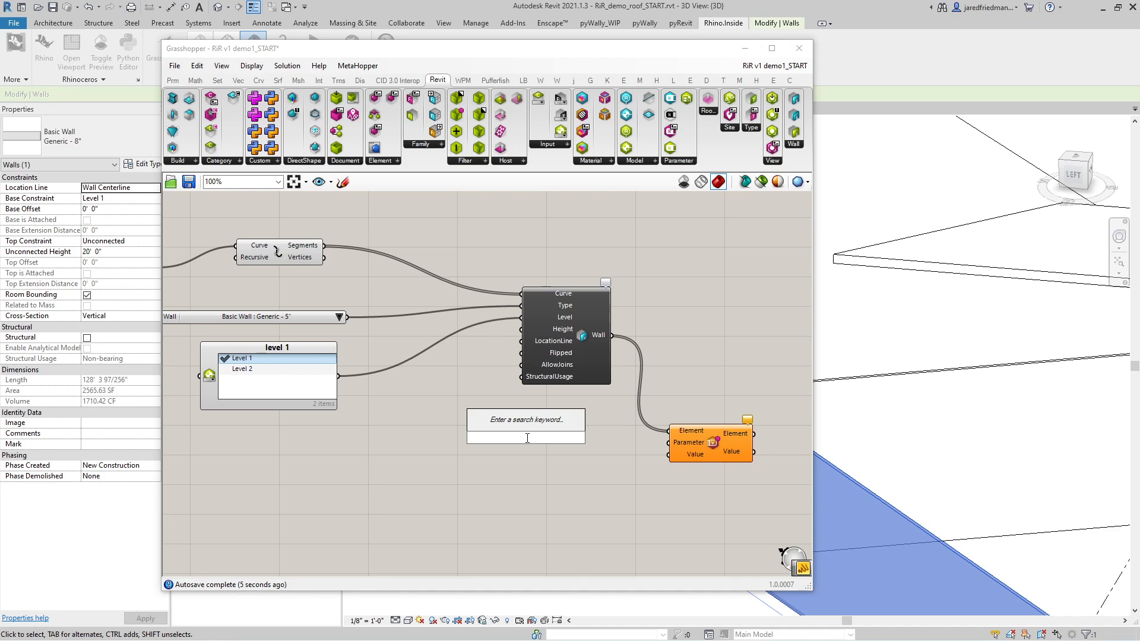
type("\"T")
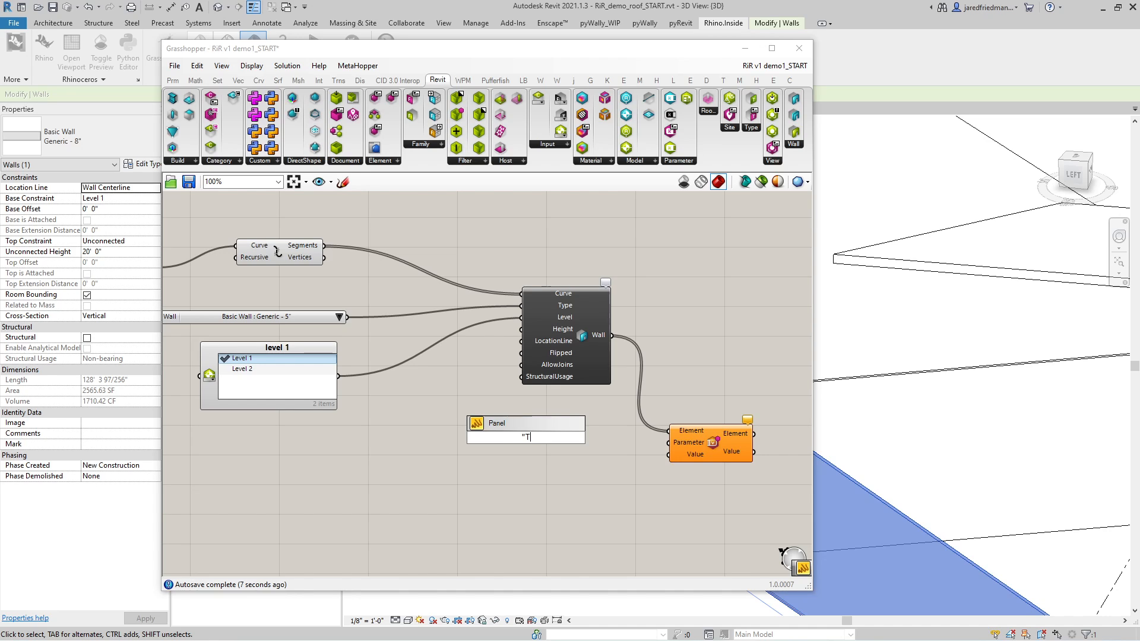
type("op Constraint\"")
key("Return")
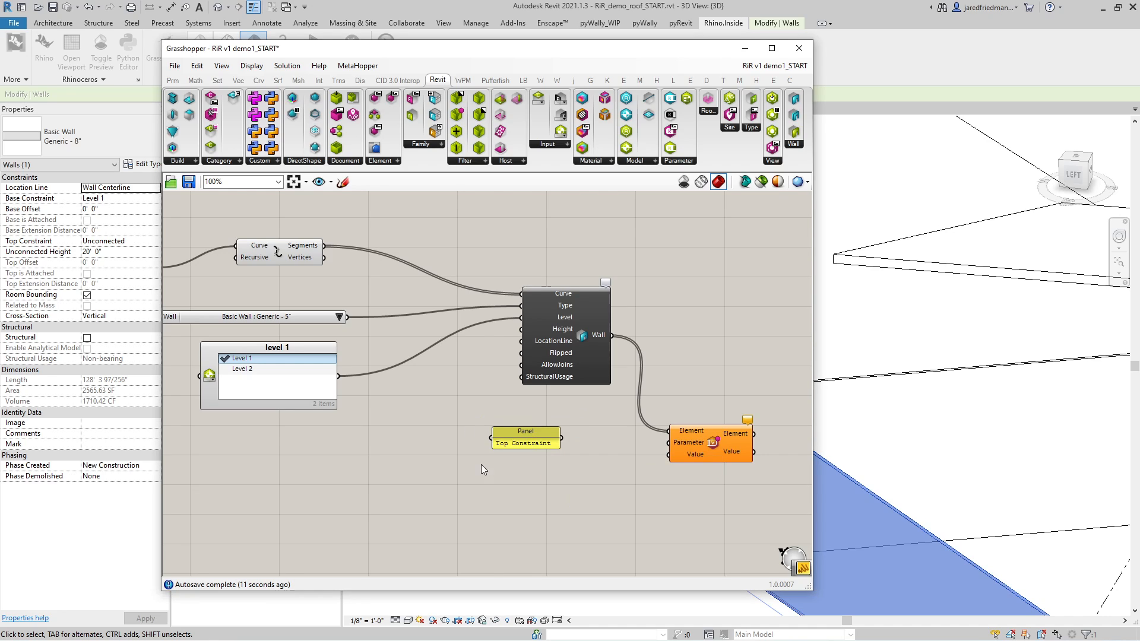
left_click_drag(562, 438, 679, 443)
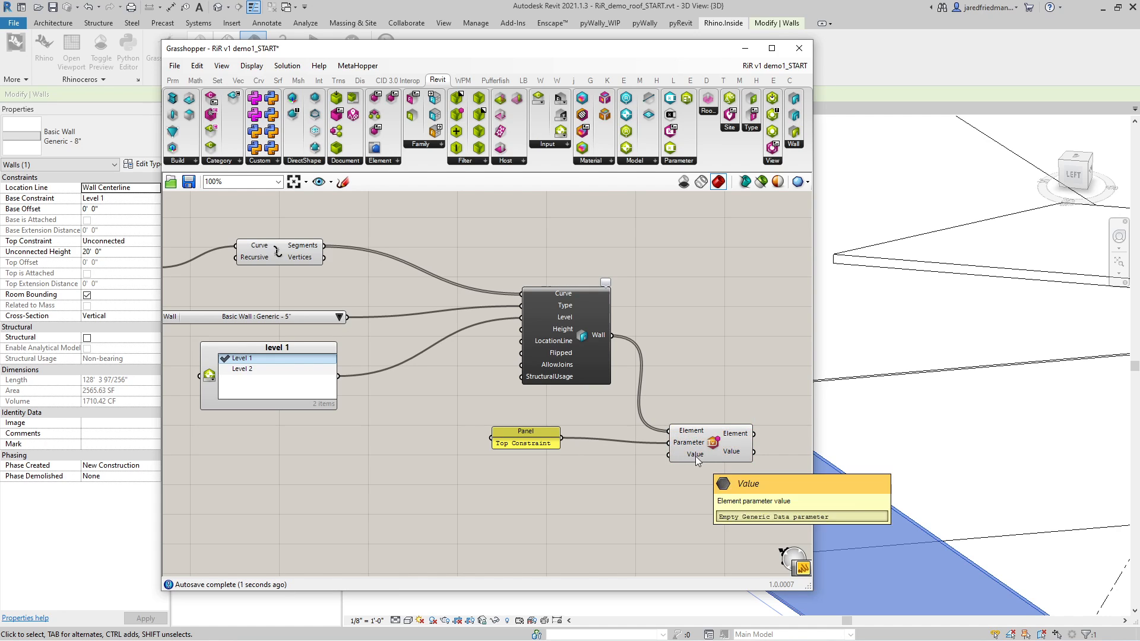
- Add an empty panel beside the Element Parameter component, connect it to the Value output and enlarge it to show every entry
double_click(729, 397)
type("\"")
key("Return")
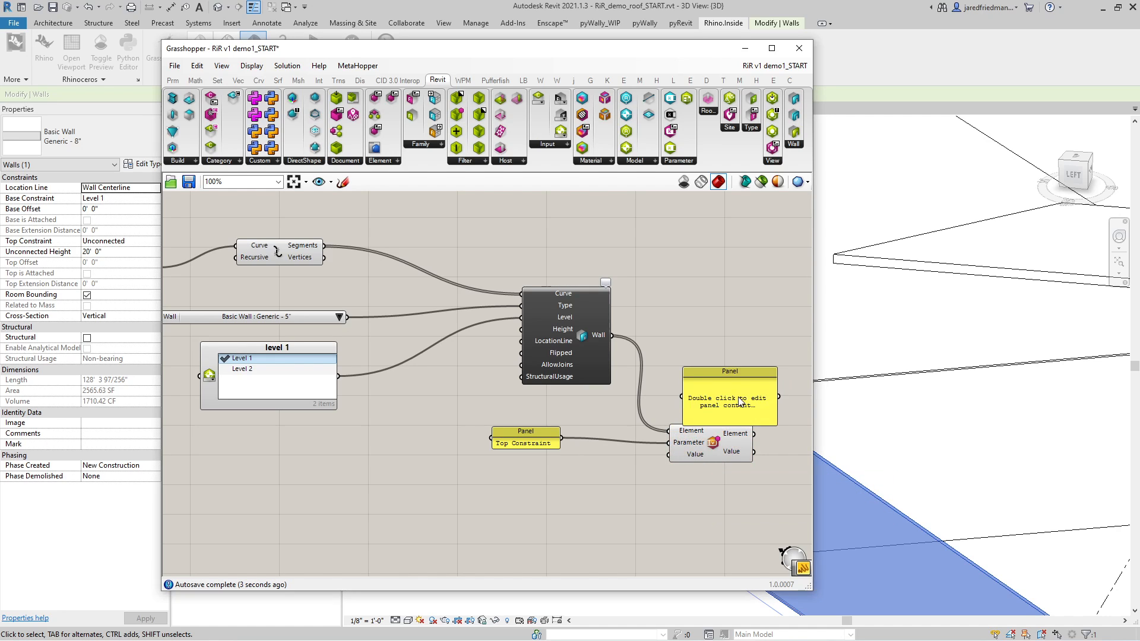
scroll(573, 387, "down", 2)
left_click(737, 408)
left_click_drag(737, 409, 768, 437)
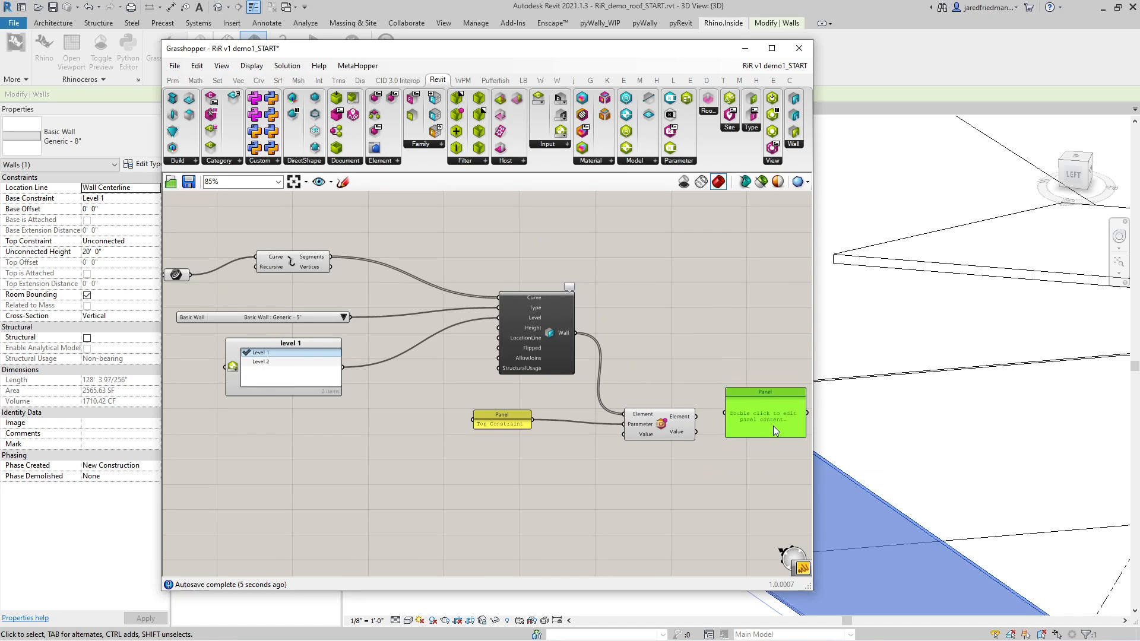
left_click_drag(696, 433, 723, 426)
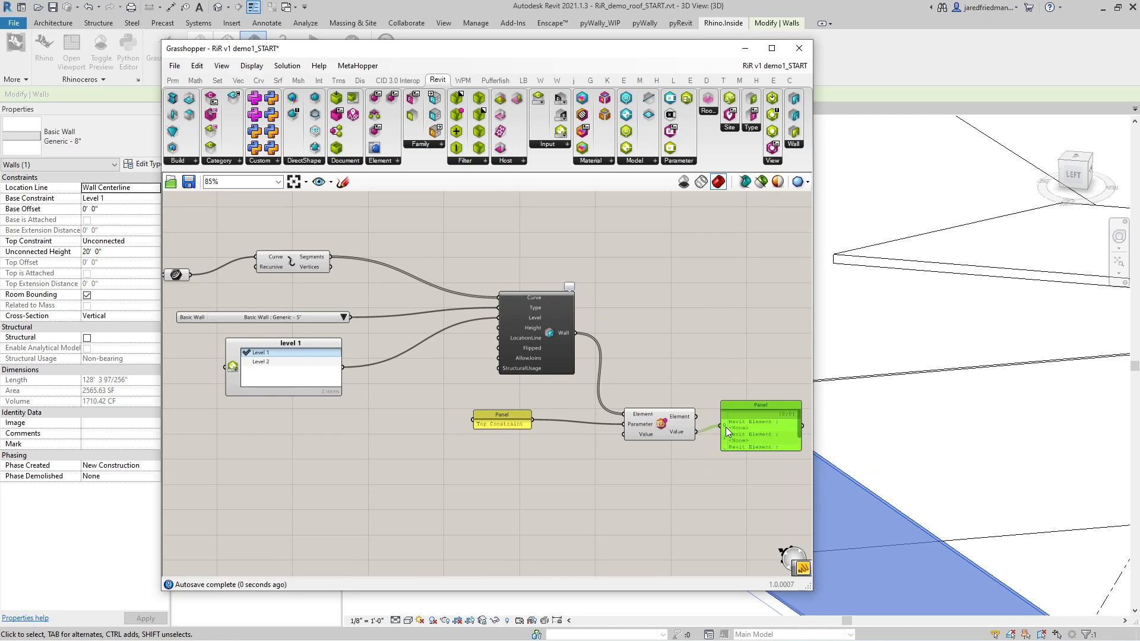
mouse_move(789, 454)
left_mouse_down()
mouse_move(779, 483)
mouse_move(778, 453)
mouse_move(809, 453)
left_mouse_up()
scroll(547, 430, "down", 2)
scroll(657, 471, "up", 2)
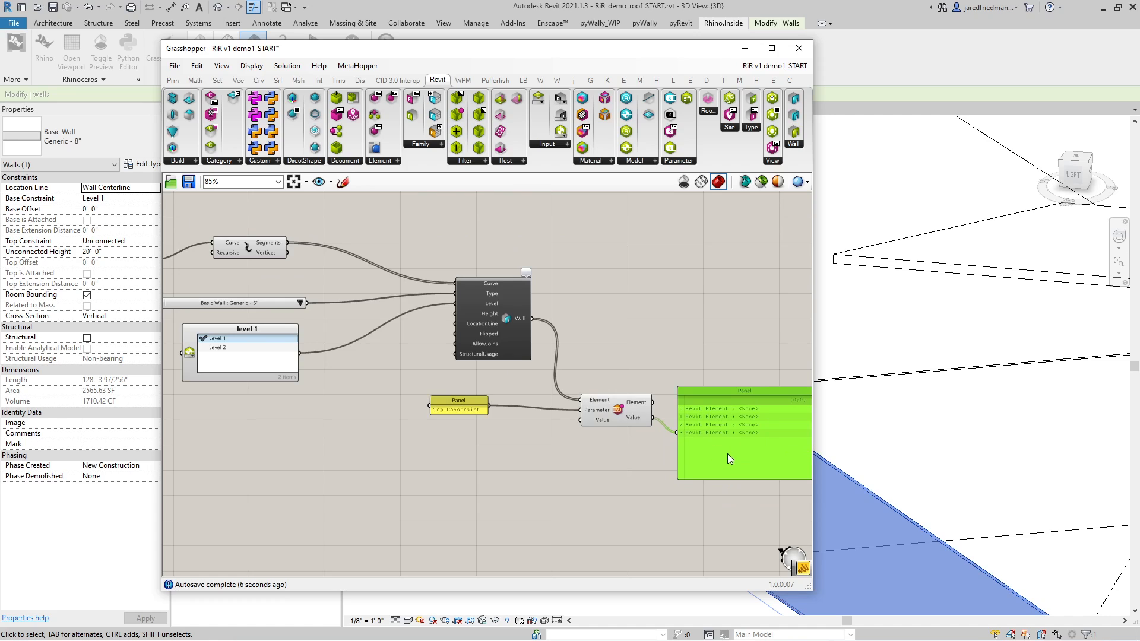
left_click_drag(728, 454, 738, 449)
- Duplicate the Levels Picker below the Top Constraint panel, select Level 2 in it and connect it to the Element Parameter's Value input
left_click(249, 375)
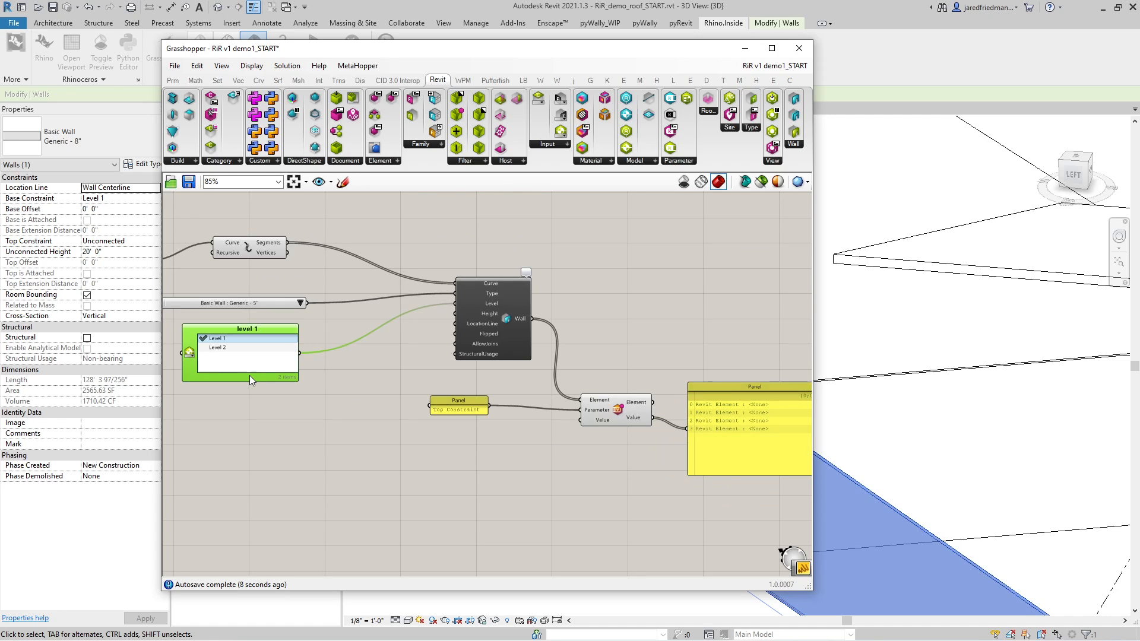
left_click_drag(249, 382, 331, 436)
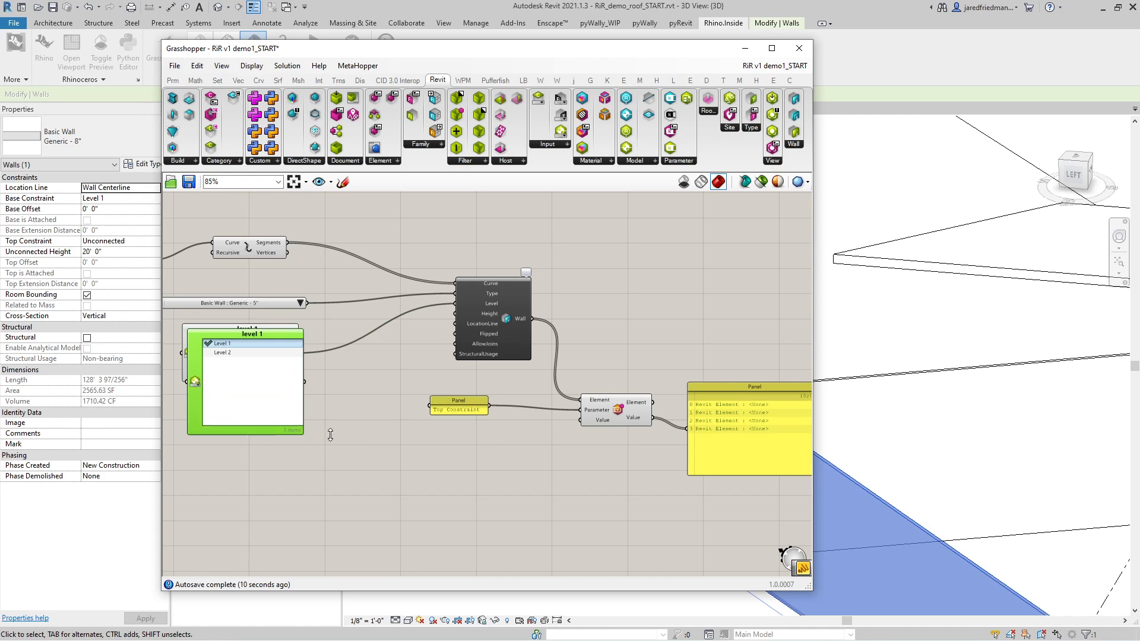
left_click_drag(272, 334, 484, 429, "alt")
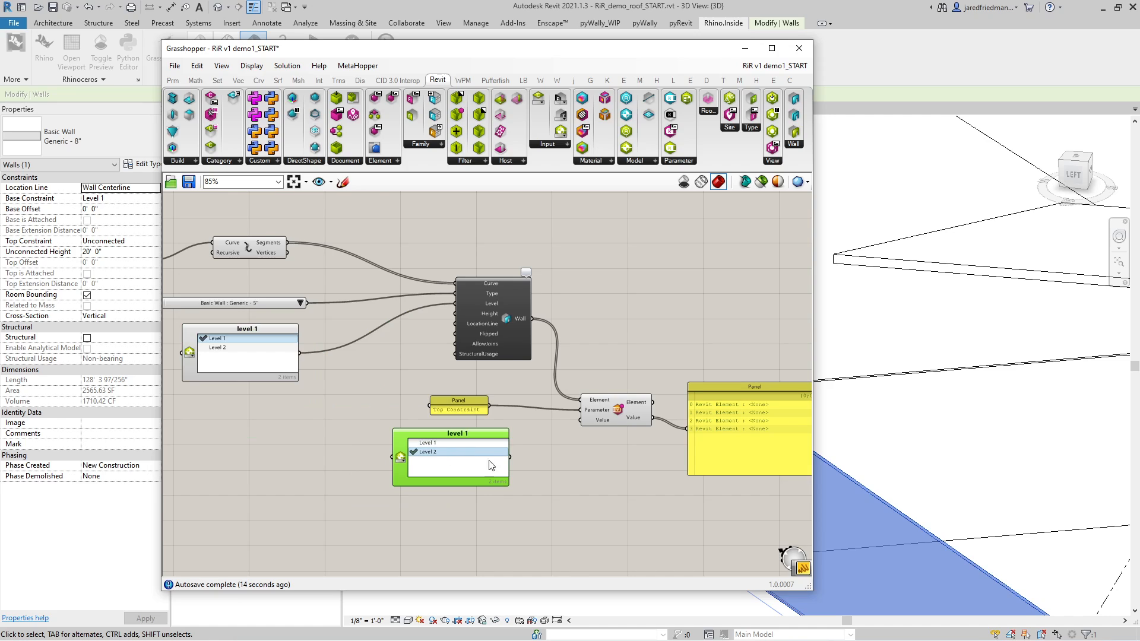
left_click_drag(510, 457, 583, 420)
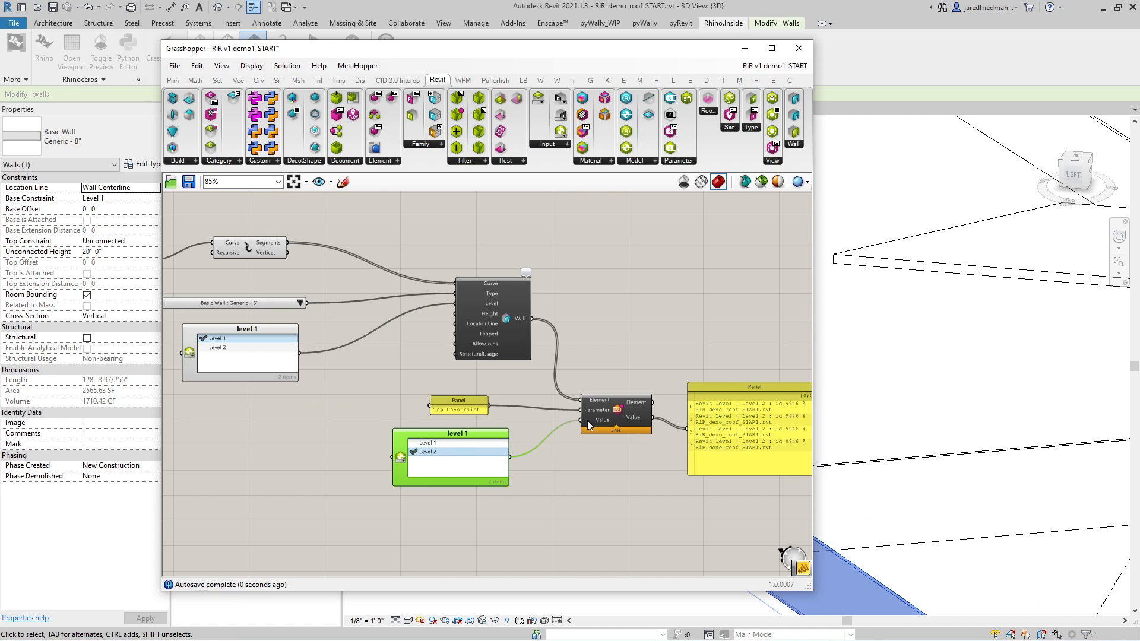
- Select the front wall in the Revit 3D view and check its height and Top Constraint property
scroll(884, 404, "down", 4)
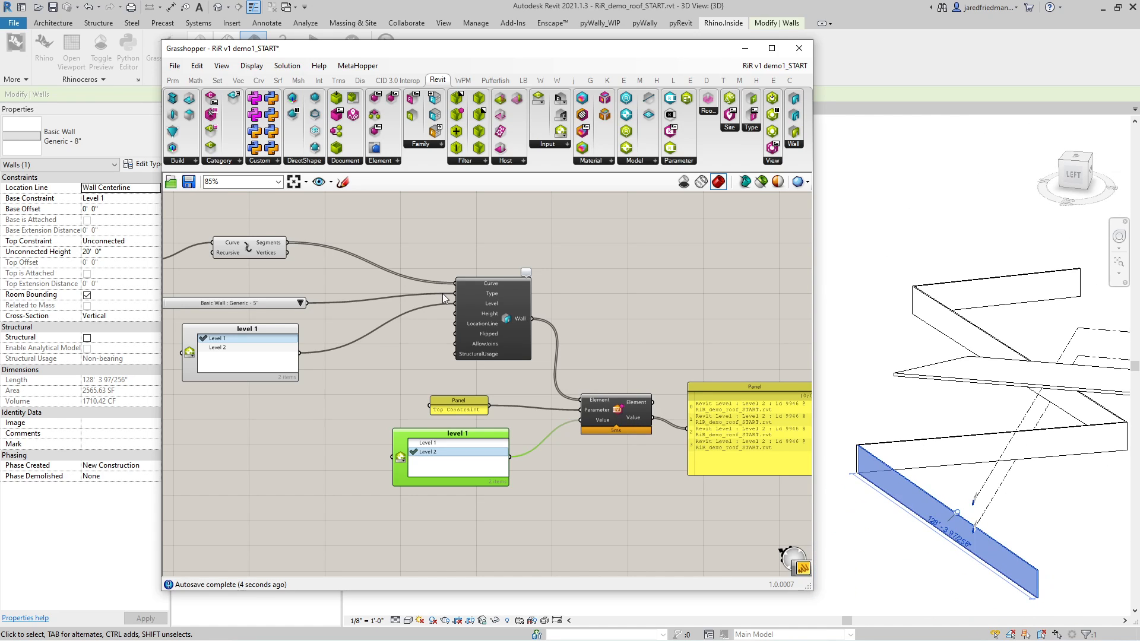
left_click(952, 481)
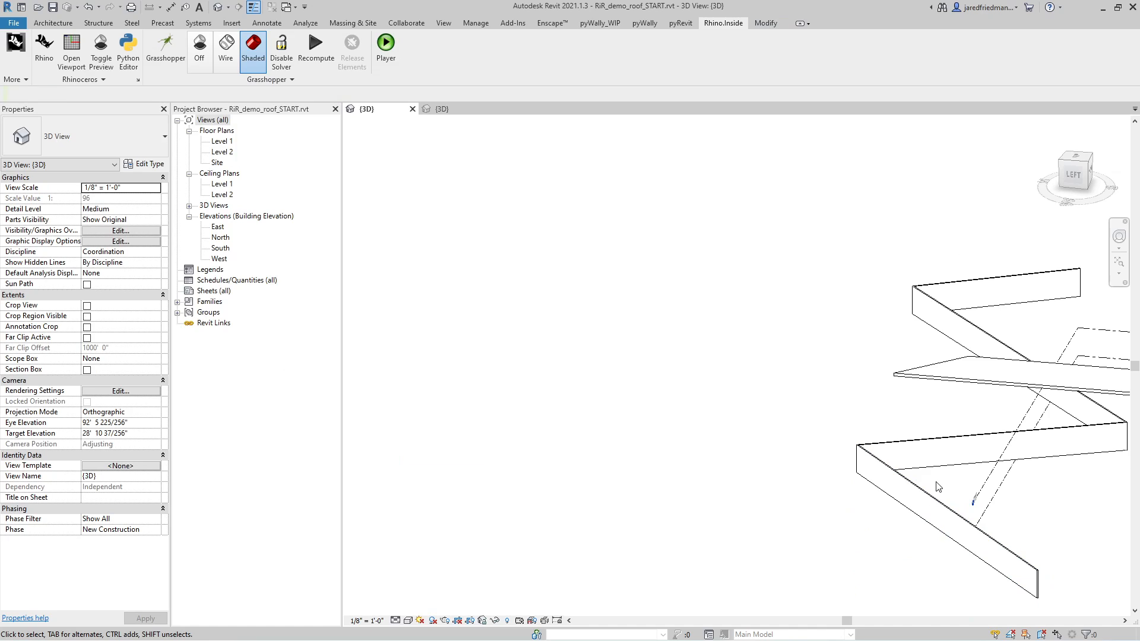
left_click(932, 496)
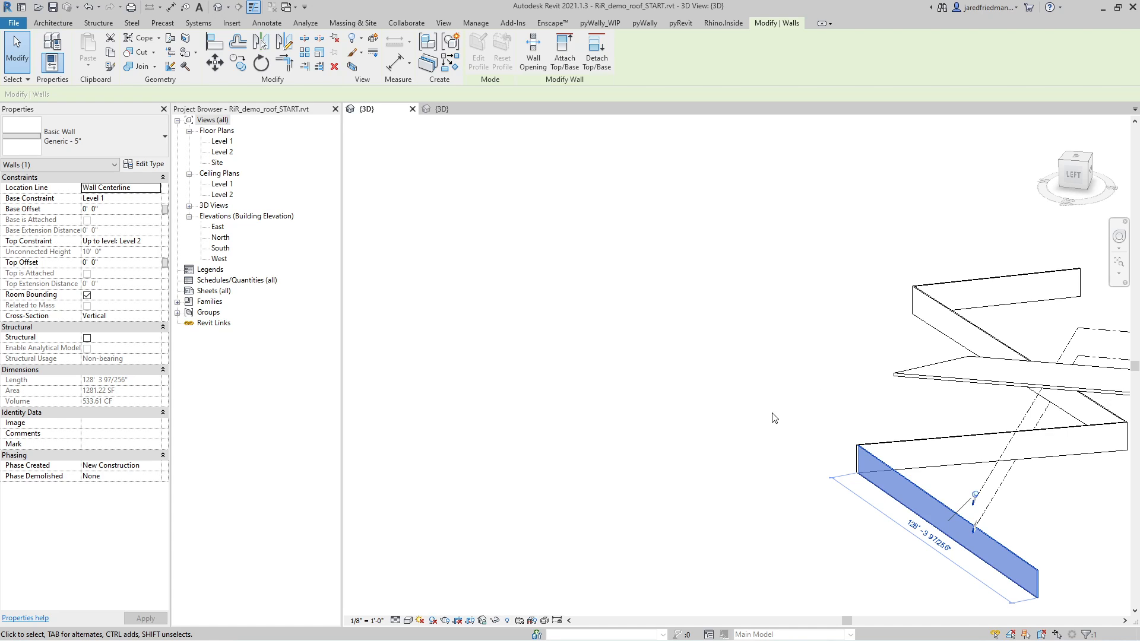
scroll(772, 415, "down", 2)
scroll(862, 385, "up", 1)
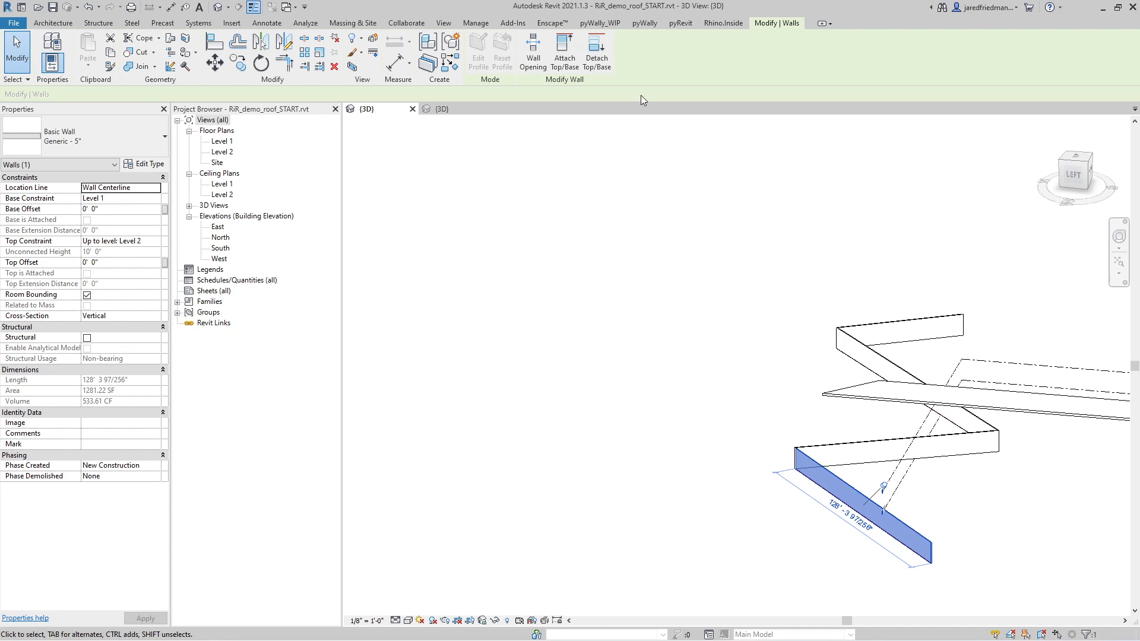
- Switch back to Grasshopper and review the whole wall definition down to the MAKE BEAMS FROM REVIT ROOF heading
left_click(723, 23)
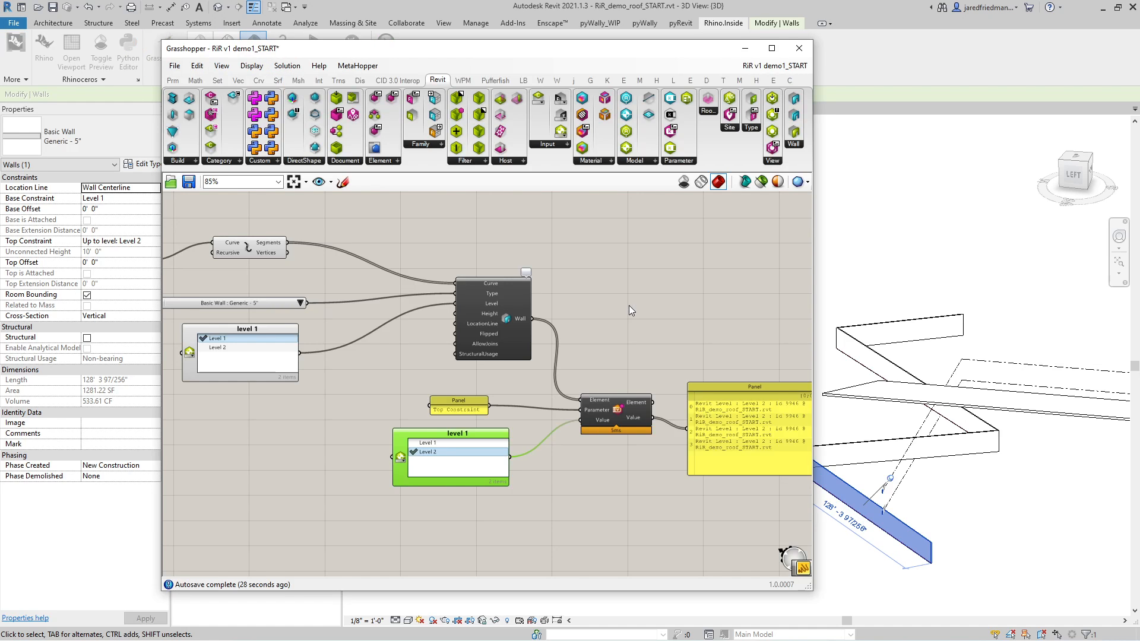
scroll(497, 376, "down", 4)
scroll(509, 429, "up", 3)
left_click(723, 313)
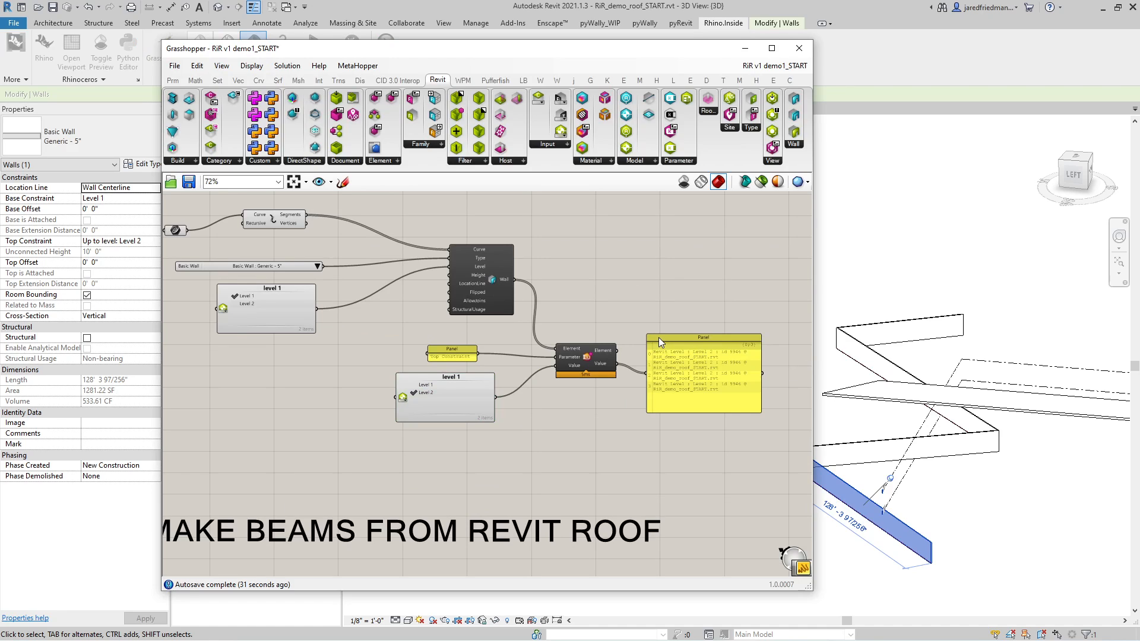
scroll(579, 342, "down", 4)
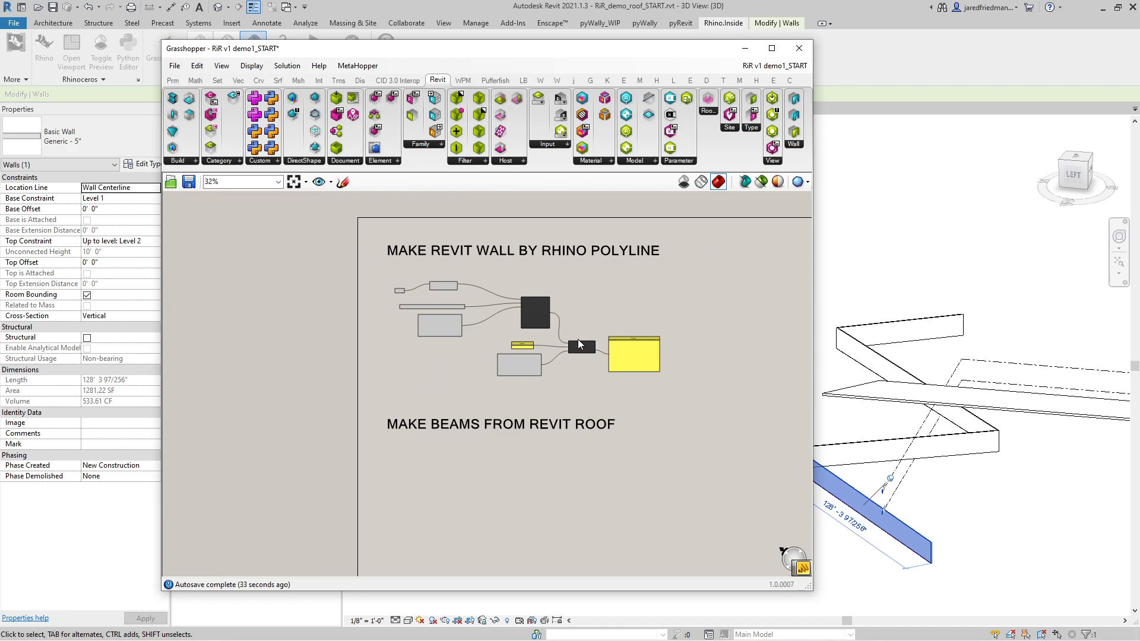
scroll(590, 404, "up", 1)
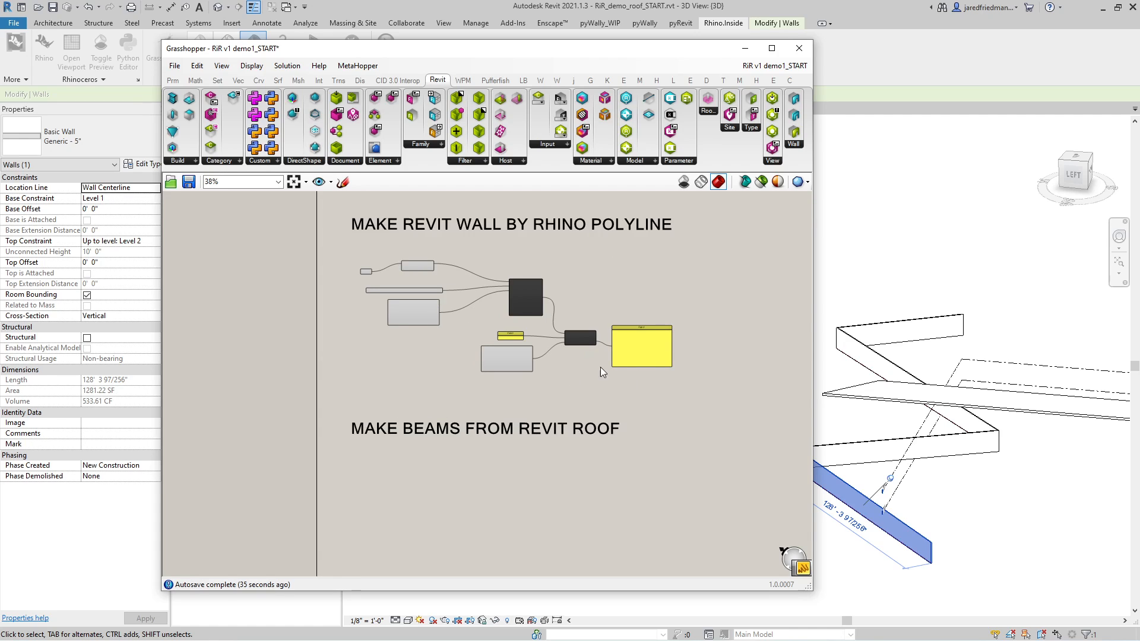
scroll(573, 394, "down", 3)
scroll(582, 432, "up", 3)
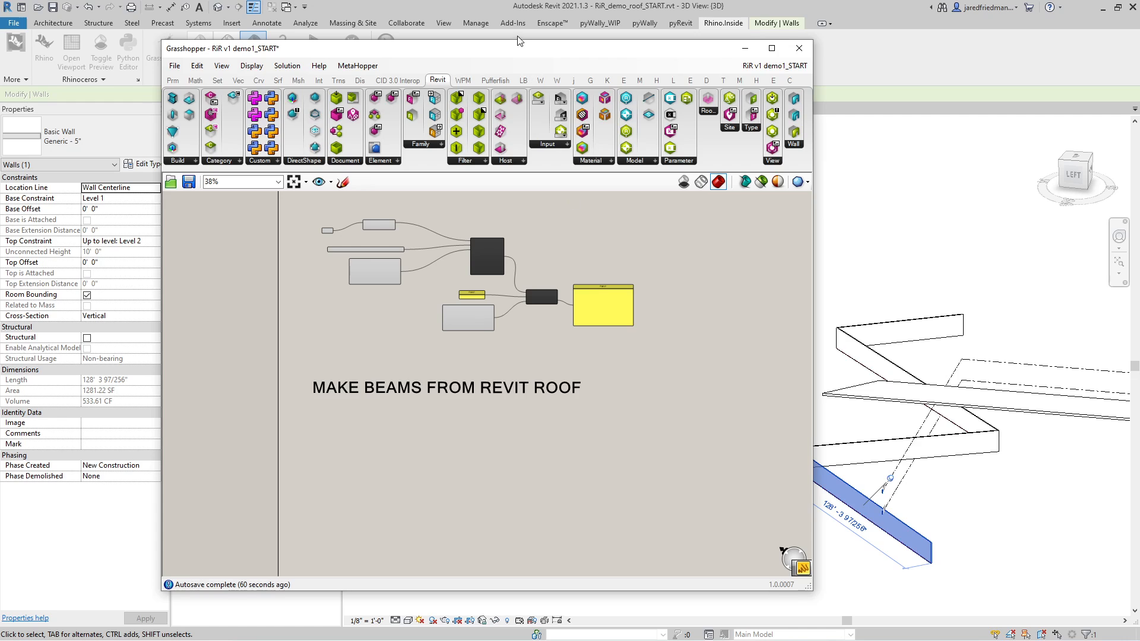
- Shift the Grasshopper window slightly aside, select the sloped roof in Revit and examine it from the front
mouse_move(520, 52)
left_mouse_down()
mouse_move(814, 62)
mouse_move(508, 52)
left_mouse_up()
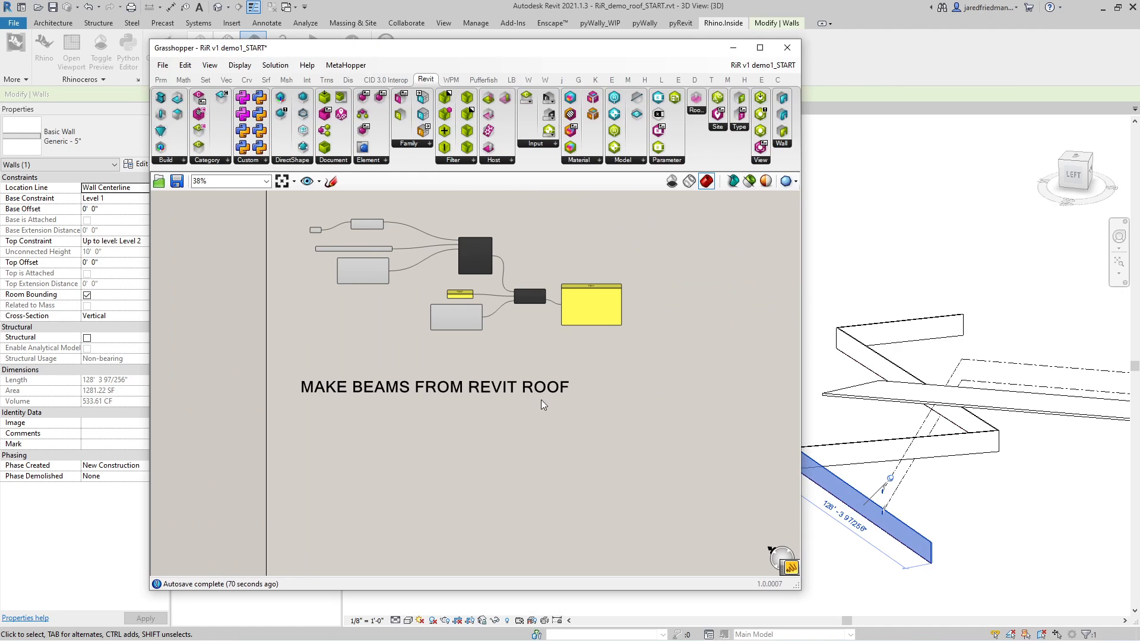
left_click(902, 398)
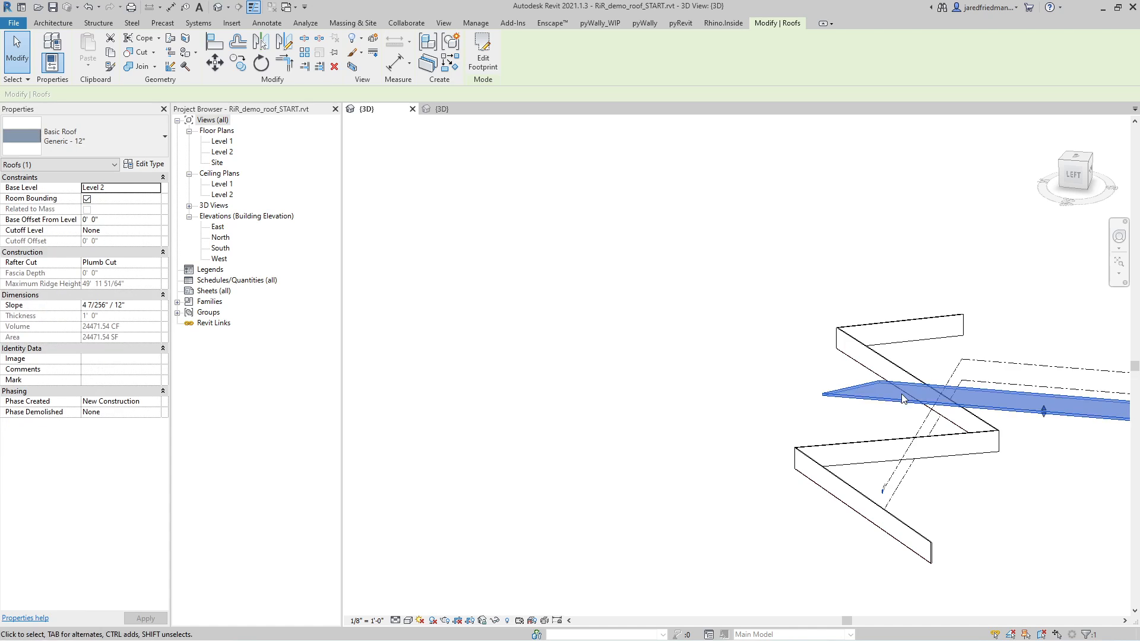
middle_click_drag(902, 398, 707, 376, "shift")
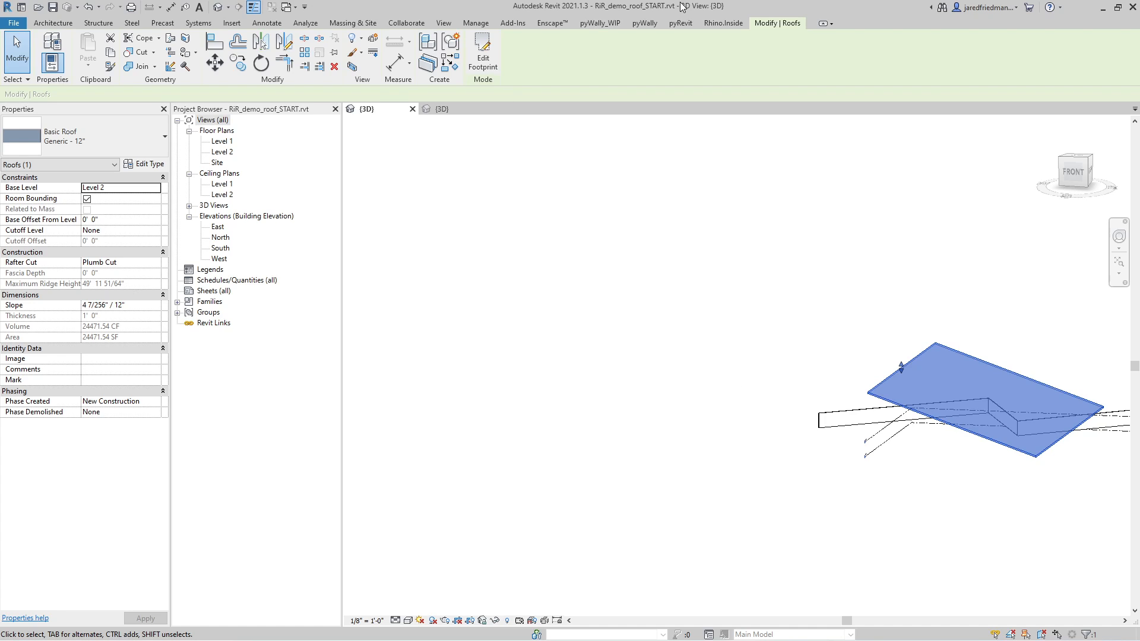
- Return to Grasshopper and show the empty canvas area under the MAKE BEAMS FROM REVIT ROOF heading
left_click(708, 24)
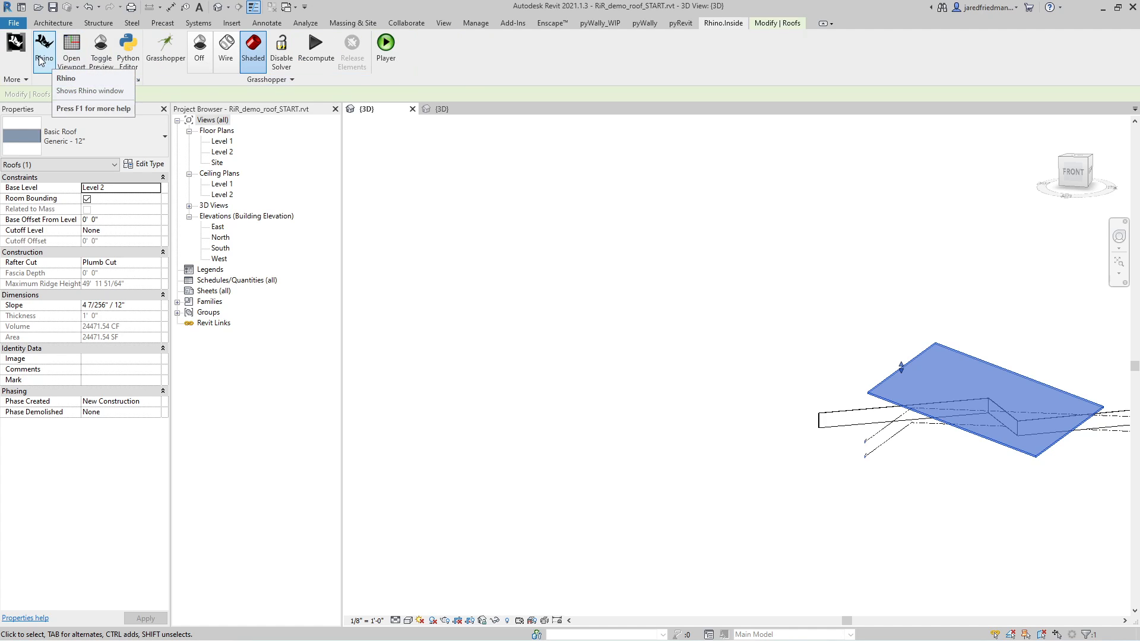
left_click(157, 44)
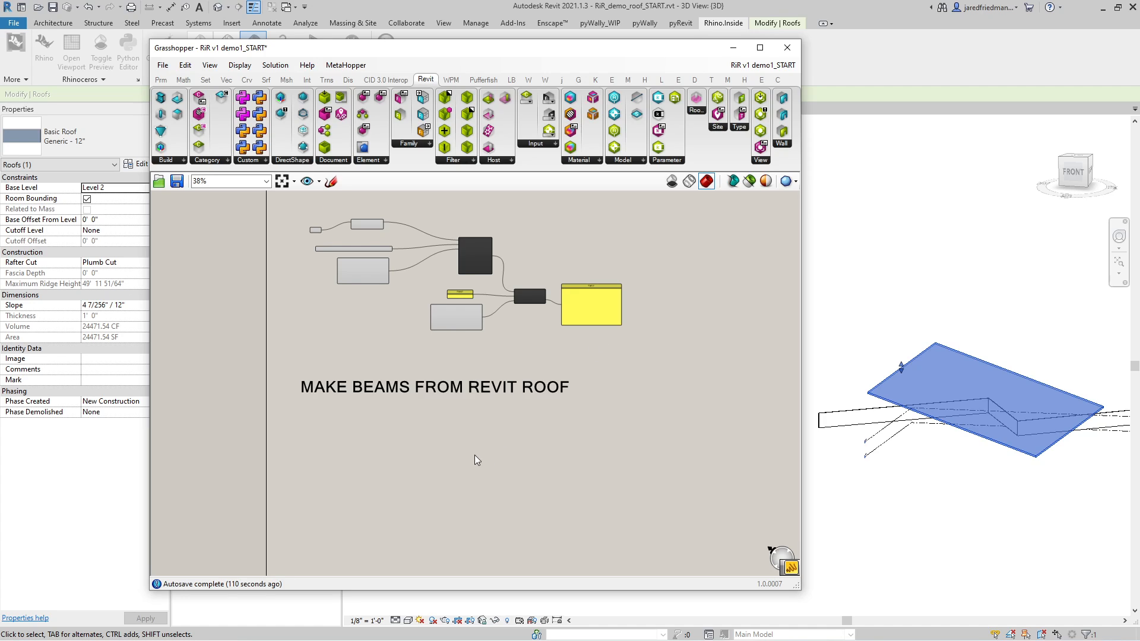
scroll(461, 459, "up", 2)
scroll(465, 337, "down", 2)
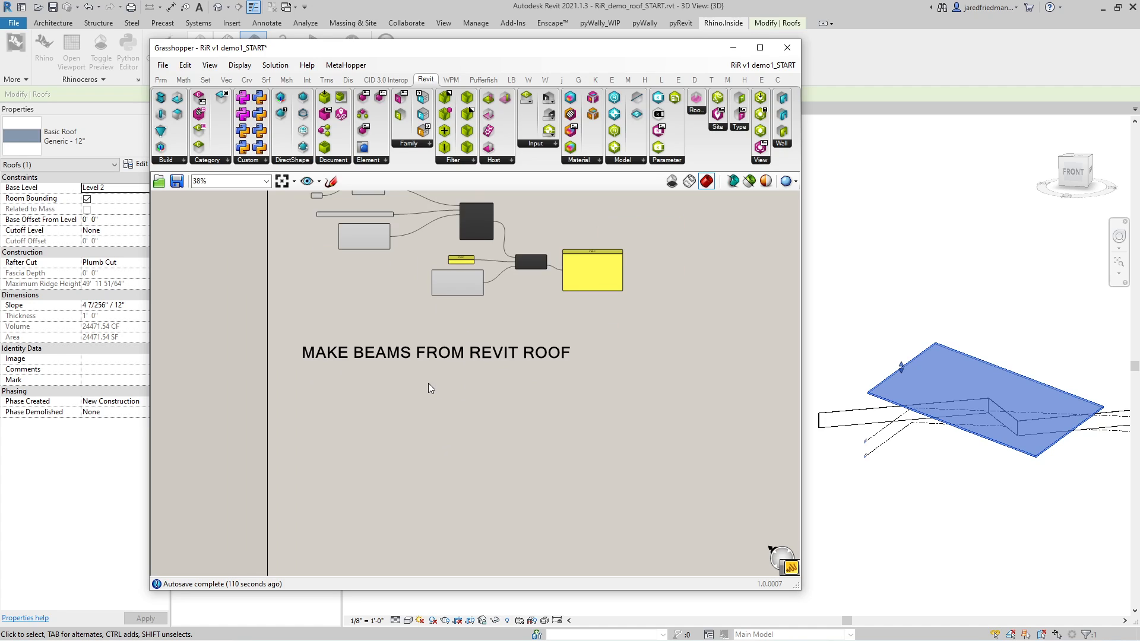
scroll(368, 394, "up", 2)
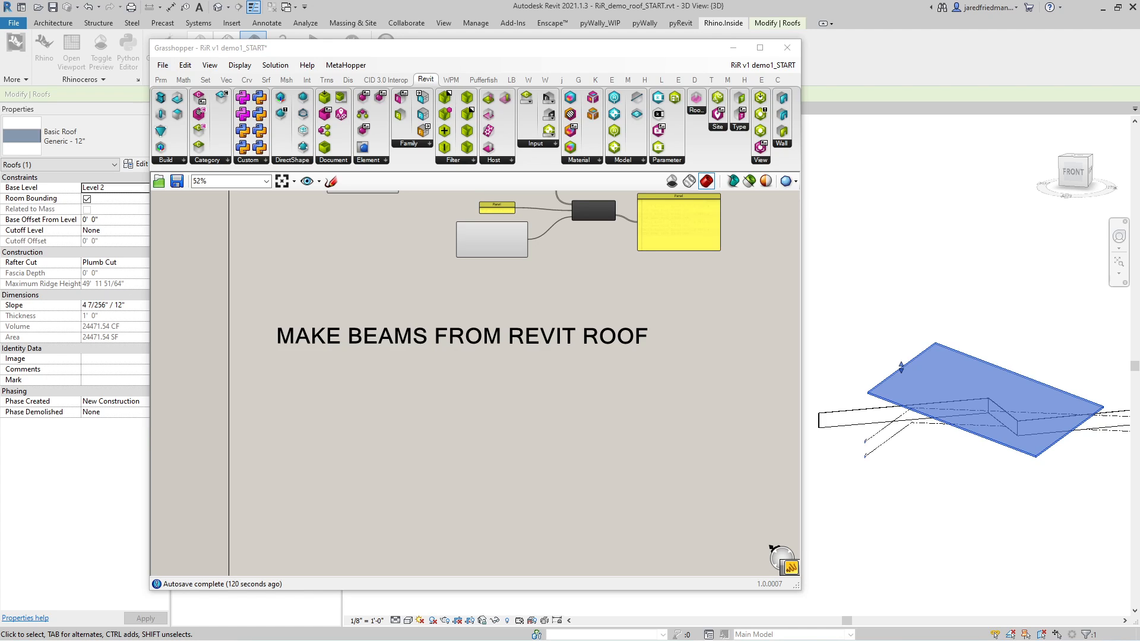
- Add a Revit Roof parameter to the empty canvas area below the MAKE BEAMS FROM REVIT ROOF heading
left_click(353, 394)
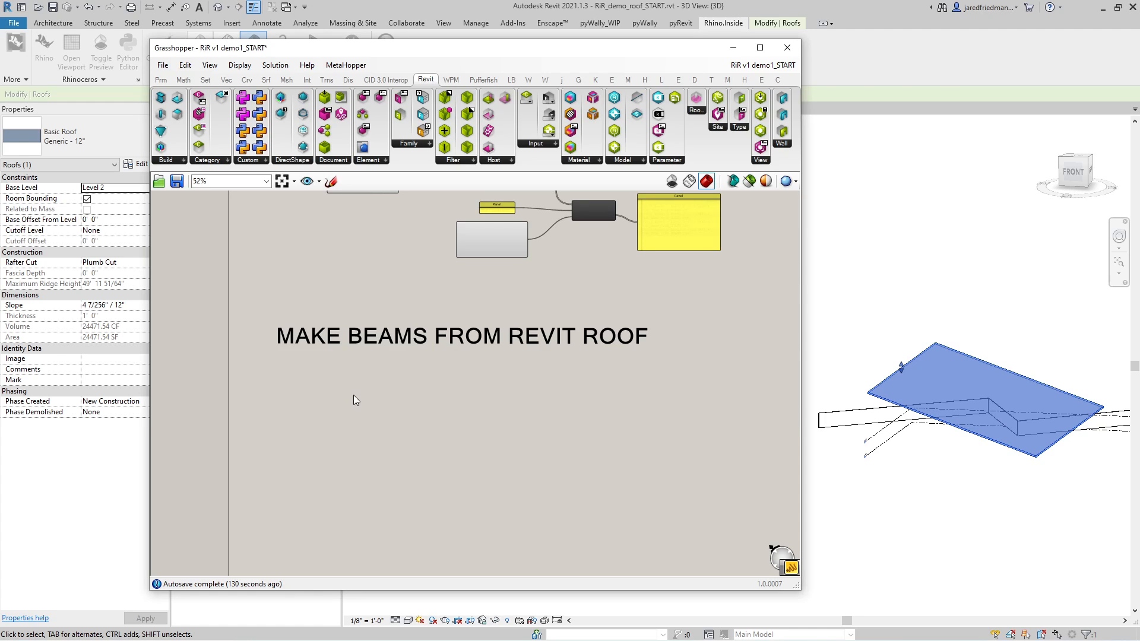
left_click(161, 79)
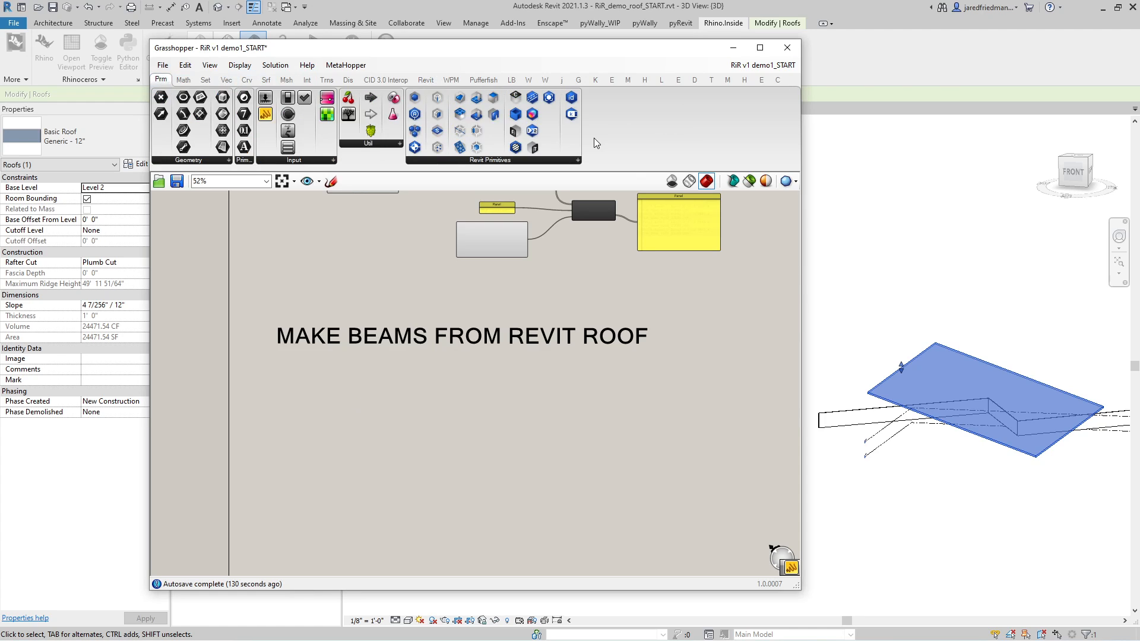
left_click(551, 159)
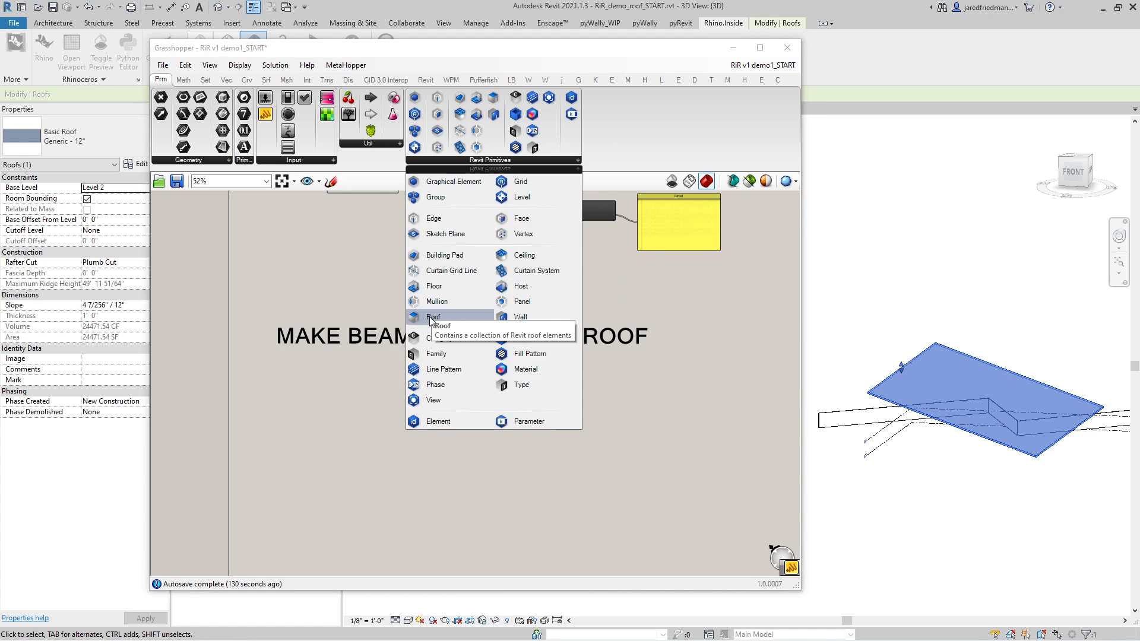
left_click_drag(431, 320, 429, 318)
left_click_drag(272, 411, 268, 412)
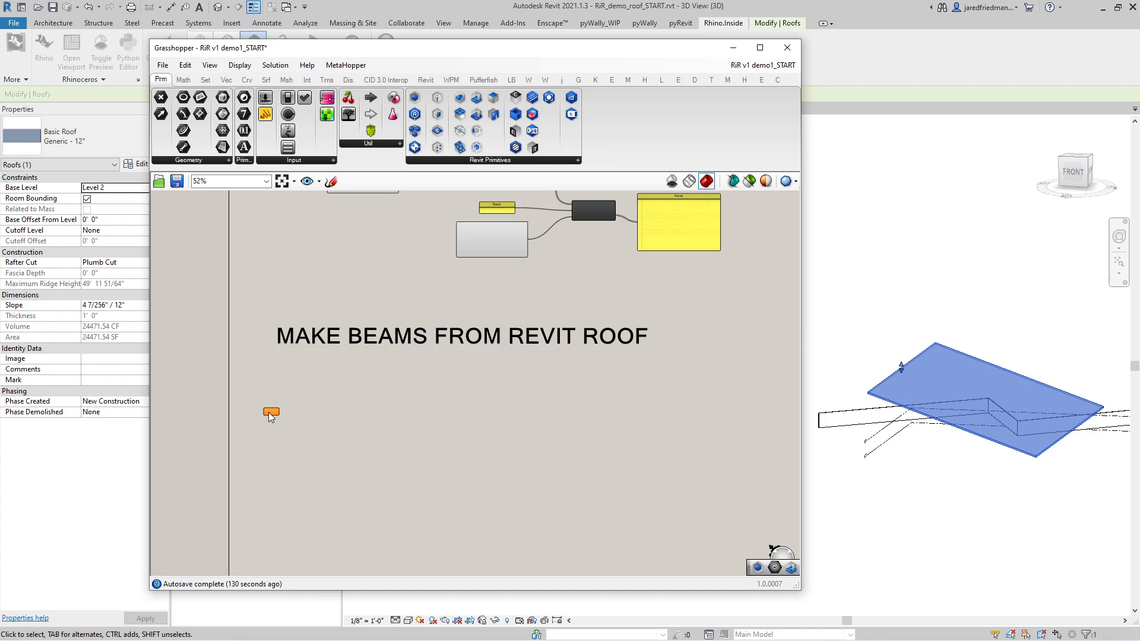
scroll(270, 412, "up", 7)
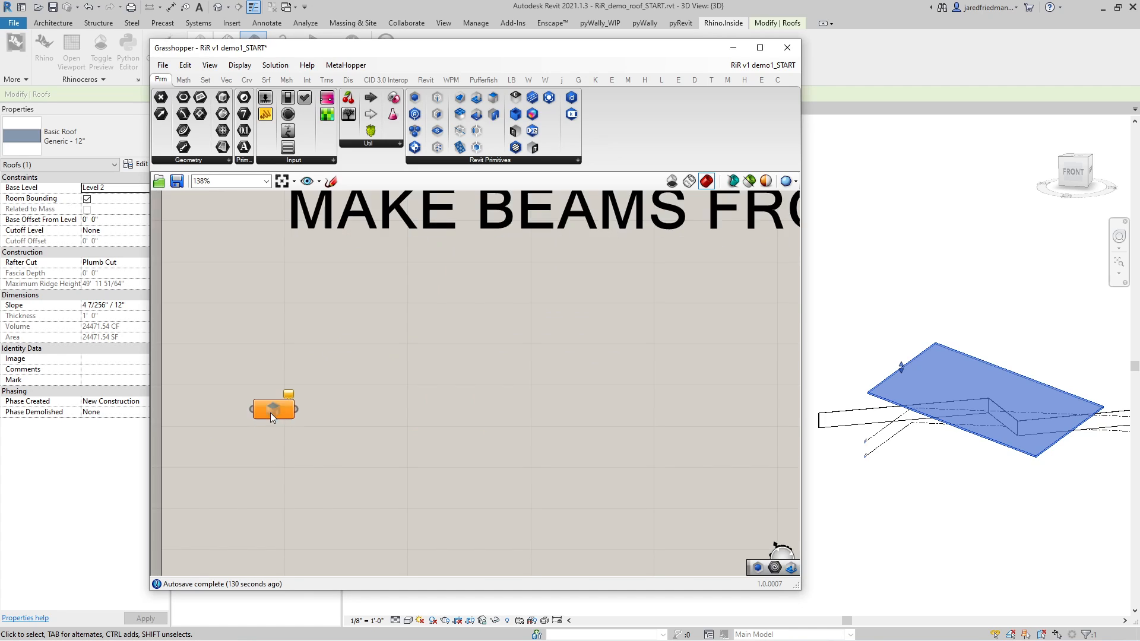
- Add a Revit Graphical Element parameter and place it directly above the Roof parameter
left_click(494, 160)
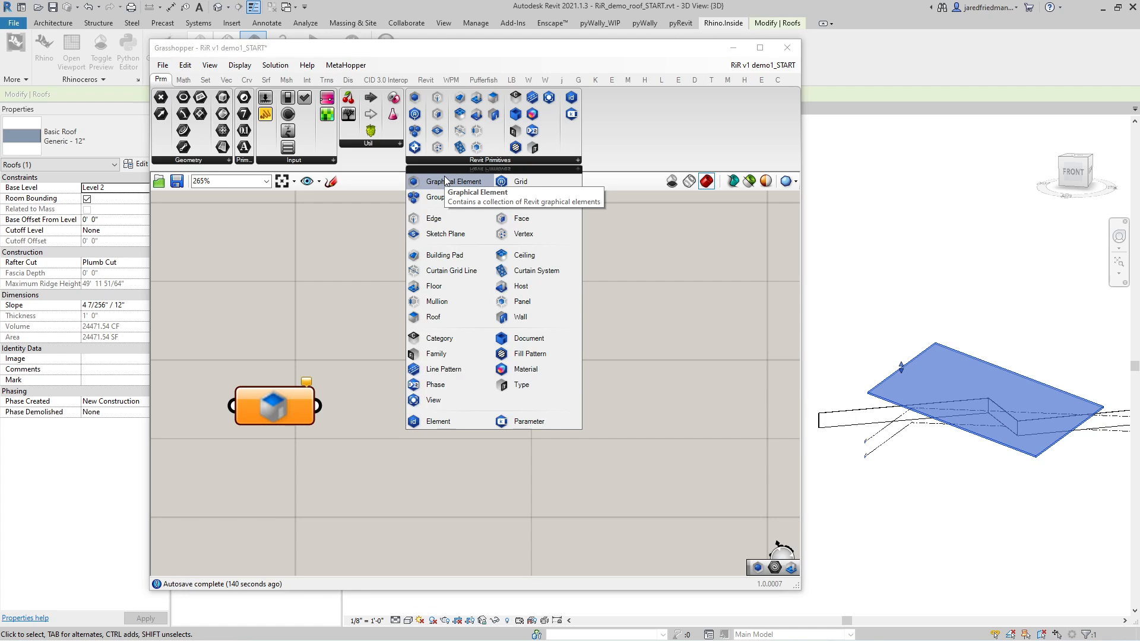
left_click_drag(447, 181, 265, 466)
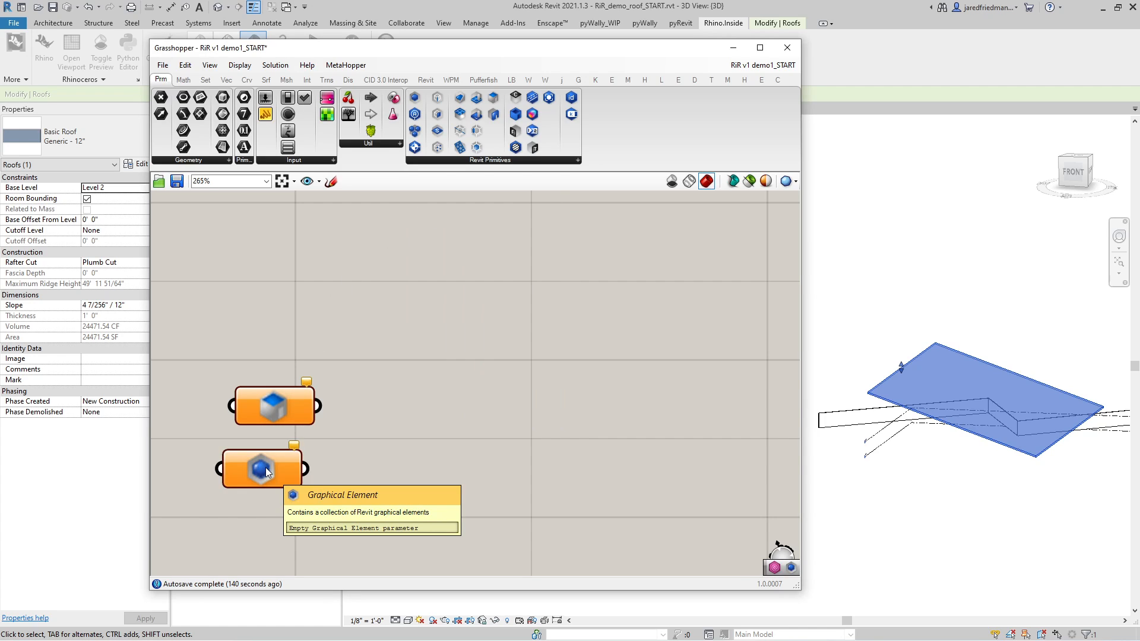
left_click_drag(265, 468, 280, 320)
scroll(536, 336, "down", 2)
scroll(437, 330, "up", 1)
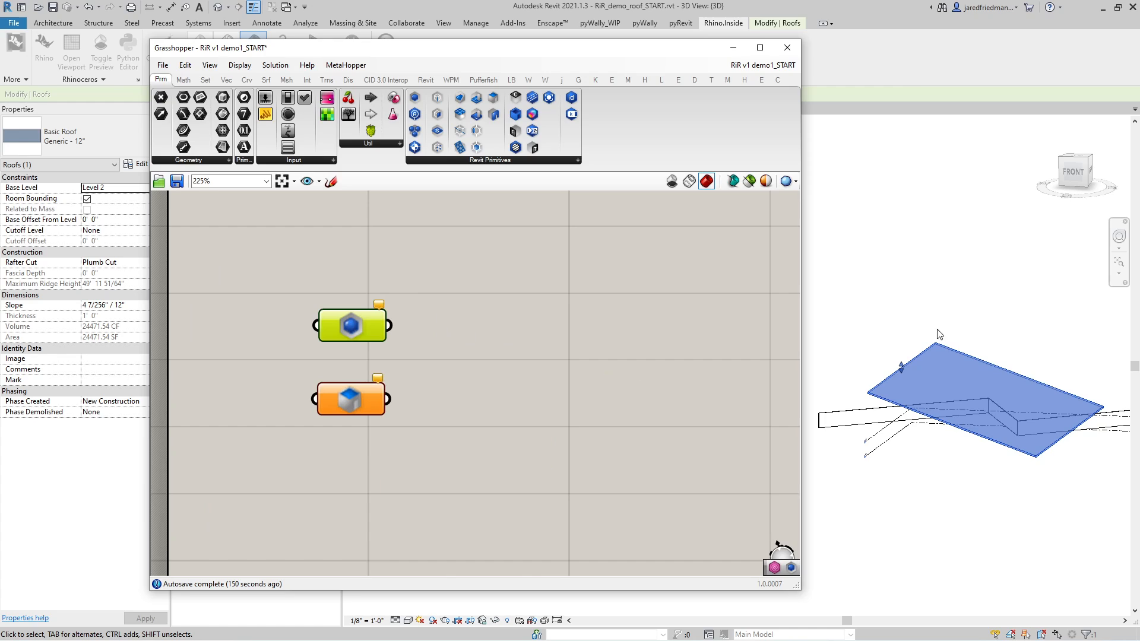
left_click(415, 402)
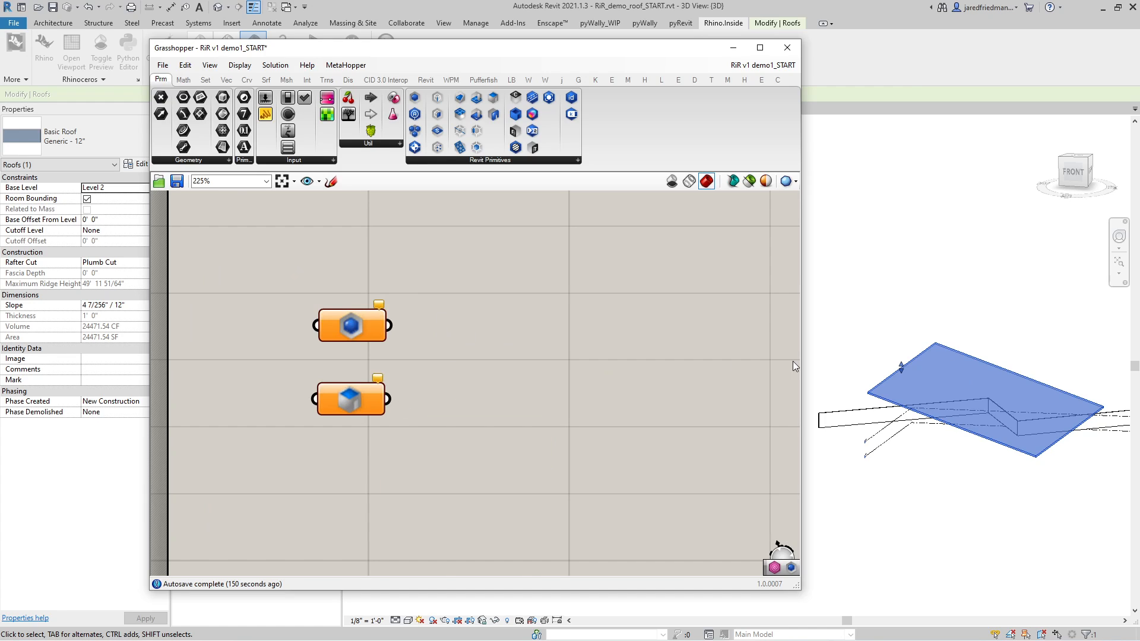
- Set one Roof on the Roof parameter by picking the sloped roof in the Revit 3D view
right_click(352, 400)
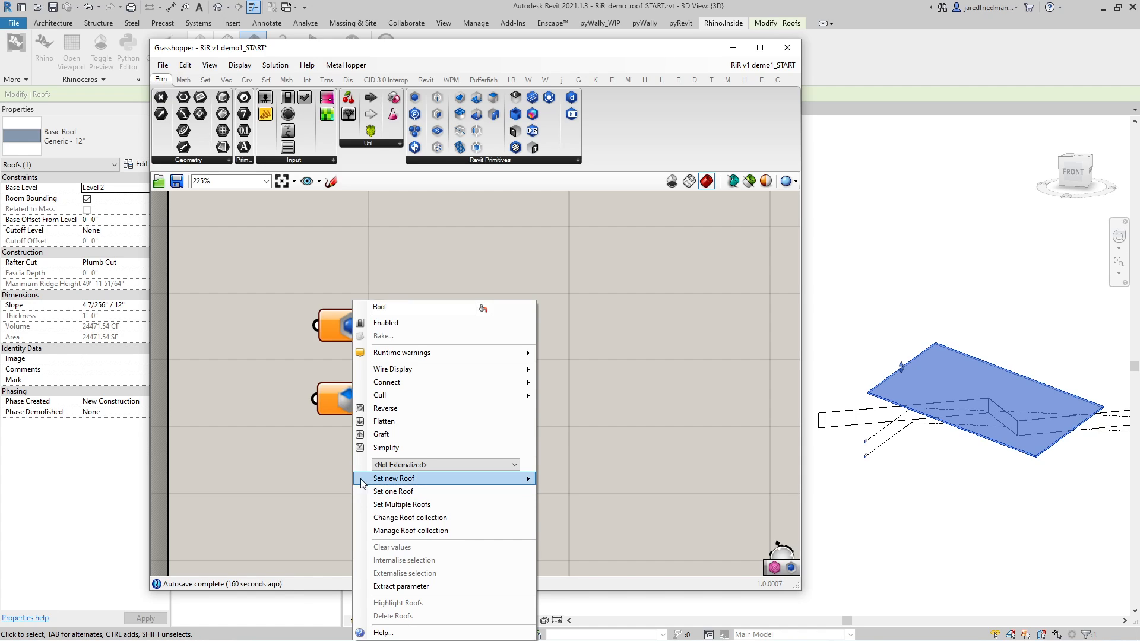
mouse_move(357, 479)
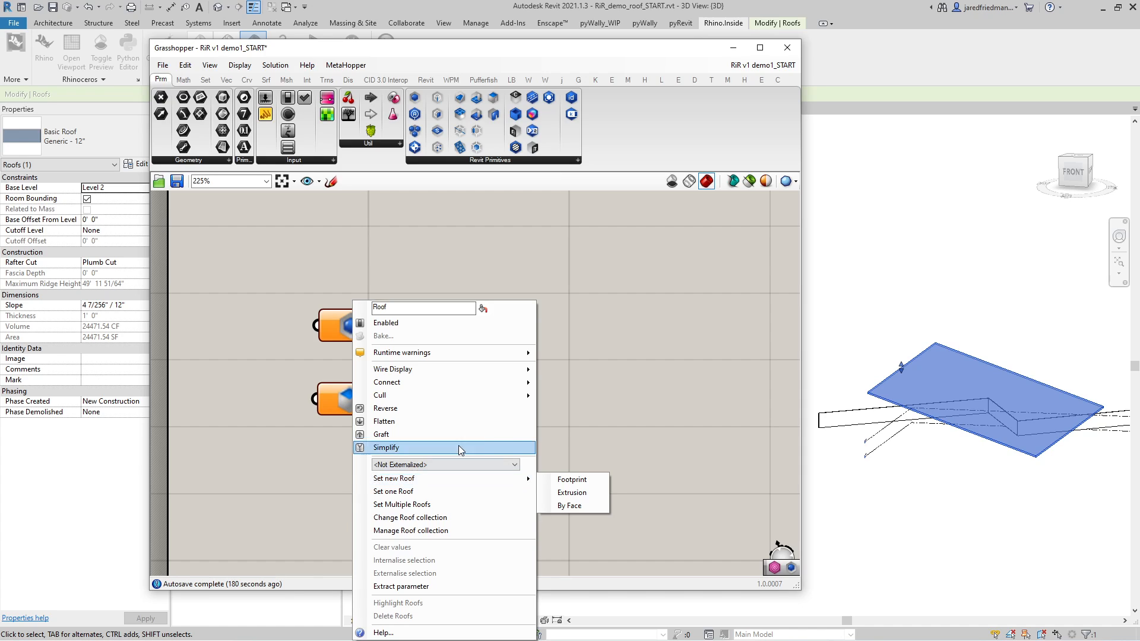
left_click(428, 490)
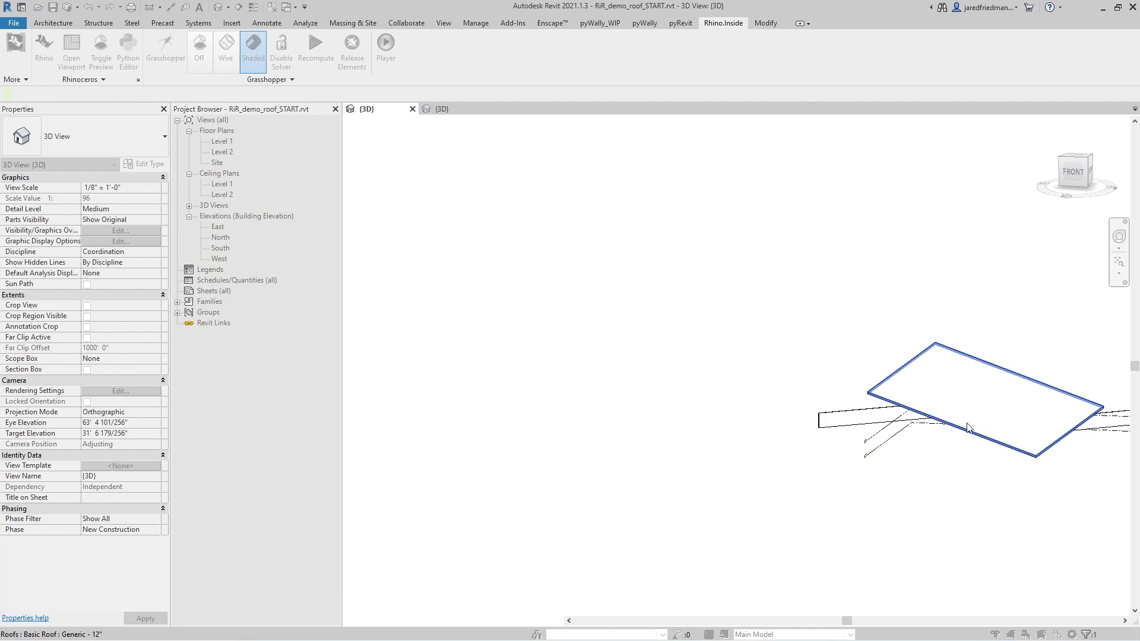
left_click(968, 427)
mouse_move(370, 405)
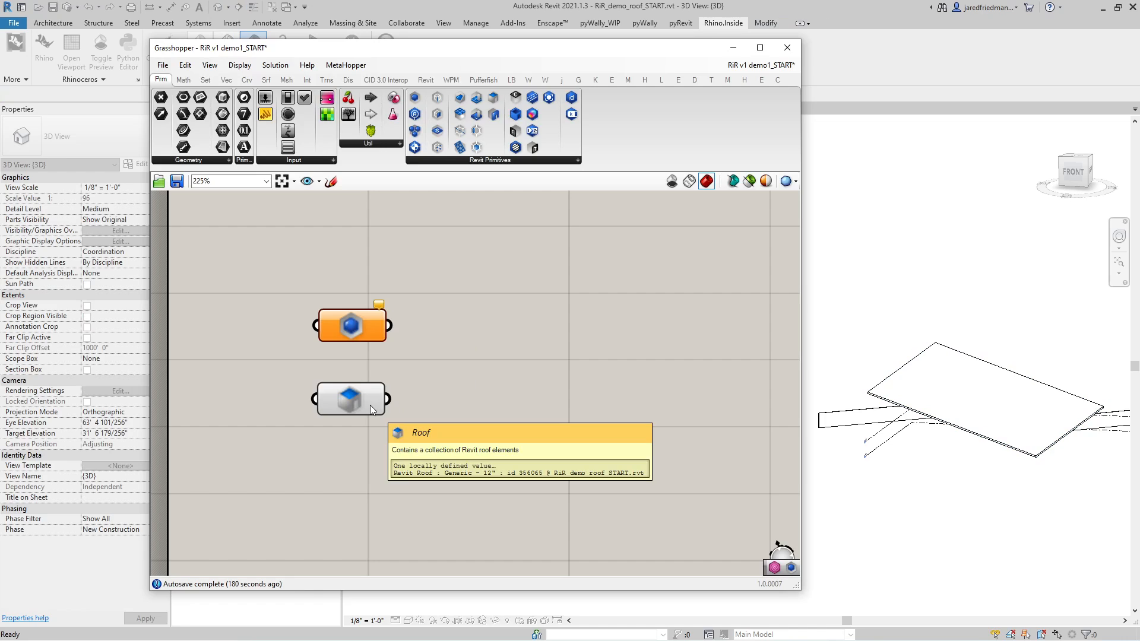
- Add an Element Geometry component beside the Roof parameter and connect the Roof output to its Elements input
scroll(490, 394, "down", 3)
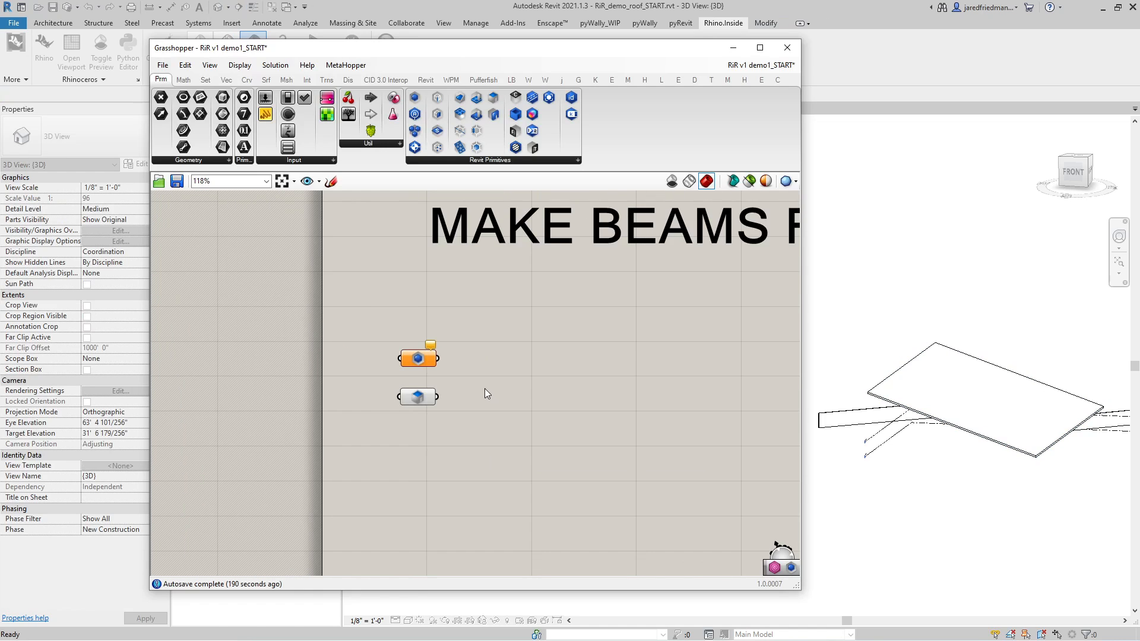
scroll(485, 388, "down", 3)
scroll(475, 388, "up", 5)
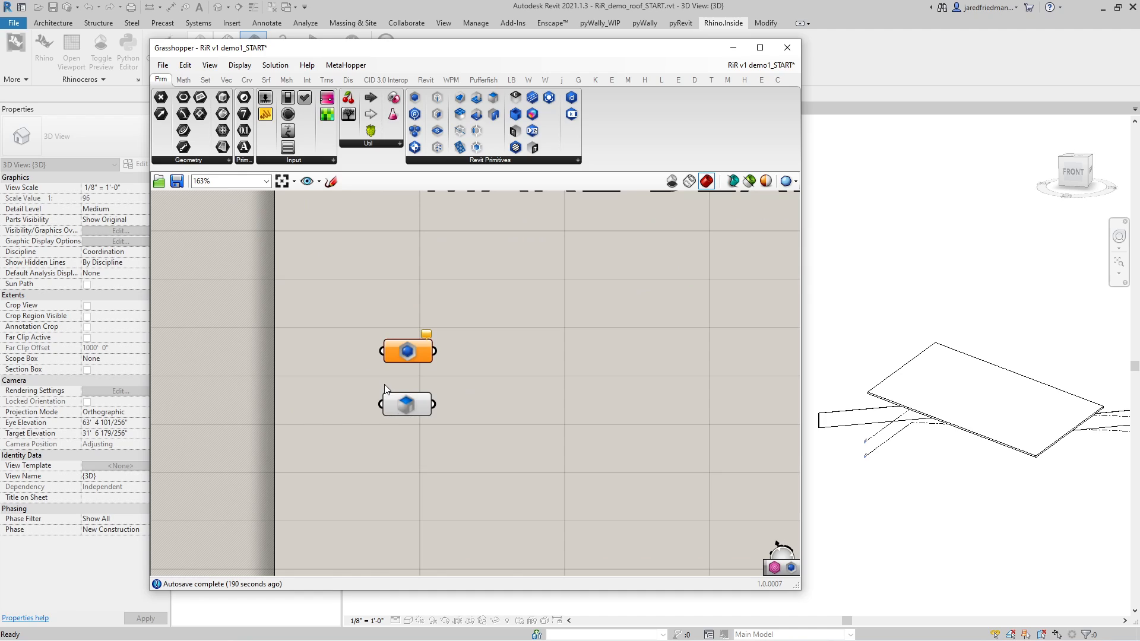
double_click(565, 406)
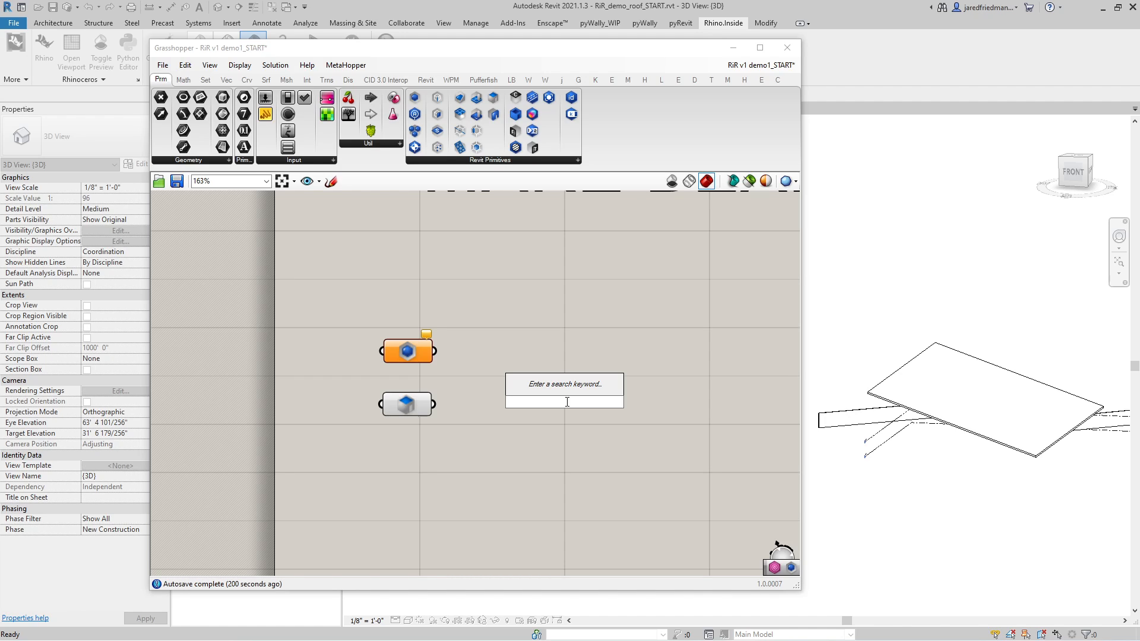
type("element geom")
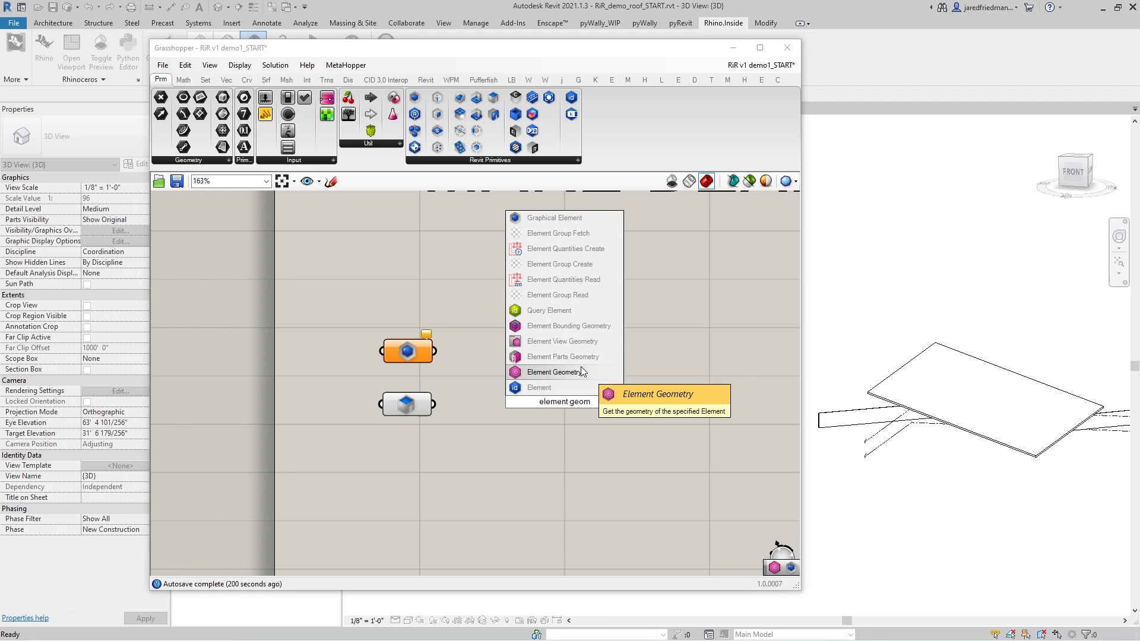
left_click(554, 372)
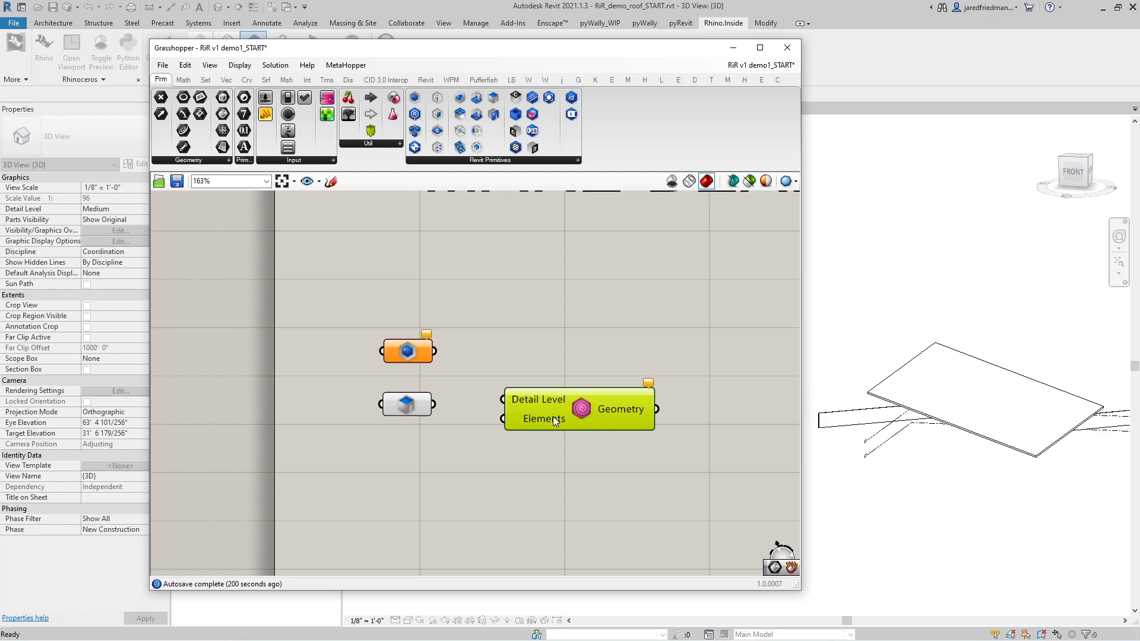
left_click_drag(434, 407, 503, 419)
left_click_drag(580, 412, 603, 393)
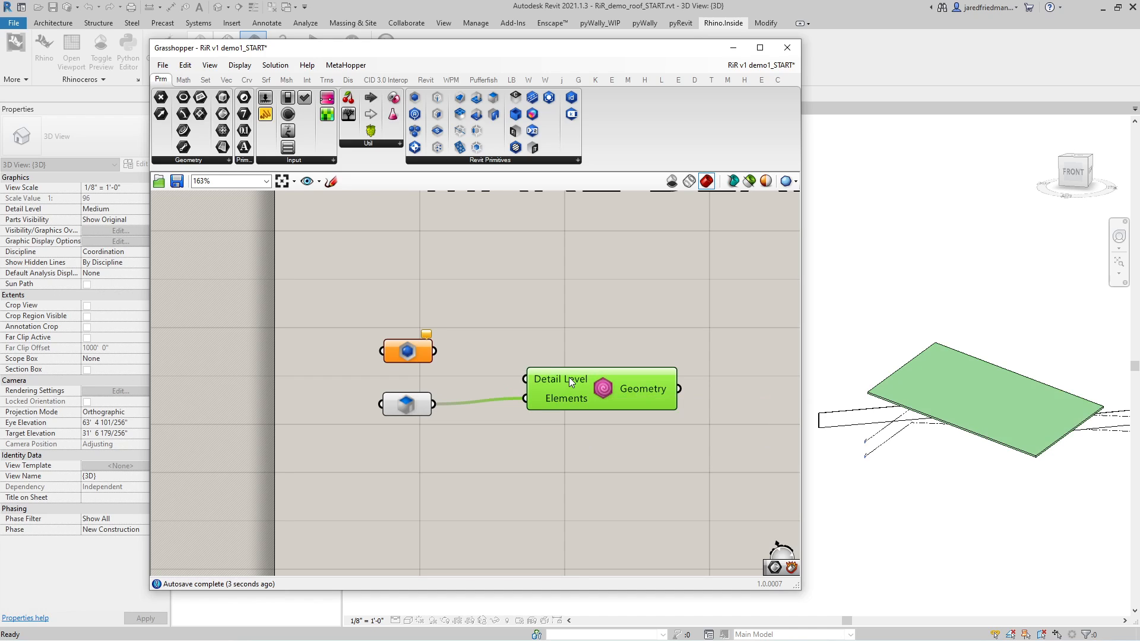
- Move the Graphical Element parameter higher up the canvas and place Element Geometry close beside the Roof parameter
mouse_move(569, 377)
left_click_drag(569, 382, 604, 372)
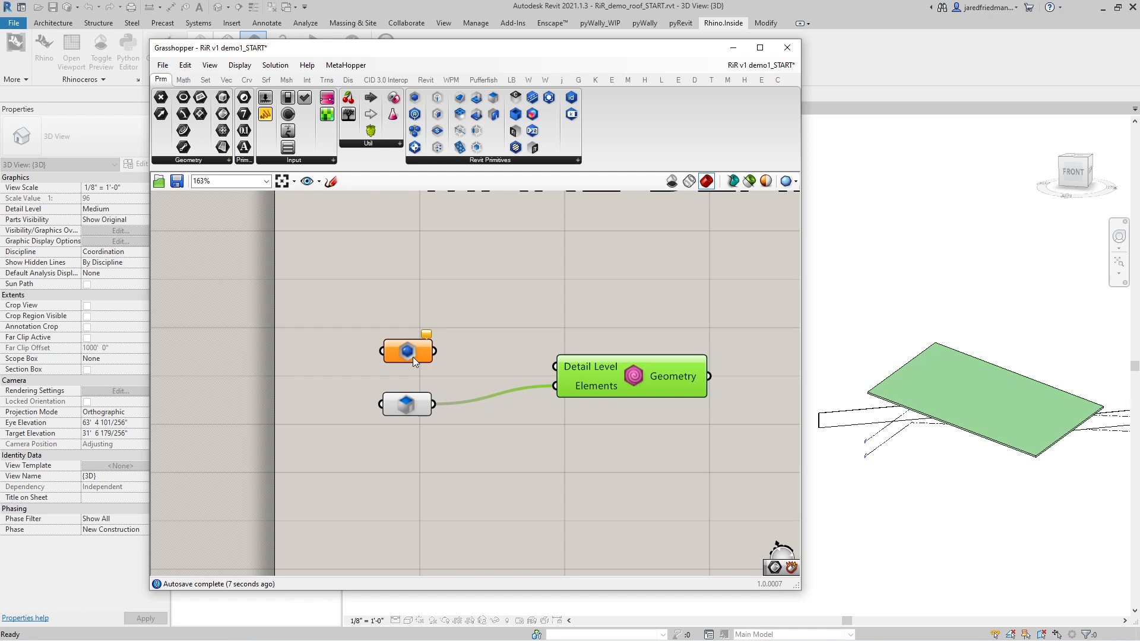
left_click_drag(413, 358, 397, 305)
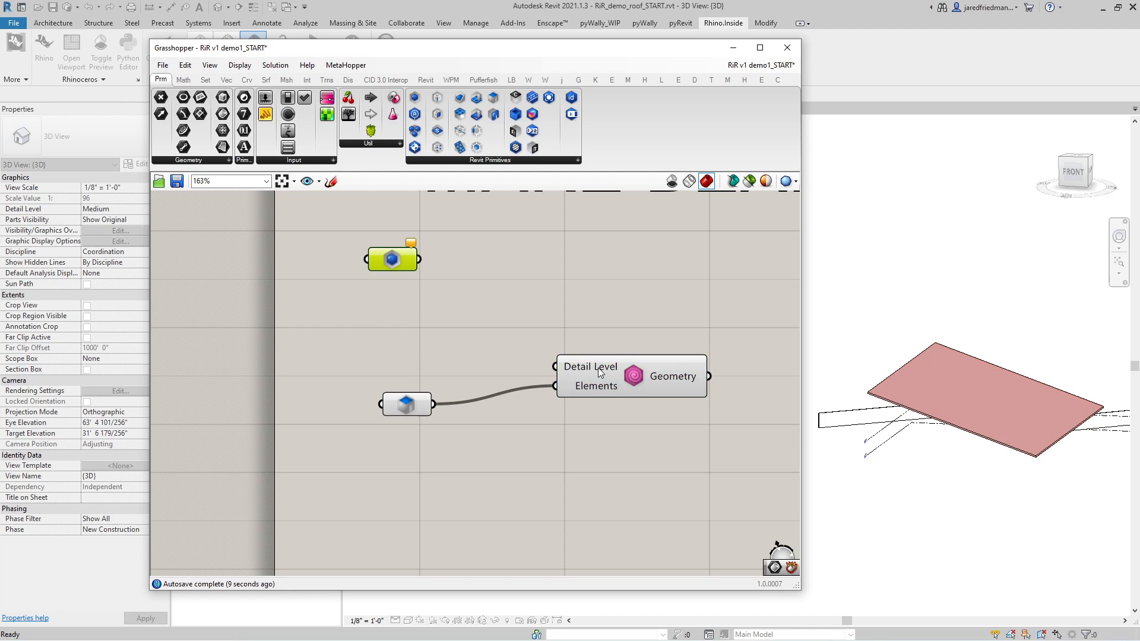
mouse_move(599, 368)
left_click_drag(636, 385, 555, 397)
scroll(394, 359, "down", 2)
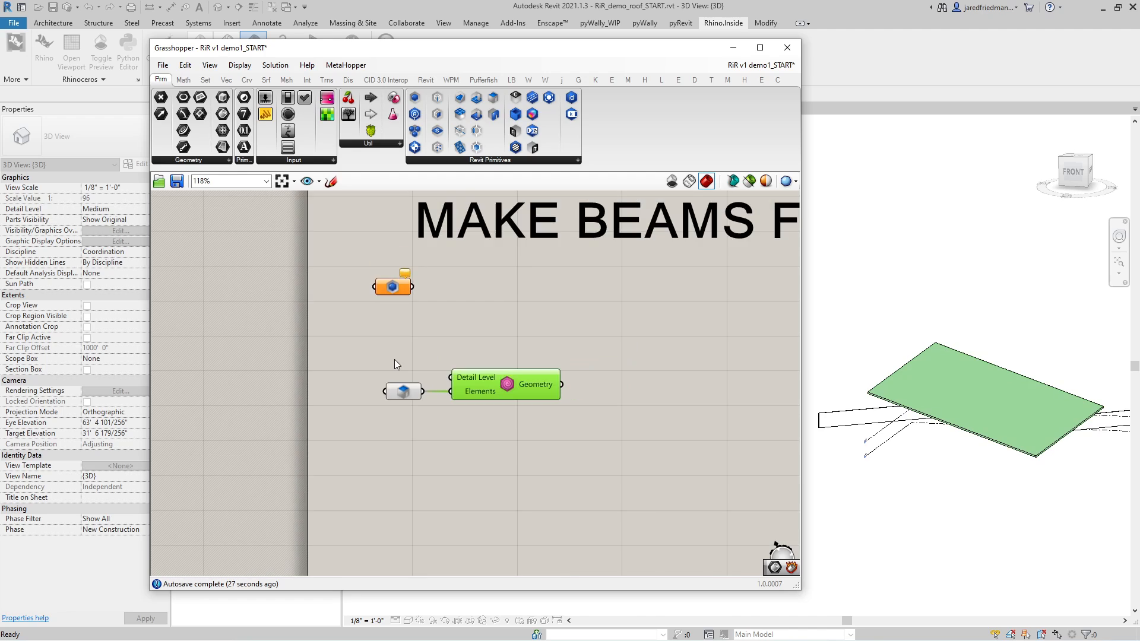
scroll(556, 378, "up", 2)
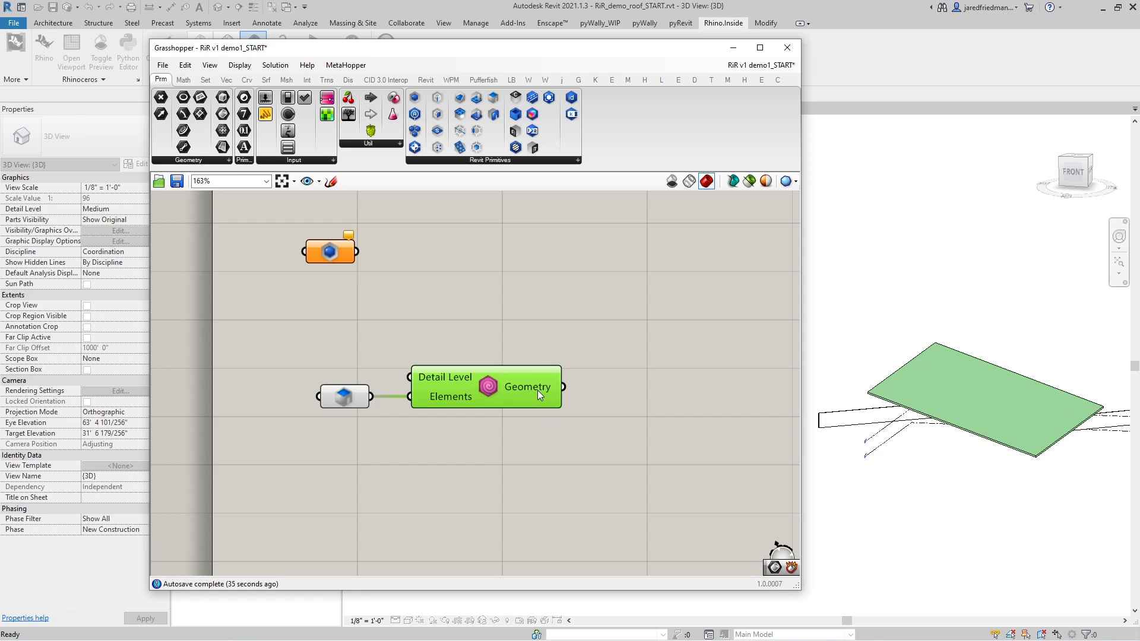
- Add a Panel connected to the Geometry output of Element Geometry and place it above and beyond the component
double_click(655, 390)
type("//")
key("Return")
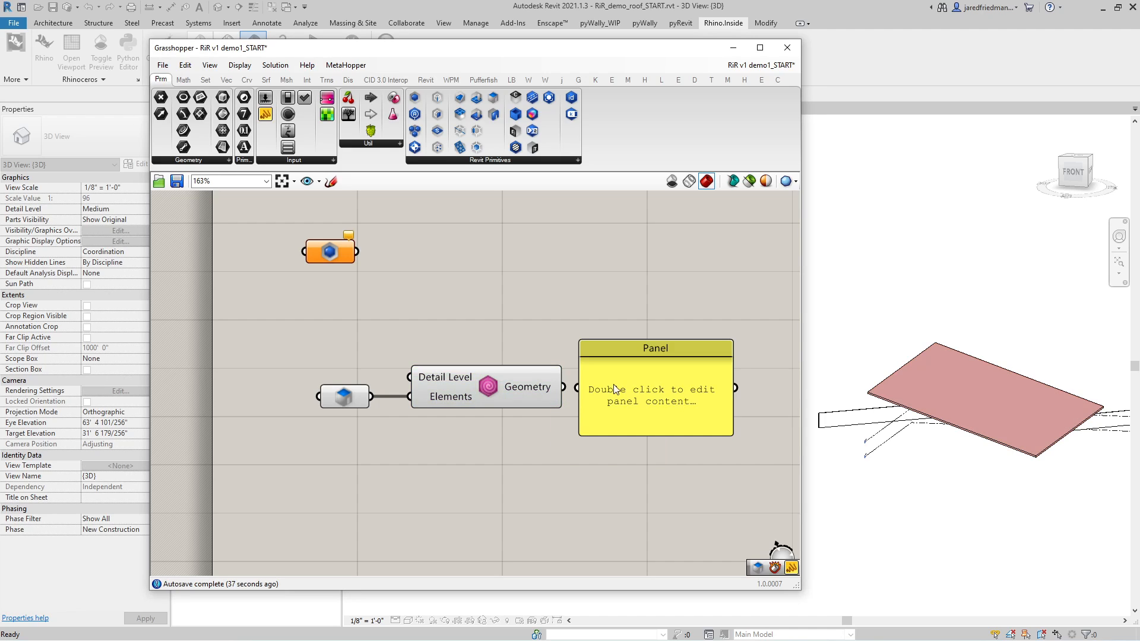
left_click_drag(564, 387, 577, 389)
left_click_drag(654, 397, 673, 363)
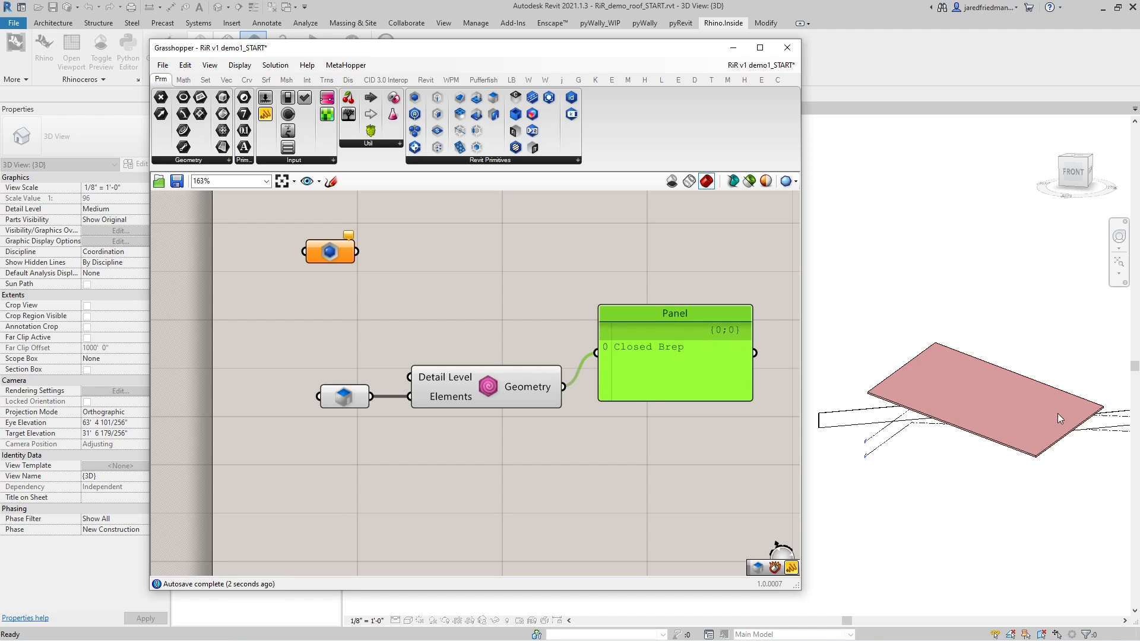
- Switch to Revit and examine the shaded roof geometry preview from several angles in the 3D view
left_click(931, 409)
middle_click_drag(1013, 432, 1024, 457, "shift")
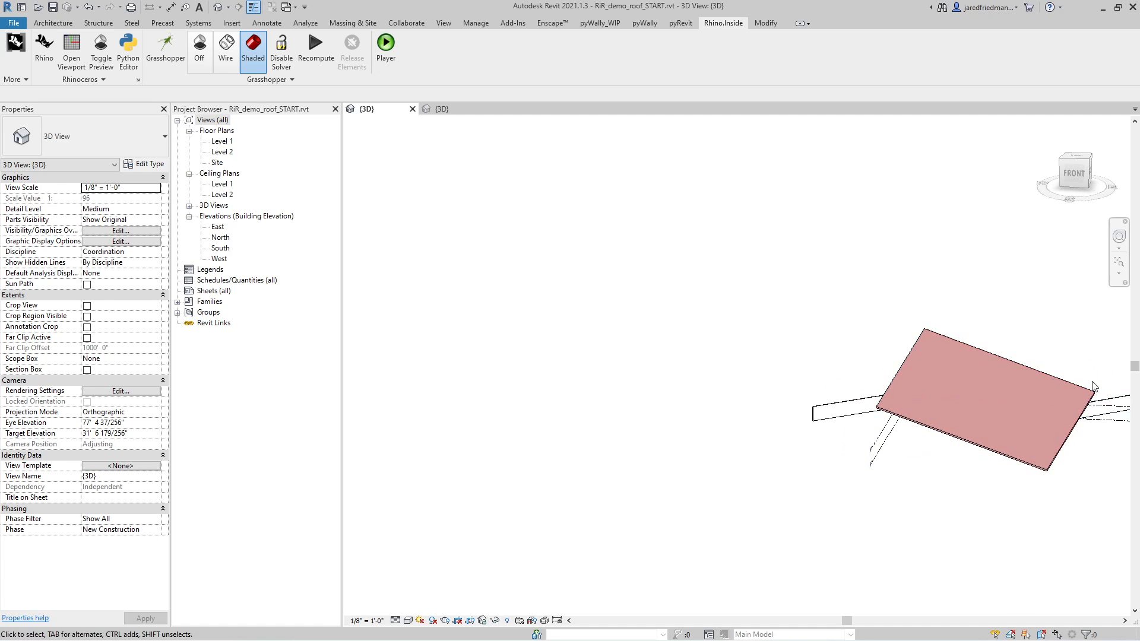
middle_click_drag(1081, 463, 967, 438, "shift")
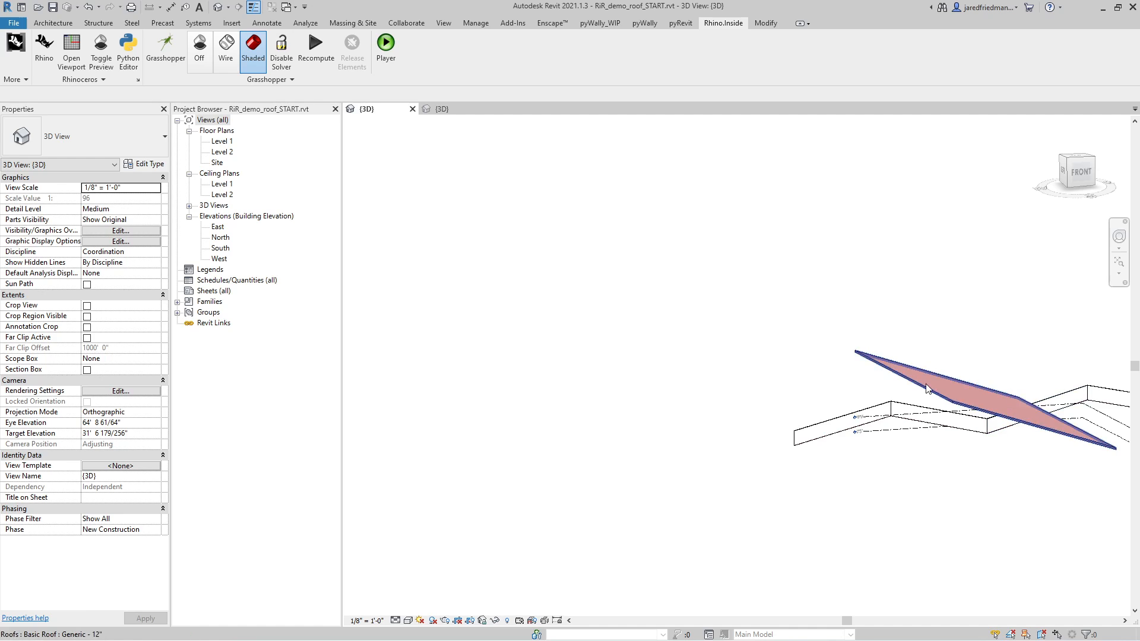
middle_click_drag(981, 387, 828, 410, "shift")
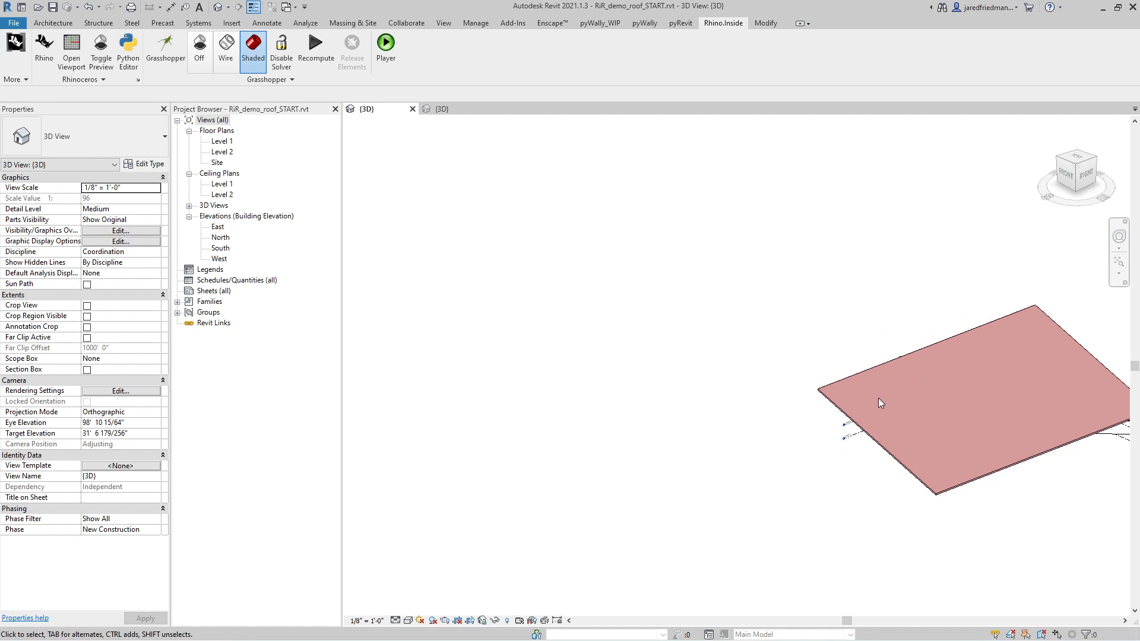
scroll(903, 395, "up", 4)
scroll(658, 503, "down", 3)
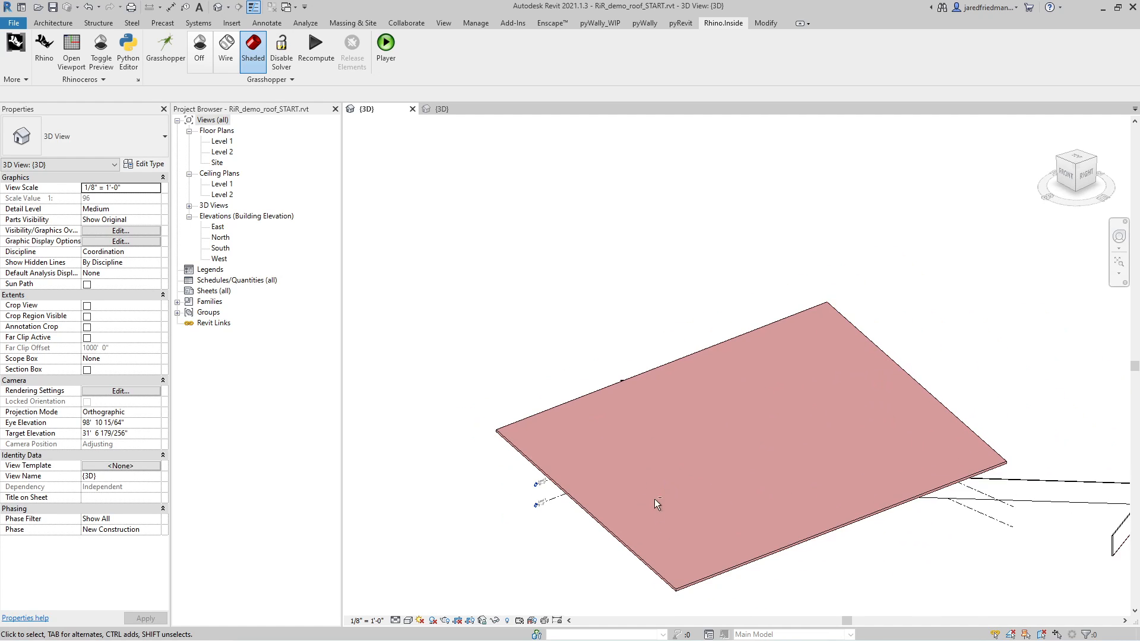
middle_click_drag(658, 503, 687, 474, "shift")
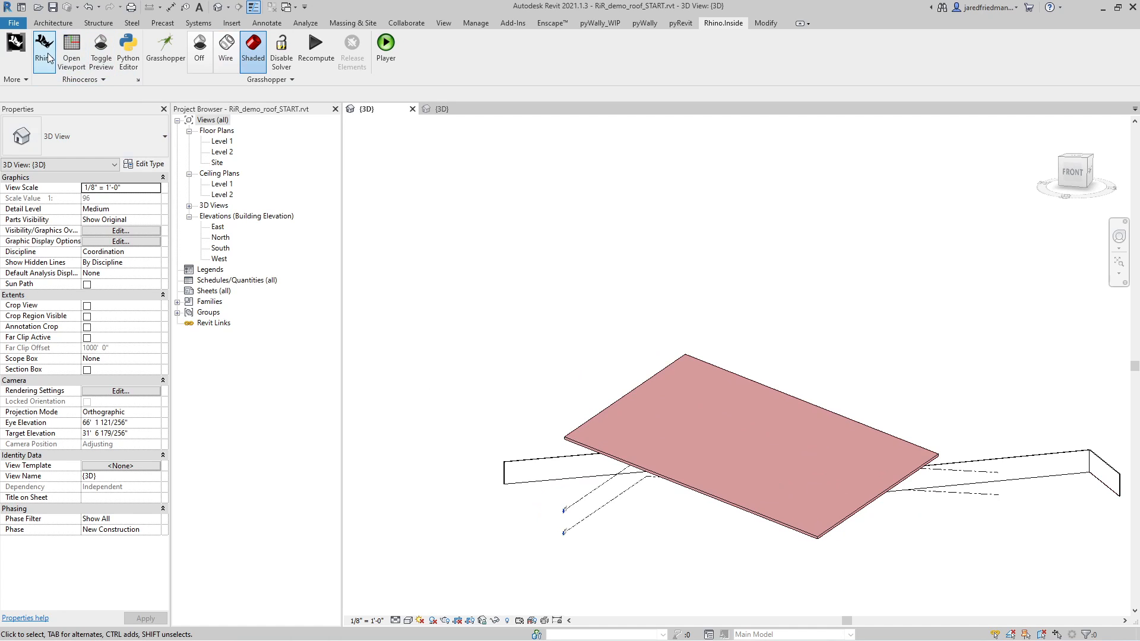
- Return to Grasshopper and add a Deconstruct Brep component below Element Geometry and its panel
left_click(159, 46)
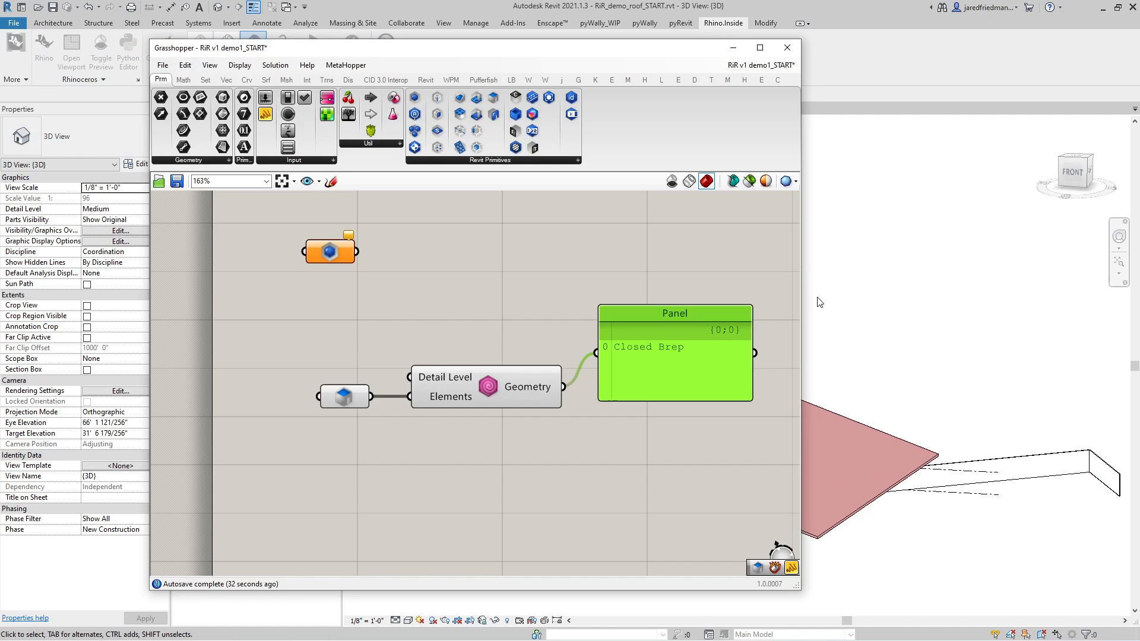
double_click(570, 479)
type("de")
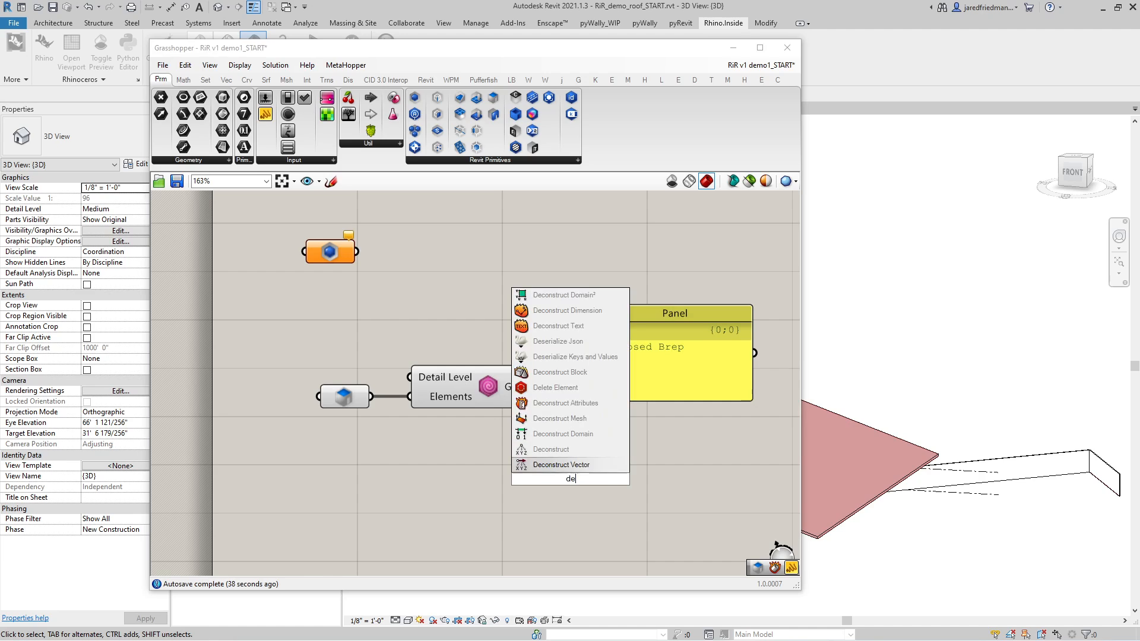
type("construct c")
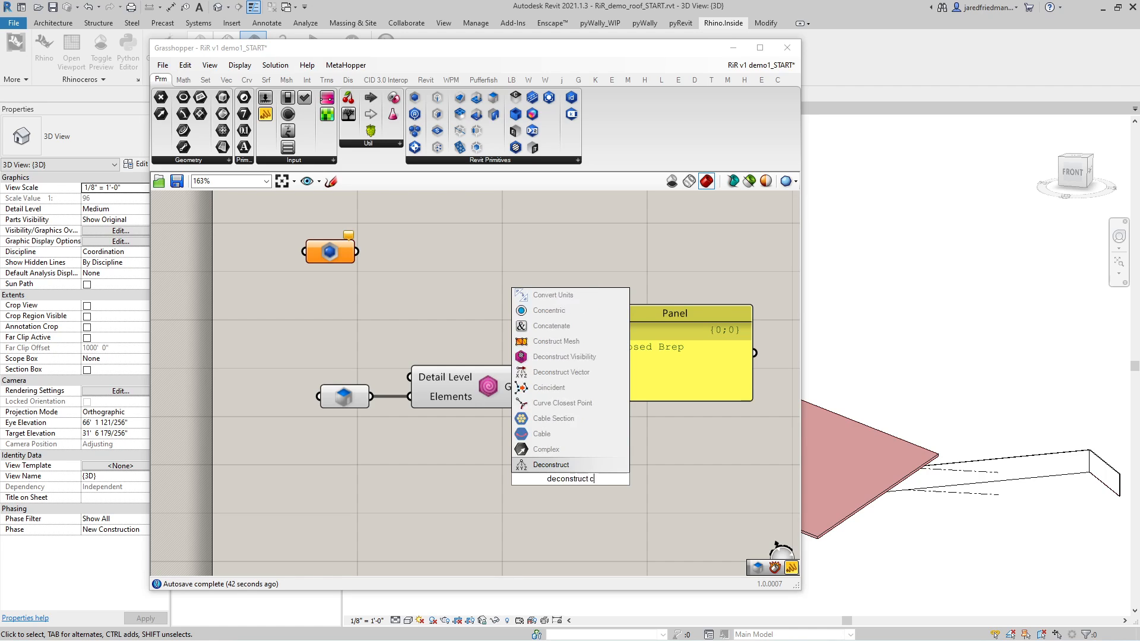
key("BackSpace")
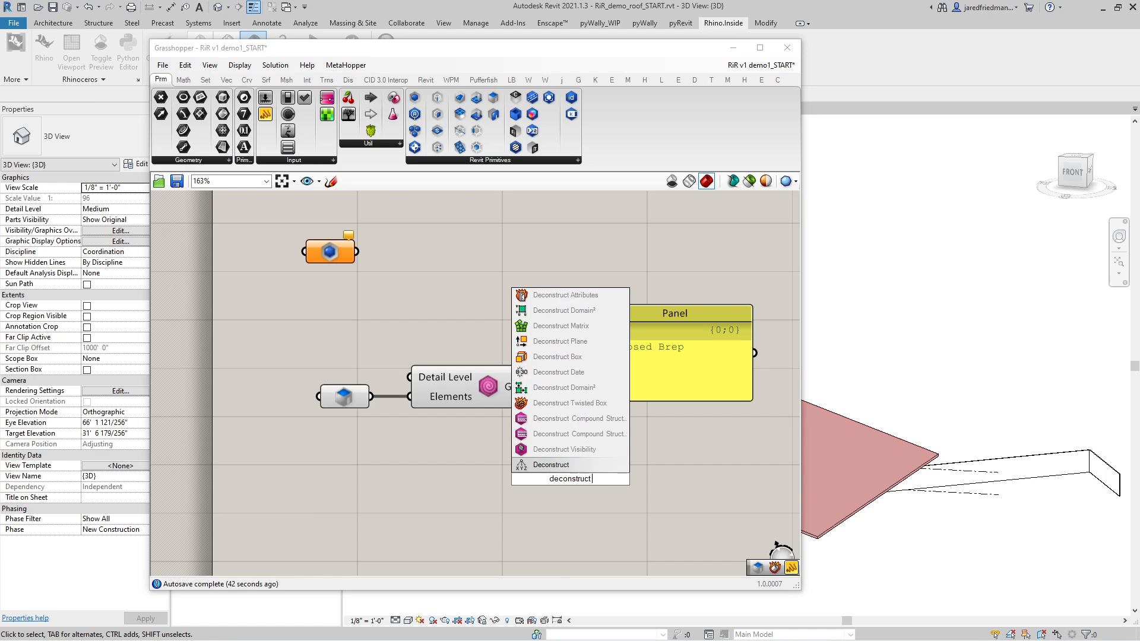
type("bre")
left_click(594, 450)
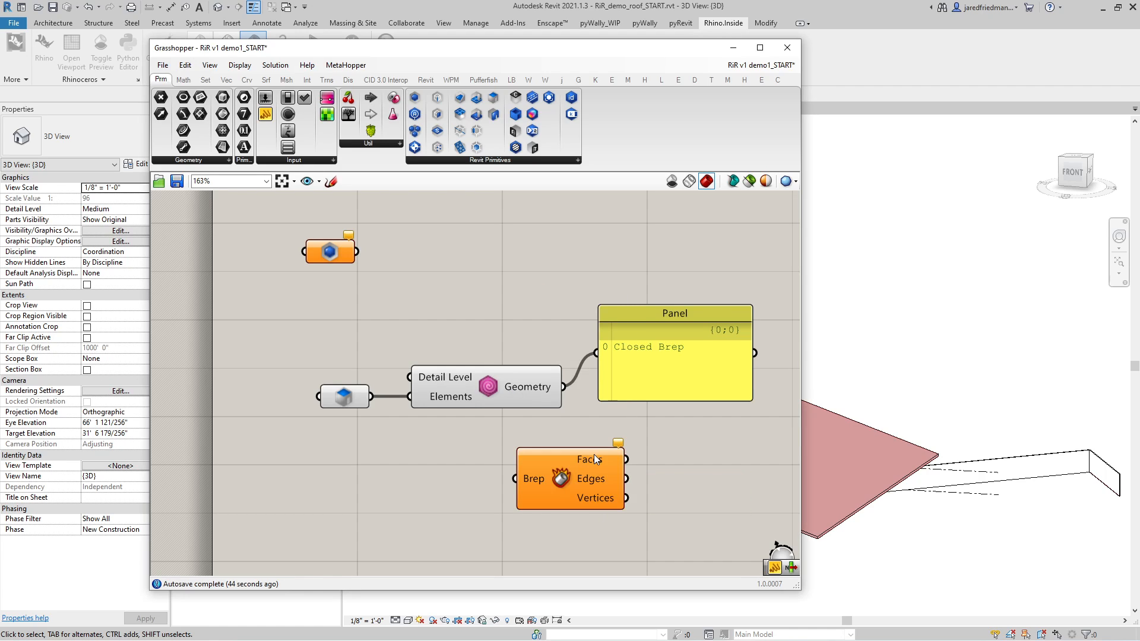
- Connect Element Geometry's Geometry output to Deconstruct Brep, align the two components, and move the panel clear above them
left_click_drag(594, 454, 648, 414)
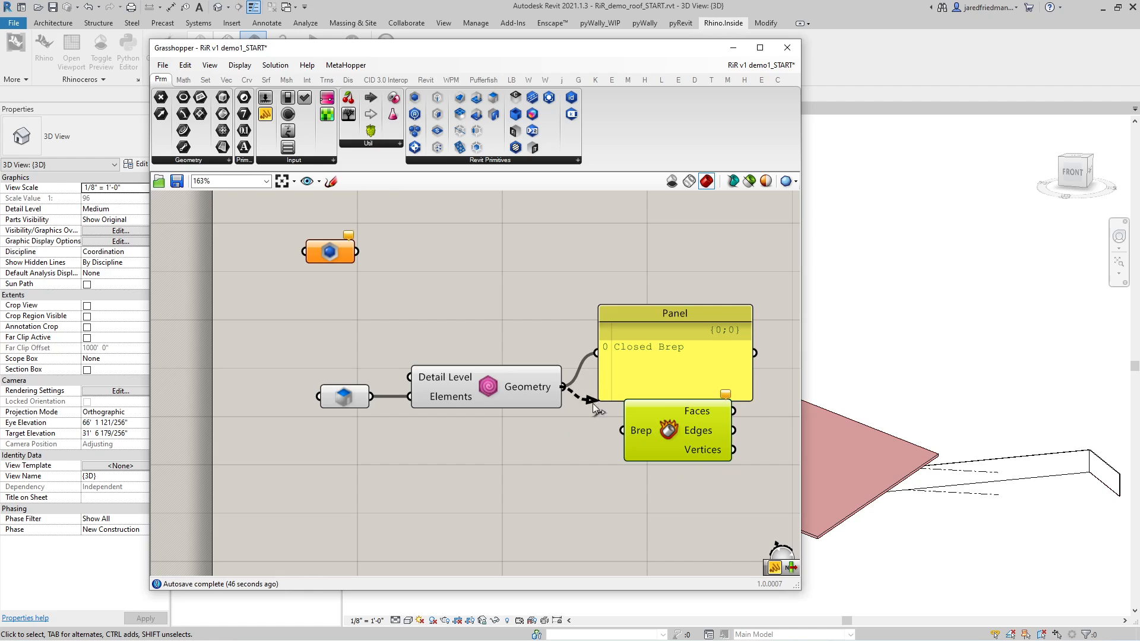
left_click_drag(562, 387, 622, 430)
left_click_drag(690, 355, 696, 219)
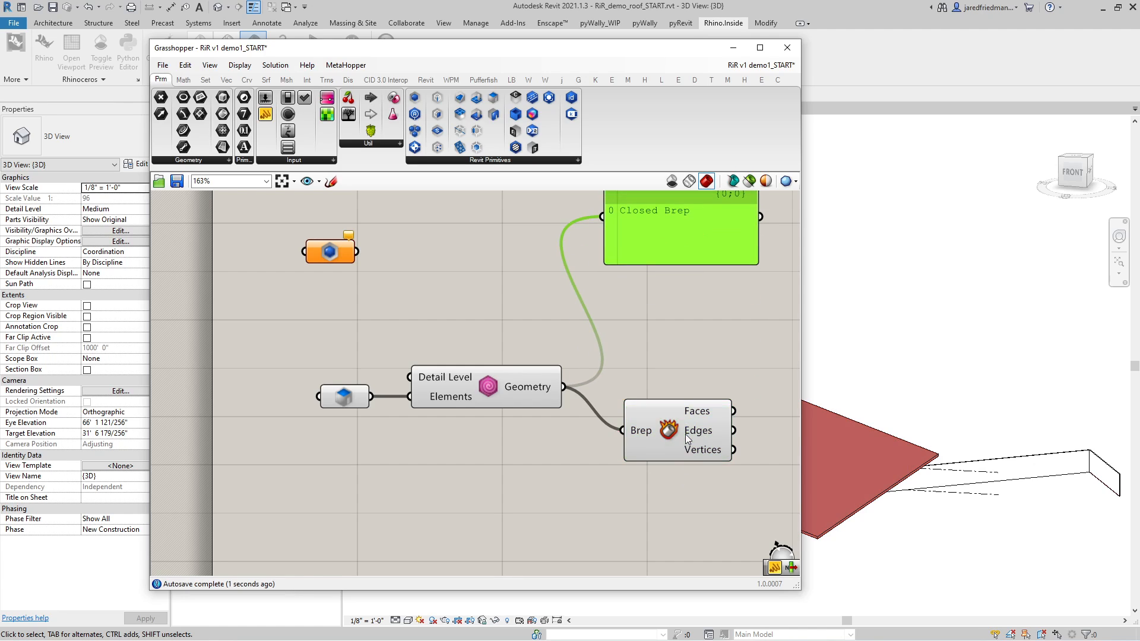
left_click_drag(686, 431, 674, 383)
- Widen the Grasshopper window and feed the panel from the Edges output of Deconstruct Brep
scroll(397, 458, "down", 2)
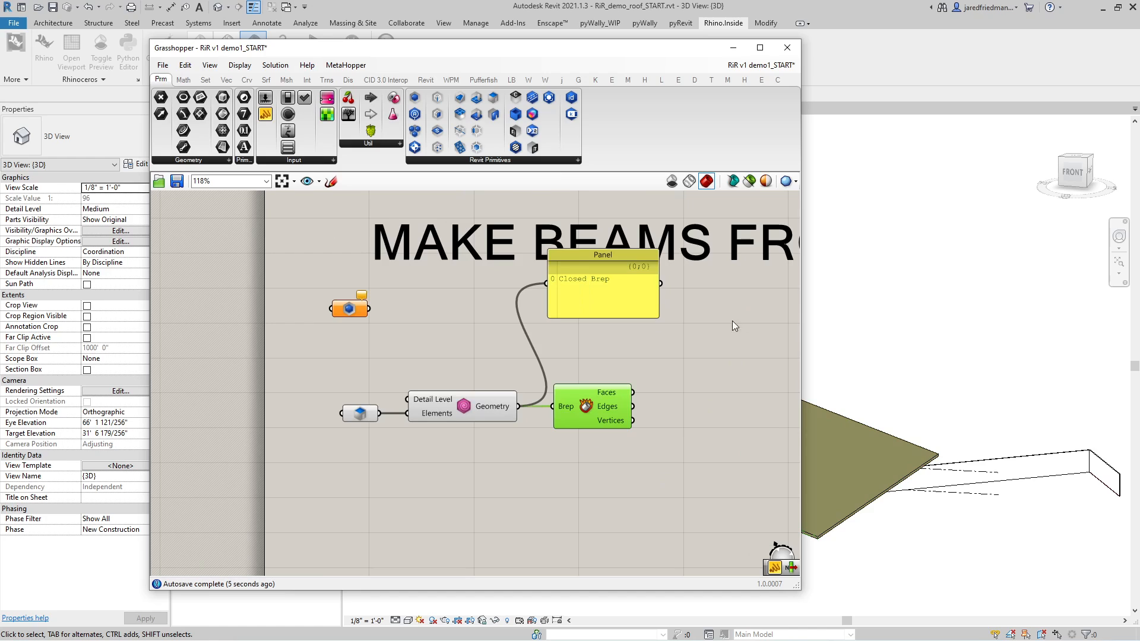
left_click_drag(802, 315, 875, 318)
left_click_drag(634, 409, 543, 284)
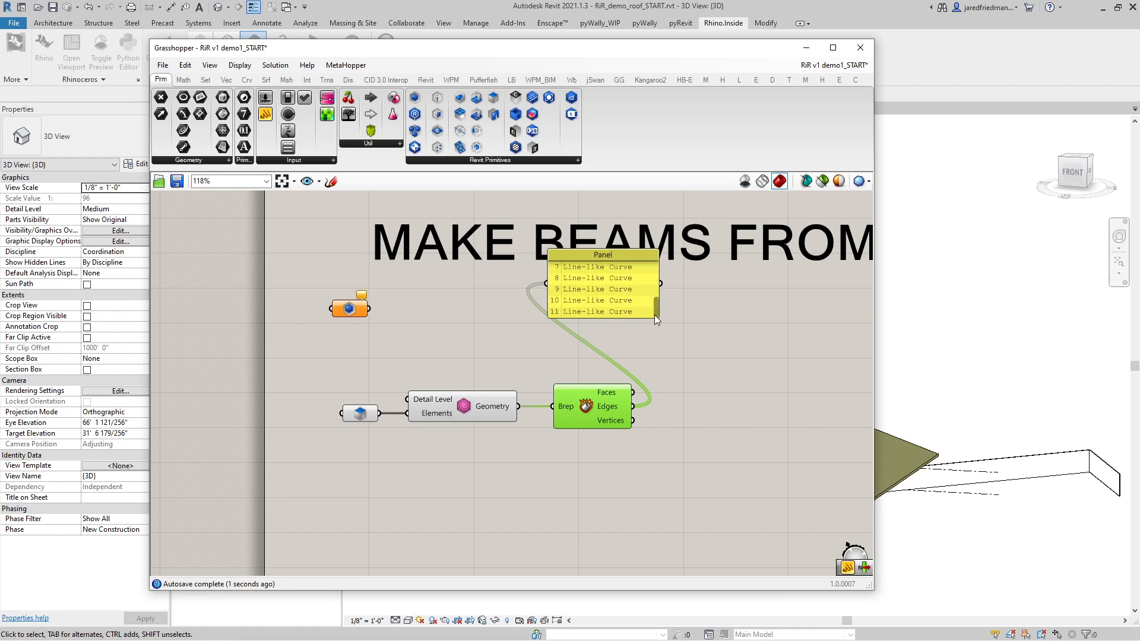
- Add a List Item component beyond Deconstruct Brep and connect the Edges output to its List input
left_click(695, 376)
double_click(695, 377)
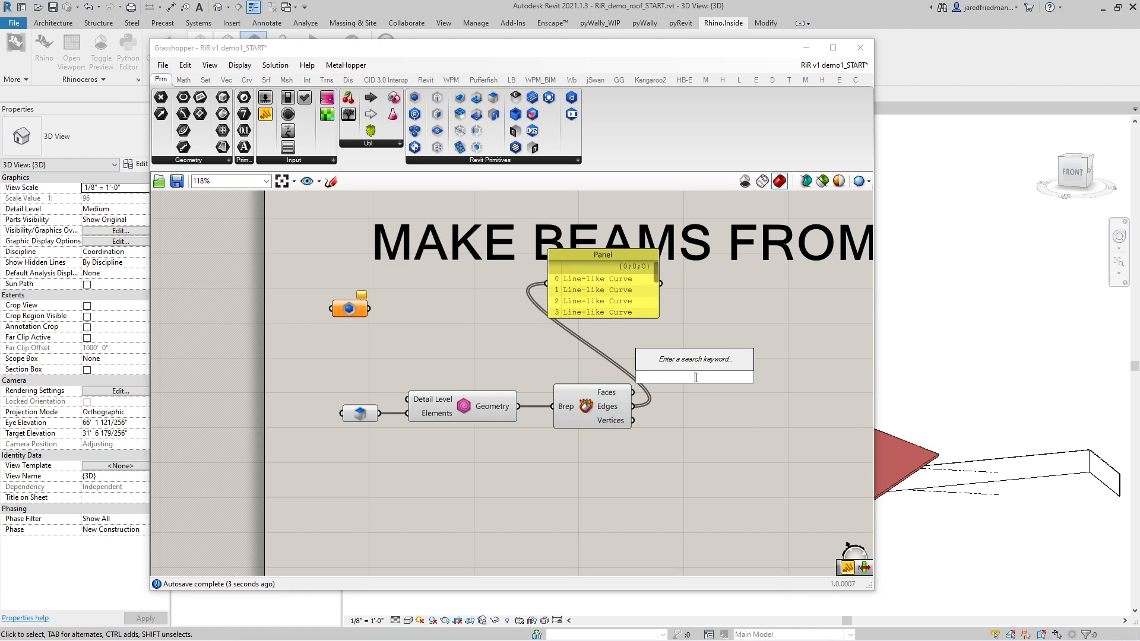
type("lis")
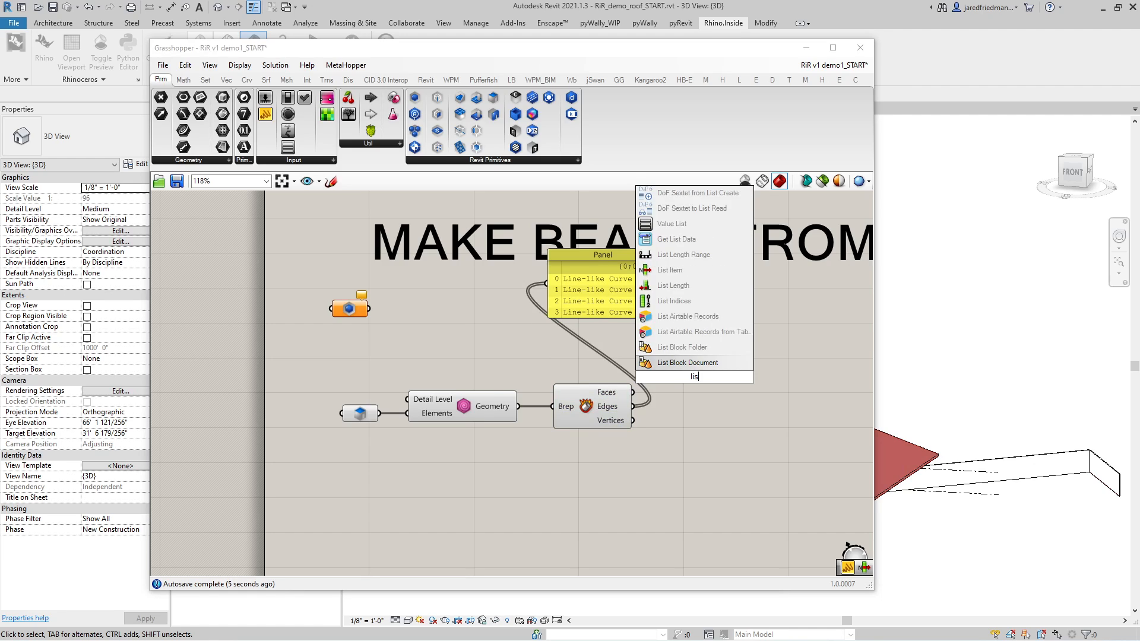
type("t item")
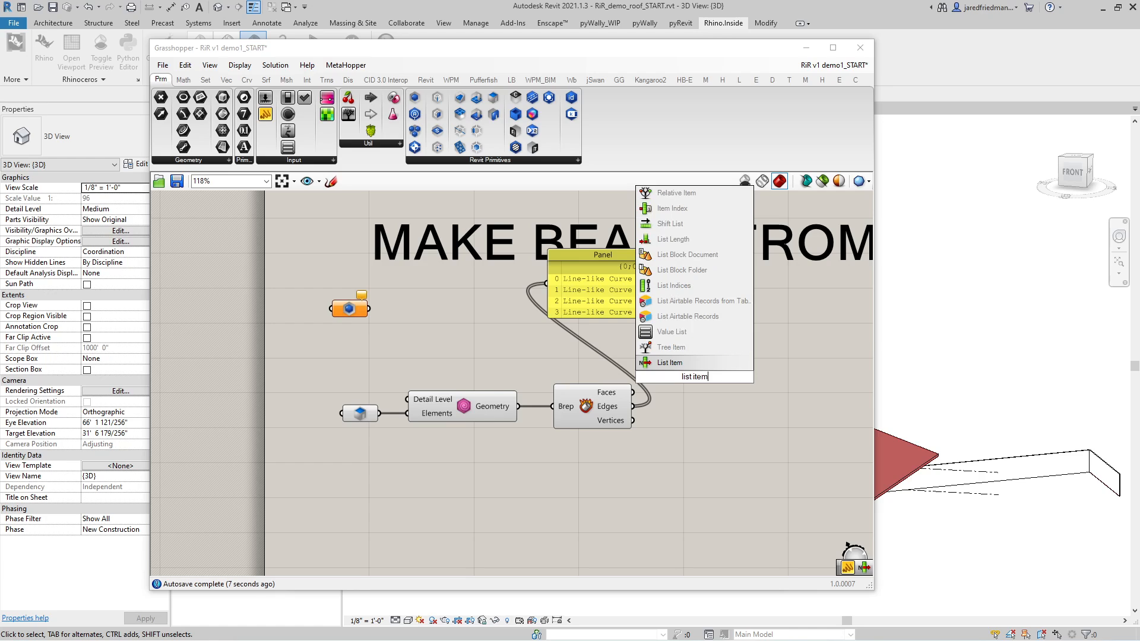
left_click(669, 362)
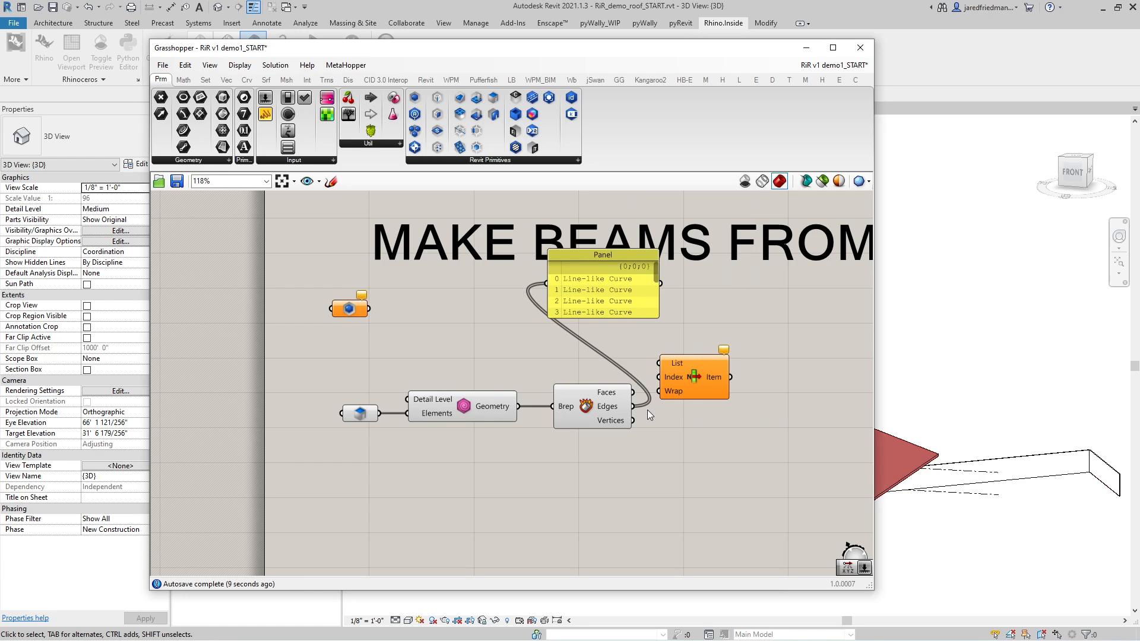
left_click_drag(635, 407, 779, 355)
- Create an integer number slider ranging from 0 to 12 and connect it to List Item's Index input
double_click(684, 417)
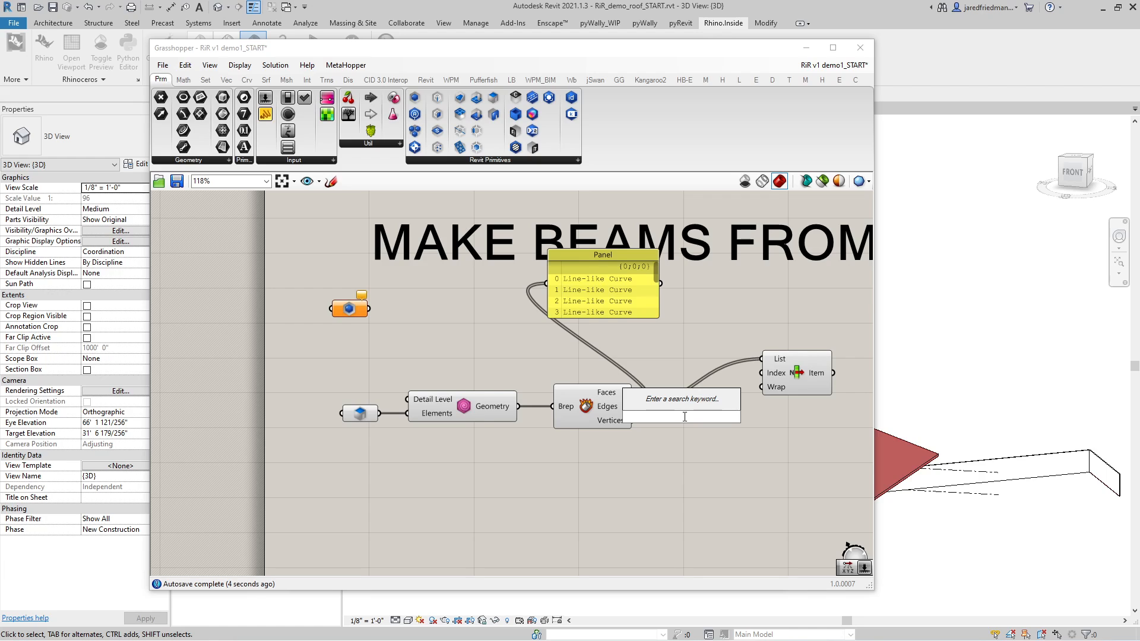
type("0..12")
key("Return")
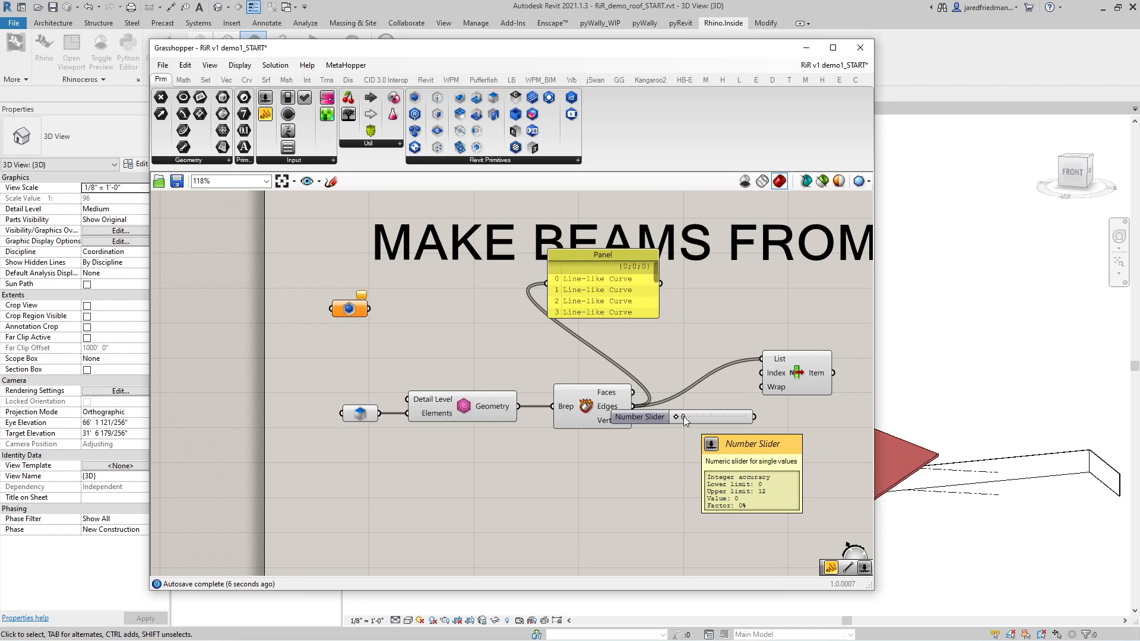
left_click_drag(754, 416, 778, 376)
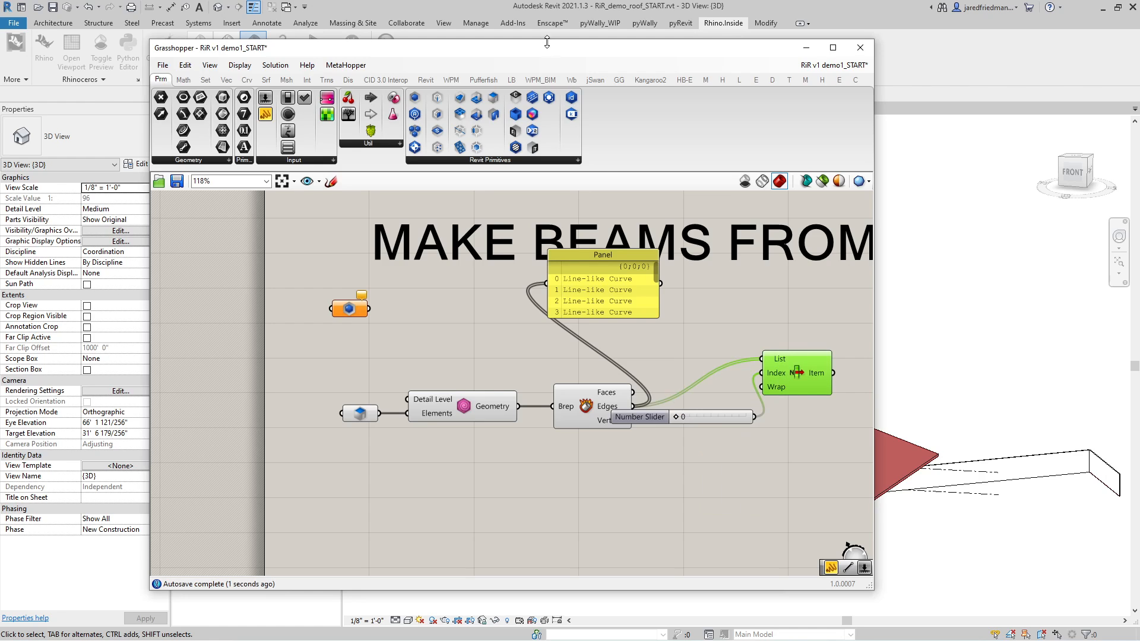
- Arrange the Grasshopper and Rhino windows side by side with the whole model in Rhino's Perspective viewport
left_click_drag(547, 48, 852, 76)
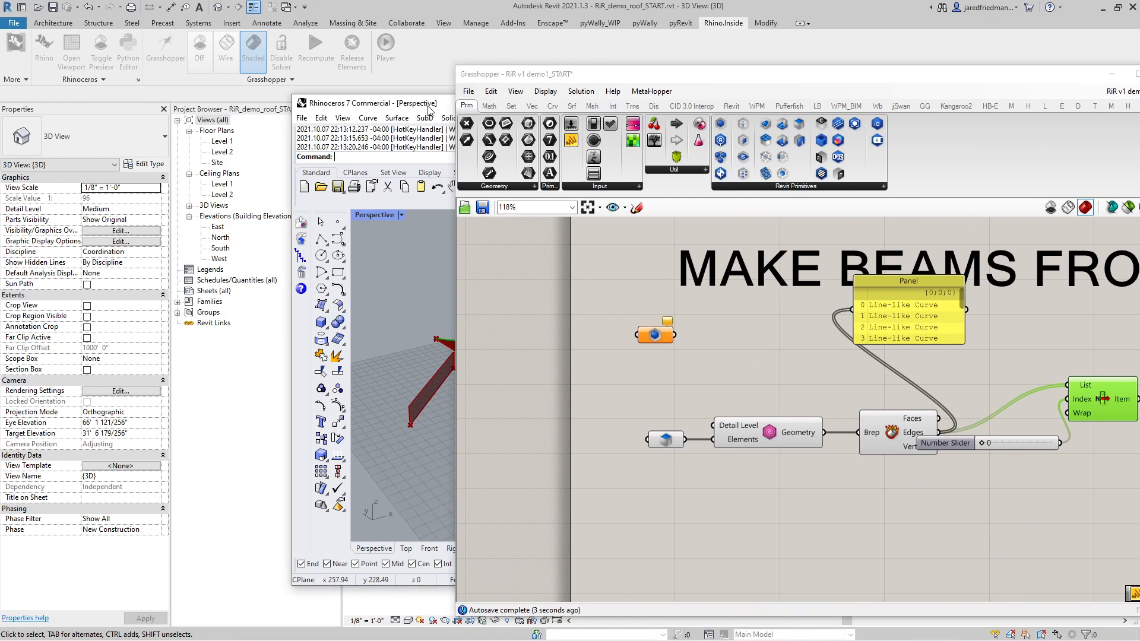
left_click_drag(431, 110, 244, 80)
scroll(233, 270, "down", 3)
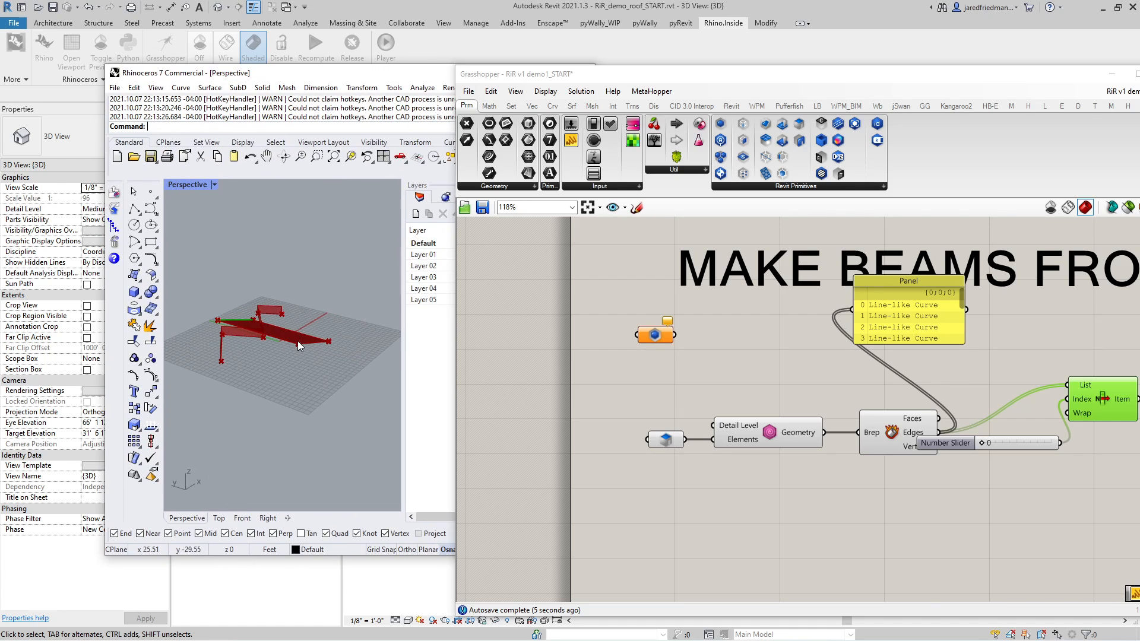
- Turn off the preview of all components in the Make Revit Wall by Rhino Polyline definition
scroll(774, 543, "down", 5)
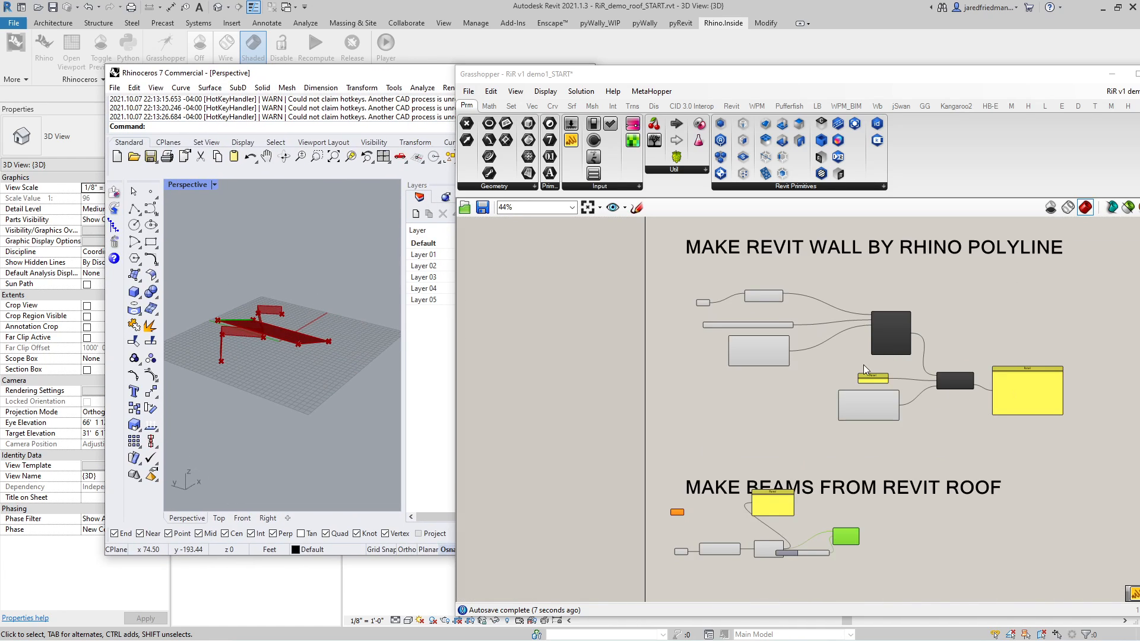
mouse_move(832, 387)
left_mouse_down()
mouse_move(812, 386)
mouse_move(684, 264)
left_mouse_up()
left_click_drag(996, 443, 684, 260)
middle_click(729, 363)
left_click(763, 330)
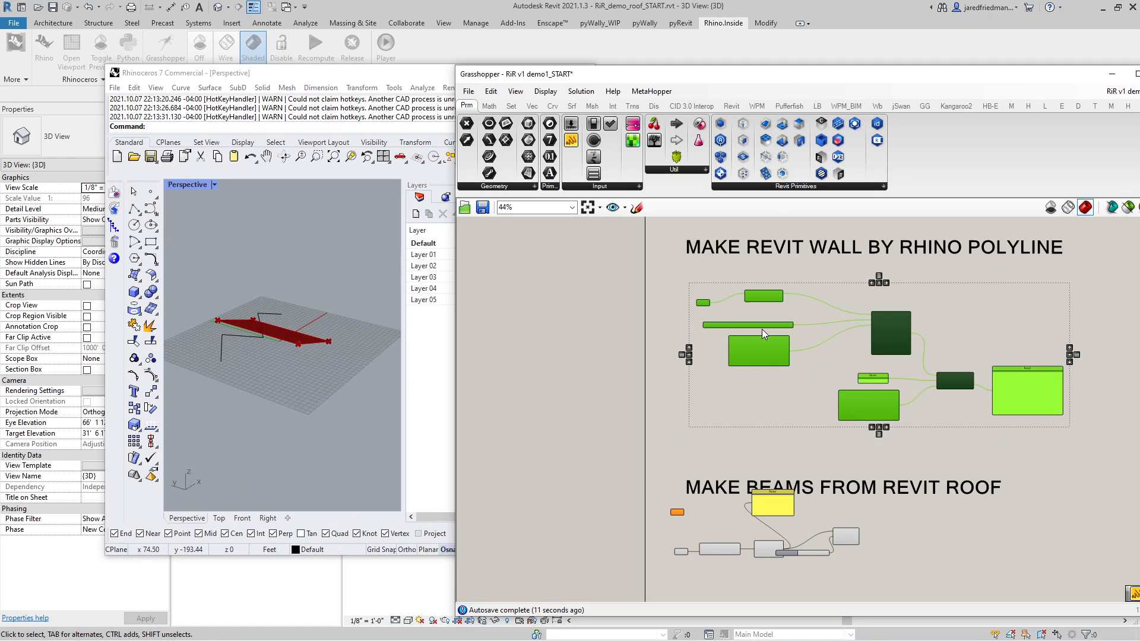
- Select List Item to highlight its roof edge in Rhino and set the index slider to 5
left_click(248, 378)
right_click_drag(273, 355, 282, 342)
scroll(205, 321, "up", 4)
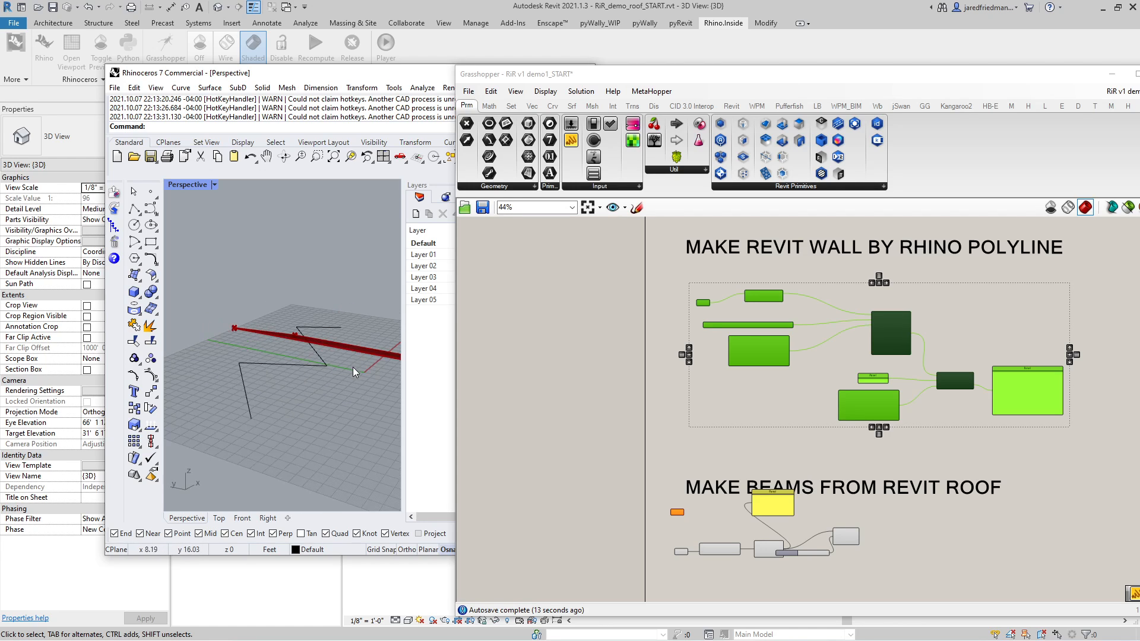
right_click_drag(353, 373, 319, 381)
scroll(778, 554, "up", 3)
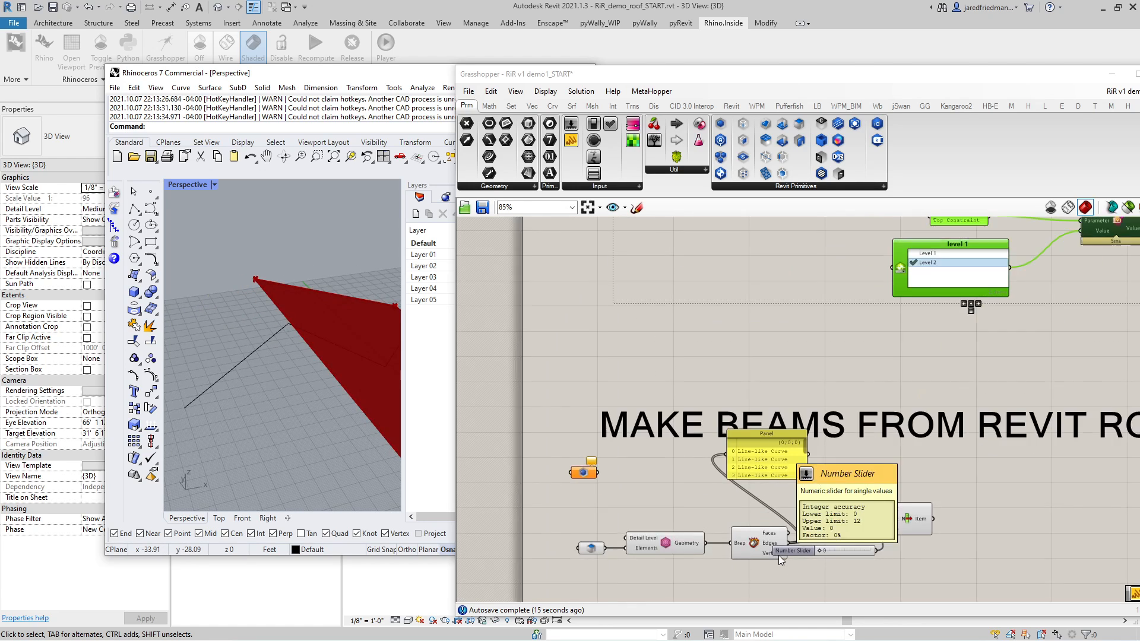
scroll(778, 555, "up", 3)
left_click(985, 508)
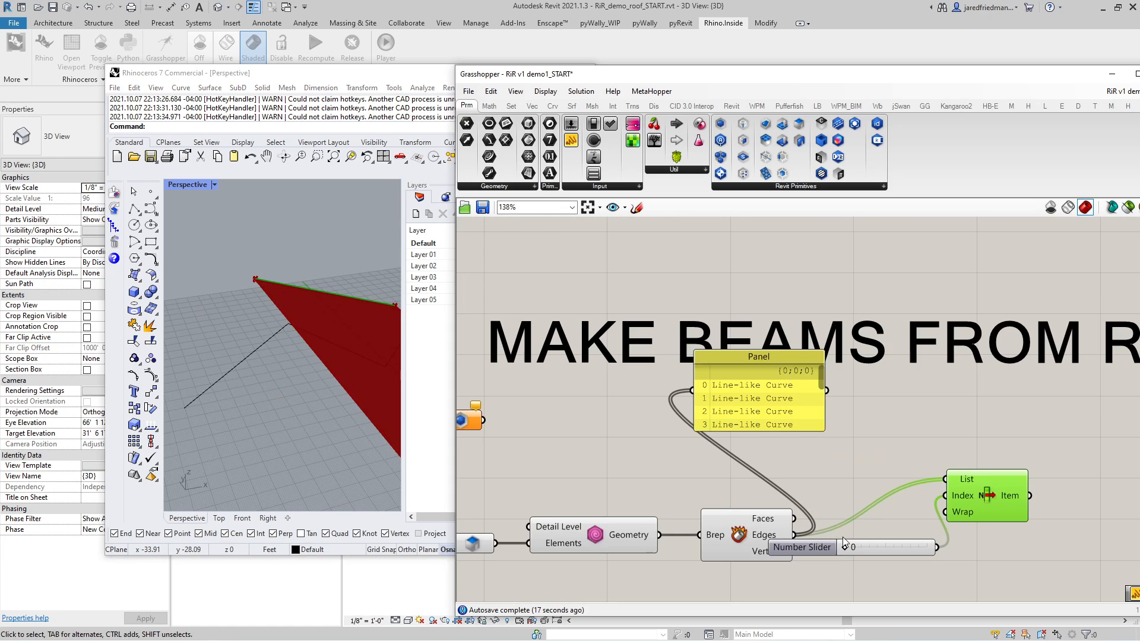
left_click(266, 343)
right_click_drag(266, 343, 308, 367)
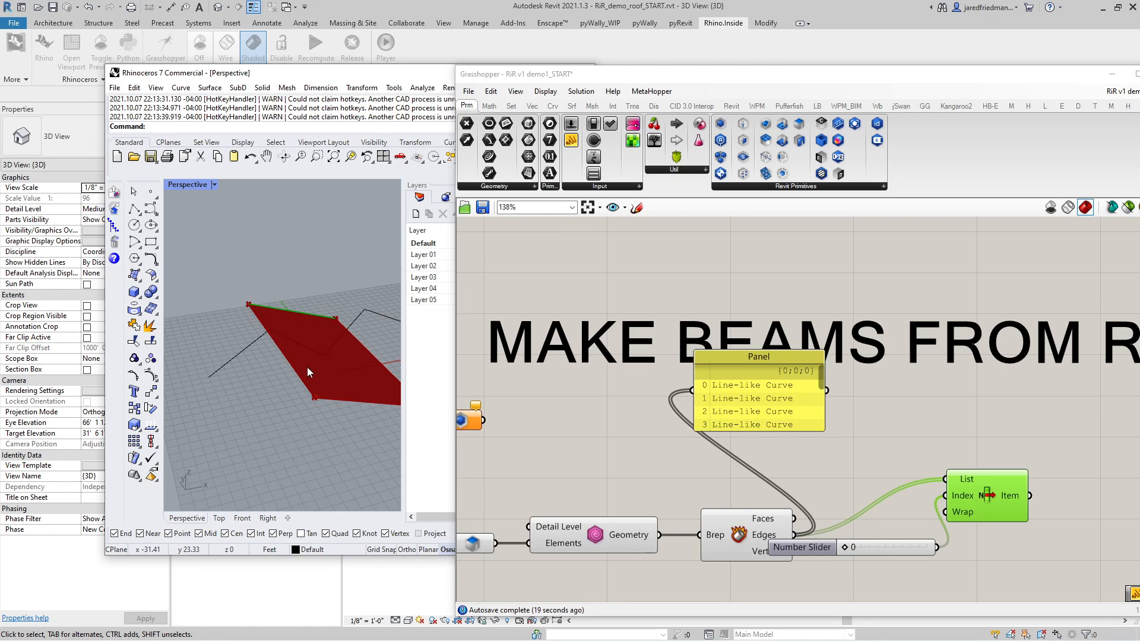
scroll(372, 362, "up", 2)
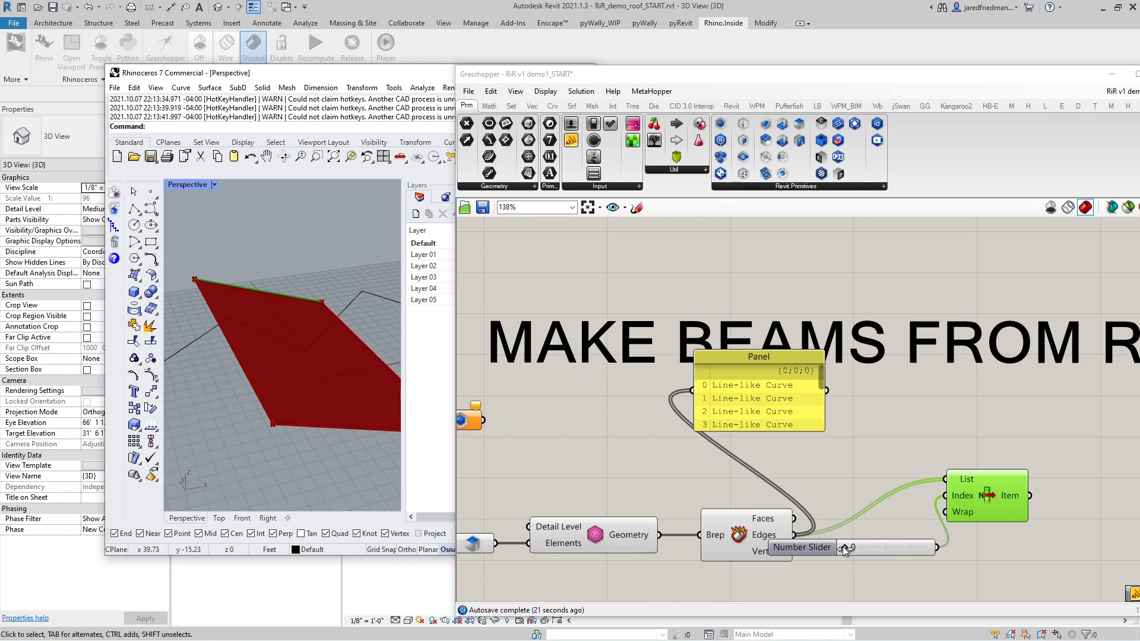
left_click_drag(842, 546, 879, 546)
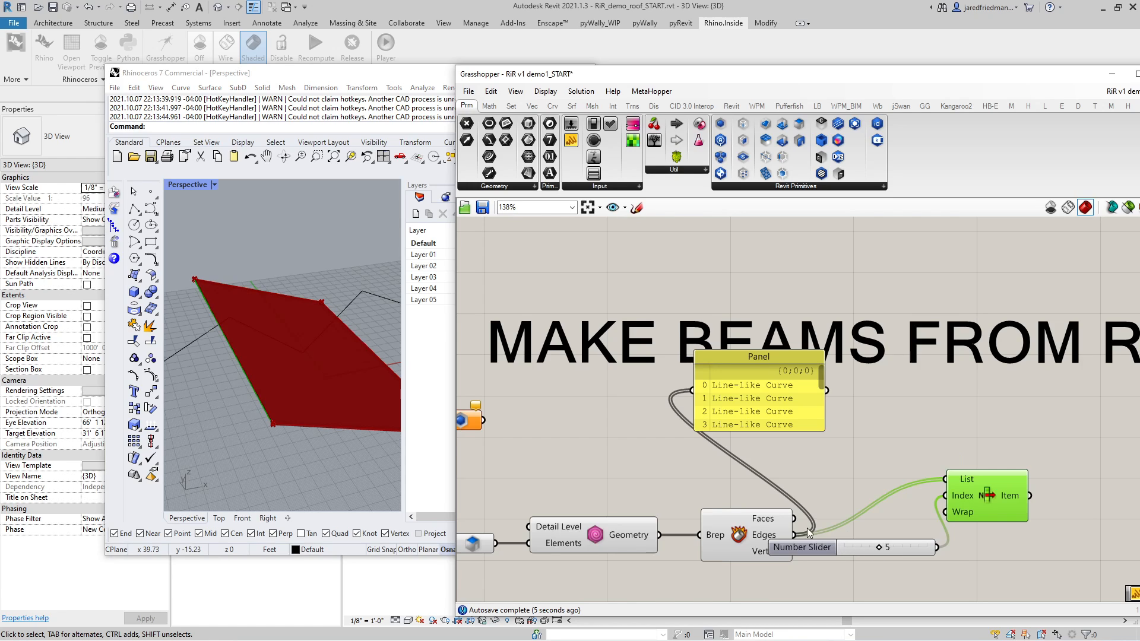
scroll(272, 423, "up", 5)
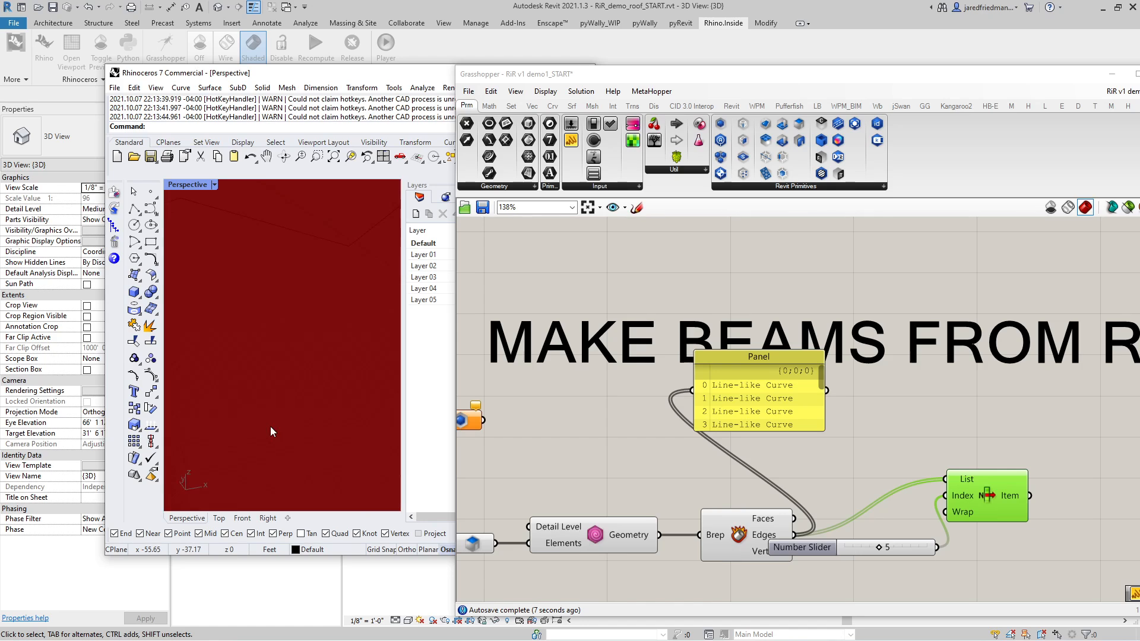
- Move List Item farther from Deconstruct Brep and place its number slider in the space above the Edges wire
scroll(868, 450, "down", 3)
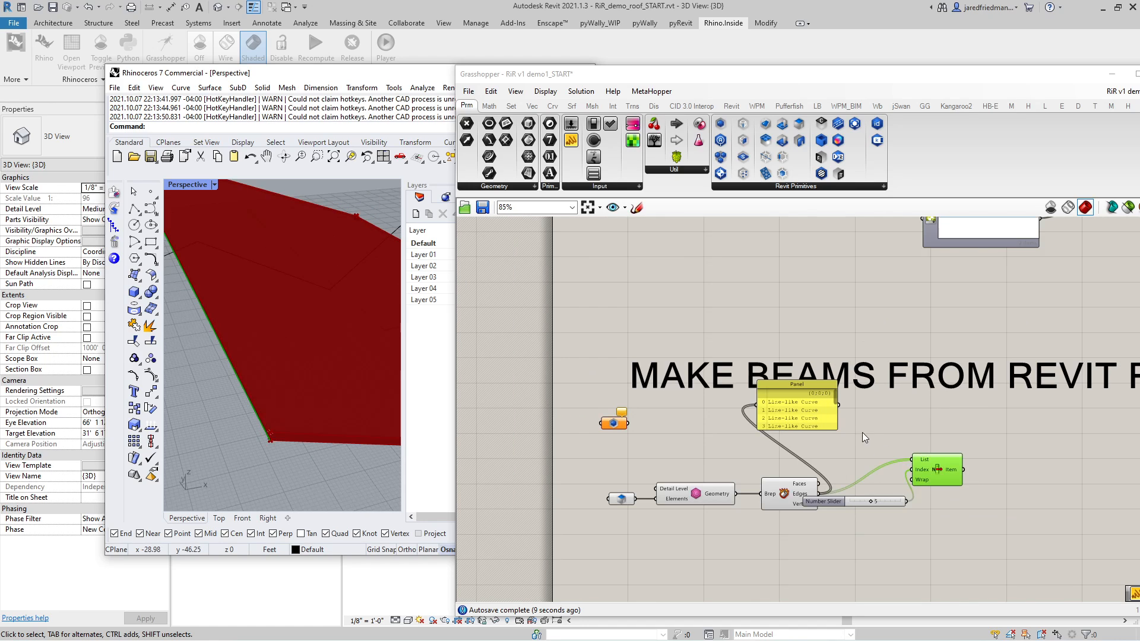
left_click_drag(949, 486, 1004, 471)
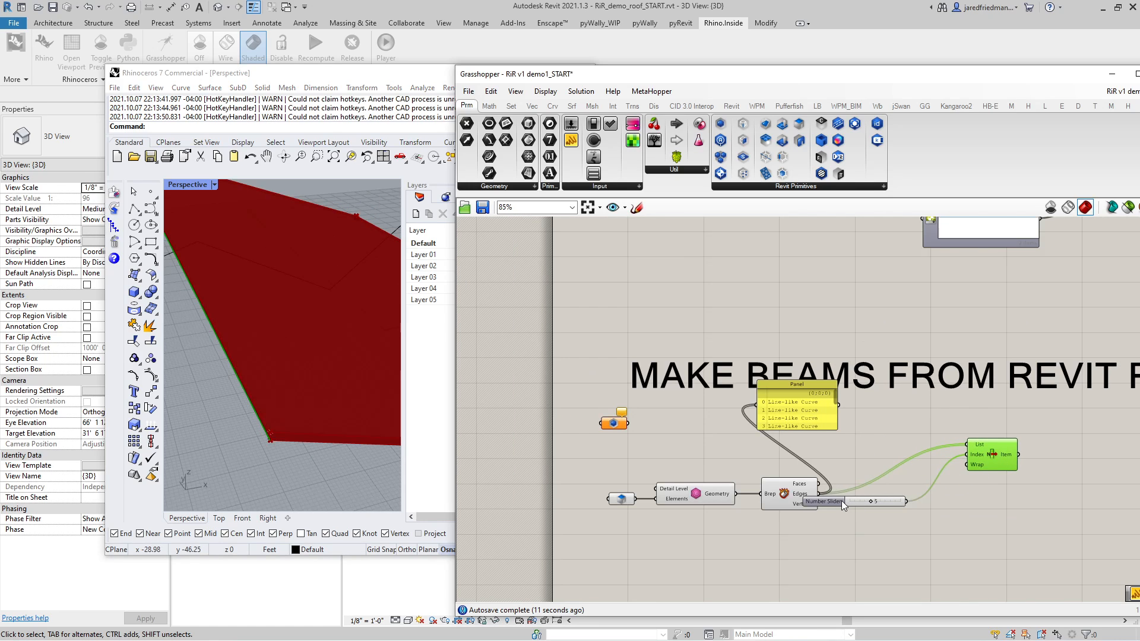
left_click_drag(842, 500, 864, 456)
- Duplicate List Item and its number slider below the originals and connect the copied slider to the copy's Index input
left_click_drag(988, 455, 1001, 528, "alt")
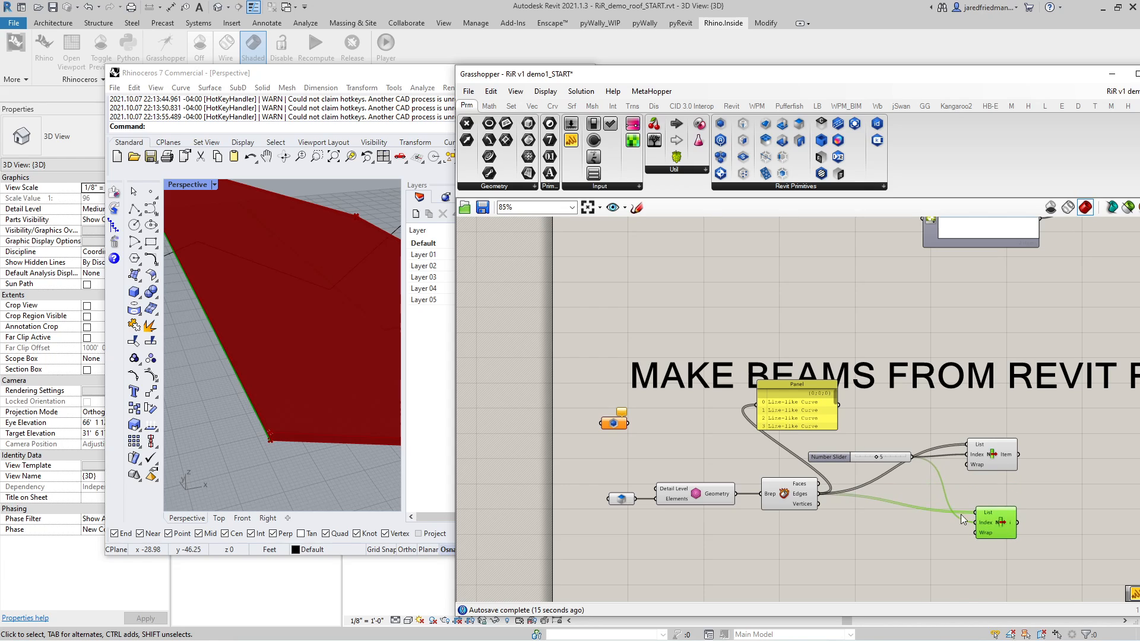
left_click(840, 457)
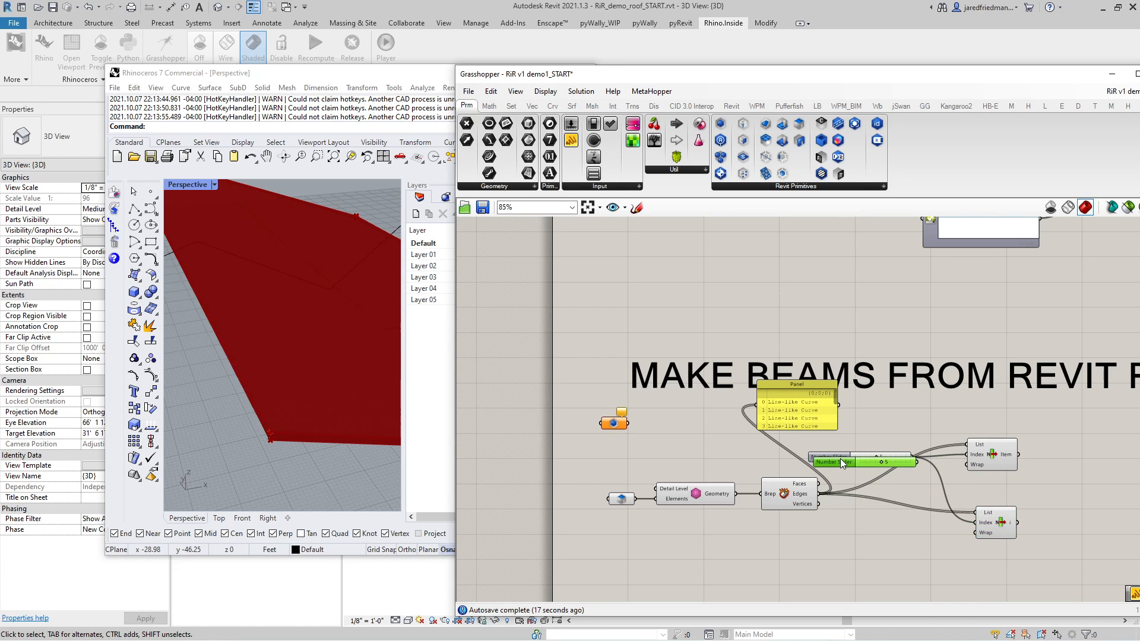
left_click_drag(839, 458, 836, 531, "alt")
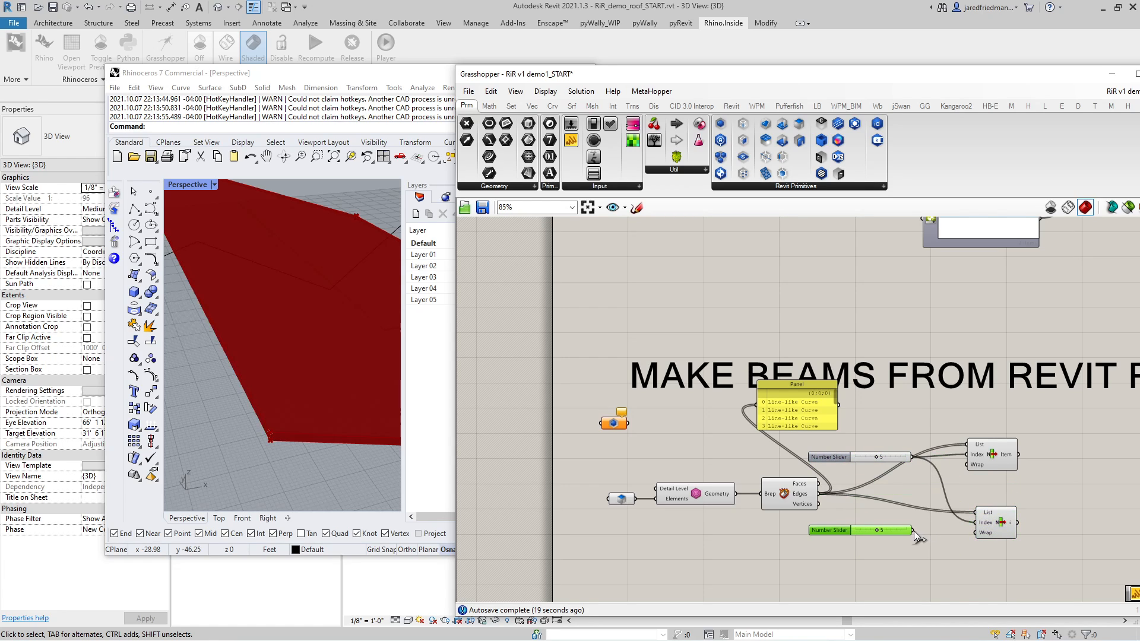
left_click_drag(914, 531, 977, 523)
- Set the copied slider to 8 to pick another roof edge, checking the selected List Item copy's highlight in Rhino
scroll(319, 375, "down", 5)
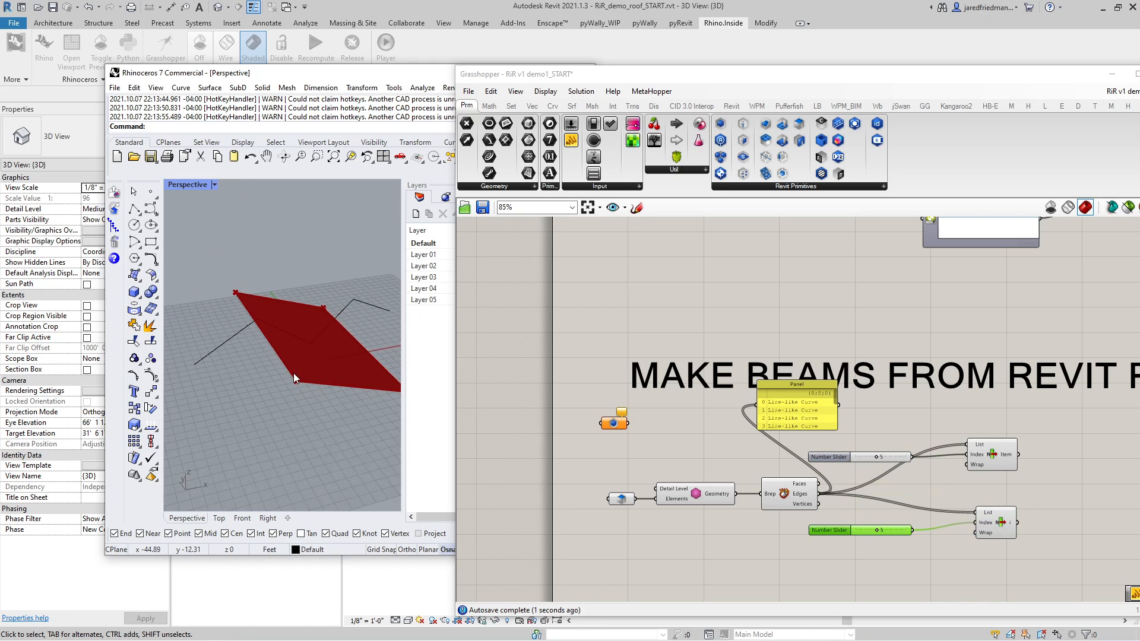
right_click_drag(295, 378, 244, 393)
scroll(380, 431, "up", 6)
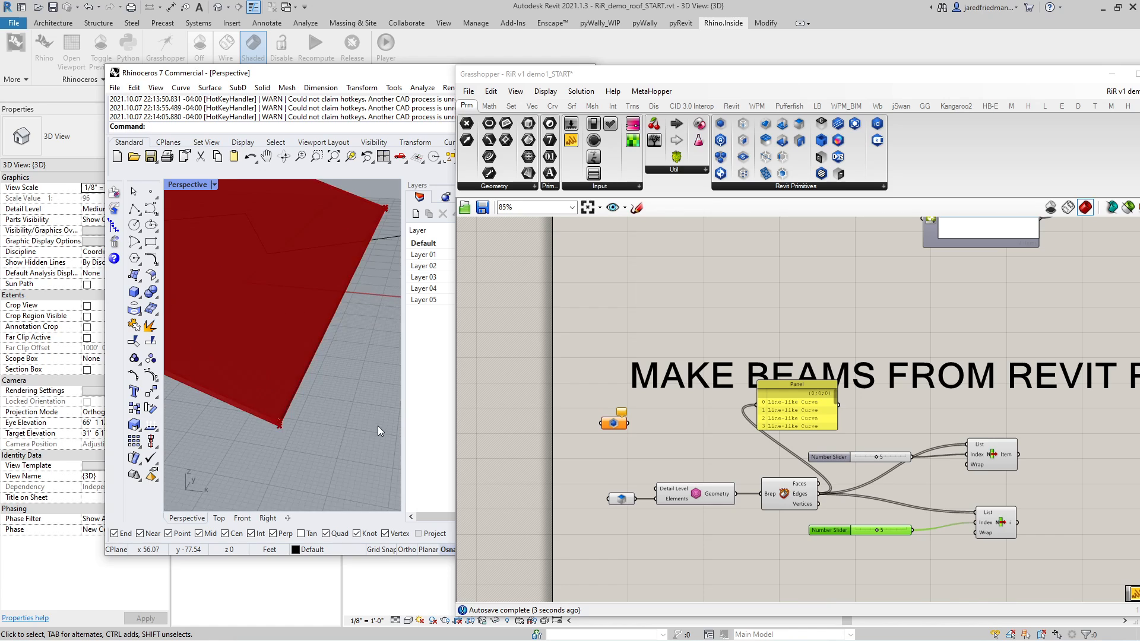
right_click_drag(378, 426, 277, 411)
right_click_drag(194, 369, 235, 397)
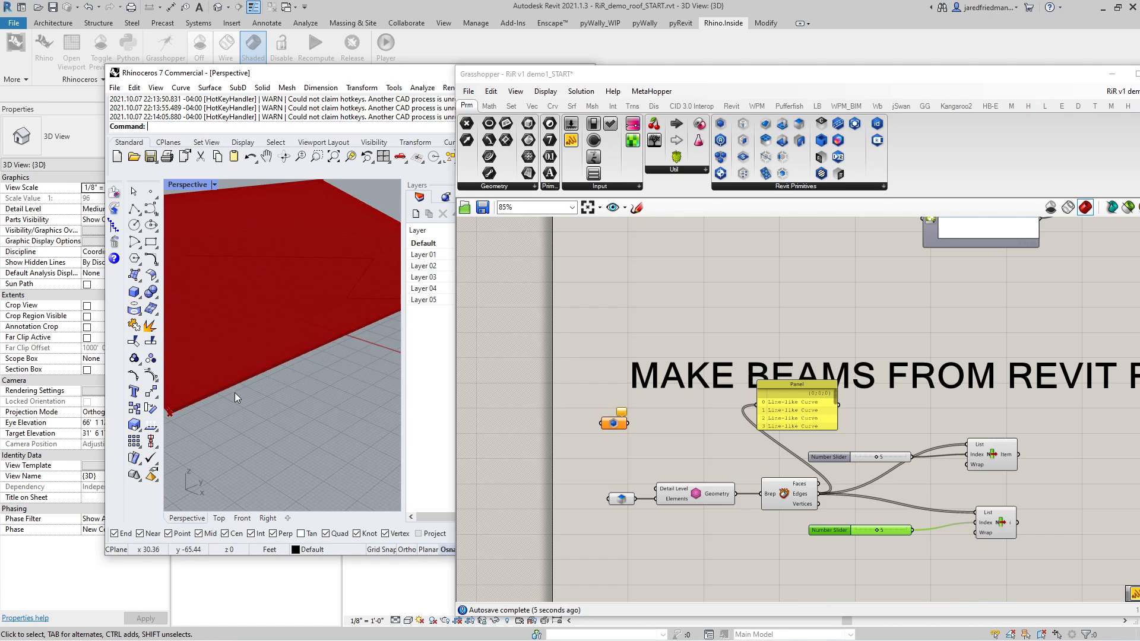
left_click(877, 529)
left_click_drag(876, 529, 885, 531)
left_click(989, 525)
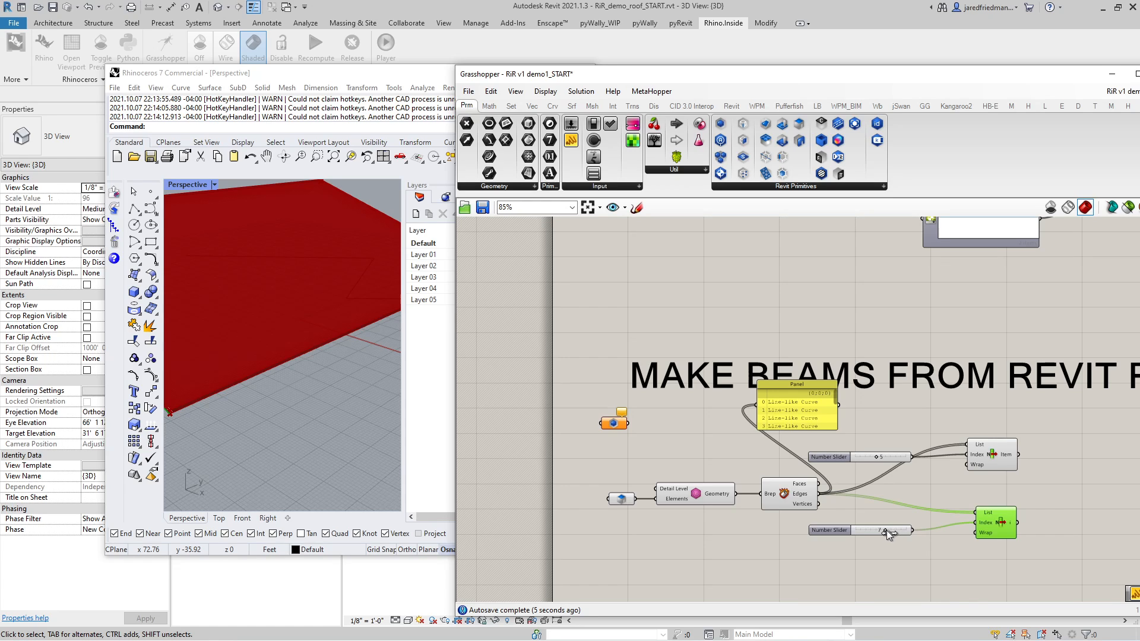
left_click_drag(886, 530, 890, 529)
left_click_drag(991, 523, 990, 527)
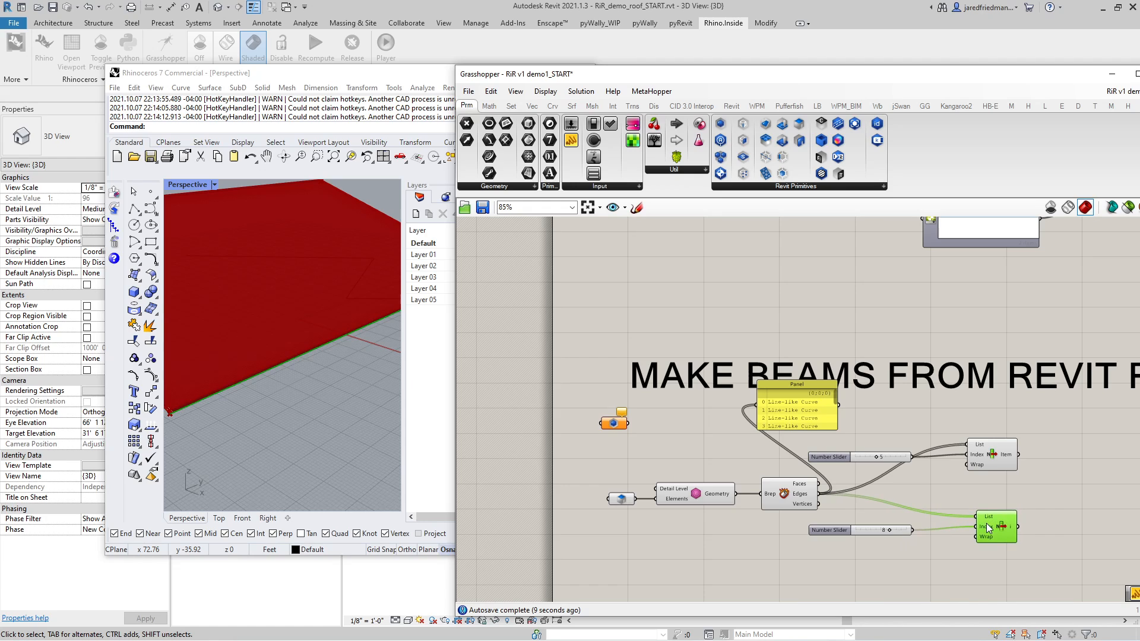
- Examine the highlighted roof edge in Rhino close up and against the whole roof
left_click(254, 370)
scroll(252, 367, "up", 4)
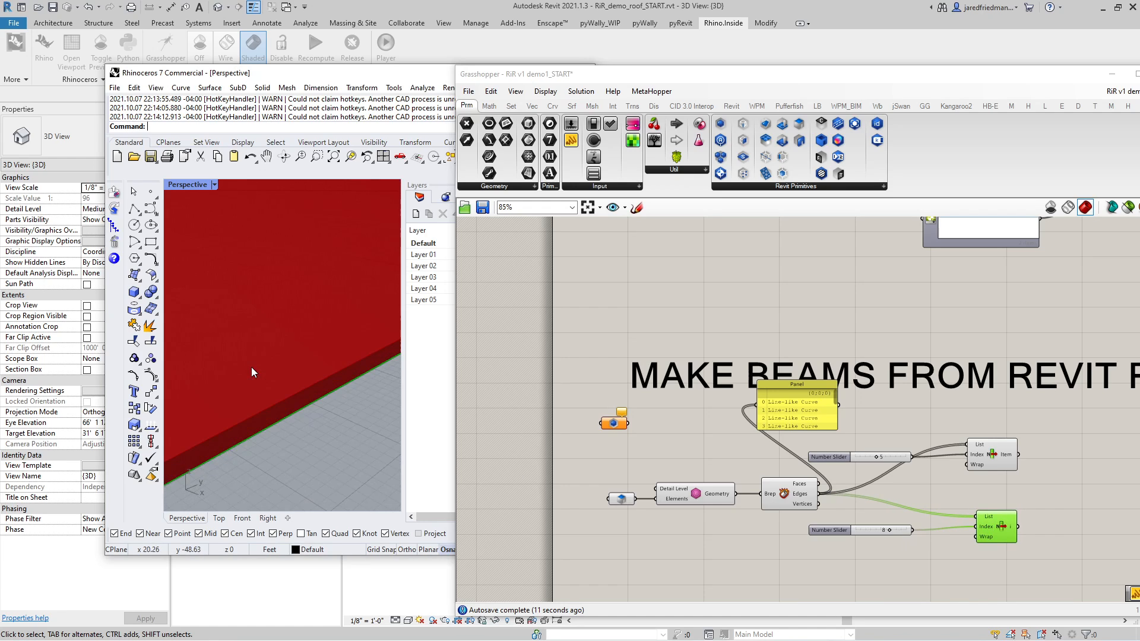
scroll(251, 367, "down", 5)
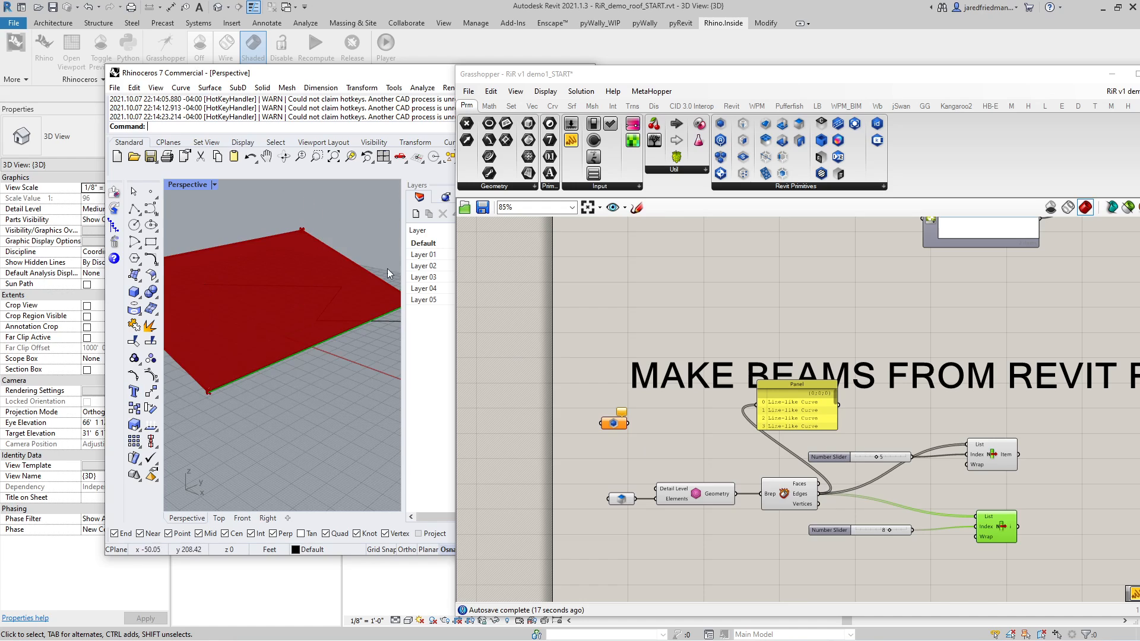
right_click_drag(293, 339, 294, 310)
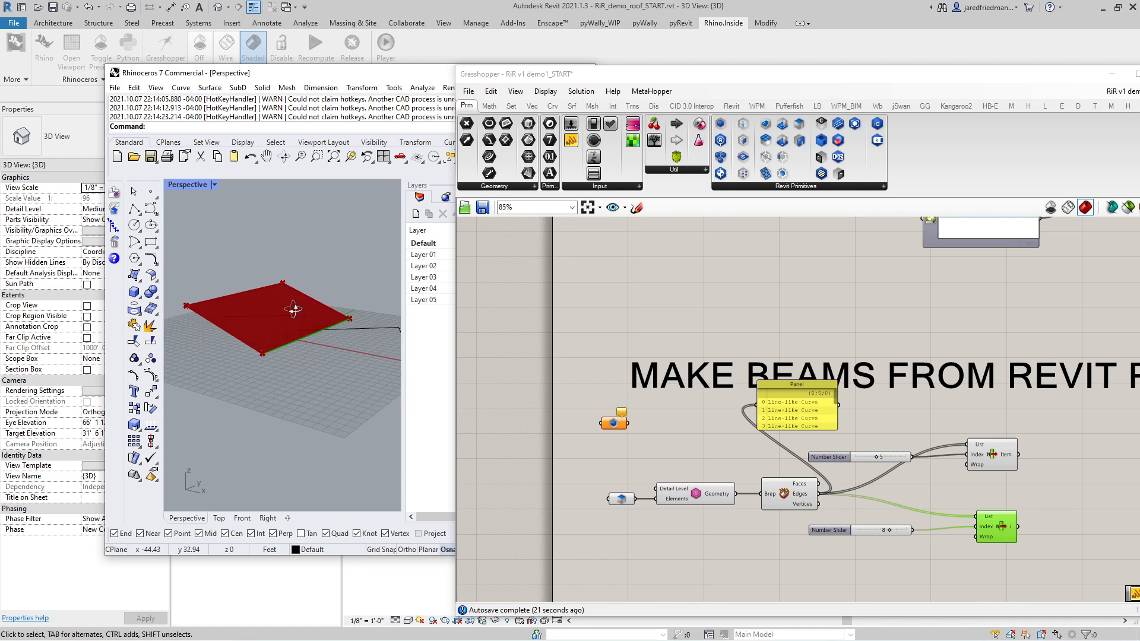
- Add a Divide Curve component beyond the upper List Item and connect the List Item output to its Curve input
scroll(700, 433, "down", 3)
scroll(875, 439, "up", 3)
left_click(809, 474)
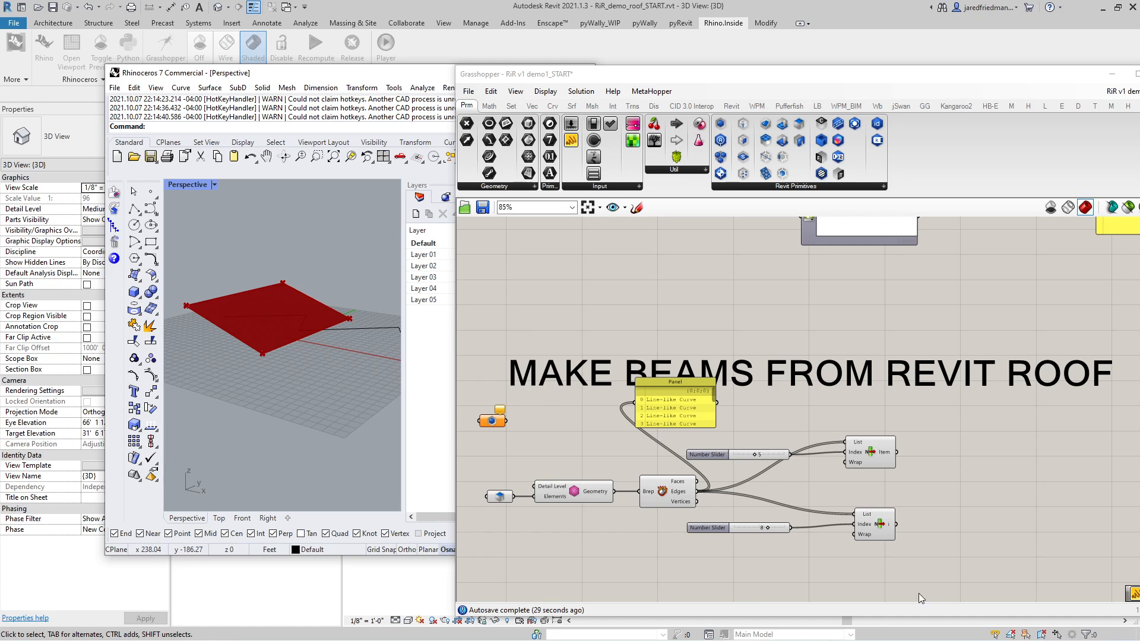
double_click(975, 462)
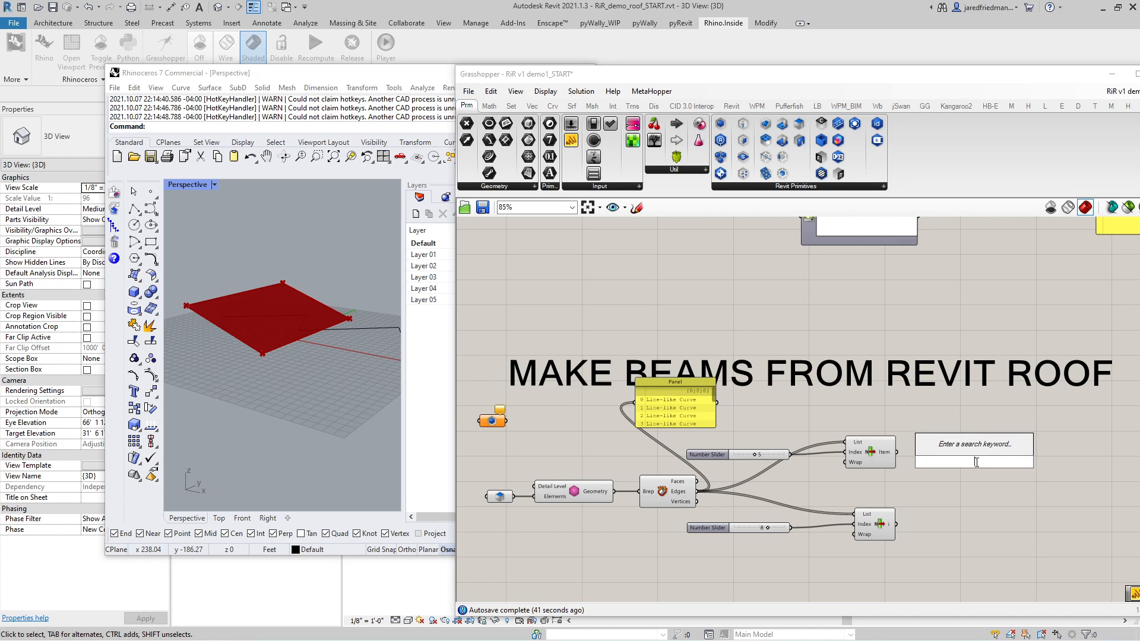
type("divide")
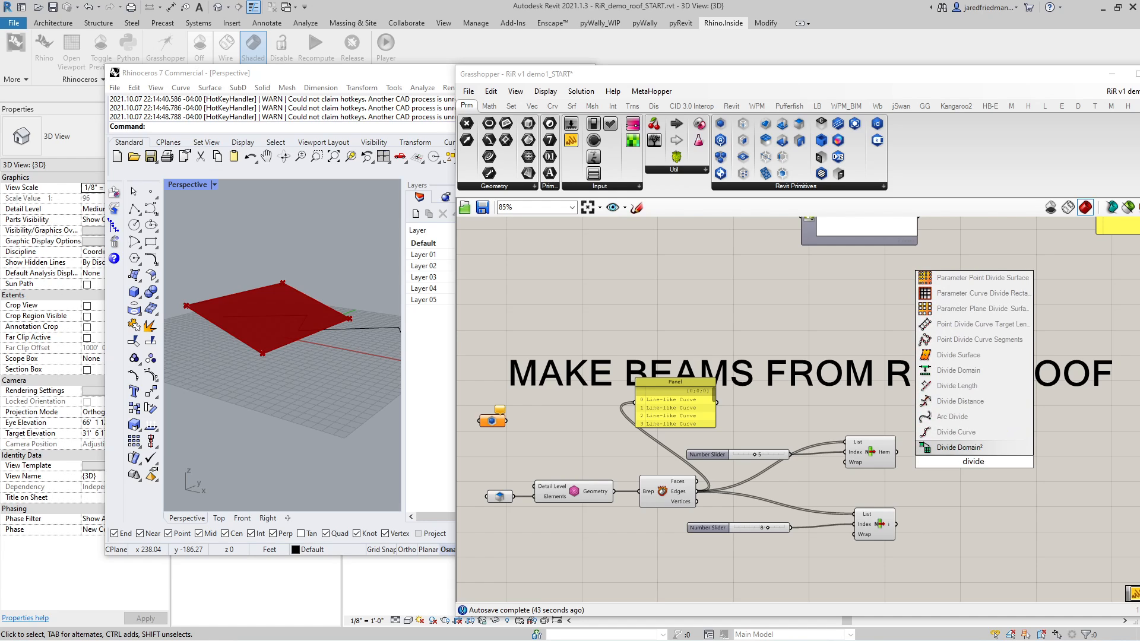
left_click(988, 432)
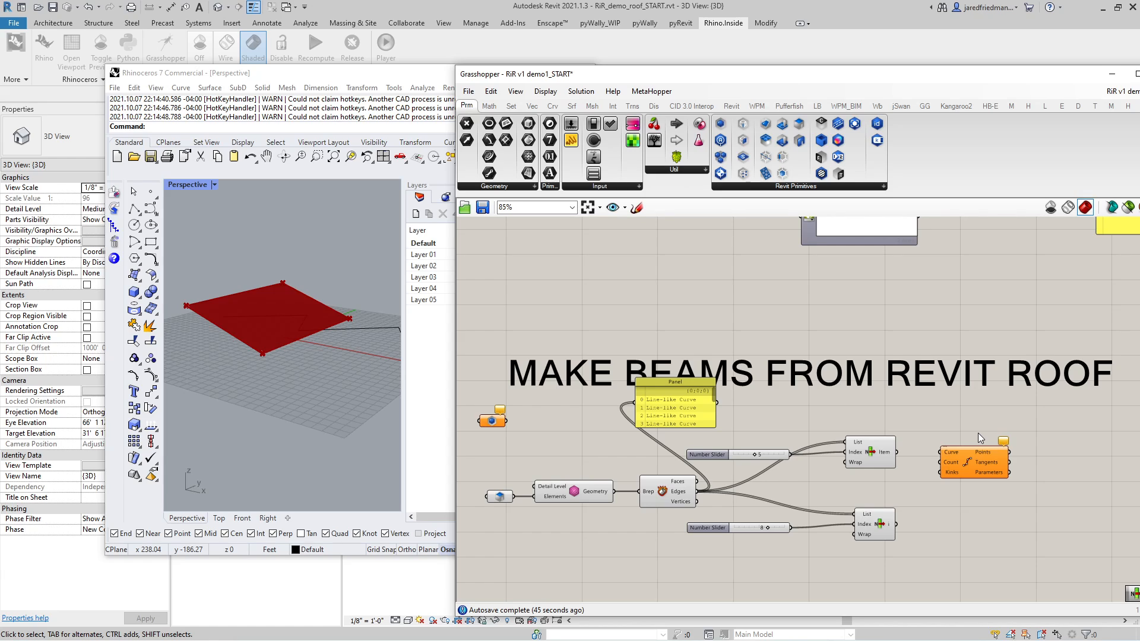
left_click_drag(989, 461, 996, 478)
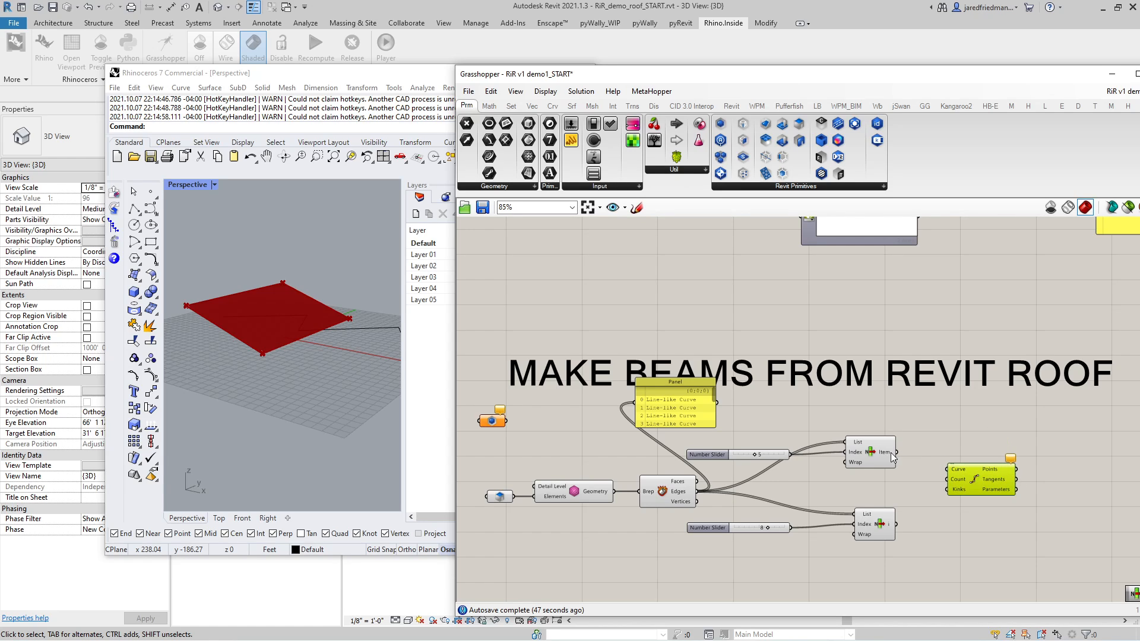
left_click_drag(897, 452, 947, 469)
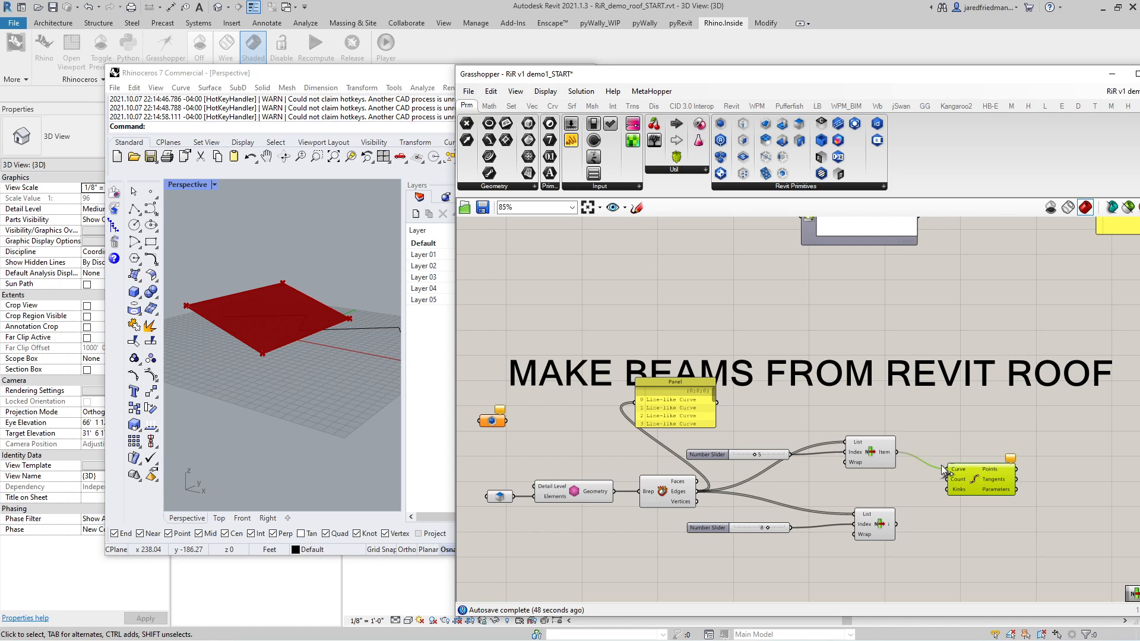
- Create a number slider set to 20 and connect it to Divide Curve's Count input
double_click(867, 486)
type("2")
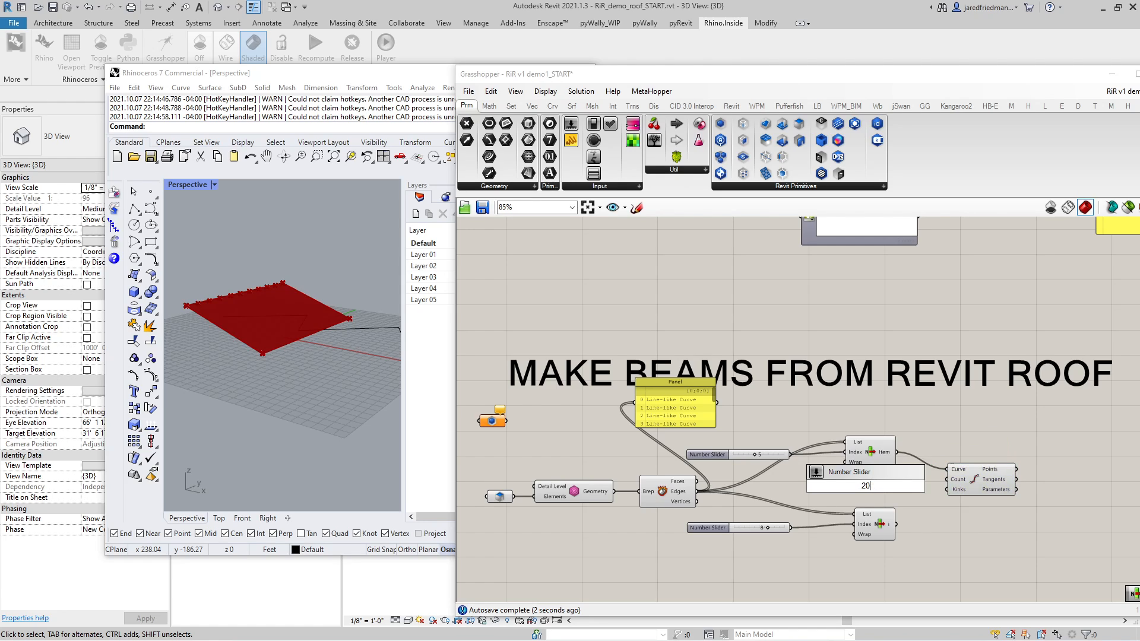
type("0")
key("Return")
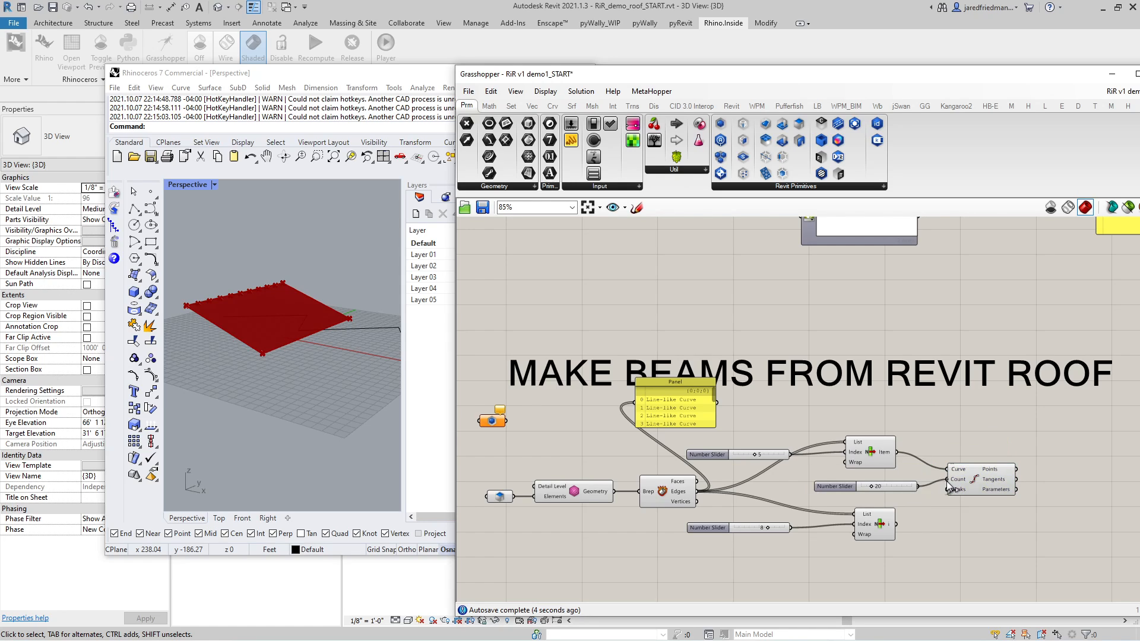
- Duplicate Divide Curve below the original and feed its Curve input from the lower List Item, checking each component's highlighted points in Rhino
left_click_drag(984, 485, 998, 542)
key("ctrl+c")
key("ctrl+v")
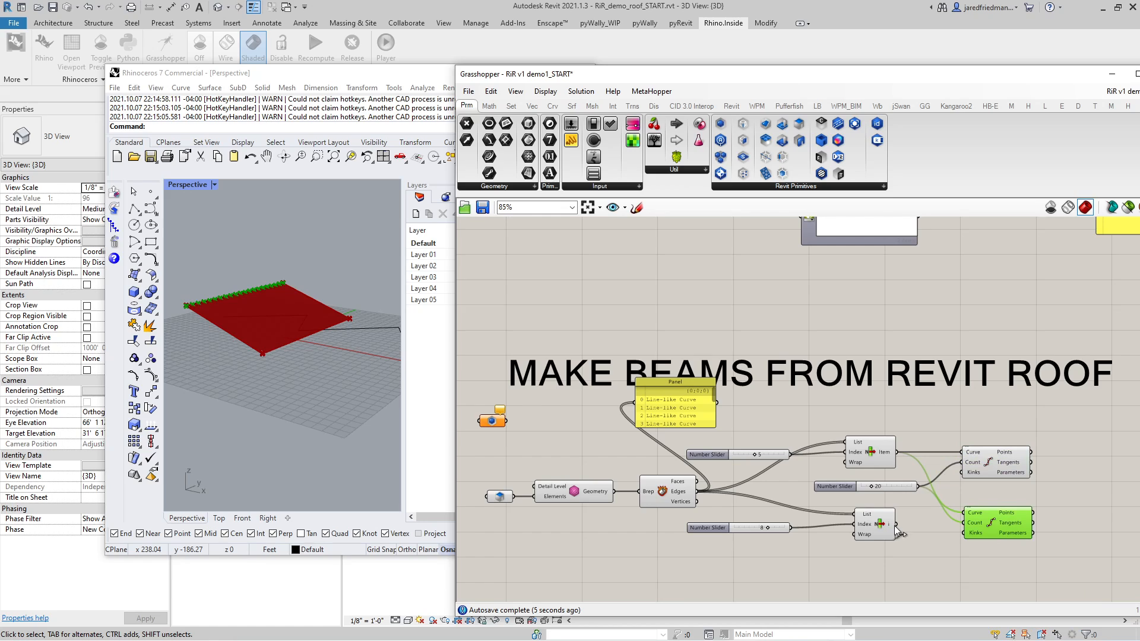
left_click_drag(895, 524, 967, 512)
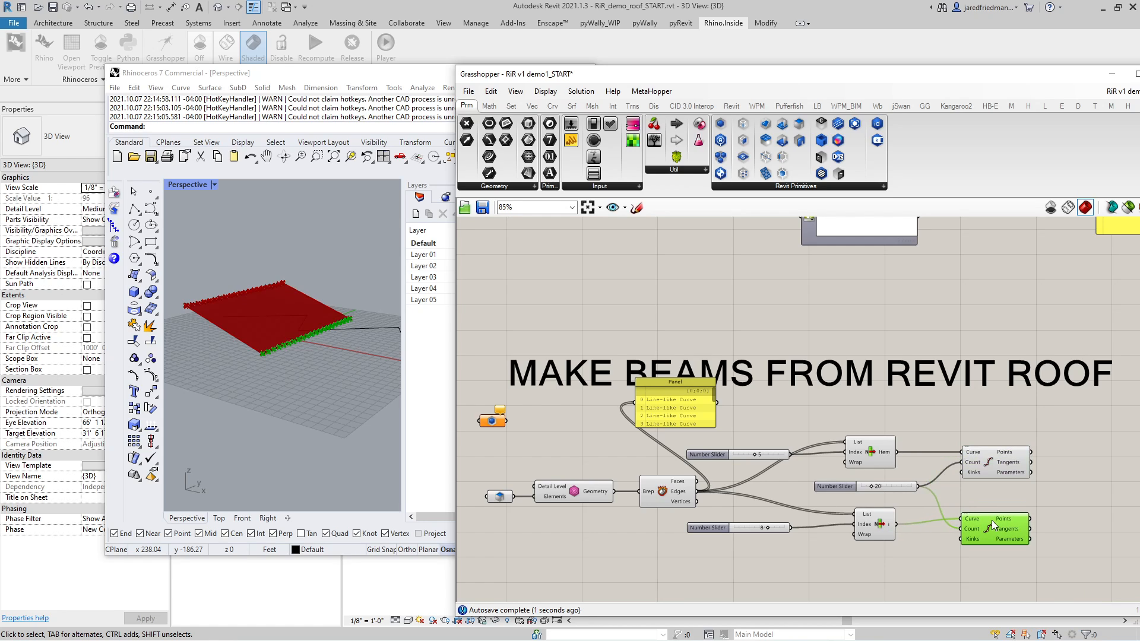
left_click(989, 462)
left_click(989, 521)
left_click(989, 470)
- Add a Line component, connecting the upper Divide Curve's Points to Start Point and the lower one's Points to End Point
scroll(967, 470, "down", 3)
scroll(1053, 479, "up", 3)
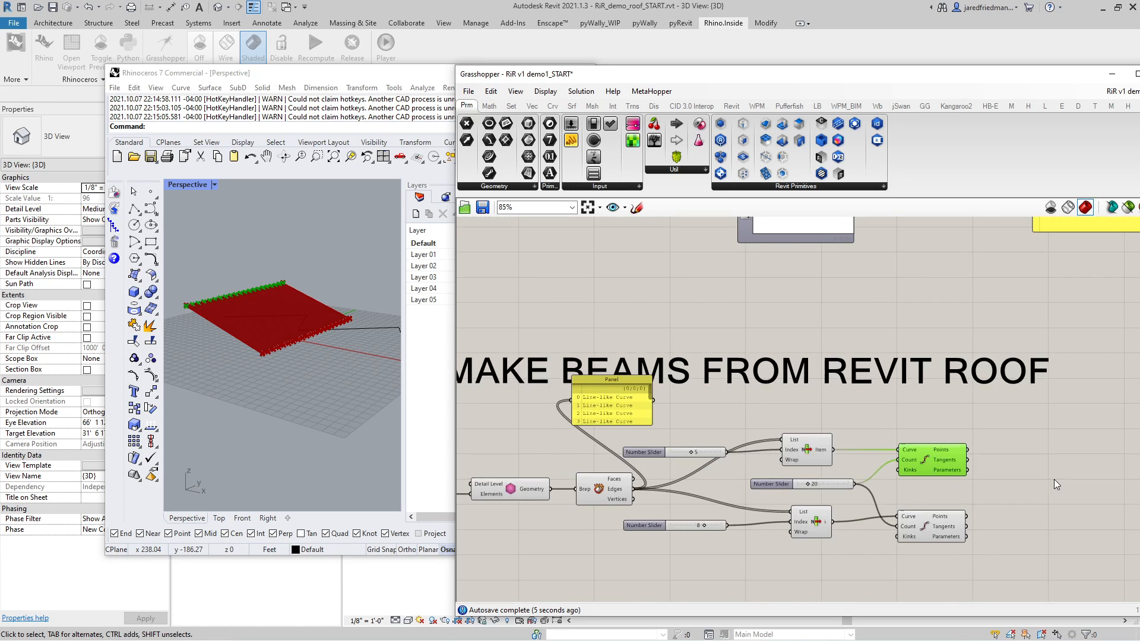
double_click(901, 462)
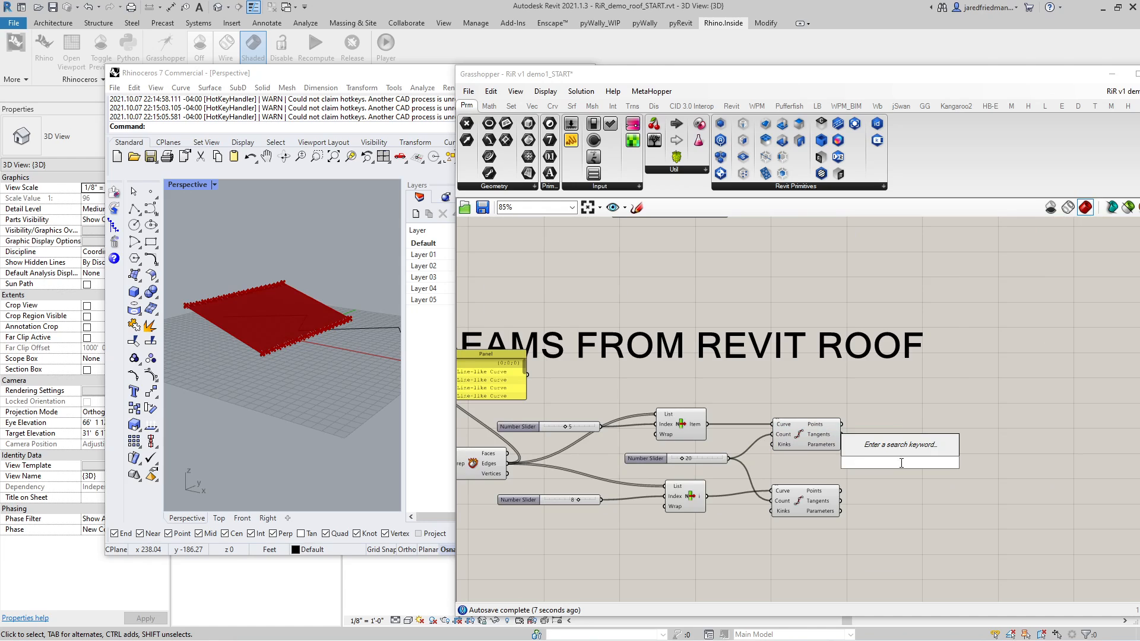
type("line")
key("Return")
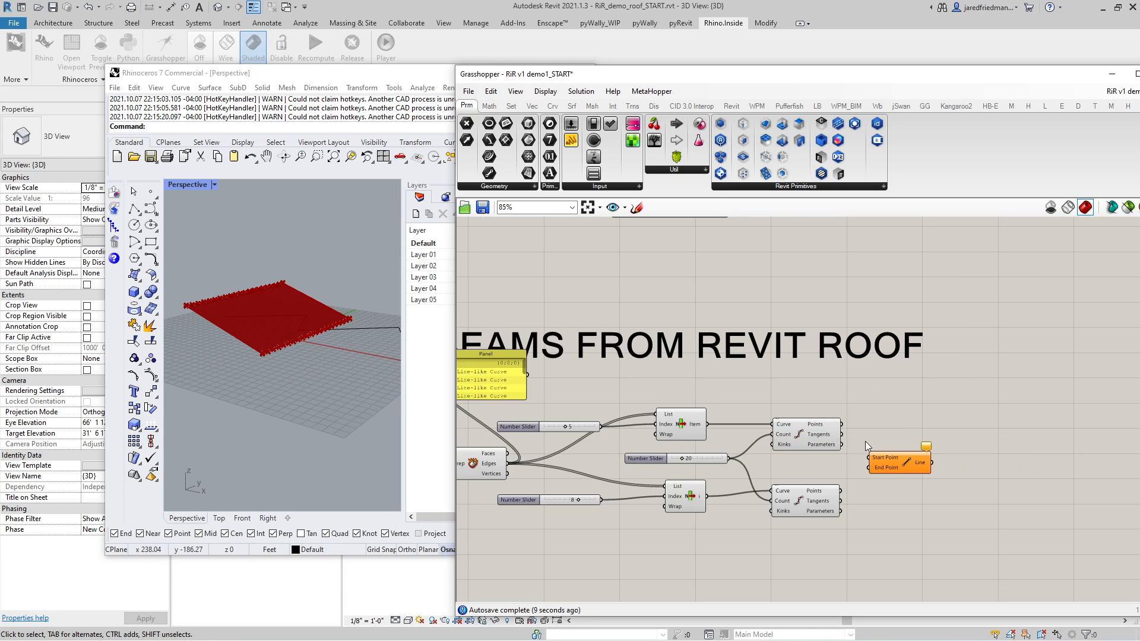
left_click_drag(841, 424, 868, 472)
left_click(893, 464)
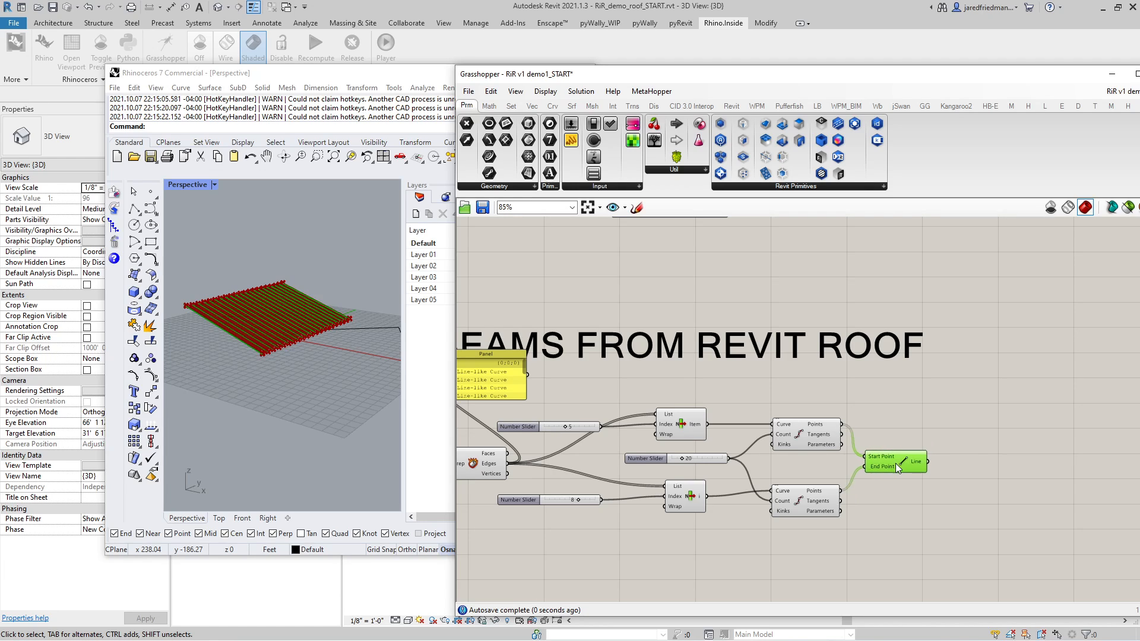
- Examine the lines spanning the roof in Rhino and the group of Grasshopper components that generates them
left_click(368, 355)
scroll(272, 347, "down", 6)
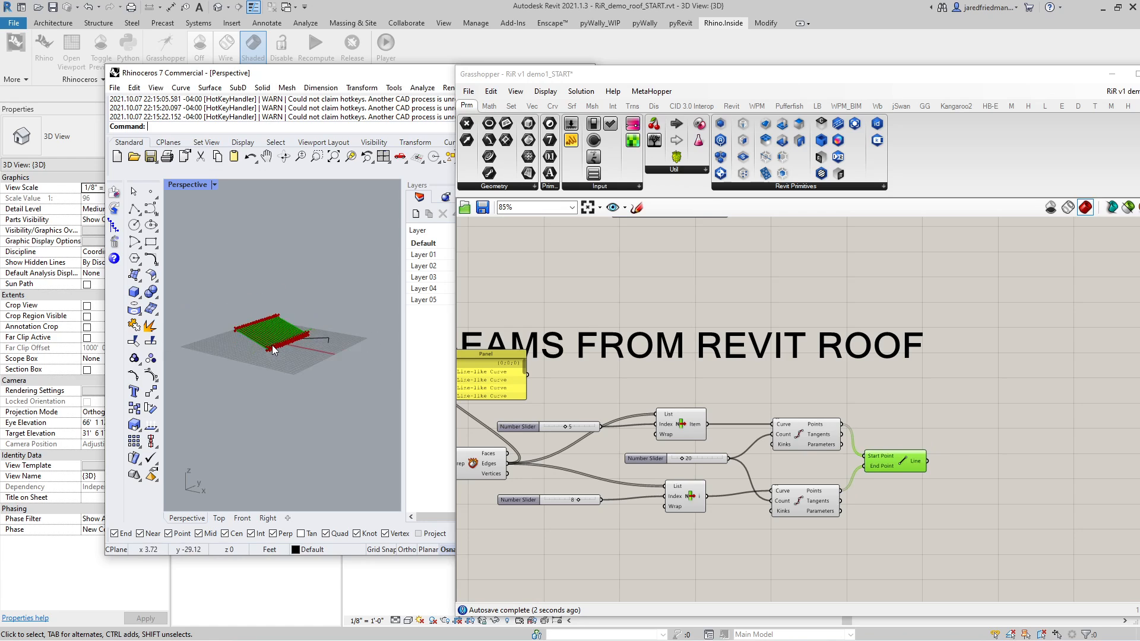
scroll(255, 338, "up", 11)
right_click_drag(235, 330, 212, 406)
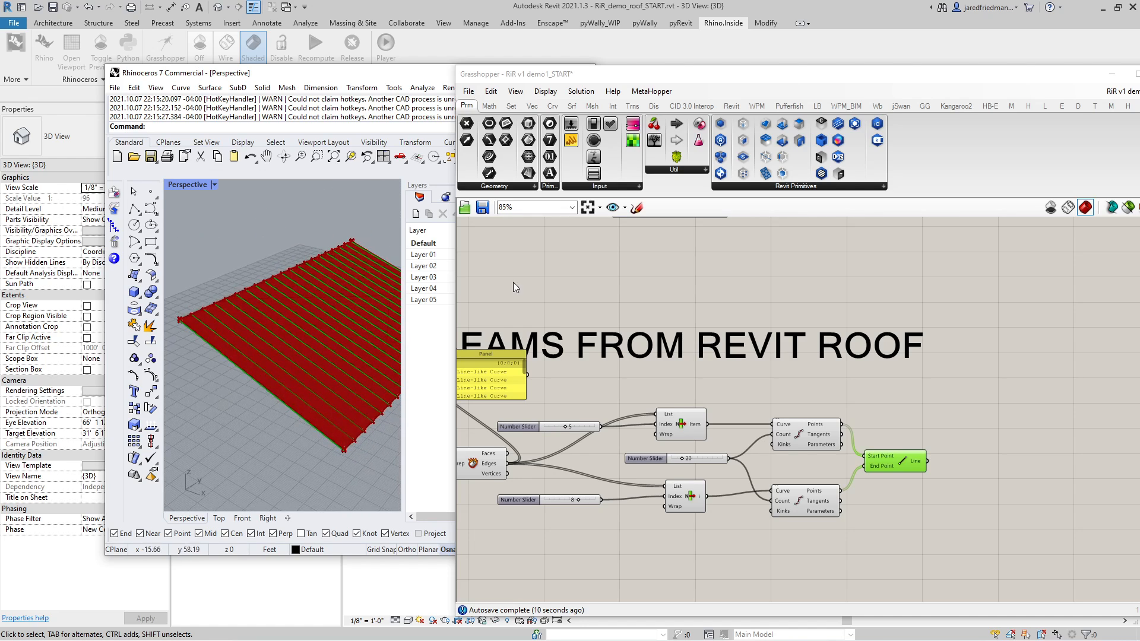
scroll(804, 364, "down", 2)
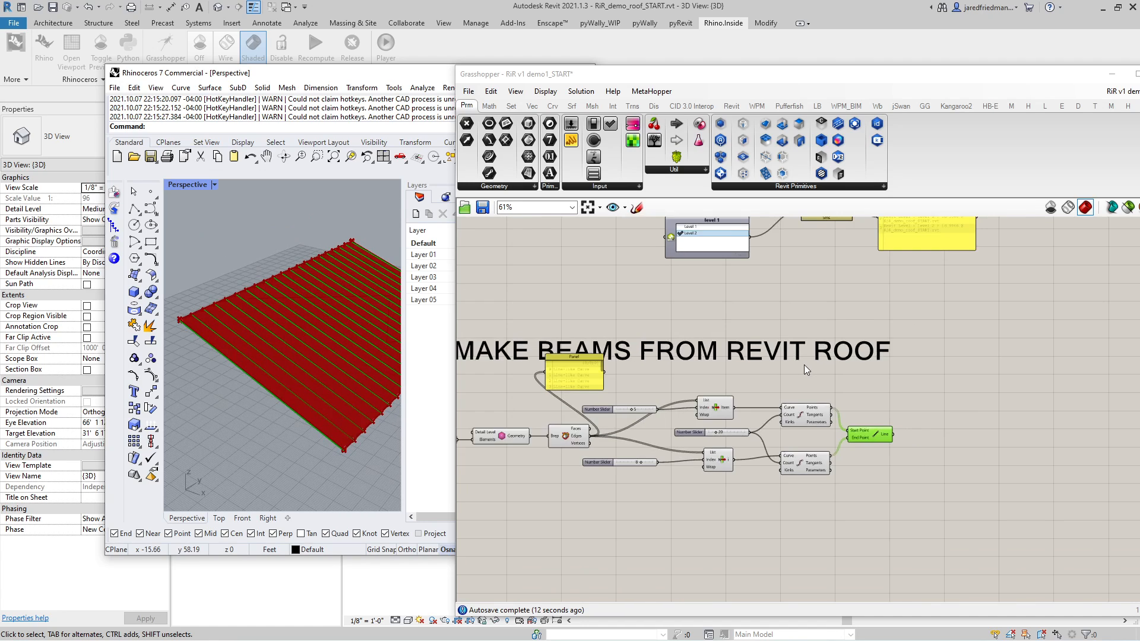
scroll(763, 379, "down", 2)
scroll(624, 415, "up", 4)
scroll(624, 415, "down", 2)
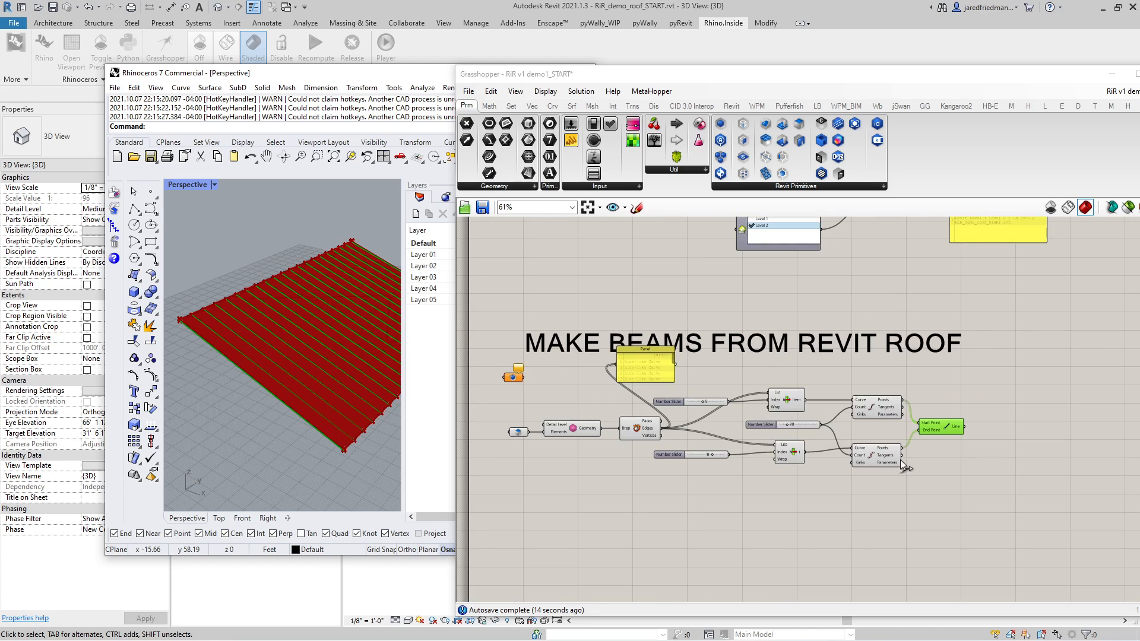
left_click_drag(990, 478, 633, 384)
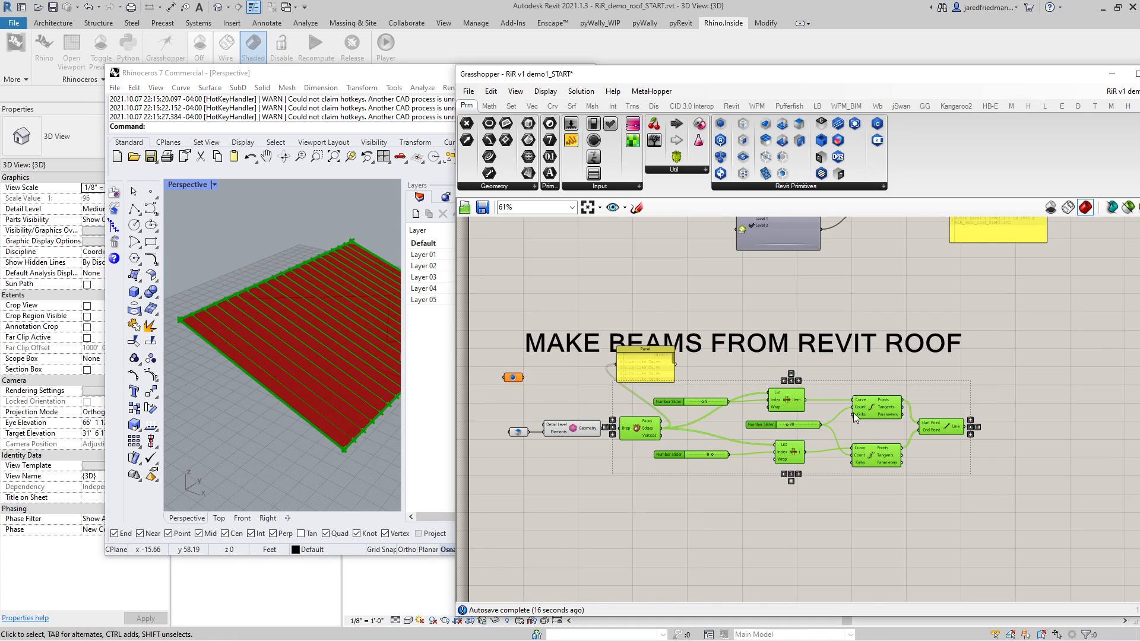
left_click(585, 454)
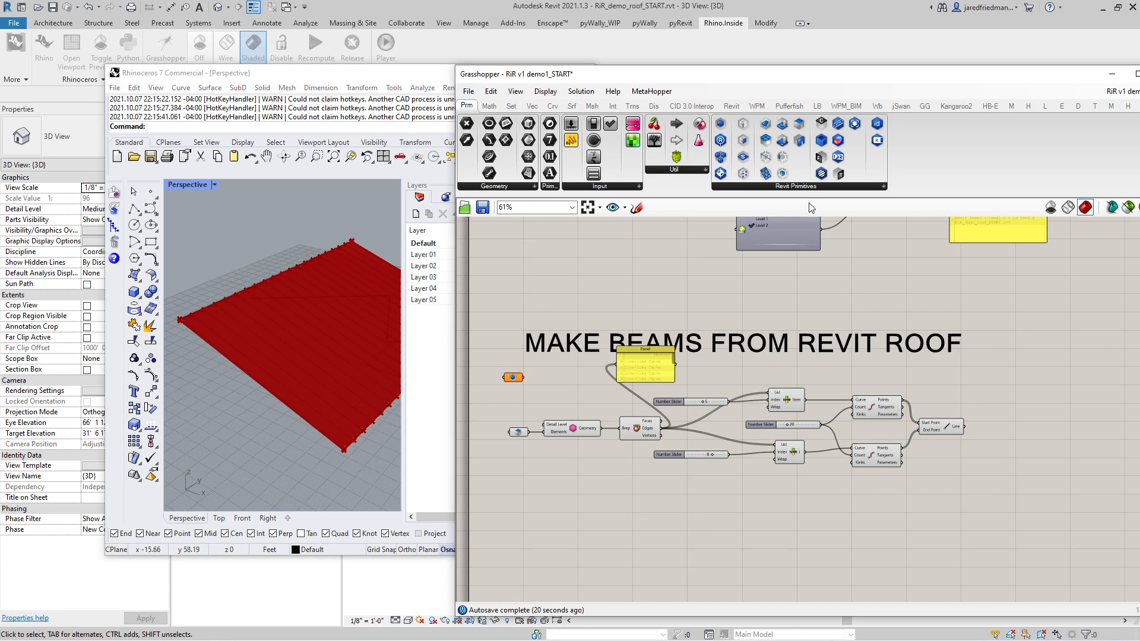
- Place an Add Beam component from the Revit Build components beyond Line, leaving space between them for its other inputs
left_click(732, 105)
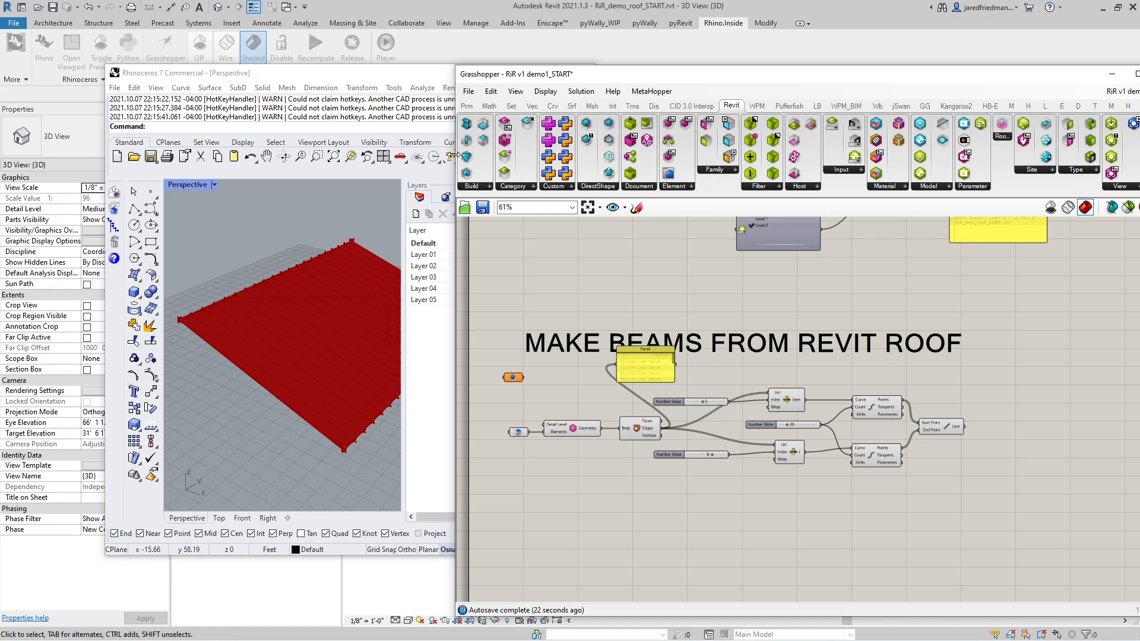
left_click(478, 185)
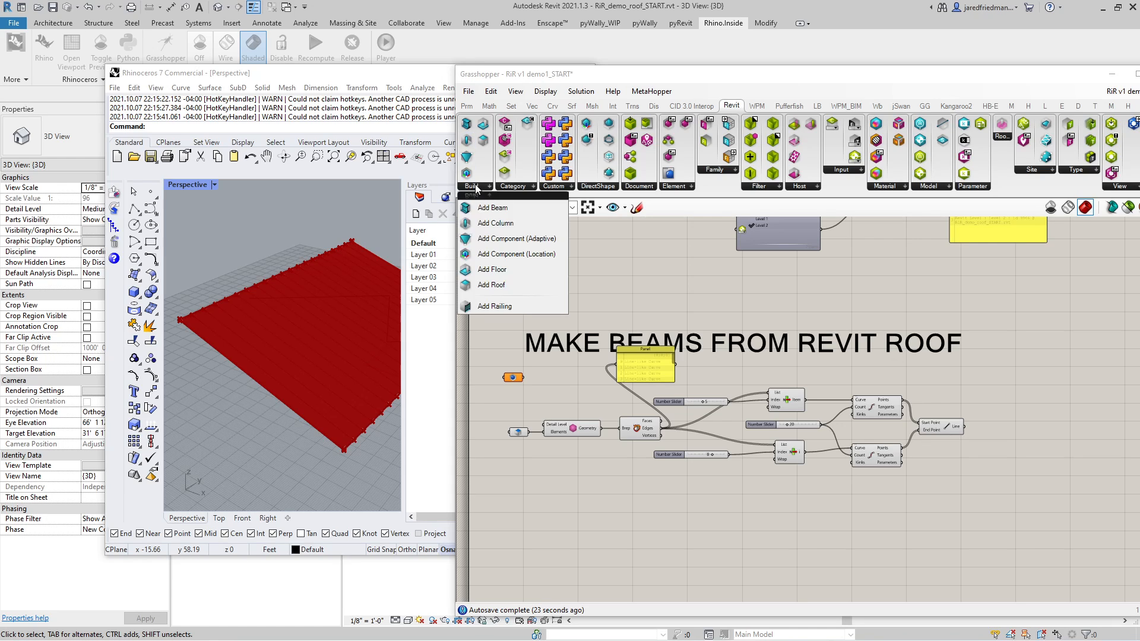
left_click(492, 209)
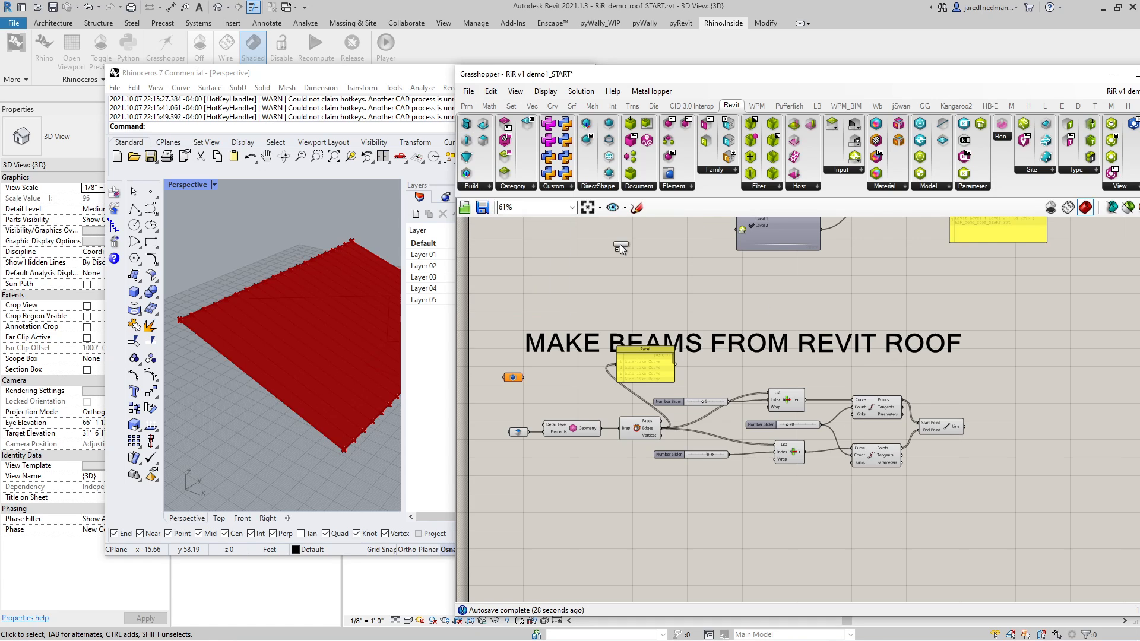
scroll(653, 347, "down", 3)
scroll(1059, 410, "up", 3)
left_click(847, 401)
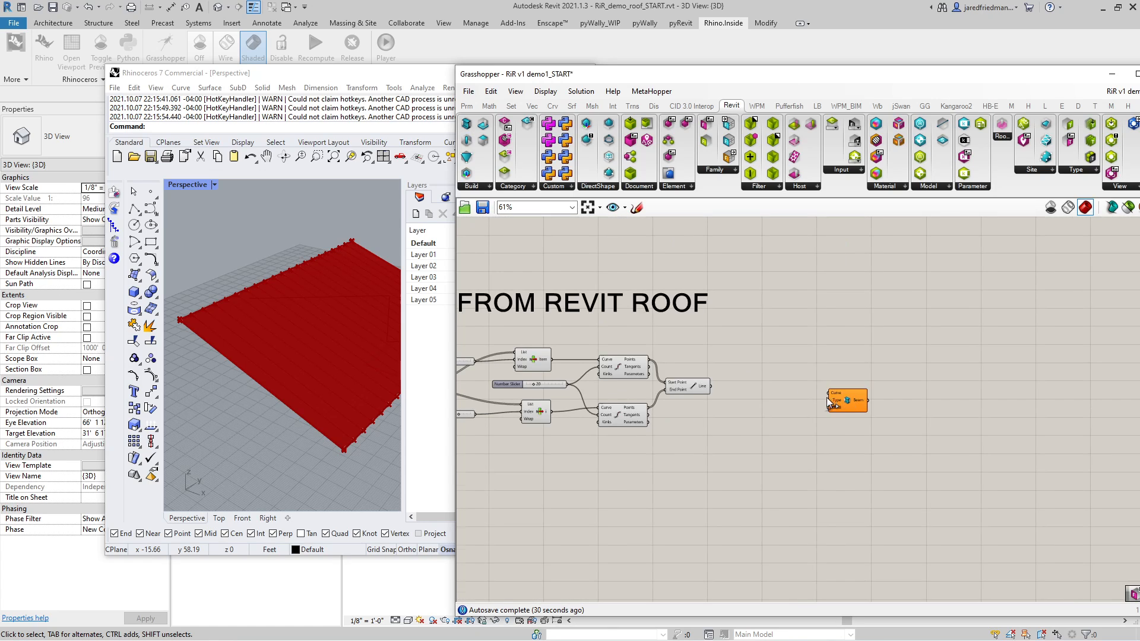
scroll(849, 398, "up", 4)
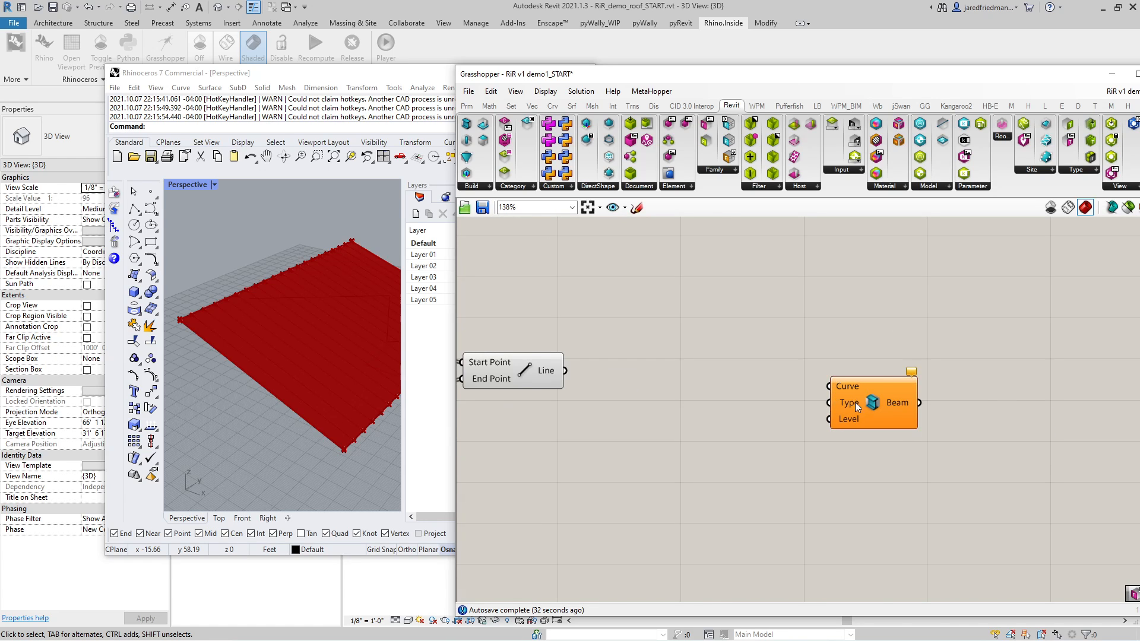
scroll(879, 373, "down", 3)
scroll(879, 373, "up", 2)
left_click_drag(871, 384, 847, 403)
scroll(825, 368, "down", 3)
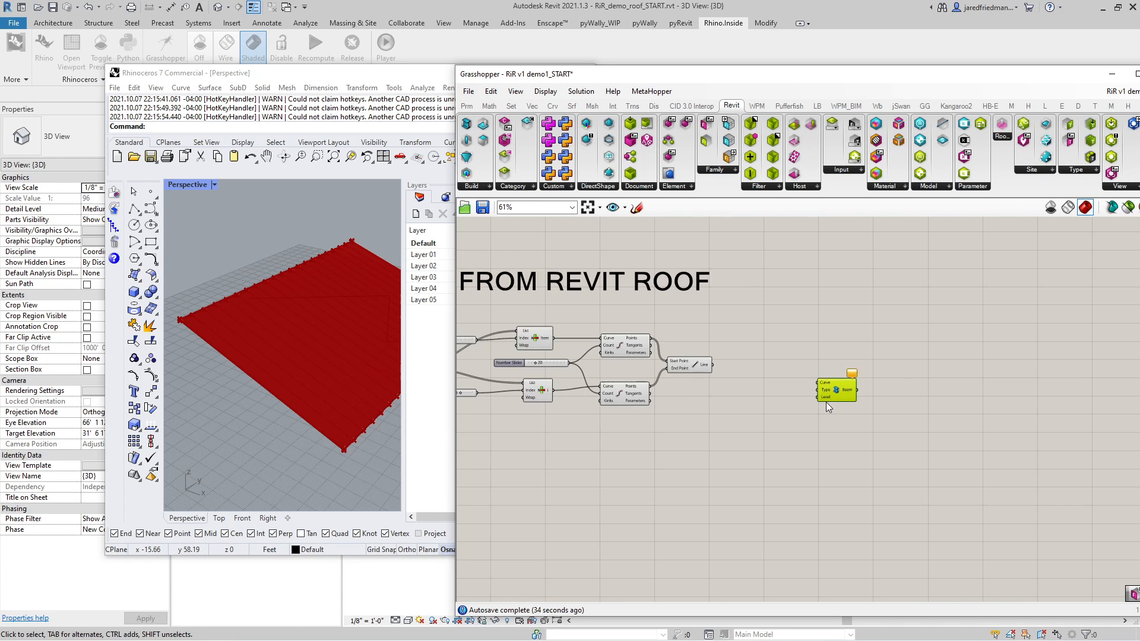
- Connect the Line output to Add Beam's Curve input
scroll(778, 312, "down", 3)
scroll(654, 259, "up", 4)
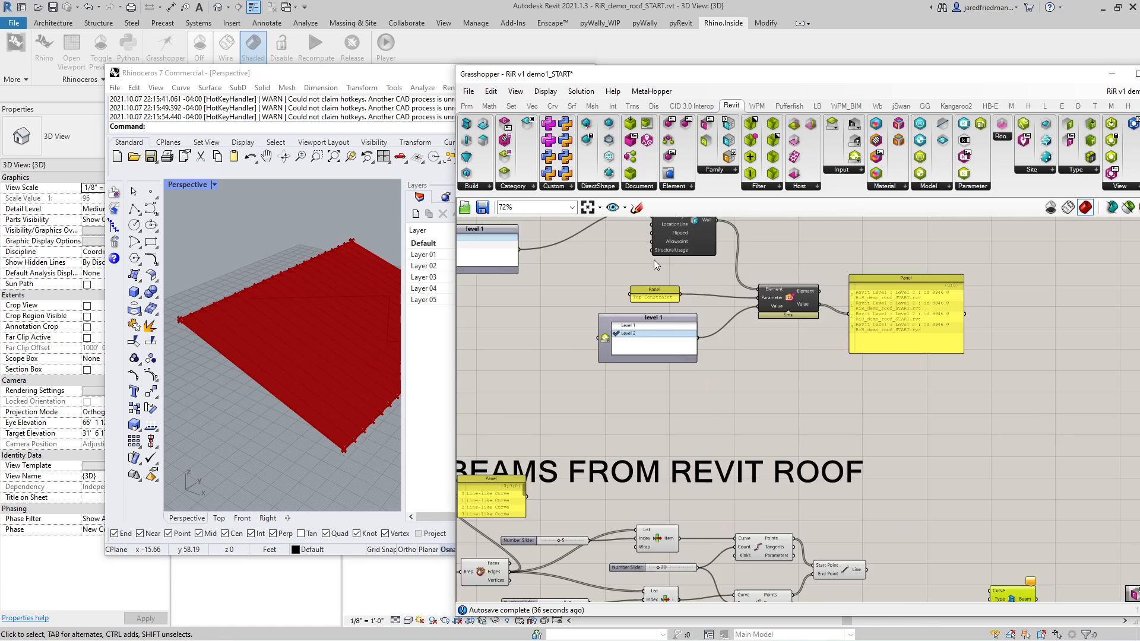
scroll(654, 259, "down", 3)
scroll(838, 387, "up", 6)
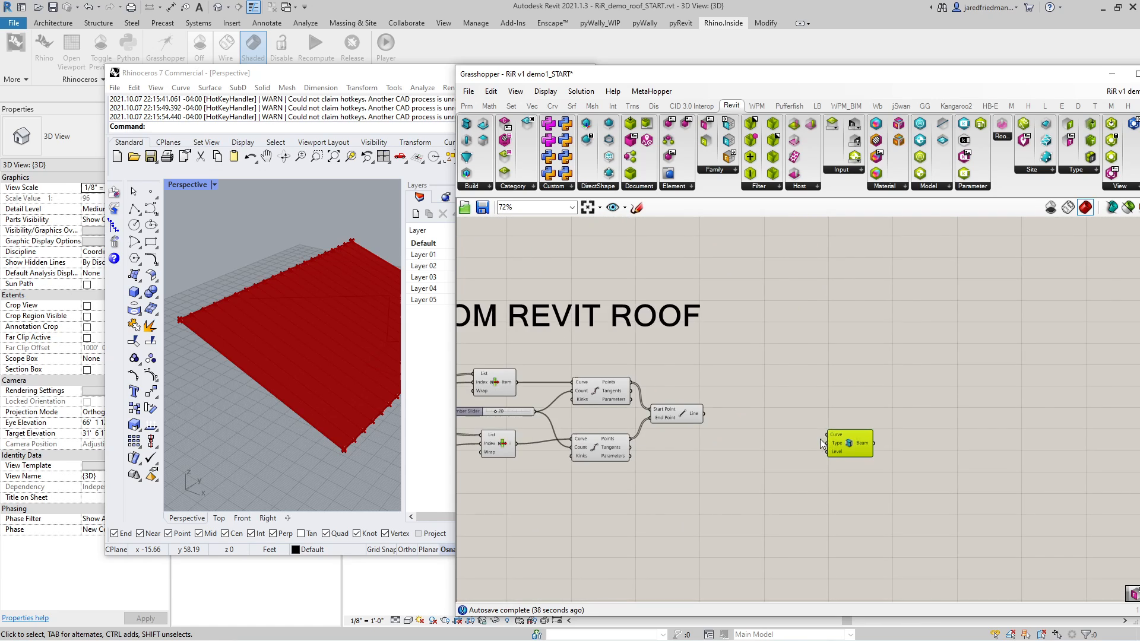
left_click(774, 437)
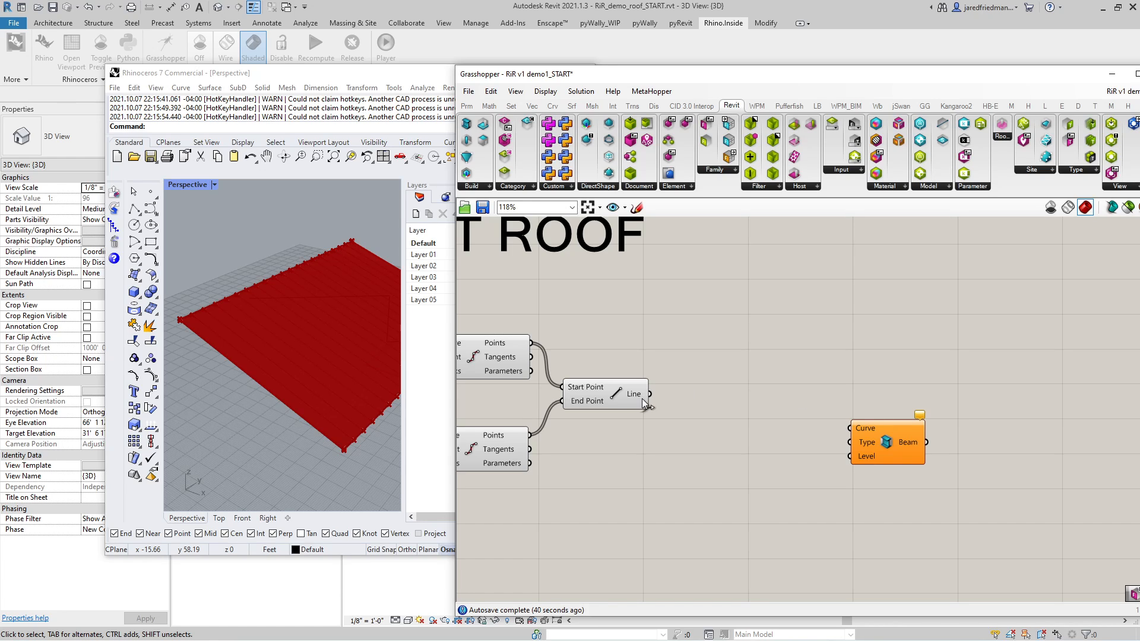
left_click_drag(651, 400, 849, 428)
- Copy the Basic Wall element type picker from the wall definition into the space between Line and Add Beam
scroll(897, 354, "down", 3)
scroll(855, 386, "up", 3)
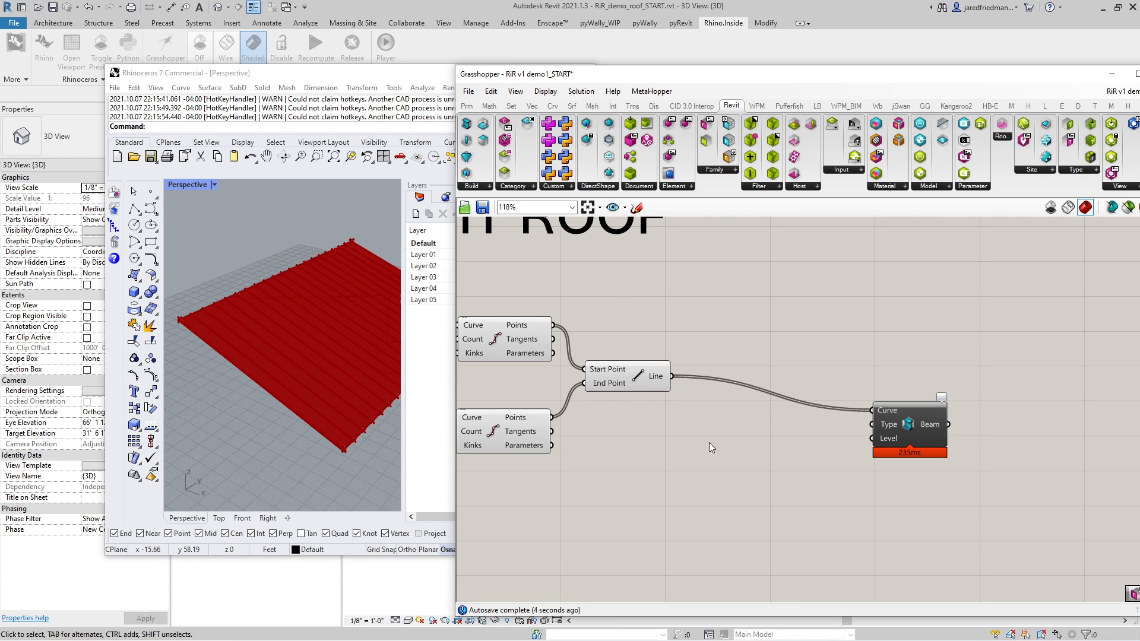
scroll(790, 411, "down", 5)
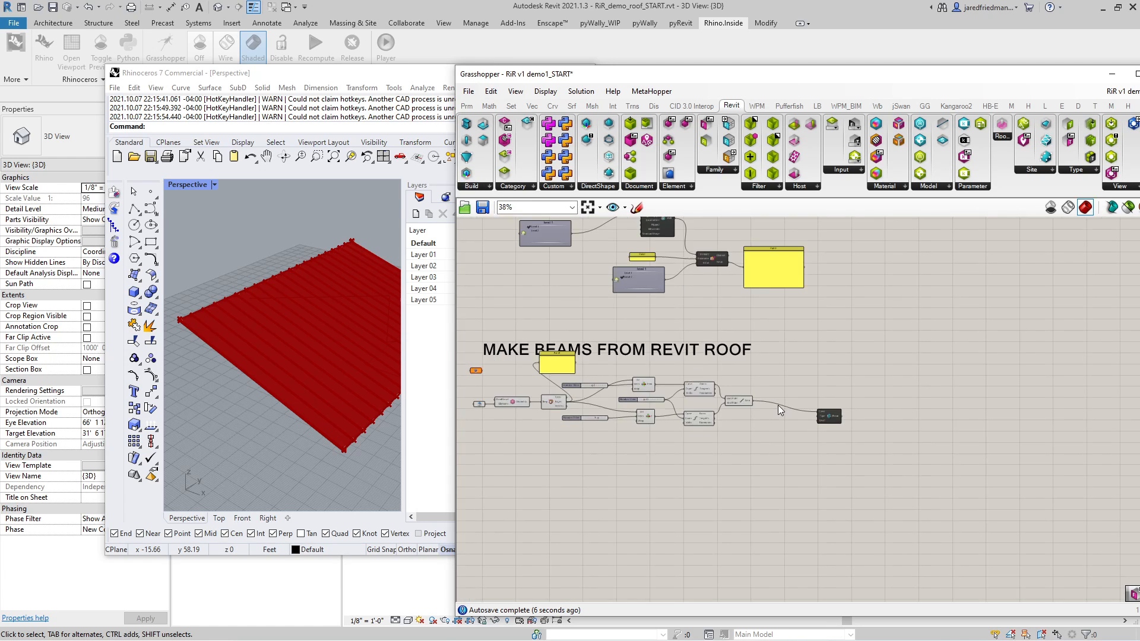
scroll(624, 273, "up", 3)
scroll(668, 359, "down", 2)
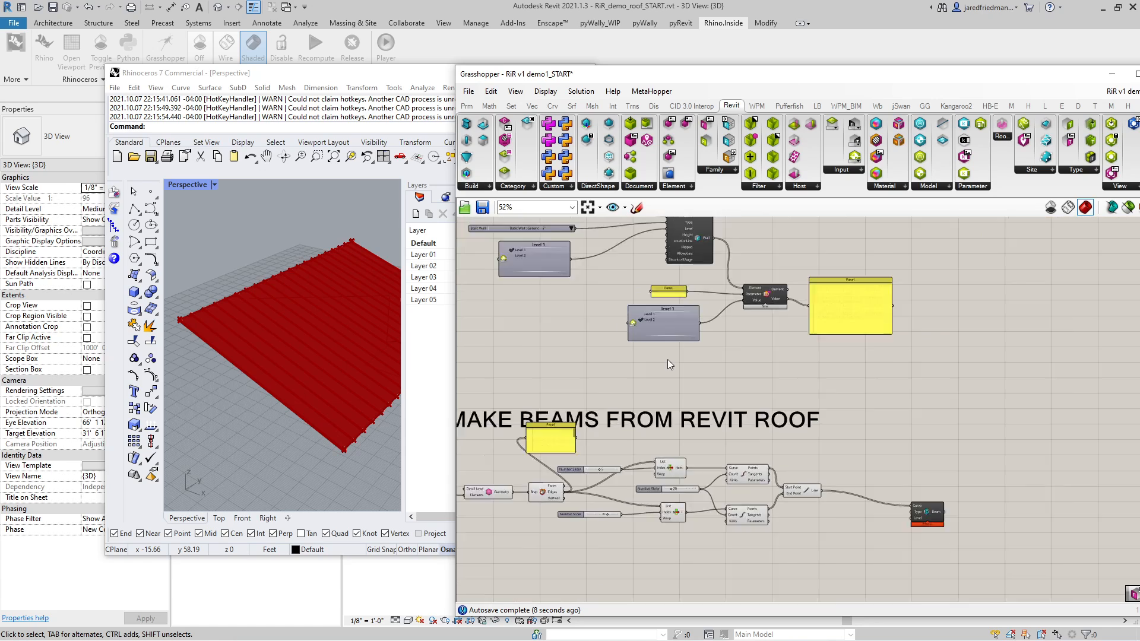
scroll(667, 359, "down", 2)
scroll(528, 286, "up", 4)
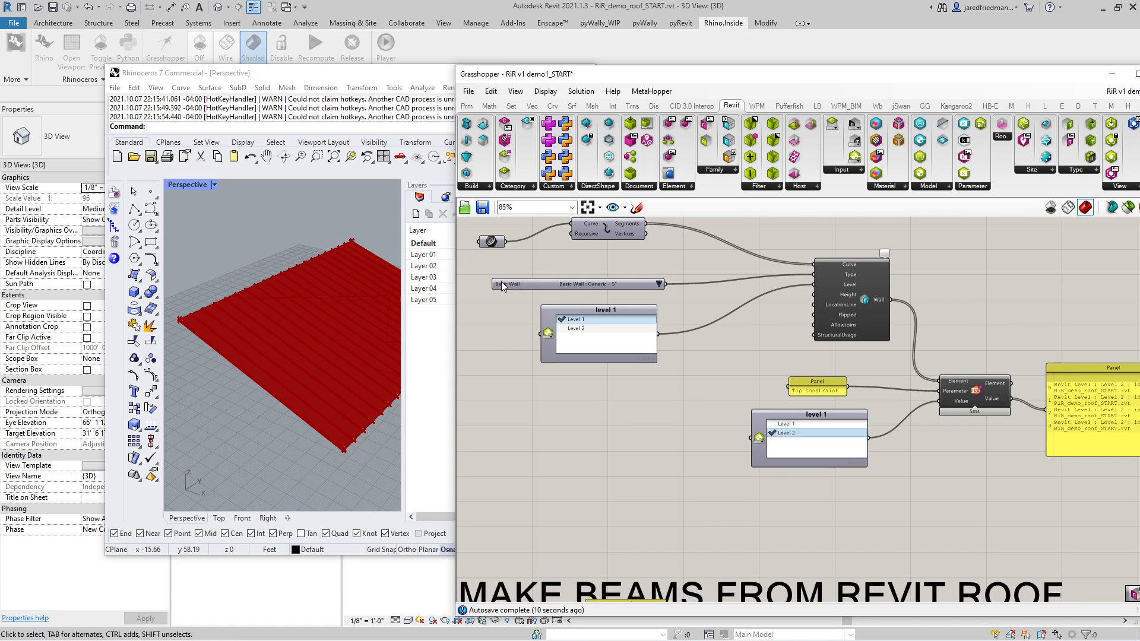
left_click_drag(502, 287, 747, 470, "alt")
scroll(572, 295, "down", 4)
scroll(725, 469, "up", 3)
scroll(740, 475, "up", 2)
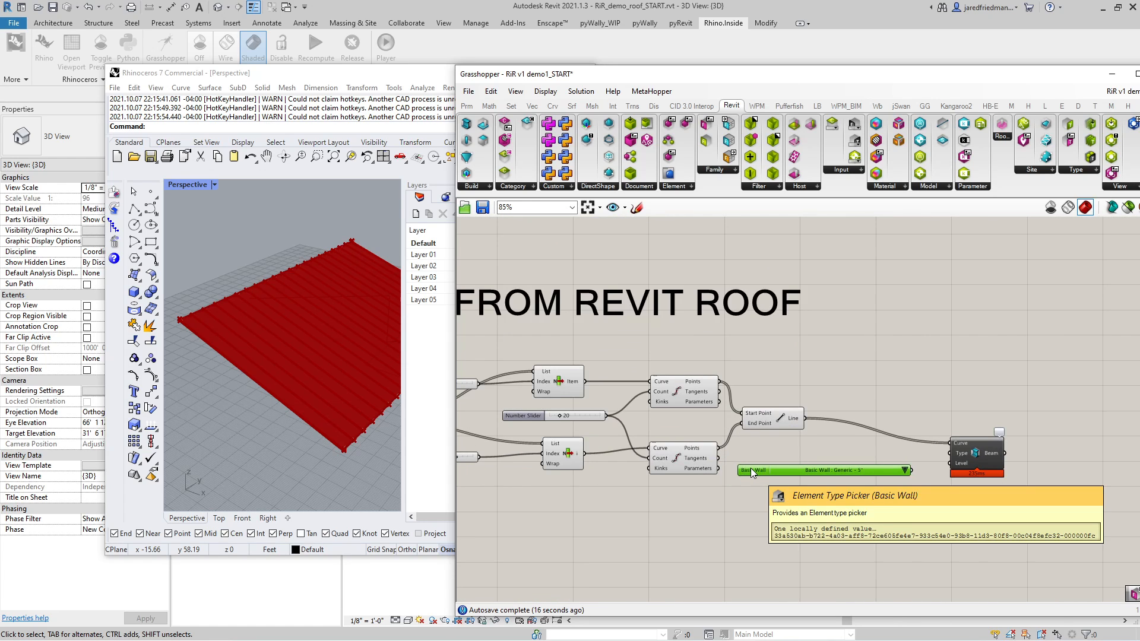
- Rename the copied Basic Wall type picker as W Shapes and reposition it just below the Line component
right_click(750, 467)
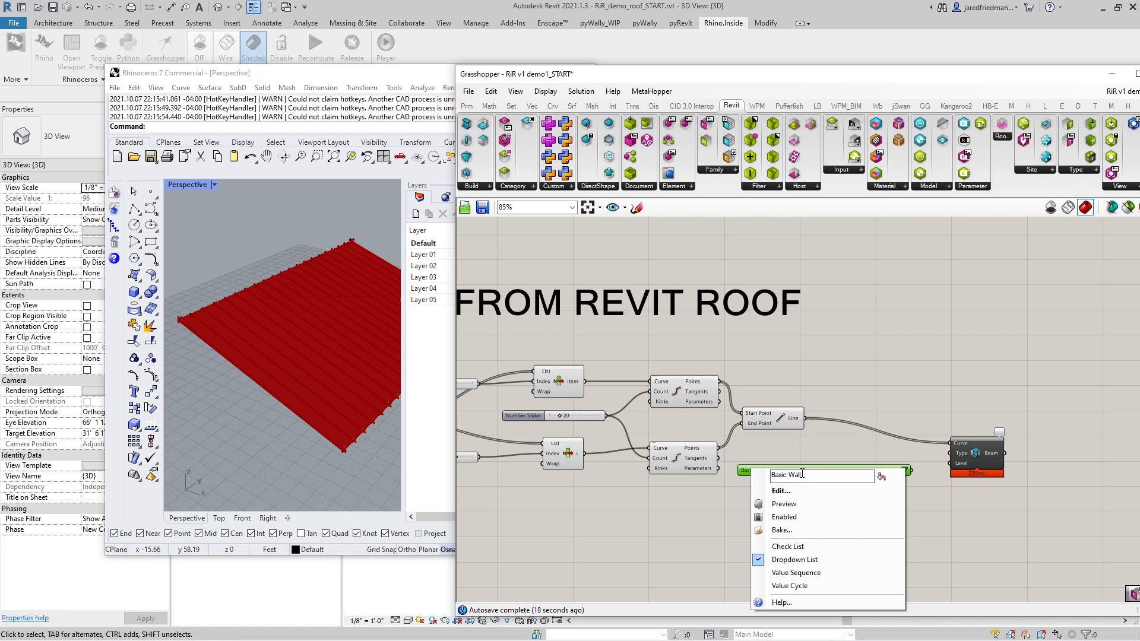
type("W ")
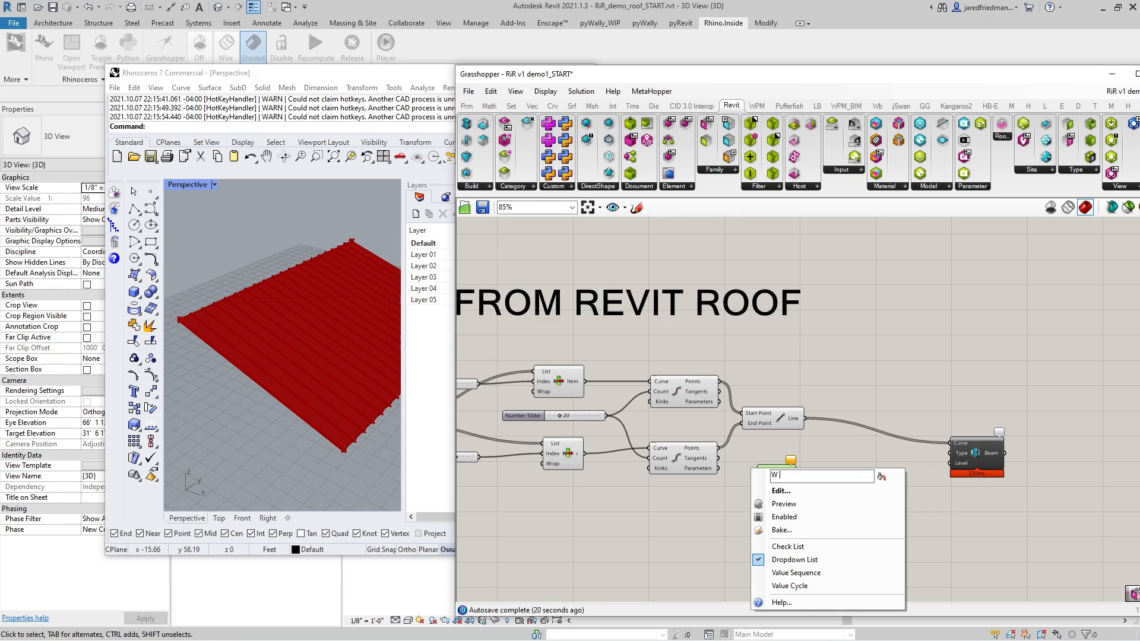
type("Shapes")
left_click(778, 461)
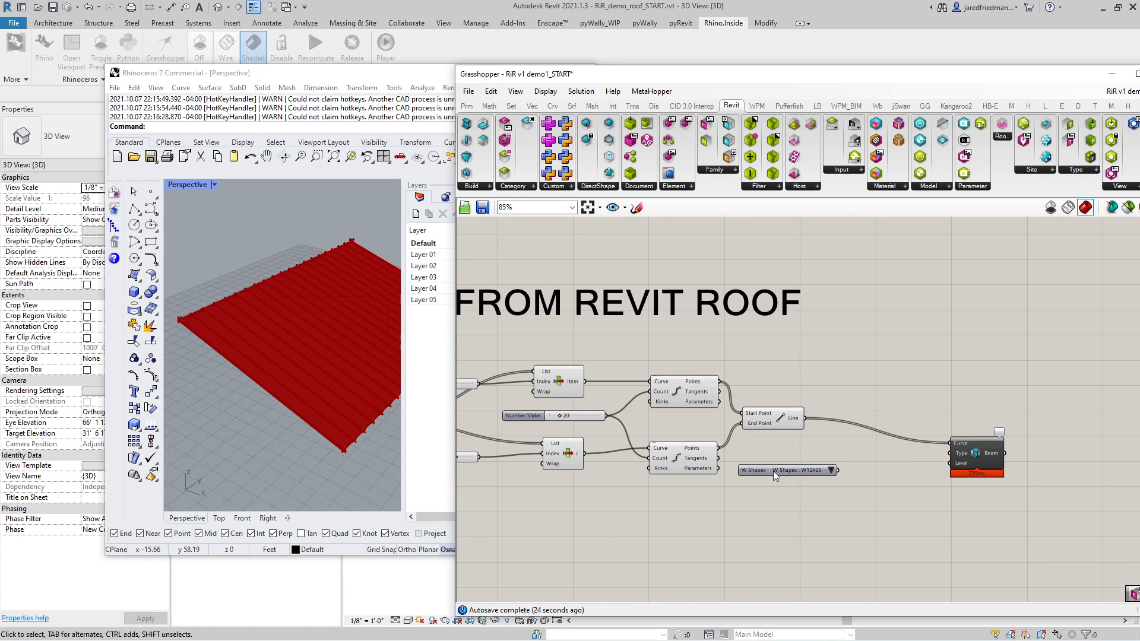
left_click_drag(766, 471, 790, 463)
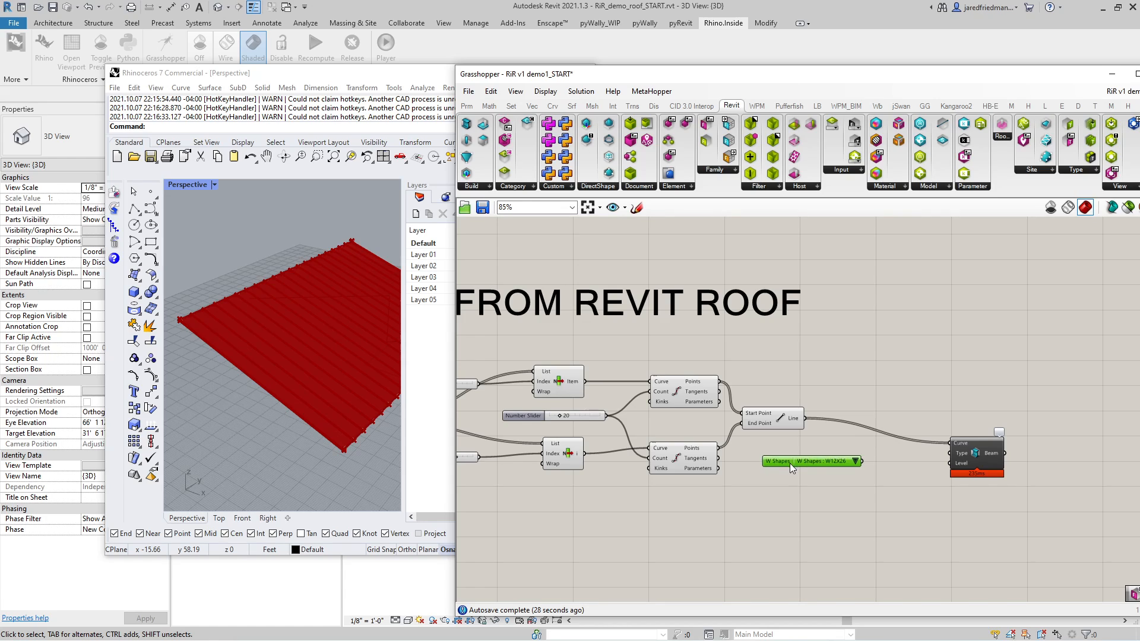
- Connect the W Shapes picker, with type W12X26, to Add Beam's Type input, align the two, and check the picker's available types
left_click(855, 462)
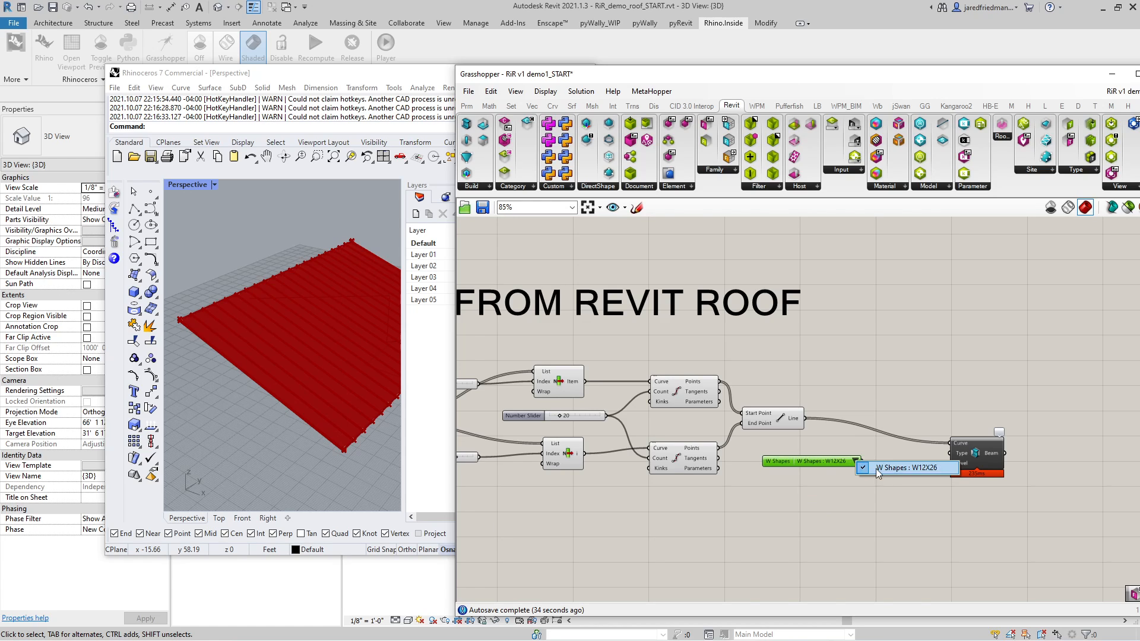
left_click(877, 510)
left_click_drag(862, 461, 953, 454)
left_click_drag(785, 459, 785, 451)
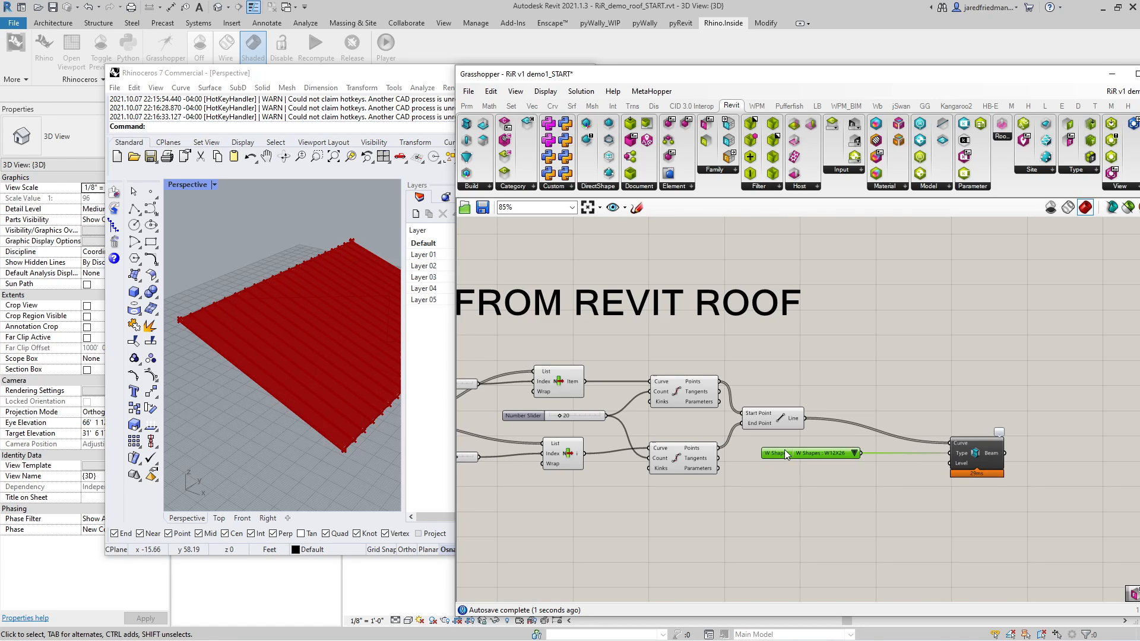
mouse_move(965, 456)
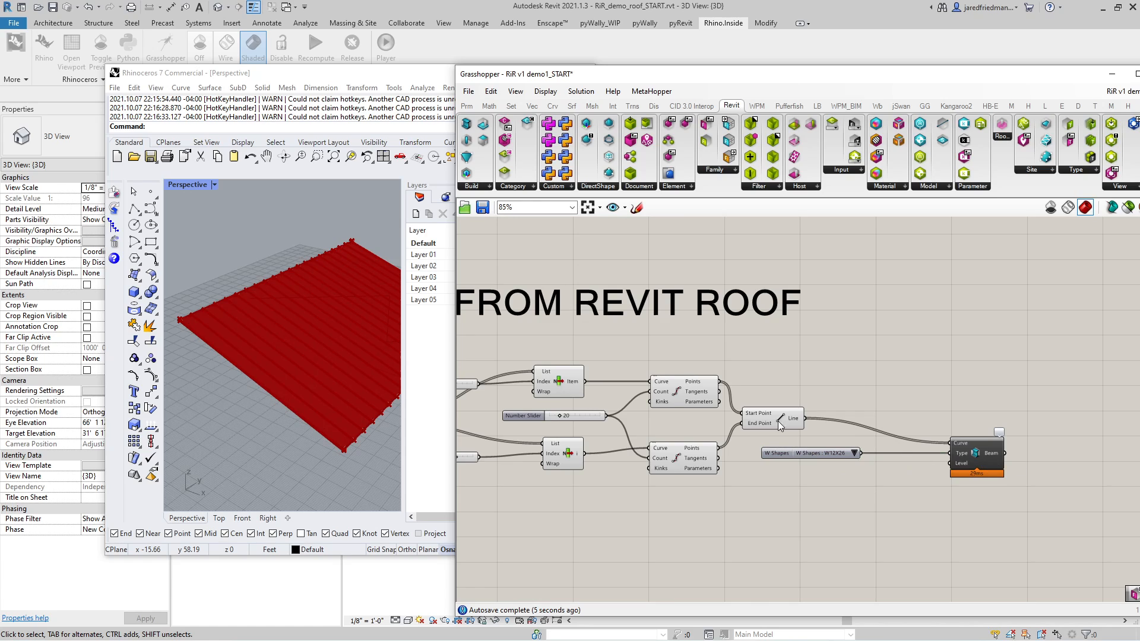
left_click(855, 453)
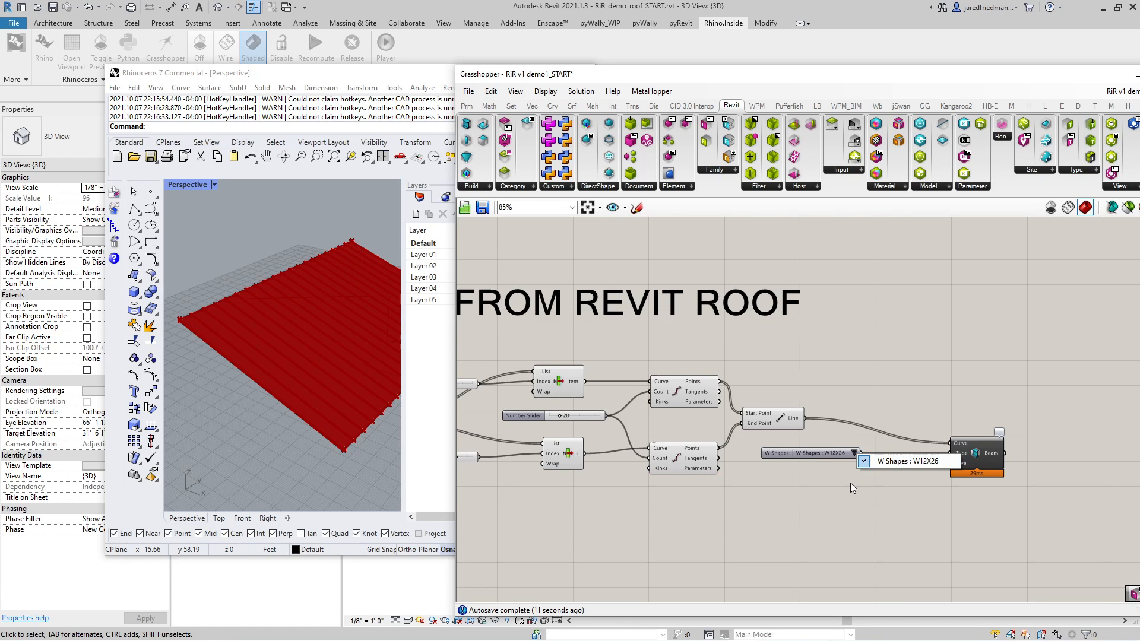
left_click(881, 503)
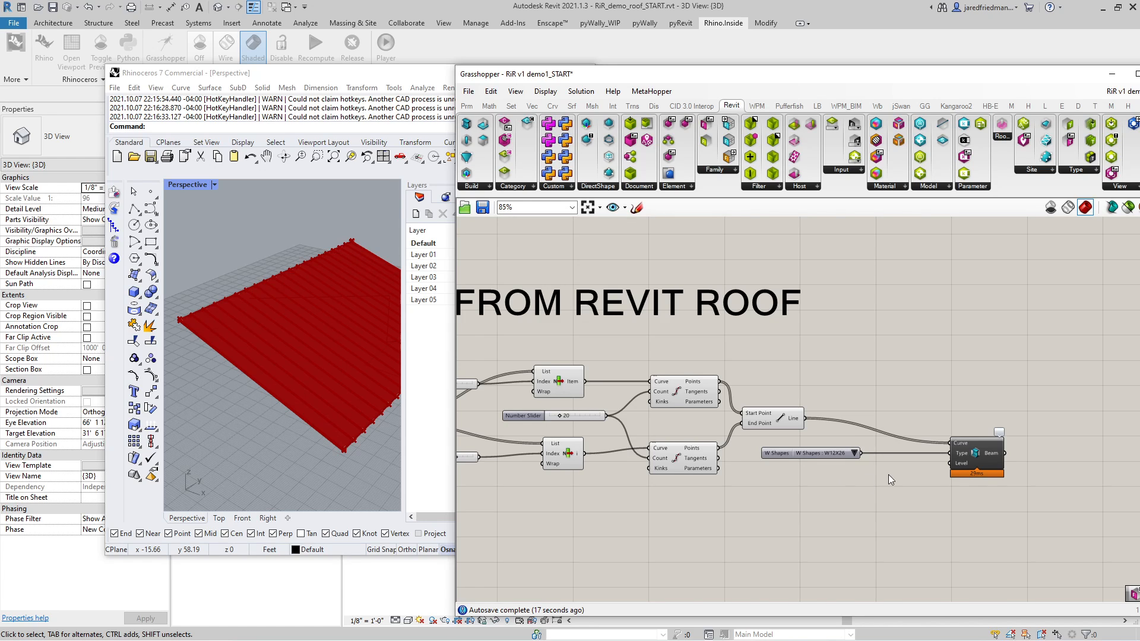
- Copy the Level 2 picker from the wall definition below the W Shapes picker and connect it to Add Beam's Level input
scroll(852, 510, "down", 4)
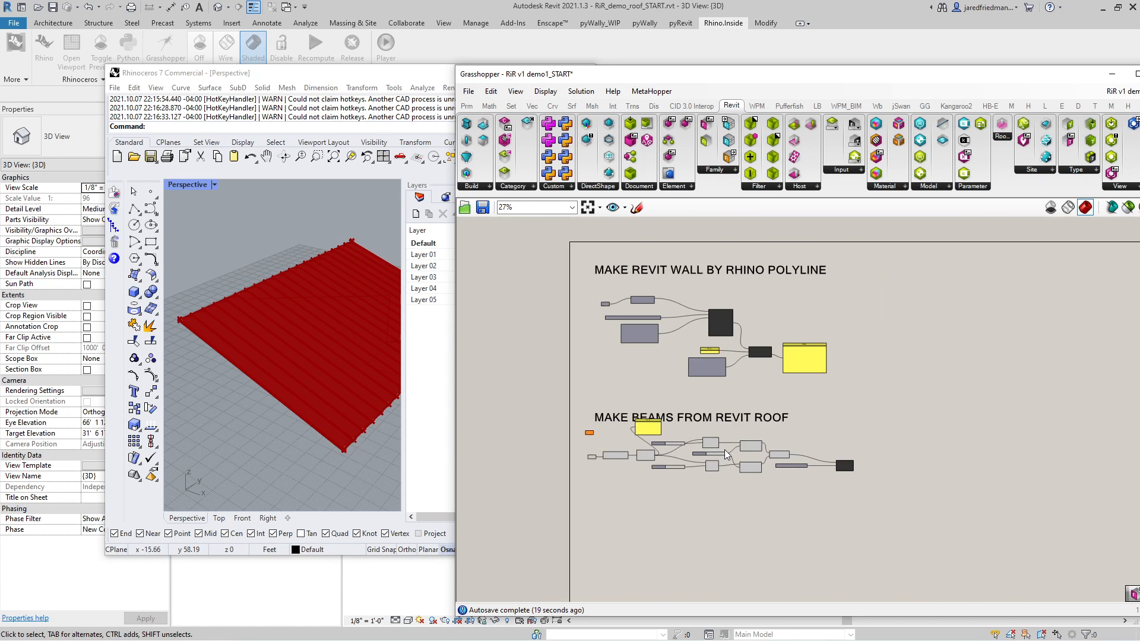
scroll(697, 383, "up", 3)
left_click(713, 361)
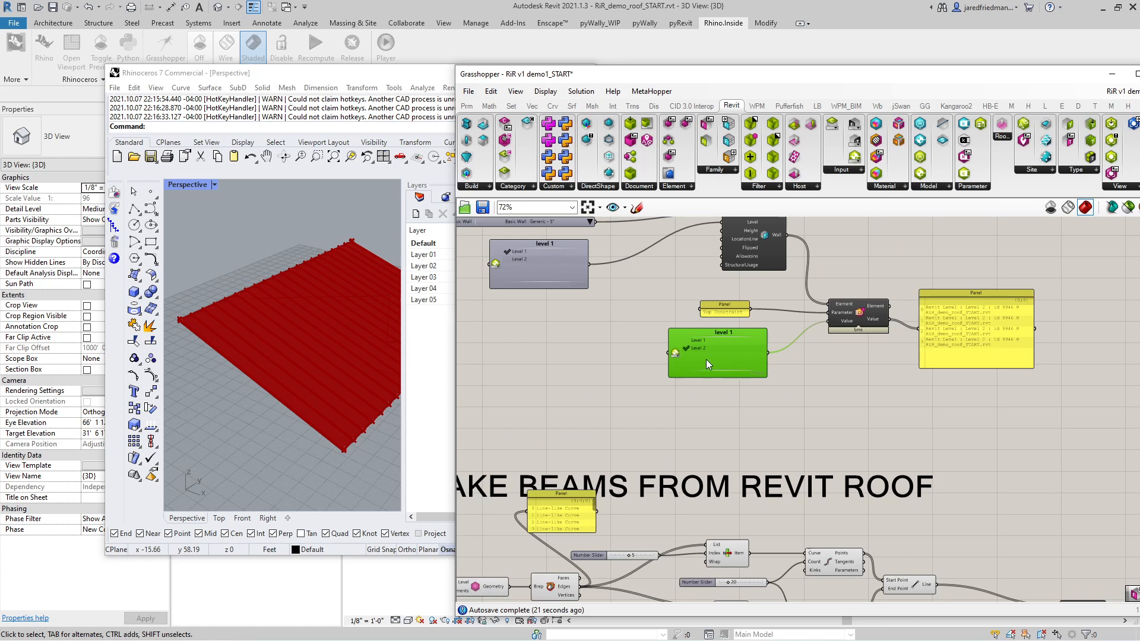
left_click_drag(712, 360, 822, 511, "alt")
scroll(755, 377, "down", 4)
scroll(897, 532, "up", 3)
scroll(875, 519, "up", 4)
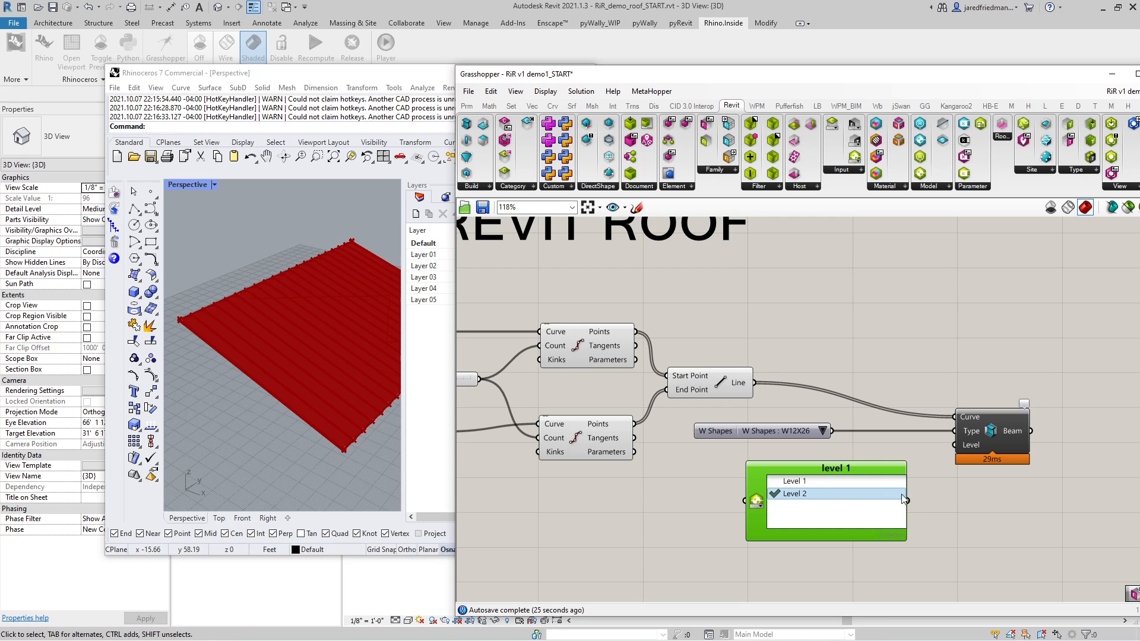
left_click_drag(906, 500, 956, 445)
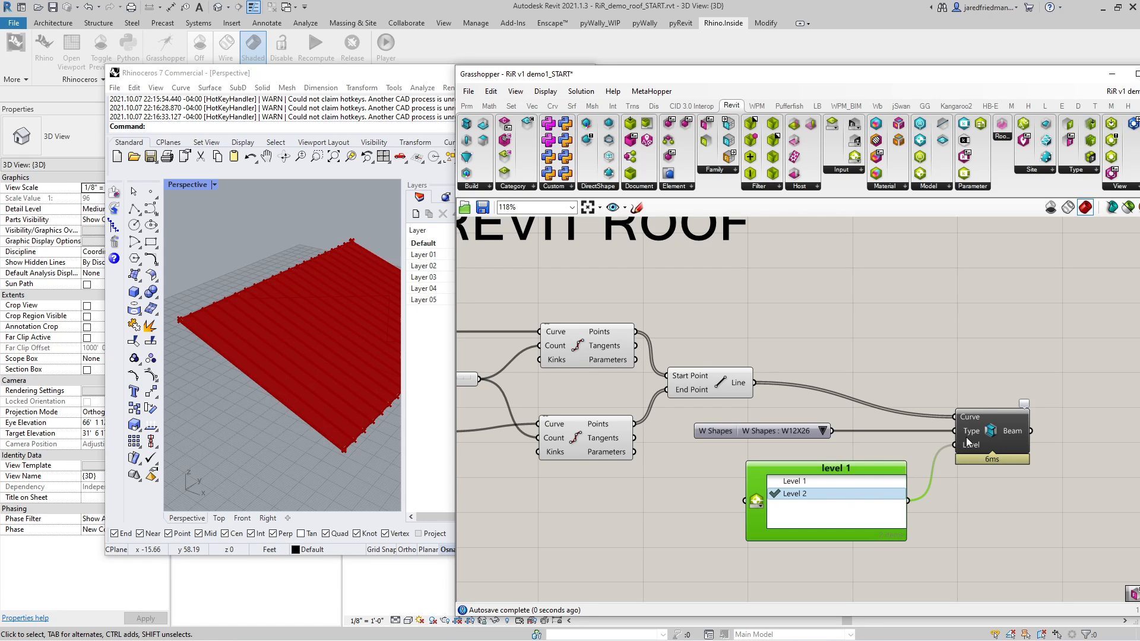
- Switch to Rhino and examine the beam geometry along the roof's edge and corner
left_click(397, 441)
scroll(309, 434, "up", 4)
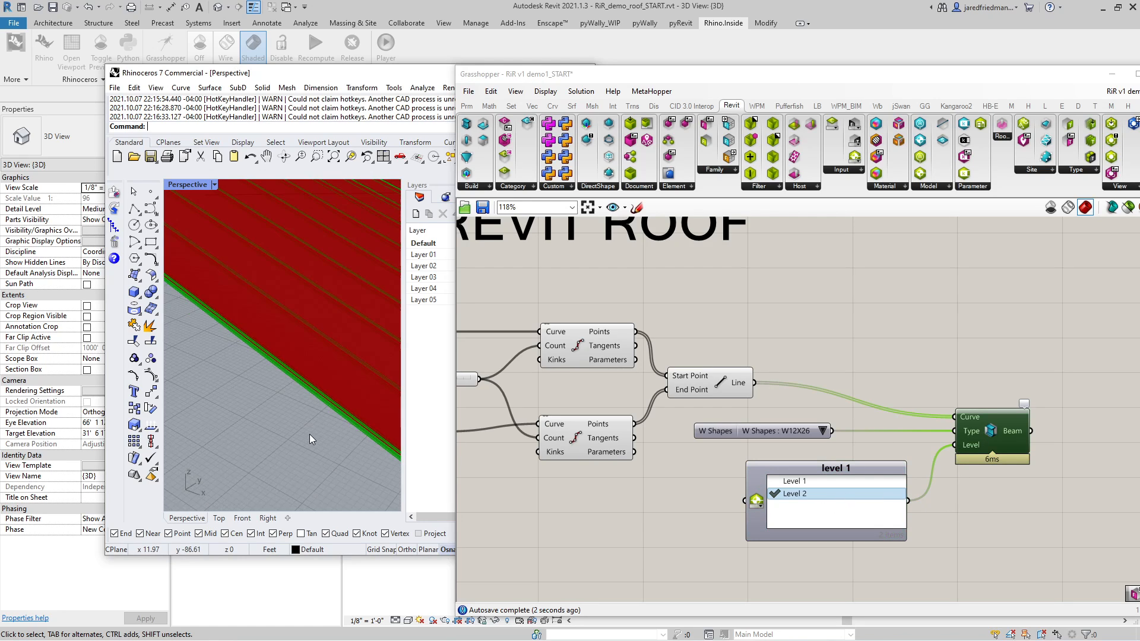
scroll(323, 448, "down", 3)
scroll(297, 428, "up", 5)
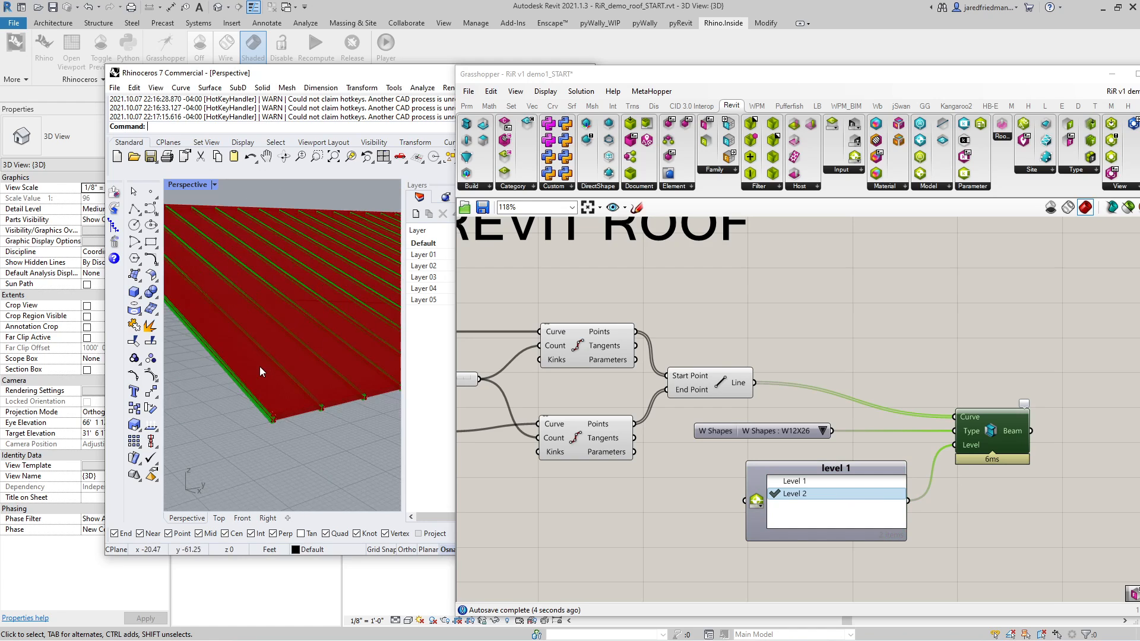
scroll(267, 413, "up", 2)
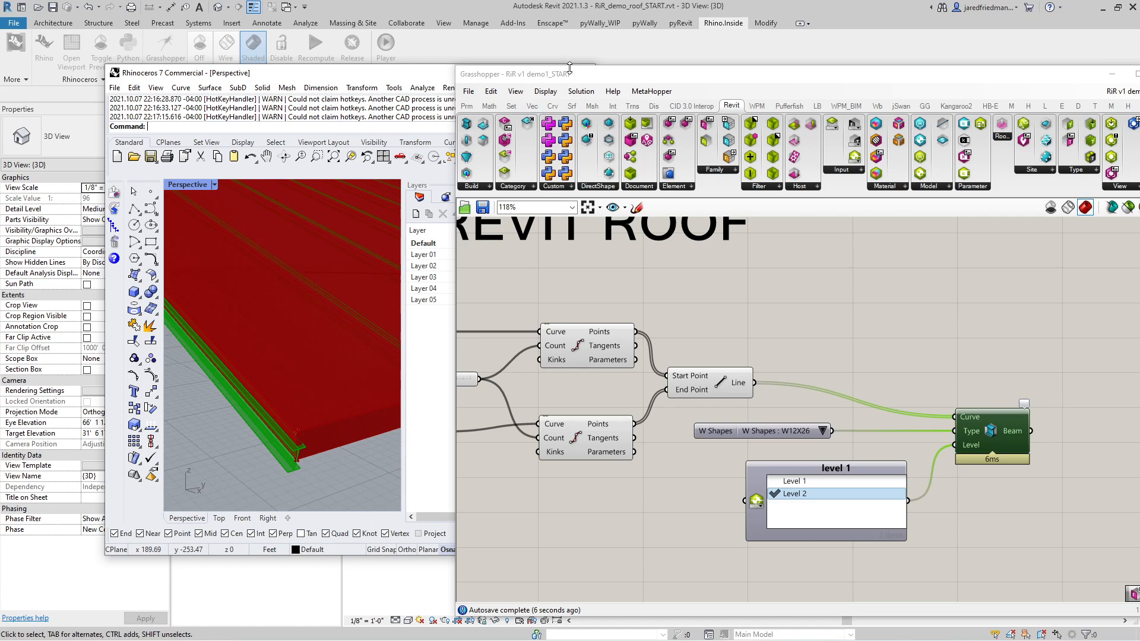
- Switch to Revit and examine the beams beneath the roof, selecting the edge beam to read its type and reference level
left_click(615, 9)
middle_click_drag(896, 538, 786, 542, "shift")
scroll(699, 517, "up", 8)
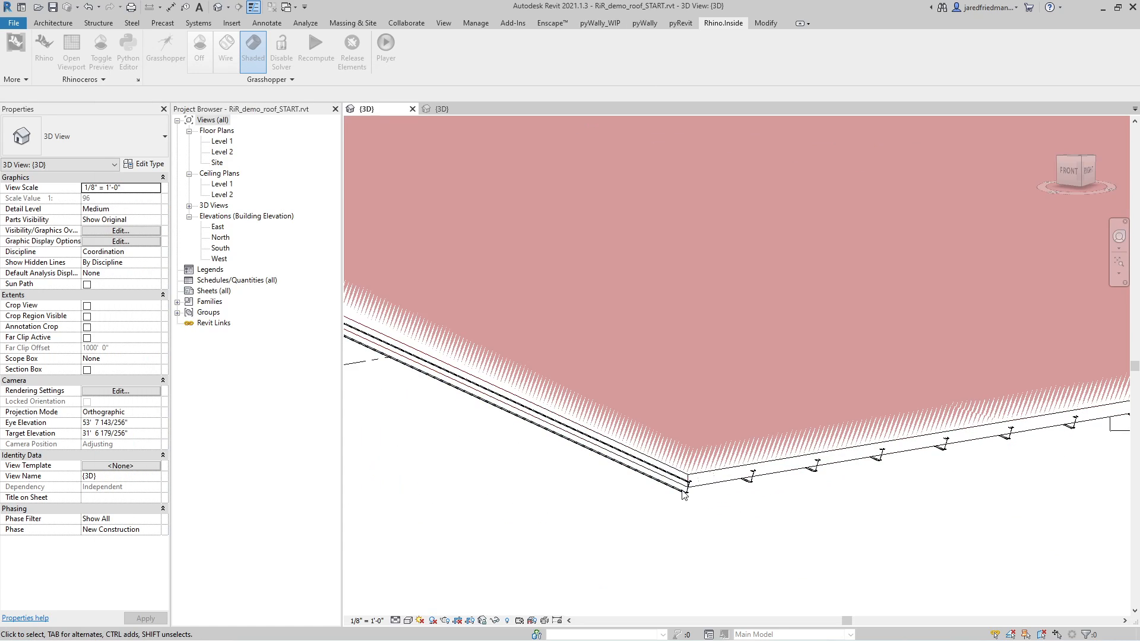
left_click(687, 497)
scroll(650, 459, "down", 5)
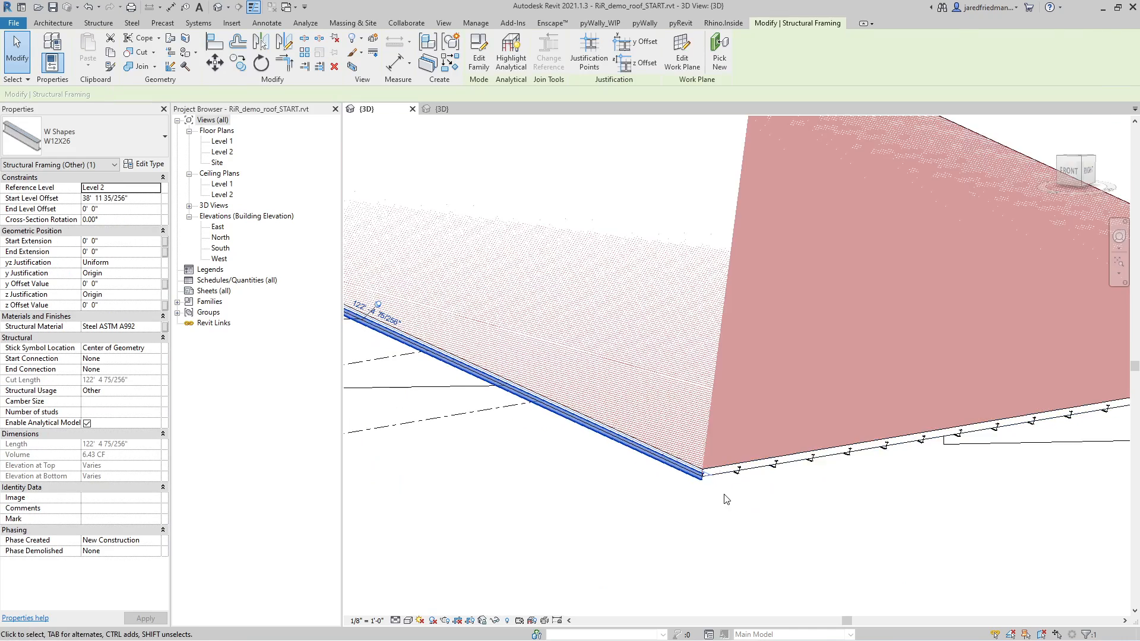
scroll(650, 459, "up", 3)
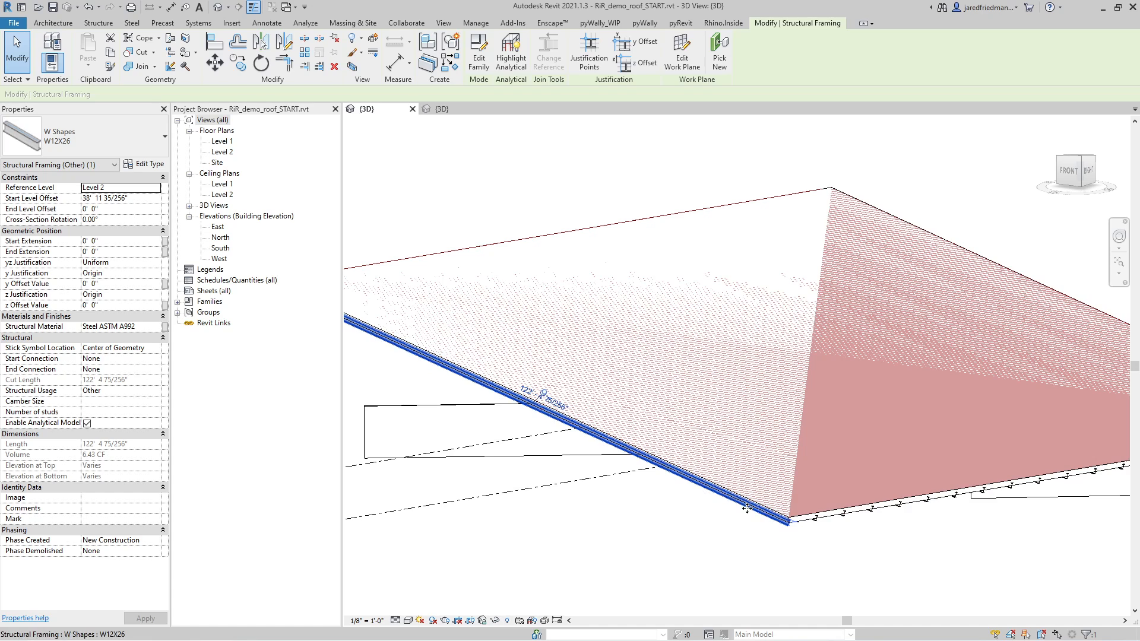
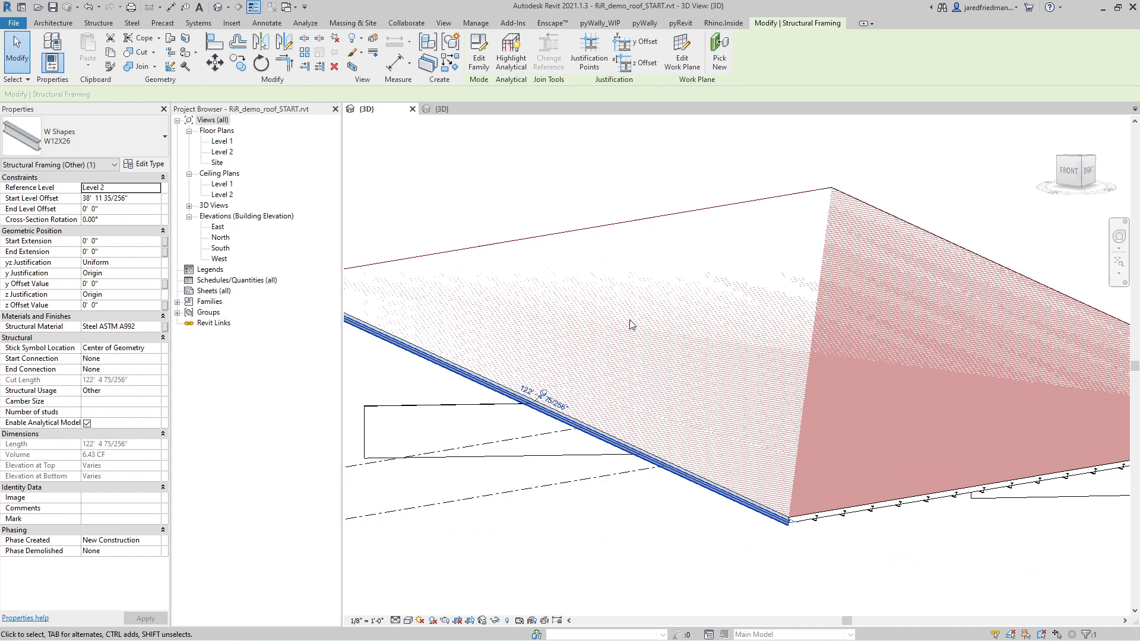
- Return to Grasshopper and search the components for "unpin" and "unpin all"
left_click(739, 26)
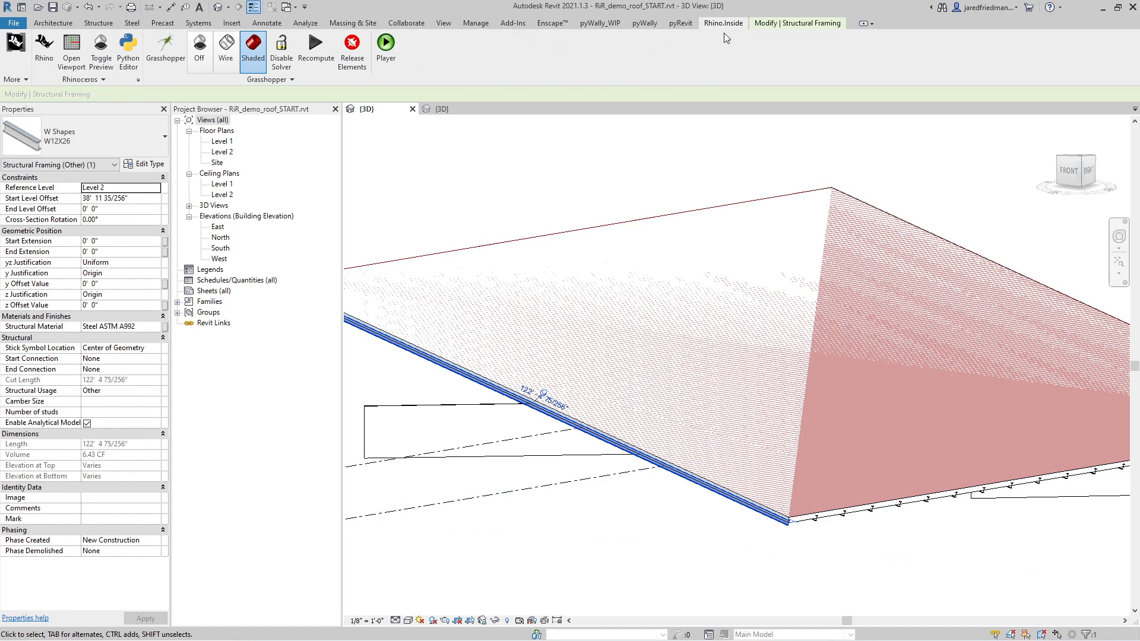
left_click(307, 50)
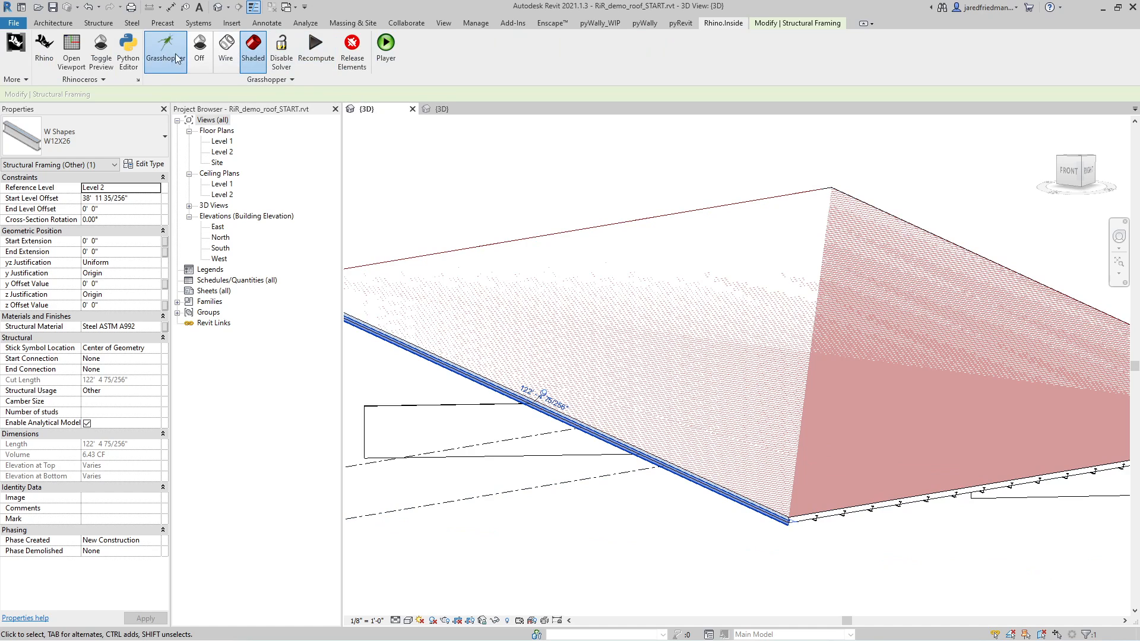
key("alt+Tab")
double_click(922, 308)
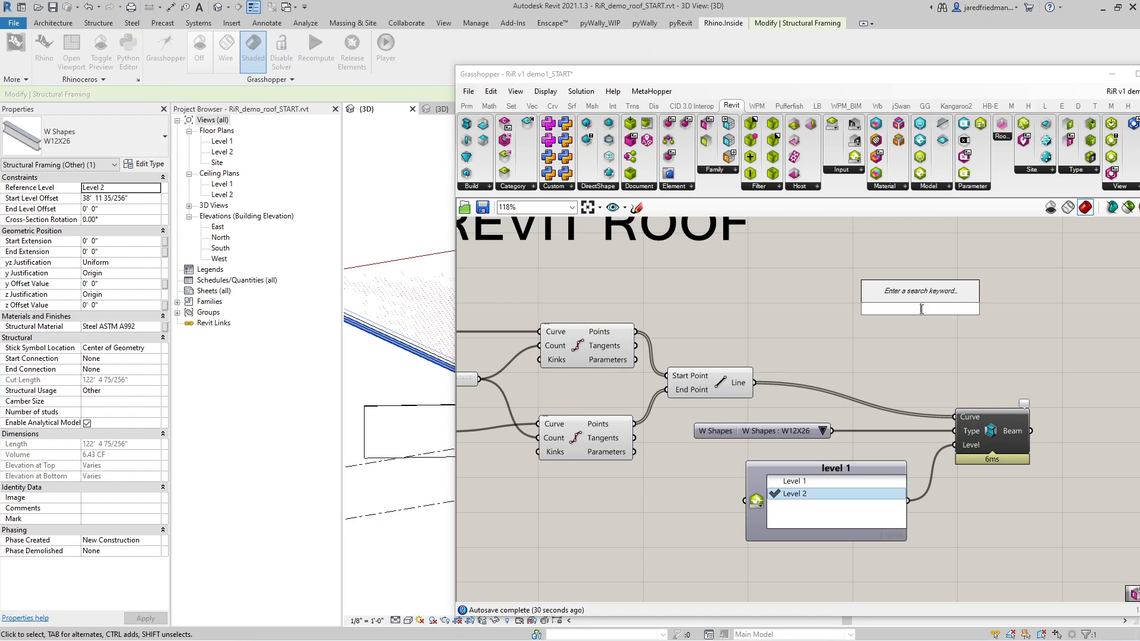
type("unpin")
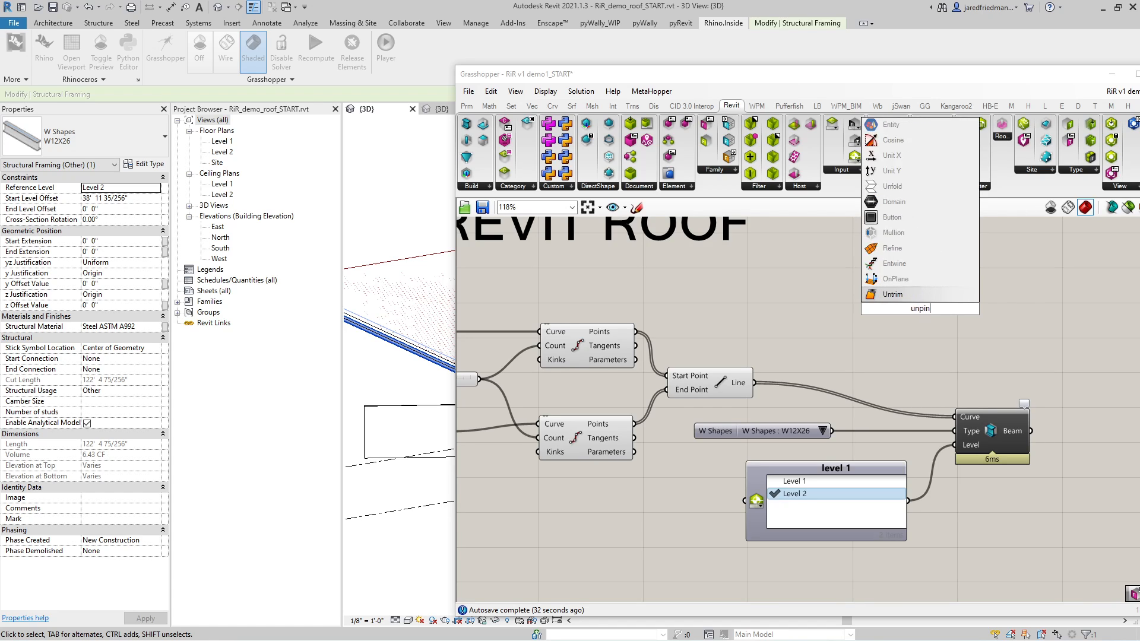
key("Up")
key("Up")
key("Down")
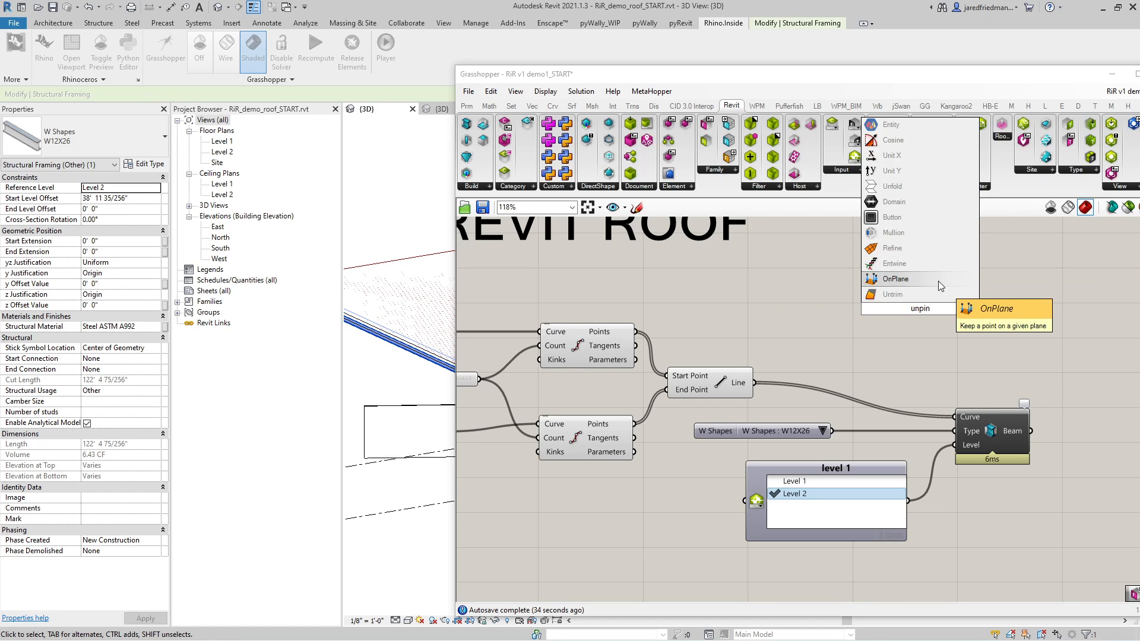
type("all")
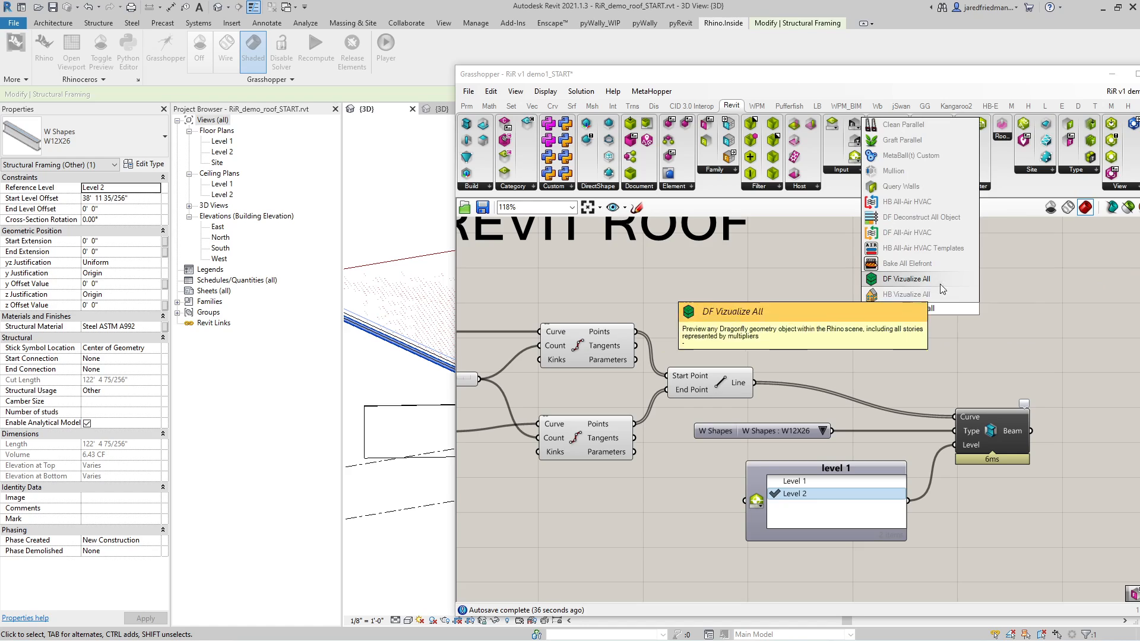
key("Down")
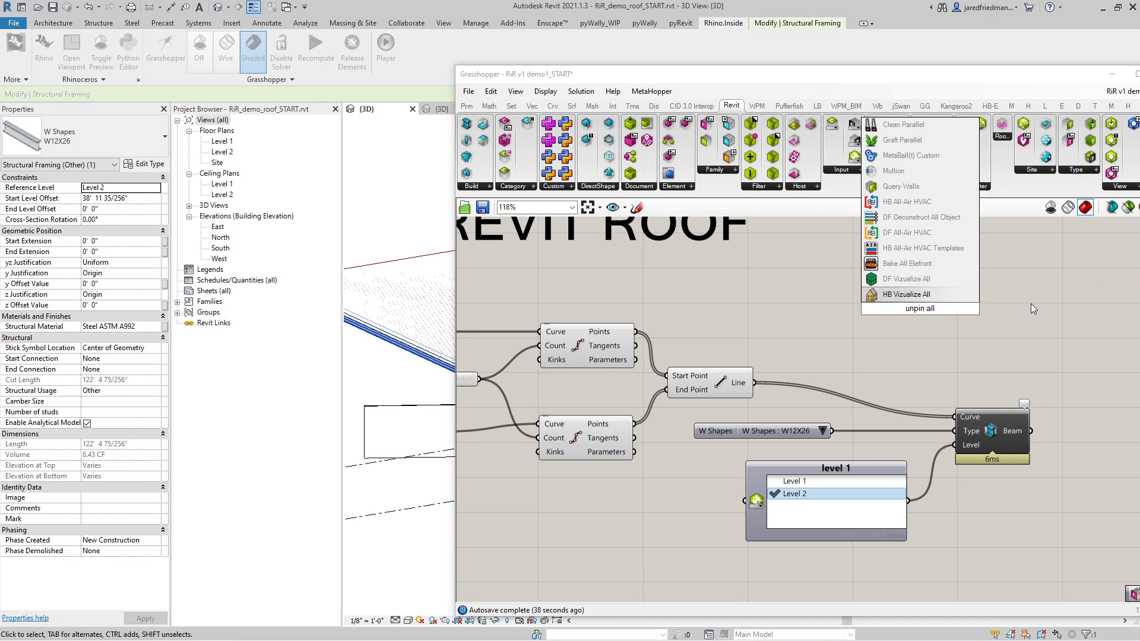
- Try feeding Add Beam's Beam output into the Element input of a new Pin Element component, and remove that component
double_click(1030, 304)
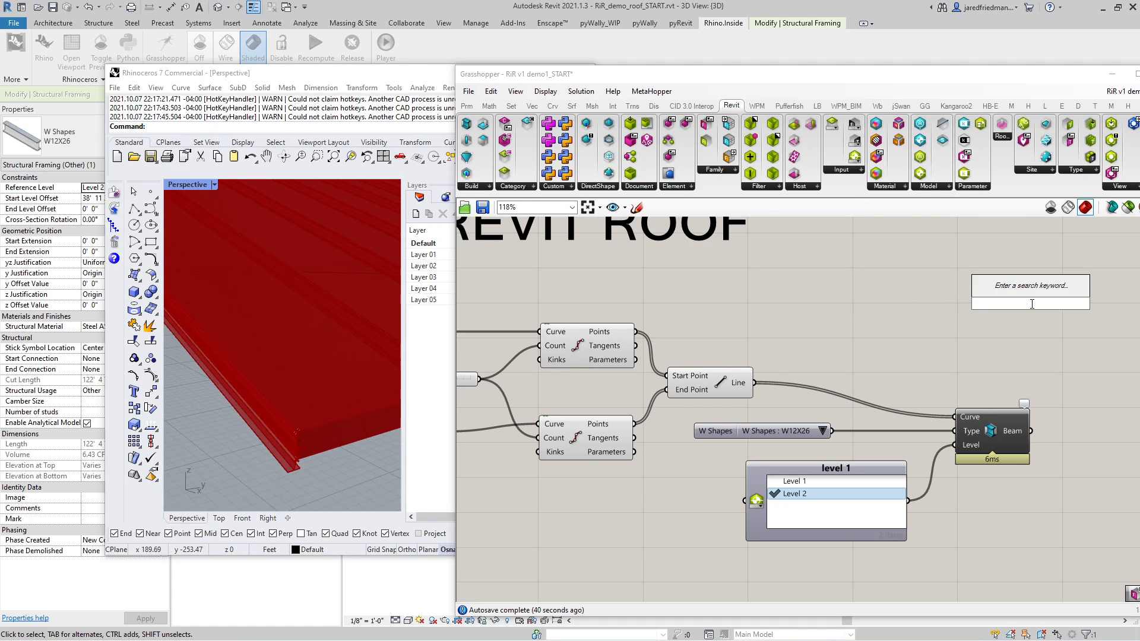
type("pin")
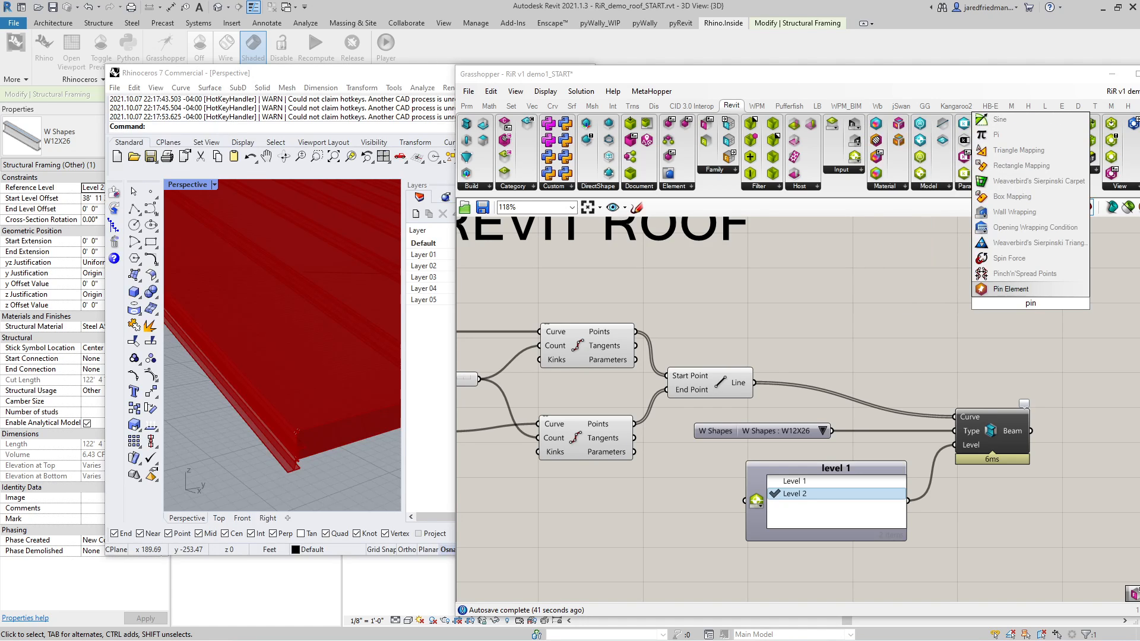
left_click(1022, 293)
left_click_drag(1024, 308, 1052, 508)
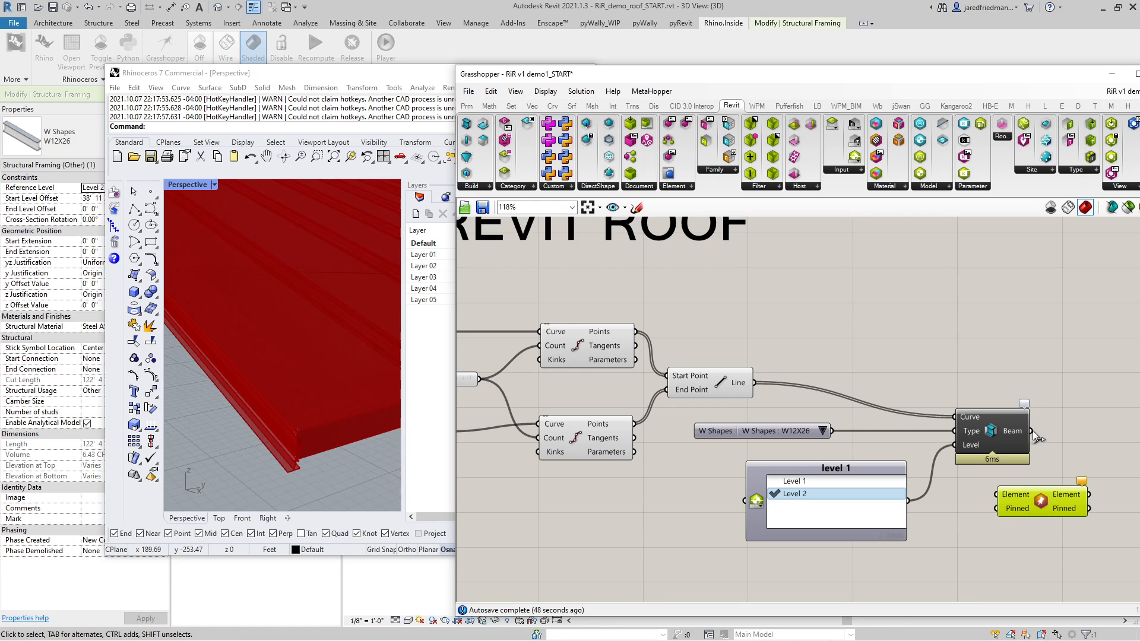
left_click_drag(1031, 431, 1052, 351)
scroll(750, 344, "down", 3)
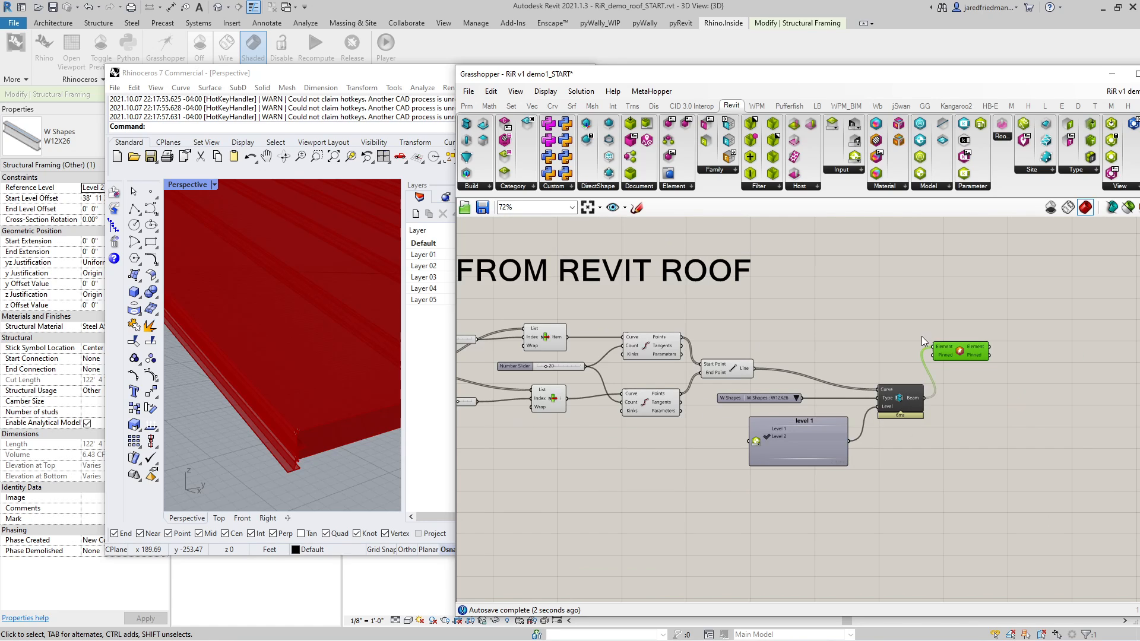
scroll(962, 353, "up", 3)
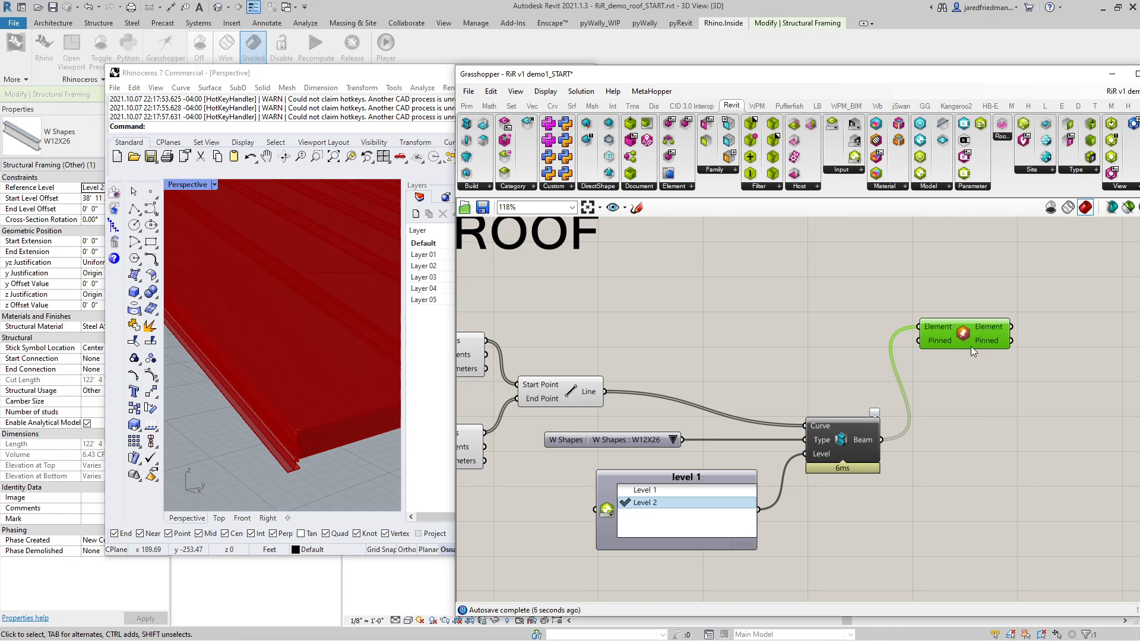
key("Delete")
scroll(846, 364, "down", 2)
scroll(866, 394, "up", 2)
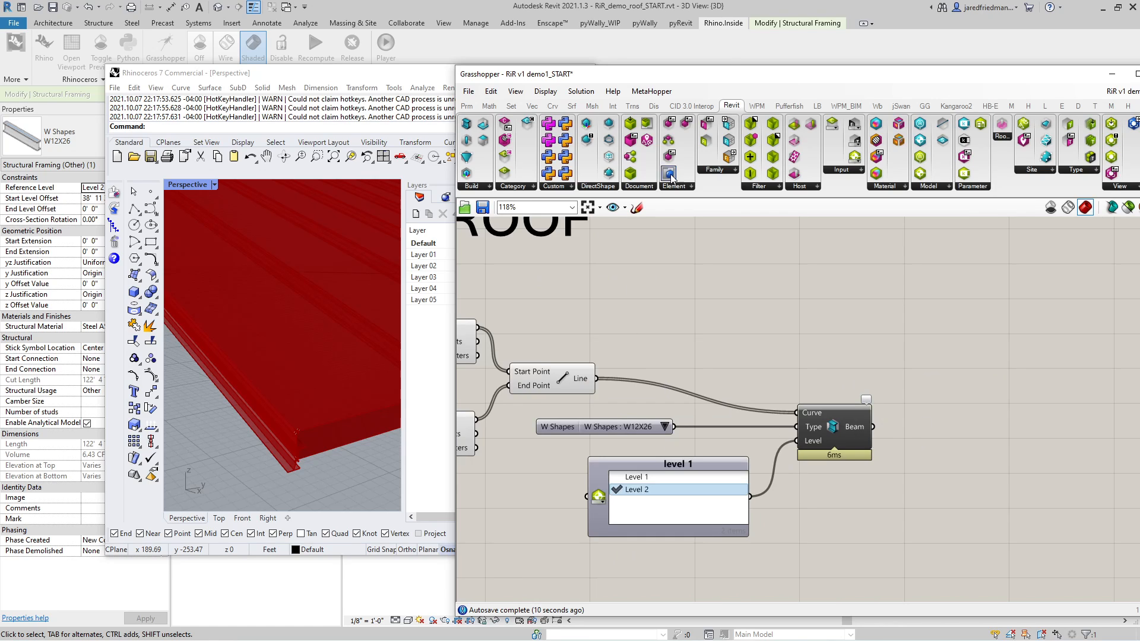
- Switch to Revit and examine the selected edge beam's z Justification options and its position at the roof corner
left_click(825, 12)
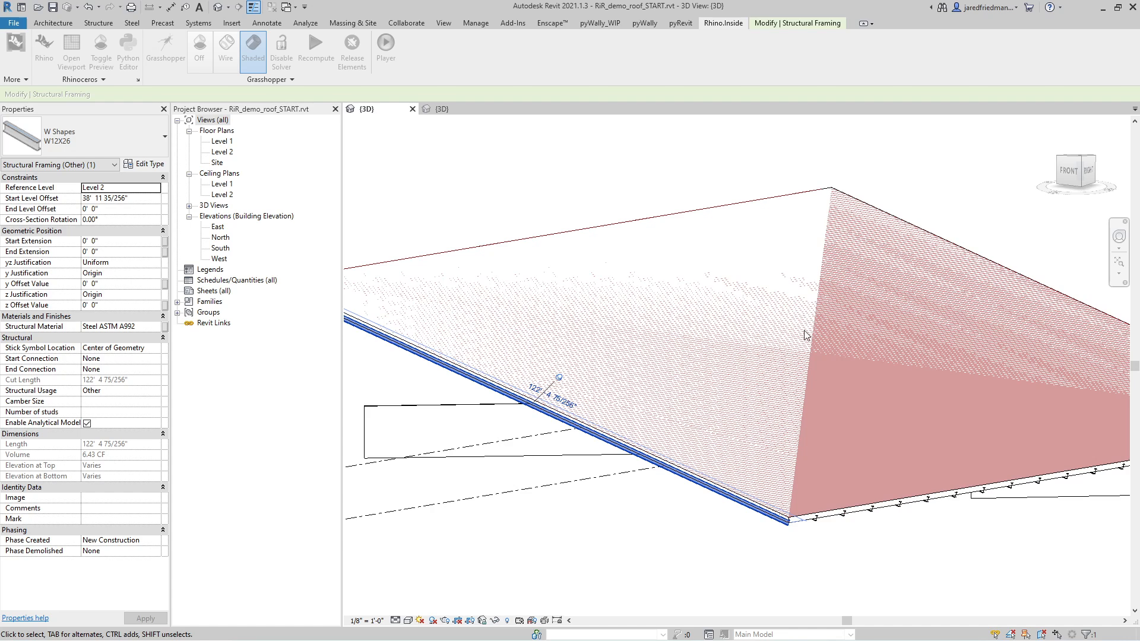
scroll(796, 516, "up", 3)
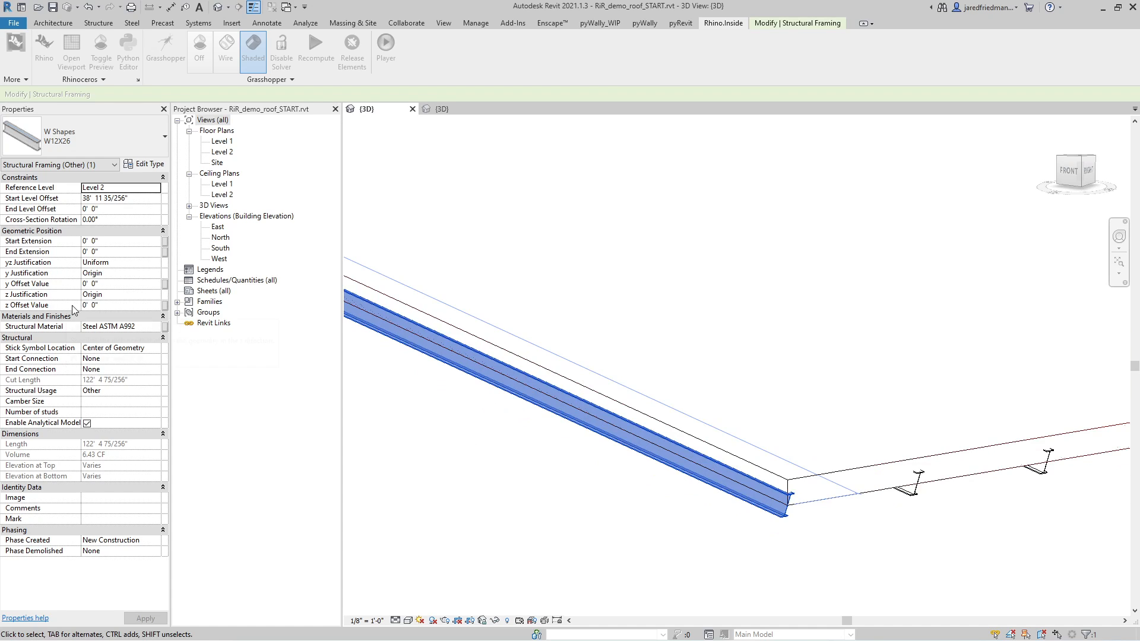
left_click(126, 298)
left_click(155, 295)
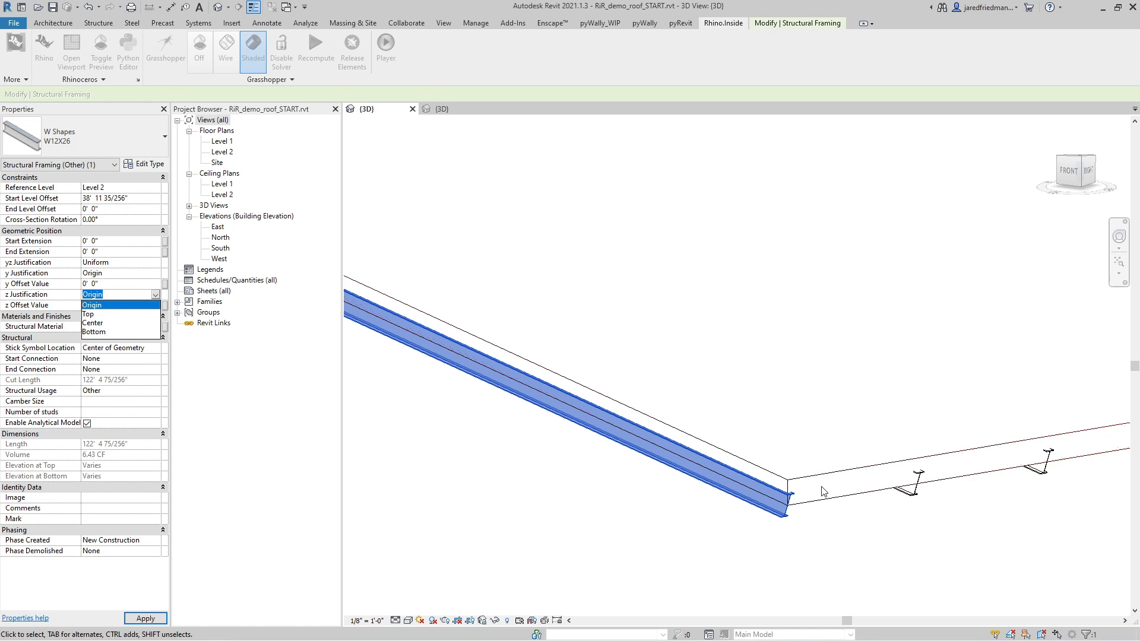
scroll(677, 472, "down", 2)
scroll(689, 487, "down", 2)
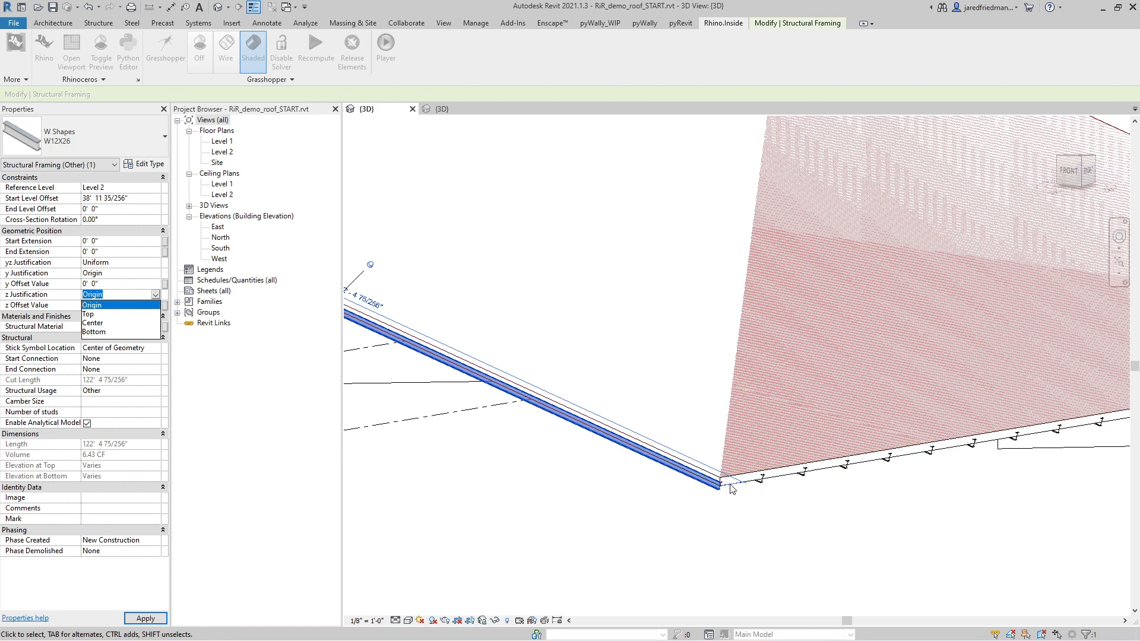
scroll(728, 488, "down", 3)
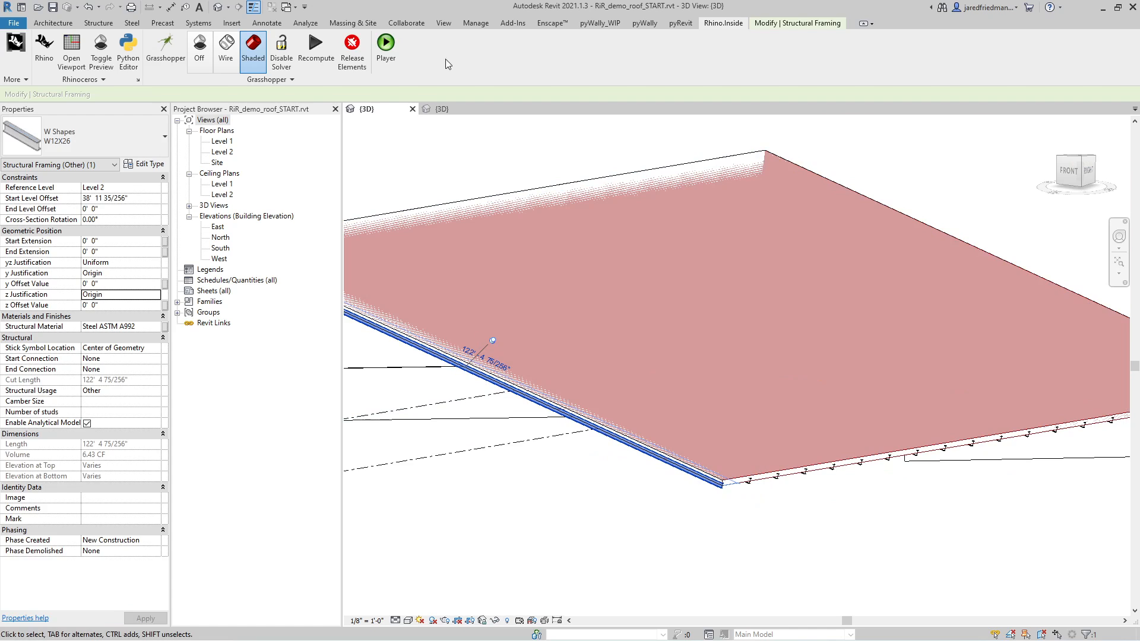
- Return to Grasshopper, add an Element Parameter component and feed Add Beam's Beam output into its Element input
left_click(166, 46)
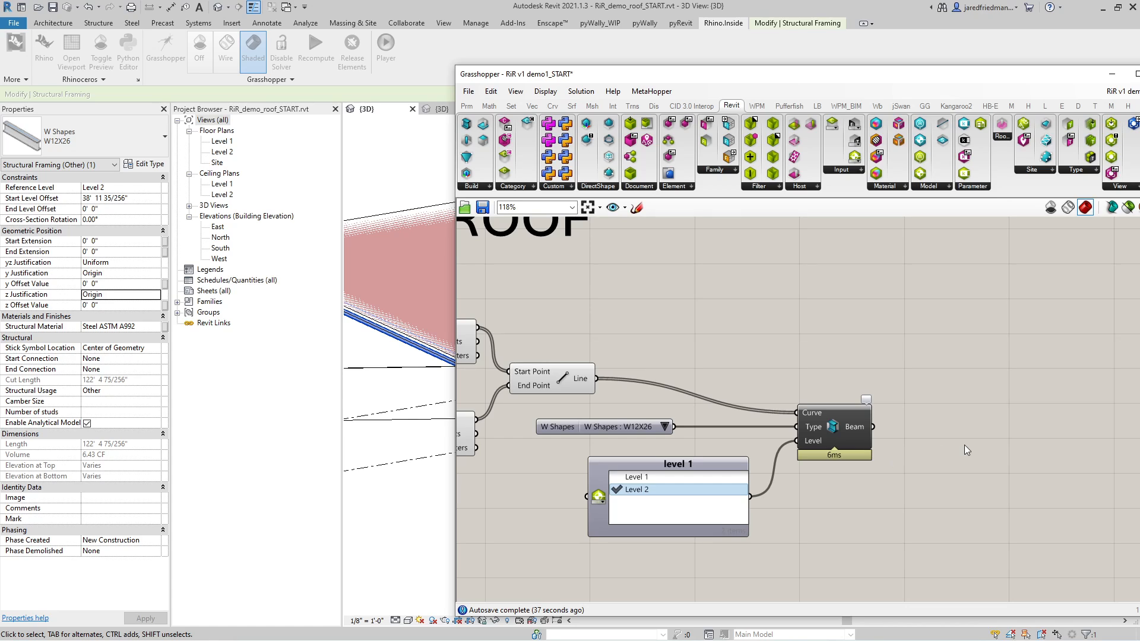
double_click(964, 444)
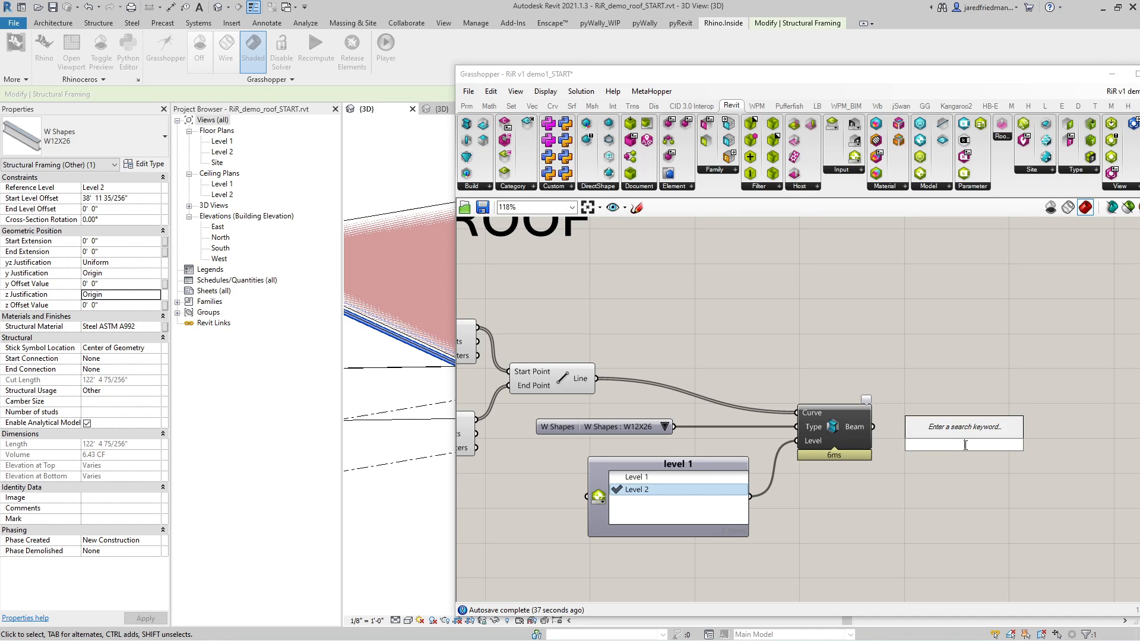
type("elemen")
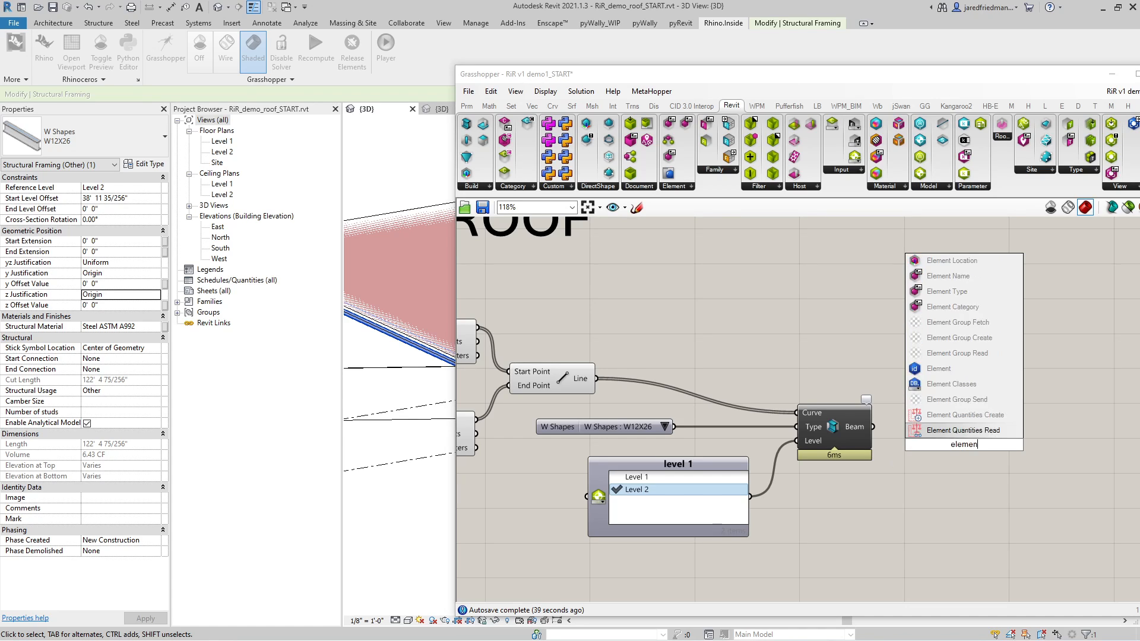
type("t parma")
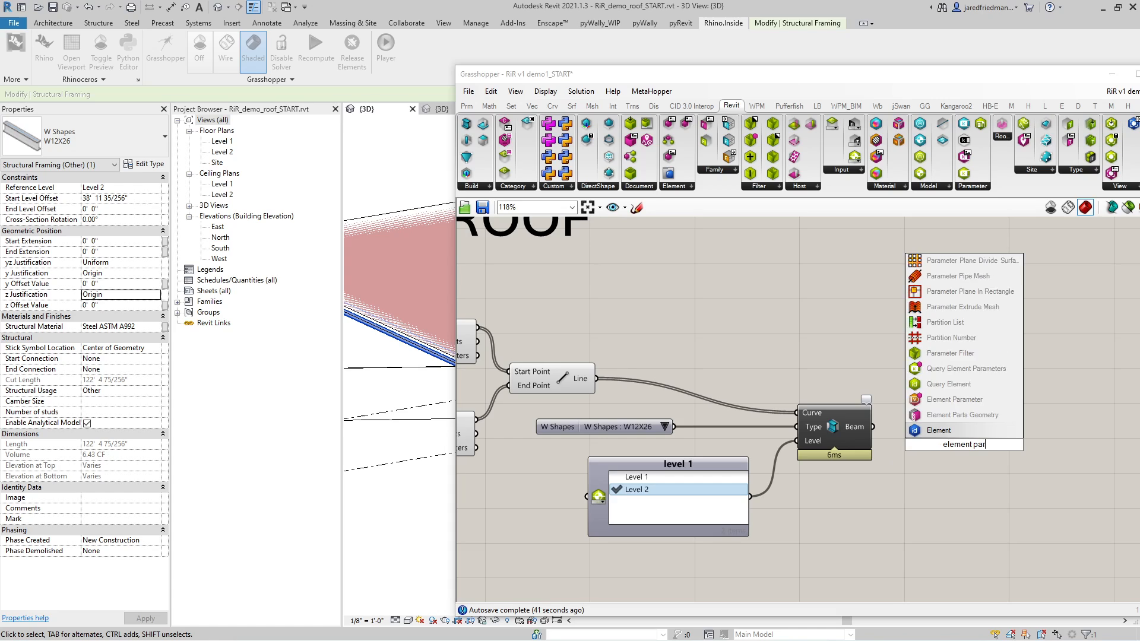
key("BackSpace")
key("BackSpace")
type("a,")
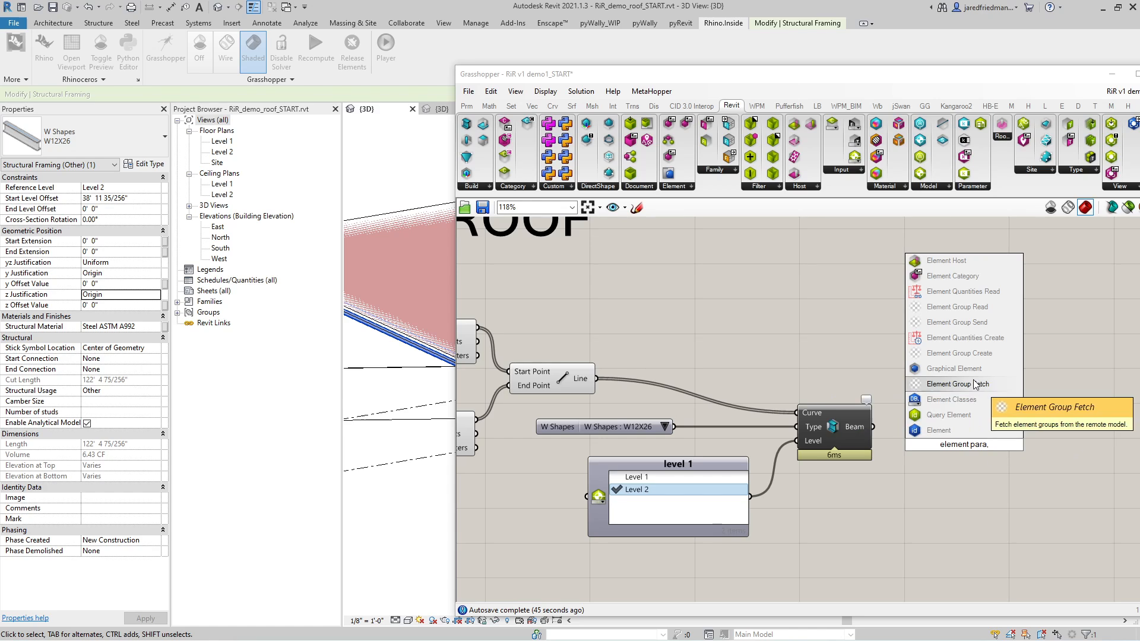
key("BackSpace")
type("mete")
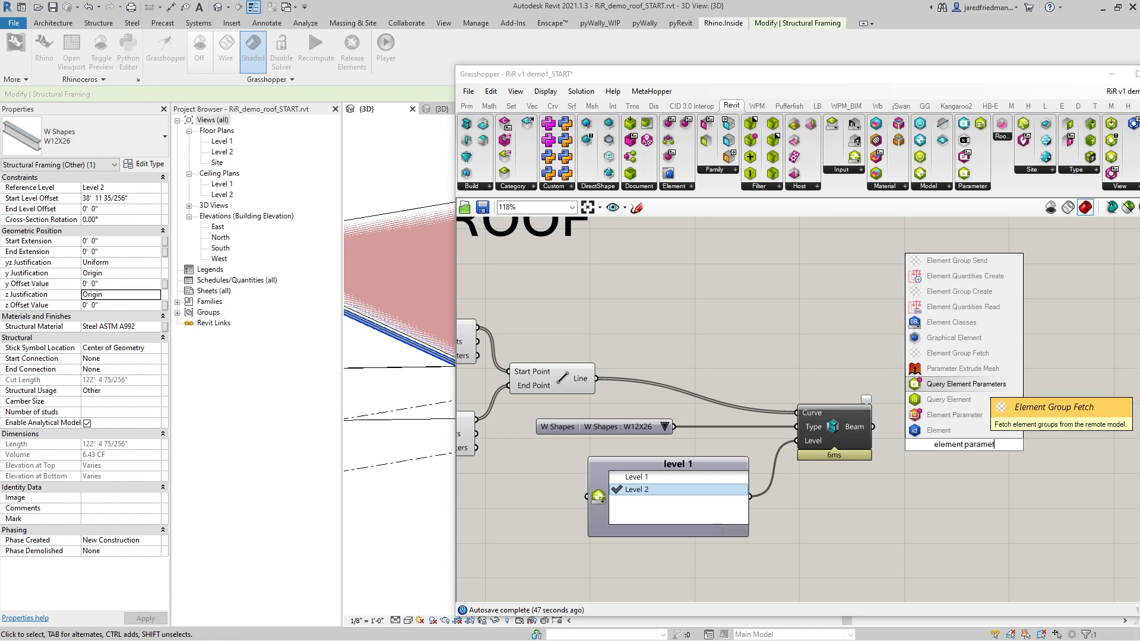
left_click(977, 415)
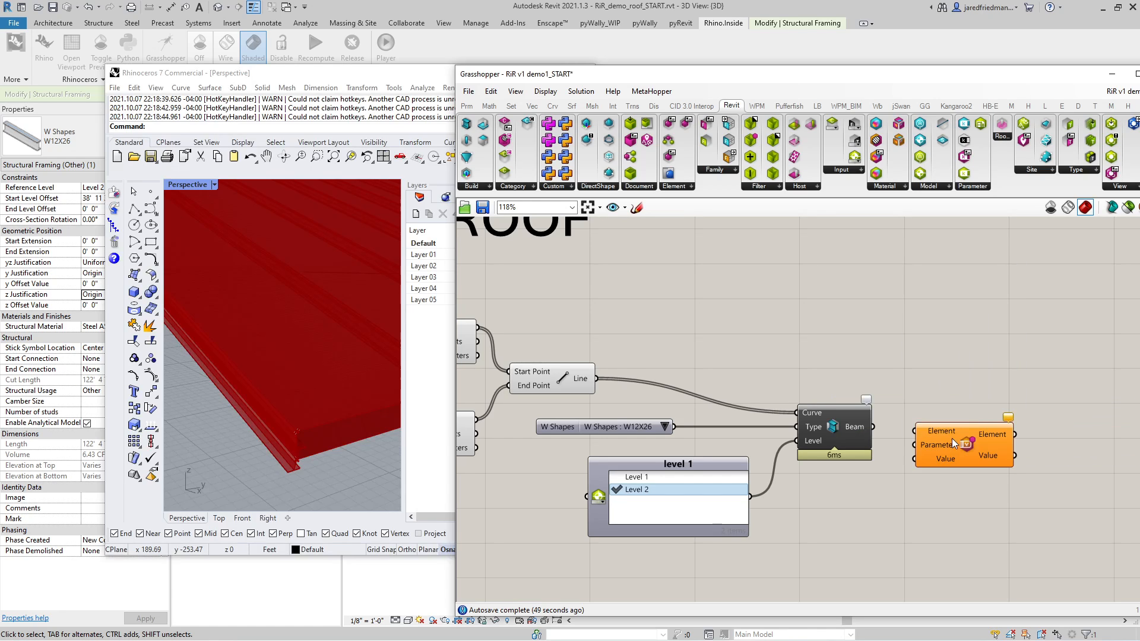
left_click_drag(871, 427, 1000, 488)
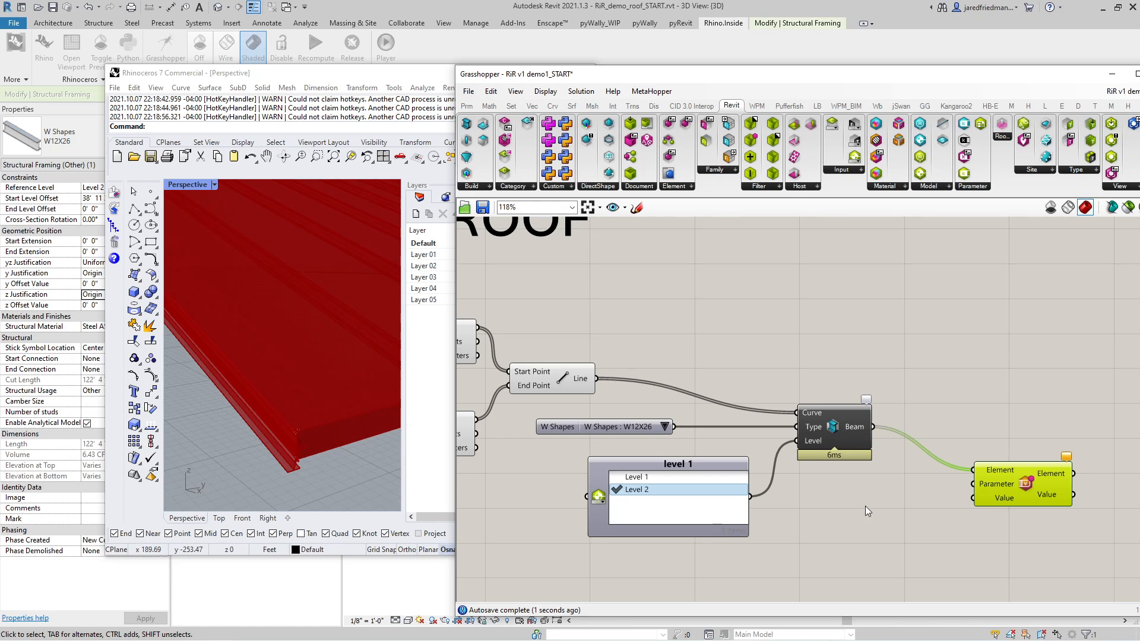
- Add a text panel reading "z Justification" and connect it to Element Parameter's Parameter input
double_click(865, 506)
type("\"z")
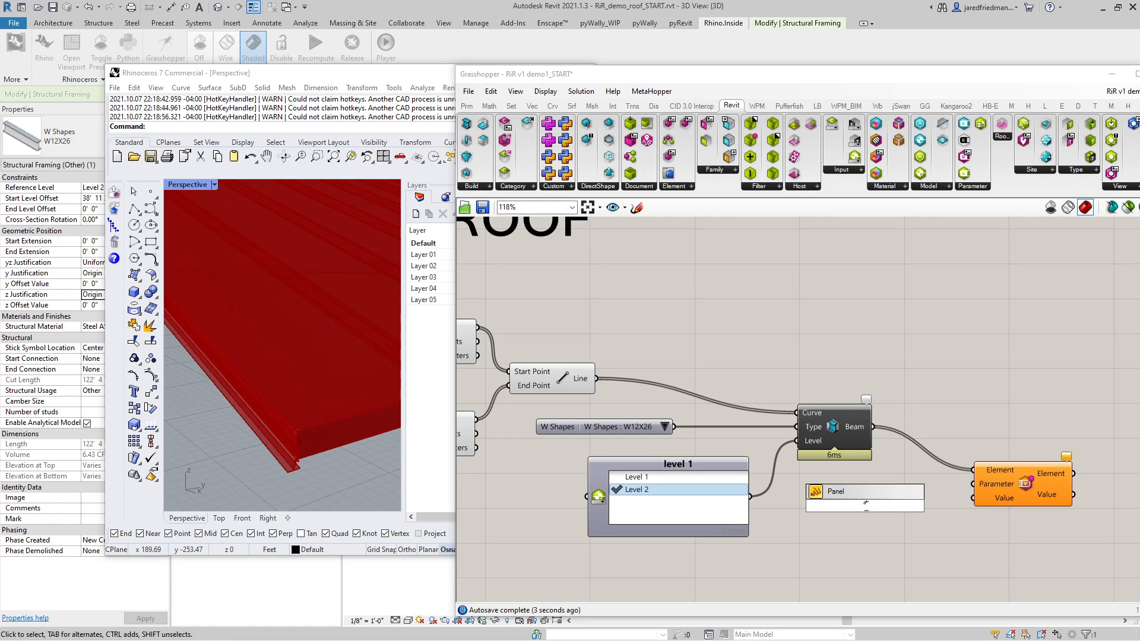
type(" Justification\"")
key("Return")
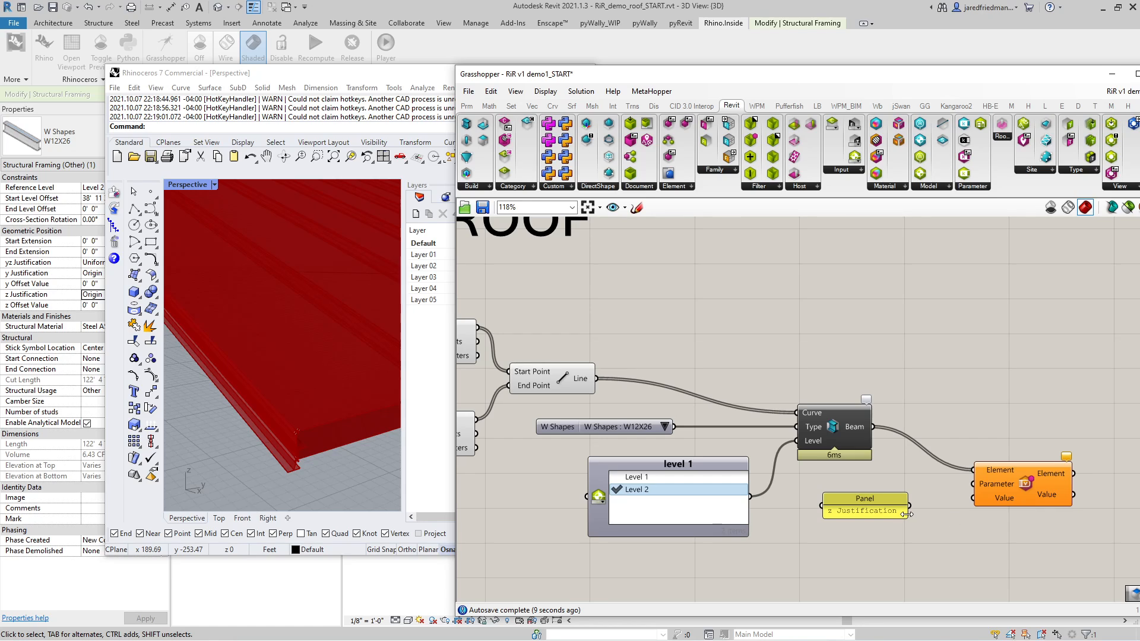
left_click_drag(906, 513, 973, 484)
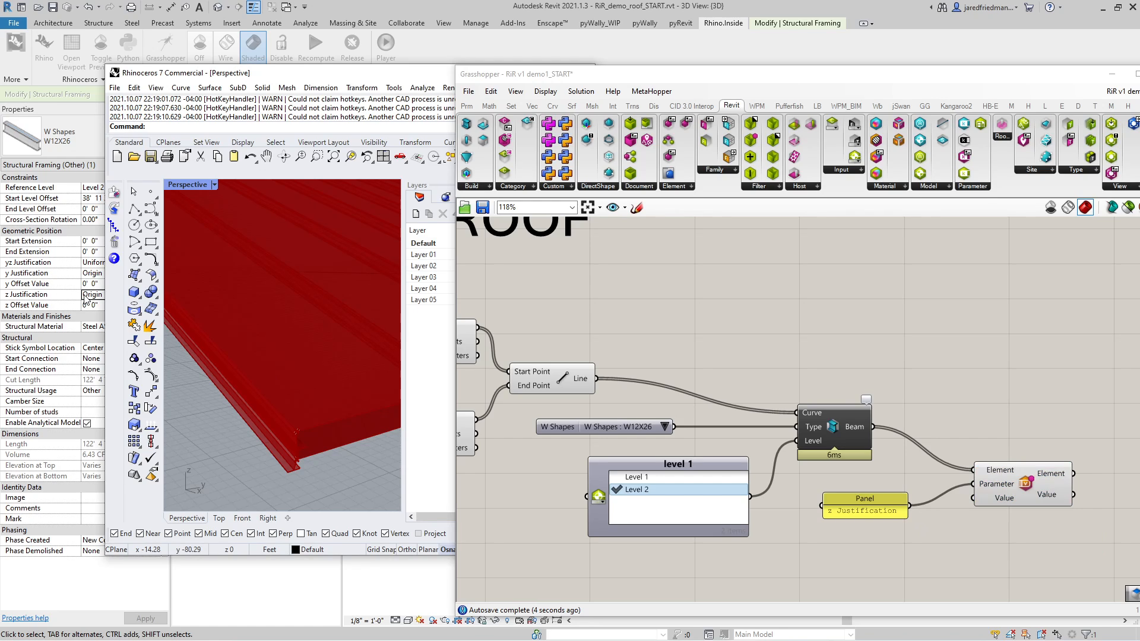
- Try feeding a text panel reading "Top" into Element Parameter's Value input and read the component's message
double_click(863, 551)
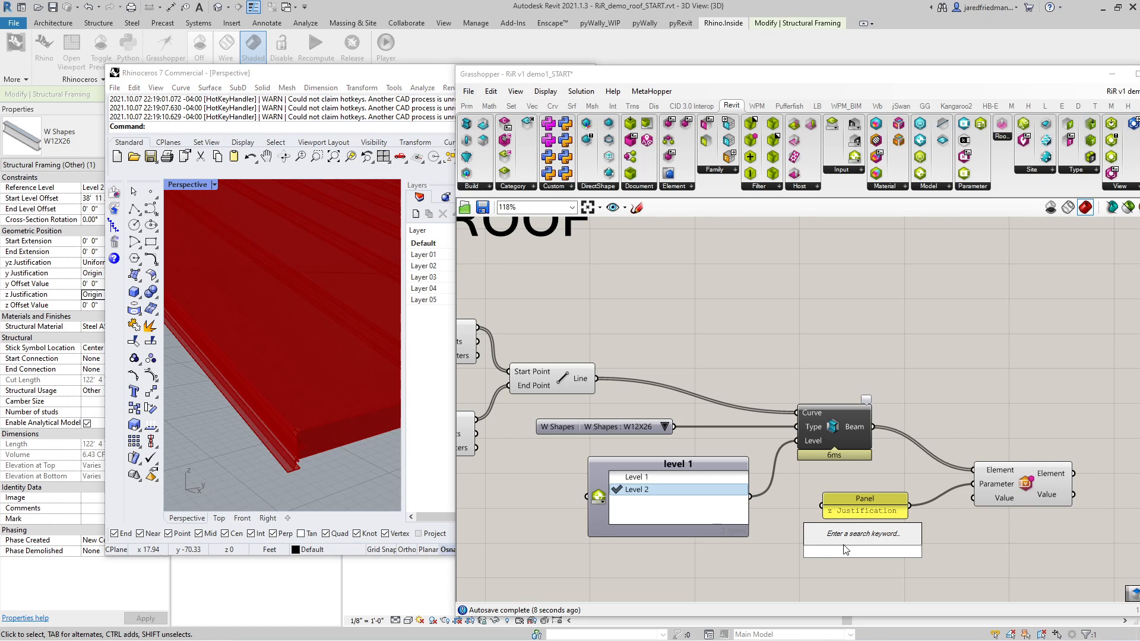
type("\"Top")
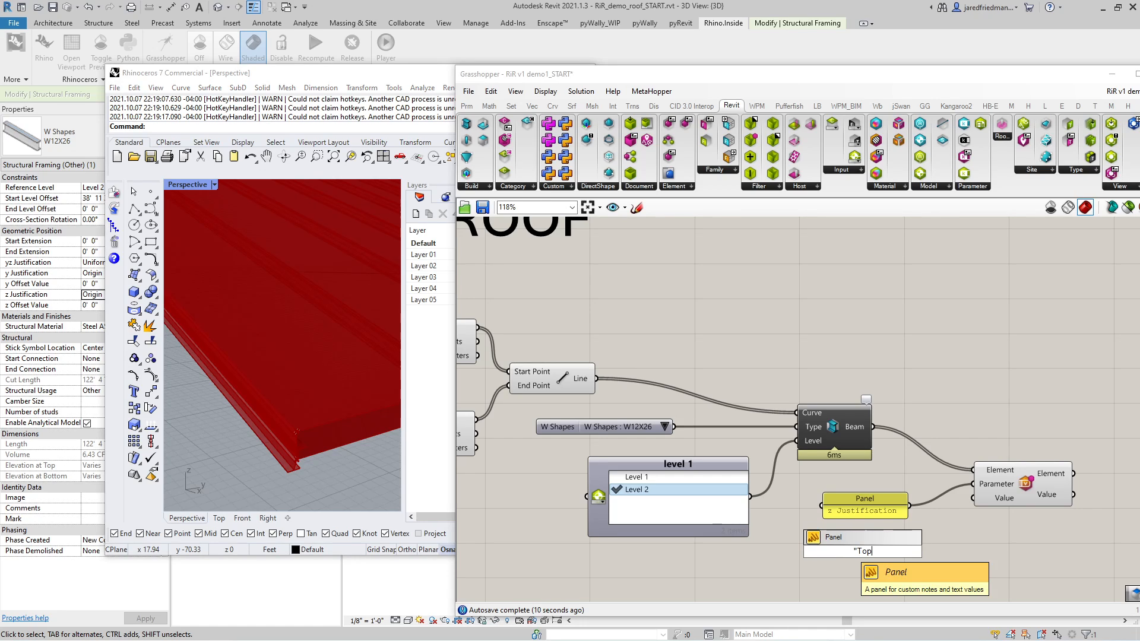
key("Return")
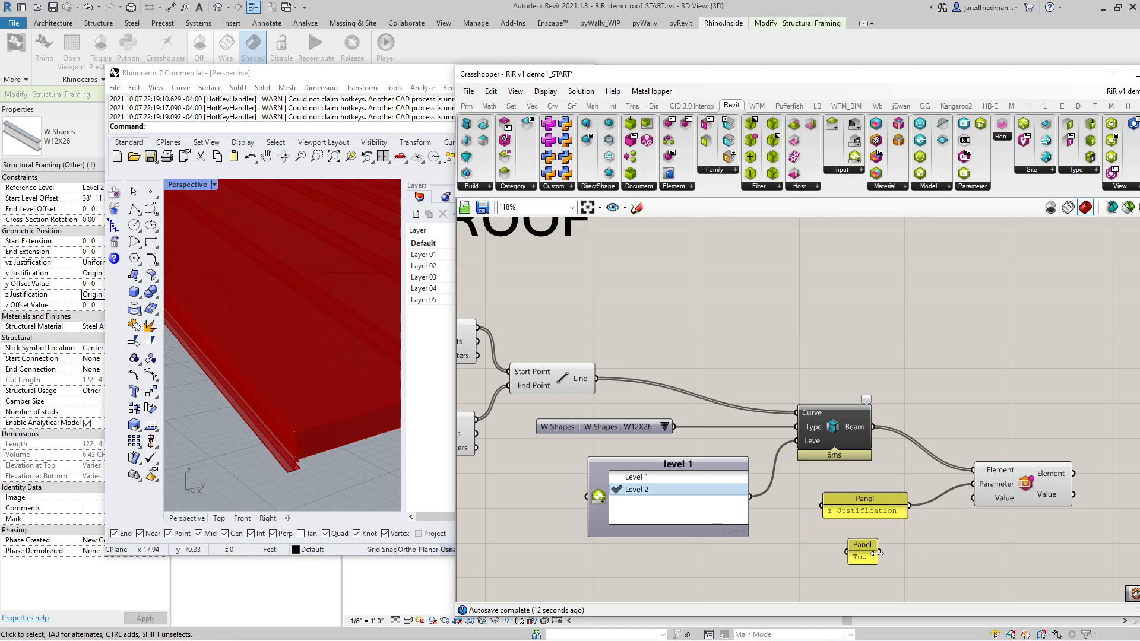
left_click_drag(878, 551, 972, 499)
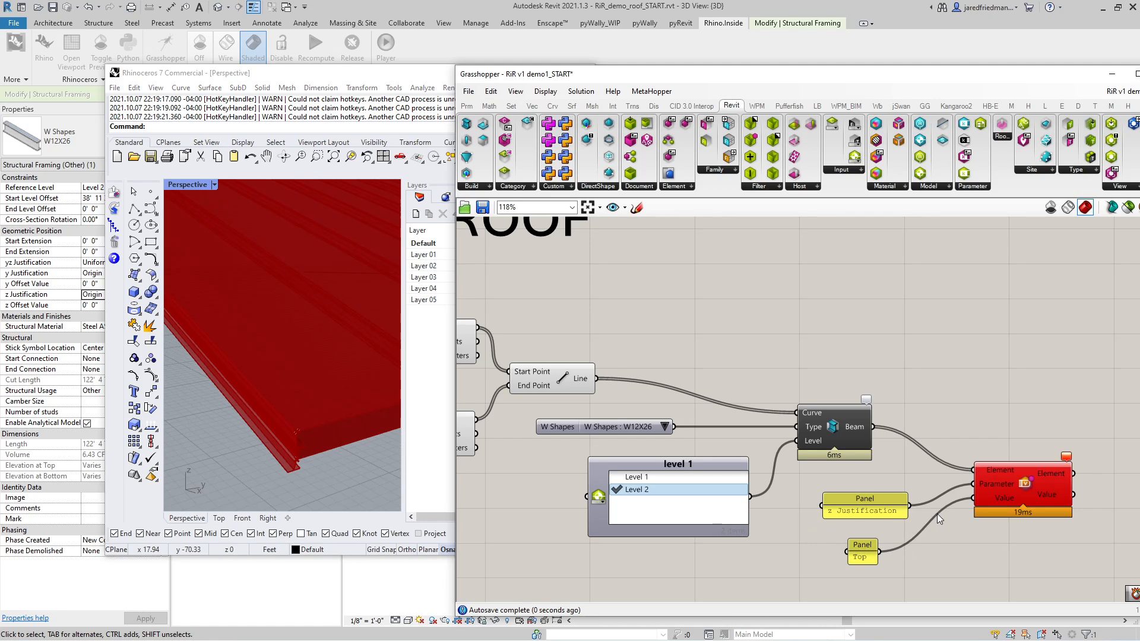
mouse_move(1067, 461)
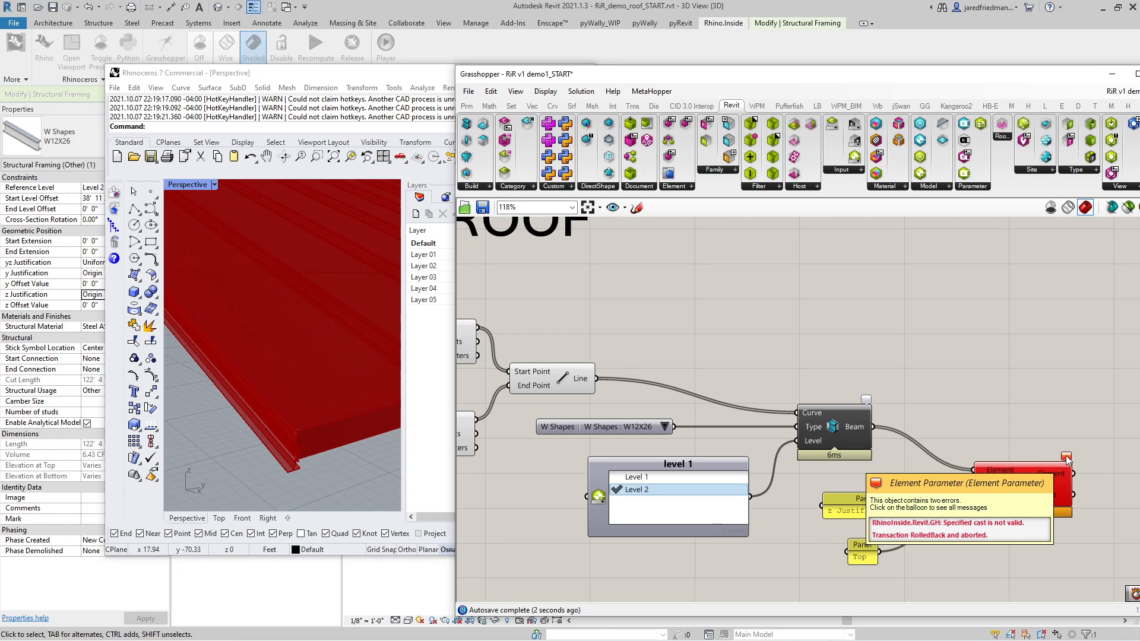
- Feed a new number slider set to 0 into Element Parameter's Value input and delete the "Top" panel
double_click(892, 565)
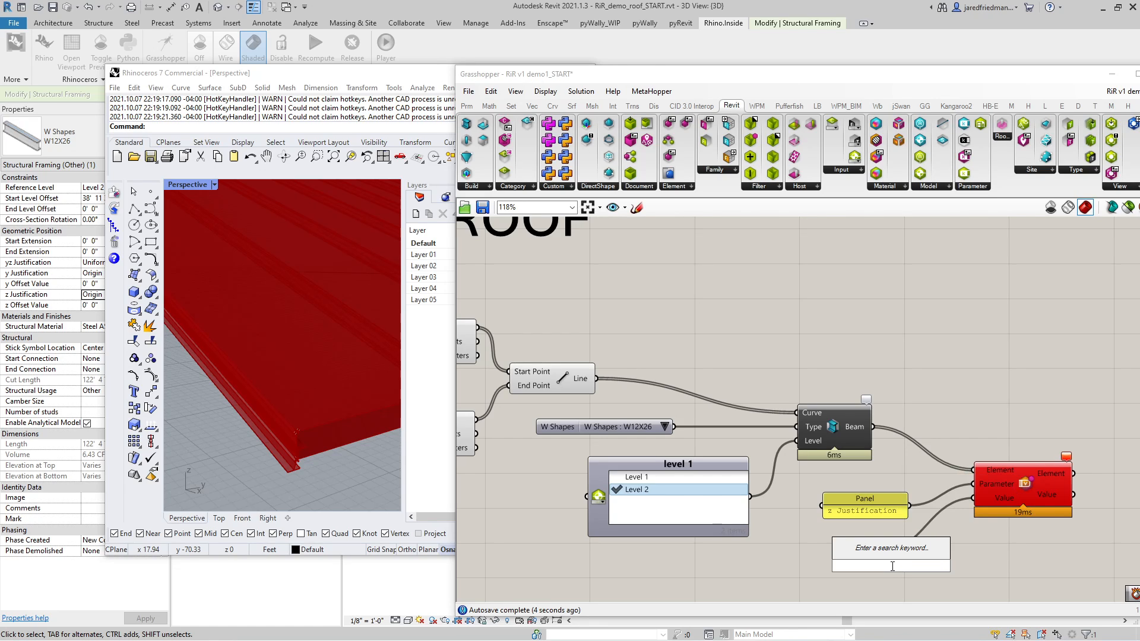
type("0..")
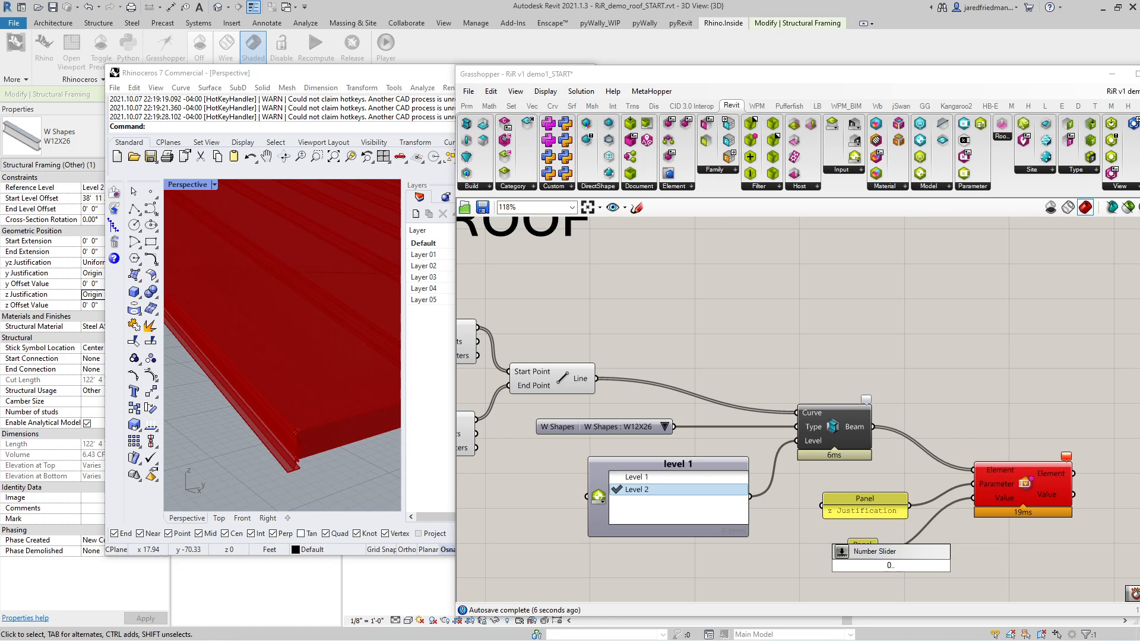
key("Return")
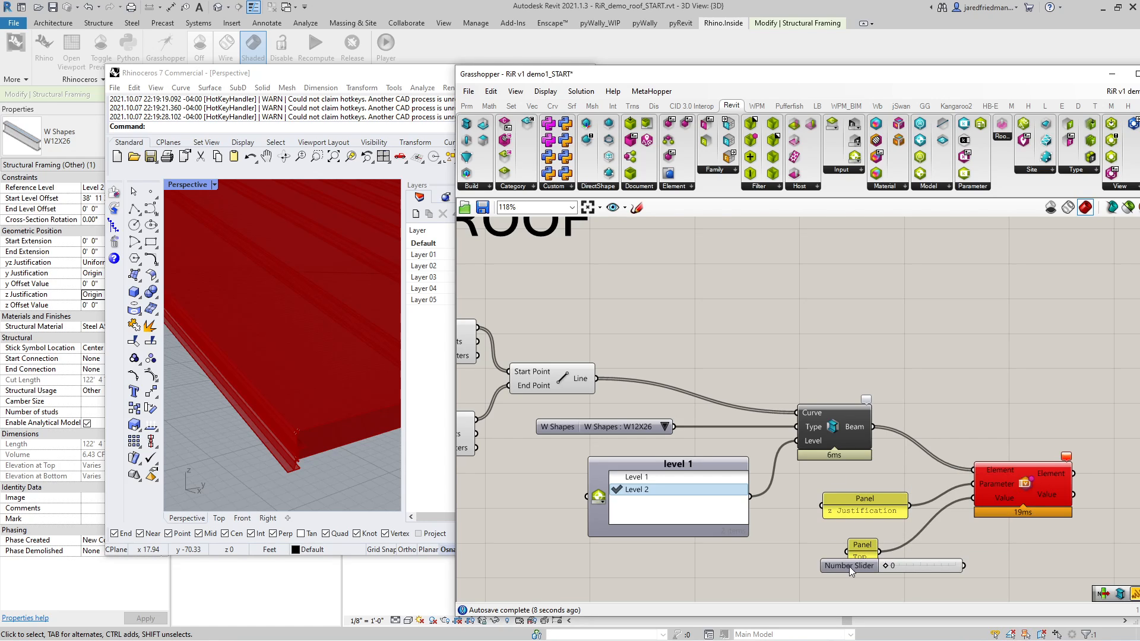
left_click_drag(849, 566, 818, 574)
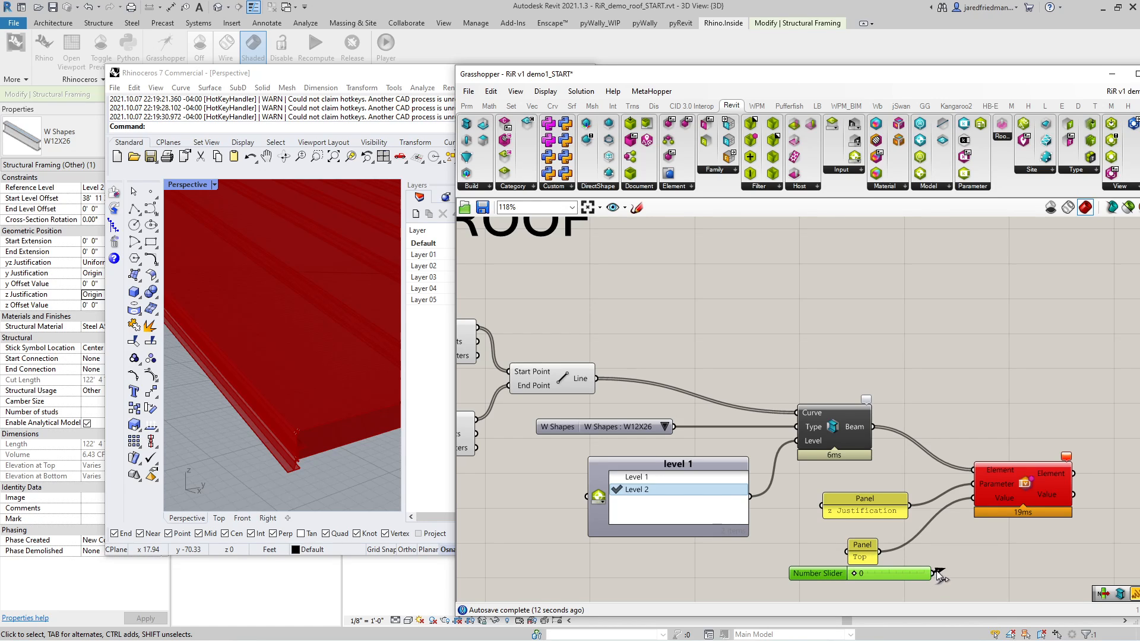
left_click_drag(932, 575, 971, 500)
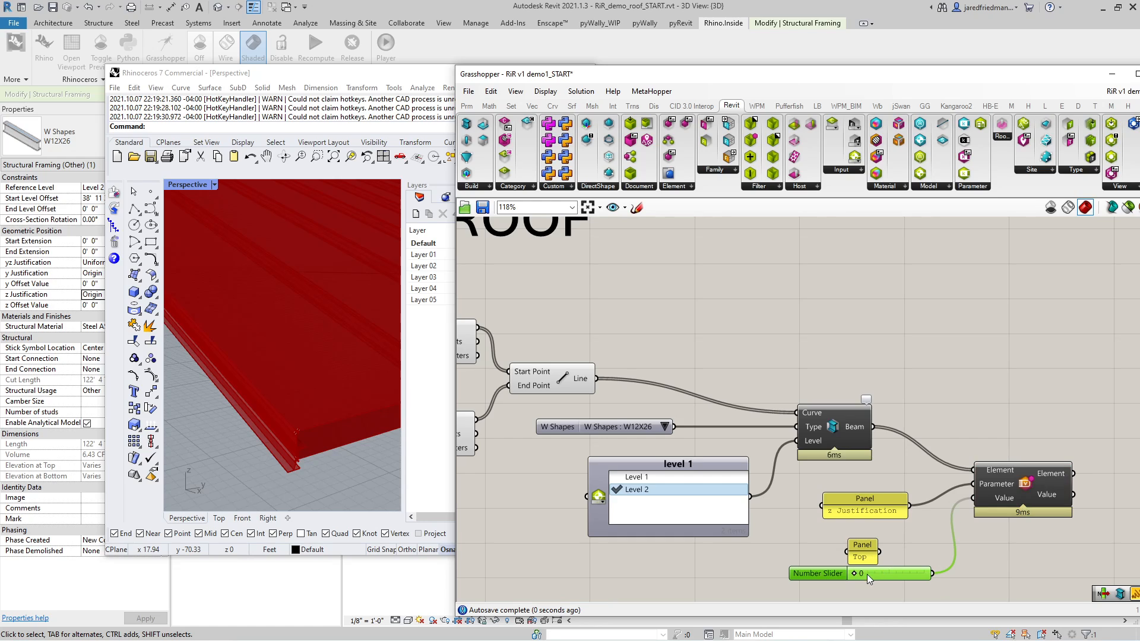
left_click(1005, 490)
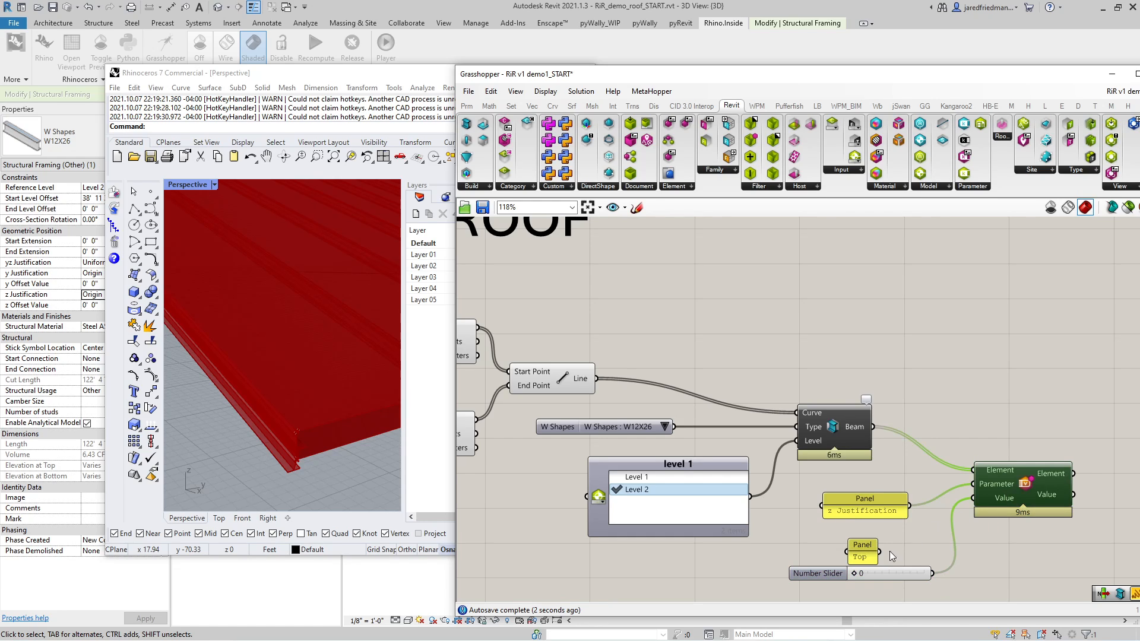
left_click(862, 546)
key("Delete")
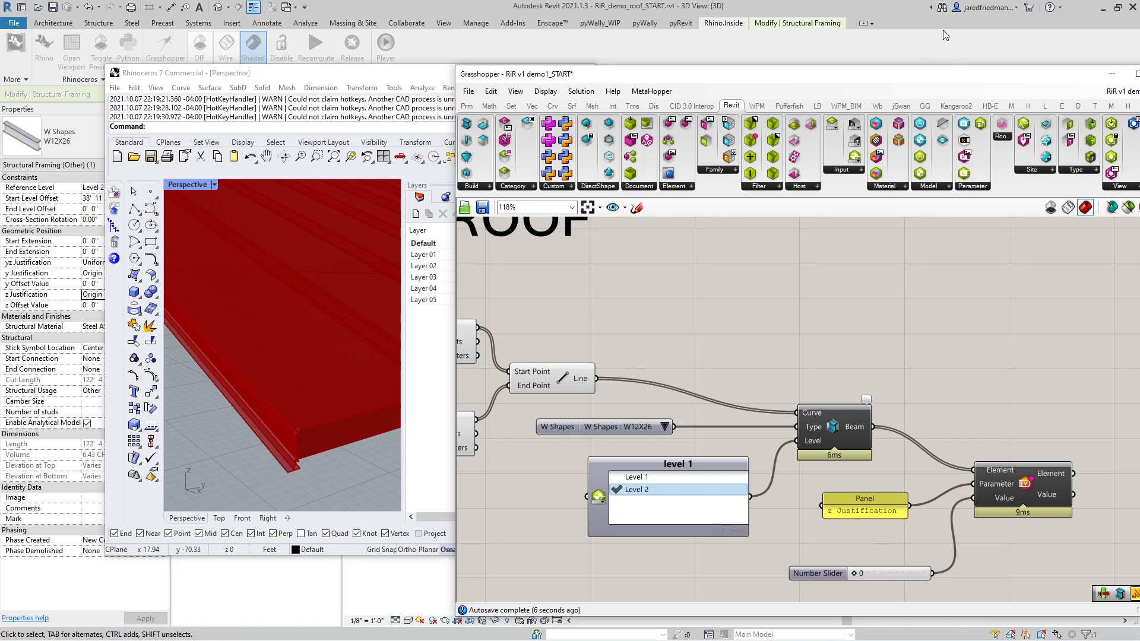
- Recompute the definition with the Revit view uncovered, and inspect the beams' vertical alignment at the roof corner
left_click_drag(950, 76, 501, 73)
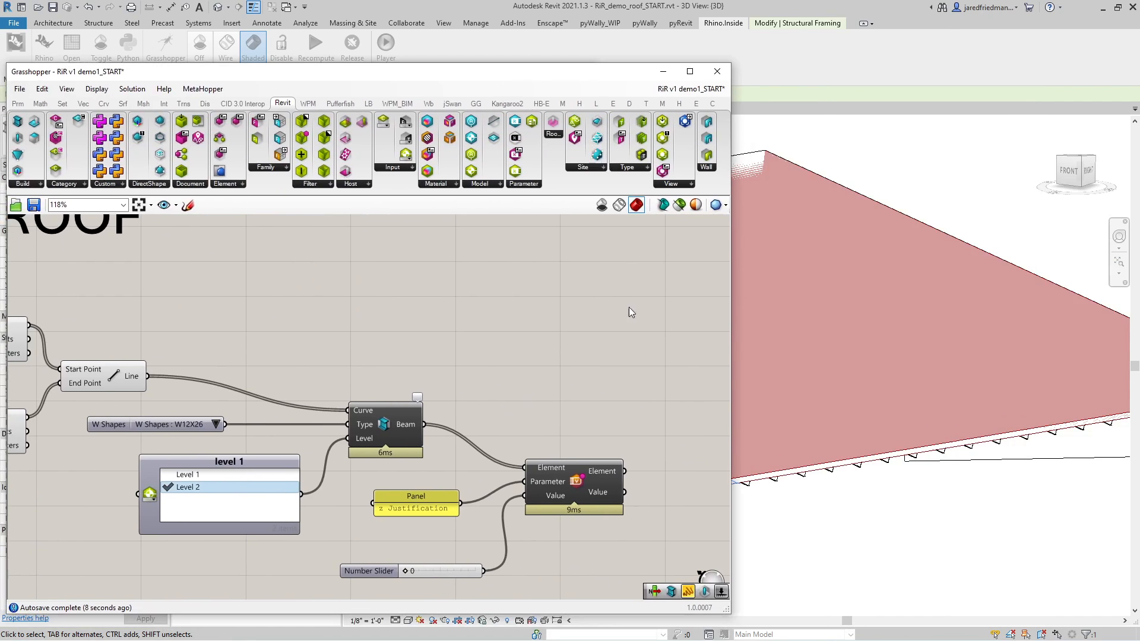
right_click(614, 338)
left_click(640, 452)
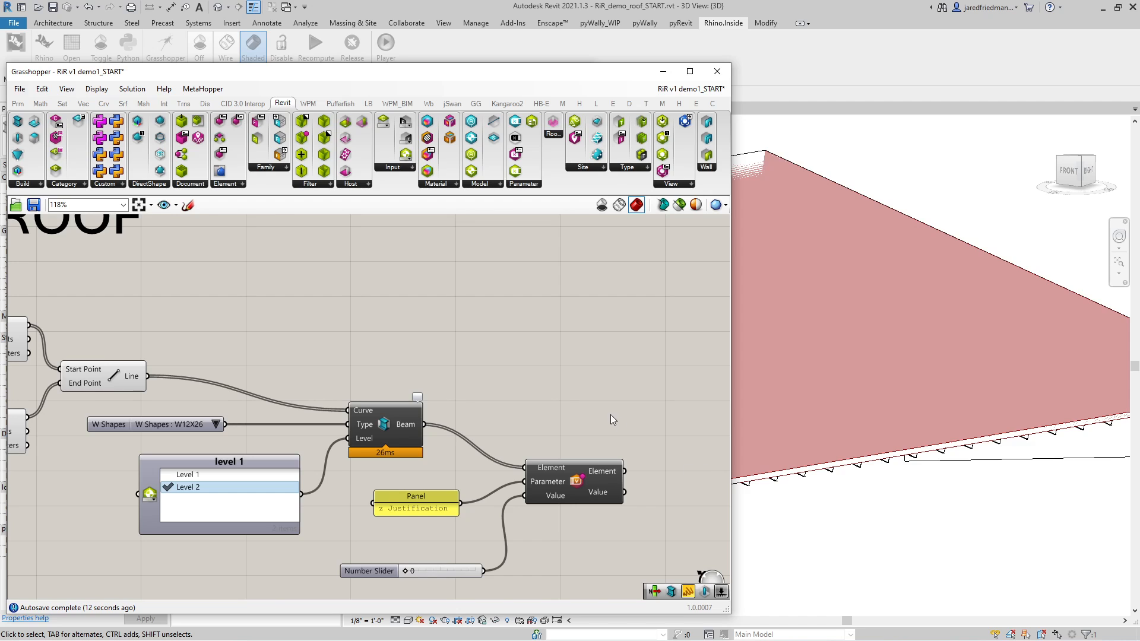
left_click(581, 481)
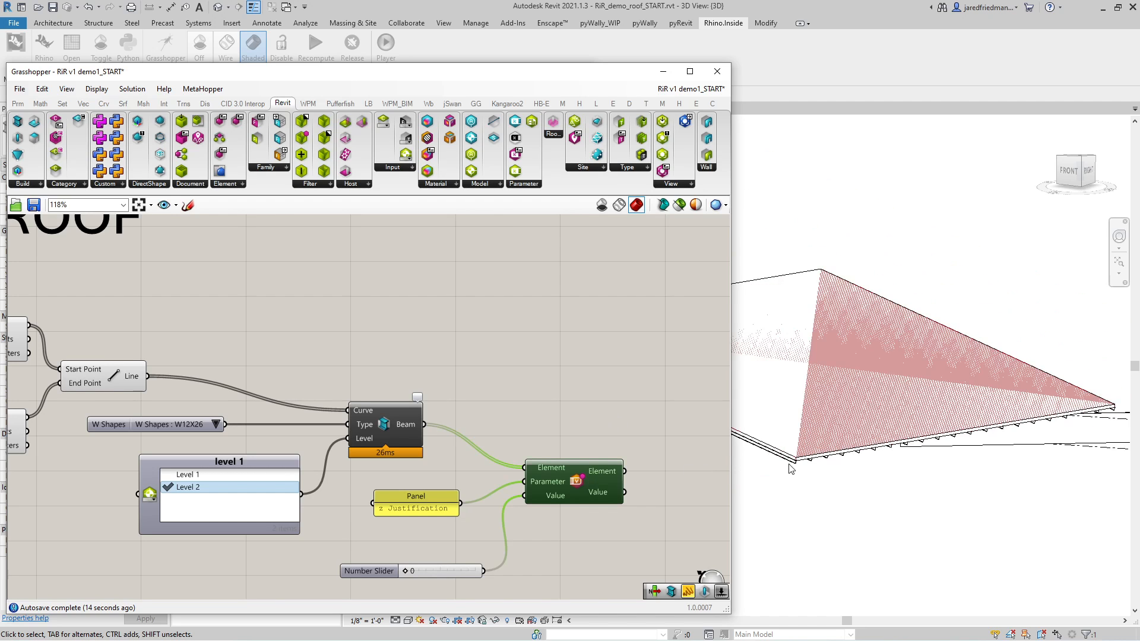
scroll(817, 476, "up", 3)
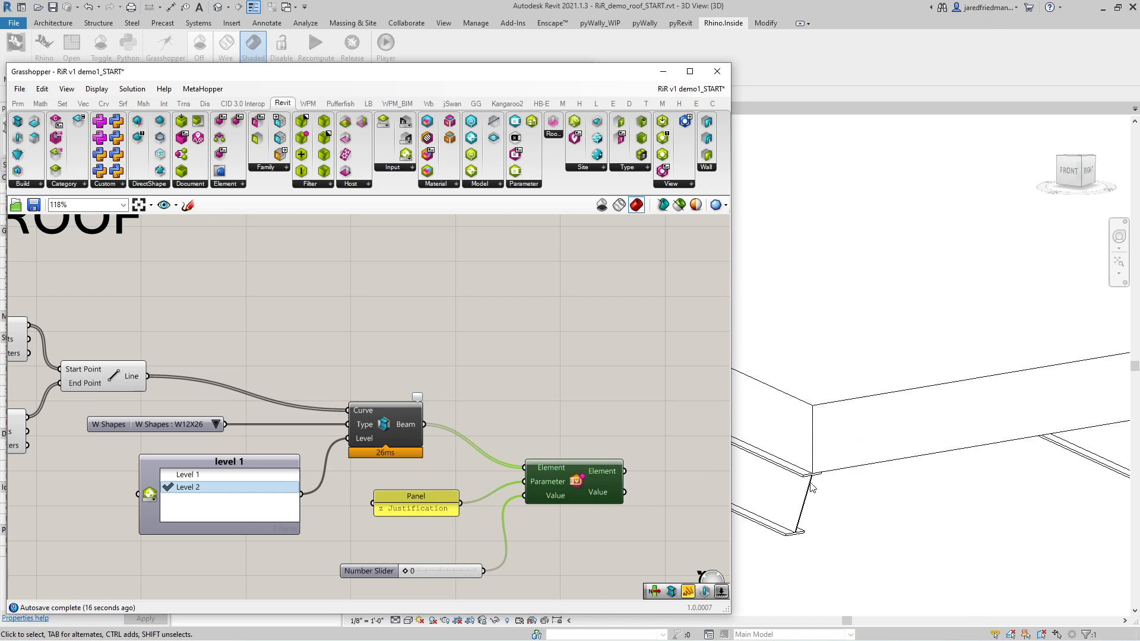
scroll(817, 477, "down", 2)
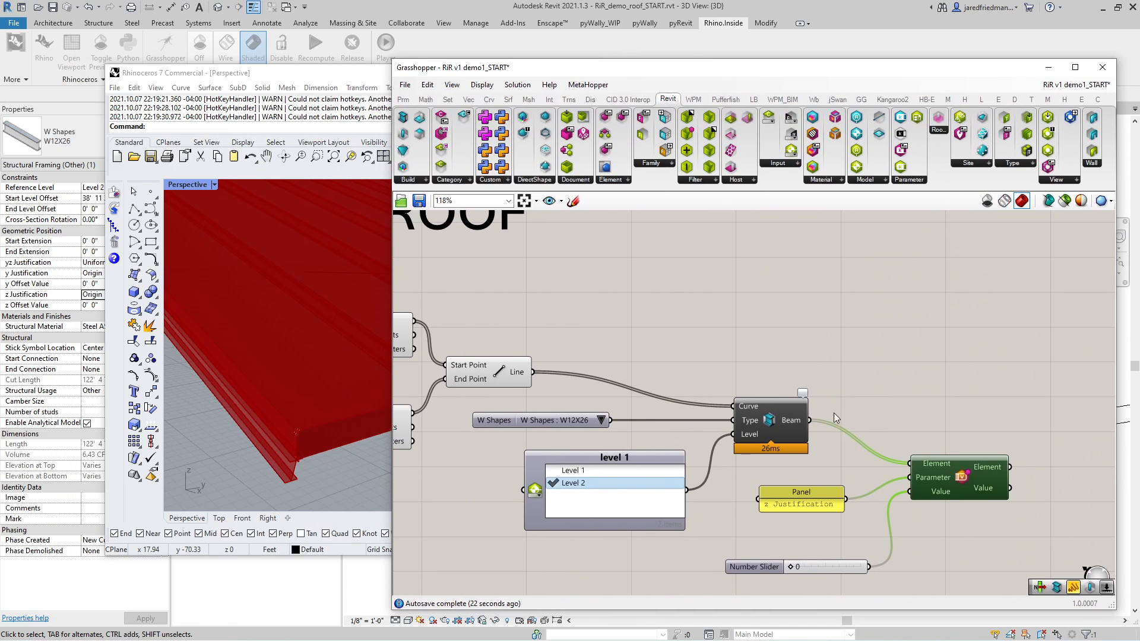
- Select the Line component and view its lines across the whole roof in Rhino
scroll(868, 428, "down", 2)
scroll(702, 401, "up", 2)
left_click(703, 402)
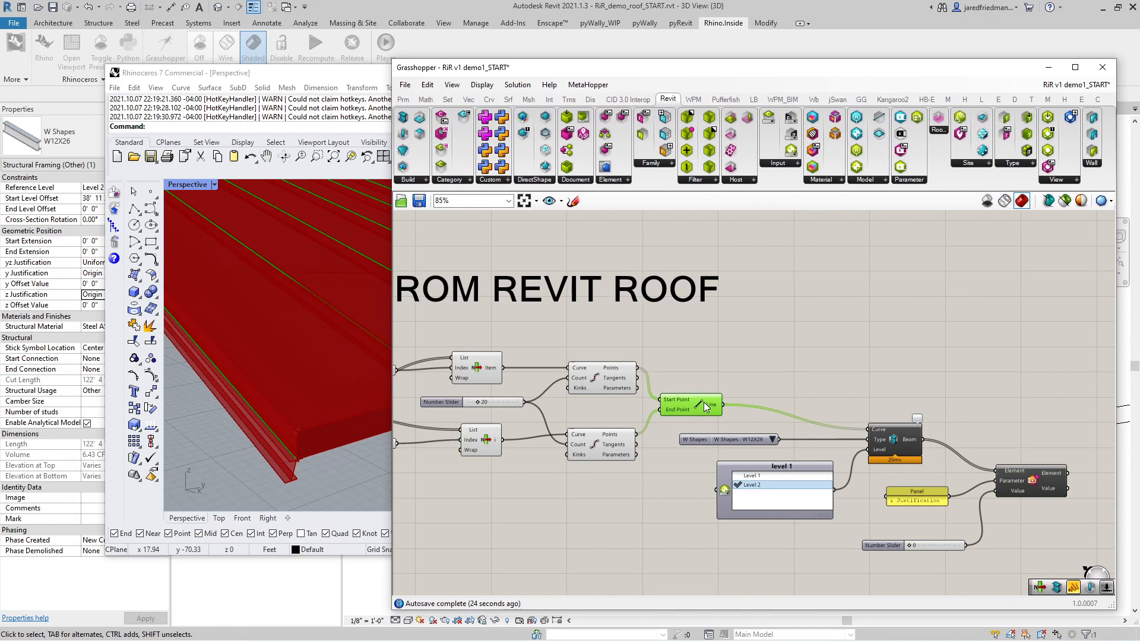
scroll(282, 444, "down", 10)
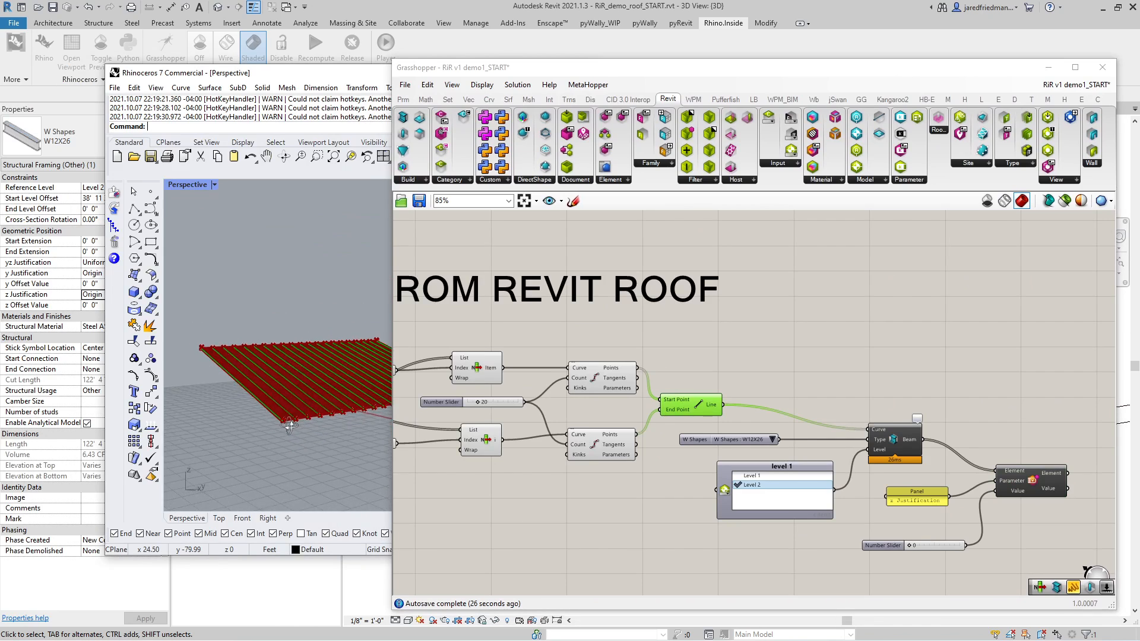
- Examine the beam preview in the Rhino viewport and the component chain under the MAKE BEAMS FROM REVIT ROOF heading
scroll(297, 398, "up", 4)
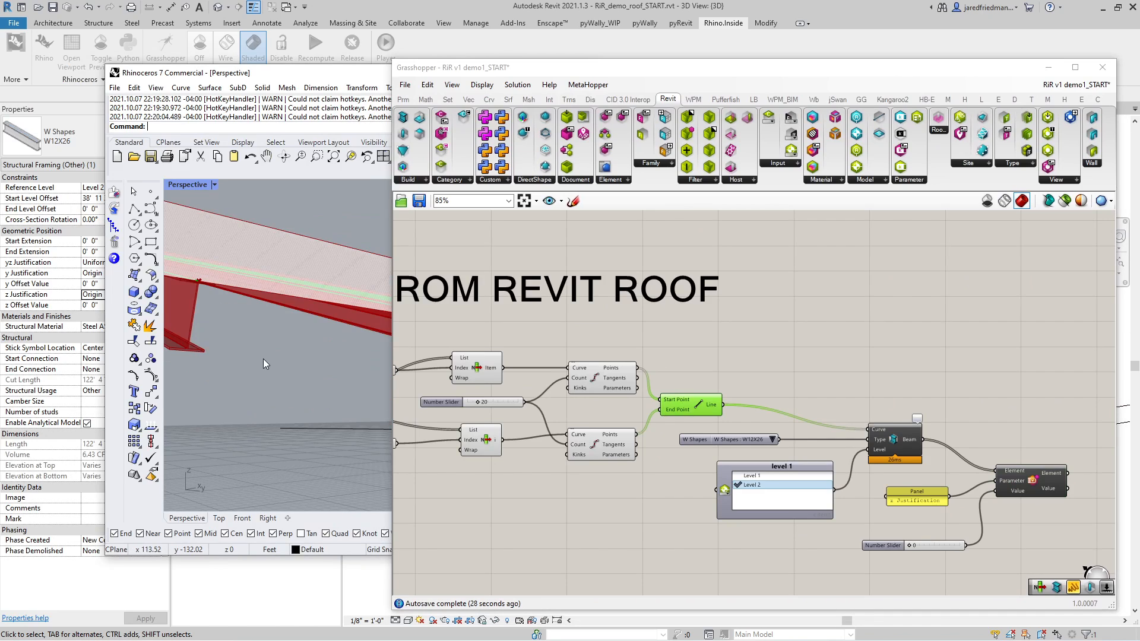
scroll(262, 359, "down", 2)
scroll(254, 355, "up", 4)
scroll(254, 355, "down", 5)
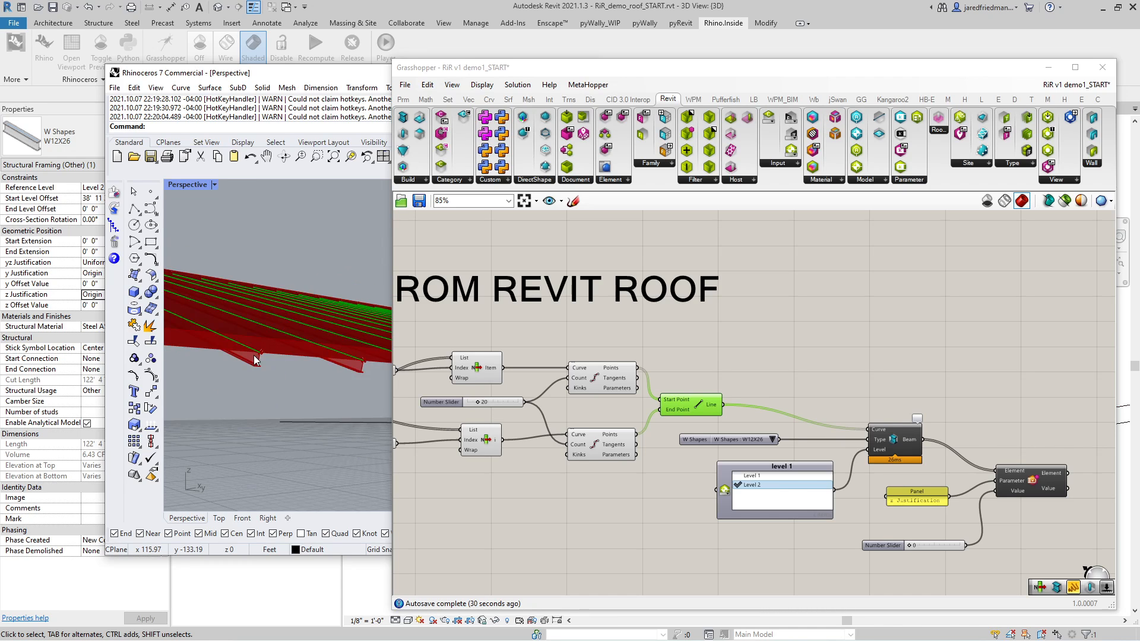
scroll(254, 356, "down", 4)
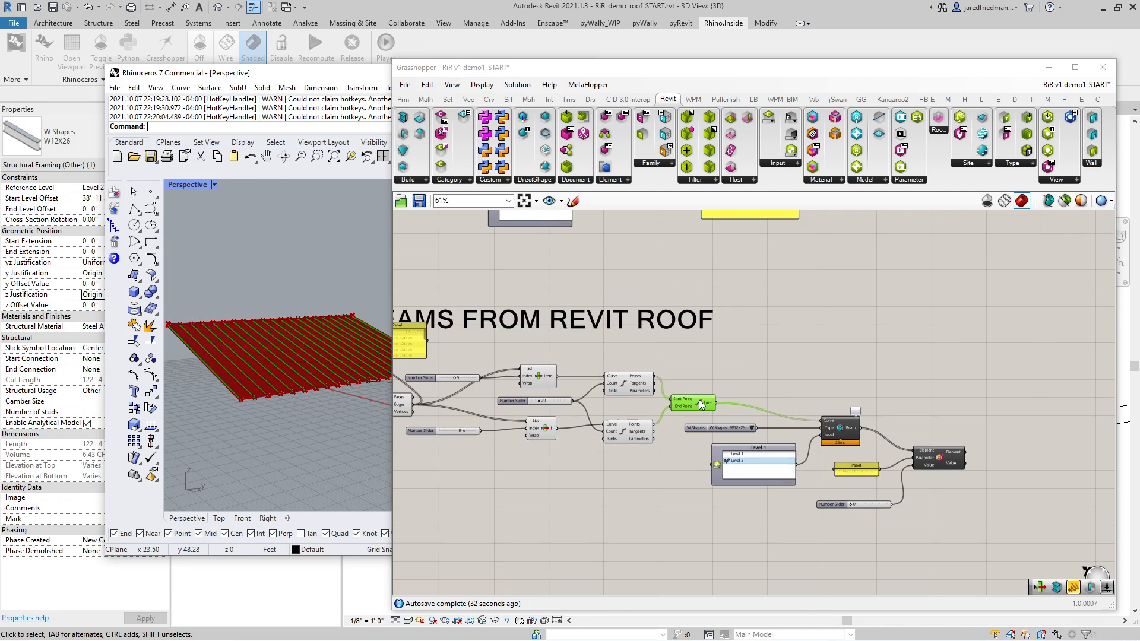
scroll(683, 380, "down", 3)
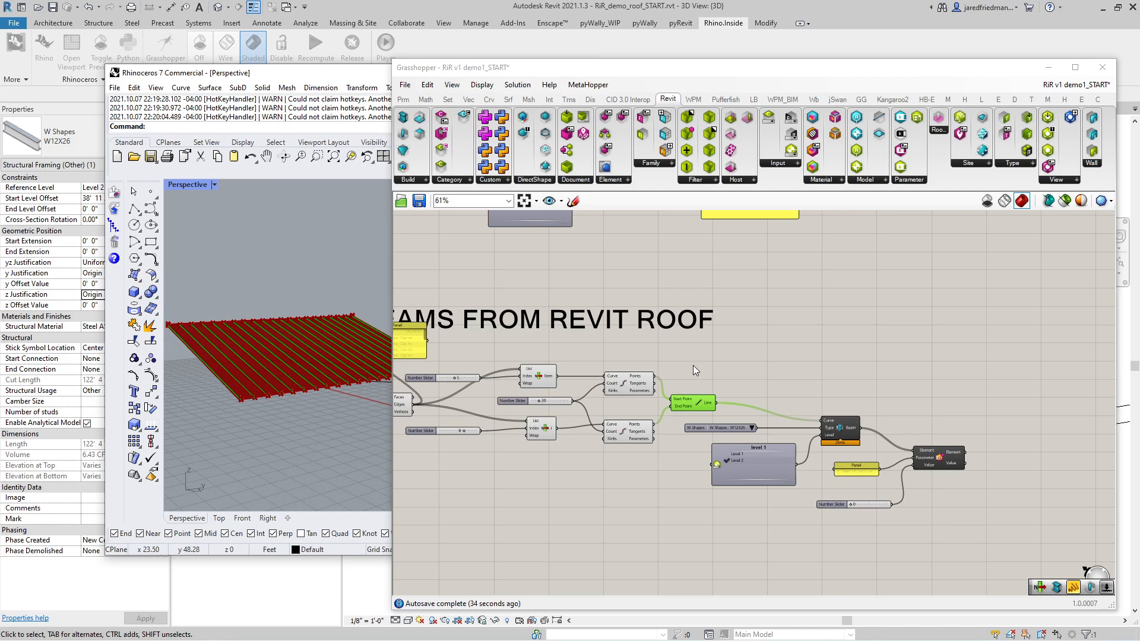
scroll(718, 376, "down", 8)
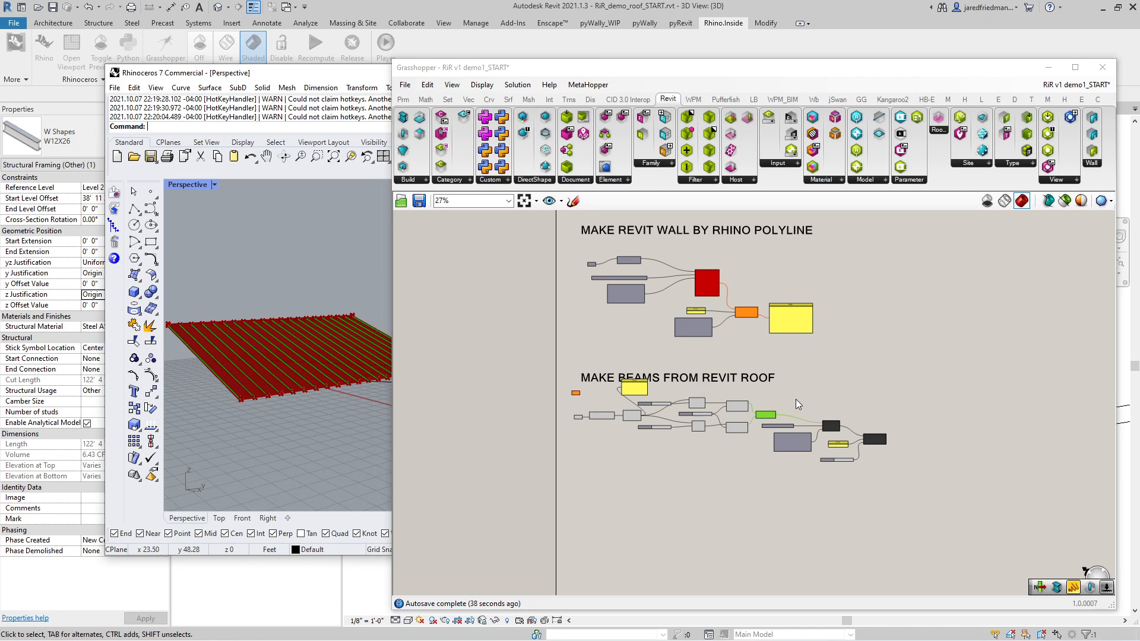
scroll(615, 399, "up", 3)
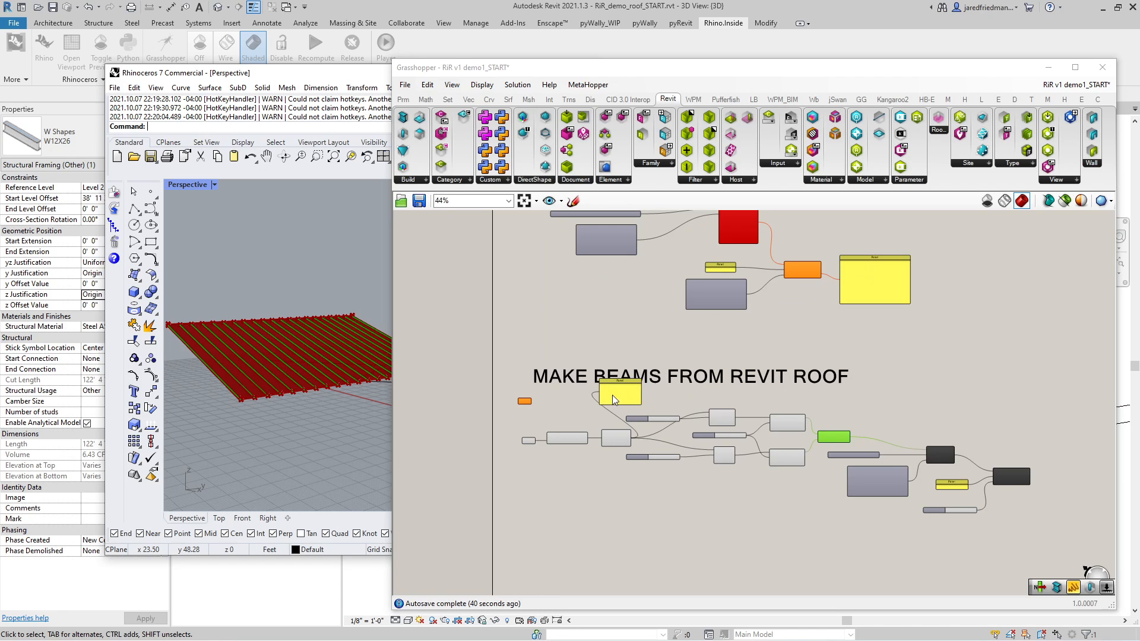
scroll(612, 401, "down", 2)
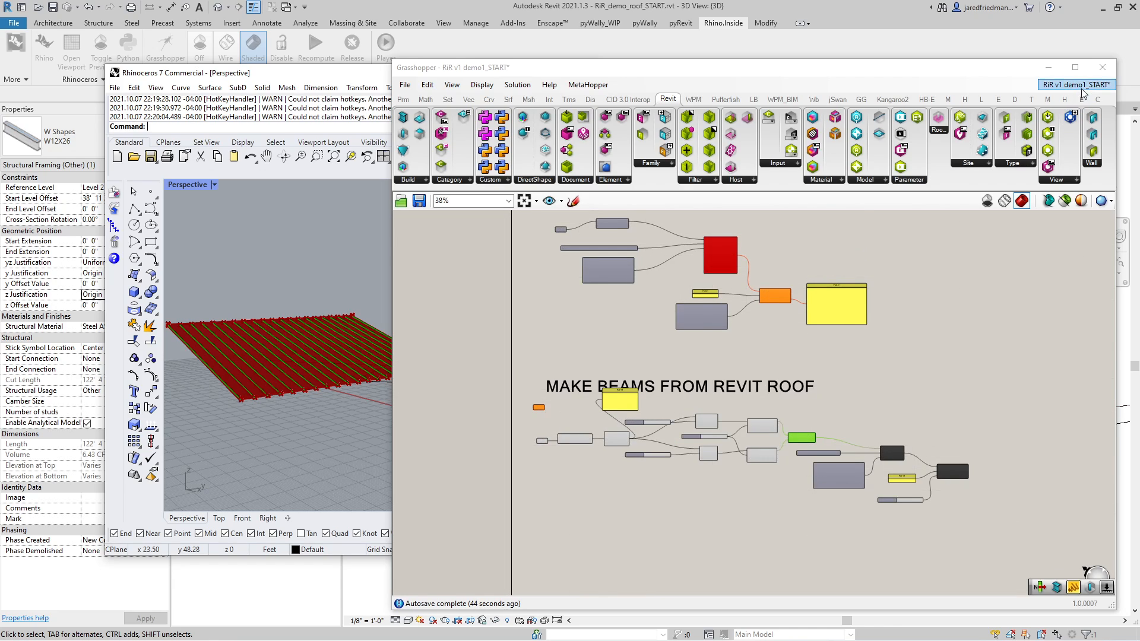
- Switch to the RiR_demo_Lever_START_r21 3D view in Revit and bring up the RiR v1 demo2_START definition in Grasshopper
left_click(826, 9)
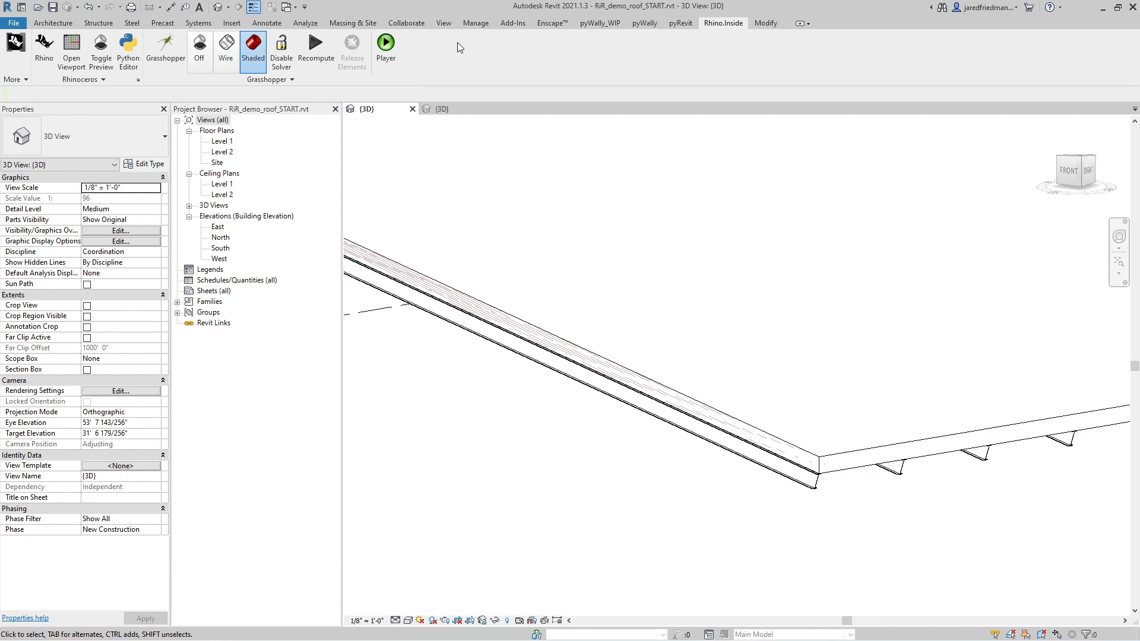
left_click(443, 110)
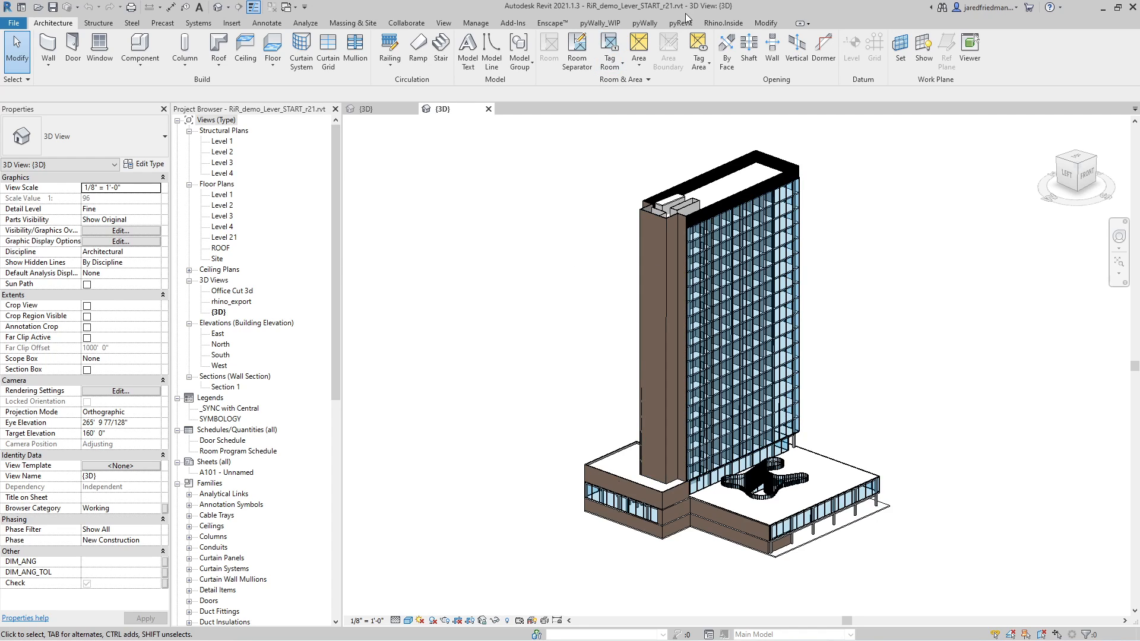
left_click(715, 23)
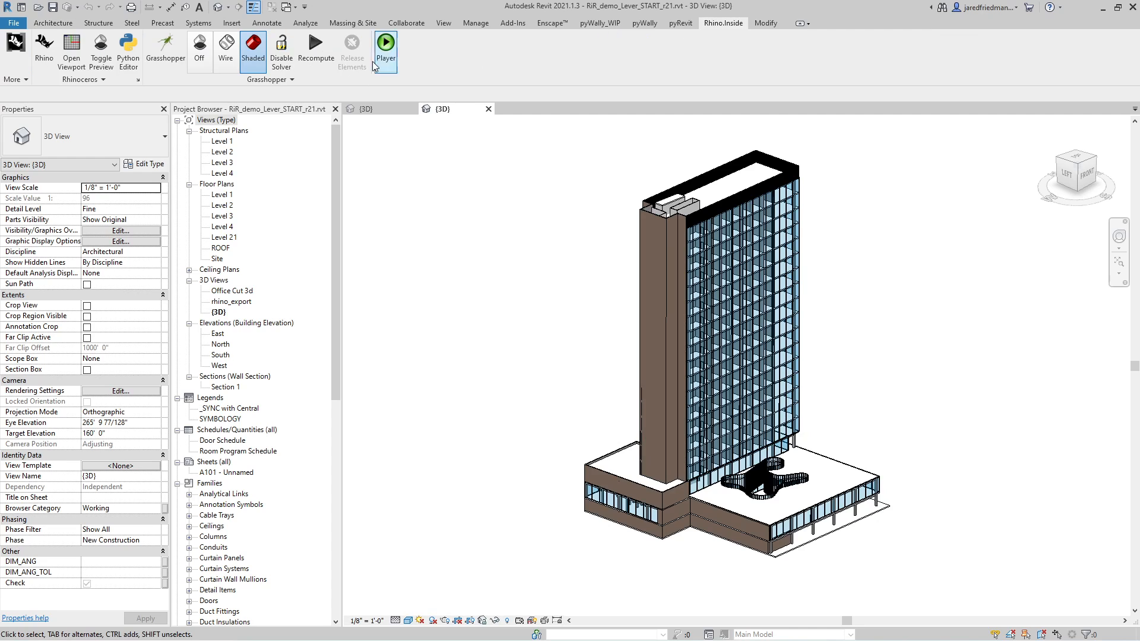
left_click(166, 48)
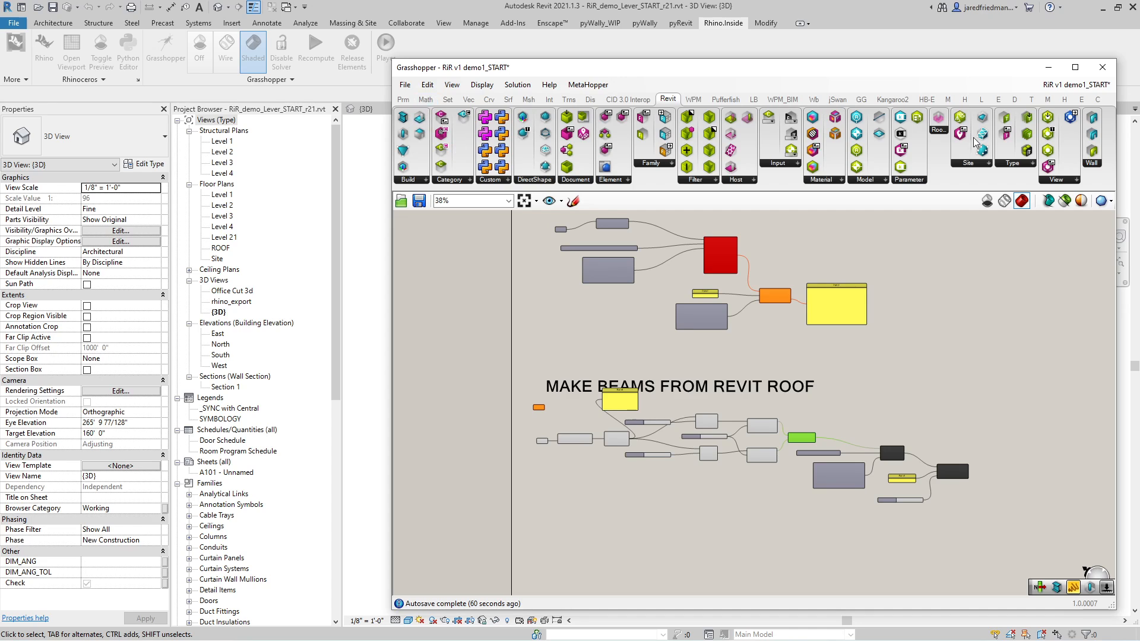
left_click(1061, 86)
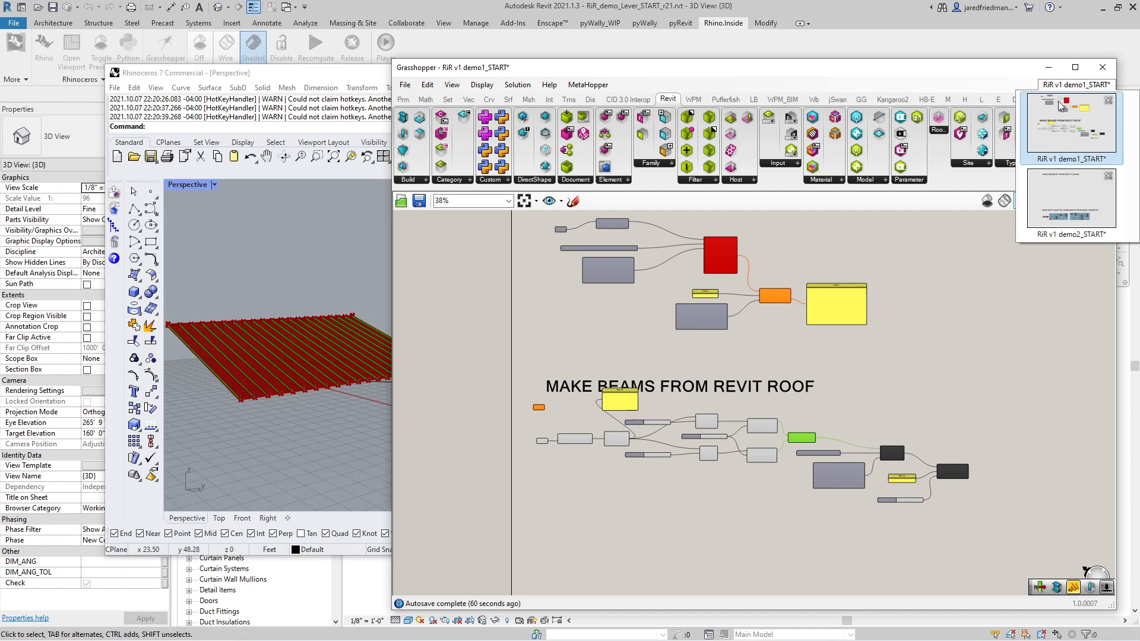
left_click(1063, 199)
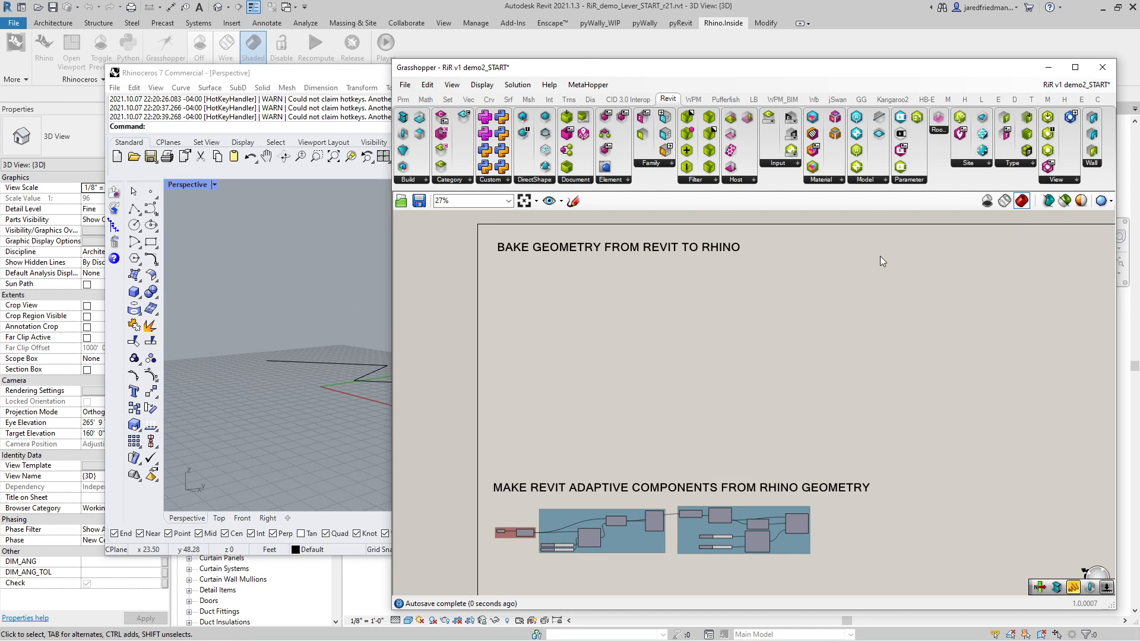
- Move and narrow the Grasshopper window so the Revit tower model is visible beside it
left_click_drag(640, 71, 331, 53)
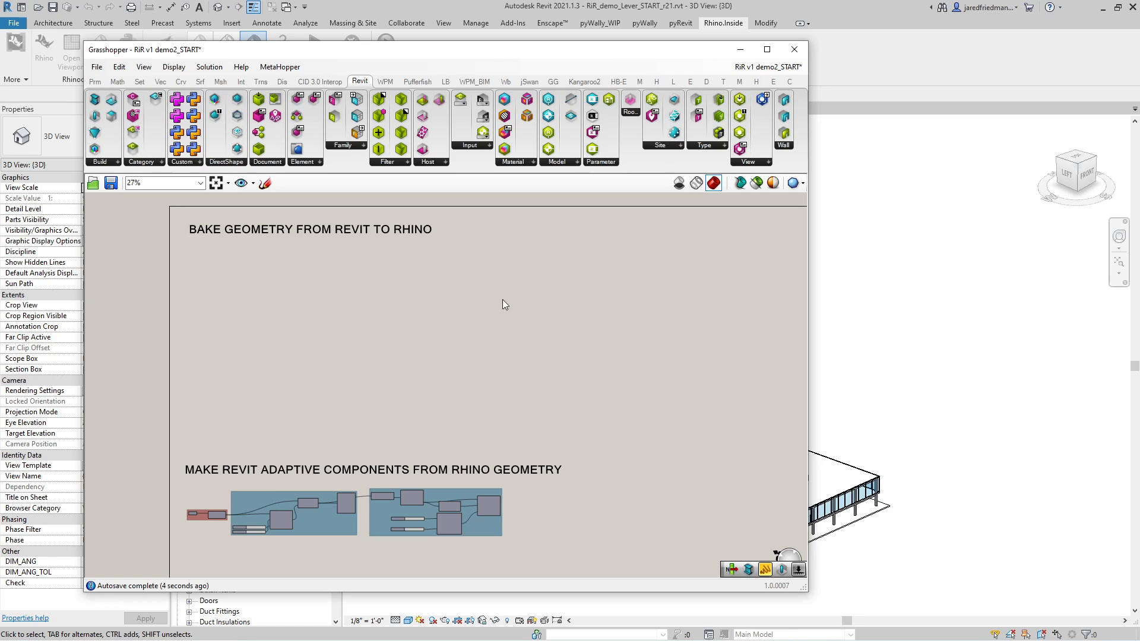
left_click_drag(808, 269, 657, 280)
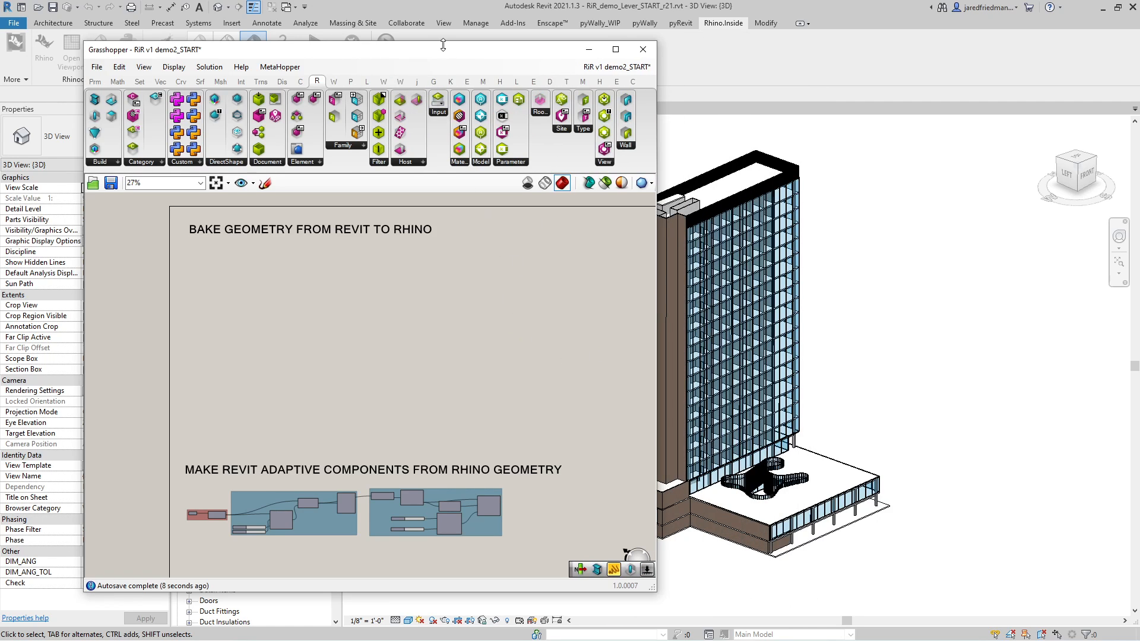
left_click_drag(445, 43, 452, 70)
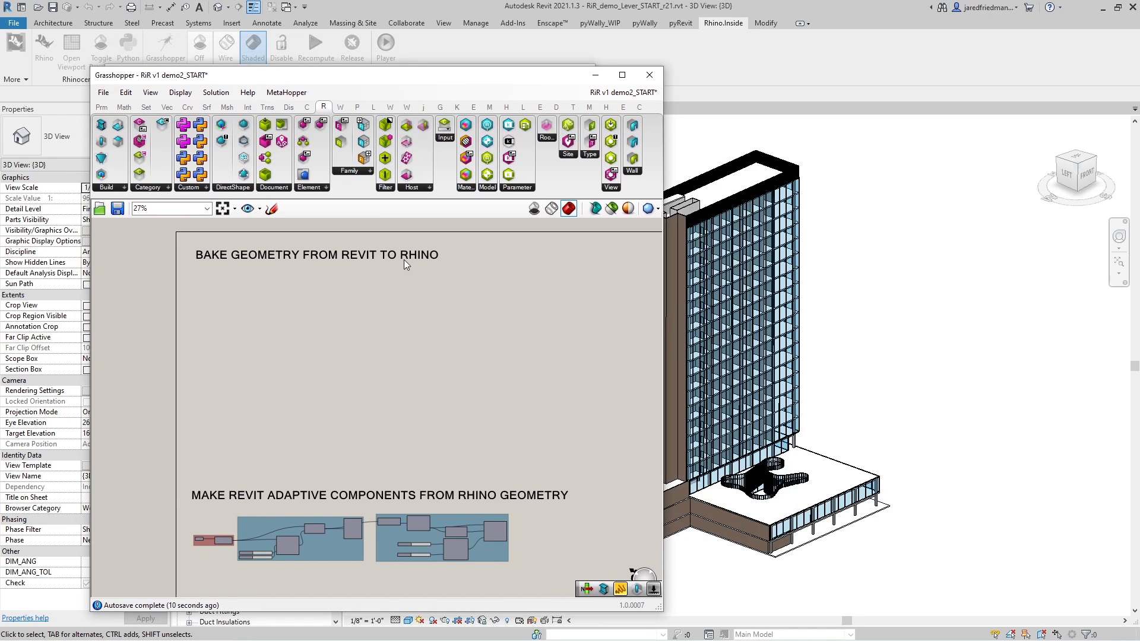
- Place a curve-based Revit wall component on the canvas near the BAKE GEOMETRY FROM REVIT TO RHINO heading
scroll(404, 291, "down", 2)
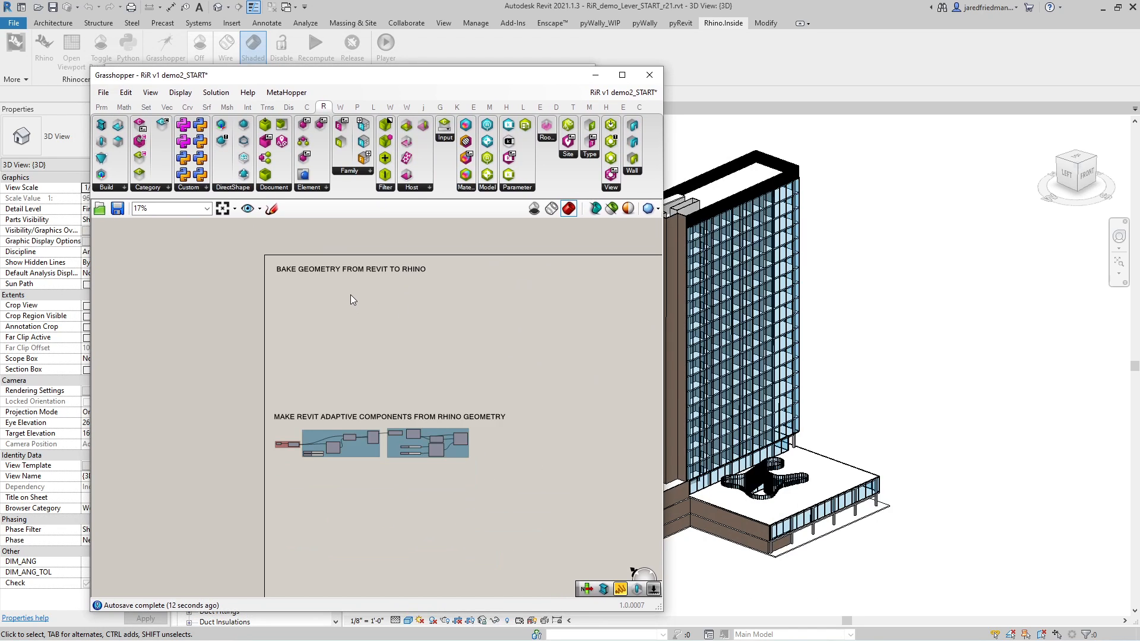
scroll(335, 427, "up", 7)
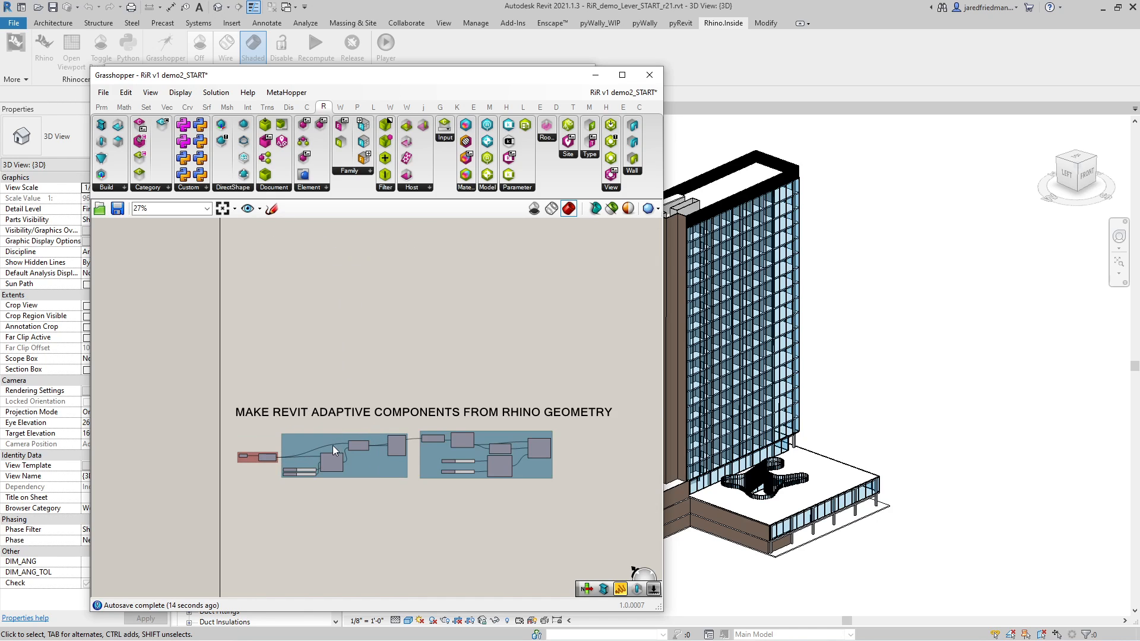
scroll(313, 472, "down", 7)
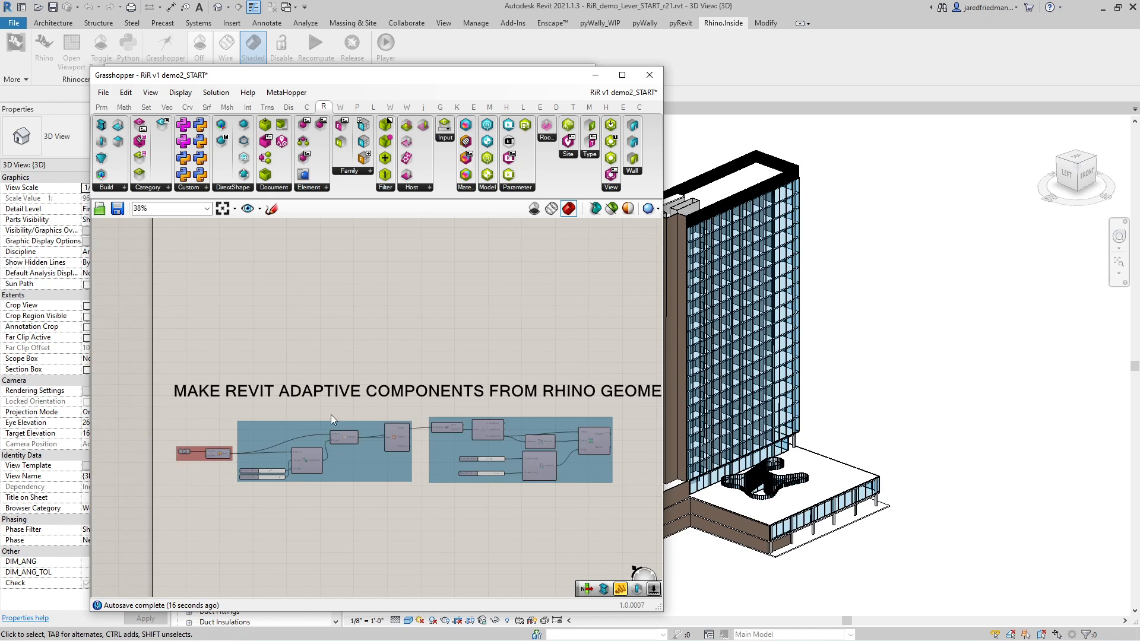
left_click(633, 173)
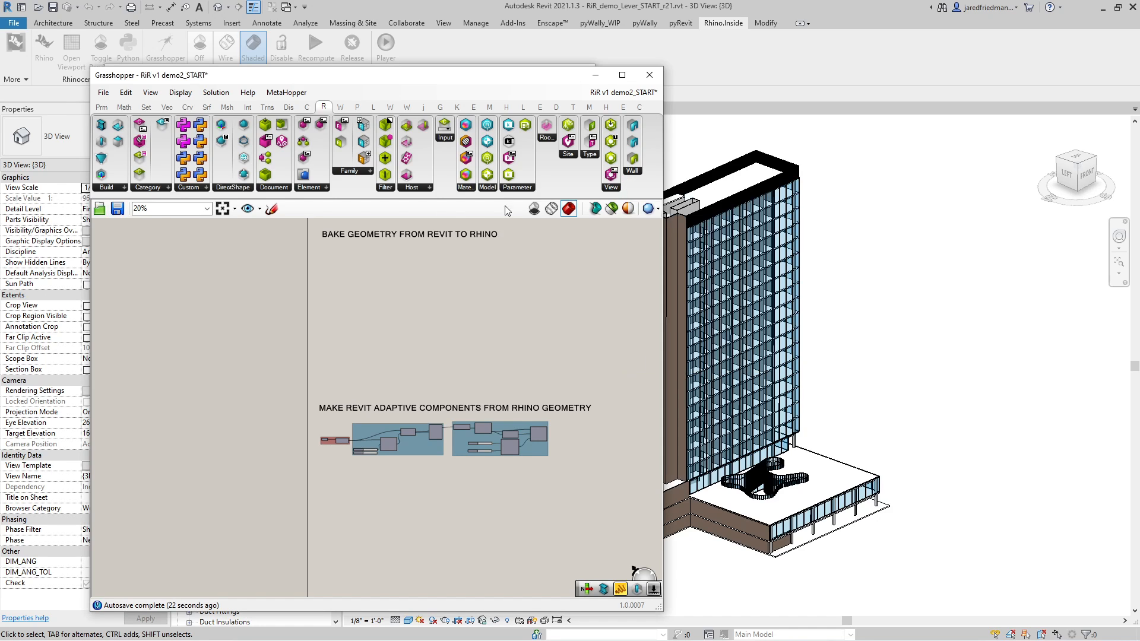
left_click_drag(507, 211, 363, 266)
- Insert the optional Document input above the Curve input on the wall component
scroll(356, 262, "up", 10)
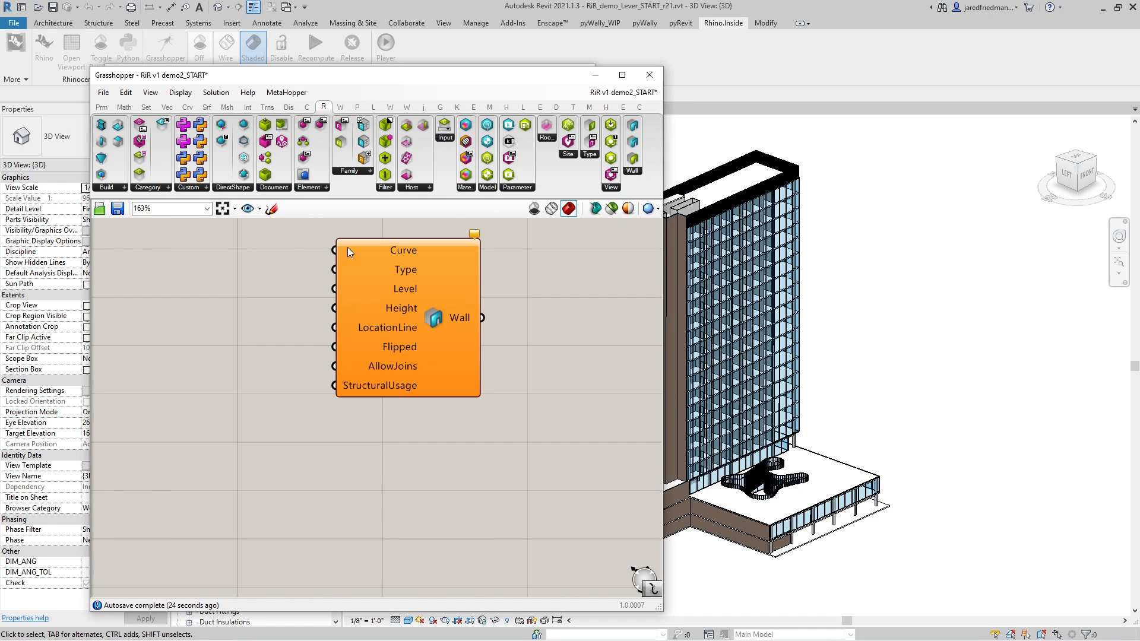
scroll(350, 248, "up", 5)
scroll(511, 264, "up", 4)
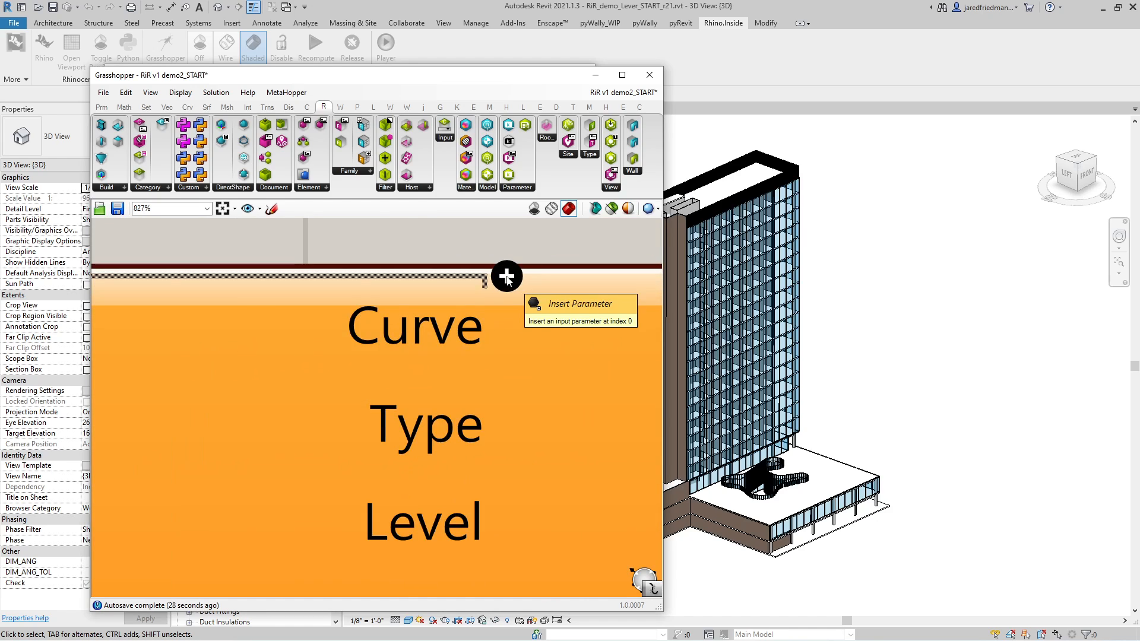
left_click(506, 277)
scroll(510, 309, "down", 3)
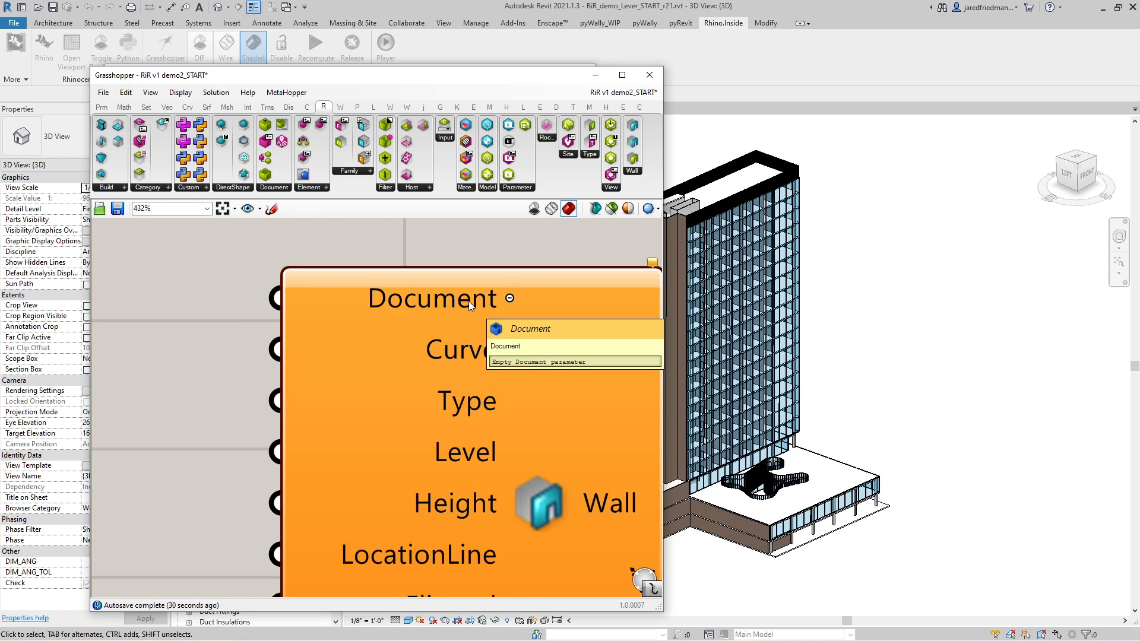
scroll(468, 304, "down", 4)
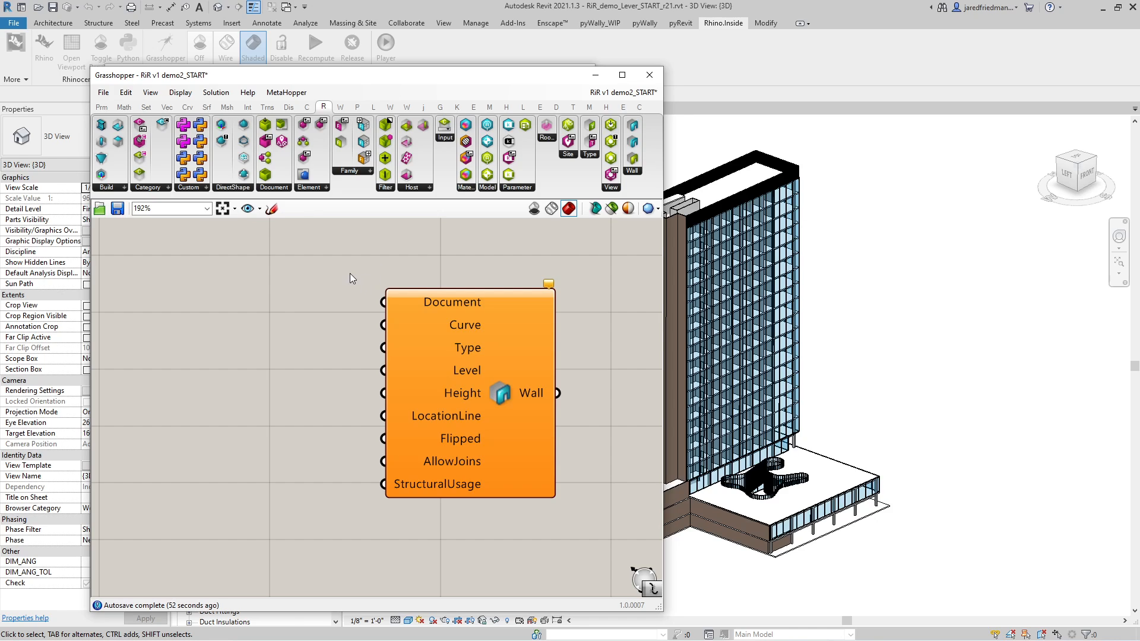
- Add an Active Document component and position it up and to the left of the wall component
left_click(284, 187)
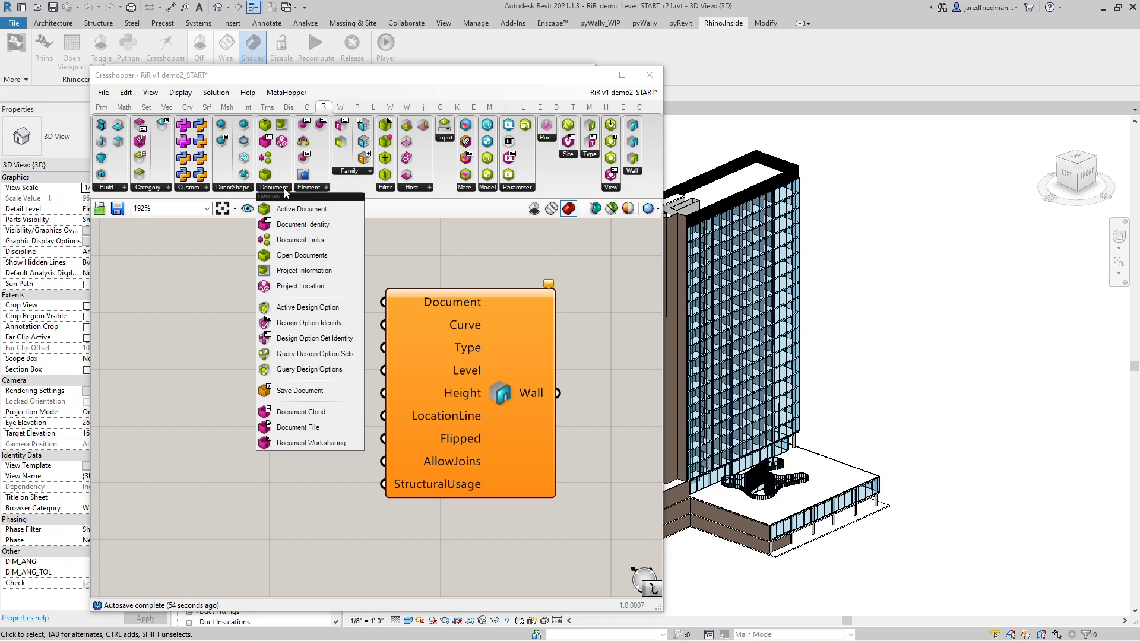
left_click_drag(297, 208, 264, 269)
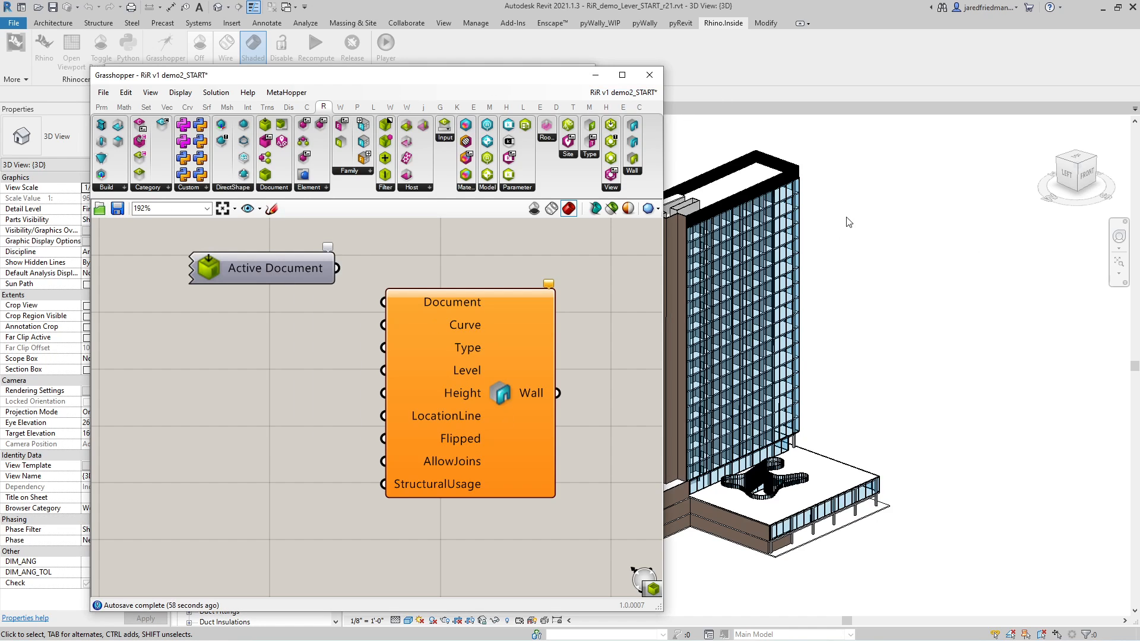
scroll(323, 386, "down", 2)
left_click(298, 330)
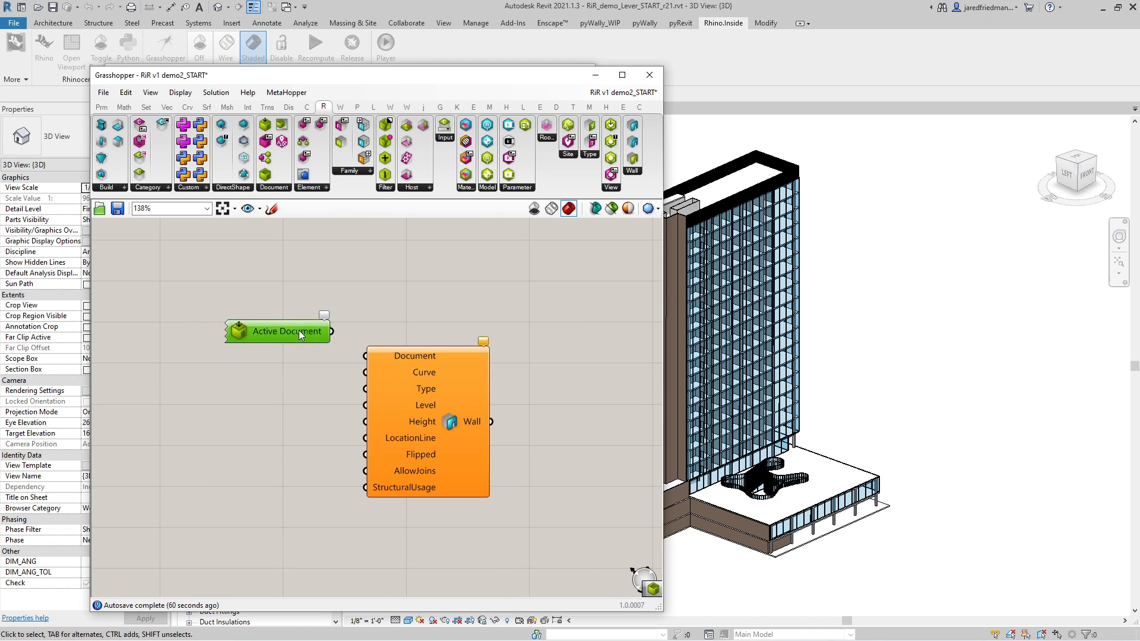
left_click_drag(298, 330, 271, 293)
- Check the Active Document output in a temporary, widened Panel wired to it, and delete the panel
double_click(350, 294)
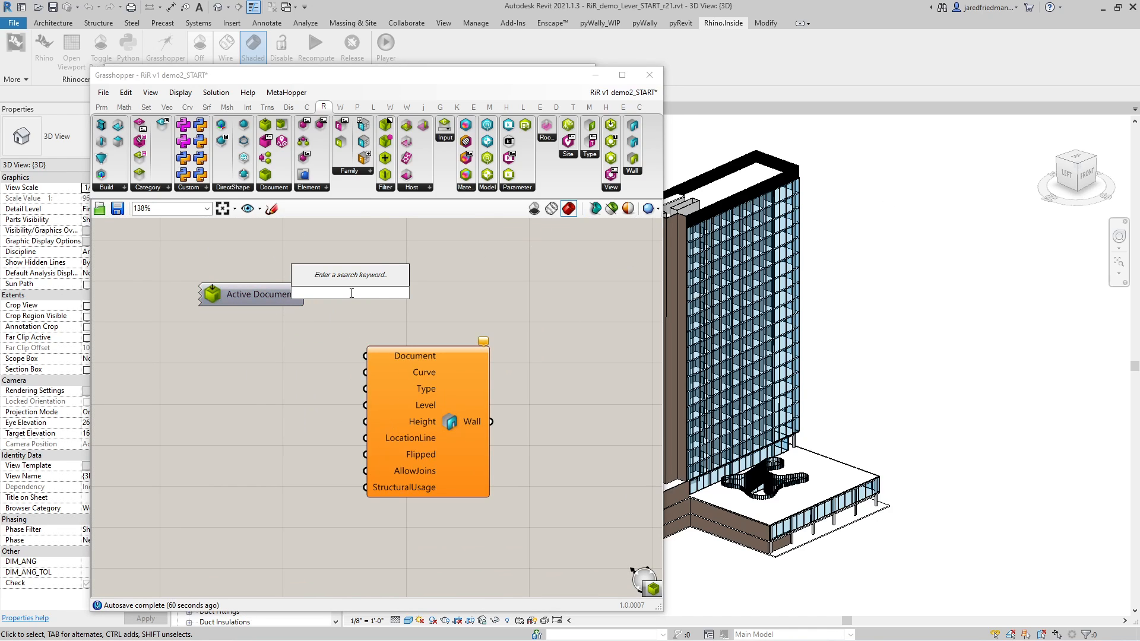
type("Panel")
key("Return")
left_click_drag(372, 291, 443, 287)
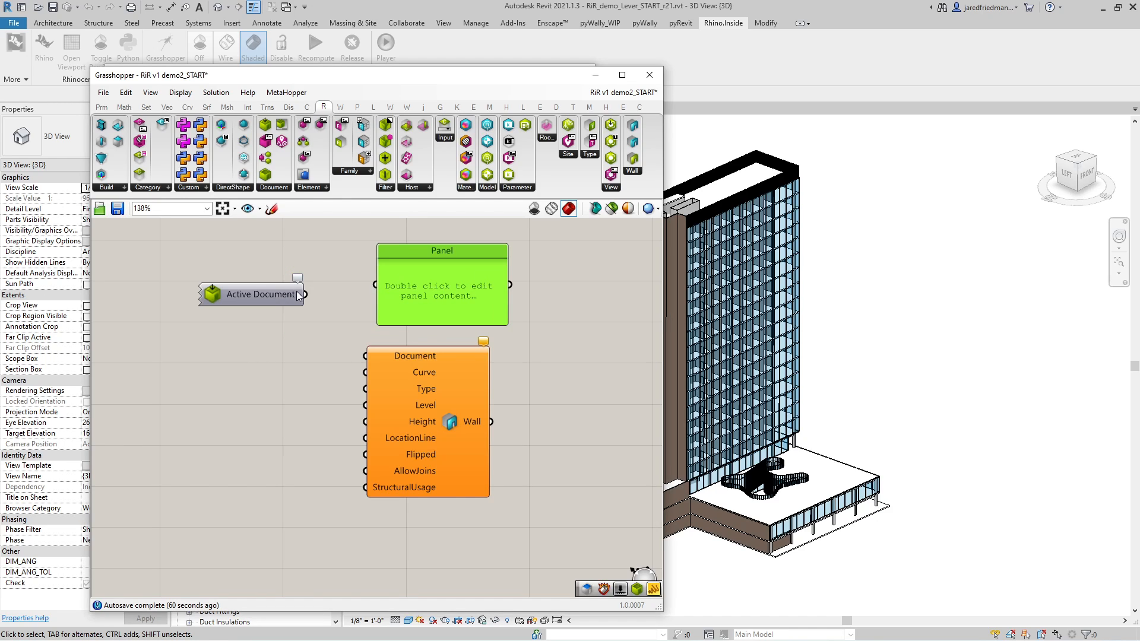
left_click_drag(297, 291, 376, 285)
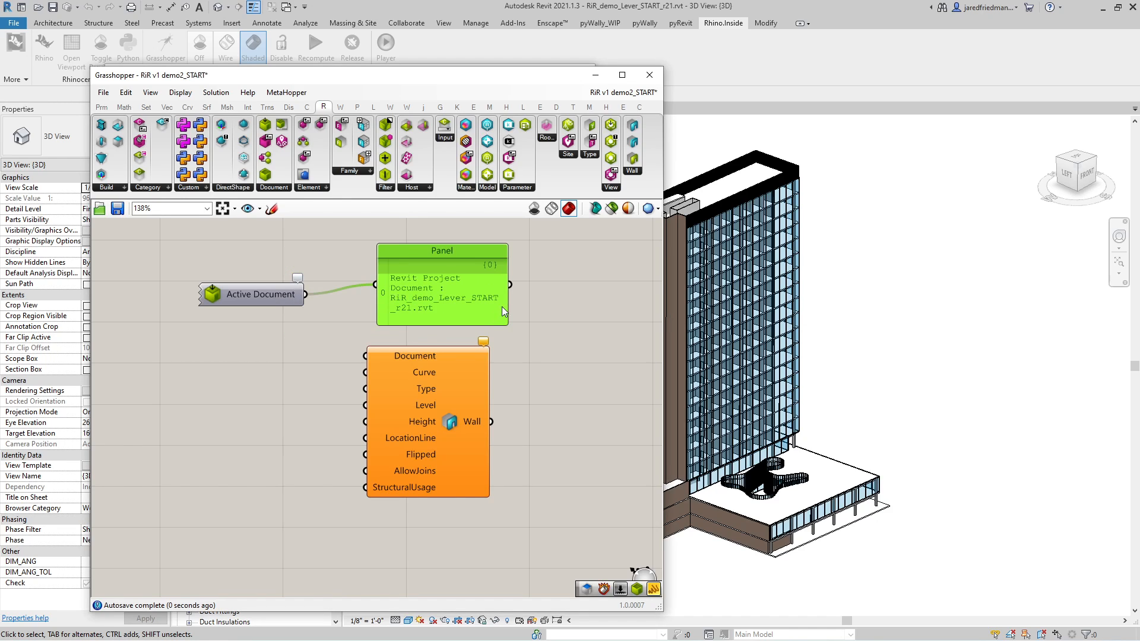
left_click_drag(506, 305, 594, 306)
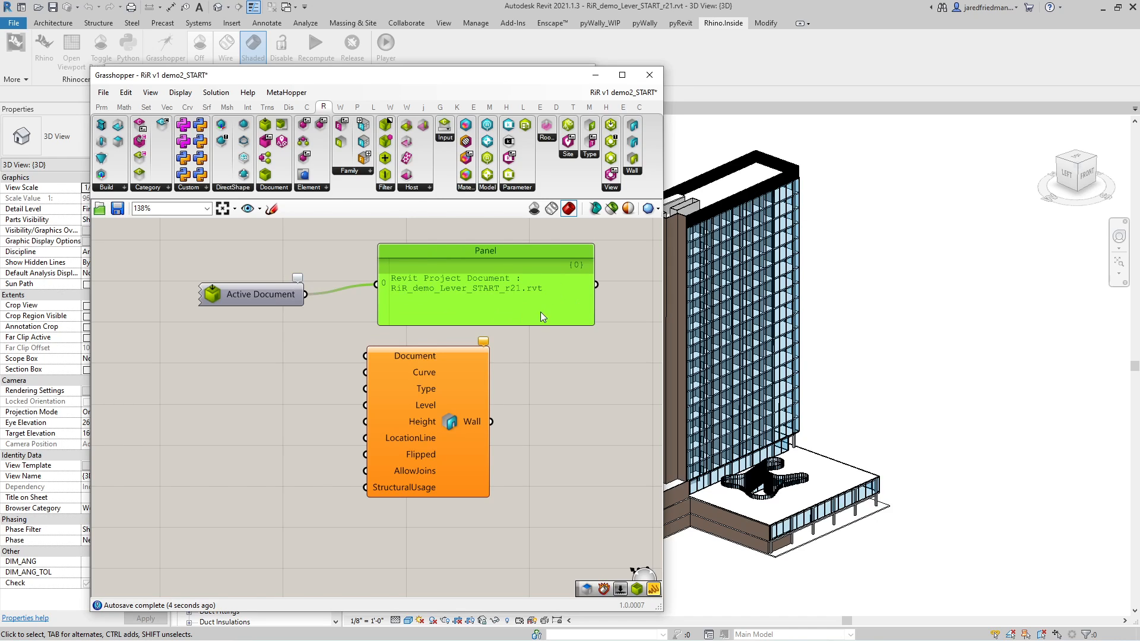
mouse_move(542, 297)
left_mouse_down()
mouse_move(534, 306)
mouse_move(535, 295)
left_mouse_up()
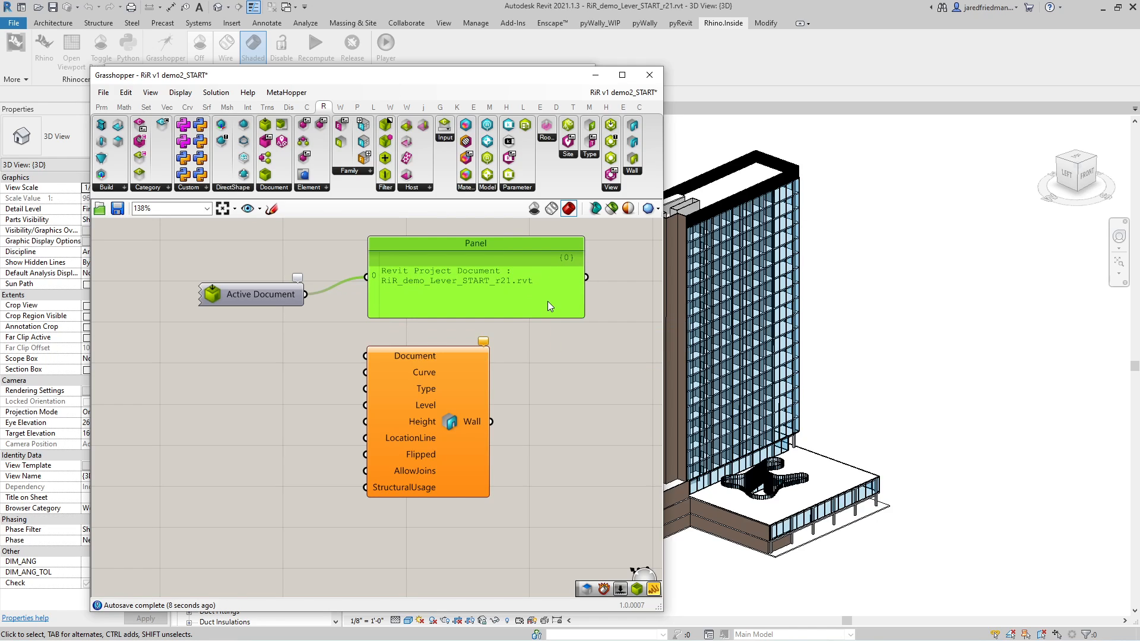
key("Delete")
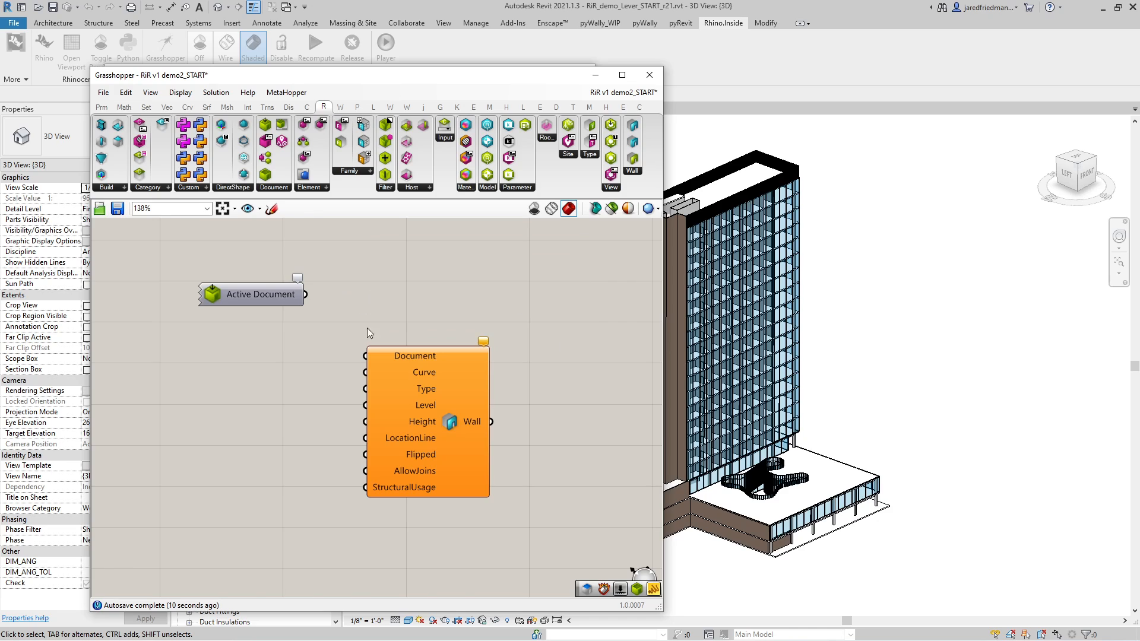
- Move the Active Document component above the BAKE GEOMETRY FROM REVIT TO RHINO heading
scroll(355, 445, "down", 5)
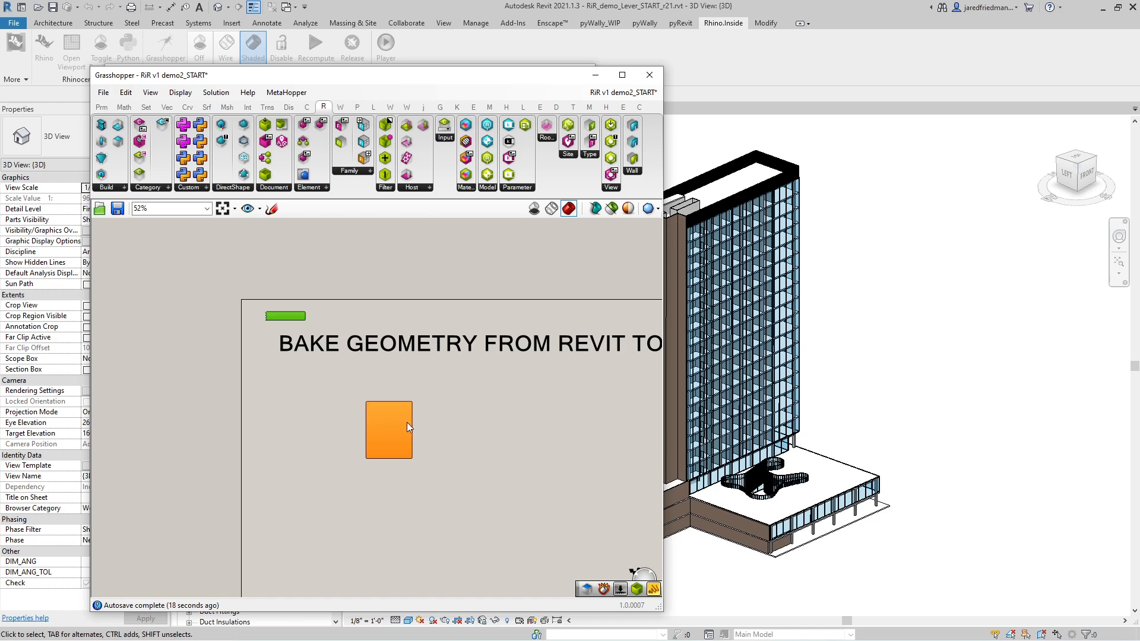
scroll(404, 423, "up", 4)
scroll(404, 423, "down", 2)
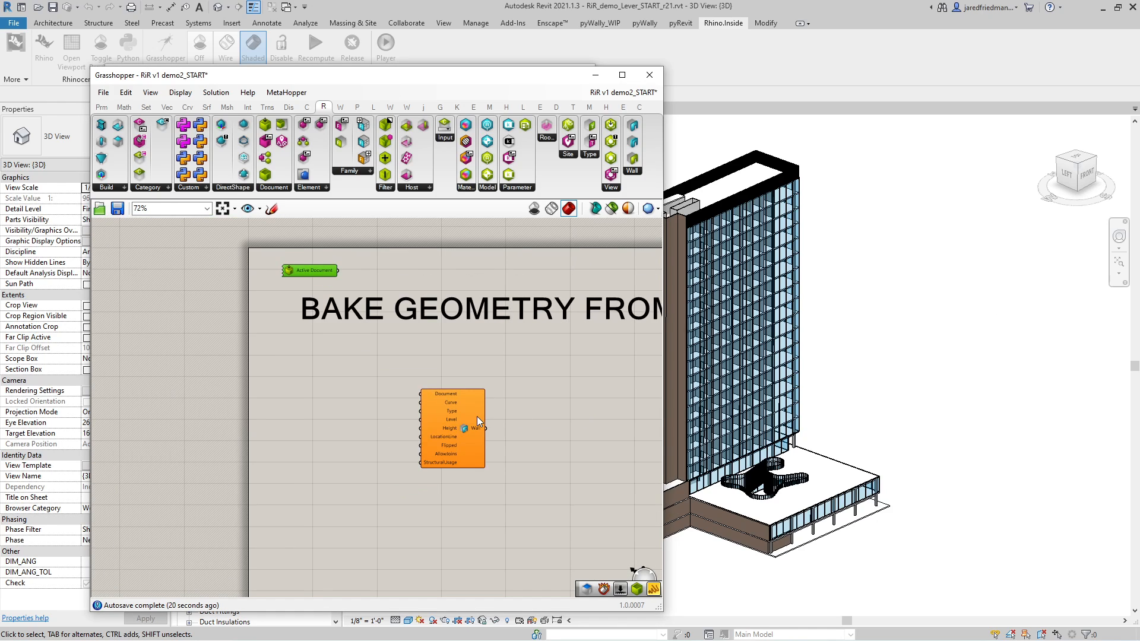
- Widen the Grasshopper window and remove the wall component below the BAKE GEOMETRY FROM REVIT TO RHINO heading
left_click_drag(476, 418, 379, 385)
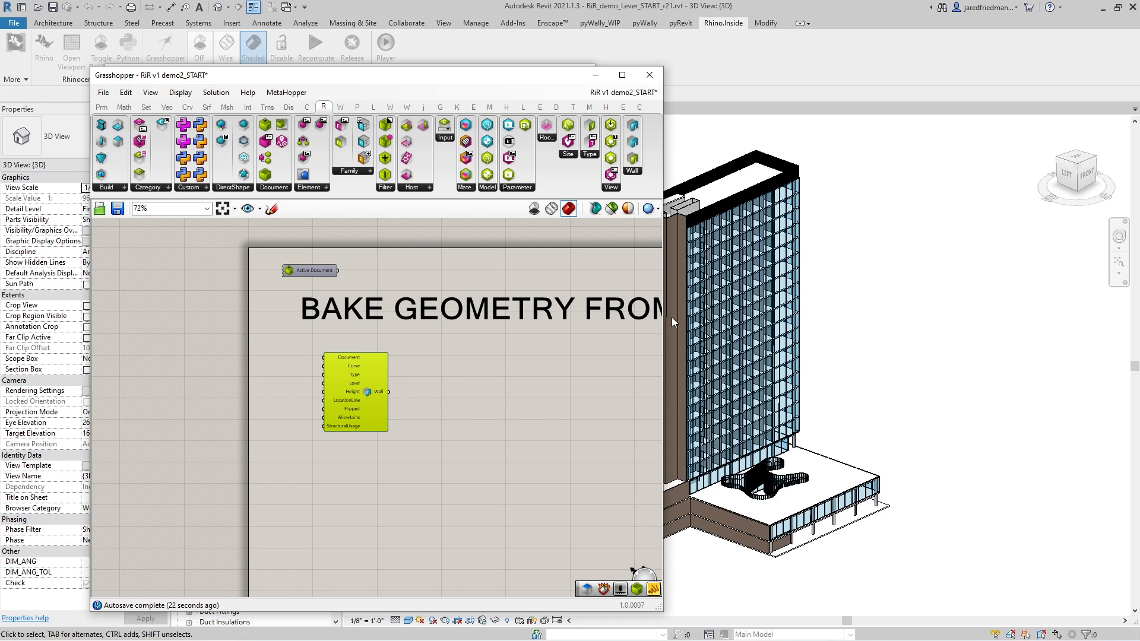
left_click_drag(662, 318, 762, 322)
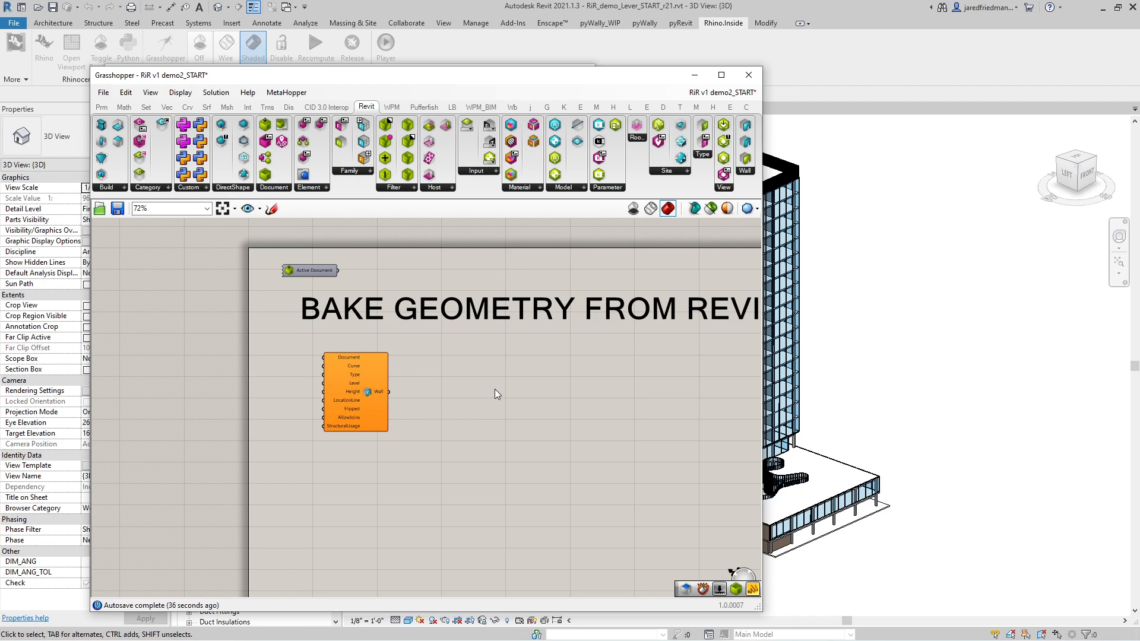
left_click(364, 375)
key("Delete")
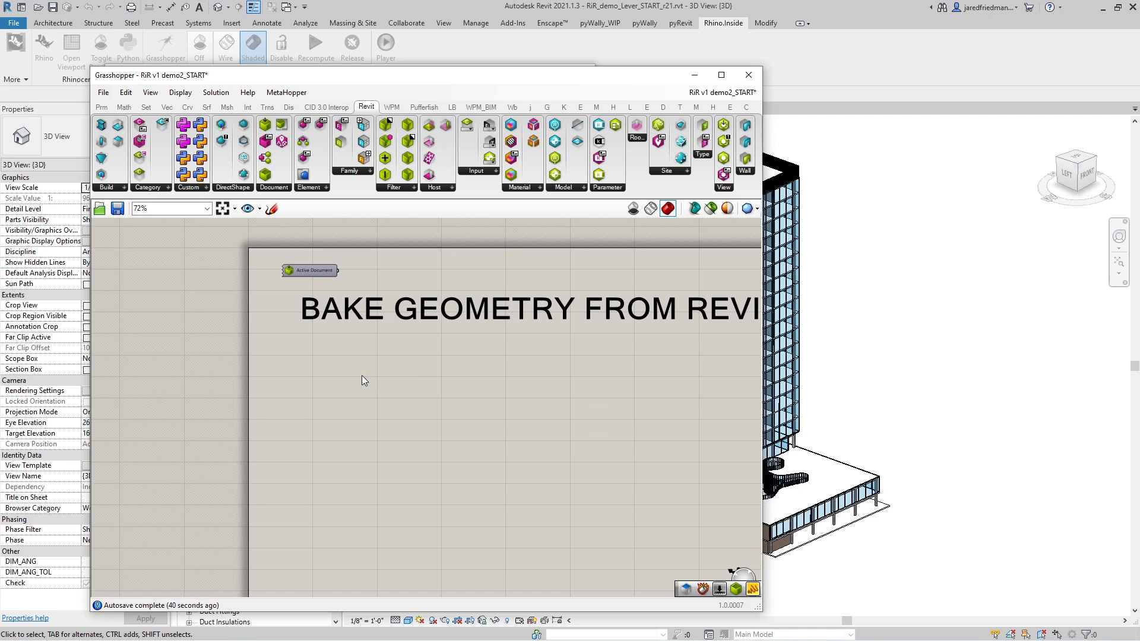
- Add a Built-In Categories picker and position it below the BAKE GEOMETRY FROM REVIT TO RHINO heading
scroll(361, 375, "down", 4)
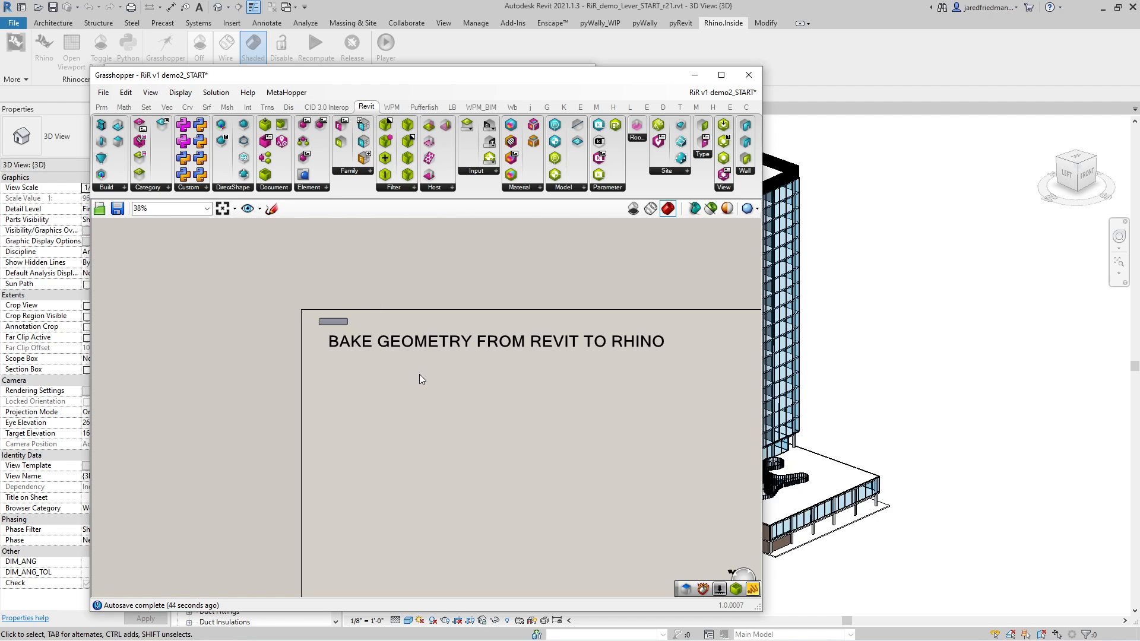
scroll(916, 303, "down", 3)
scroll(833, 298, "up", 2)
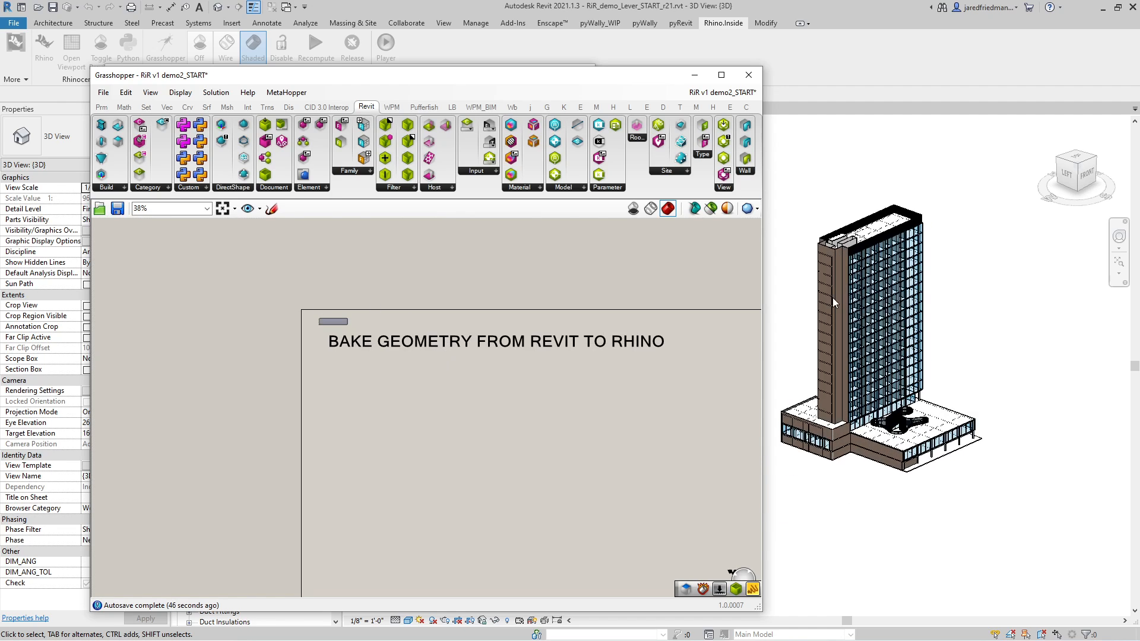
scroll(832, 297, "up", 2)
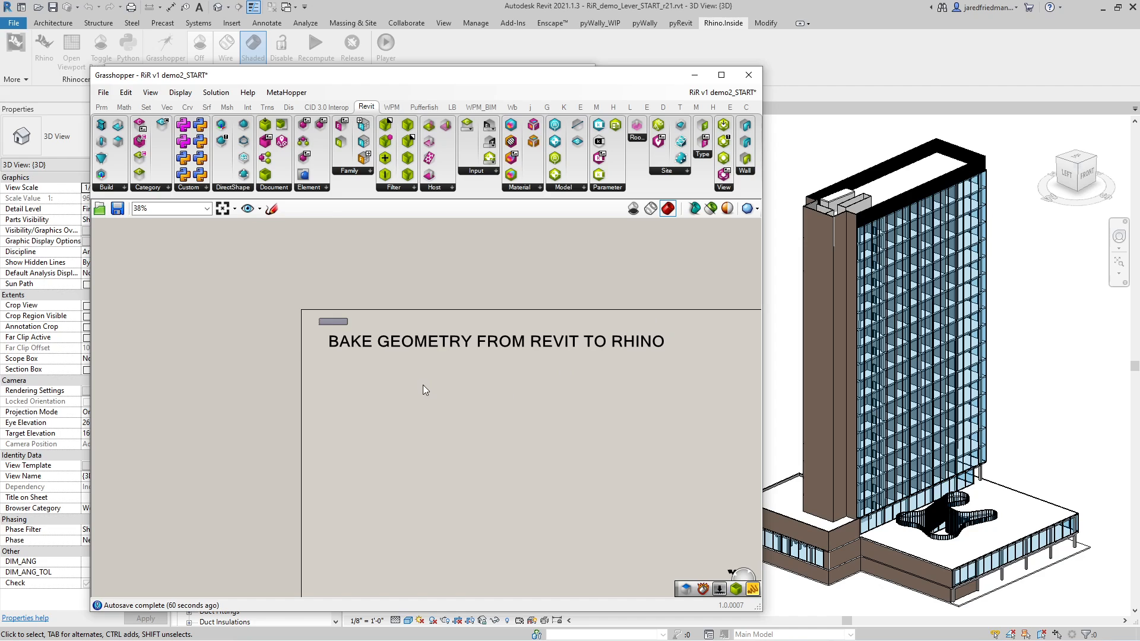
left_click(477, 171)
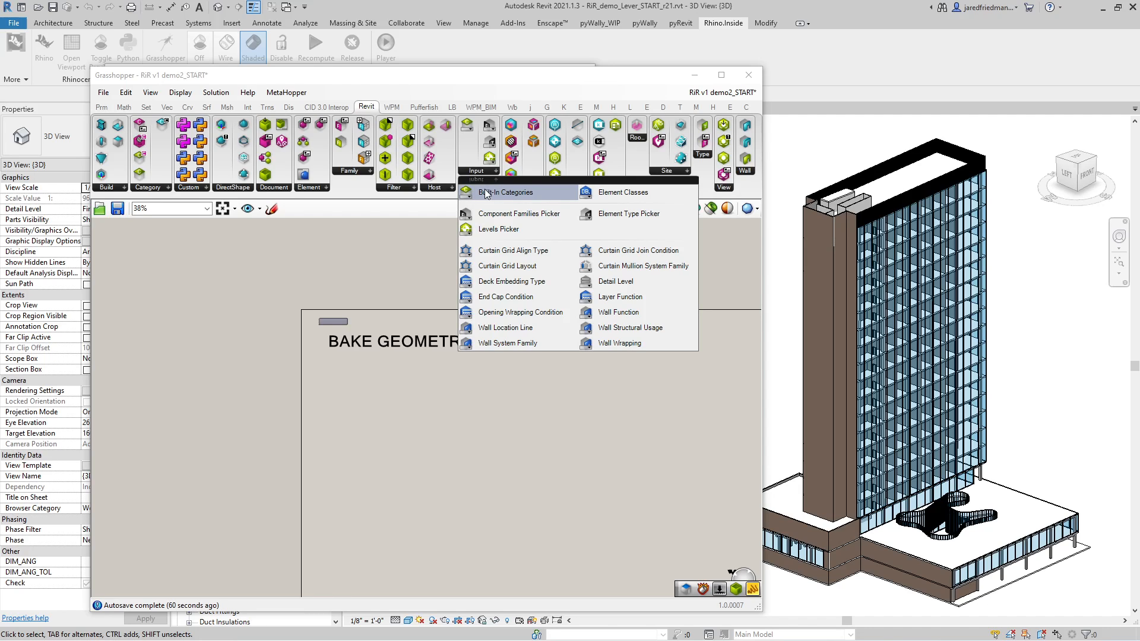
left_click_drag(487, 193, 451, 319)
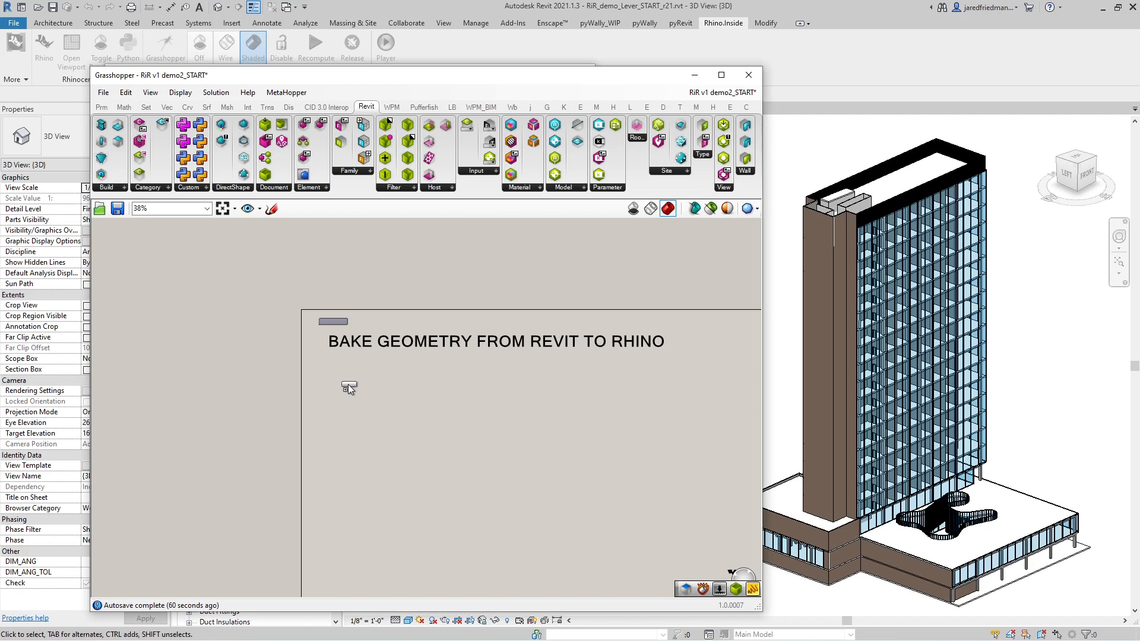
left_click_drag(347, 383, 353, 392)
scroll(353, 391, "up", 7)
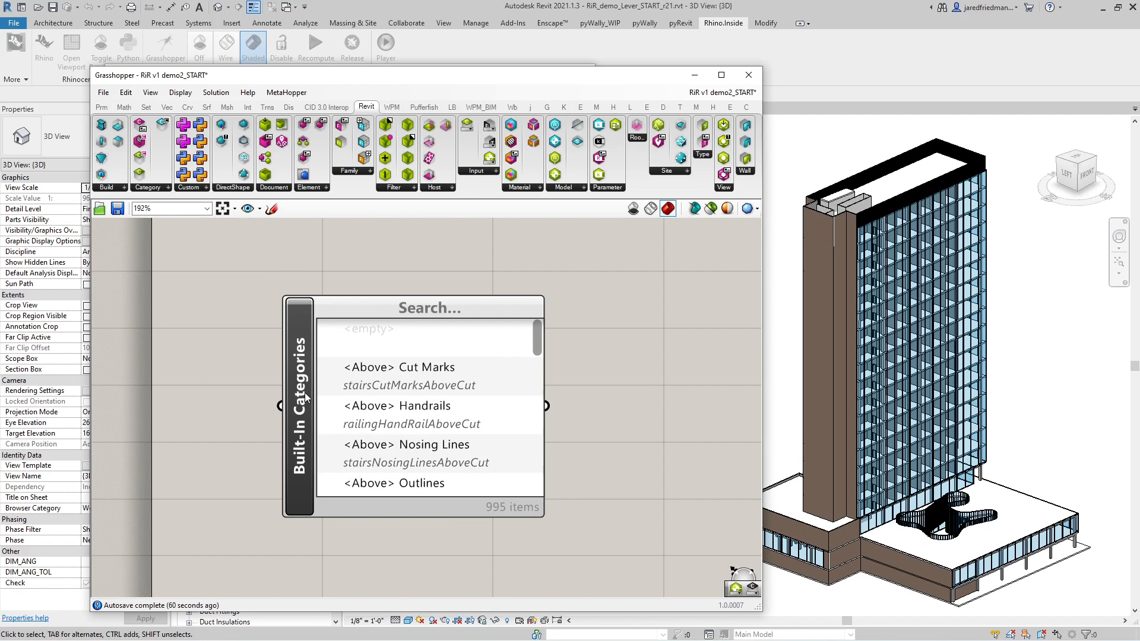
scroll(308, 371, "down", 2)
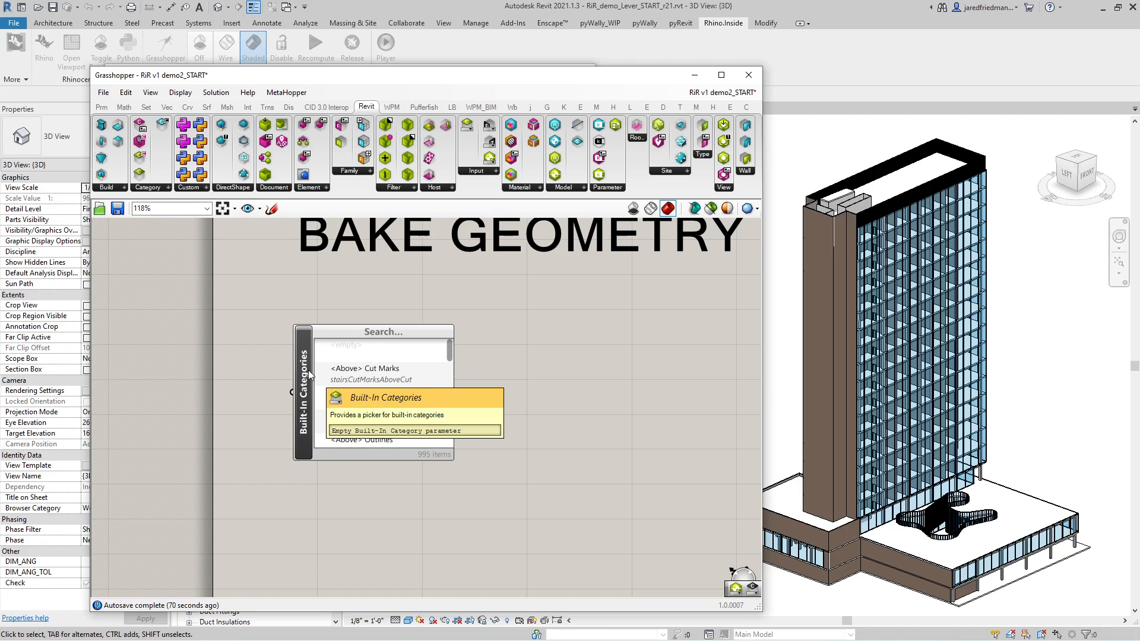
- Switch the Built-In Categories picker's layout to List and make the picker slightly wider
right_click(308, 369)
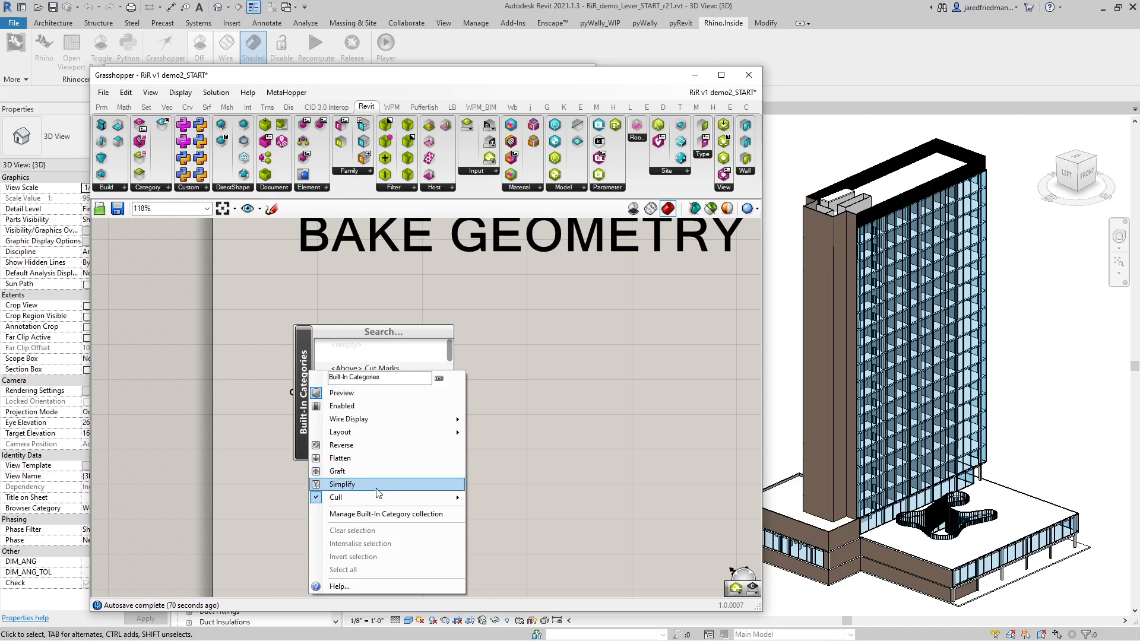
left_click(358, 361)
right_click(358, 361)
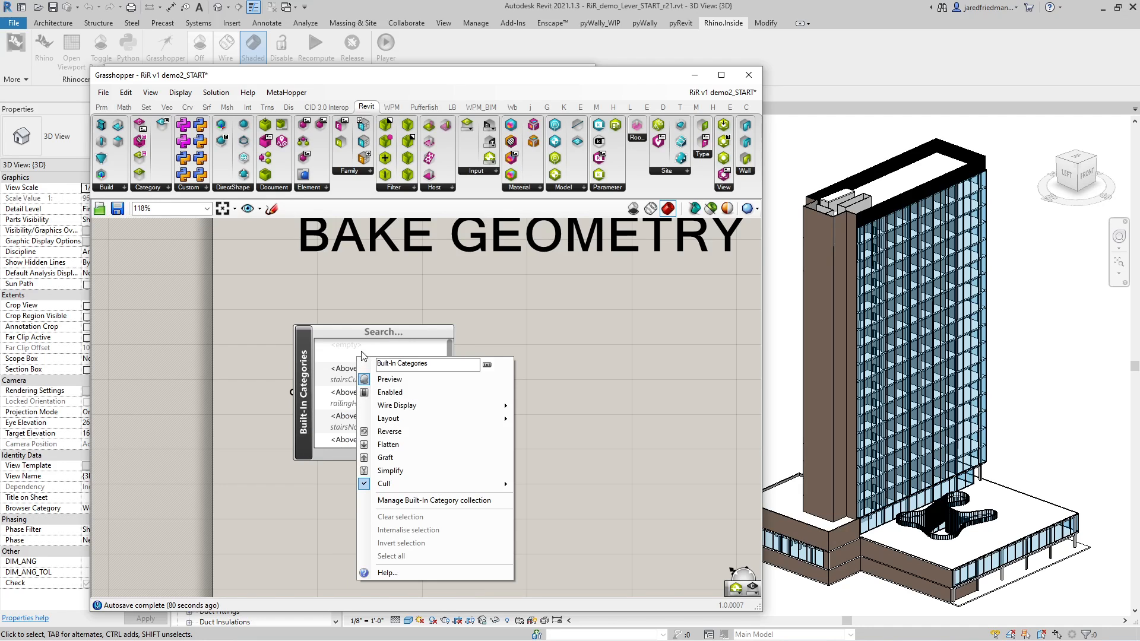
right_click(309, 373)
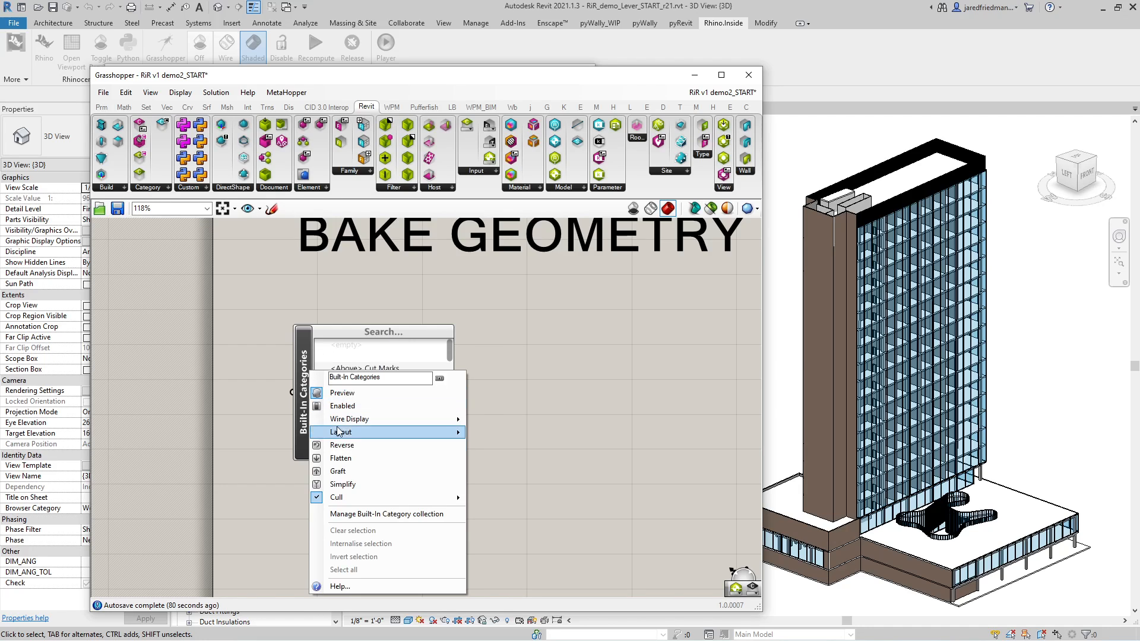
mouse_move(398, 433)
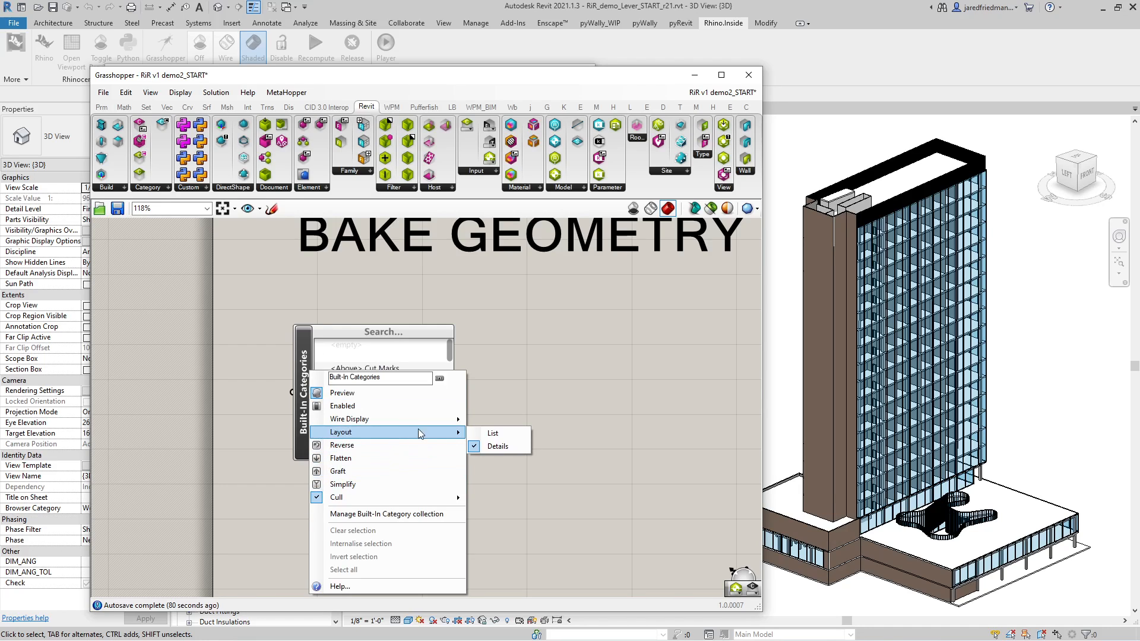
mouse_move(436, 421)
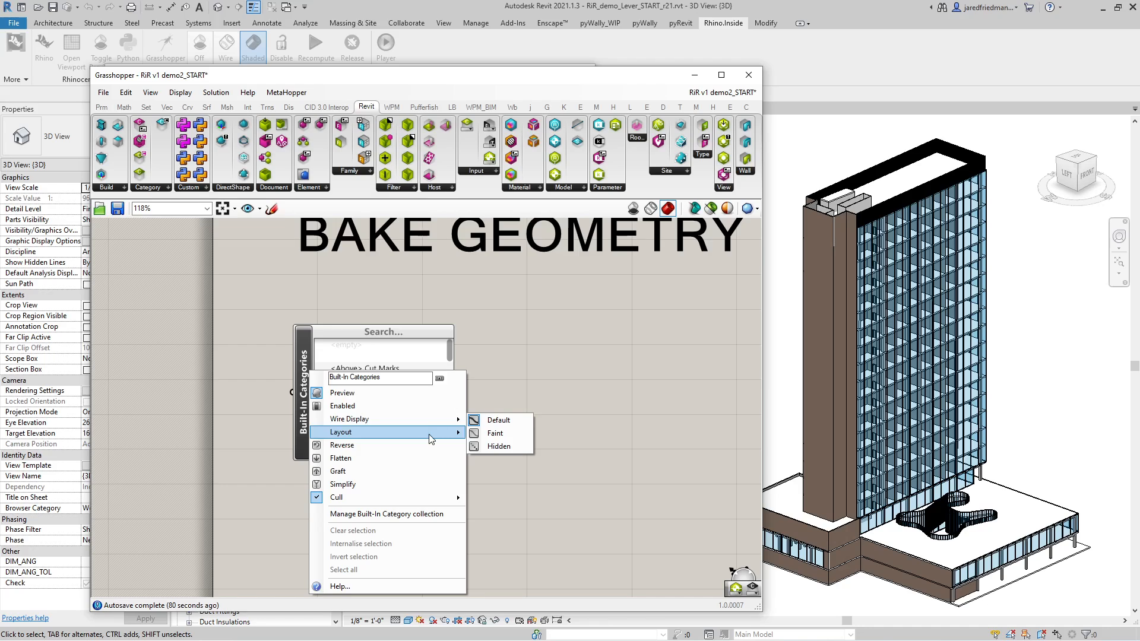
mouse_move(423, 497)
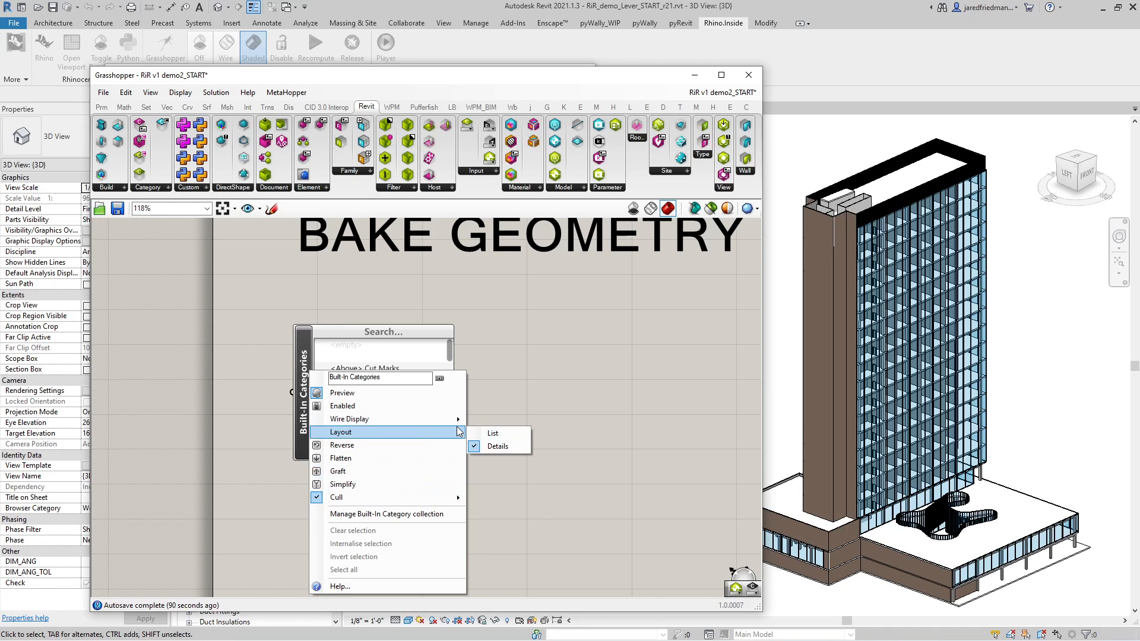
left_click(481, 434)
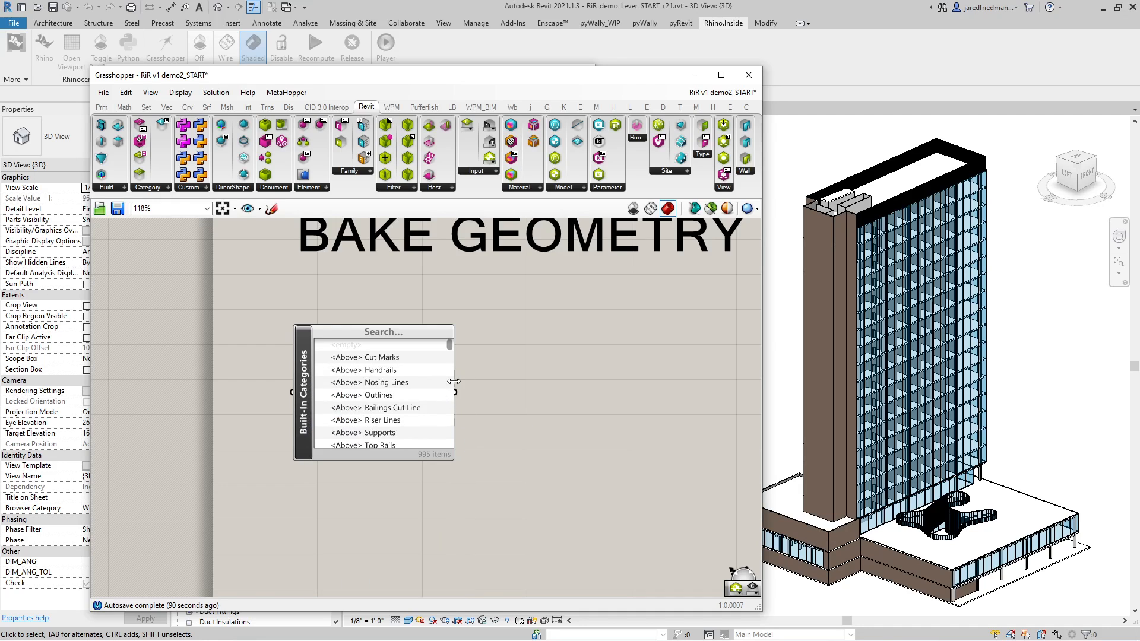
left_click_drag(456, 382, 485, 380)
- Search the Built-In Categories picker for "floors", select the Floors category, and browse further down the list
left_click(405, 331)
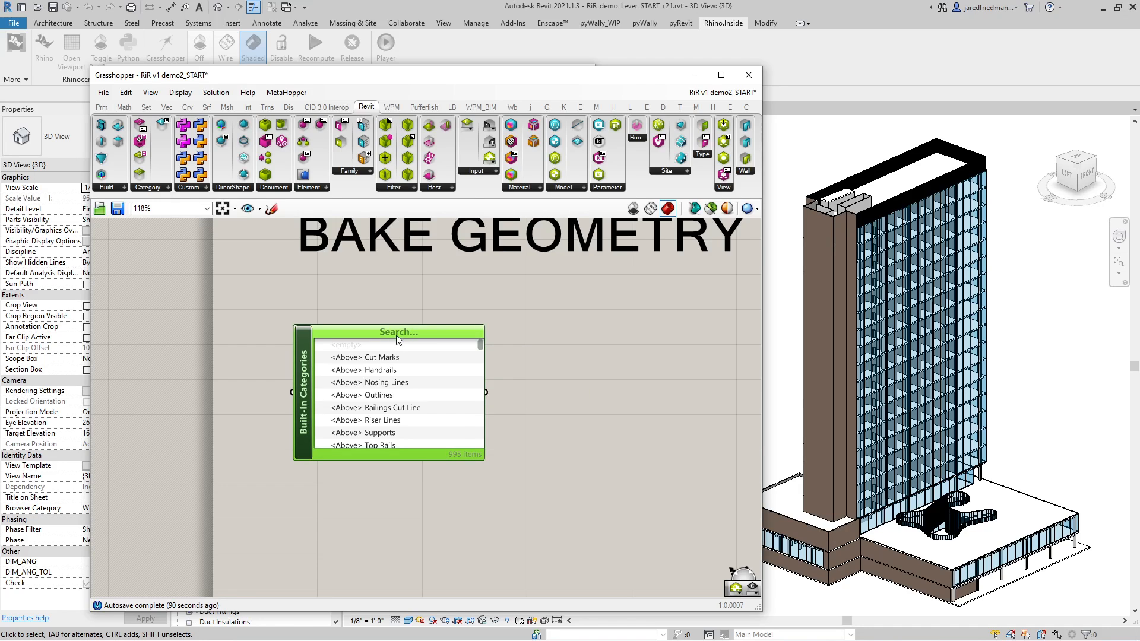
left_click(407, 331)
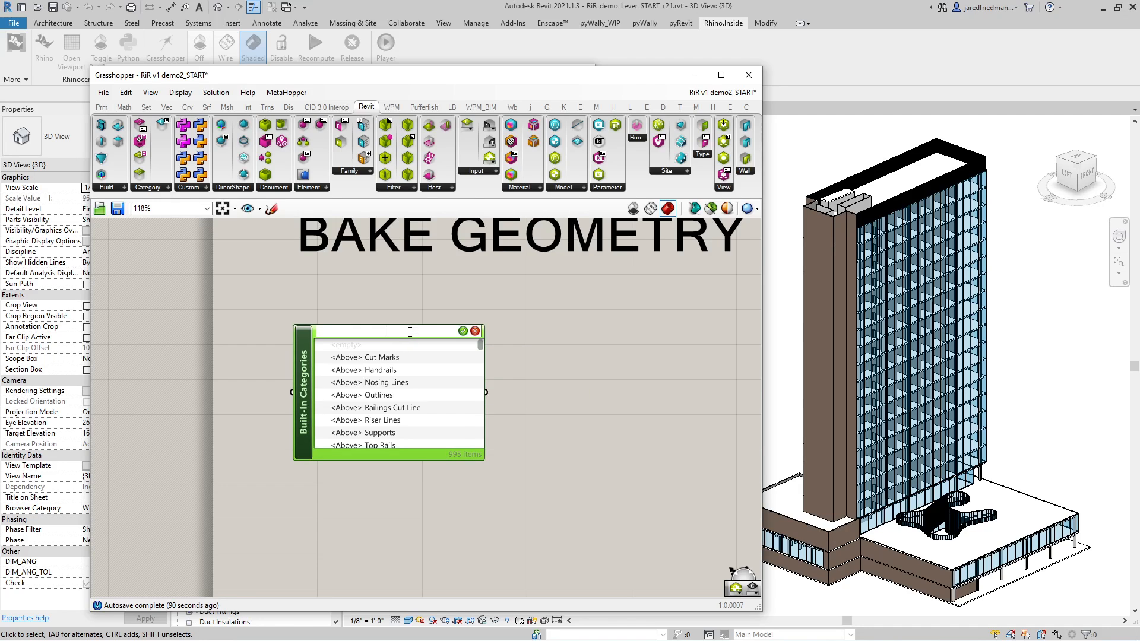
type("floors")
key("Return")
left_click(339, 347)
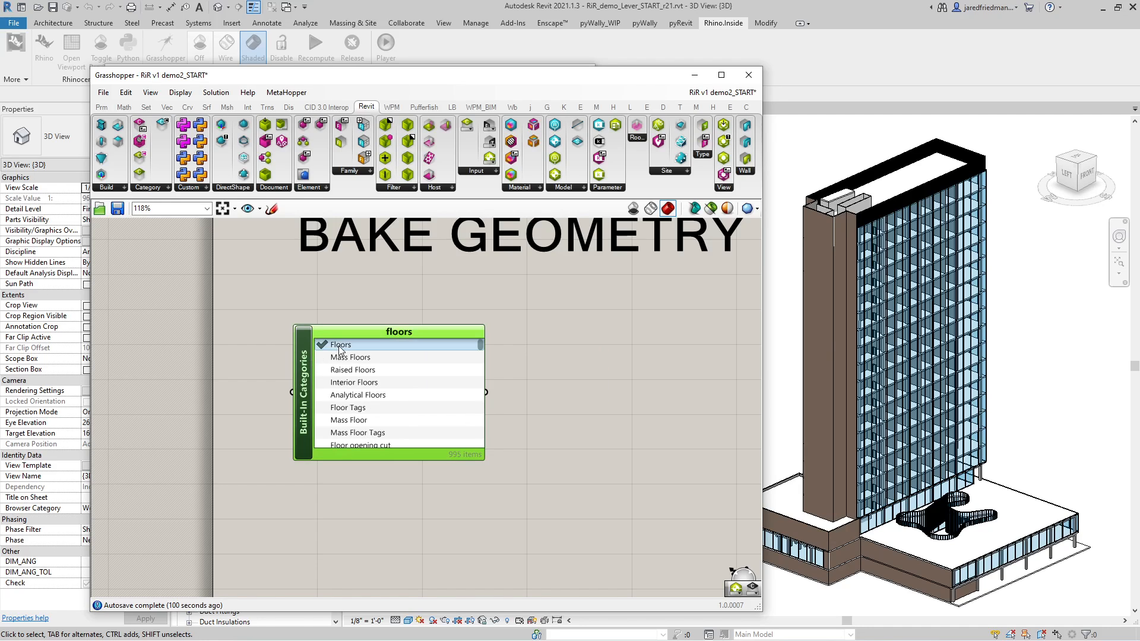
mouse_move(481, 346)
left_mouse_down()
mouse_move(487, 442)
mouse_move(482, 343)
mouse_move(479, 410)
mouse_move(486, 365)
left_mouse_up()
left_click(487, 337)
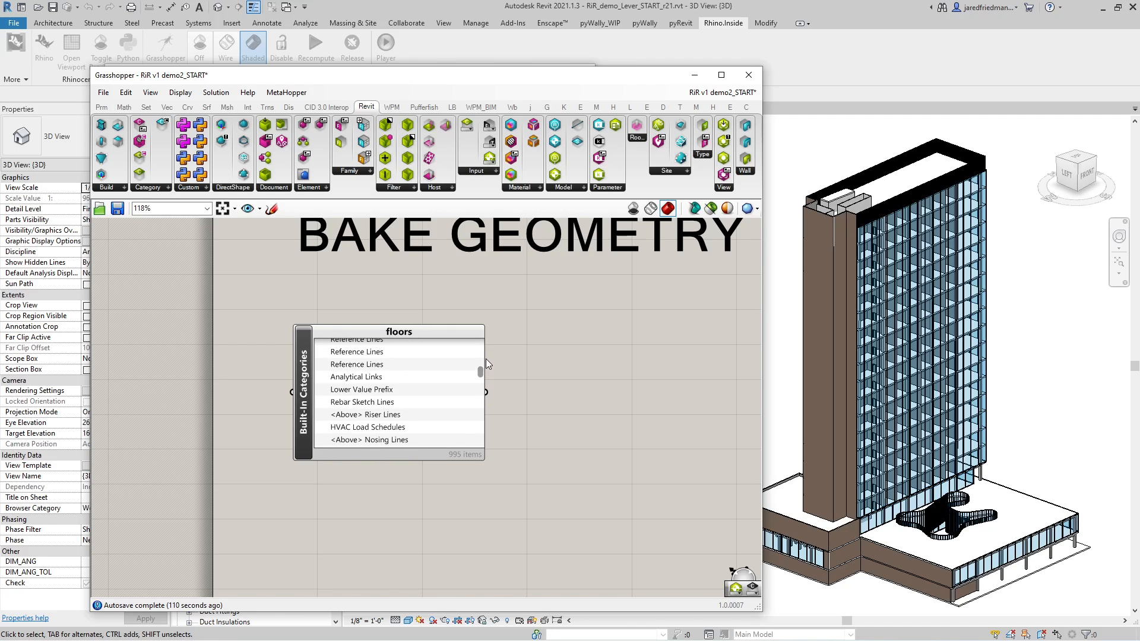
- Check the Built-In Categories output in a temporary Panel wired to it, and delete the panel
double_click(524, 364)
type("panel")
key("Return")
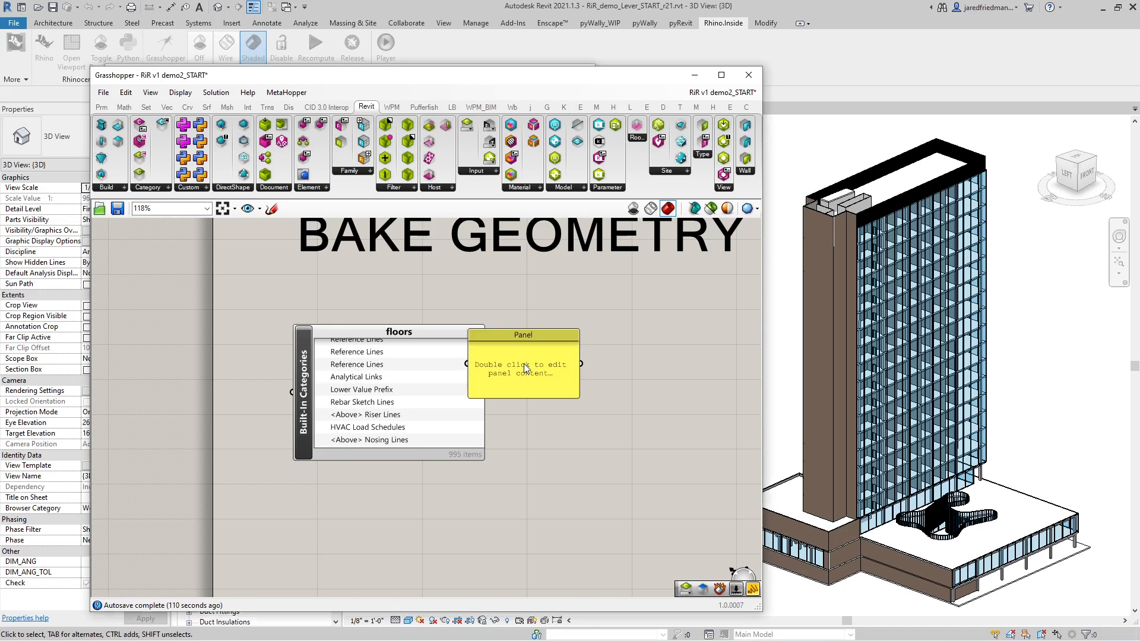
left_click_drag(523, 364, 669, 368)
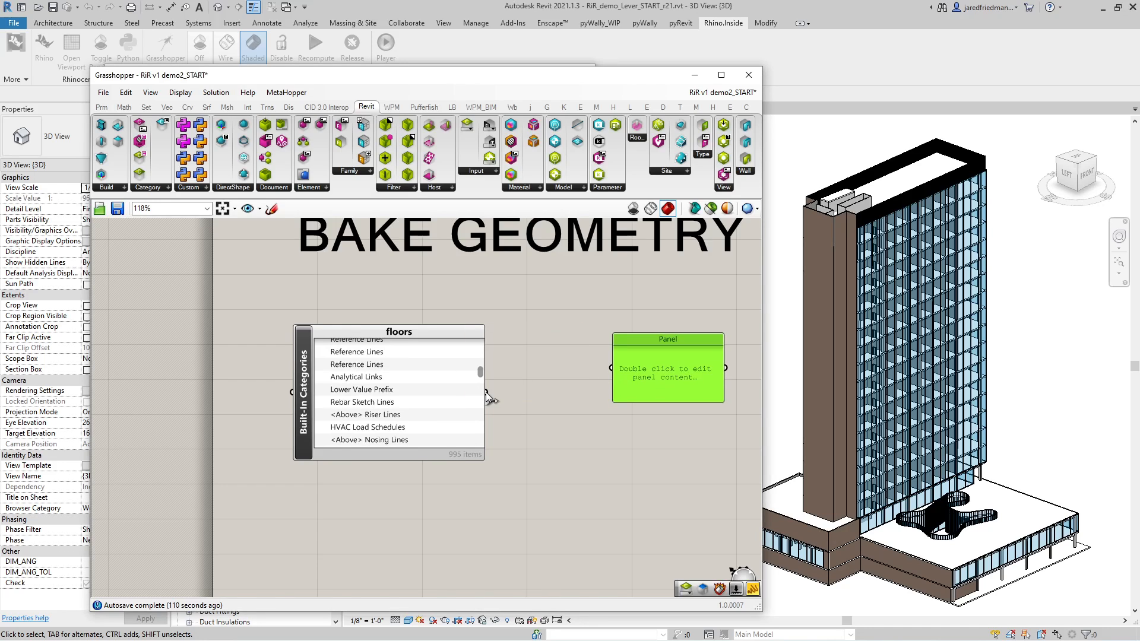
left_click_drag(485, 392, 567, 471)
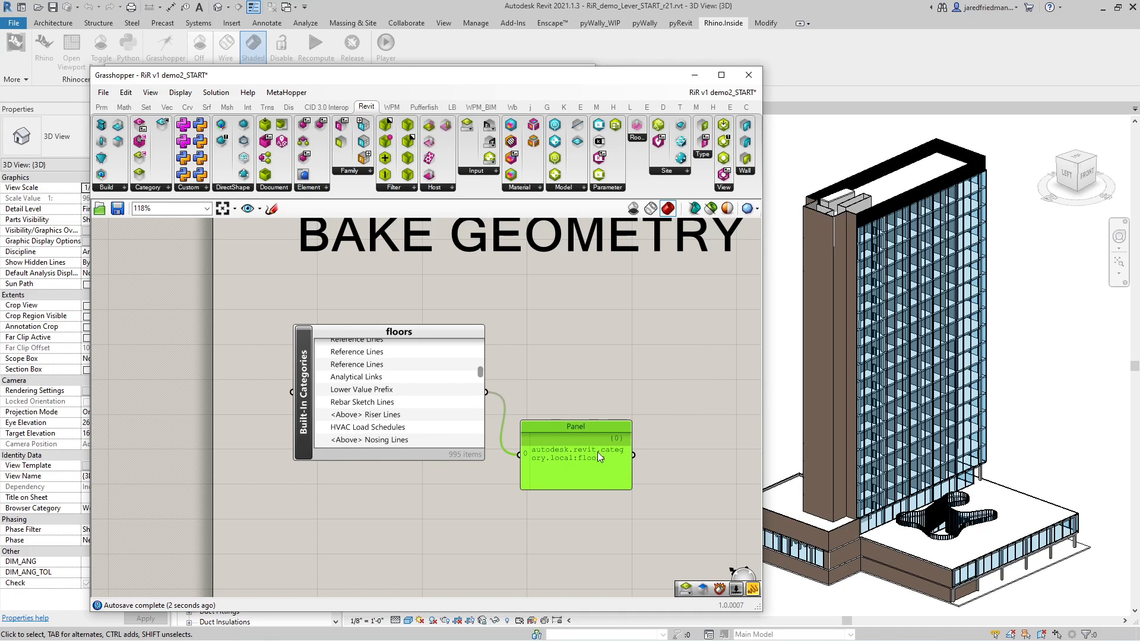
key("Delete")
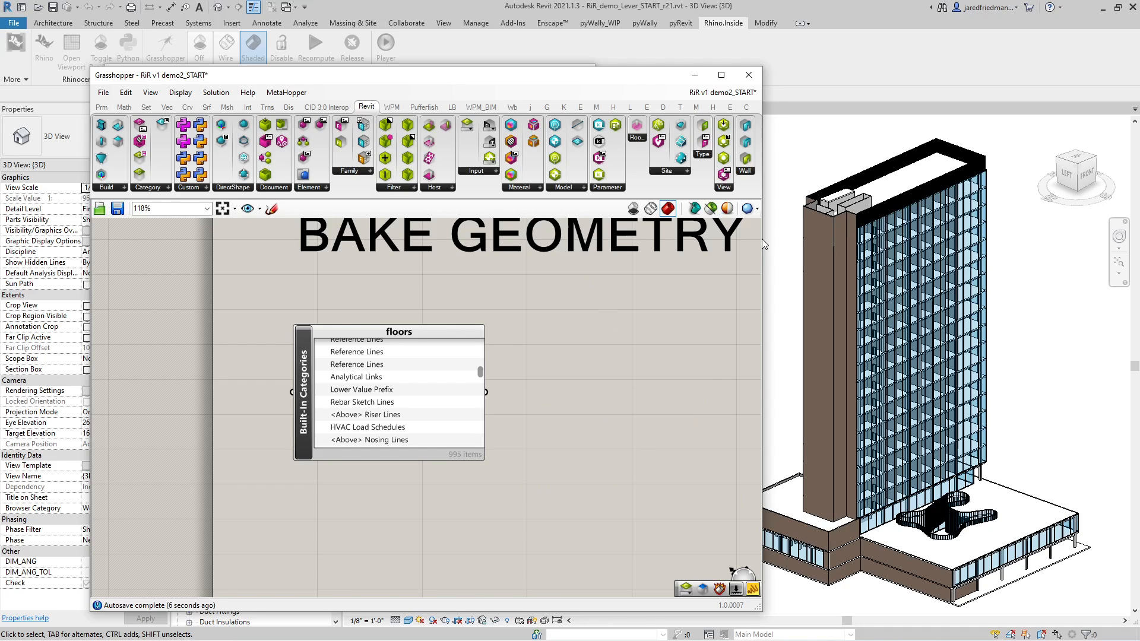
- Widen the Grasshopper window, add a Category Filter component, and wire the Built-In Categories output into its Categories input
left_click_drag(762, 239, 986, 237)
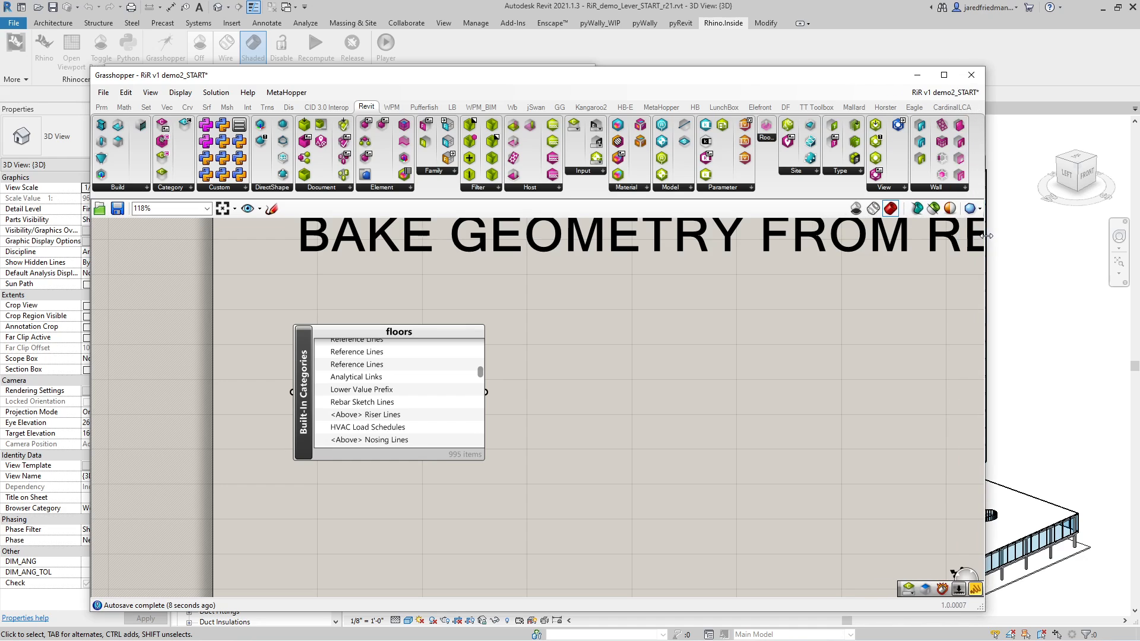
left_click(490, 189)
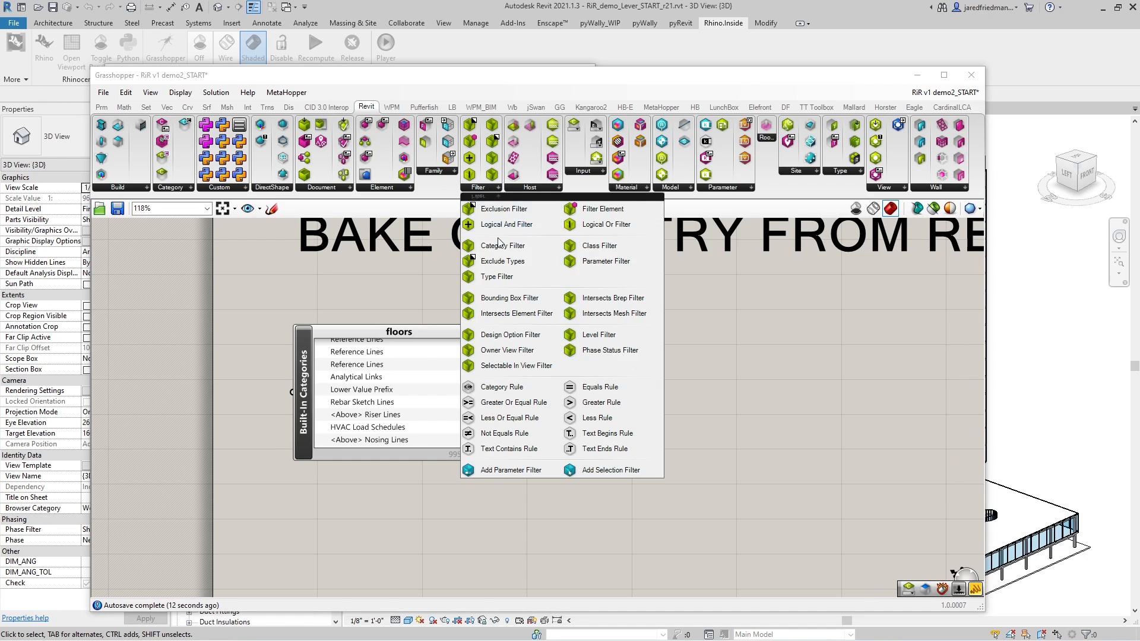
left_click_drag(502, 245, 653, 330)
left_click_drag(485, 392, 605, 322)
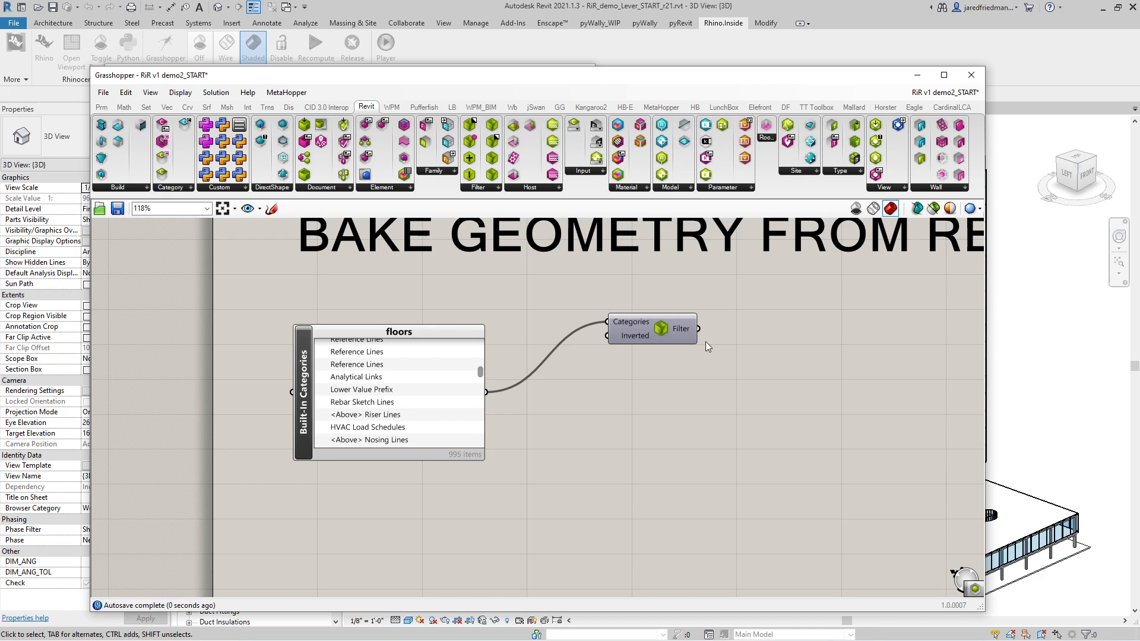
- Wire the Category Filter's output to a new Panel and move the filter closer to the Built-In Categories picker
double_click(739, 338)
type("panel")
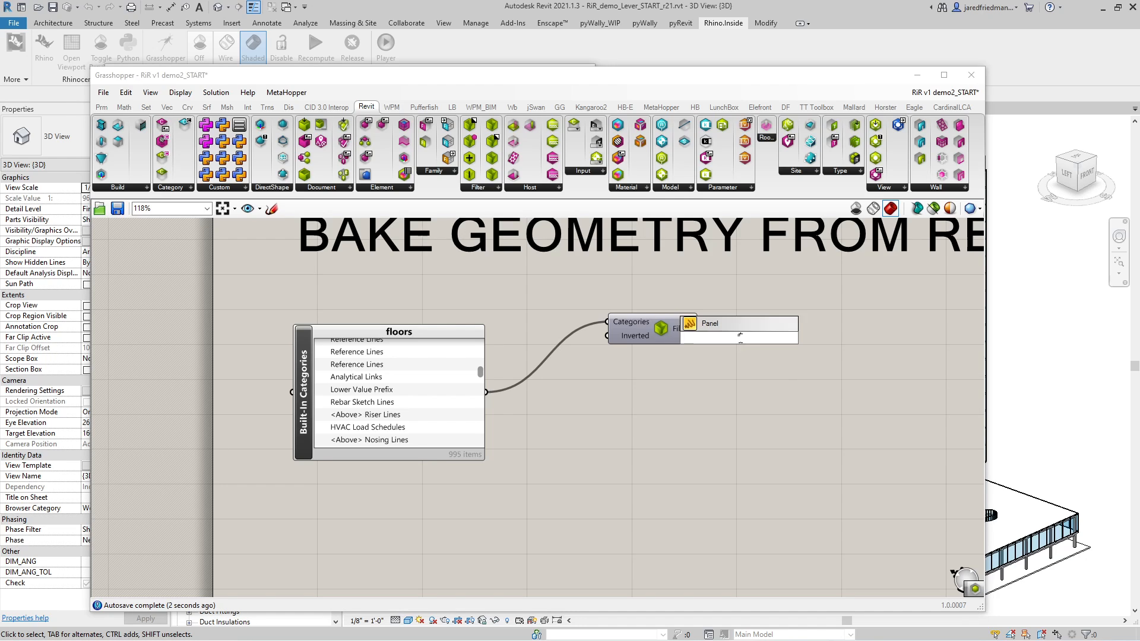
key("Return")
left_click_drag(700, 329, 732, 350)
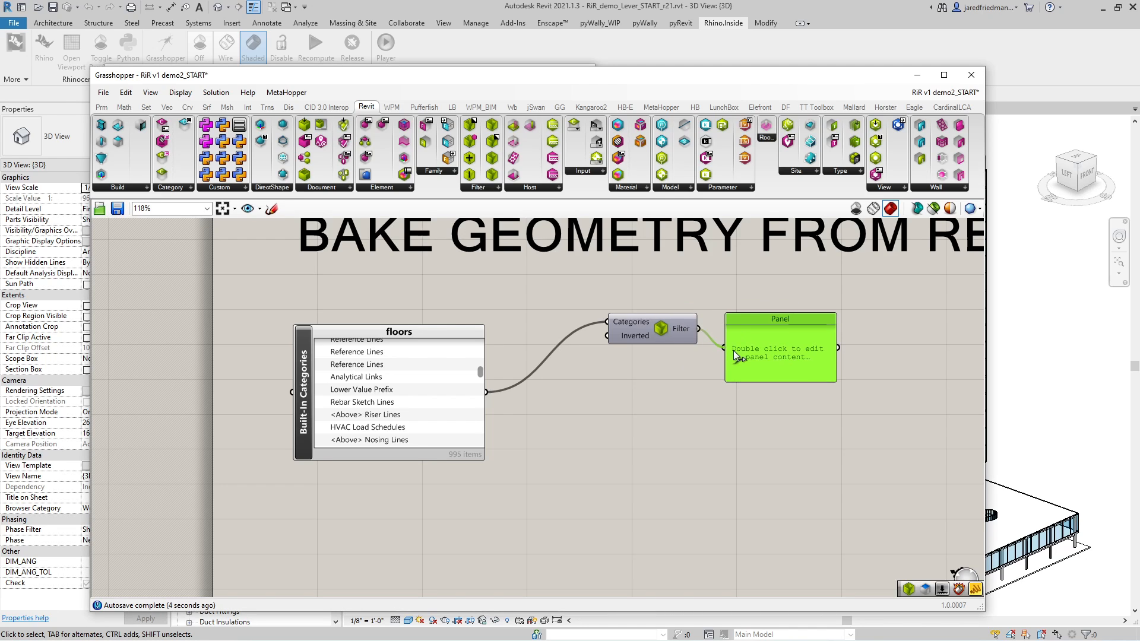
left_click_drag(664, 331, 582, 387)
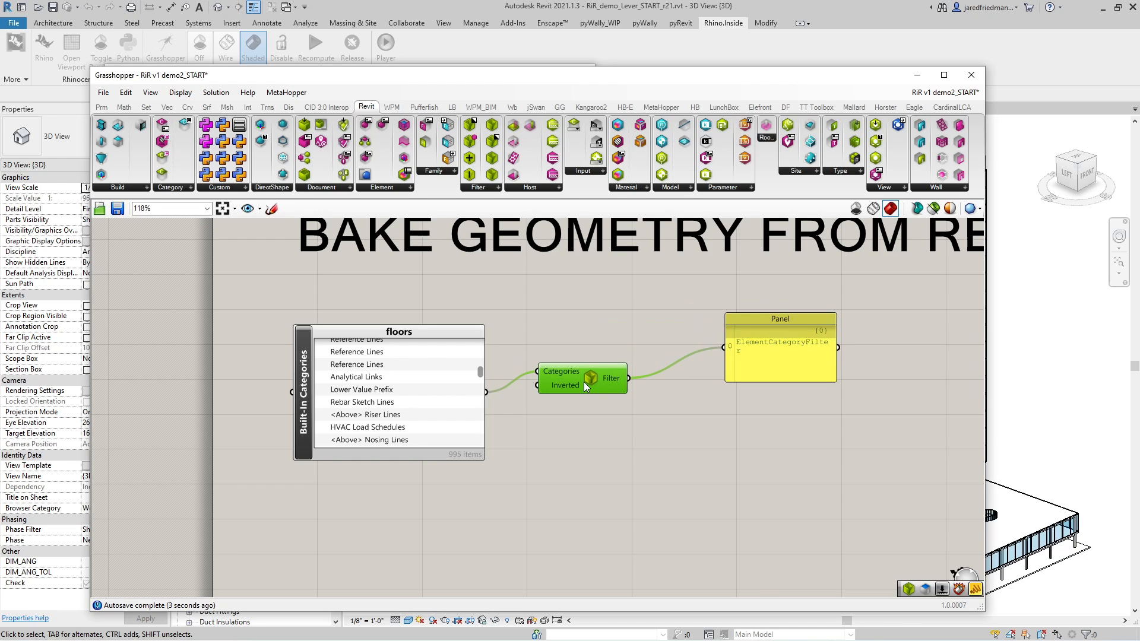
- Add a Query Elements component above the Category Filter and connect the filter's output to its Filter input
double_click(609, 308)
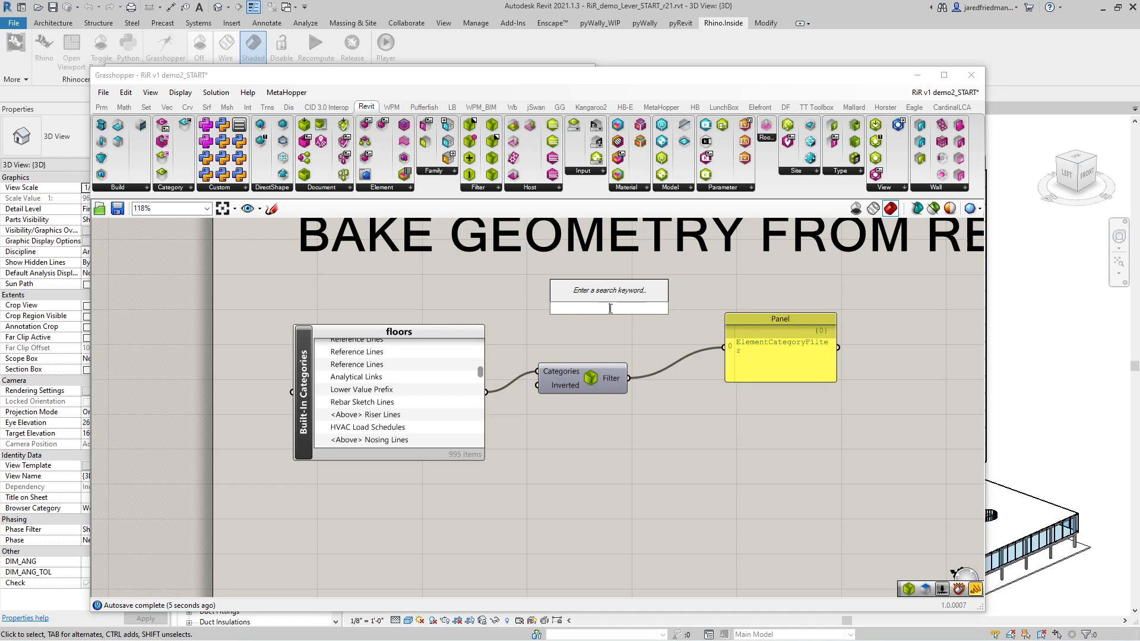
type("query")
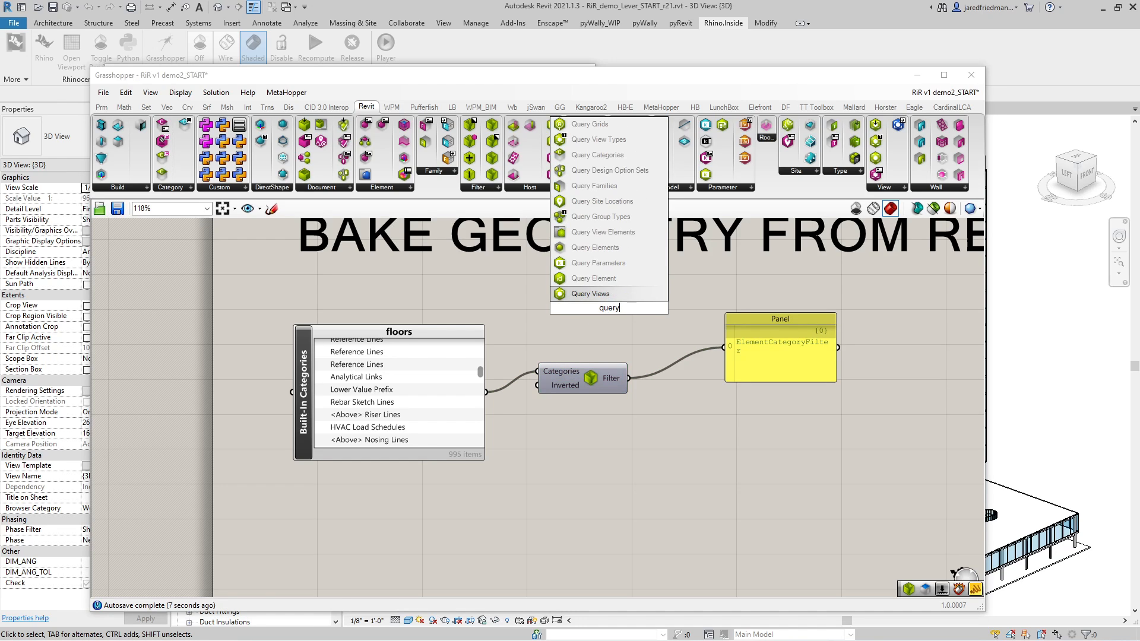
left_click(617, 248)
left_click_drag(608, 303, 686, 307)
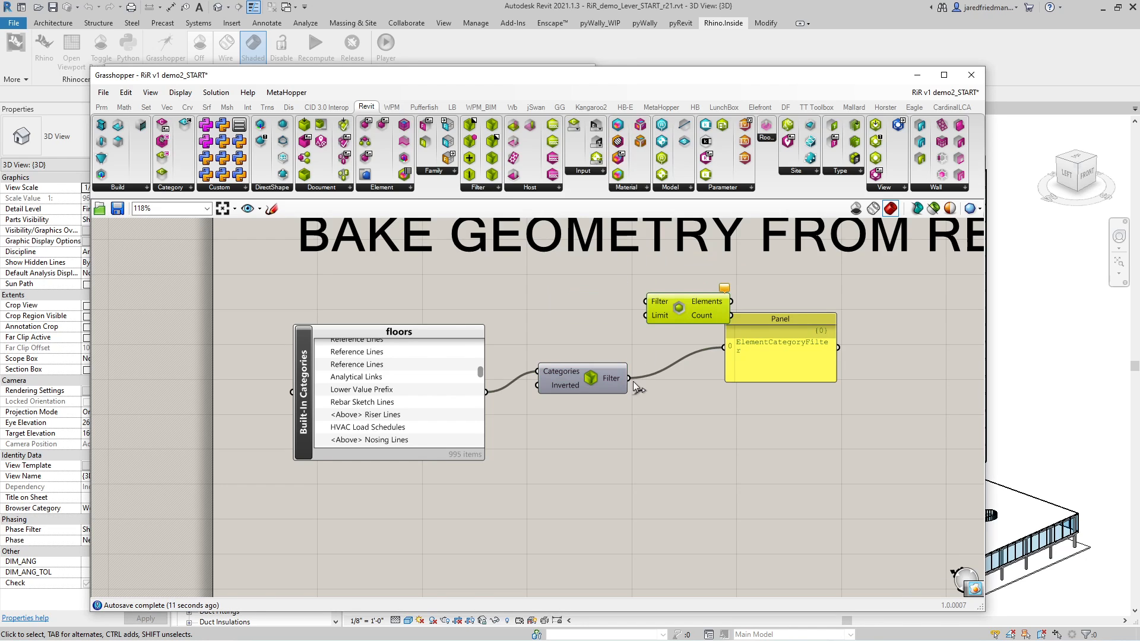
left_click_drag(629, 379, 650, 297)
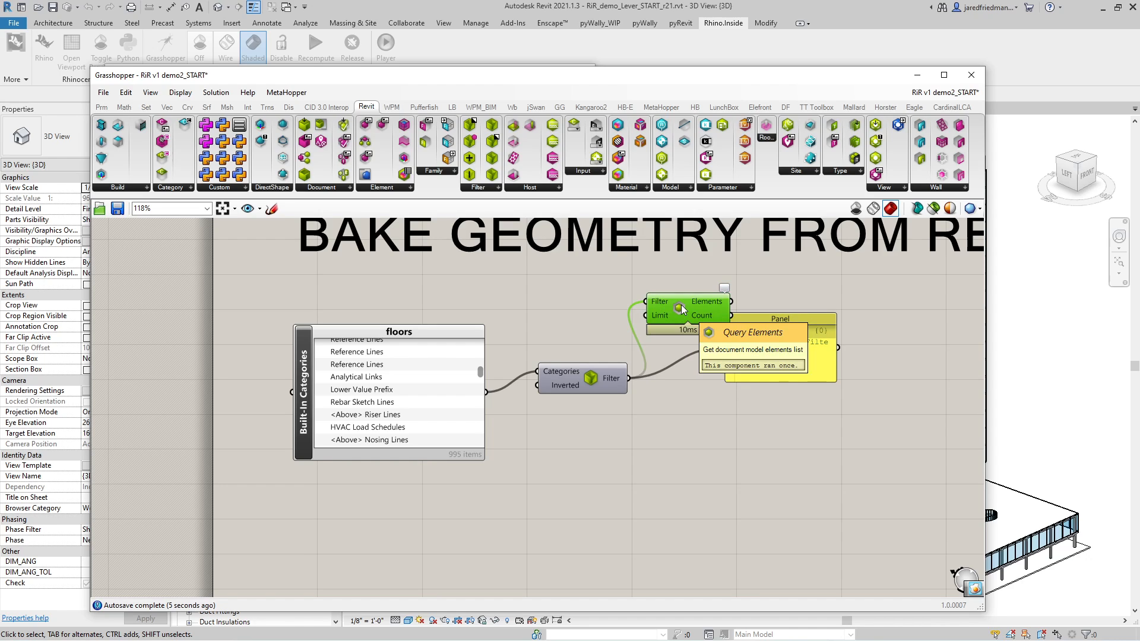
- Move the panel clear of Query Elements, lower that component slightly, and wire its Elements output into the panel
left_click_drag(742, 355, 785, 357)
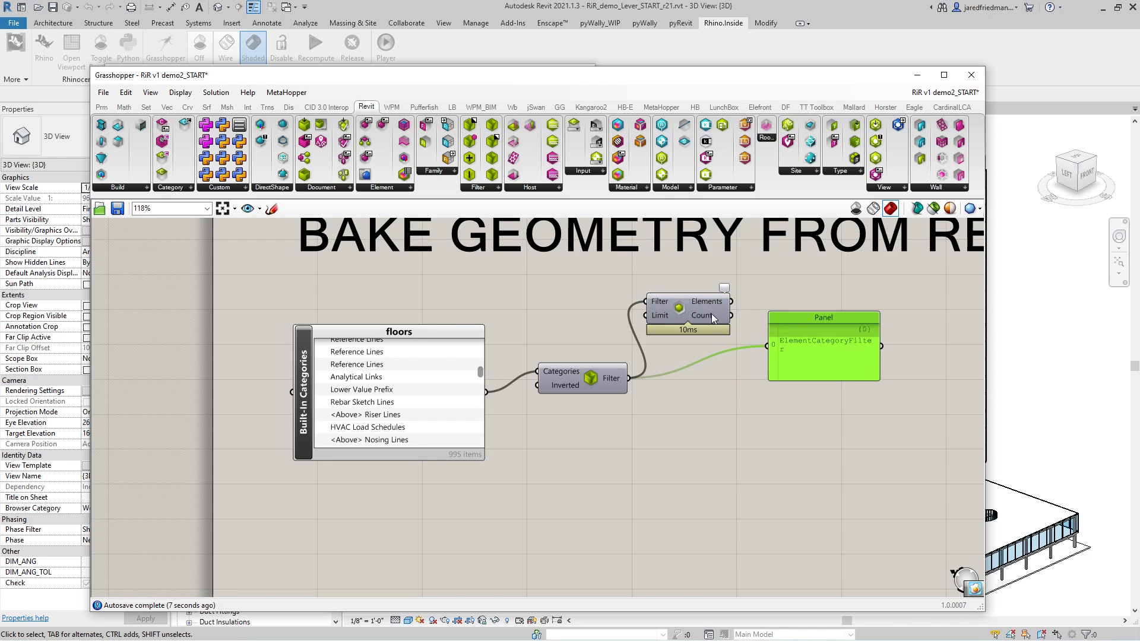
left_click_drag(707, 312, 707, 325)
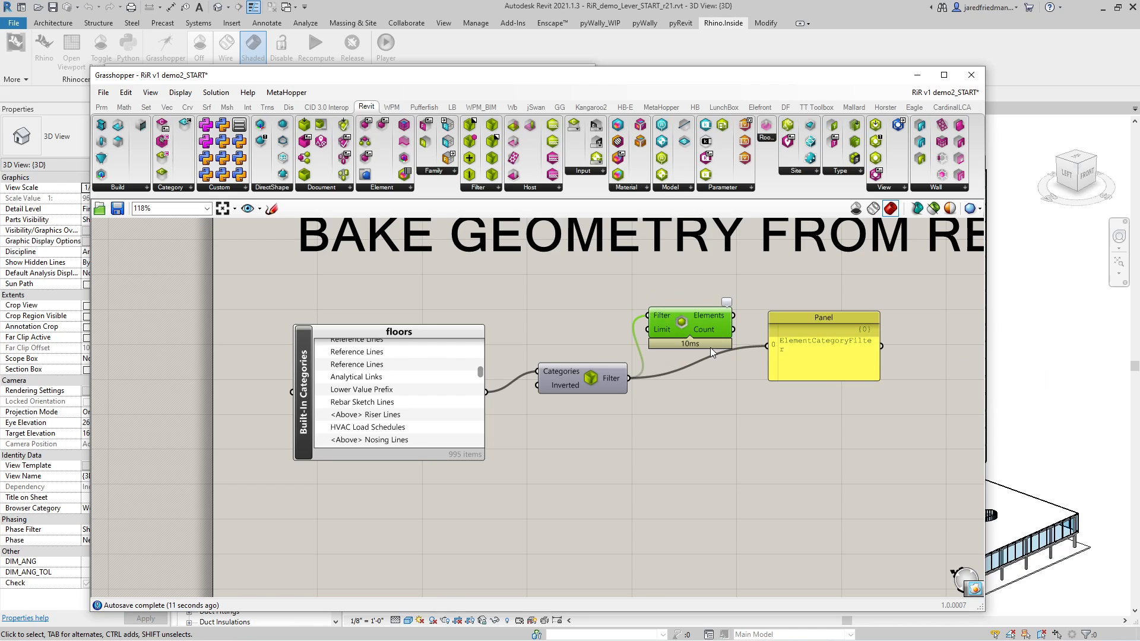
left_click_drag(732, 315, 766, 347)
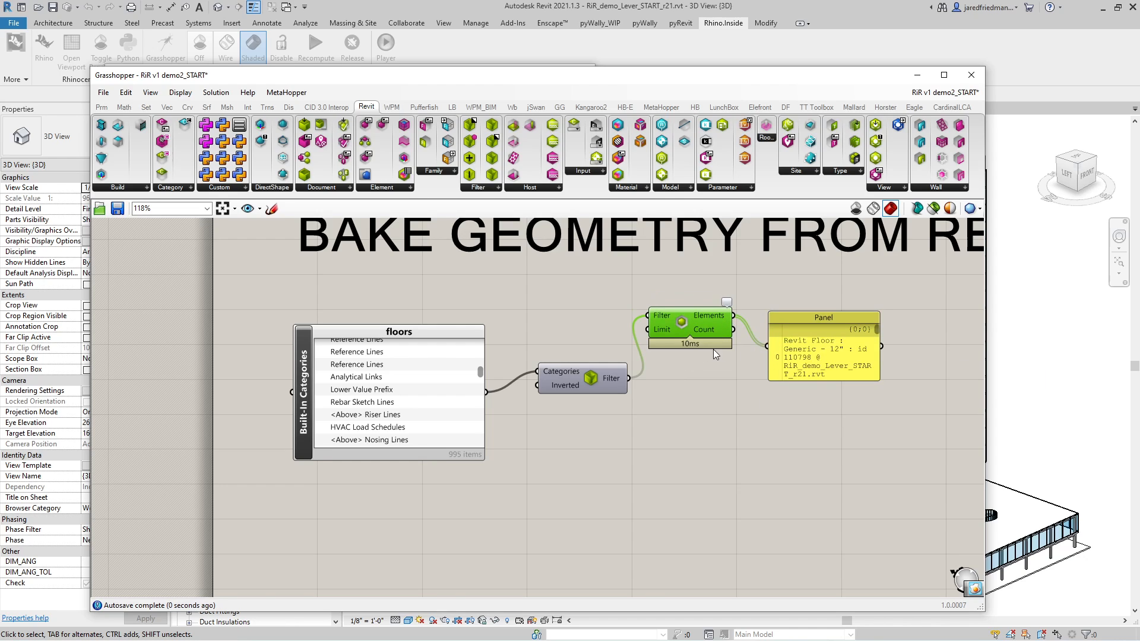
- Examine the Limit input of the Query Elements component and its option for removing the parameter
mouse_move(665, 329)
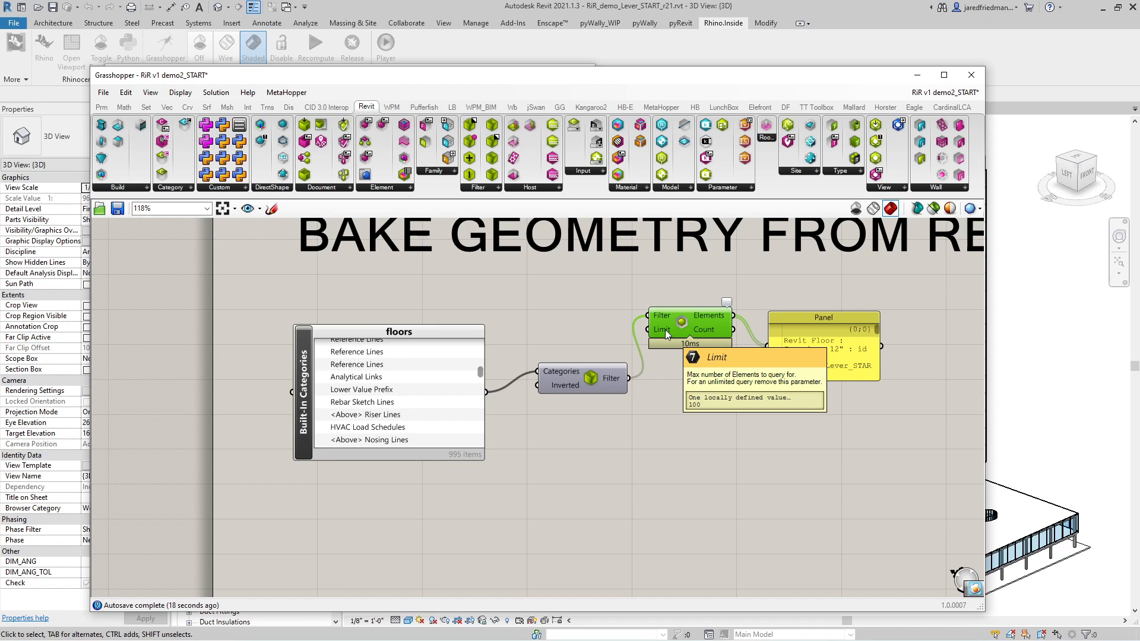
scroll(665, 329, "up", 5)
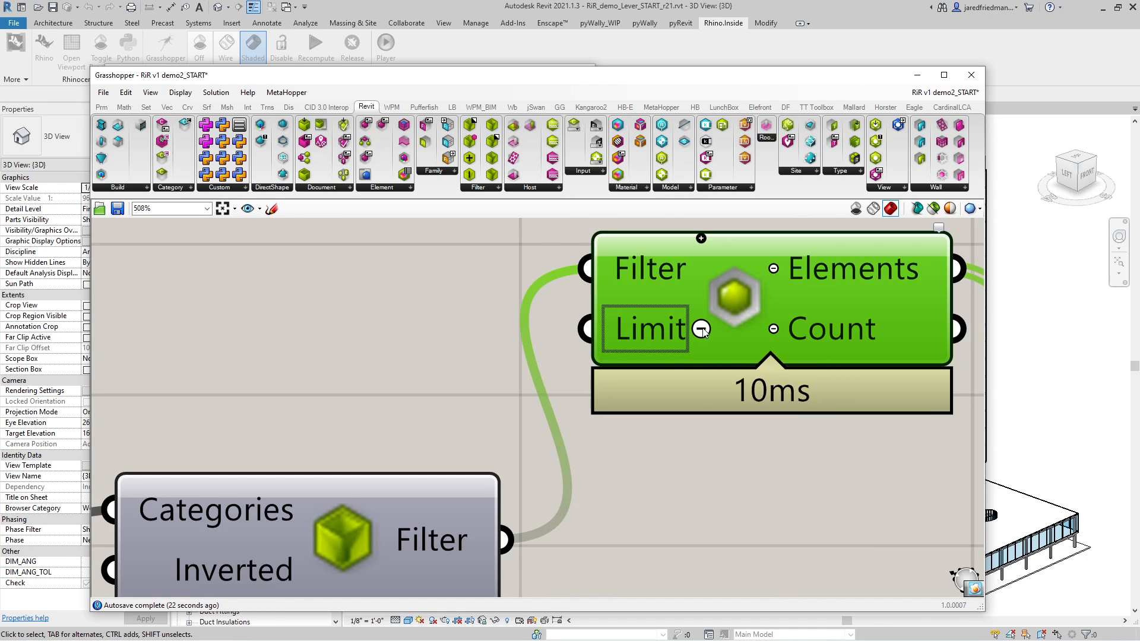
scroll(699, 333, "down", 3)
left_click(677, 383)
scroll(642, 357, "down", 3)
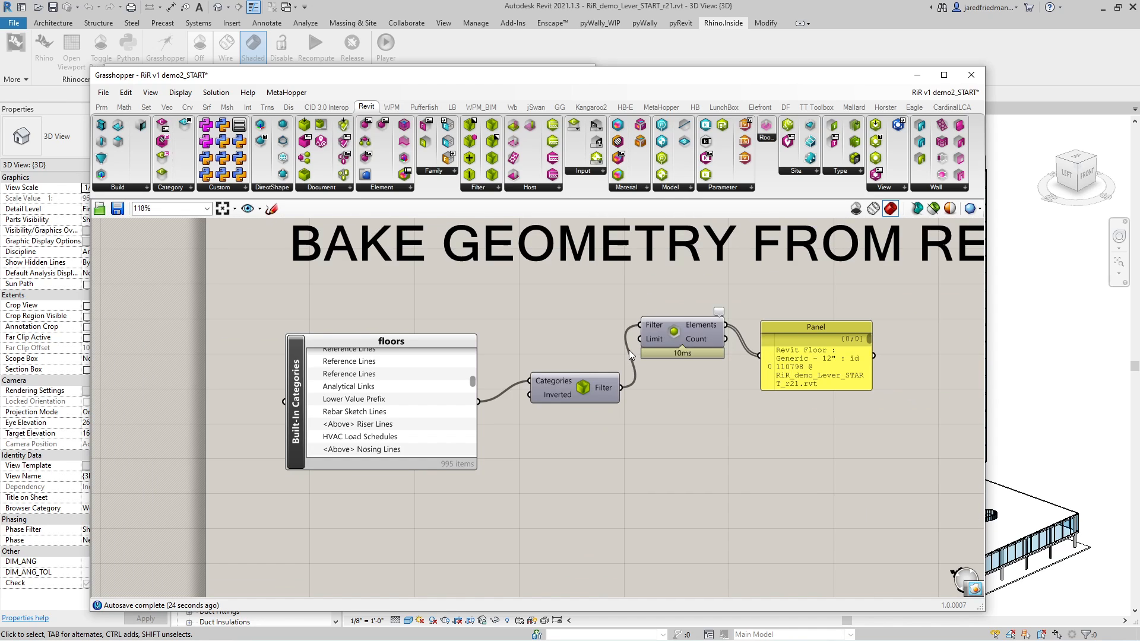
- Nudge Query Elements down, then widen the panel and raise it to free up space on the canvas
left_click_drag(676, 334, 676, 345)
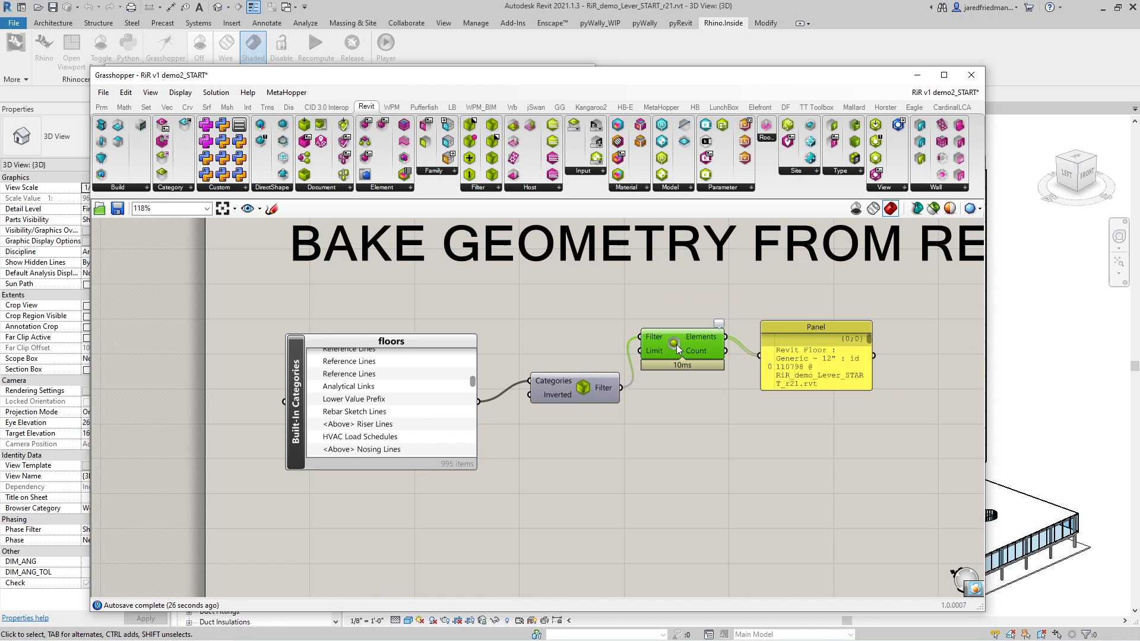
scroll(614, 379, "down", 1)
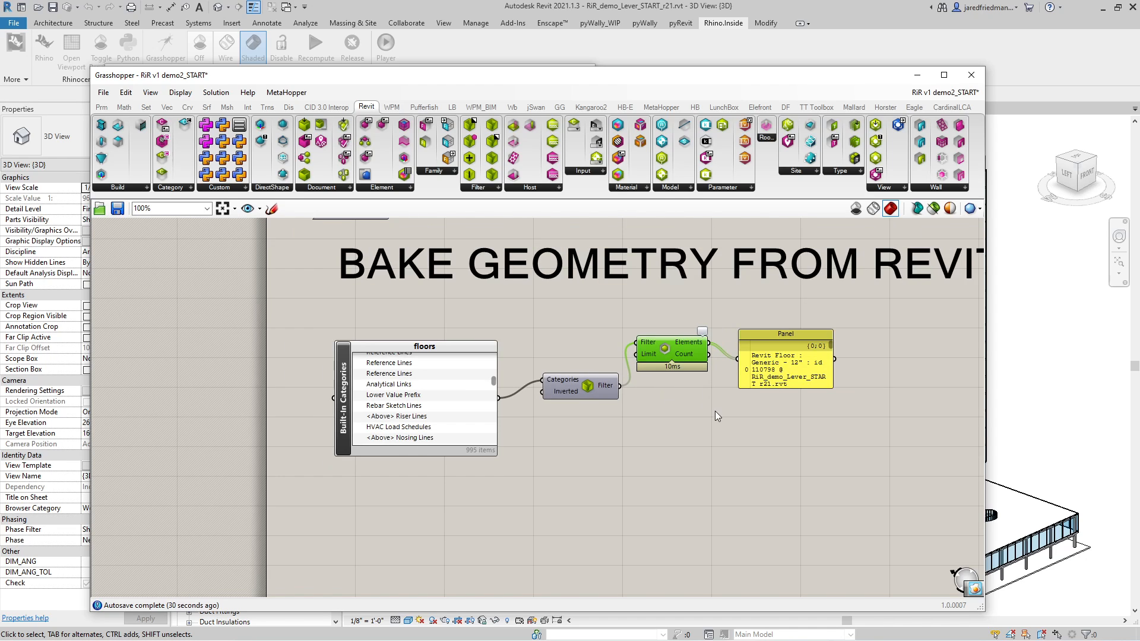
left_click_drag(830, 358, 859, 335)
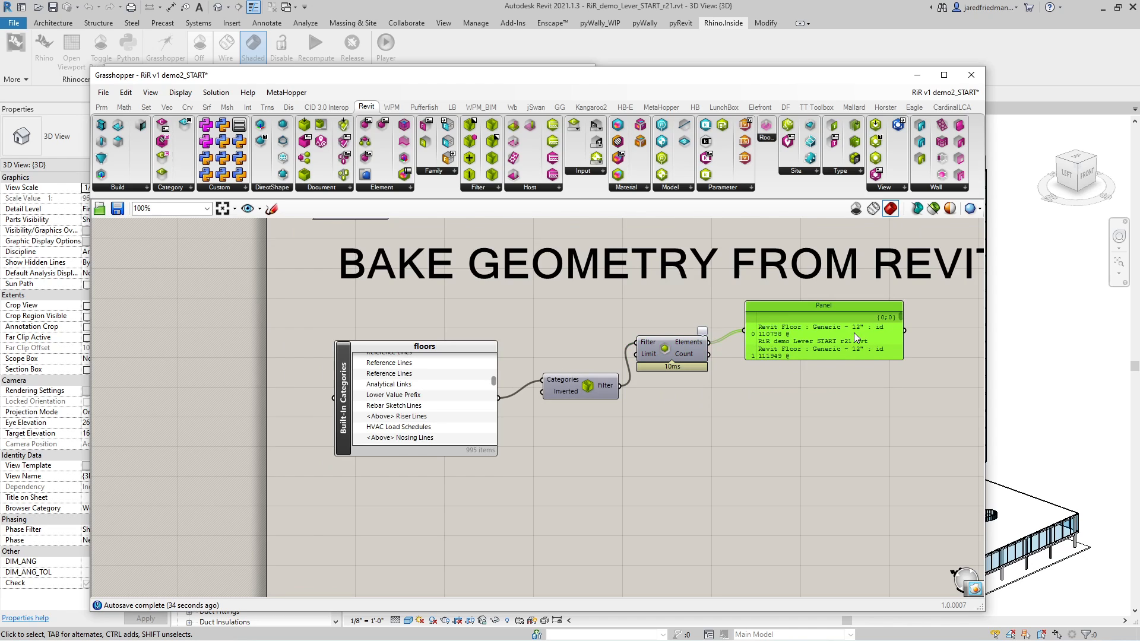
- Add an Element Geometry component, wire Query Elements' Elements output into its Elements input, and place it below the panel
double_click(751, 397)
type("element geom")
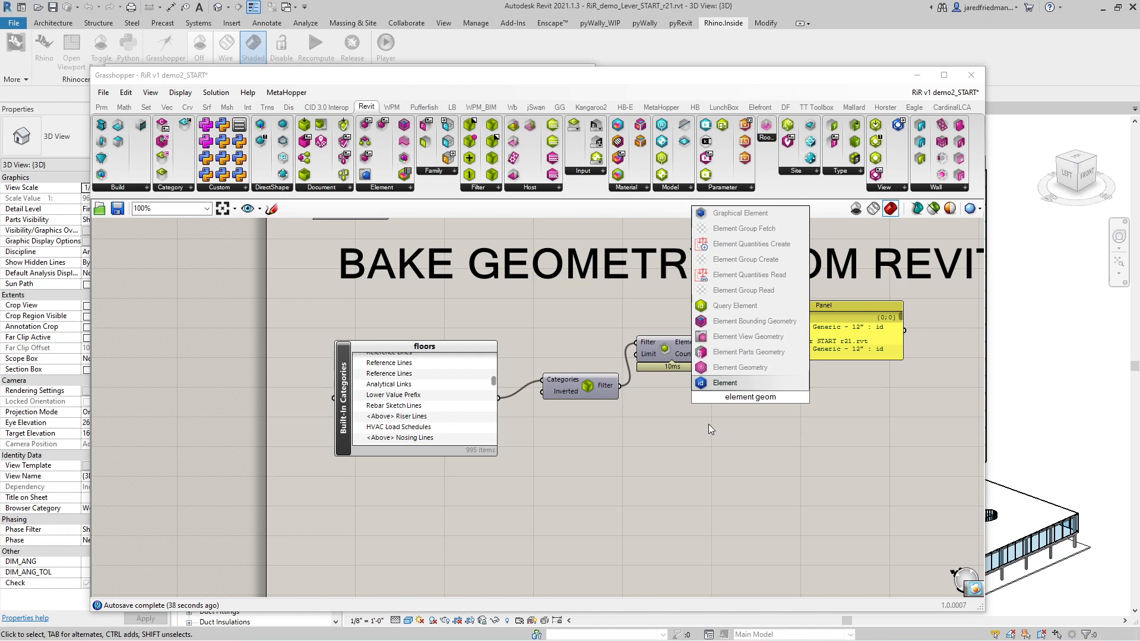
left_click(740, 367)
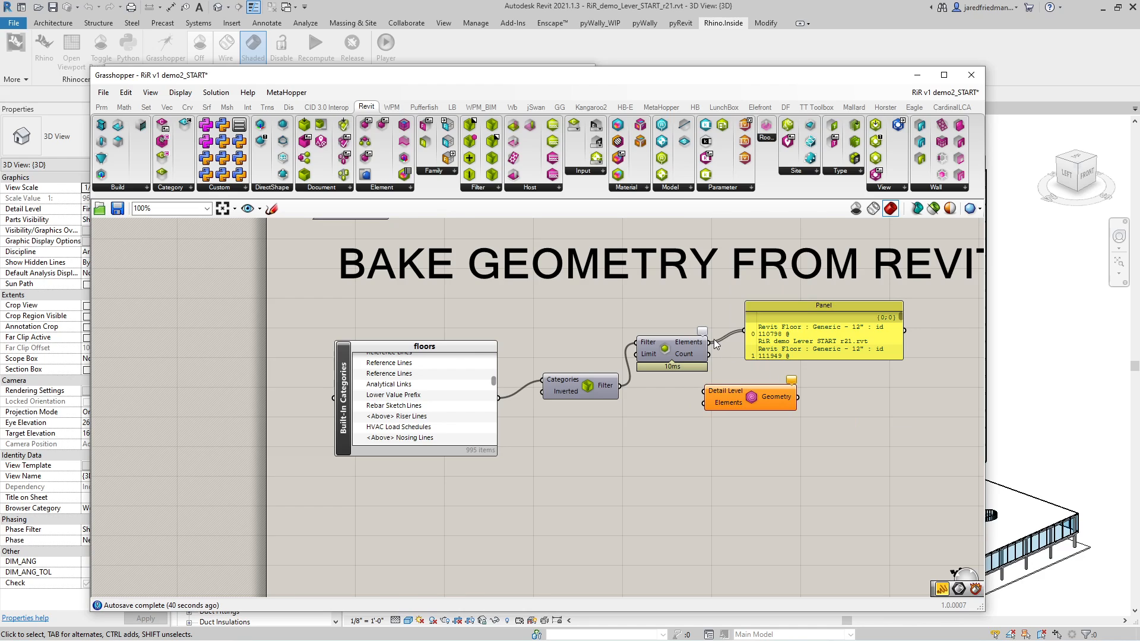
left_click_drag(710, 342, 789, 378)
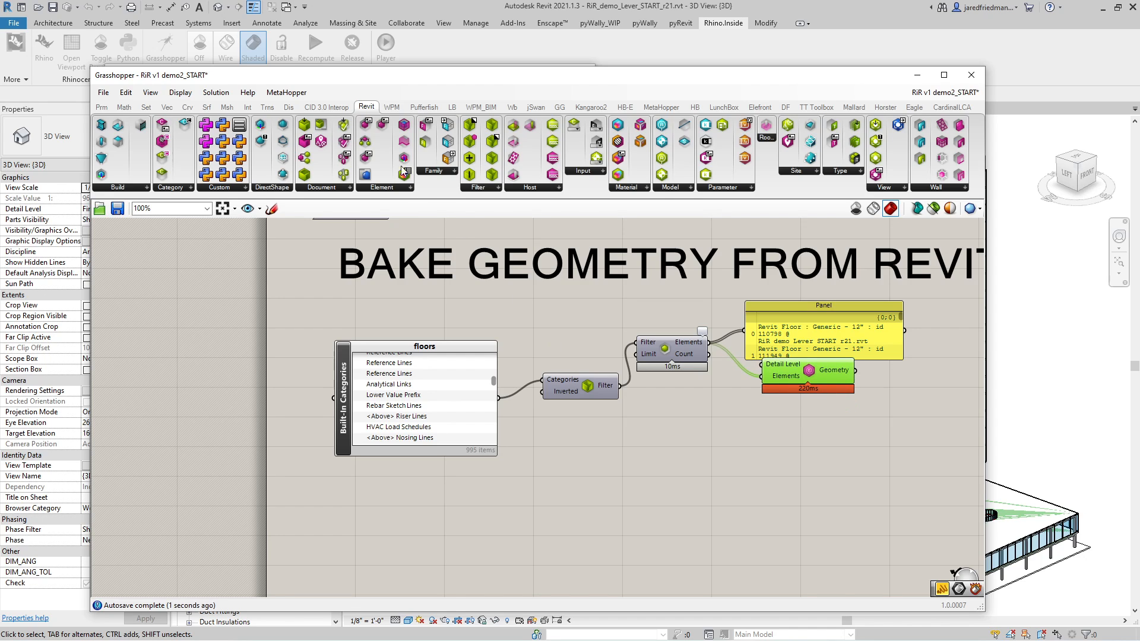
- Move the Grasshopper window aside and examine the whole previewed floor geometry in Rhino's Perspective viewport
left_click_drag(404, 84, 711, 68)
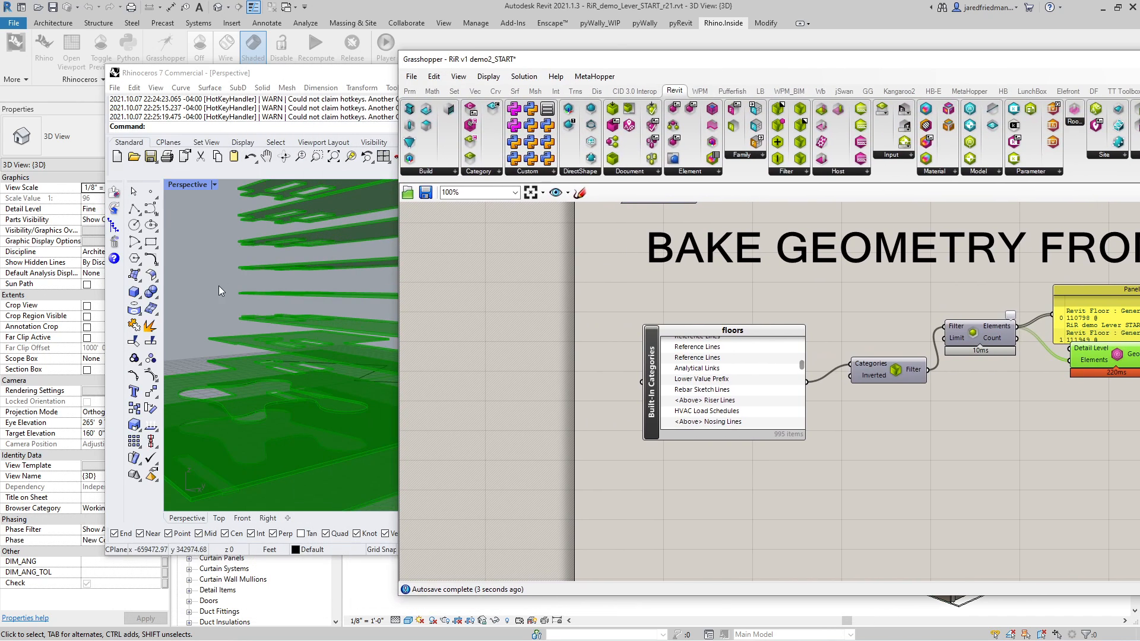
right_click_drag(228, 281, 337, 256)
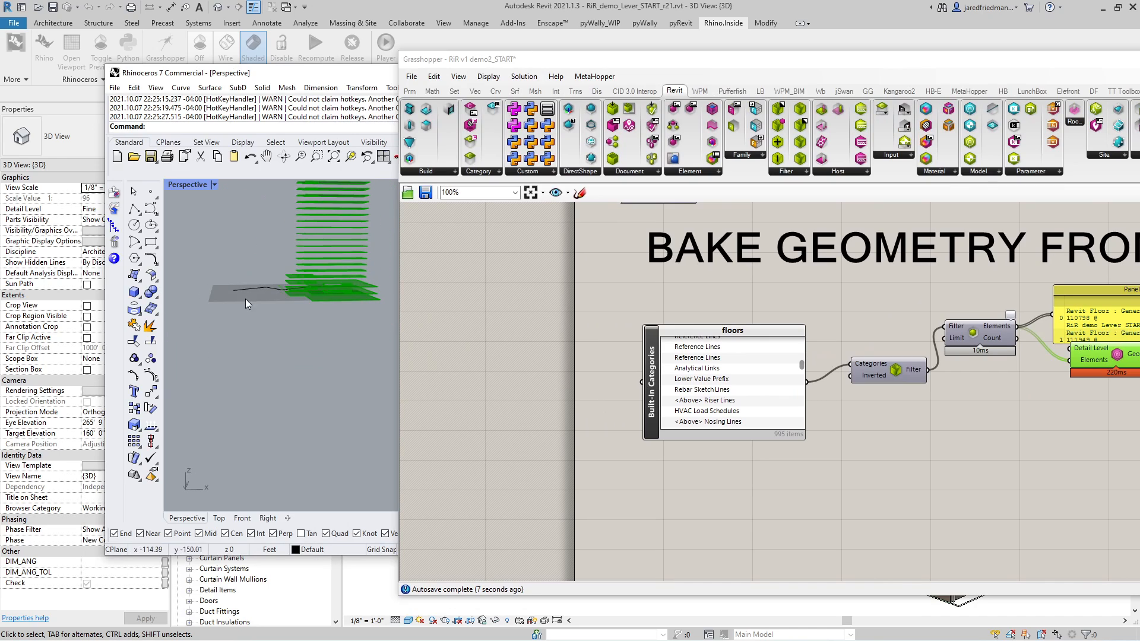
scroll(246, 300, "down", 5)
right_click_drag(246, 300, 376, 340)
scroll(301, 297, "up", 5)
scroll(660, 392, "down", 5)
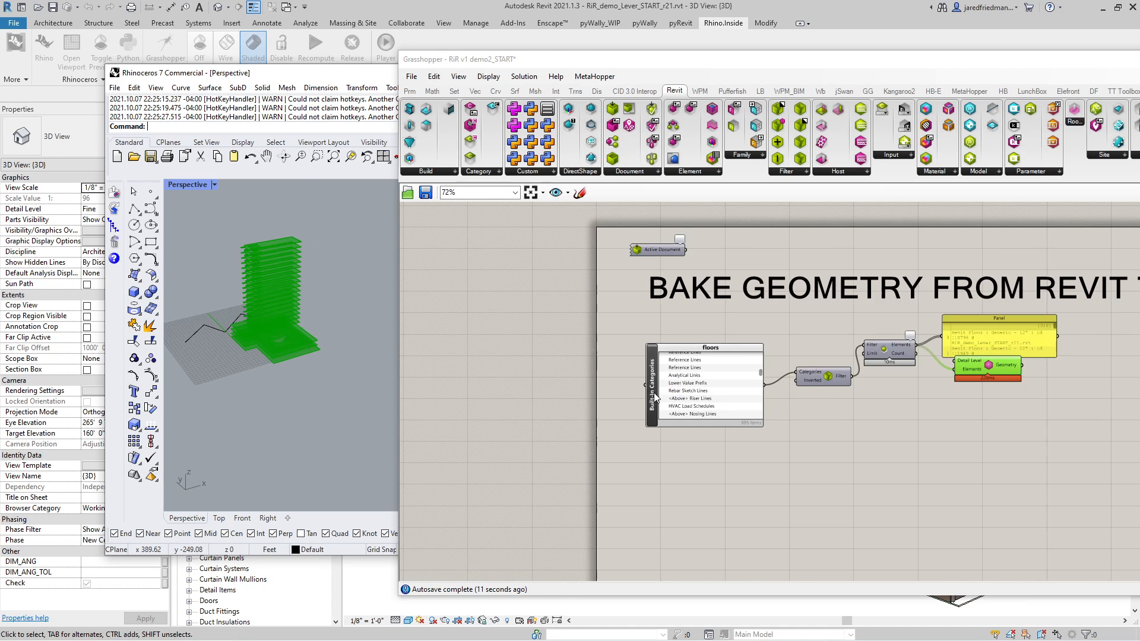
- Bake the Element Geometry component's output to Layer 01 in Rhino
scroll(810, 380, "up", 5)
right_click(887, 377)
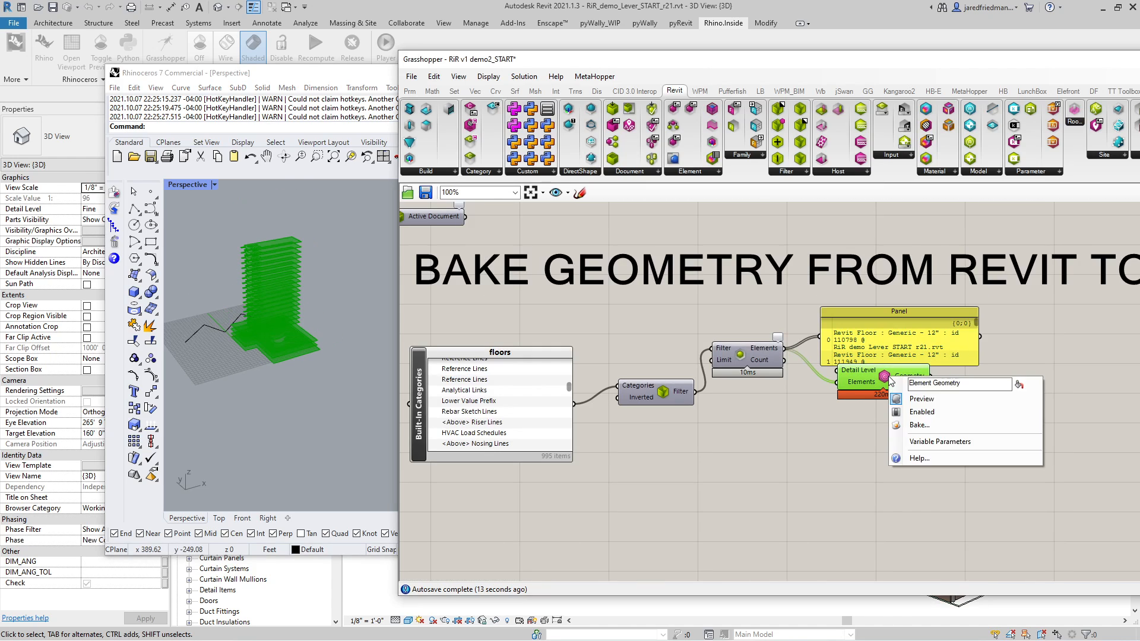
left_click(936, 424)
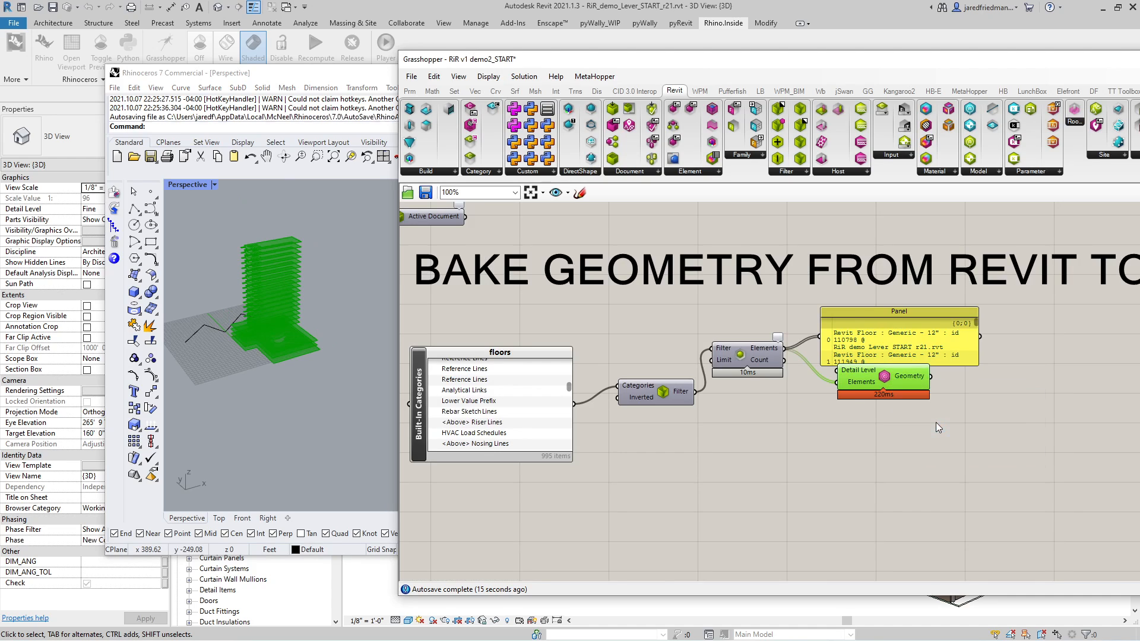
left_click(937, 345)
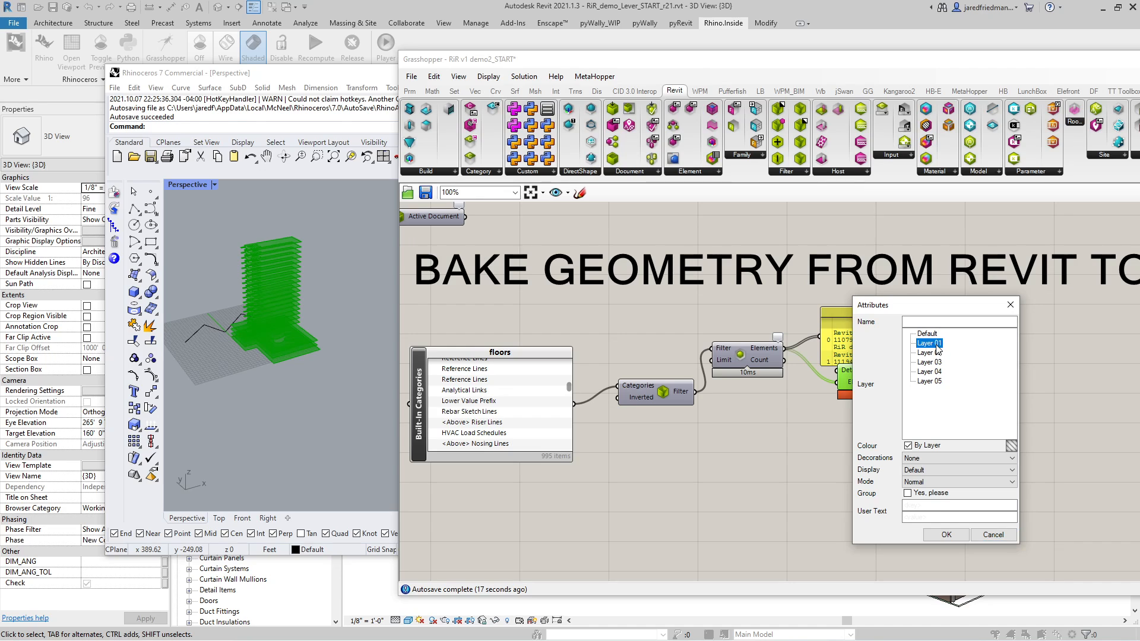
left_click(946, 534)
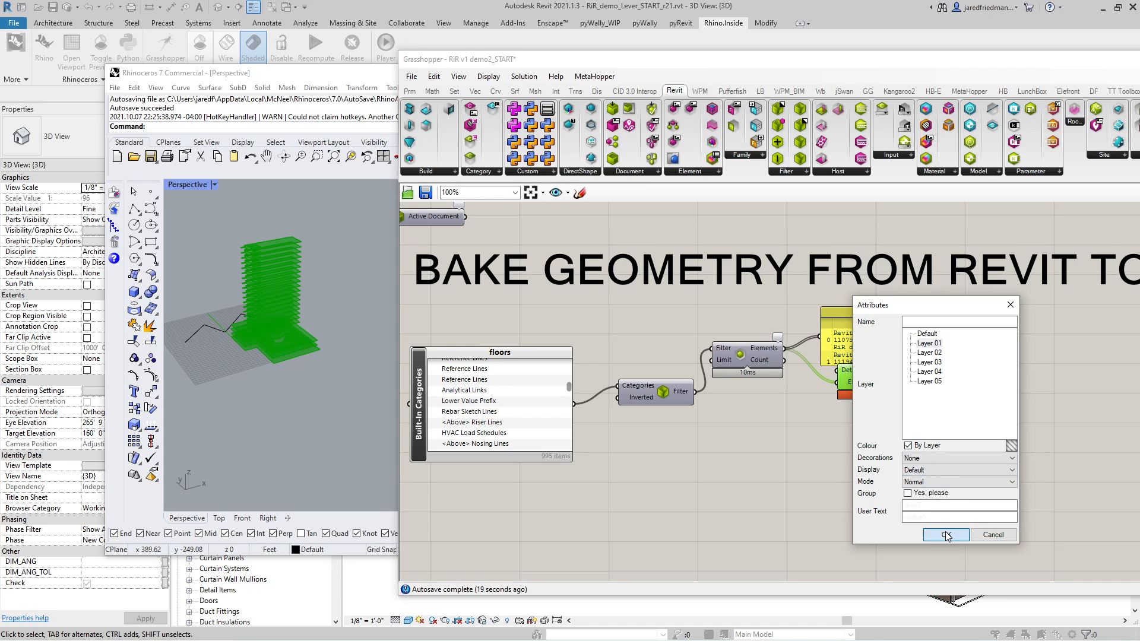
- Move the Rhino window to uncover its layer list, make Layer 01 current, and rename it floors
left_click(321, 87)
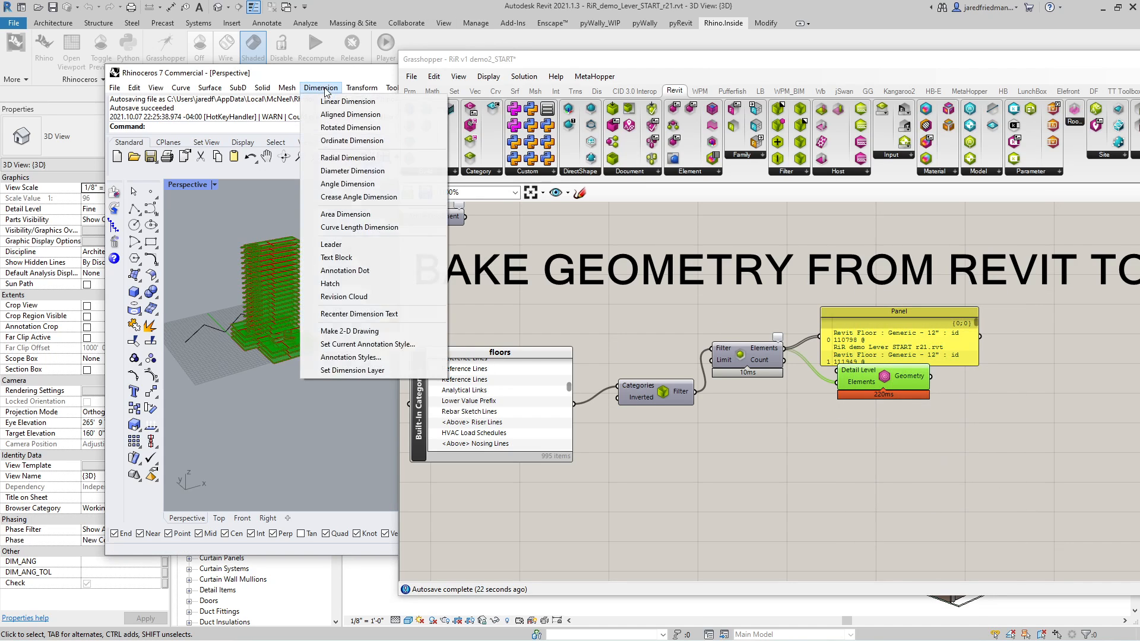
left_click(324, 76)
left_click_drag(324, 76, 216, 69)
double_click(322, 248)
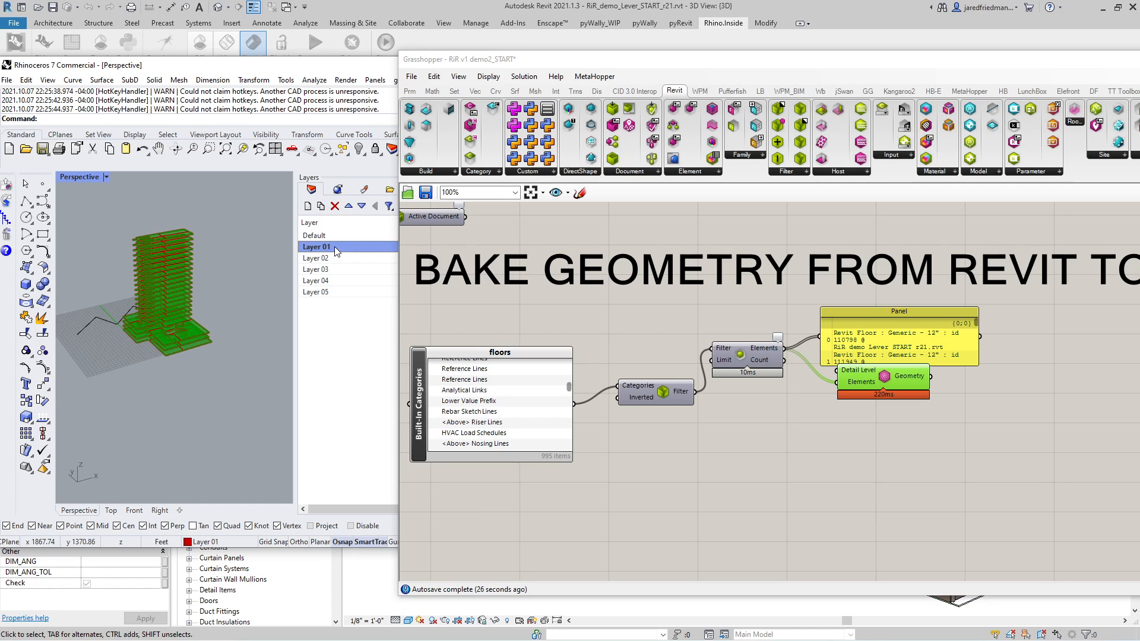
right_click(334, 248)
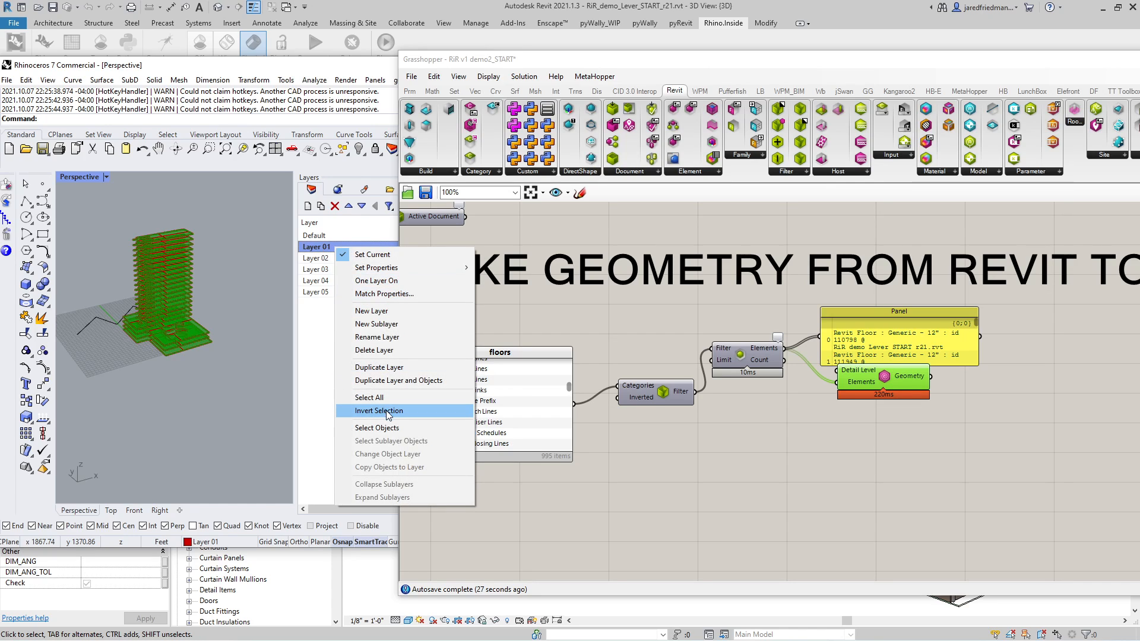
left_click(383, 339)
type("floors")
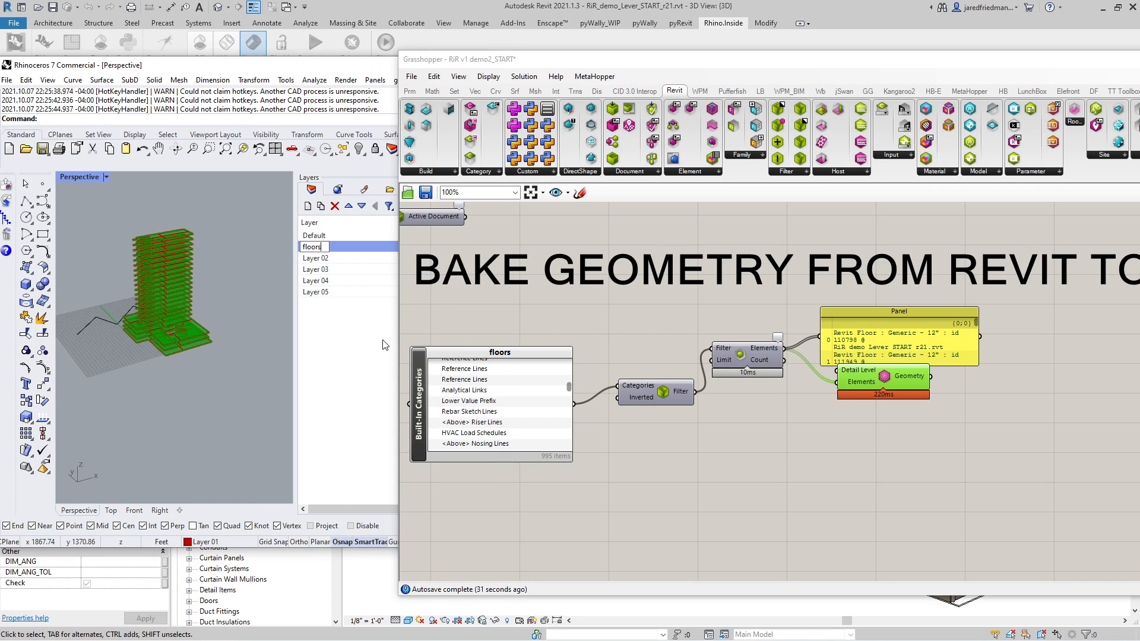
key("Return")
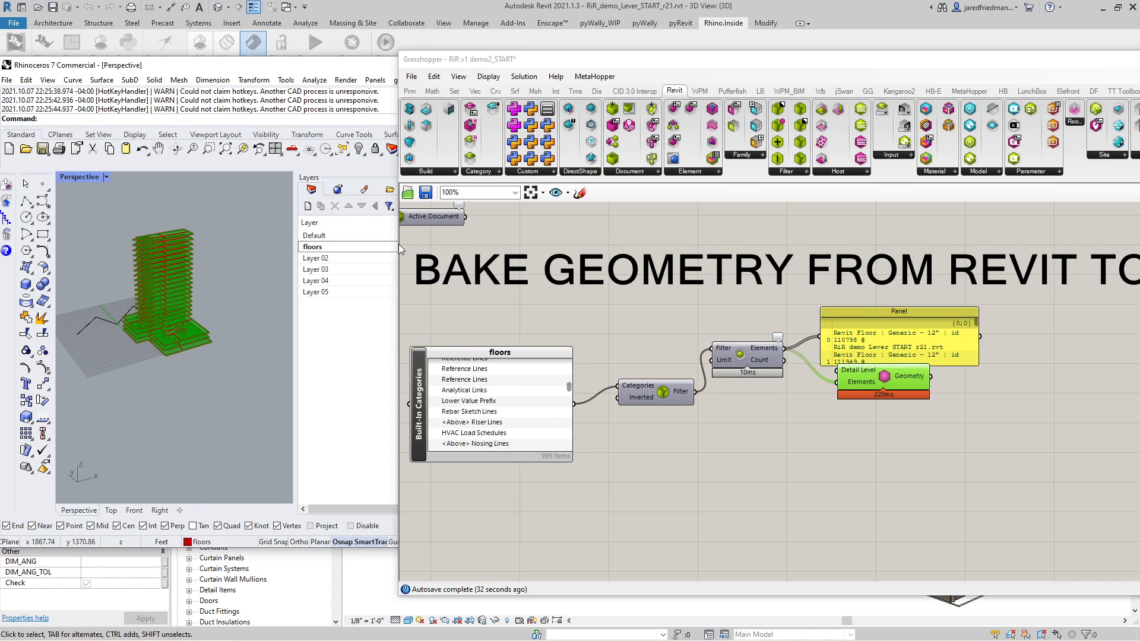
- Shift the Grasshopper window to uncover the layer visibility controls, turn off the floors layer, and deselect the Element Geometry component
left_click_drag(398, 244, 444, 243)
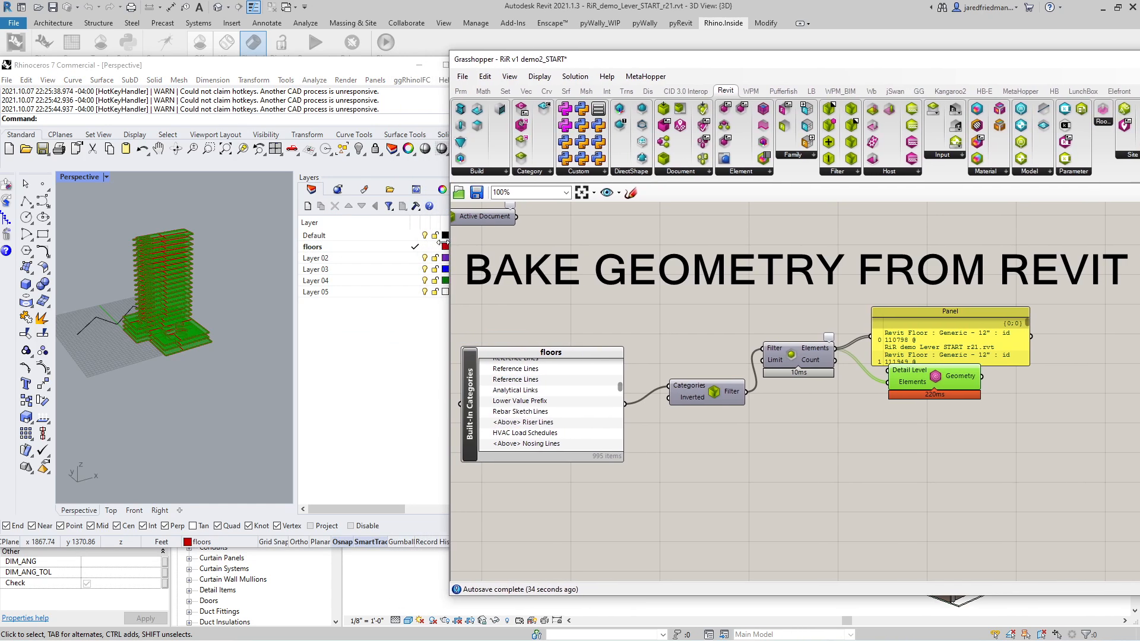
left_click(425, 247)
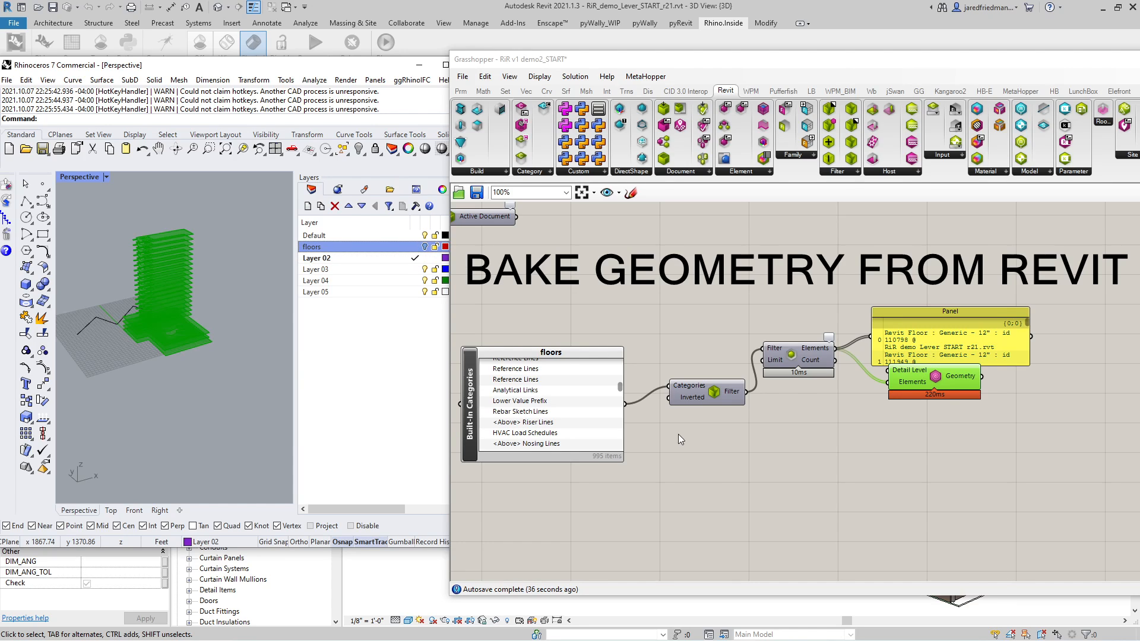
left_click(740, 471)
- Add a Category Identity component below the Category Filter and wire the Built-In Categories output into its Category input
scroll(760, 431, "down", 5)
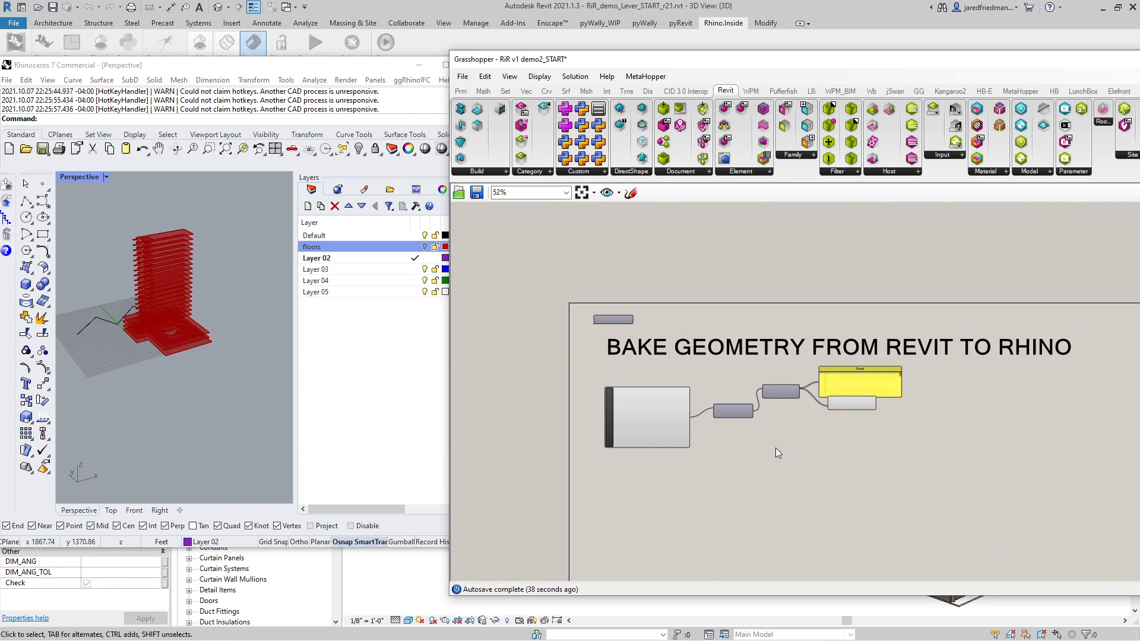
scroll(770, 448, "up", 1)
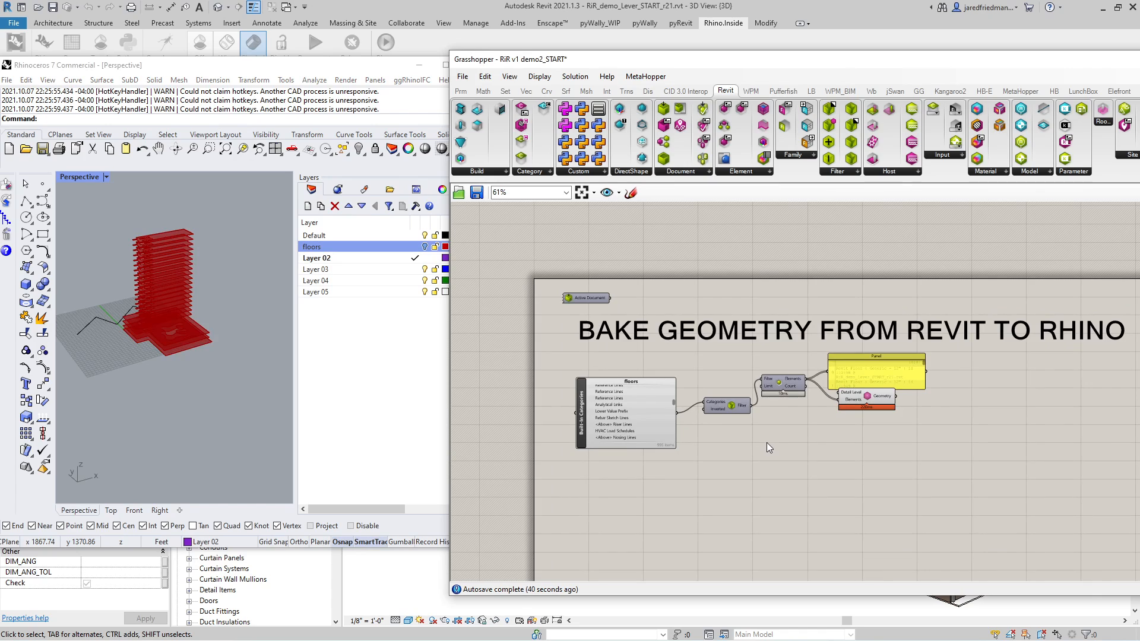
scroll(765, 445, "up", 2)
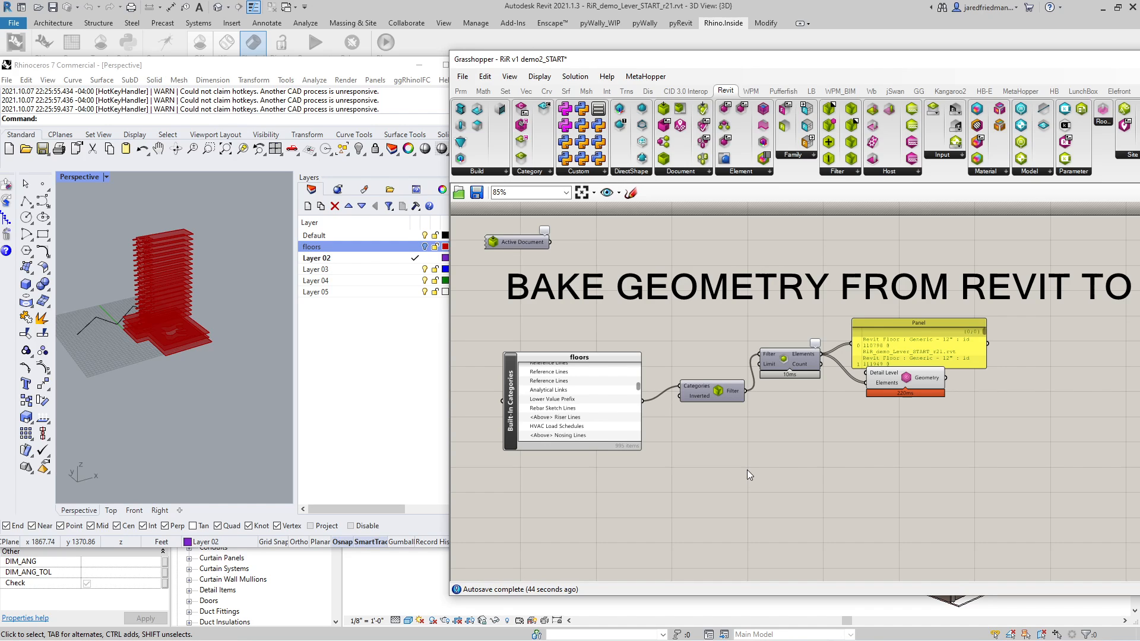
double_click(747, 469)
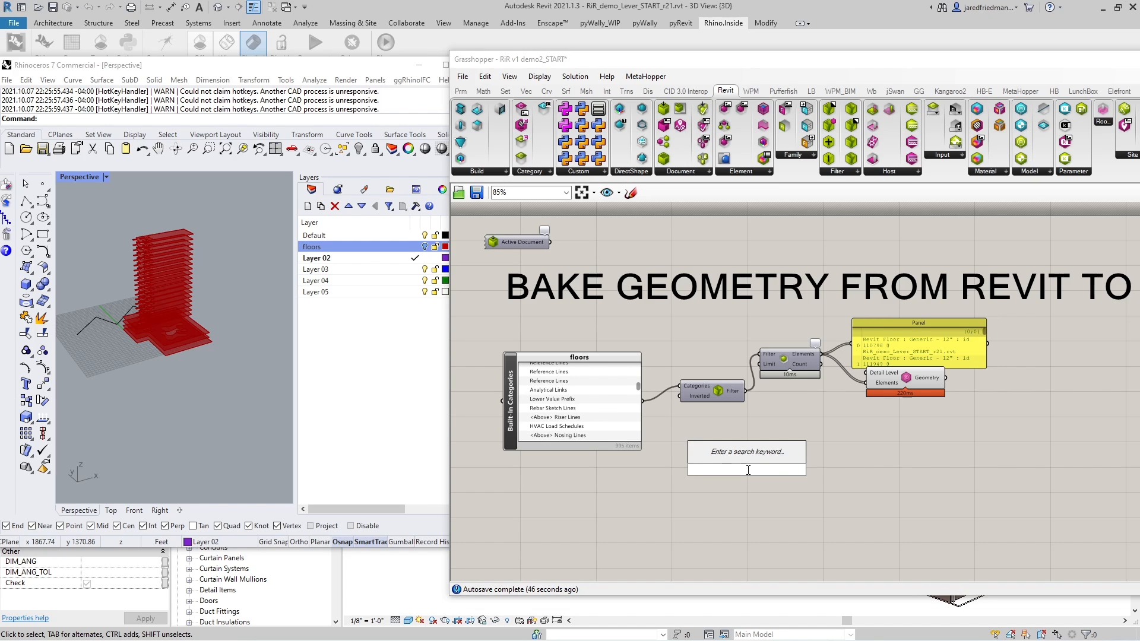
type("categor")
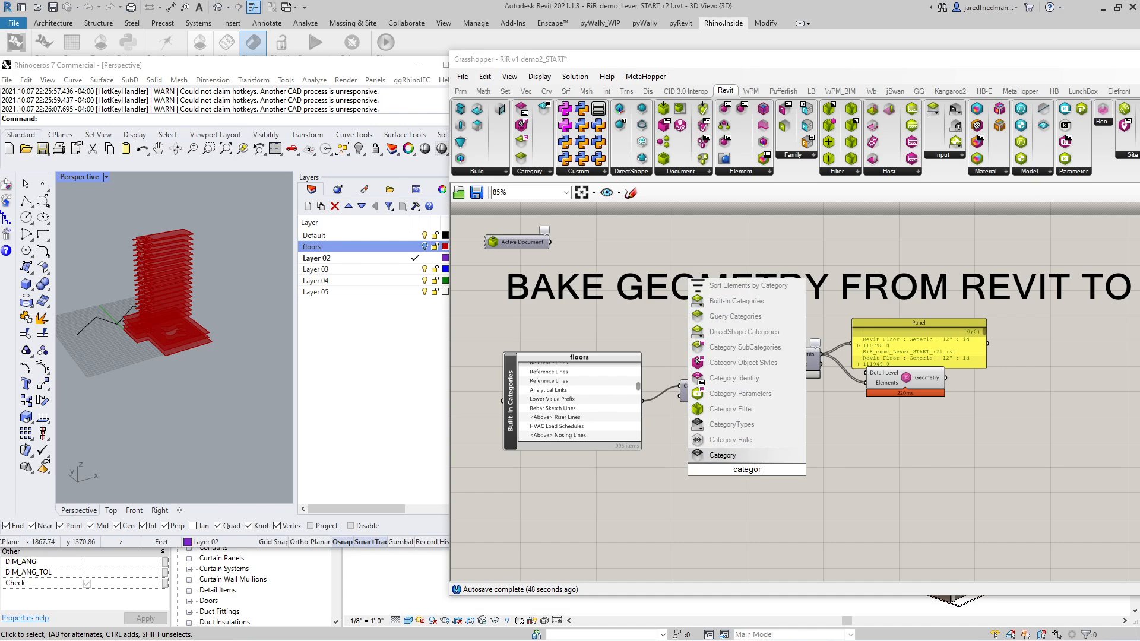
left_click(745, 380)
left_click_drag(642, 401, 703, 471)
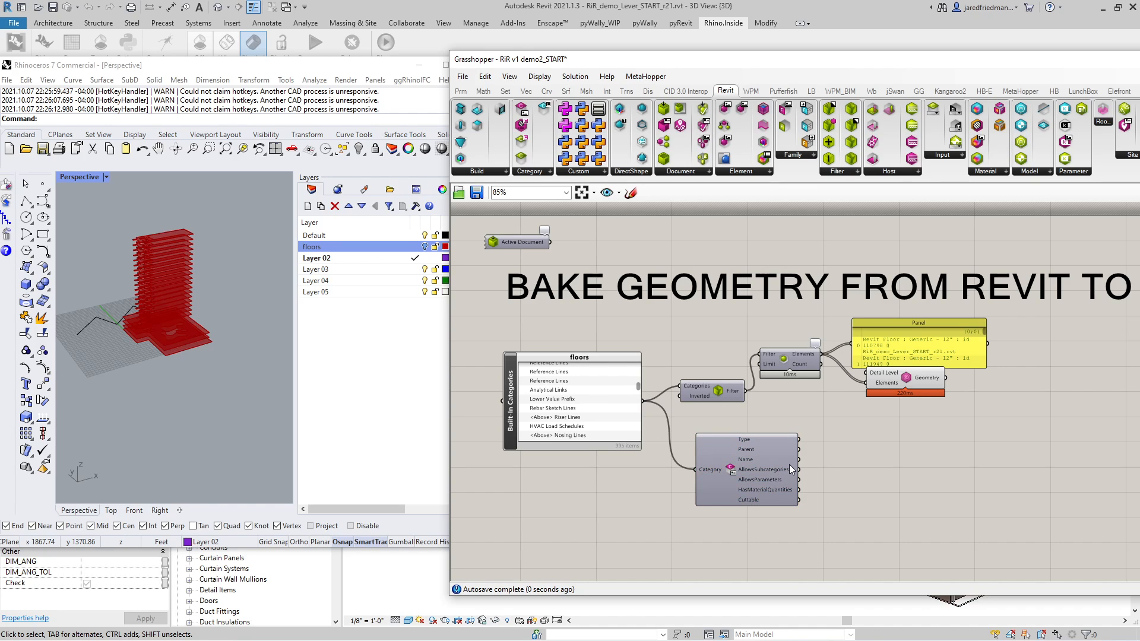
- Rewire the existing panel to Category Identity's Name output and move it below that component
left_click_drag(800, 460, 854, 342)
left_click_drag(928, 342, 907, 541)
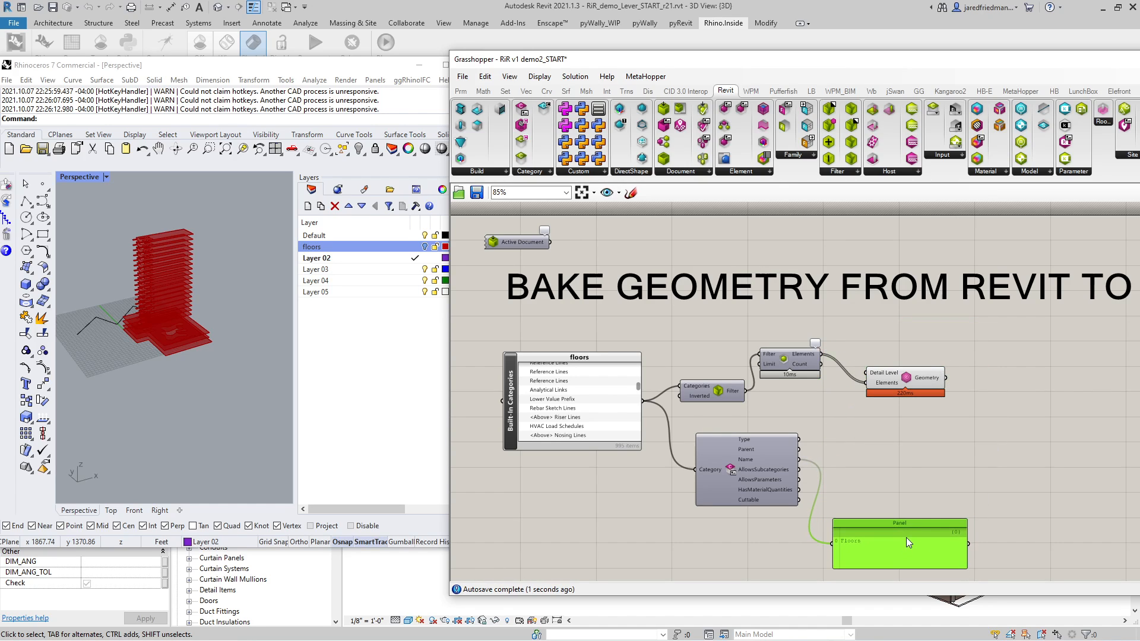
- Add an Object Bake component, wiring Category Identity's Name into its Layer input and the Element Geometry output into Geometry Objects
double_click(886, 483)
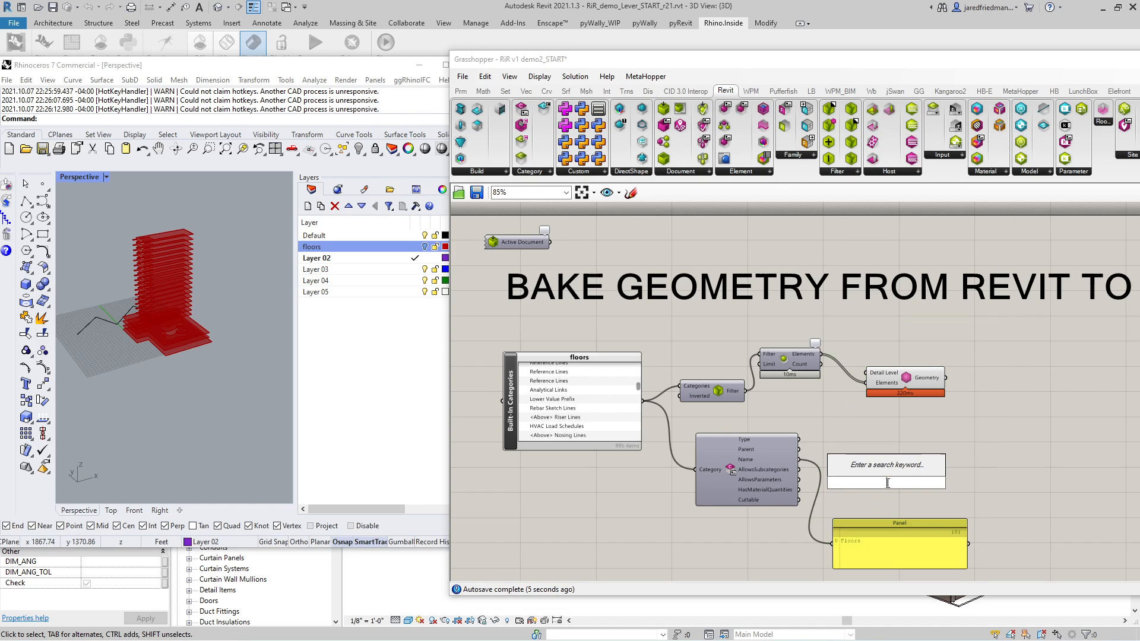
type("o")
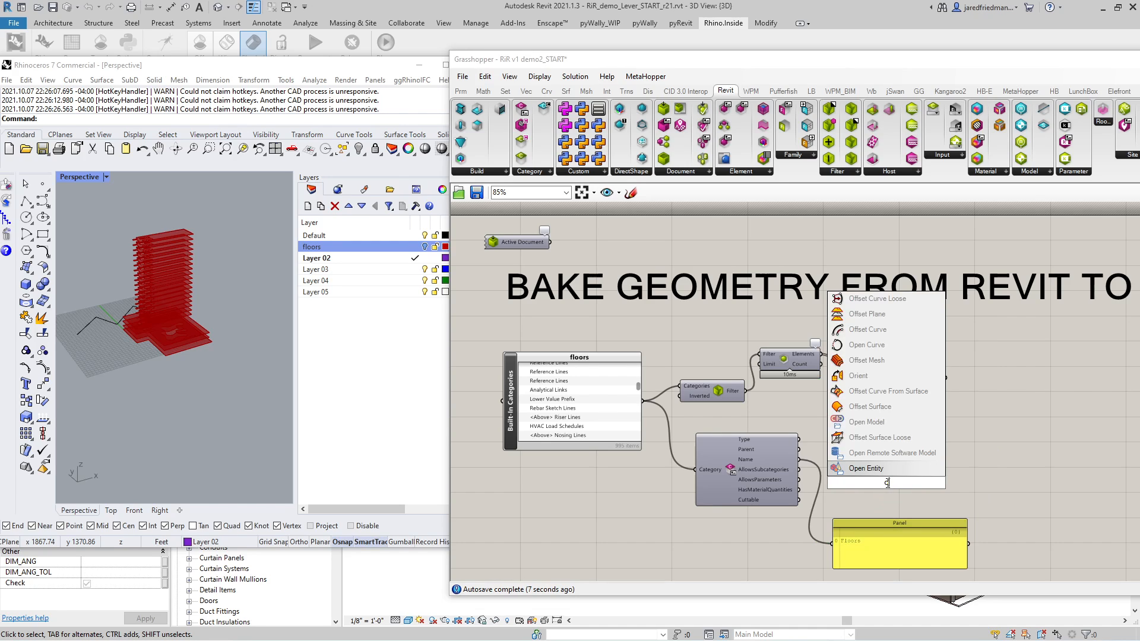
type("bject")
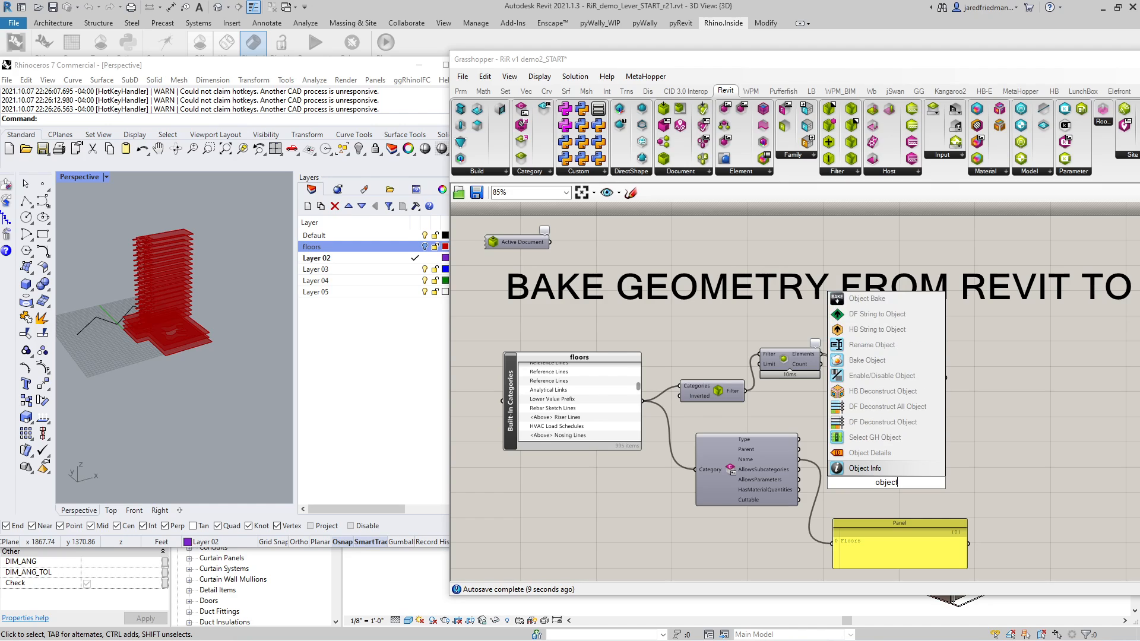
type(" bake")
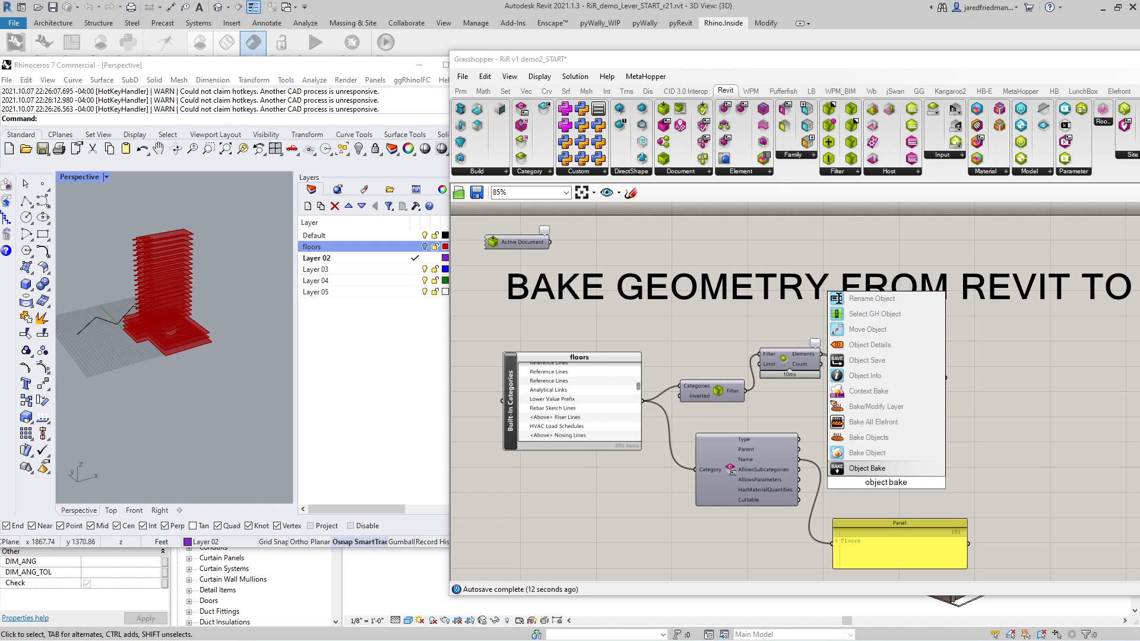
left_click(896, 469)
left_click_drag(895, 470, 915, 463)
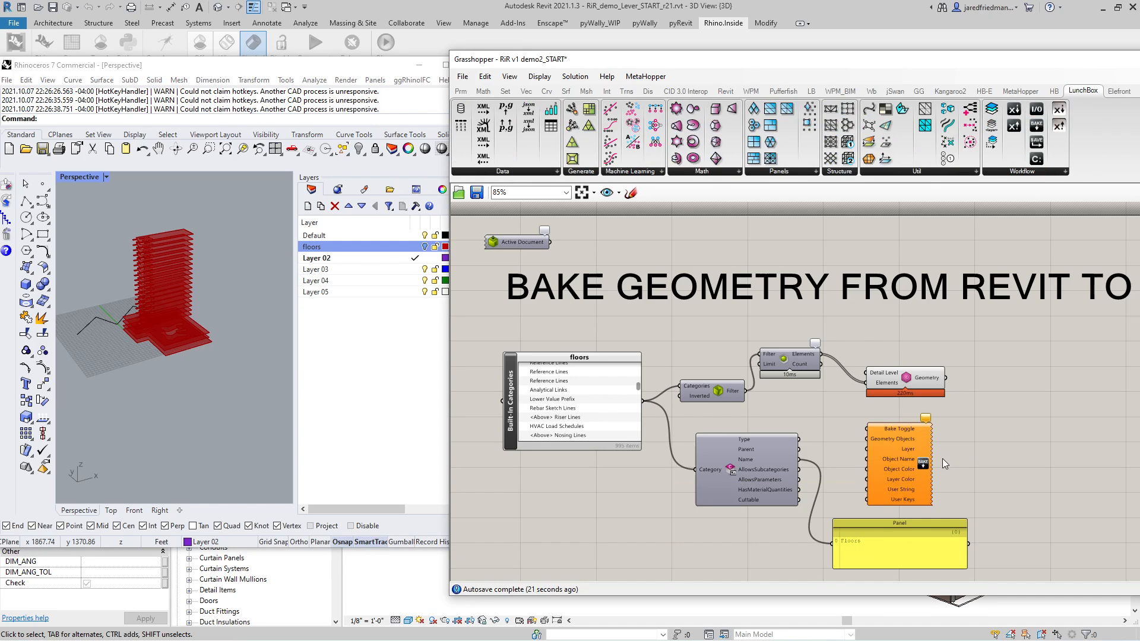
left_click_drag(923, 467, 1005, 461)
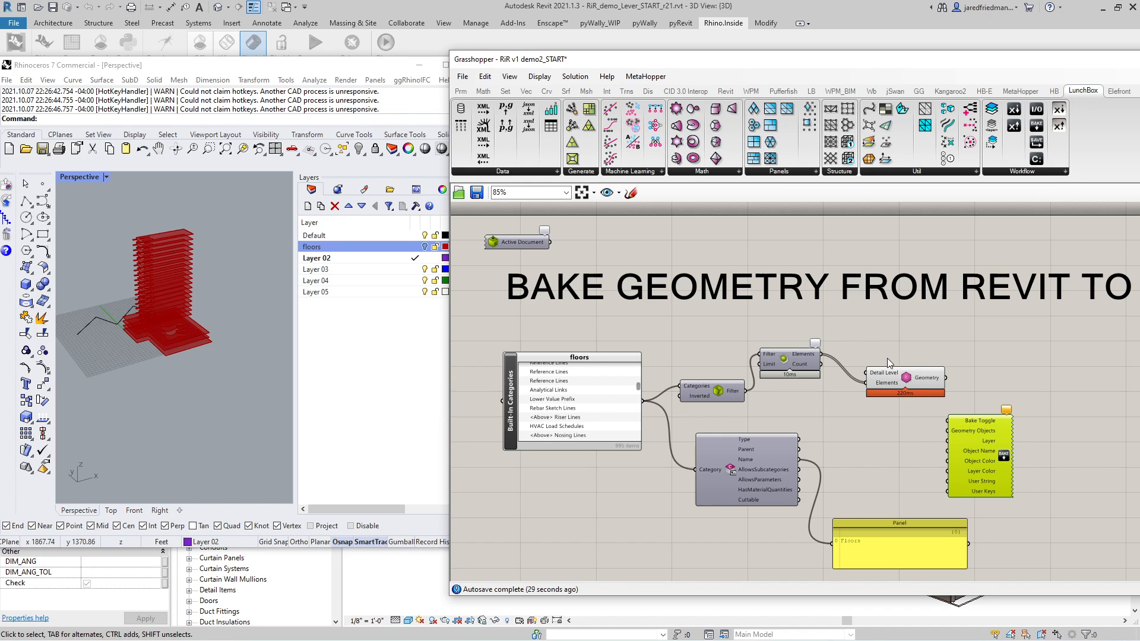
left_click_drag(798, 460, 942, 440)
left_click_drag(945, 380, 946, 431)
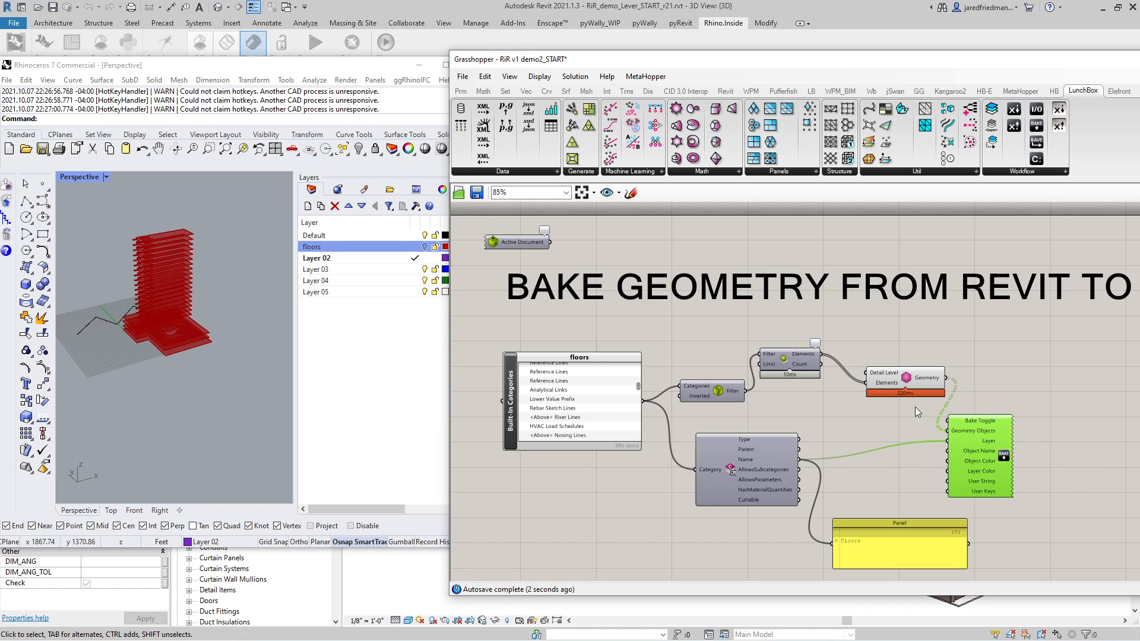
- Add a Boolean Toggle beside Object Bake, wire it into the Bake Toggle input, and set it to True
double_click(900, 415)
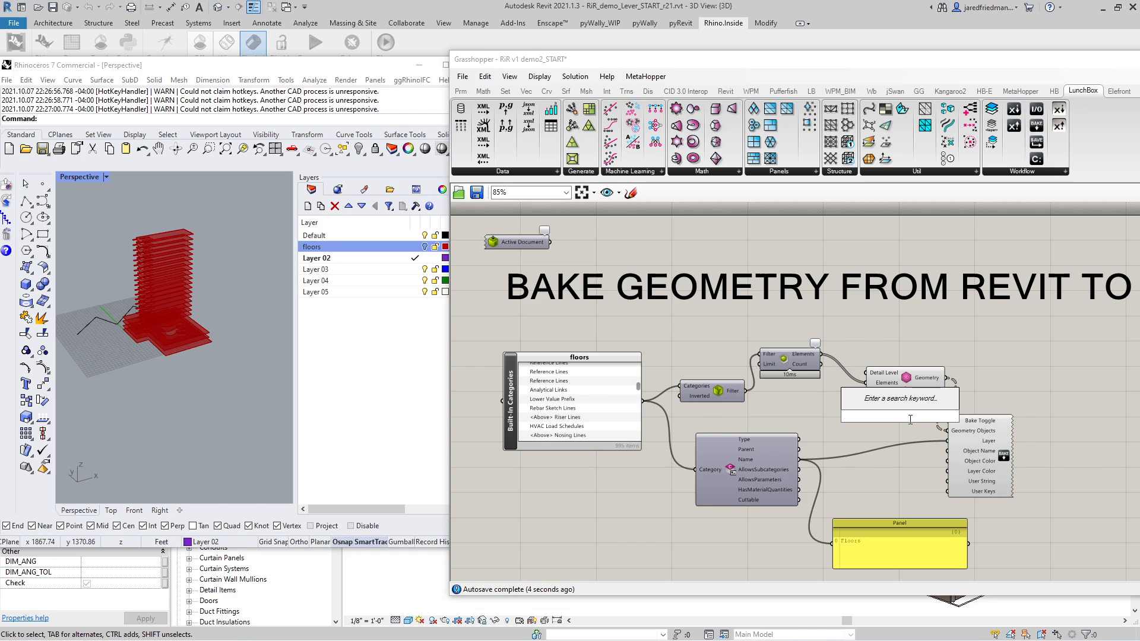
type("bool")
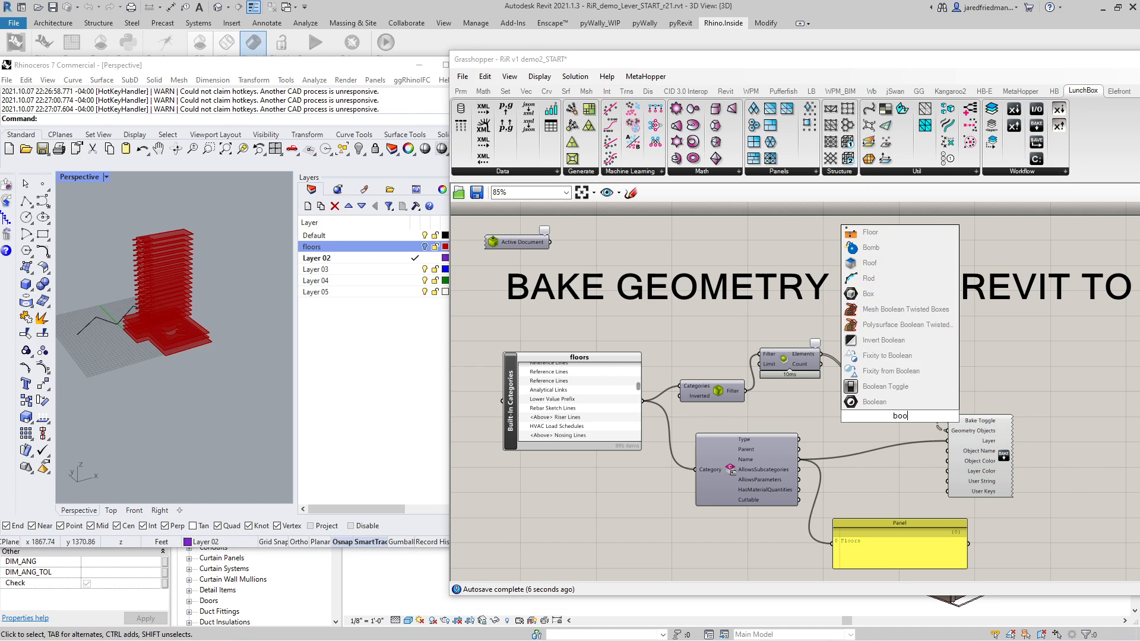
left_click(917, 390)
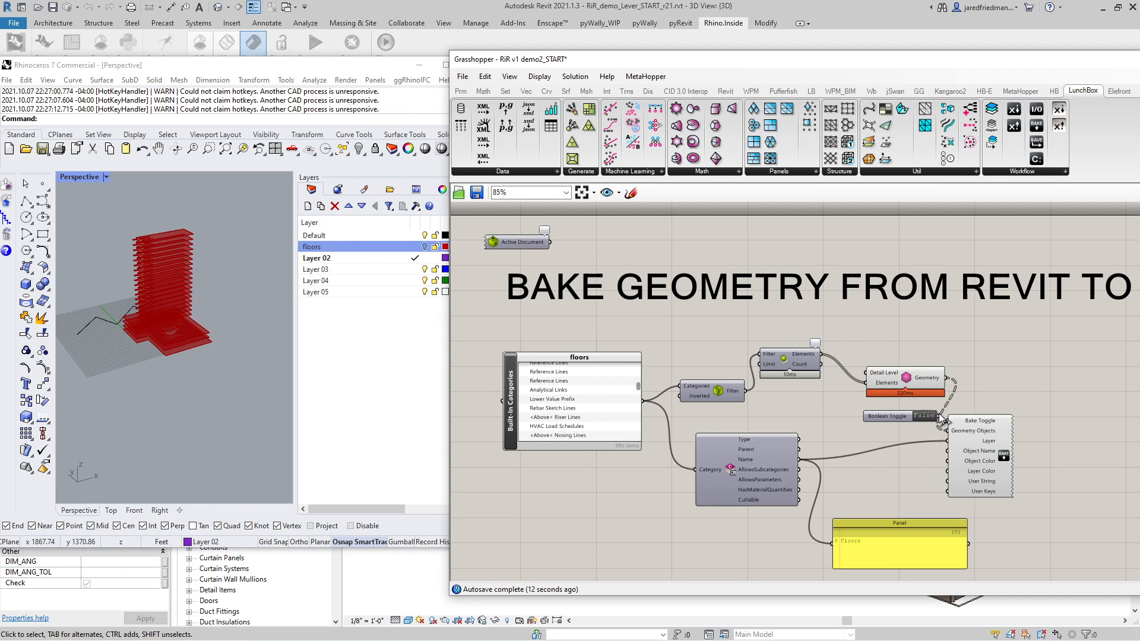
left_click_drag(939, 419, 953, 430)
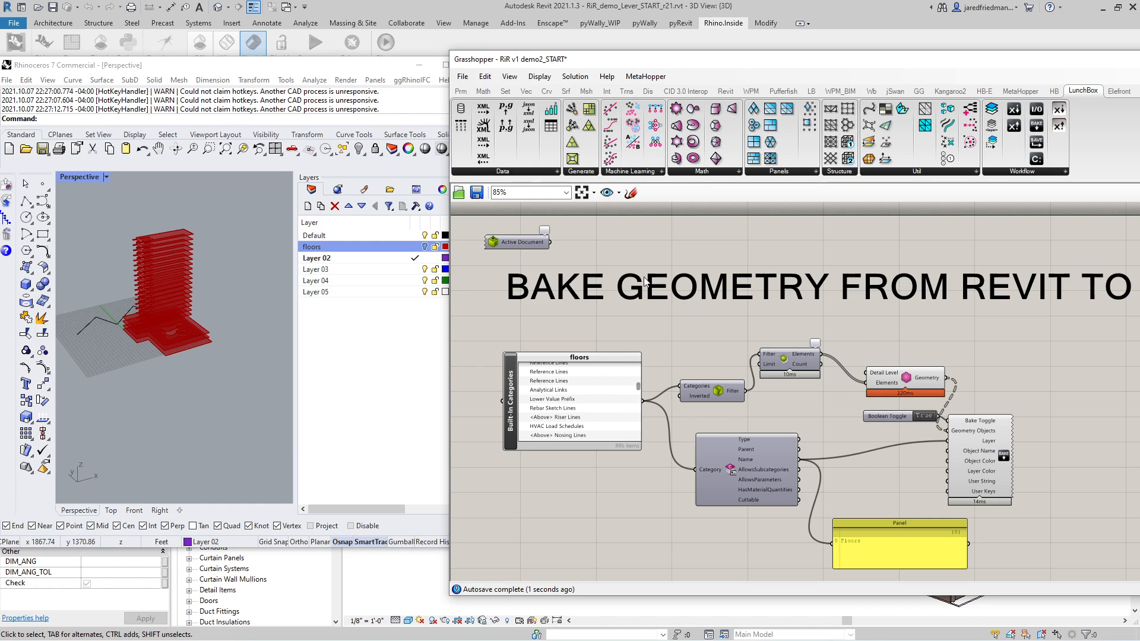
- Set the Boolean Toggle feeding Object Bake back to False
left_click(350, 322)
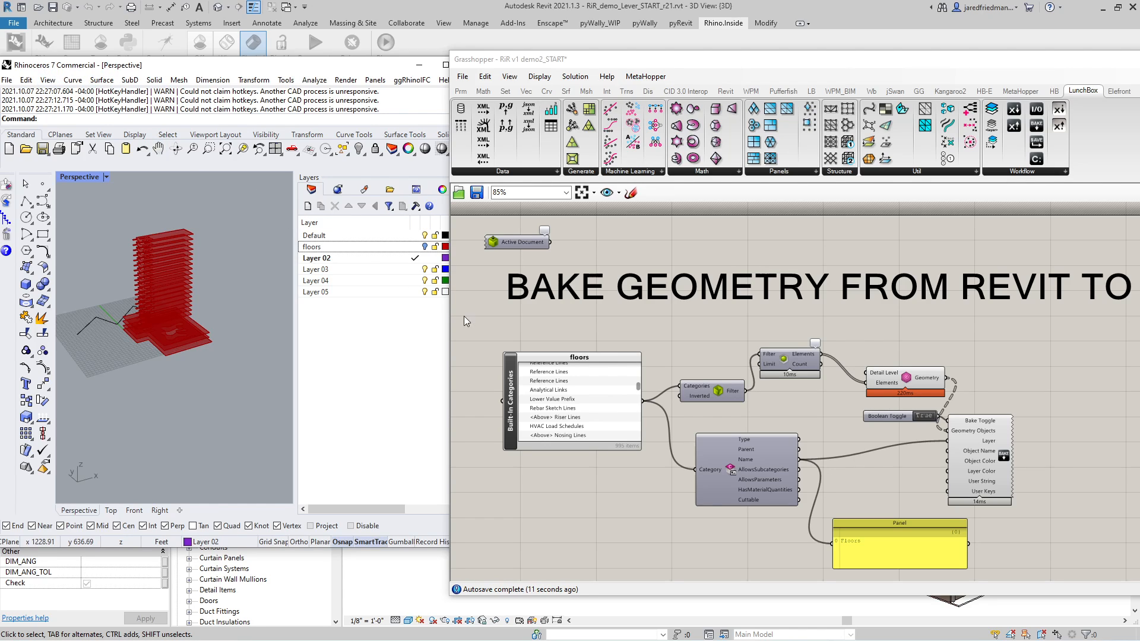
left_click(928, 418)
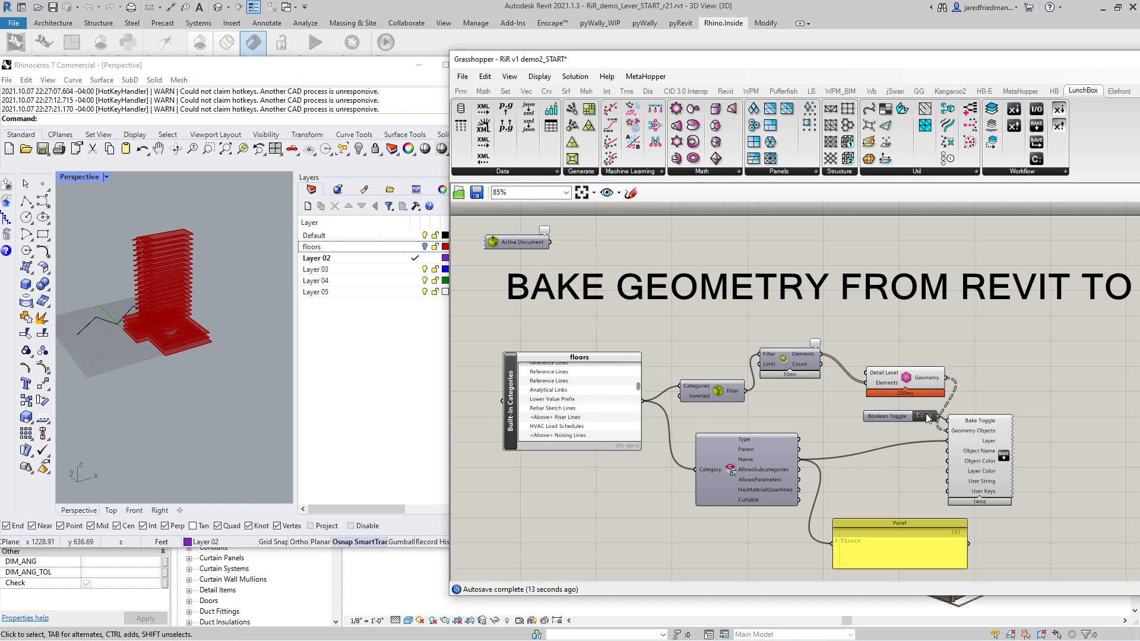
left_click(928, 419)
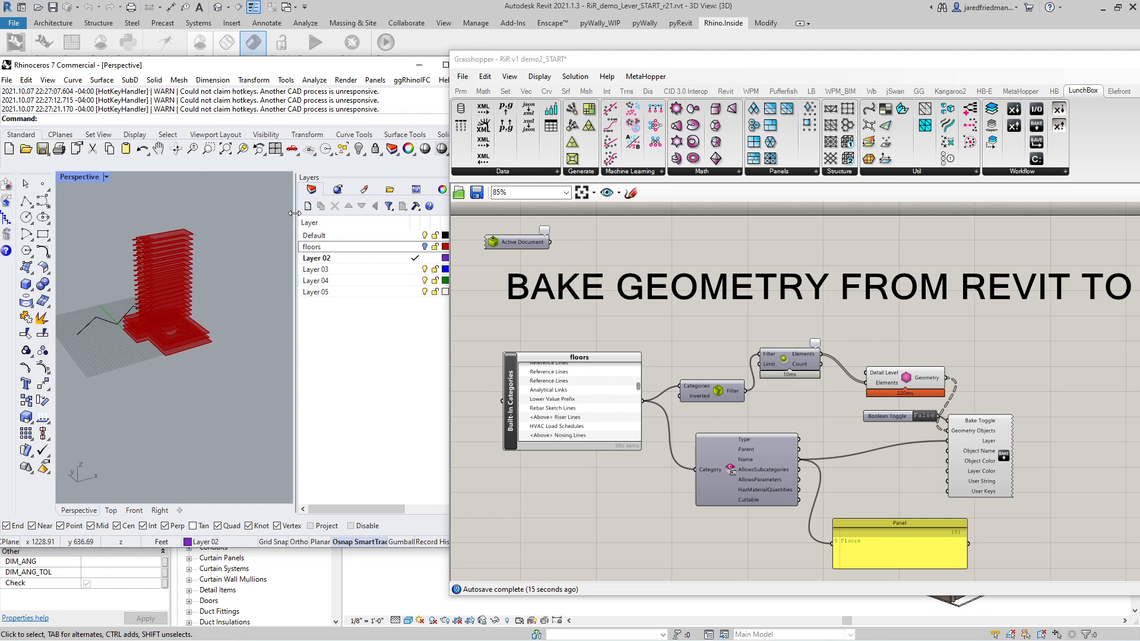
- Make the existing floors layer current in Rhino and rename it floorsX
double_click(317, 249)
left_click(315, 248)
right_click(324, 248)
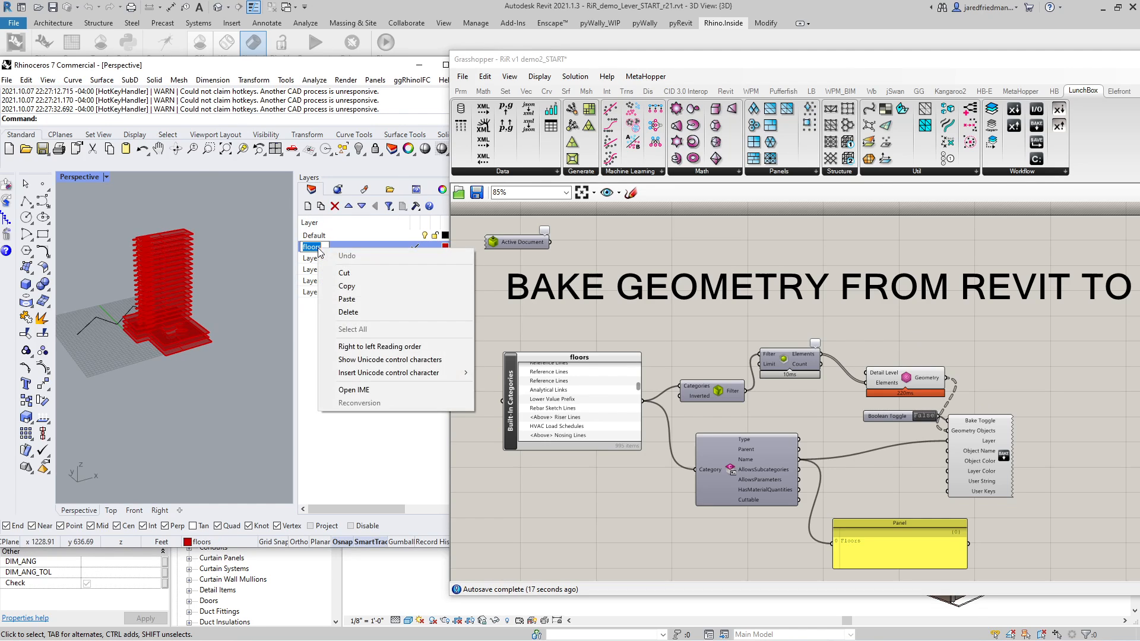
left_click(324, 249)
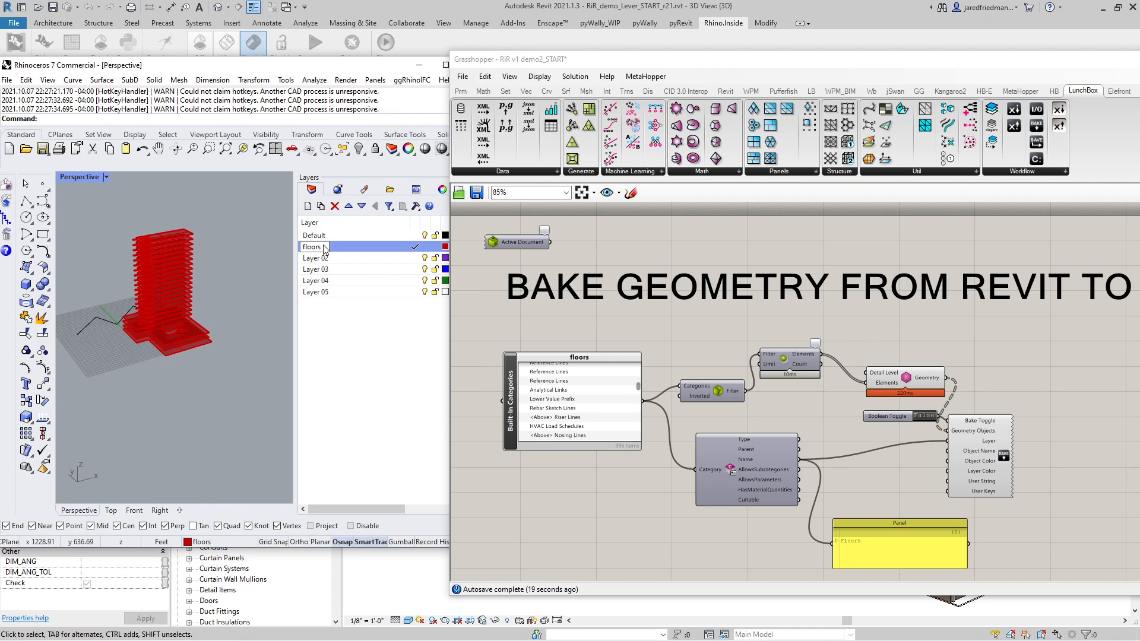
left_click(330, 309)
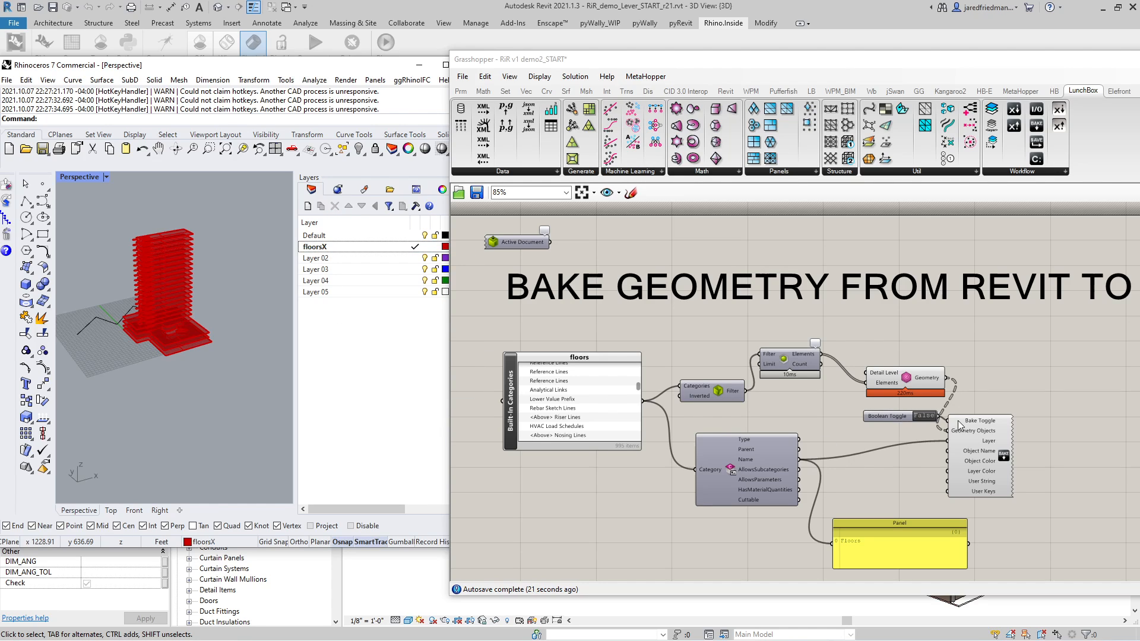
- Set the Boolean Toggle to True to bake the floor geometry, and turn off the baked Floors layer in Rhino
left_click_drag(1008, 465, 1025, 460)
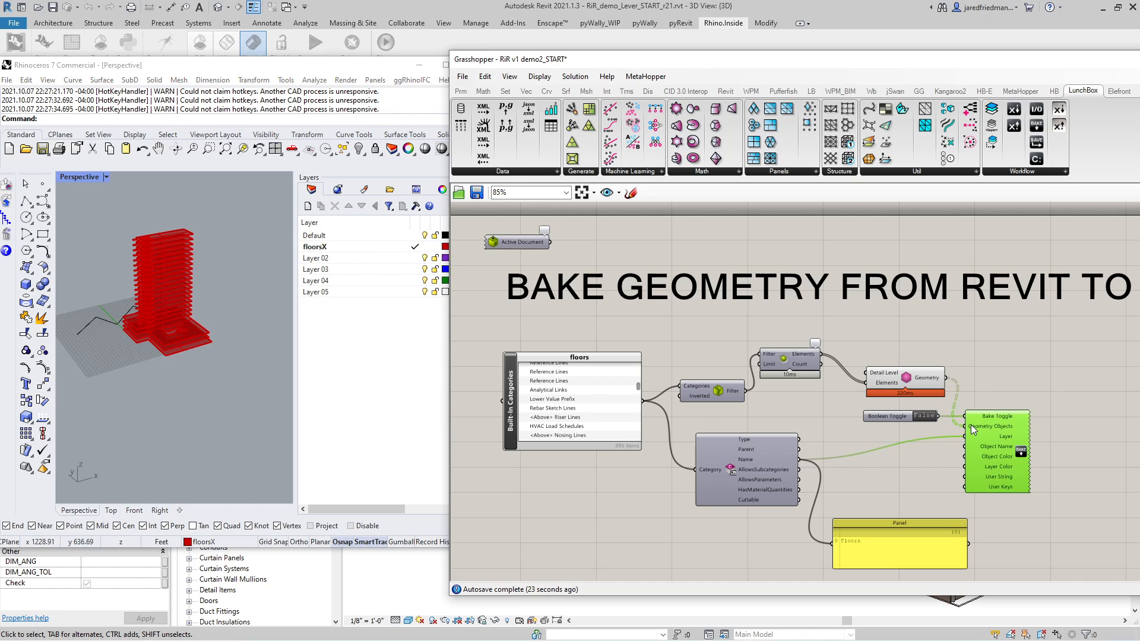
left_click(936, 417)
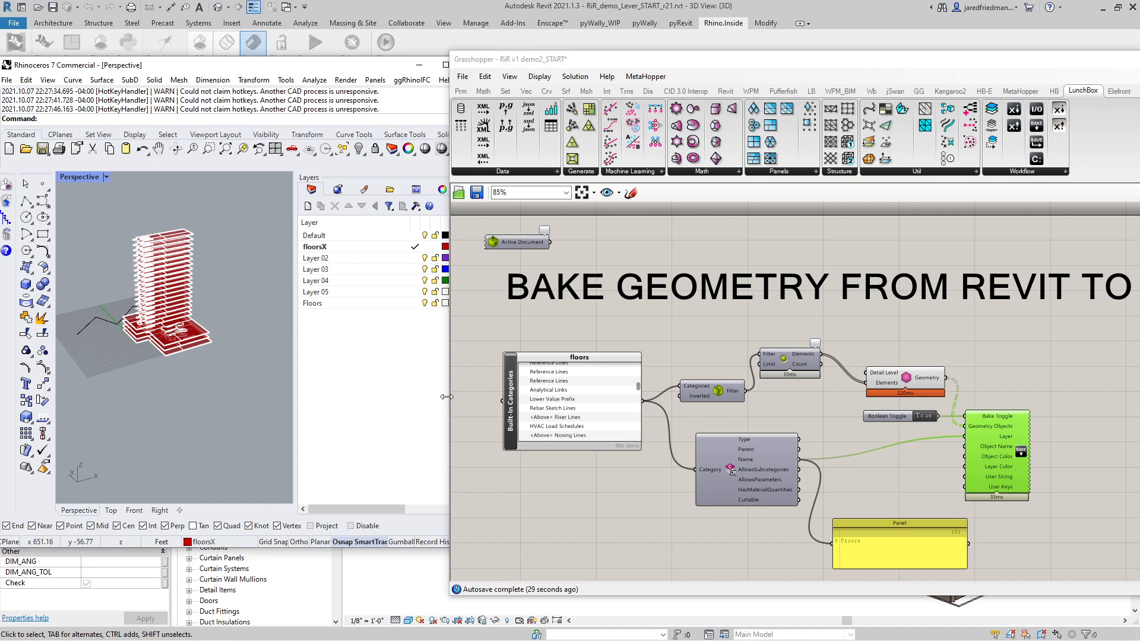
left_click_drag(1084, 516, 717, 444)
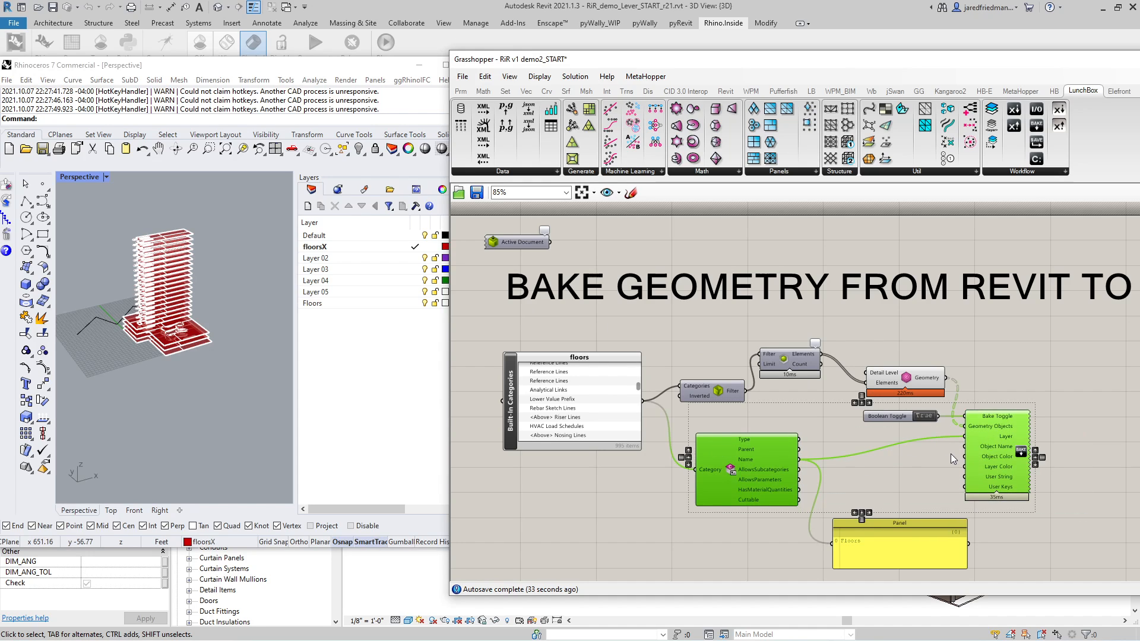
scroll(901, 382, "down", 5)
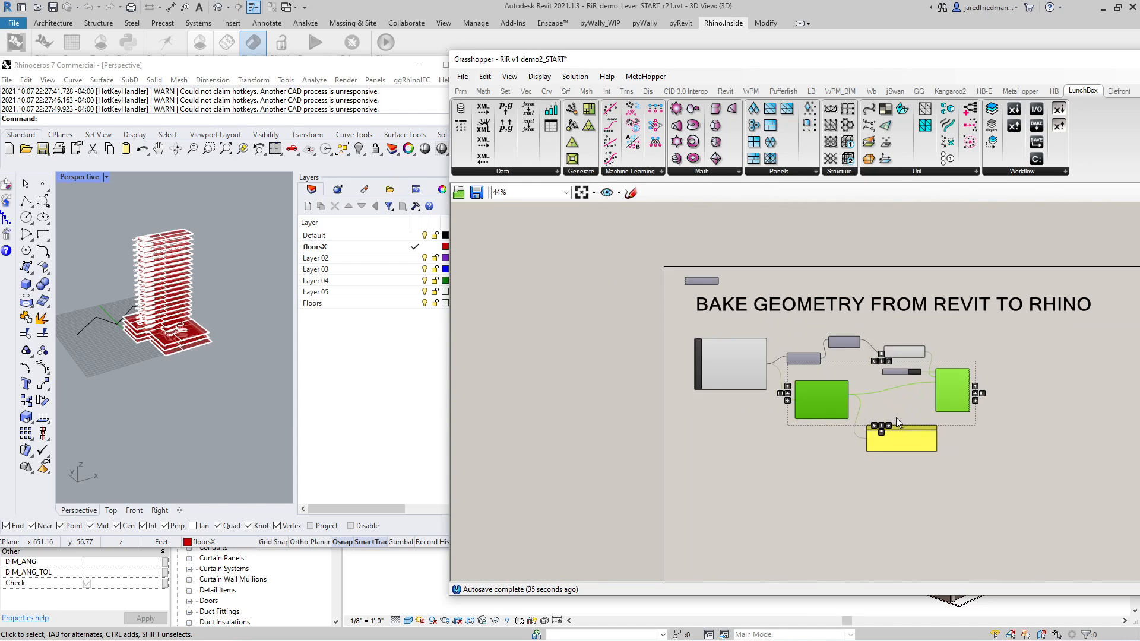
scroll(896, 418, "up", 4)
scroll(867, 406, "down", 2)
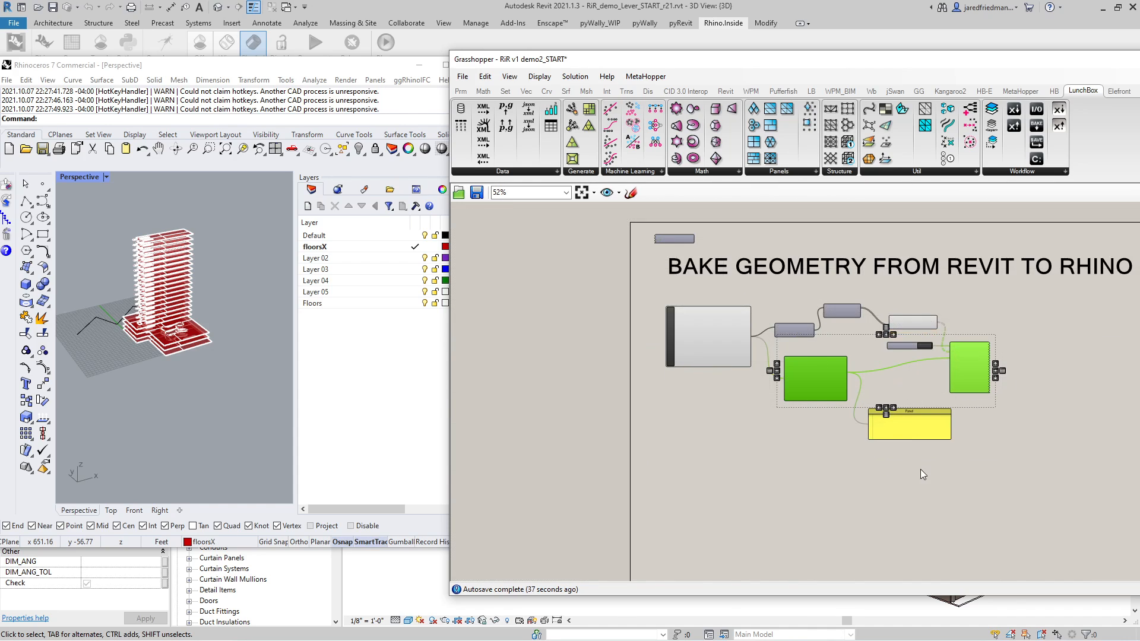
left_click(920, 469)
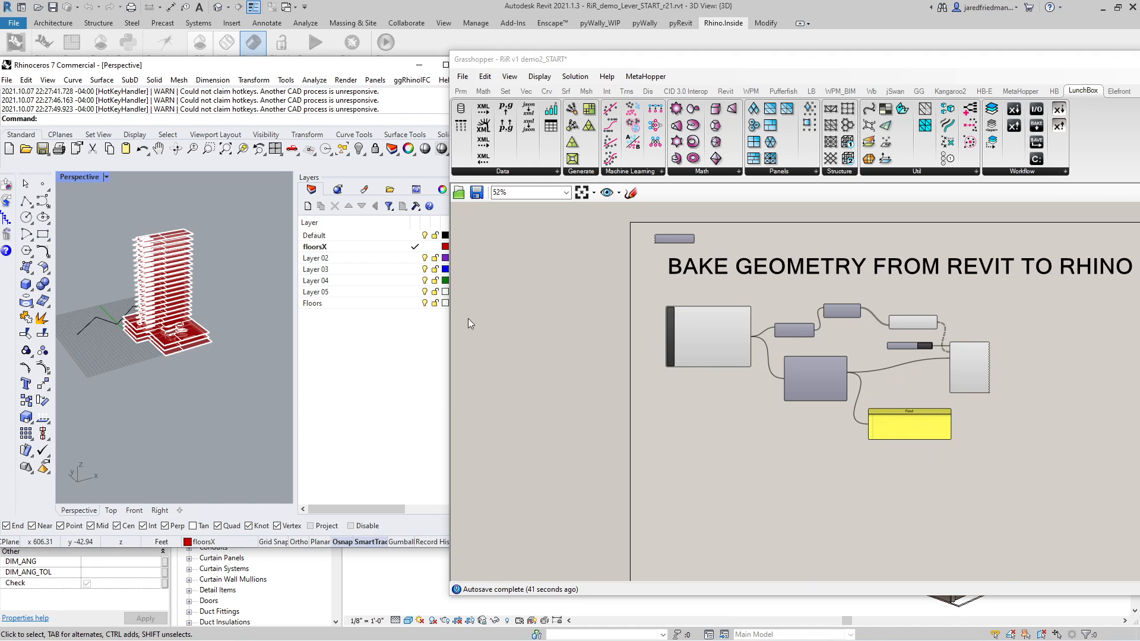
left_click(422, 305)
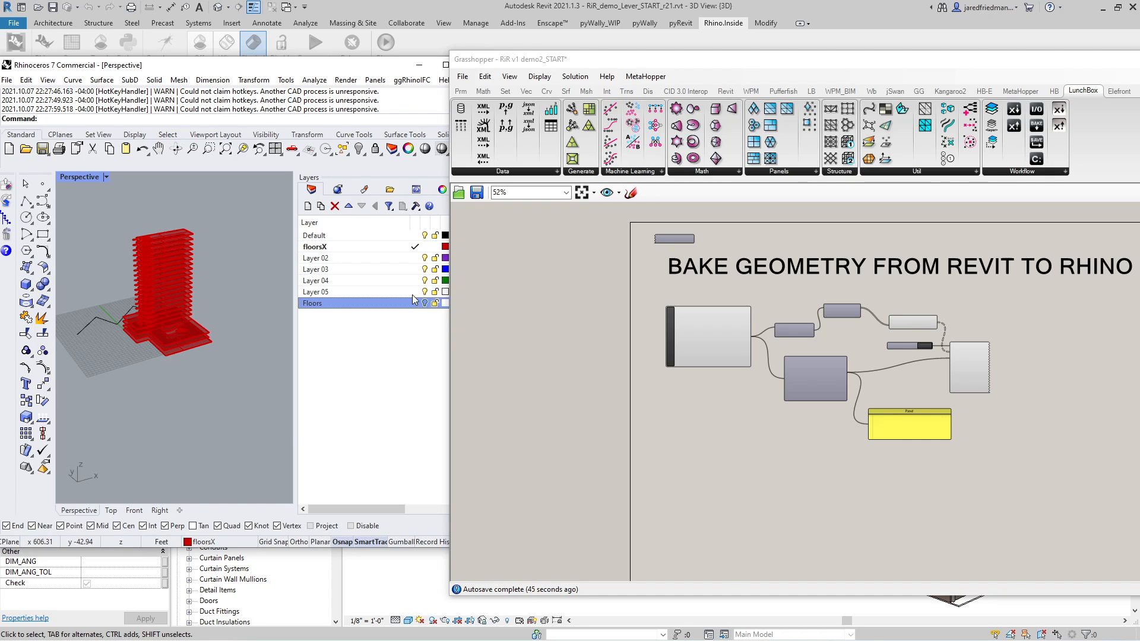
- Copy the Built-In Categories list below the existing definition, filter the copy by "walls", and select the Walls category
scroll(751, 452, "down", 2)
scroll(735, 369, "up", 2)
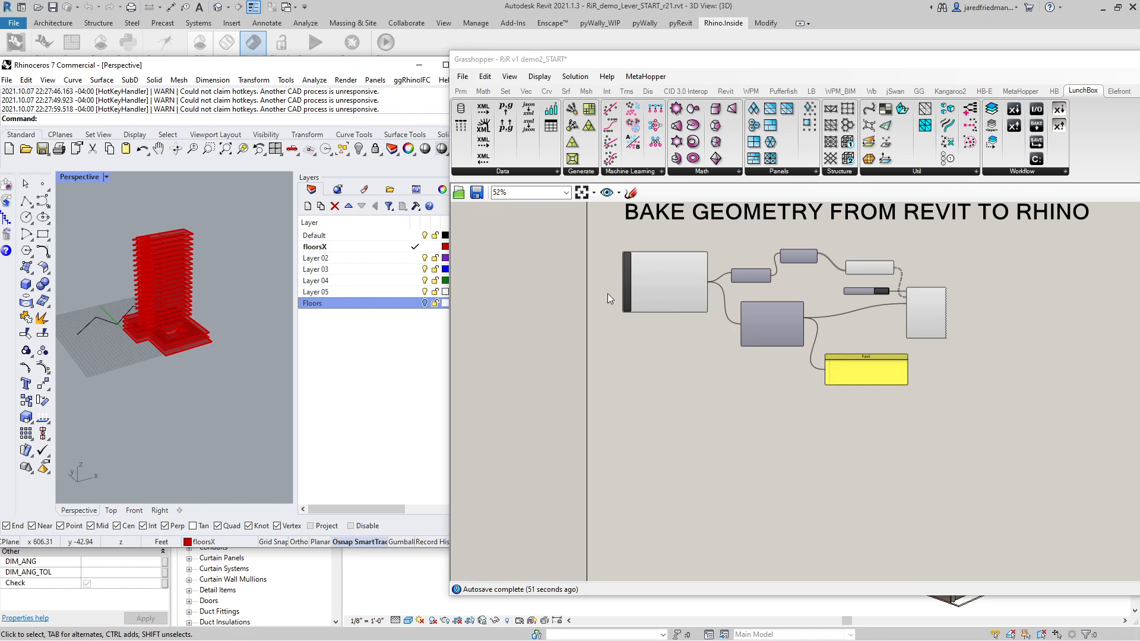
left_click(679, 283)
left_click_drag(679, 283, 682, 476, "alt")
scroll(682, 477, "up", 4)
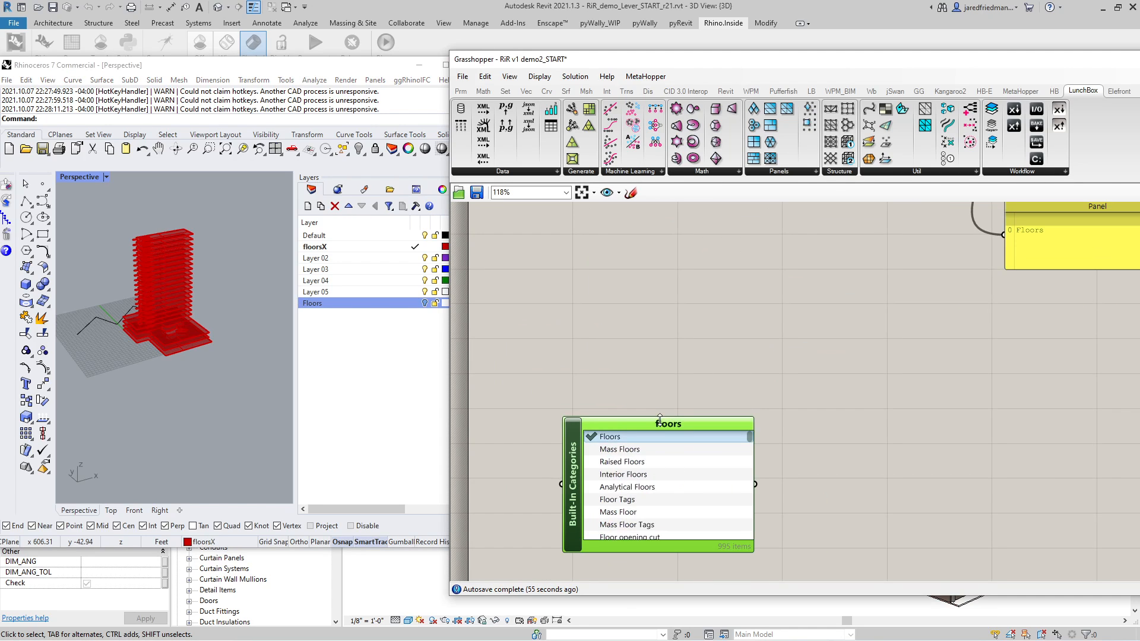
double_click(660, 422)
type("wa")
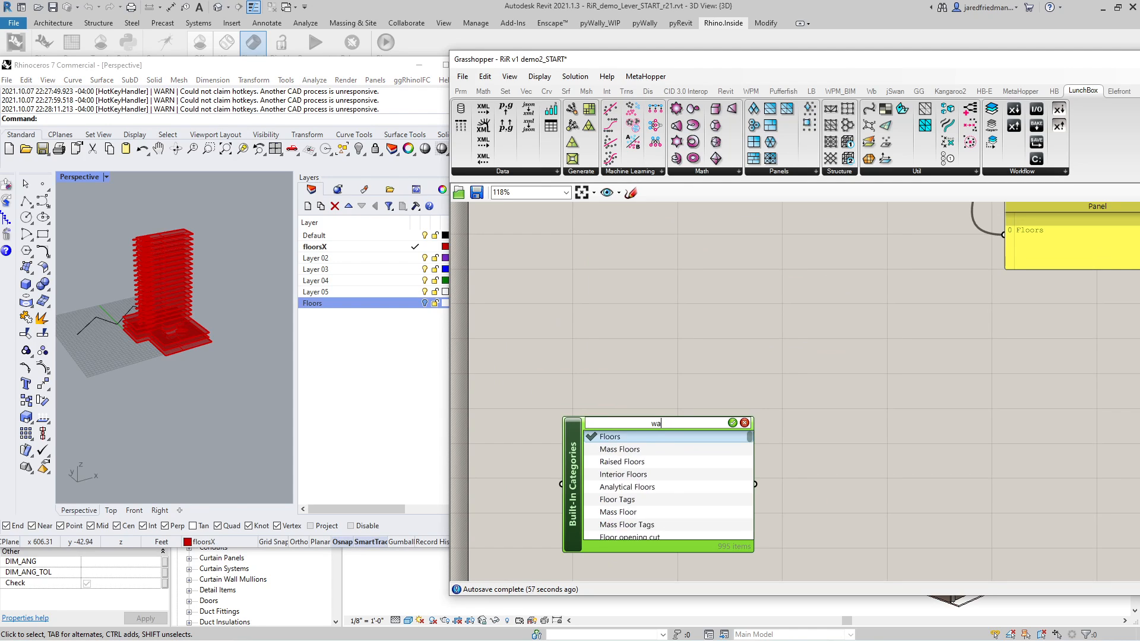
type("lls")
key("Return")
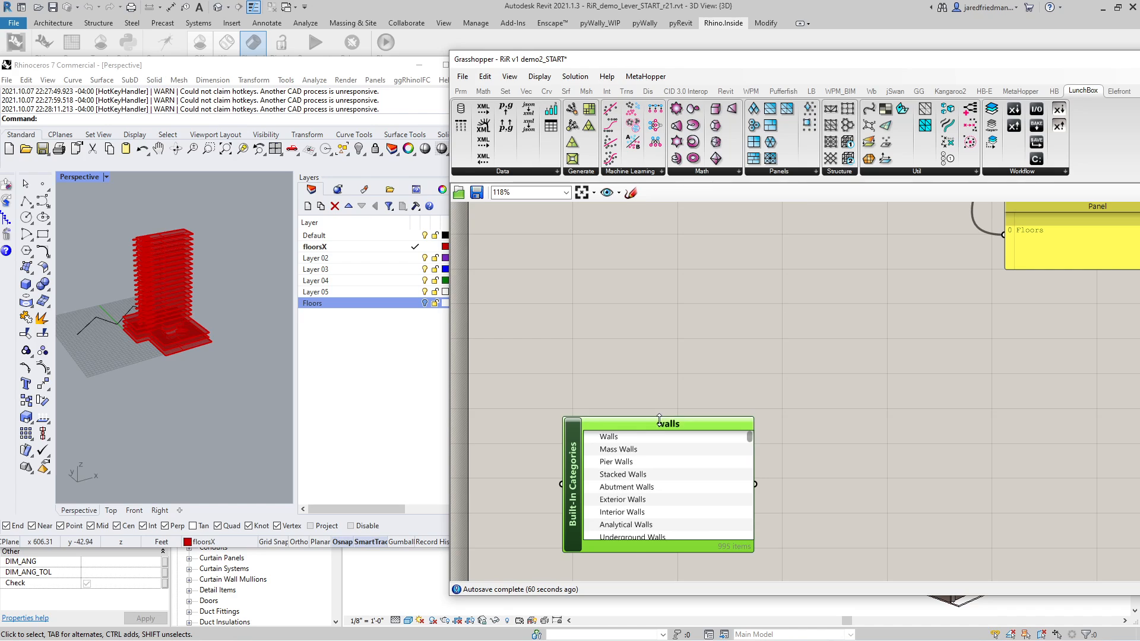
left_click(625, 437)
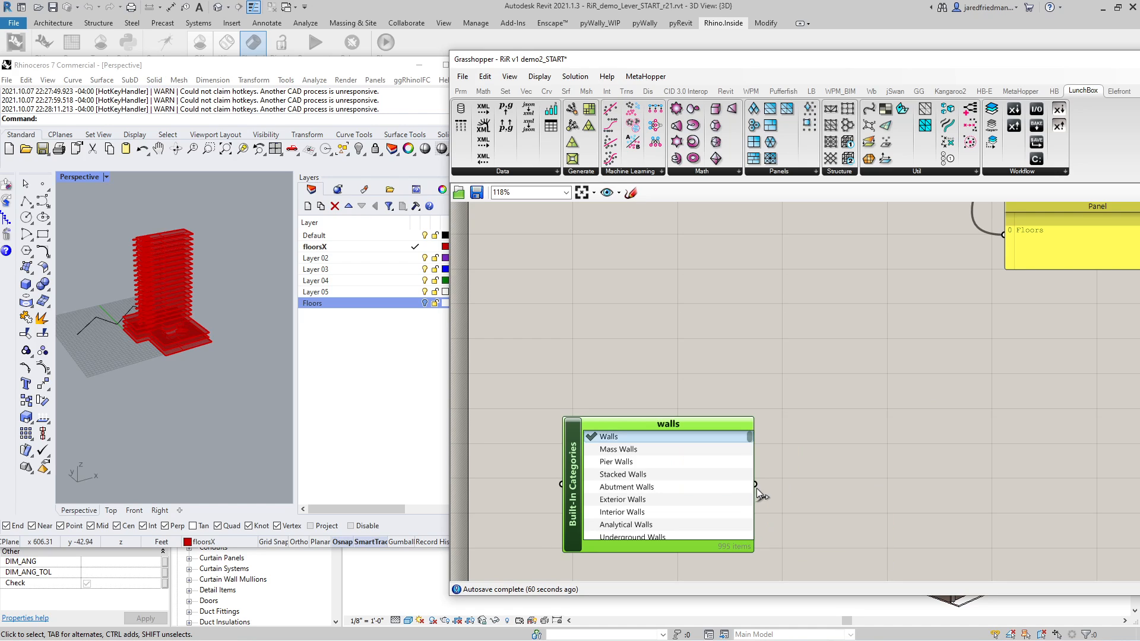
- Rewire the existing panel to the copied Built-In Categories output and move it beside that list
left_click_drag(756, 486, 1000, 235)
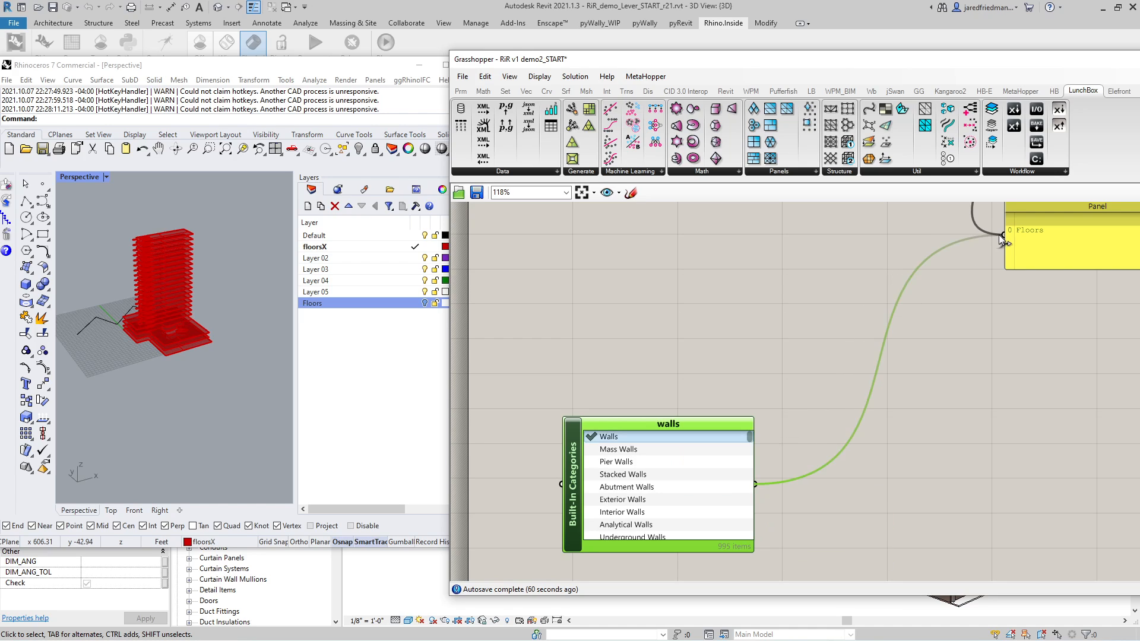
left_click_drag(1084, 252, 871, 557)
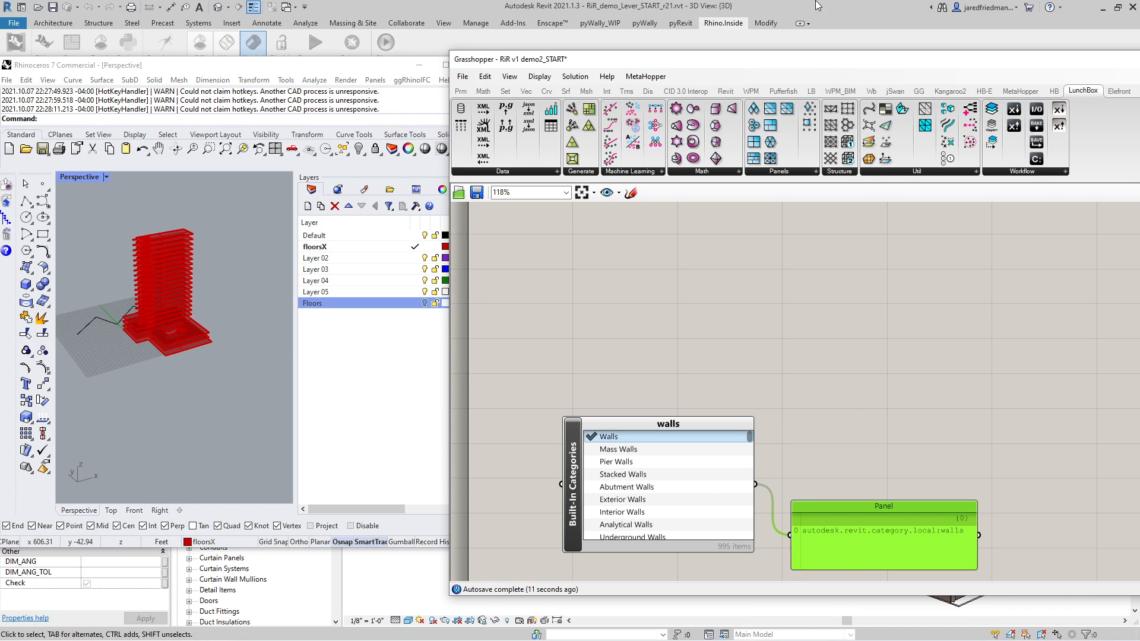
- Switch to Revit, select the podium's upper exterior wall to check its family and type, and clear the selection
left_click(834, 6)
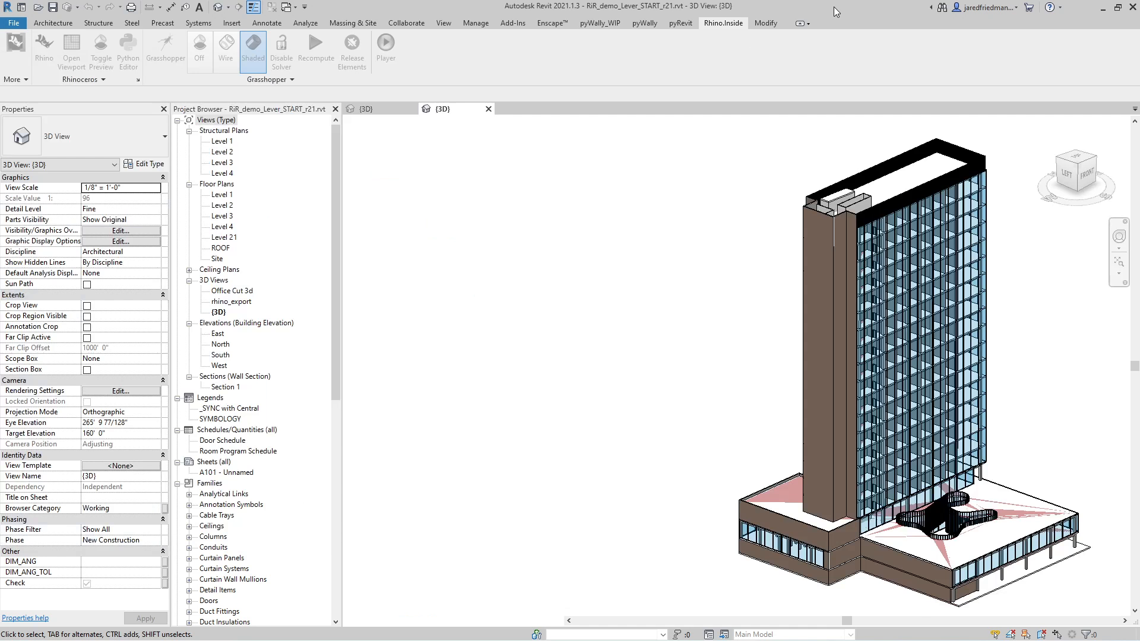
left_click(822, 540)
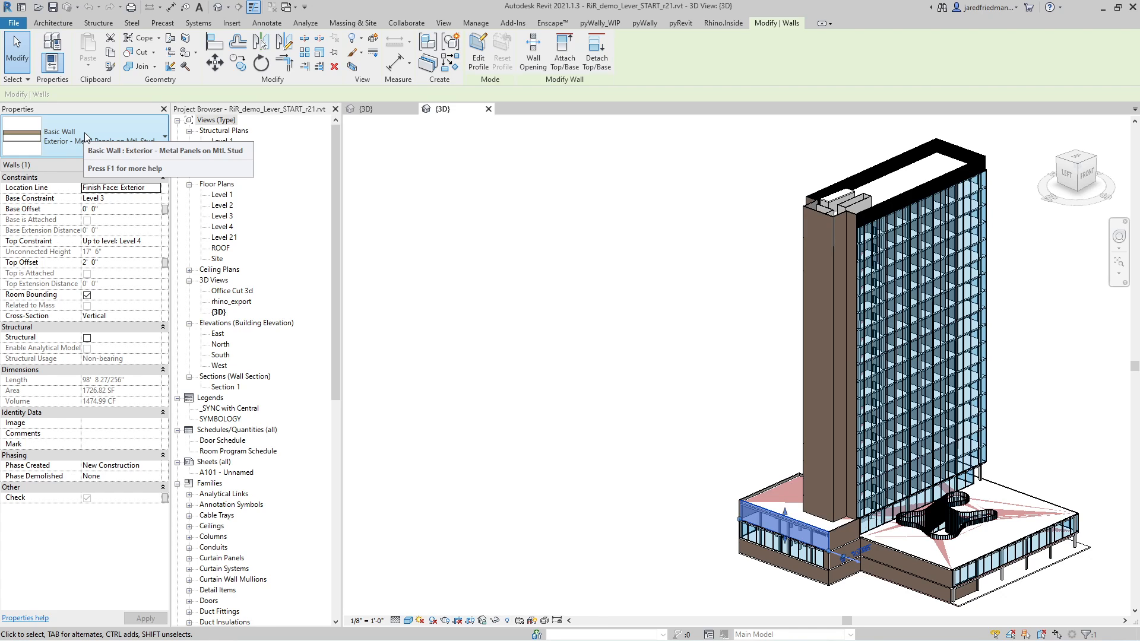
left_click(611, 360)
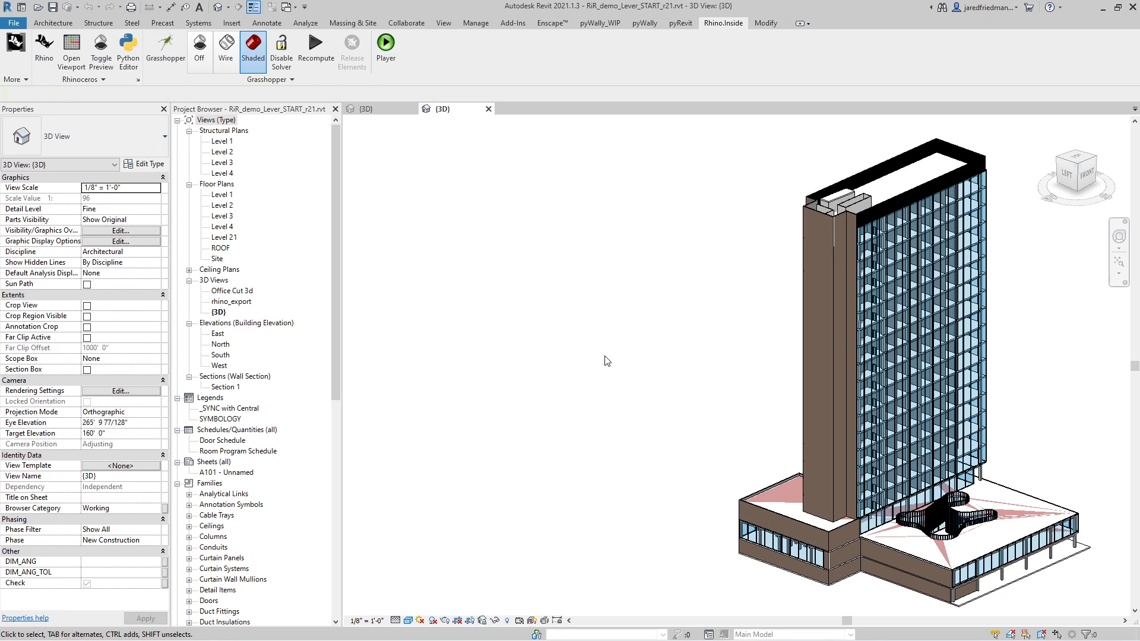
- Switch to Grasshopper, add an Element Type Picker beside the Walls category list, and feed it that list's output
left_click(167, 46)
double_click(879, 475)
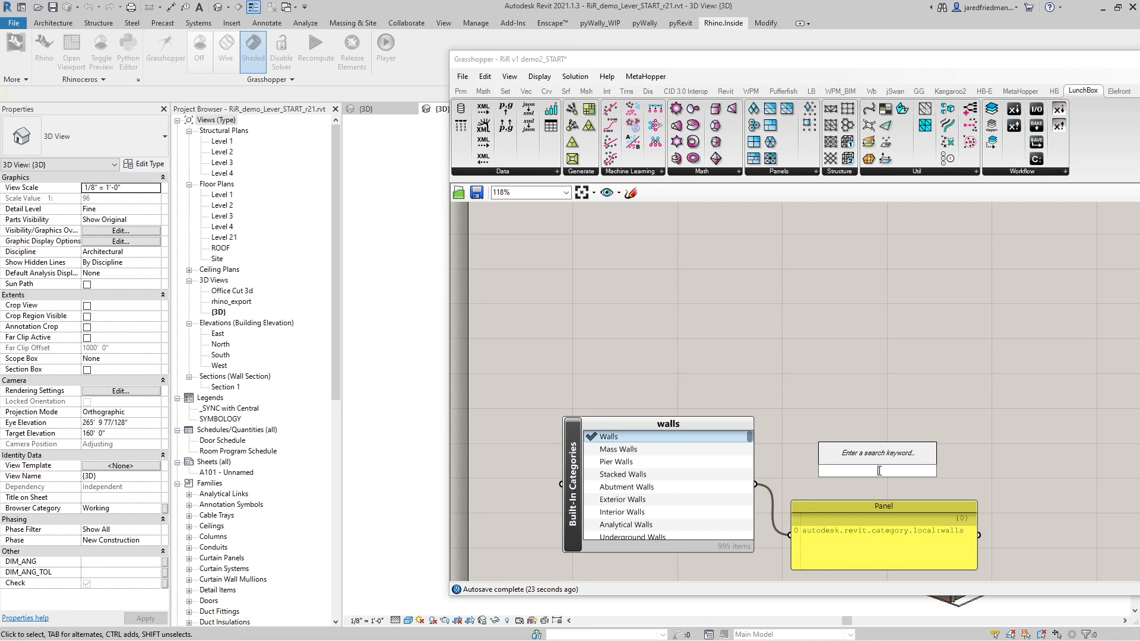
type("element y")
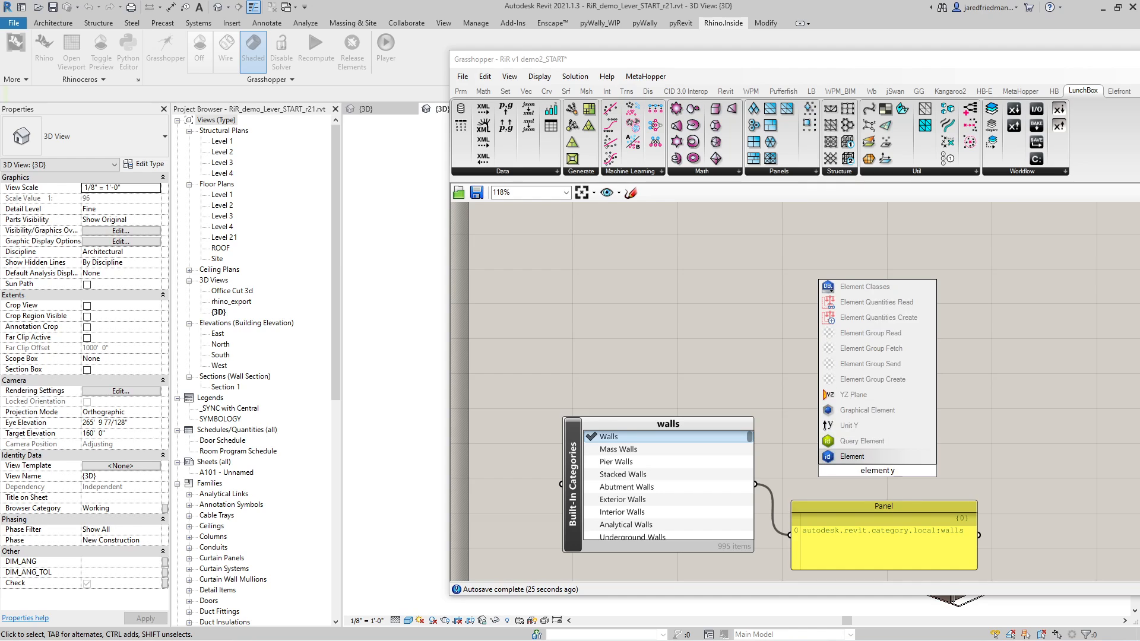
key("BackSpace")
type("ty")
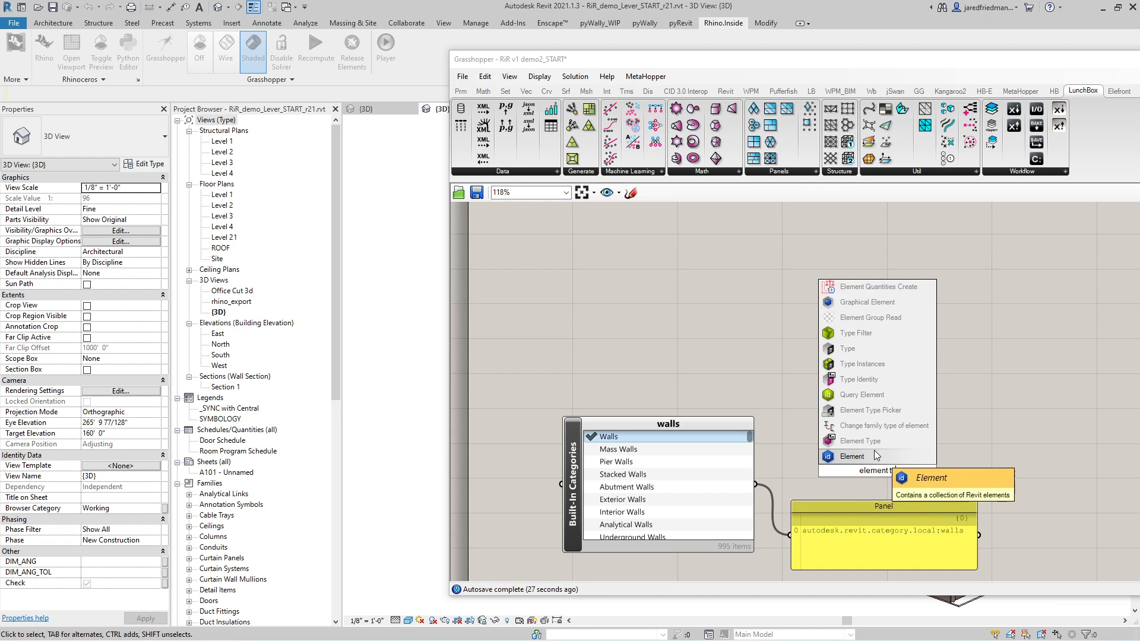
left_click(872, 410)
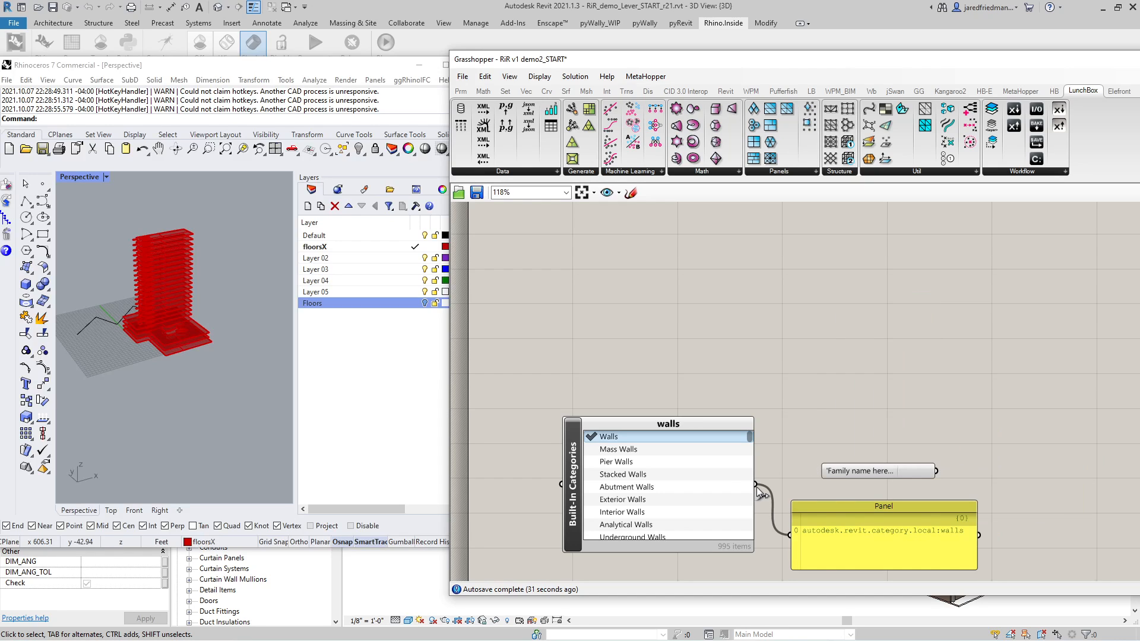
left_click_drag(758, 486, 822, 472)
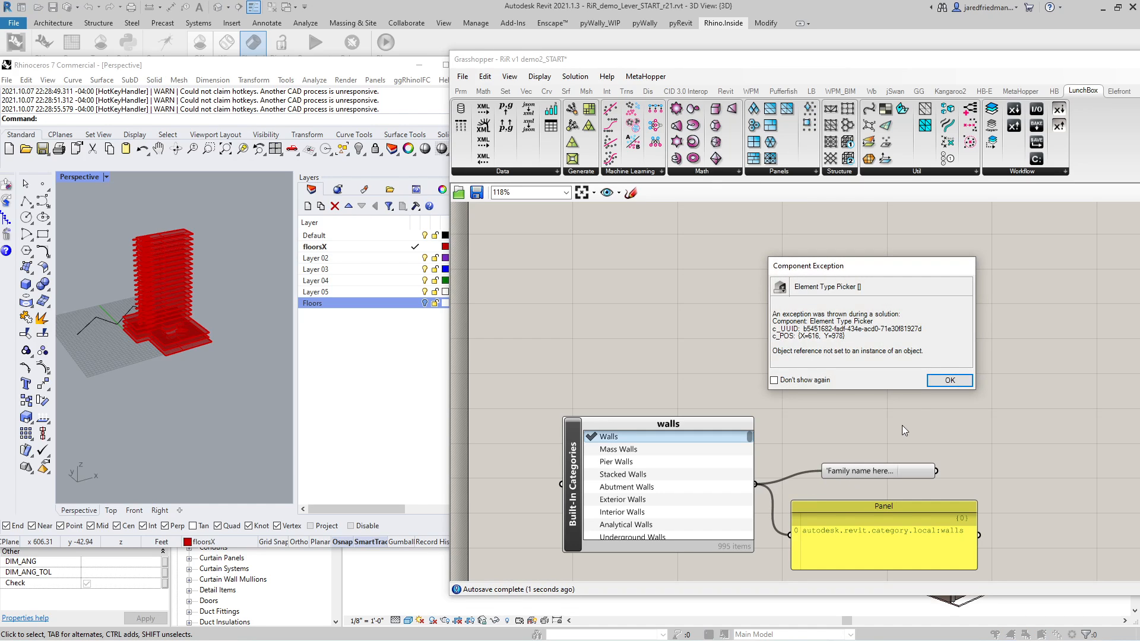
left_click(946, 380)
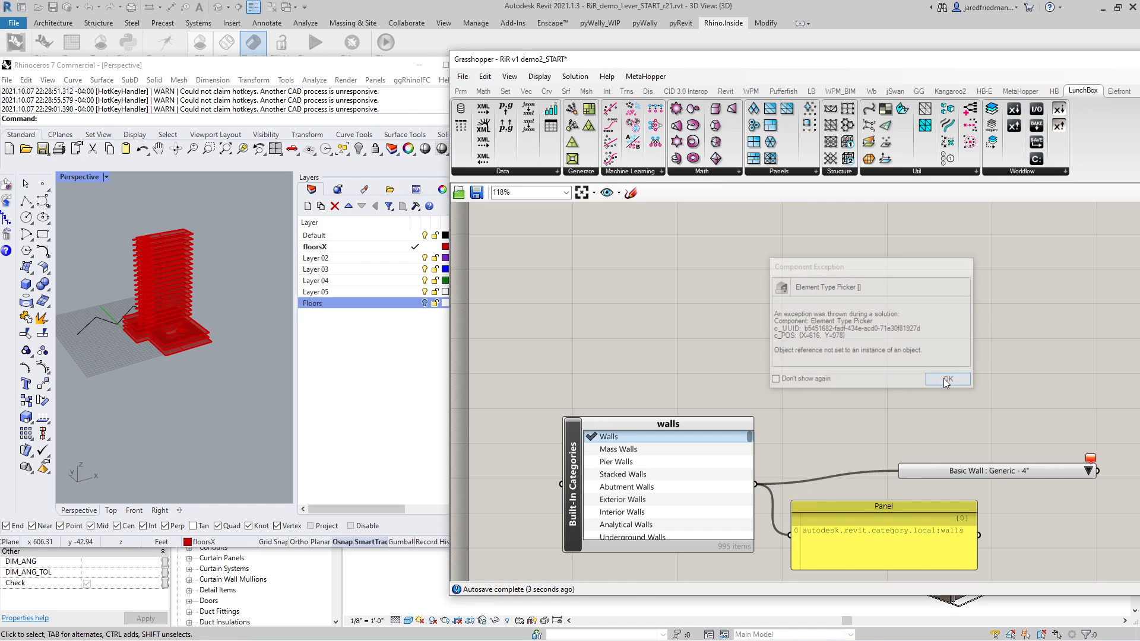
- Move the type picker above the panel and choose the type "Basic Wall : Exterior - Metal Panels on Mtl. Stud"
left_click_drag(920, 470, 897, 406)
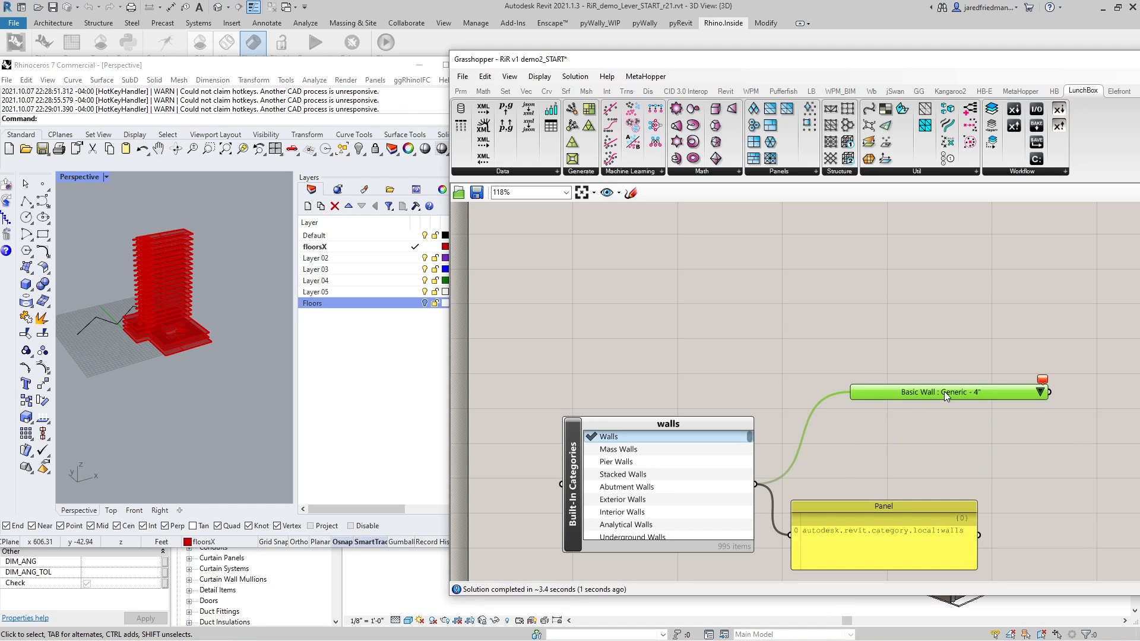
left_click(1040, 392)
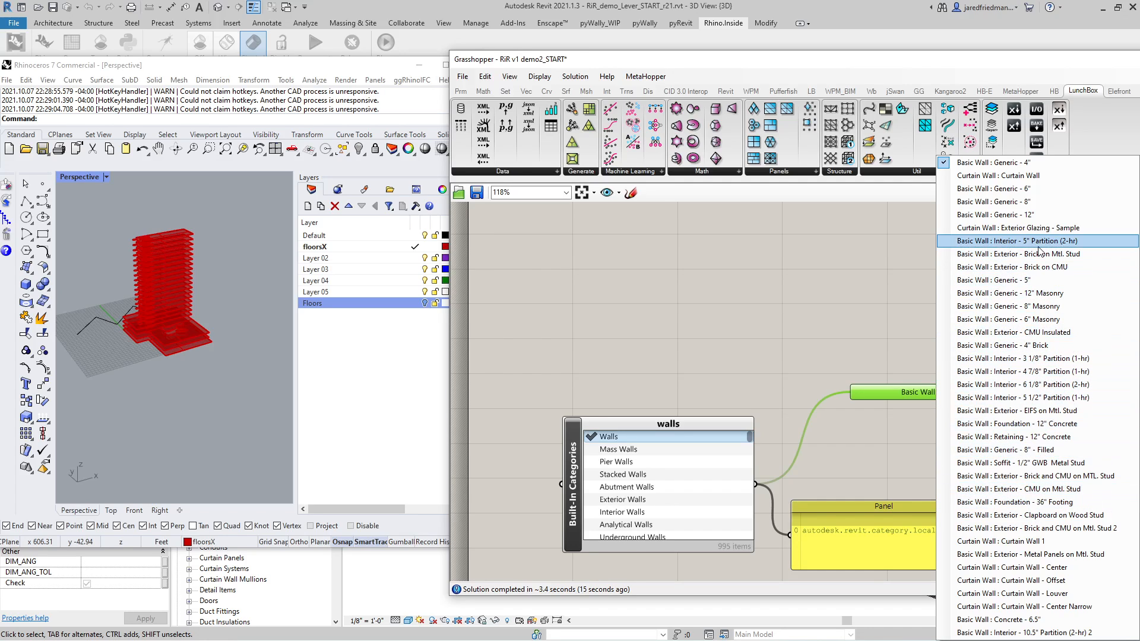
left_click(1069, 553)
left_click(846, 365)
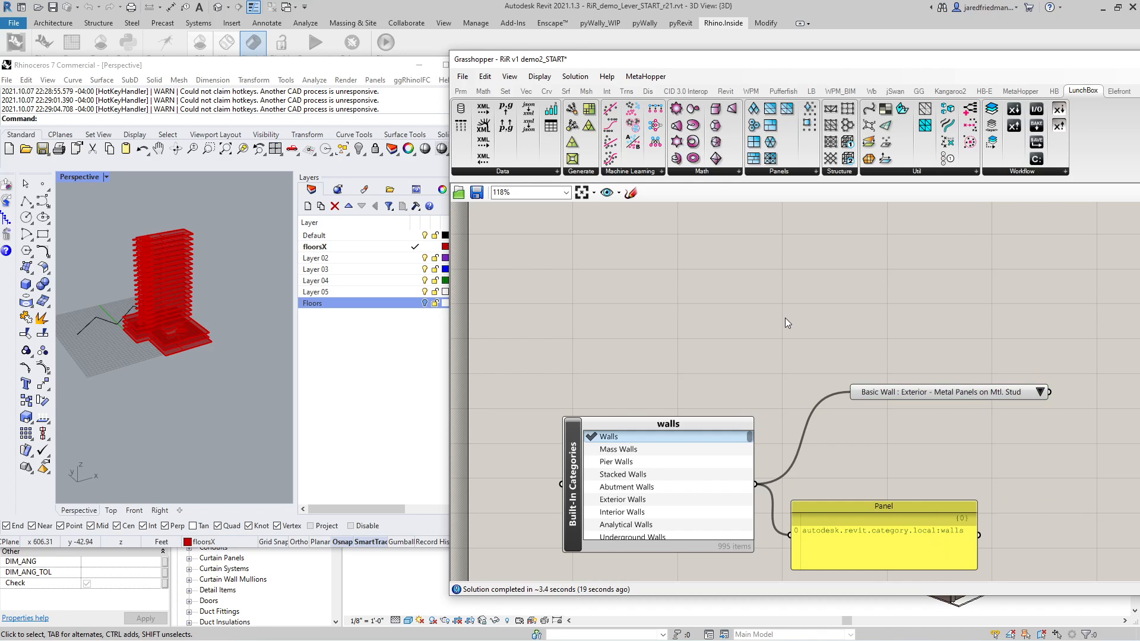
- Add a Type Filter component beside the type picker and wire the chosen wall type into its Types input
scroll(799, 354, "down", 6)
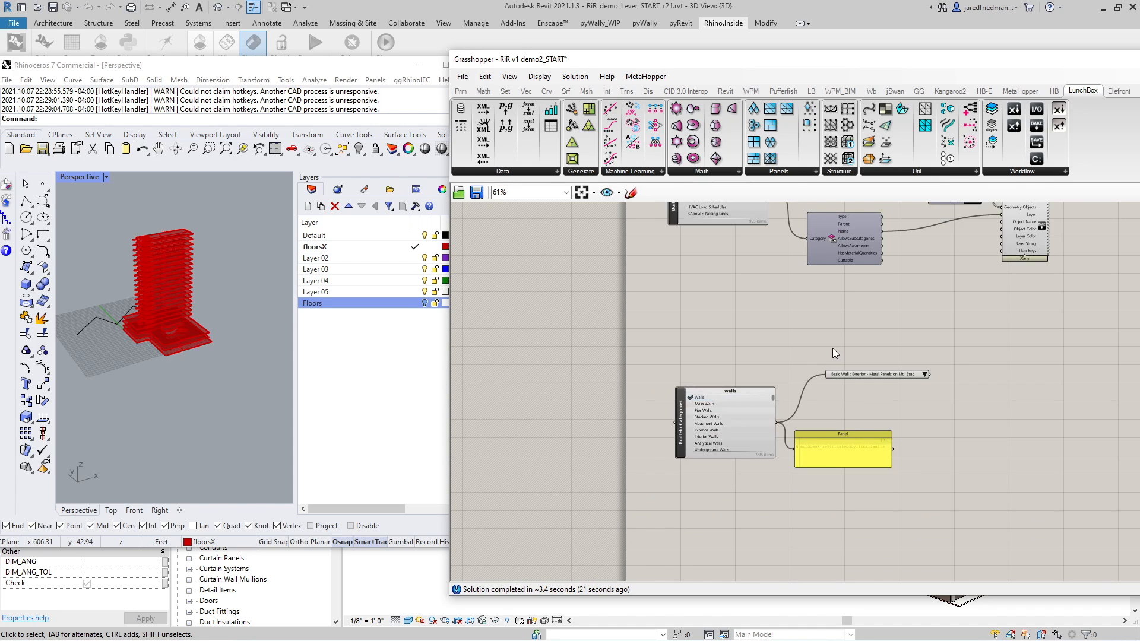
scroll(857, 284, "up", 3)
double_click(979, 482)
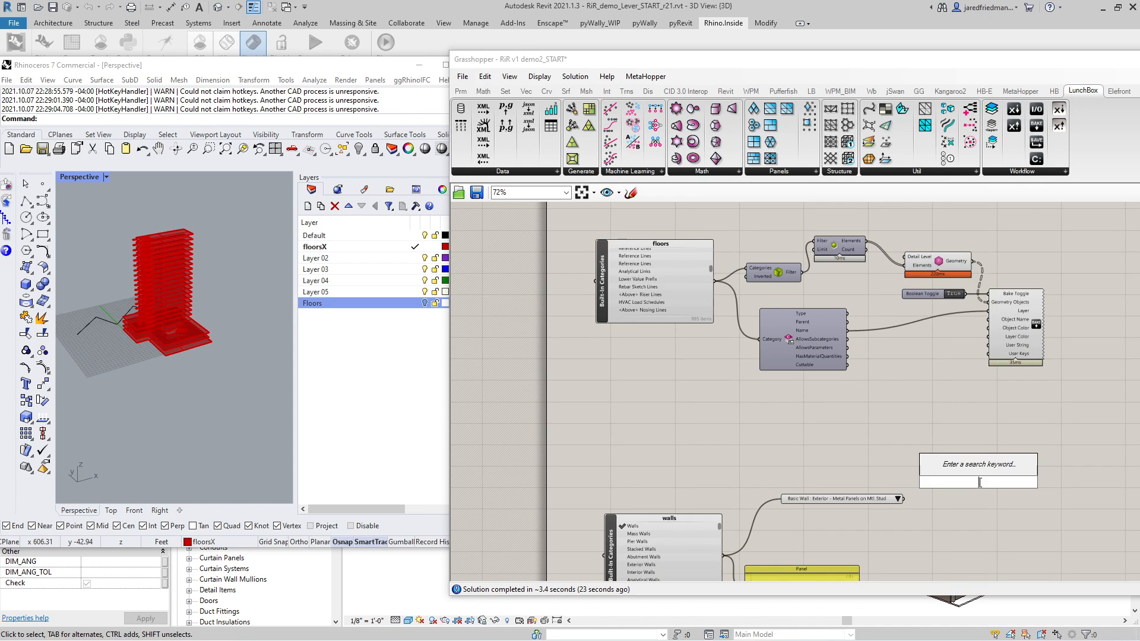
type("type filter")
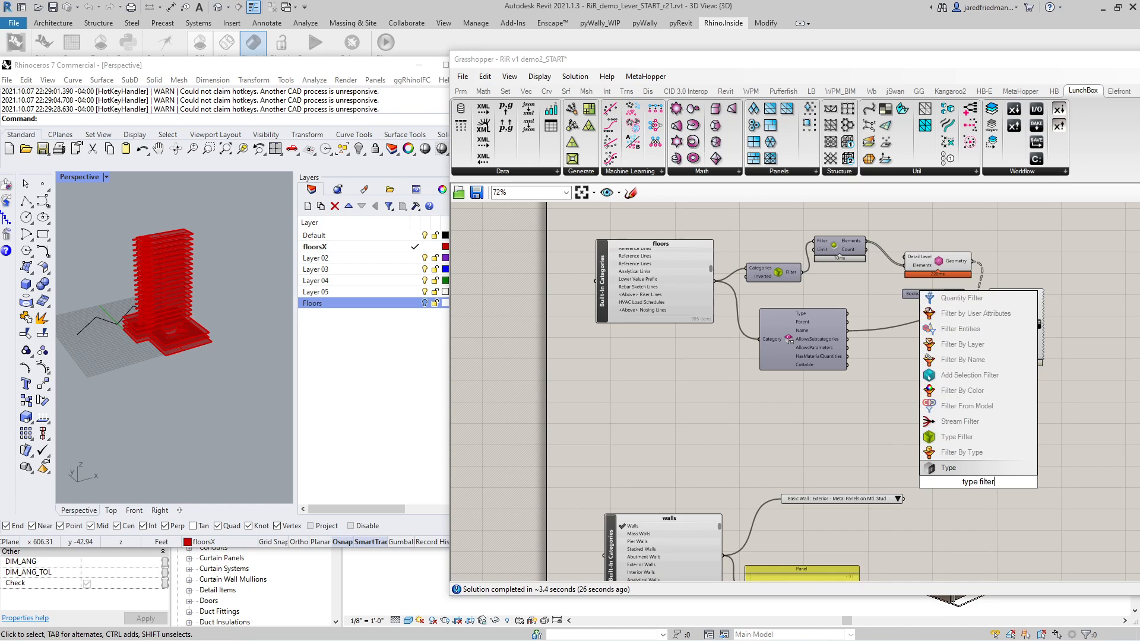
left_click(986, 438)
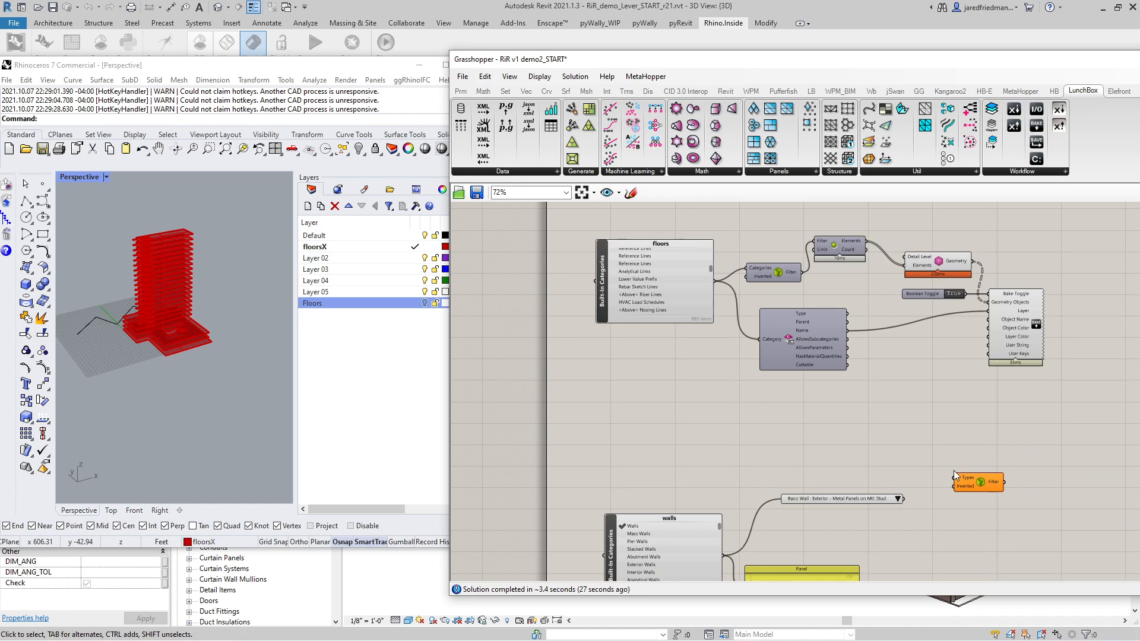
left_click_drag(904, 499, 953, 478)
left_click(981, 482)
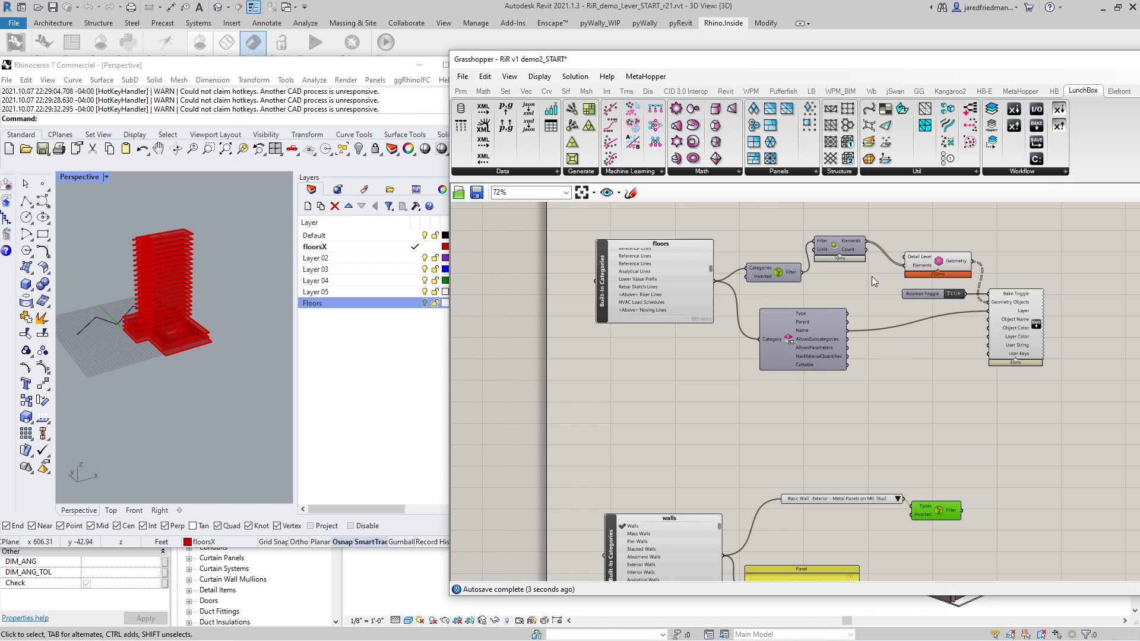
left_click(839, 243)
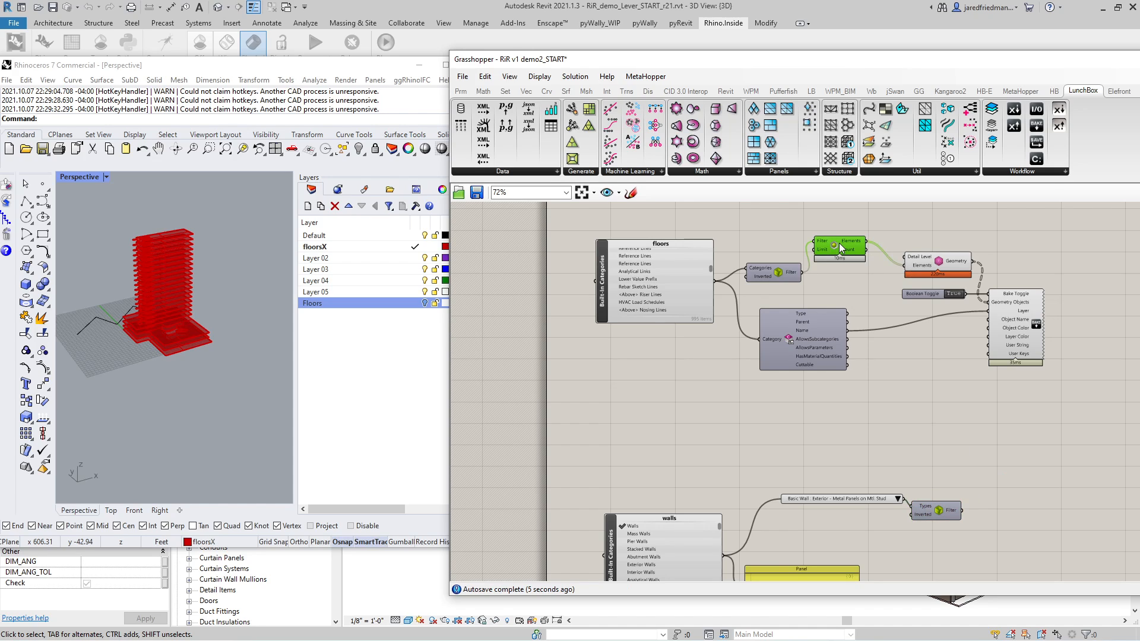
left_click_drag(839, 247, 1031, 480, "alt")
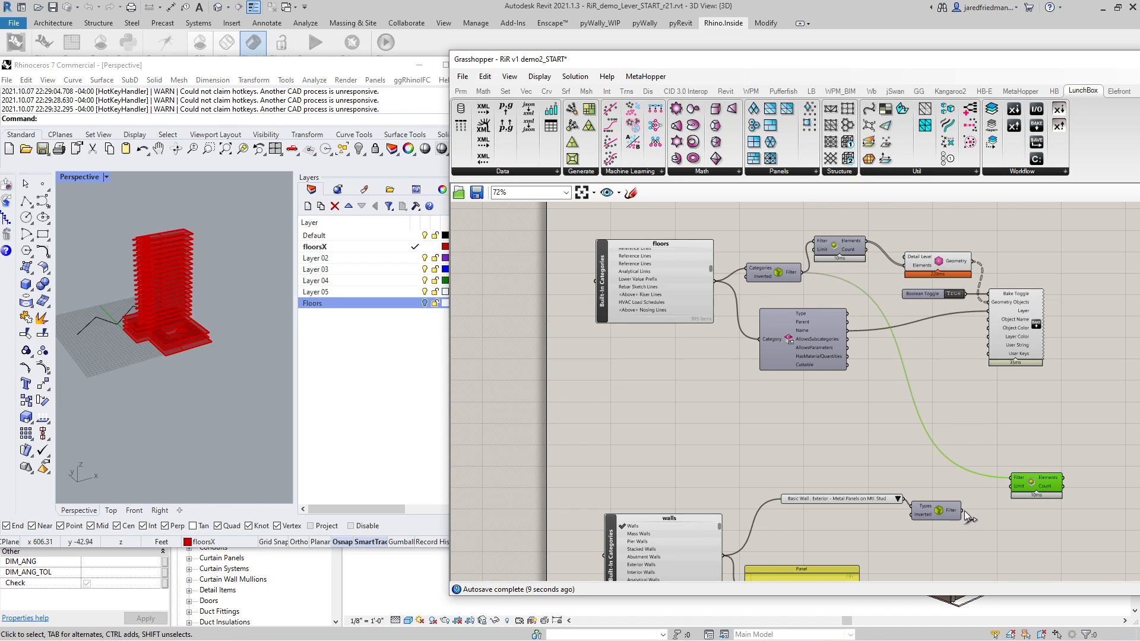
key("ctrl+z")
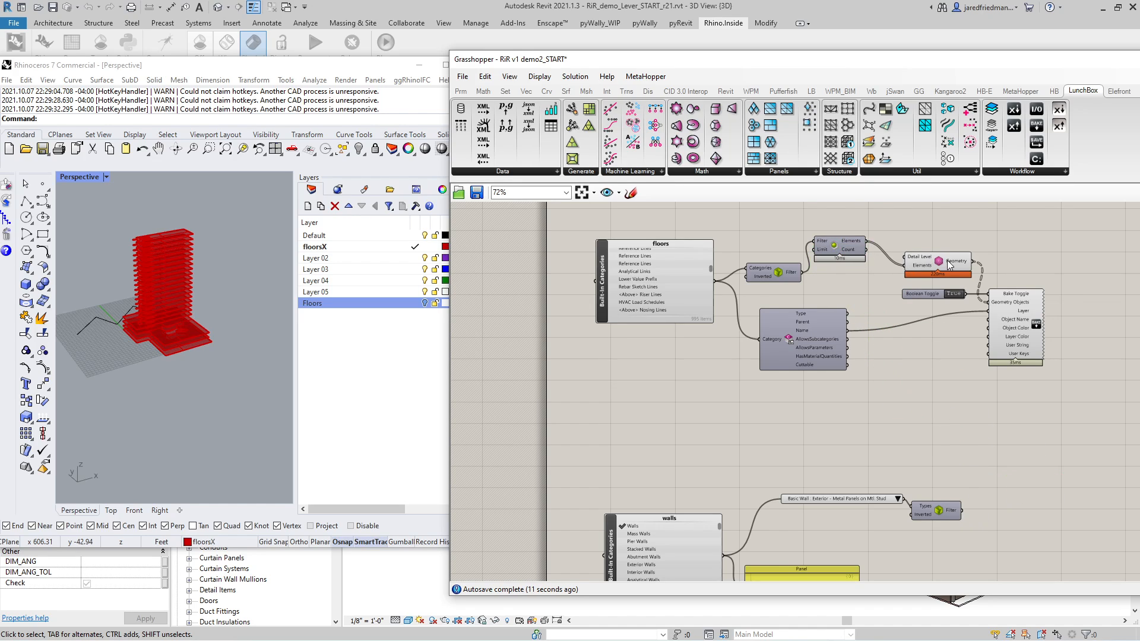
- Copy the floors definition's element query and geometry components beside the Type Filter, and wire its Filter output into the copied query
left_click(948, 264)
left_click(834, 245, "shift")
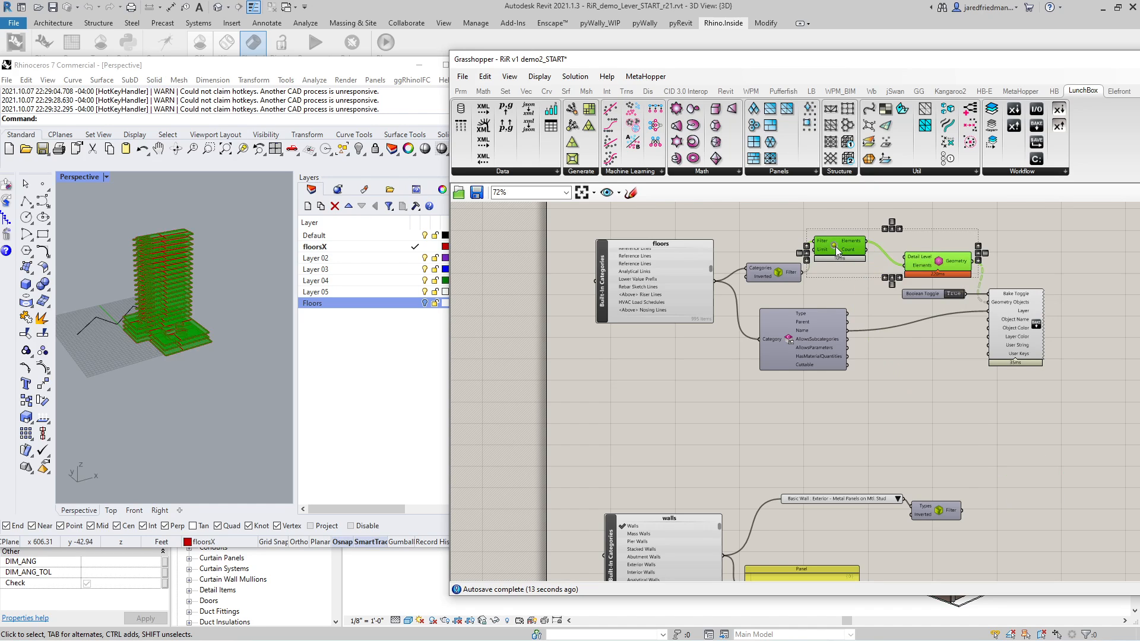
key("ctrl+c")
key("ctrl+v")
left_click_drag(955, 262, 1115, 509)
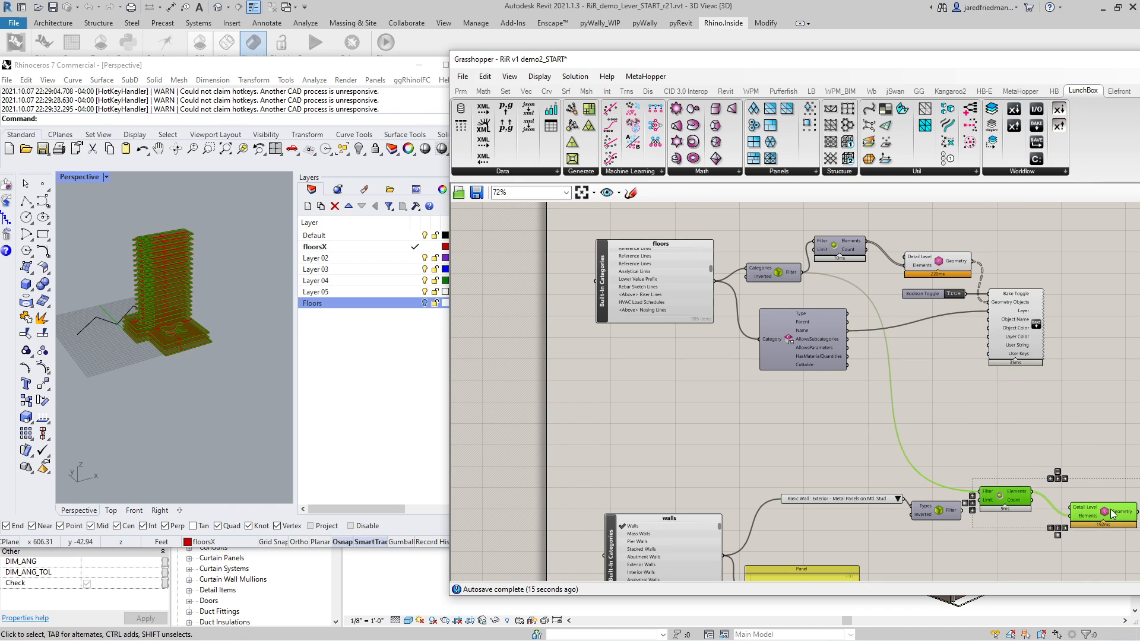
left_click_drag(960, 510, 981, 492)
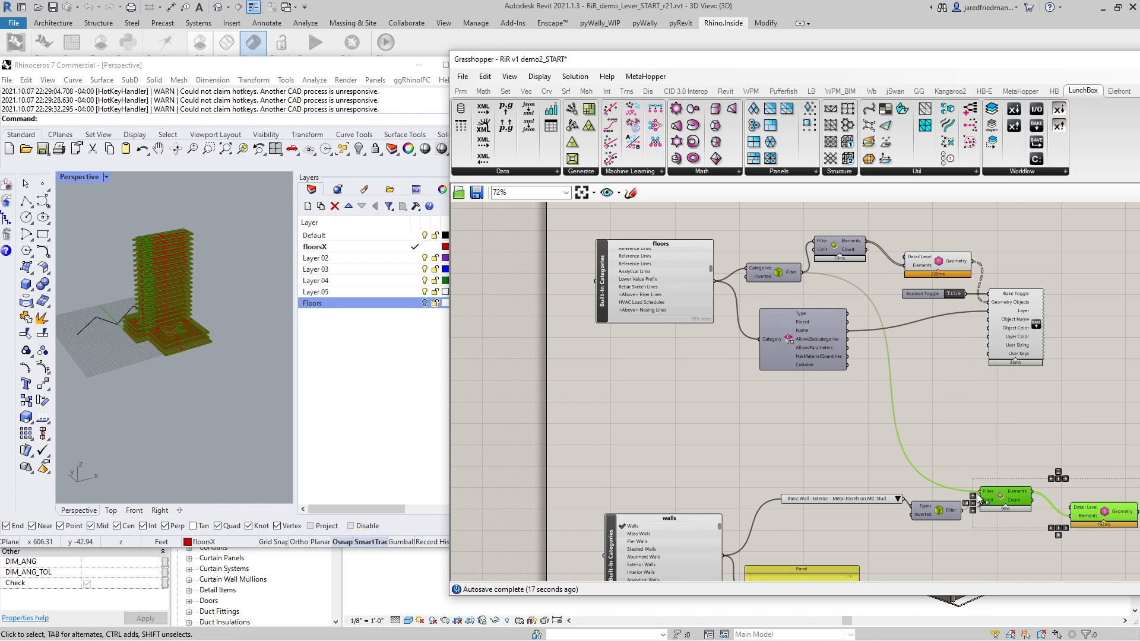
left_click(933, 468)
right_click_drag(1014, 486, 997, 481)
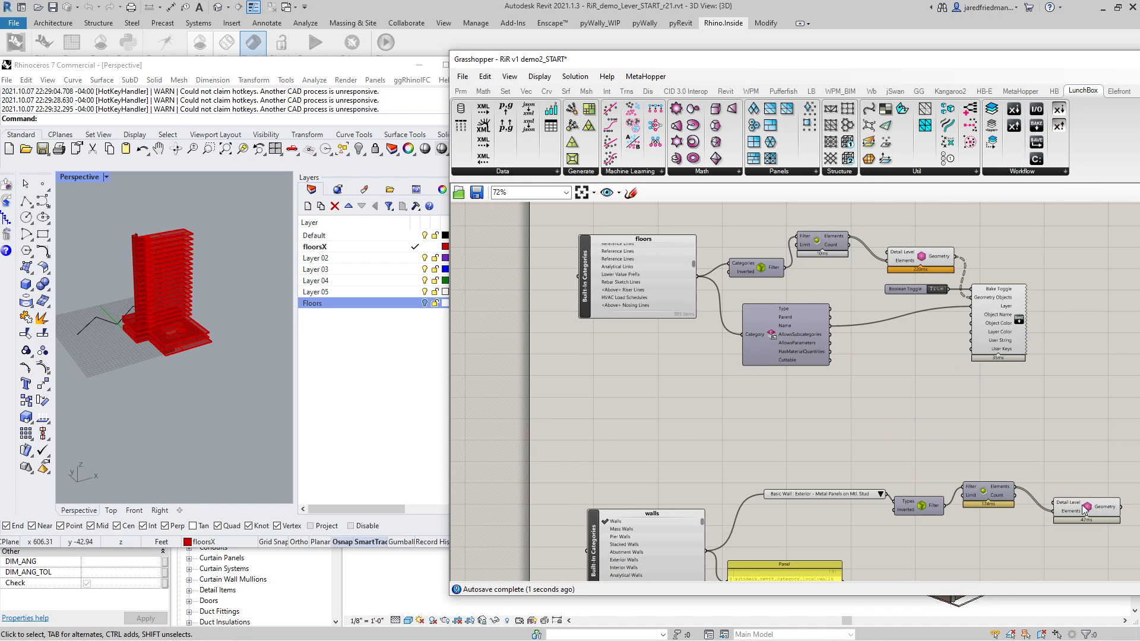
- Select the copied geometry component and examine its highlighted metal-panel walls in Rhino's perspective view
left_click(1087, 511)
scroll(141, 262, "up", 3)
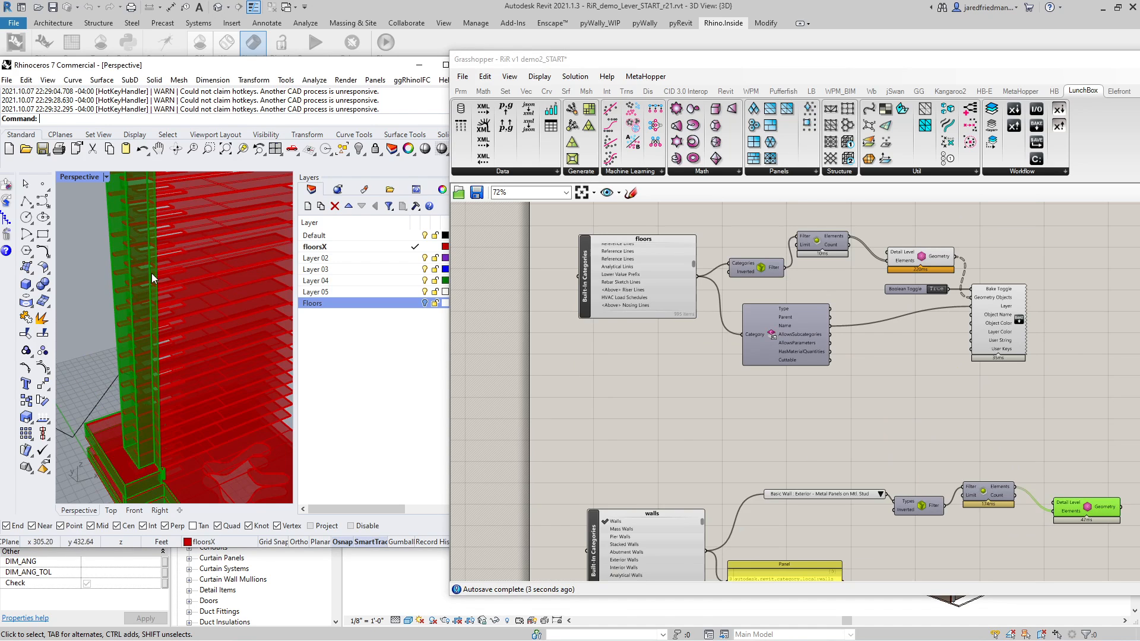
scroll(151, 273, "down", 2)
right_click_drag(151, 273, 188, 382)
scroll(195, 342, "up", 5)
scroll(730, 442, "down", 3)
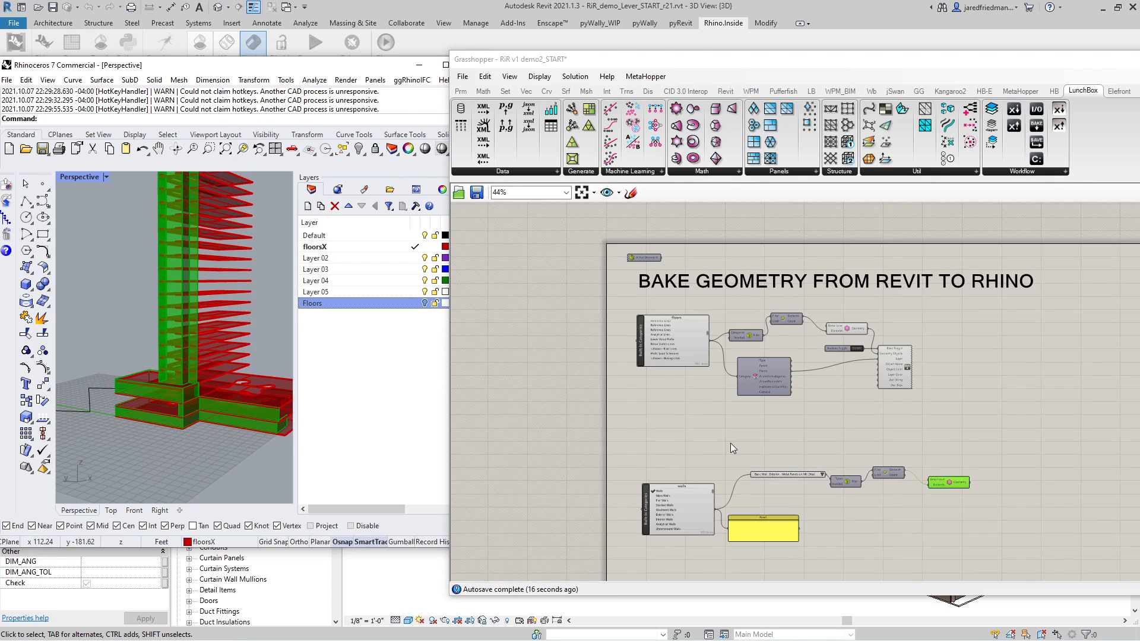
- Open the bake option for the wall component's Geometry output
scroll(997, 478, "up", 5)
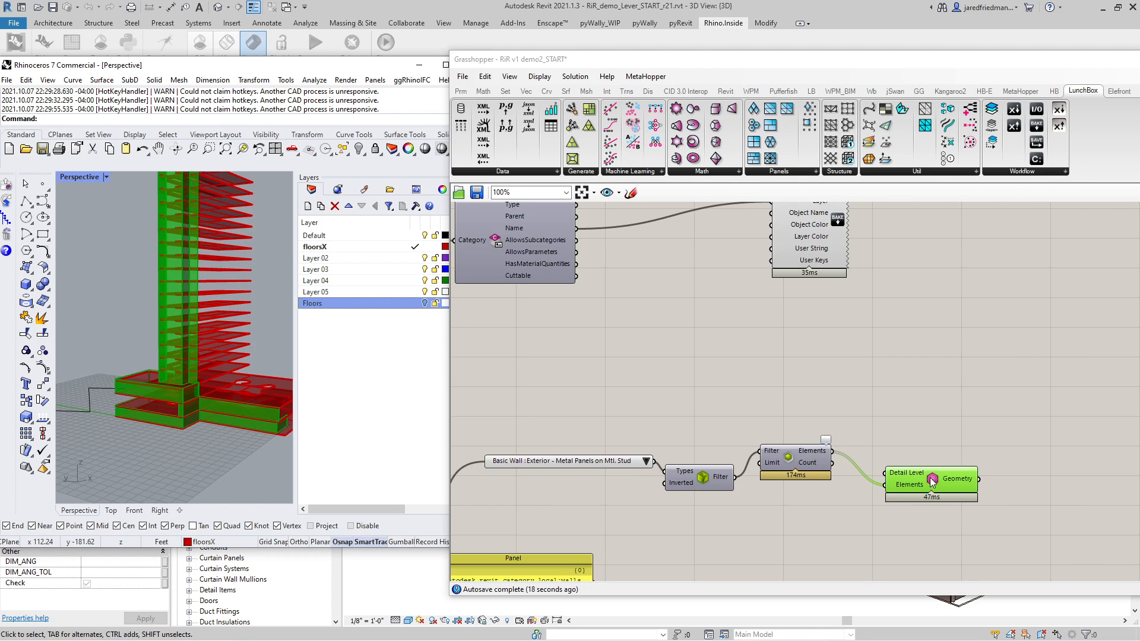
right_click(947, 480)
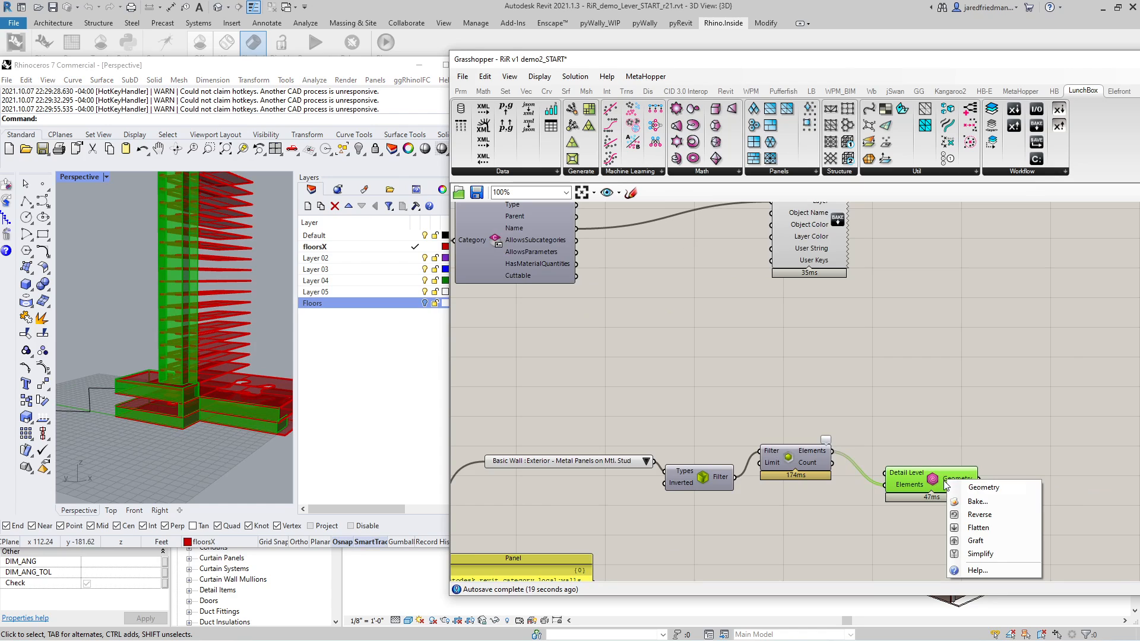
left_click(968, 502)
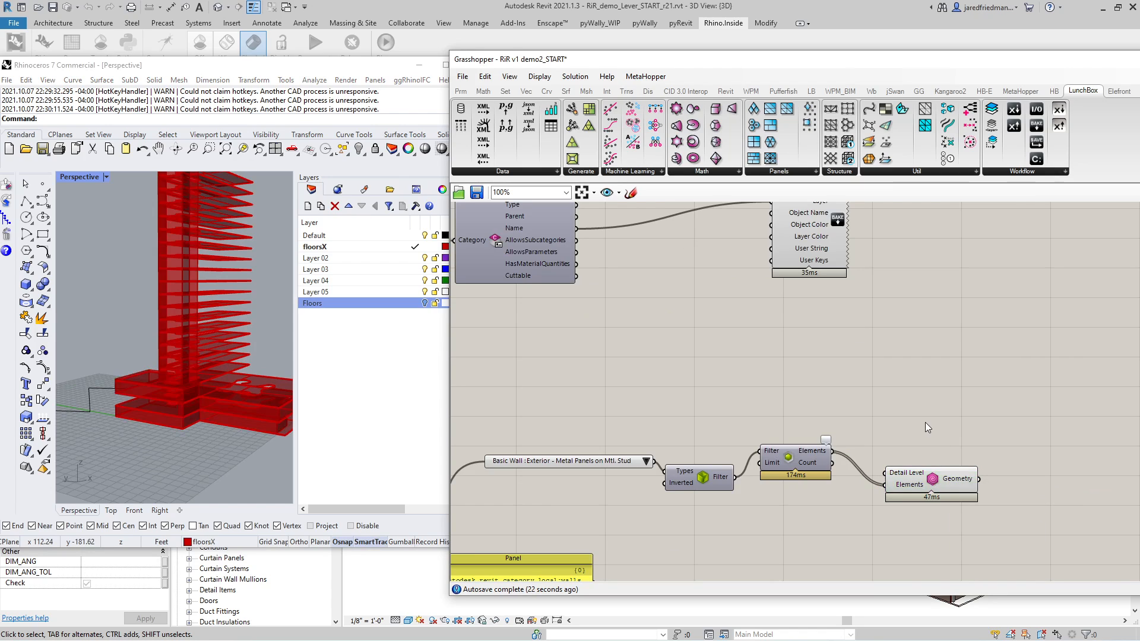
- Widen Rhino's perspective viewport against the Layers list and frame the whole building in it
scroll(870, 387, "down", 6)
right_click_drag(228, 380, 230, 380)
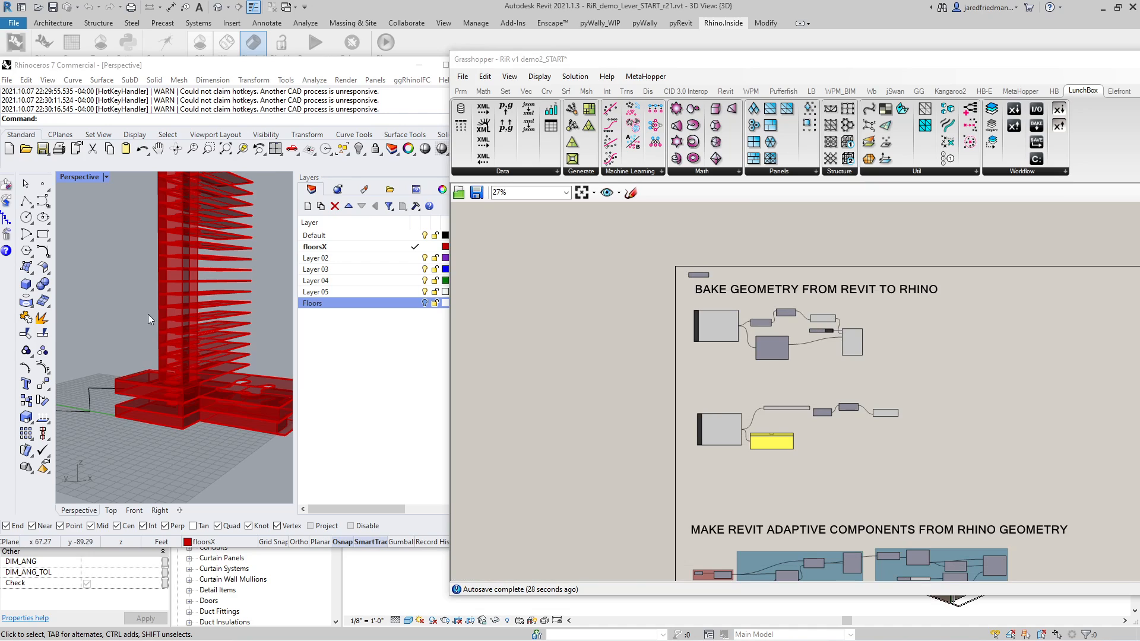
right_click_drag(866, 452, 824, 310)
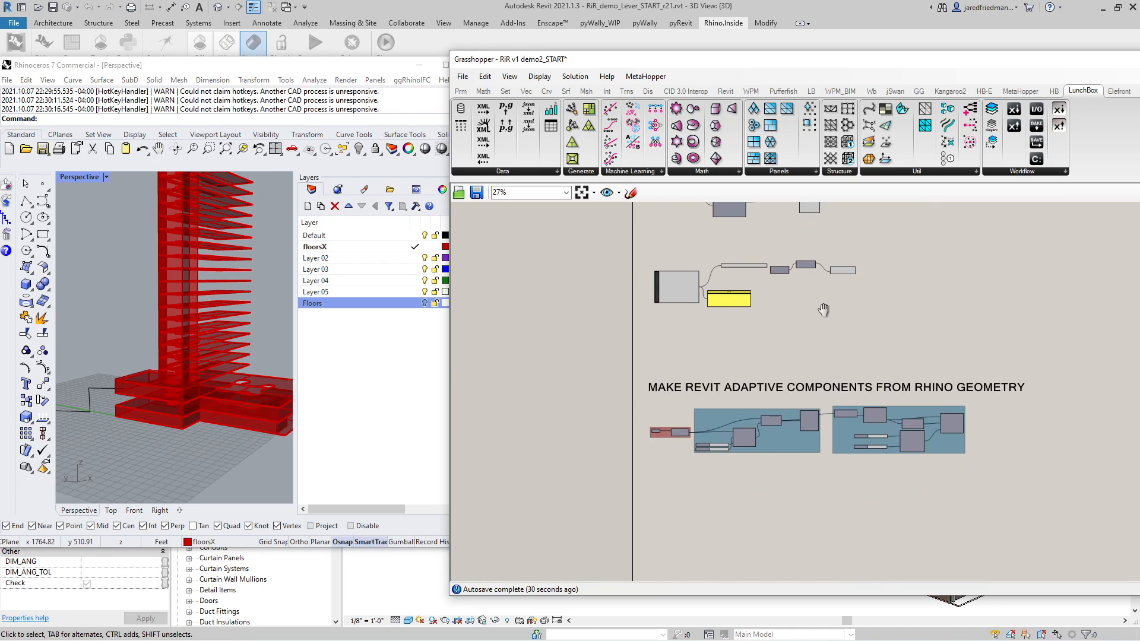
right_click_drag(837, 362, 802, 315)
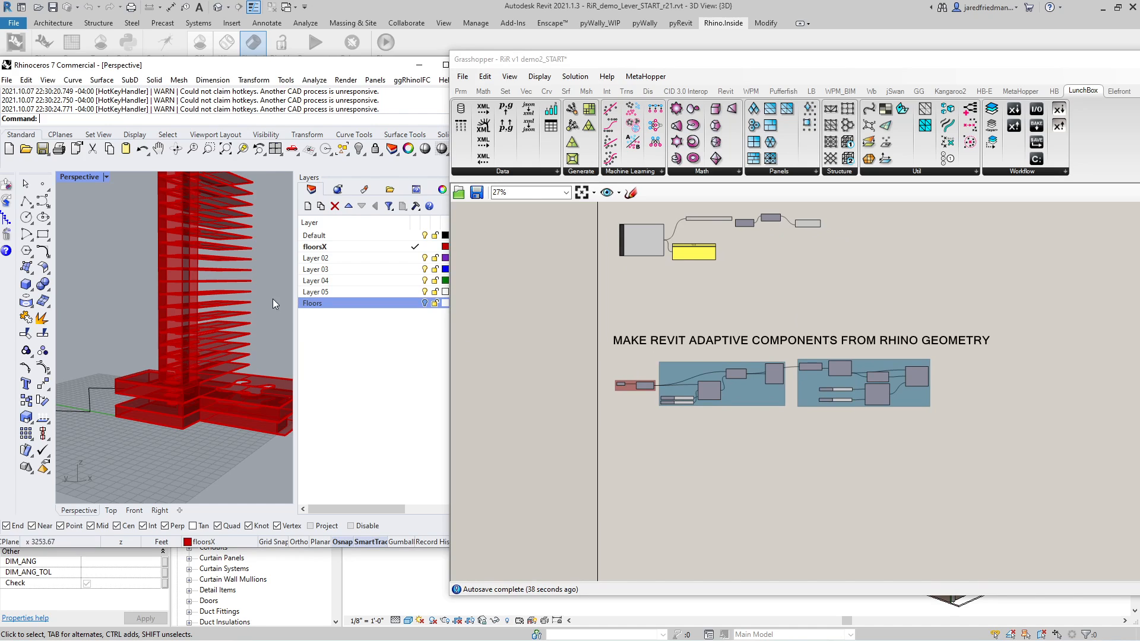
left_click_drag(294, 323, 366, 333)
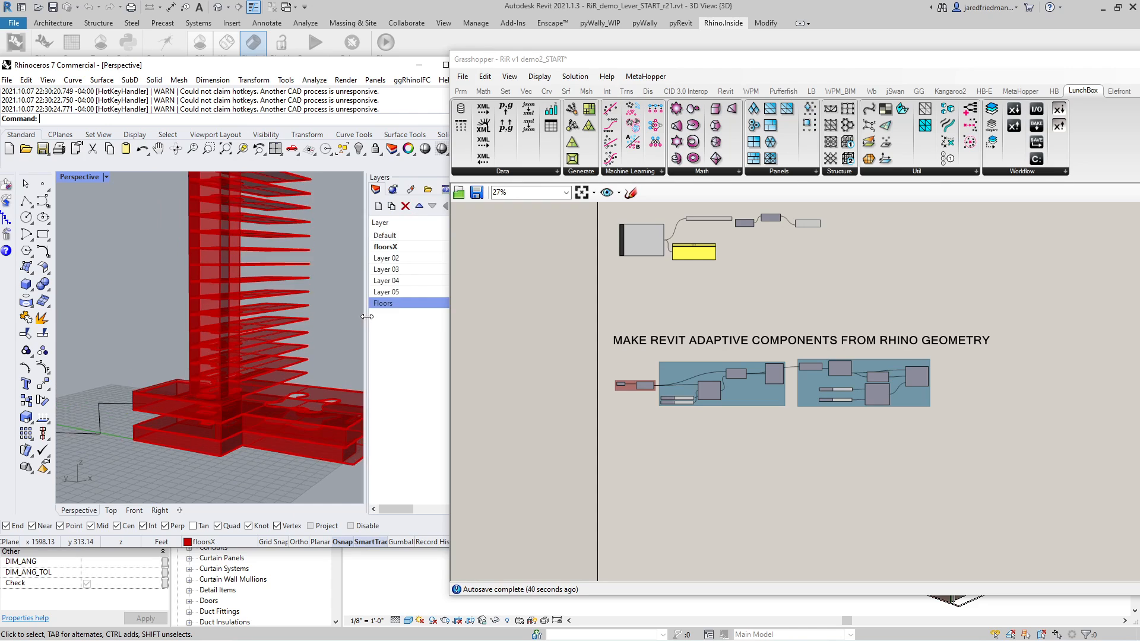
right_click_drag(287, 345, 262, 358)
scroll(262, 355, "down", 7)
scroll(261, 355, "up", 4)
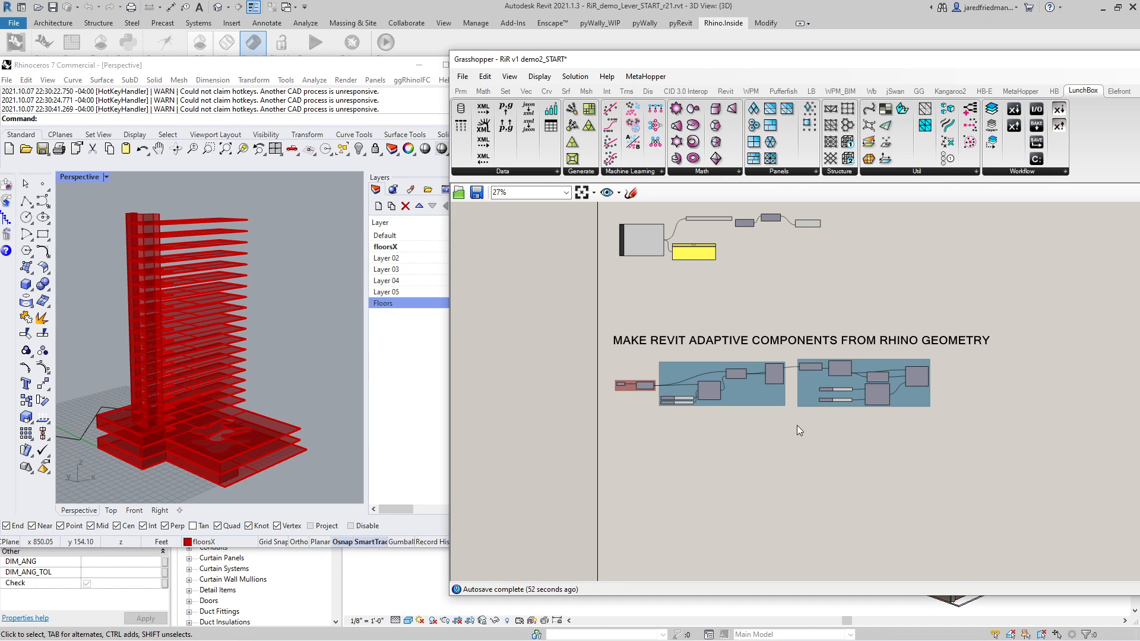
- Turn on the preview of the Deconstruct Brep component in the "Break surface into panels" group and inspect it in Rhino's perspective view
scroll(860, 419, "up", 3)
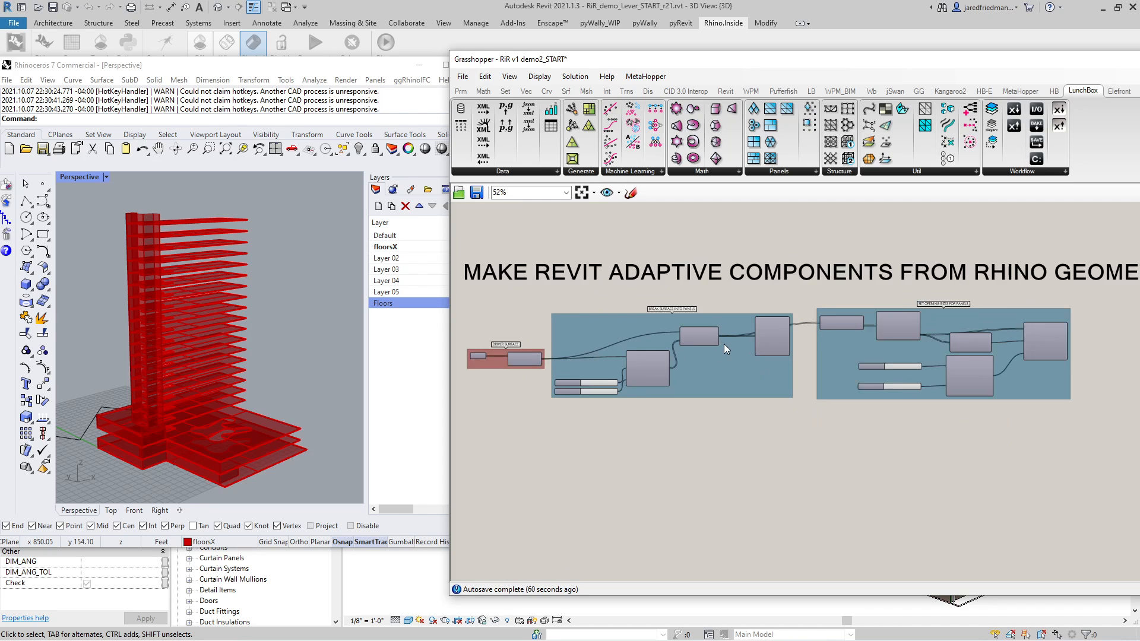
scroll(728, 341, "up", 1)
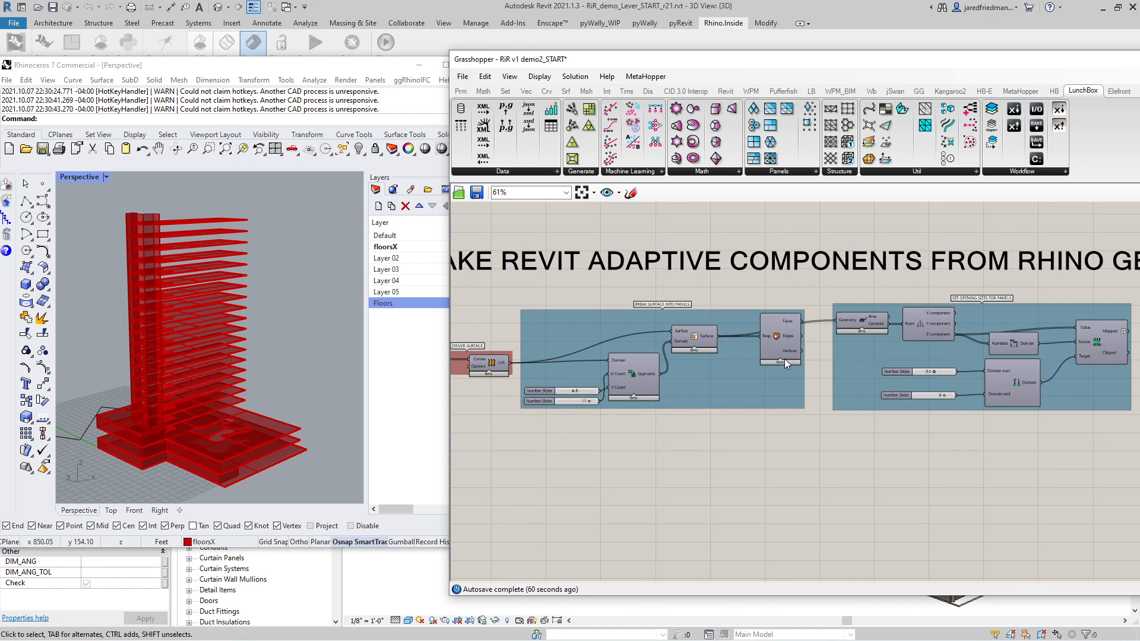
scroll(785, 359, "down", 1)
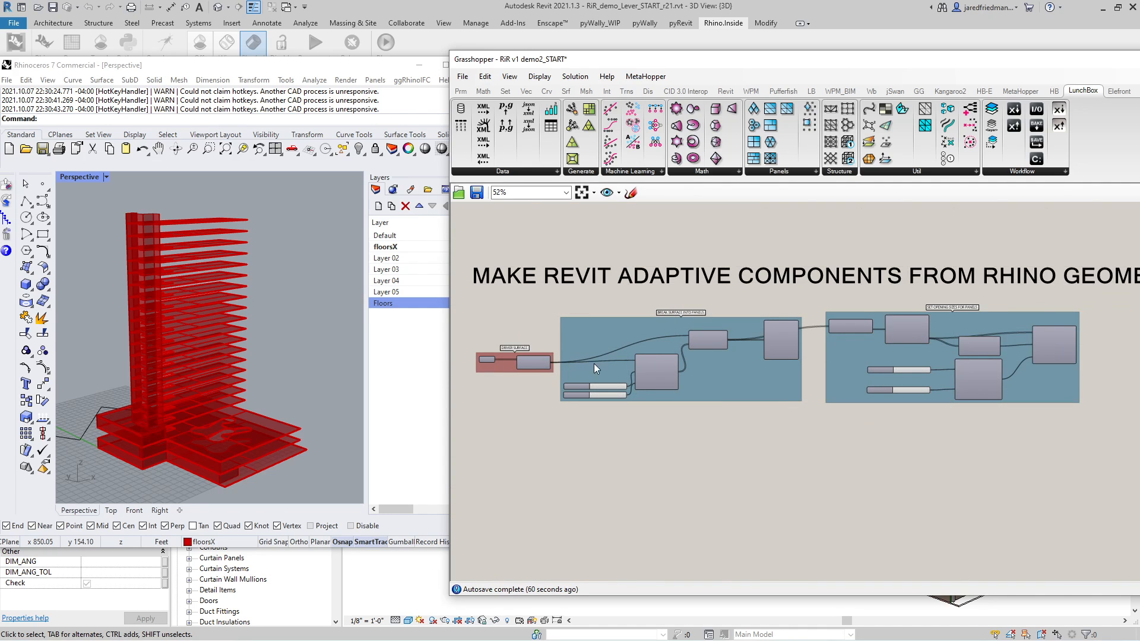
scroll(875, 323, "up", 2)
right_click(750, 352)
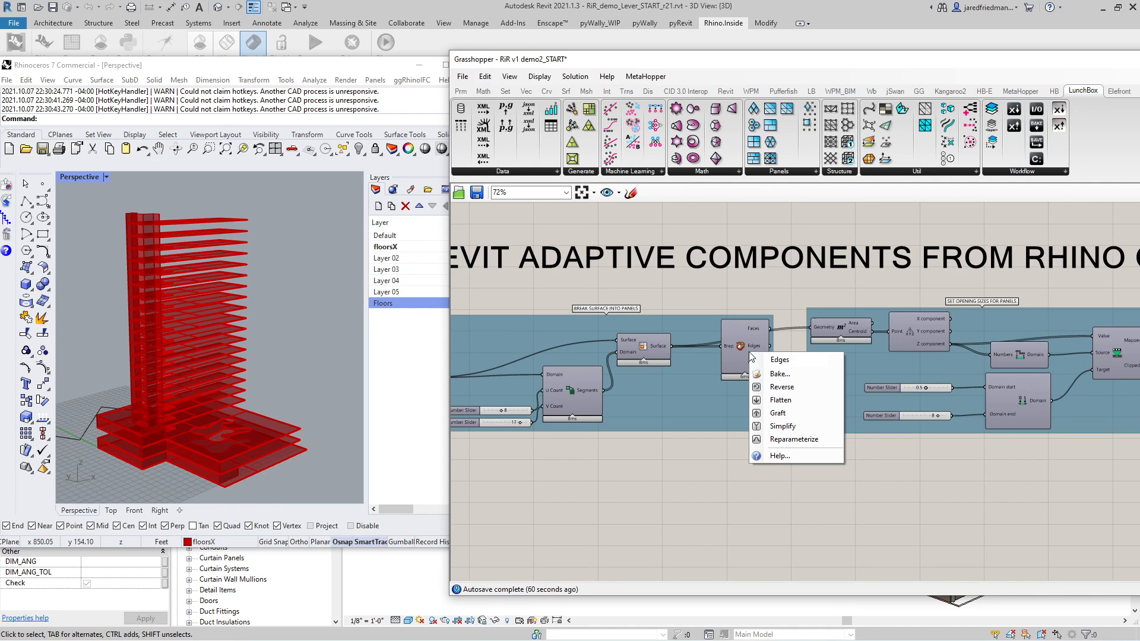
left_click(749, 351)
right_click(748, 350)
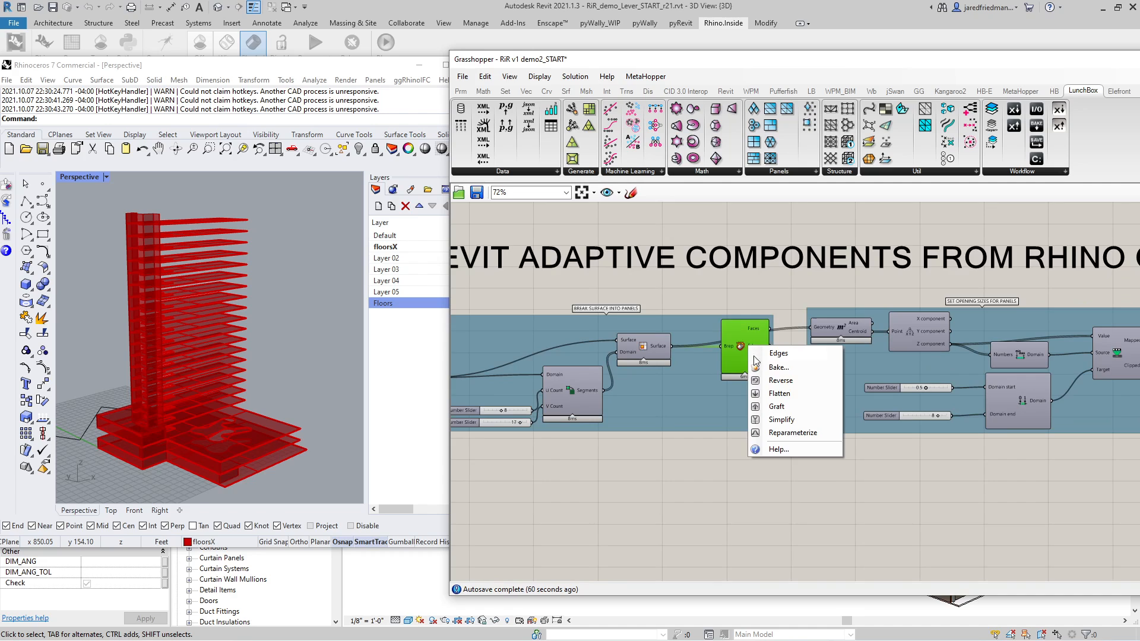
left_click(744, 339)
right_click(746, 341)
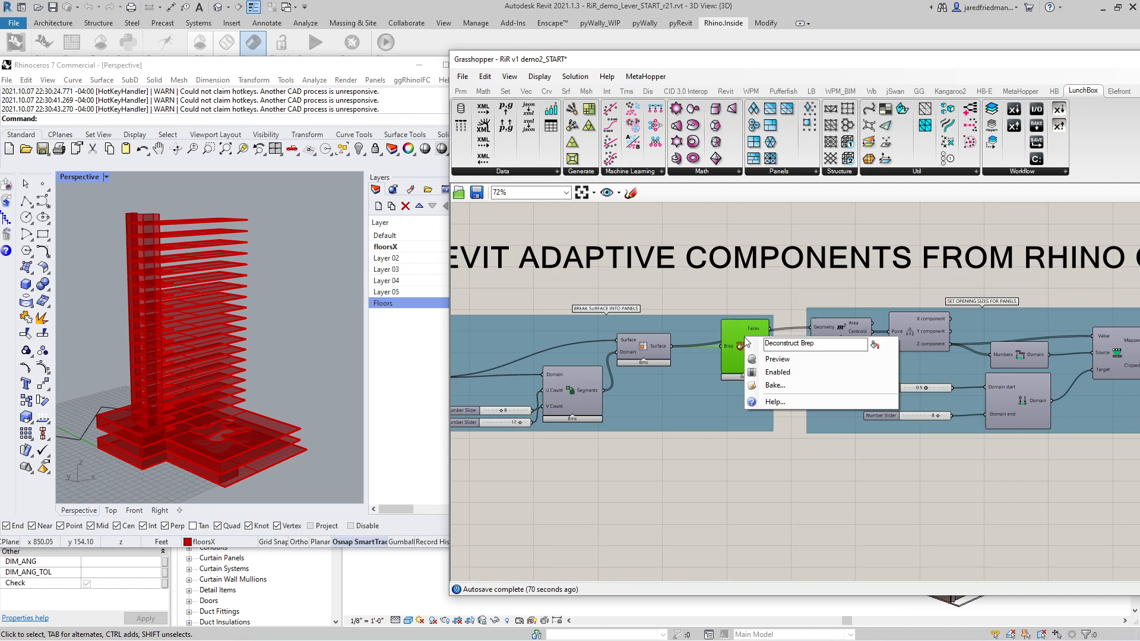
left_click(767, 359)
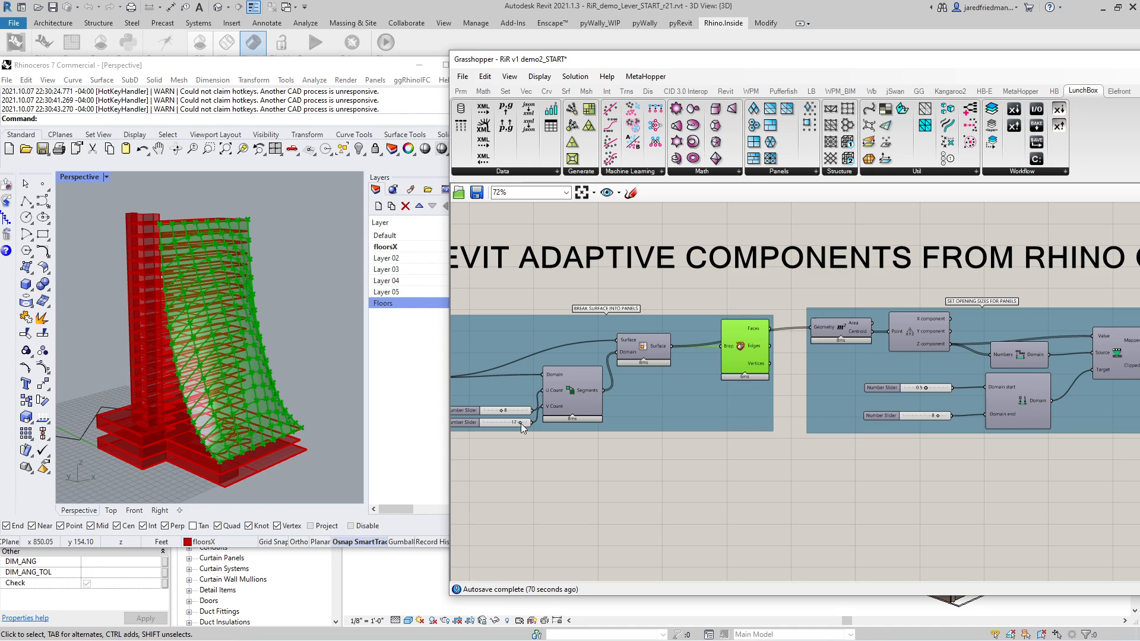
right_click_drag(312, 422, 61, 383)
right_click_drag(306, 439, 274, 333)
- Shift the Grasshopper window to uncover its hidden canvas controls, and enable preview for all components of the adaptive-components definition
scroll(870, 371, "down", 3)
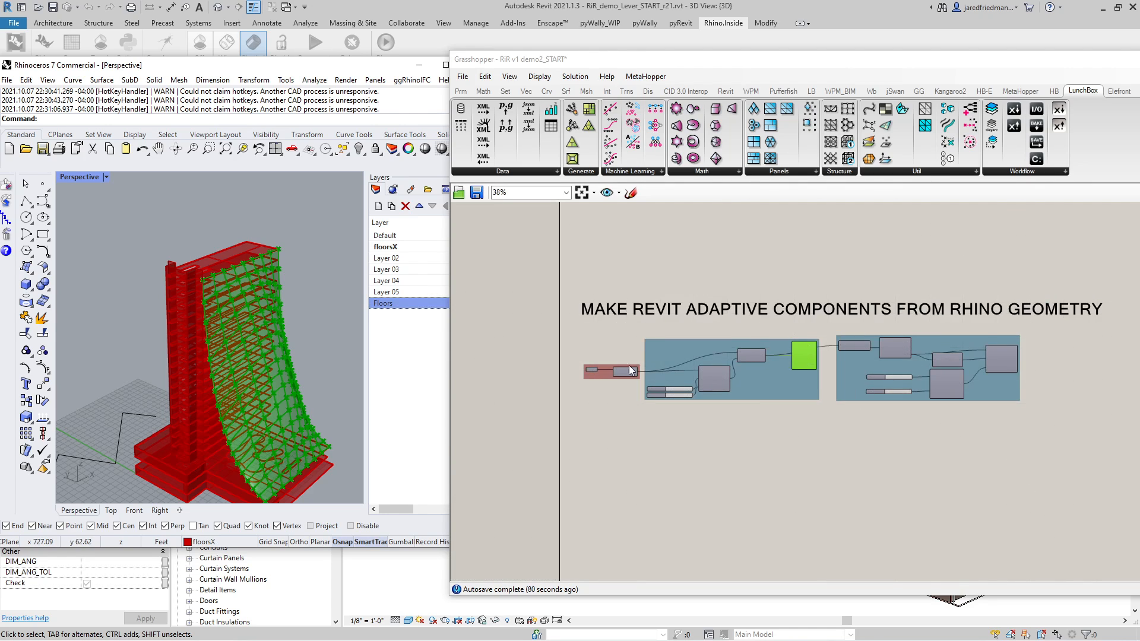
scroll(562, 372, "up", 5)
left_click(562, 371)
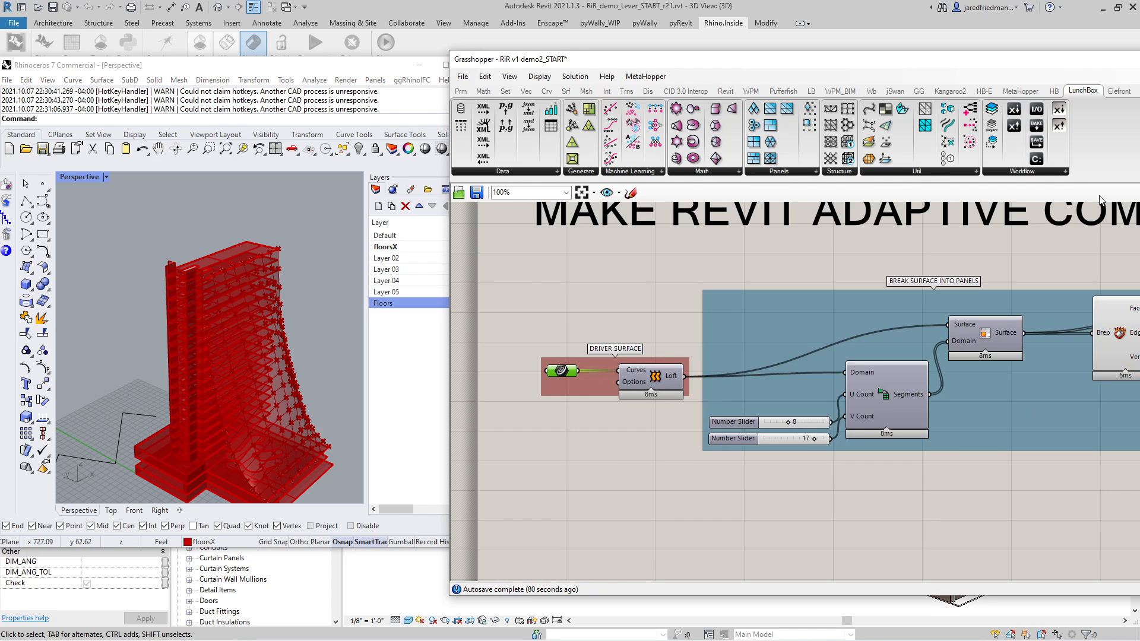
left_click_drag(1050, 63, 894, 73)
scroll(747, 319, "down", 5)
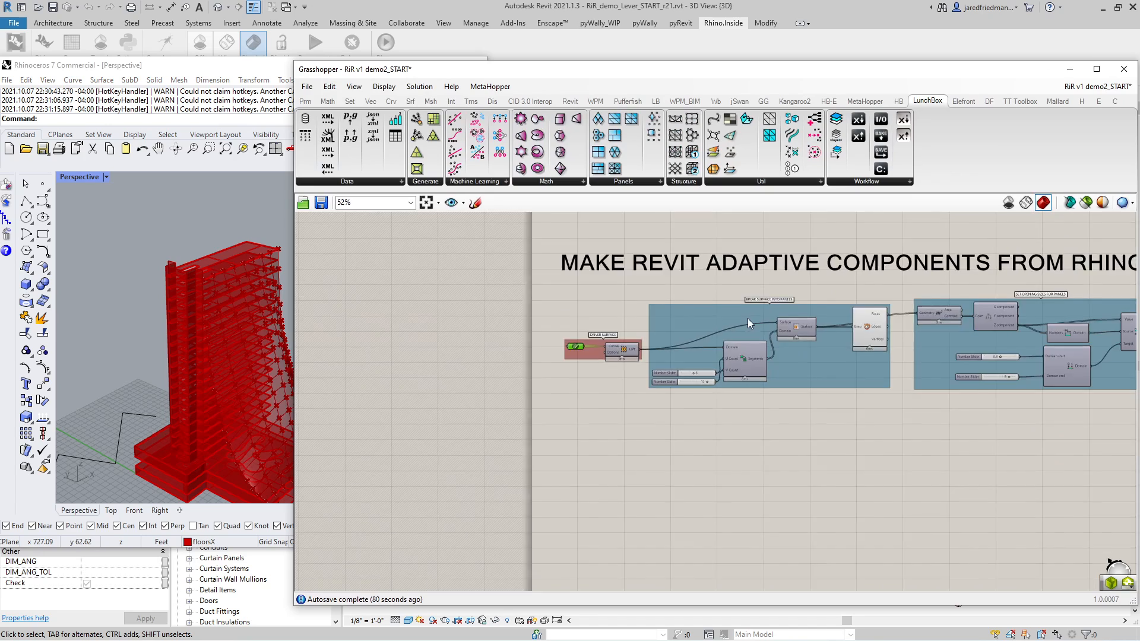
left_click_drag(1053, 386, 541, 309)
middle_click(683, 350)
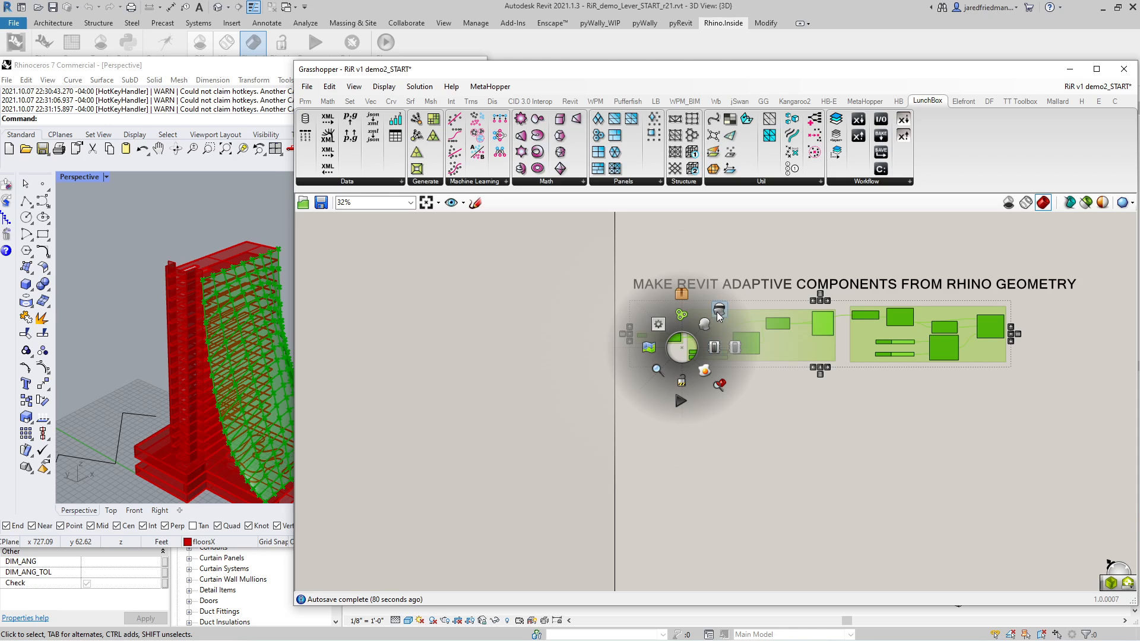
left_click(705, 324)
left_click(703, 382)
- Examine the driver curves, the Loft surface and the subdivided panel surfaces one after another in Rhino's perspective view
scroll(649, 330, "up", 5)
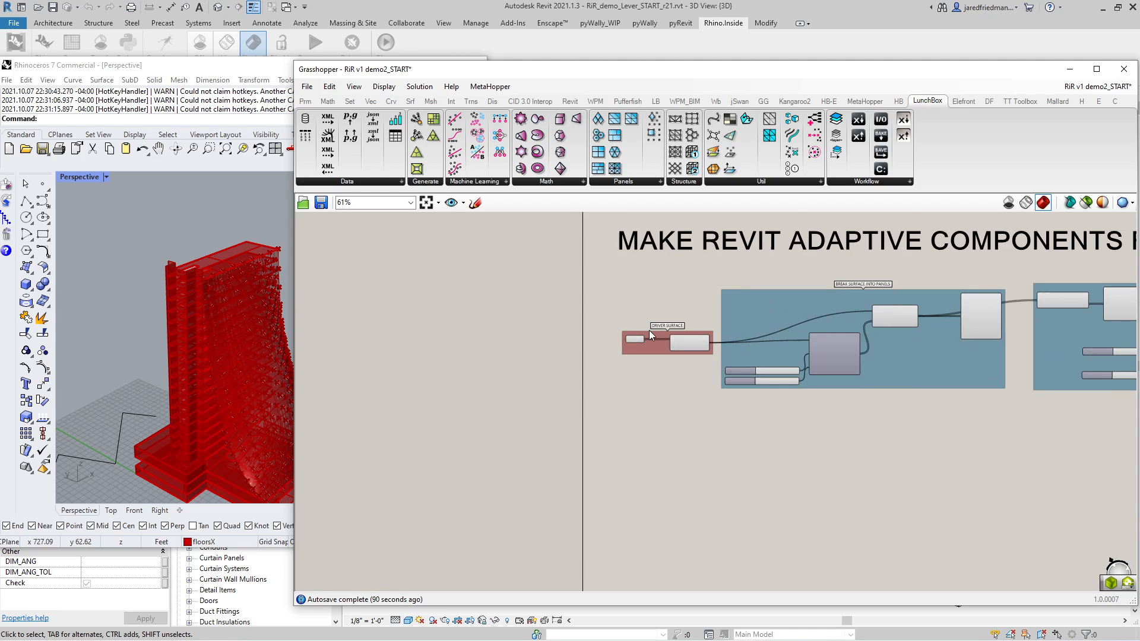
scroll(216, 344, "down", 5)
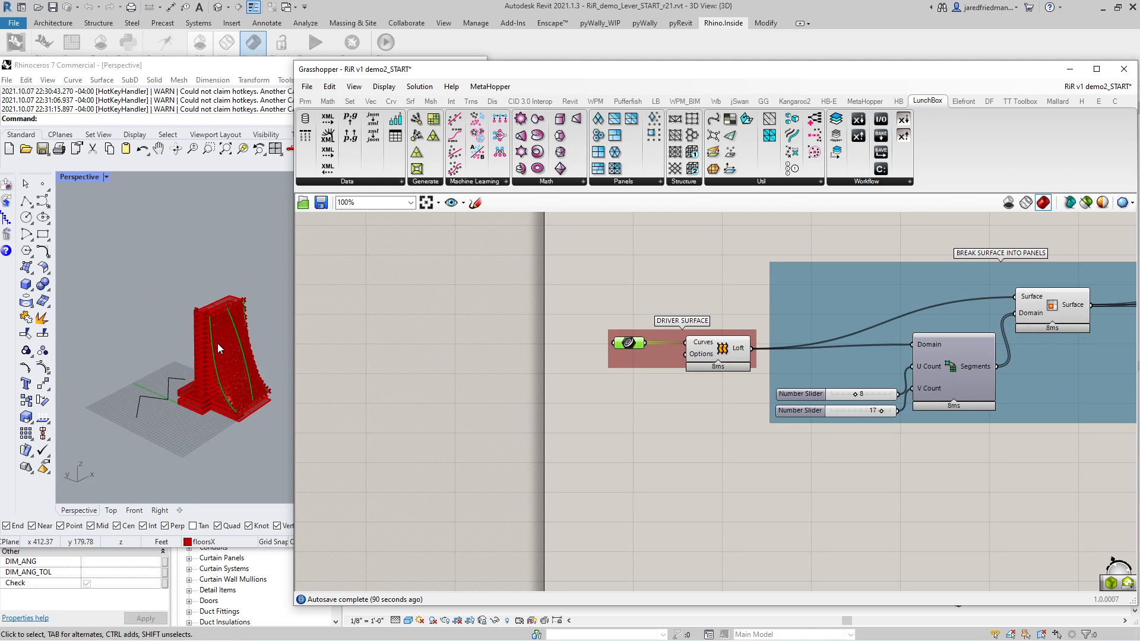
right_click_drag(218, 343, 192, 344)
left_click(739, 351)
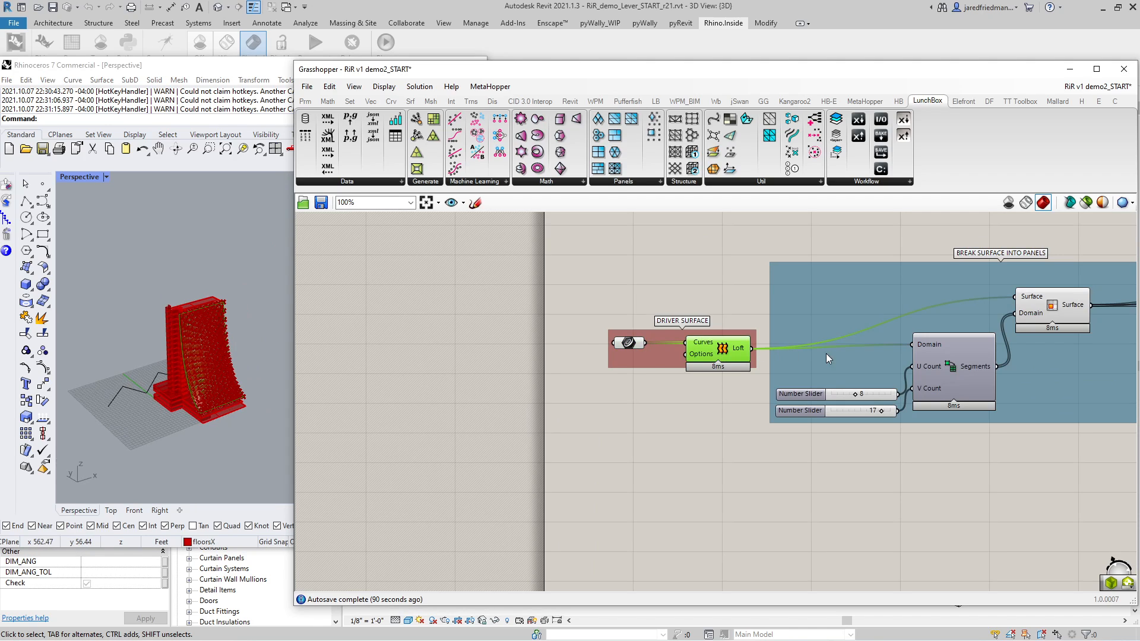
left_click(1054, 311)
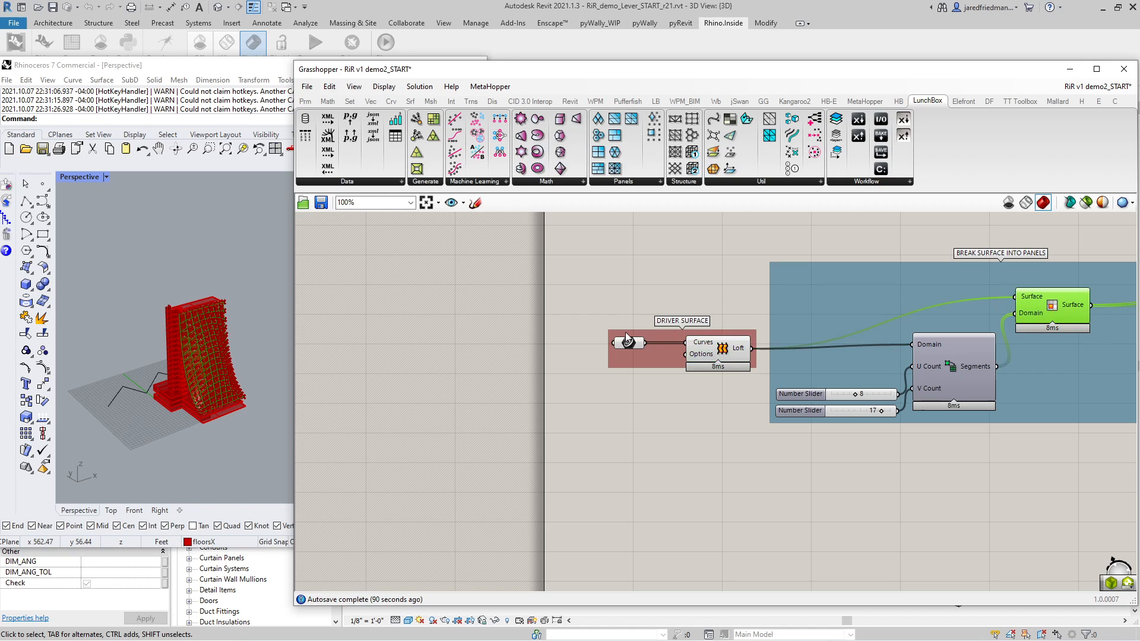
- Move the Deconstruct Brep component lower within the "Break surface into panels" group
scroll(626, 333, "down", 4)
scroll(791, 314, "up", 3)
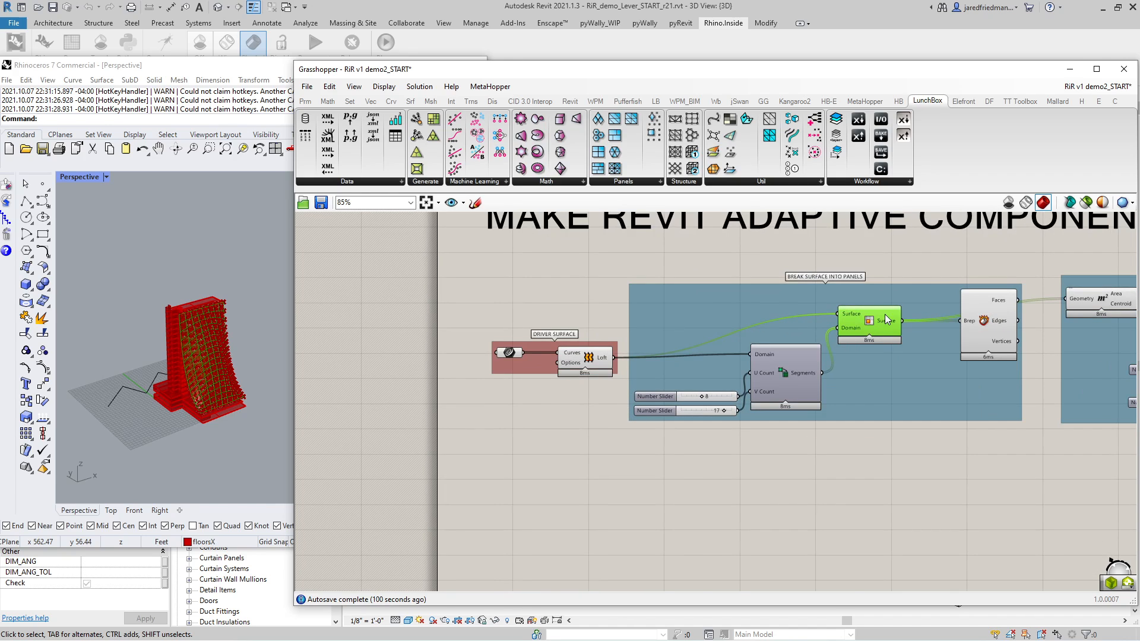
left_click_drag(1000, 306, 981, 336)
scroll(981, 334, "down", 4)
right_click_drag(981, 333, 855, 332)
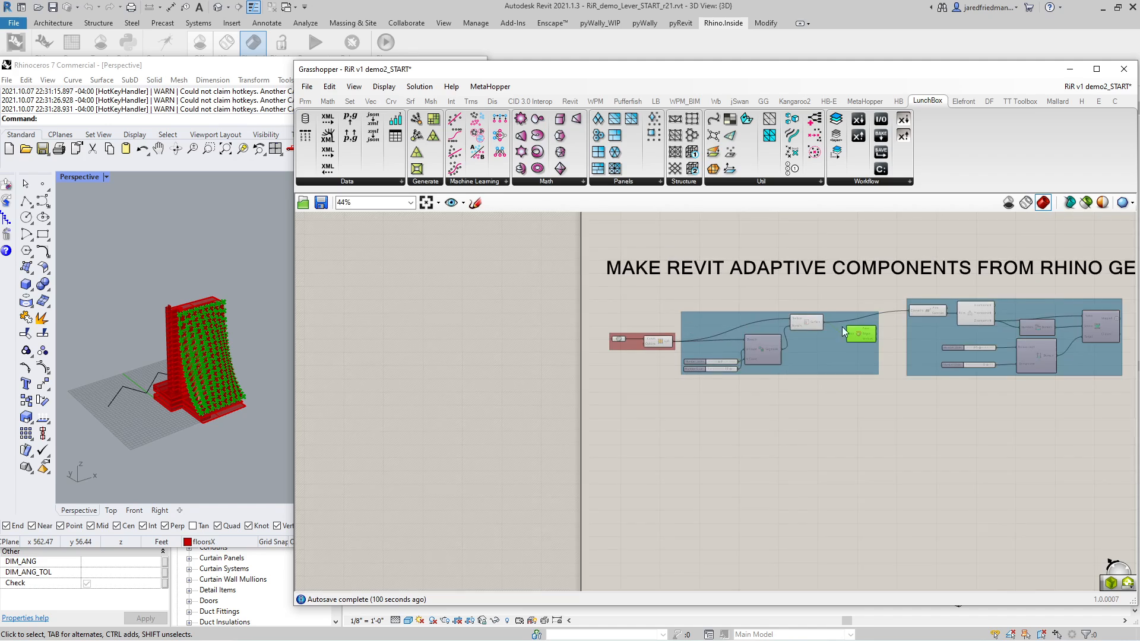
scroll(843, 344, "up", 4)
scroll(828, 358, "up", 1)
- Add a Panel below the groups, wire Deconstruct Brep's Vertices output into it, and make the Panel taller
mouse_move(833, 353)
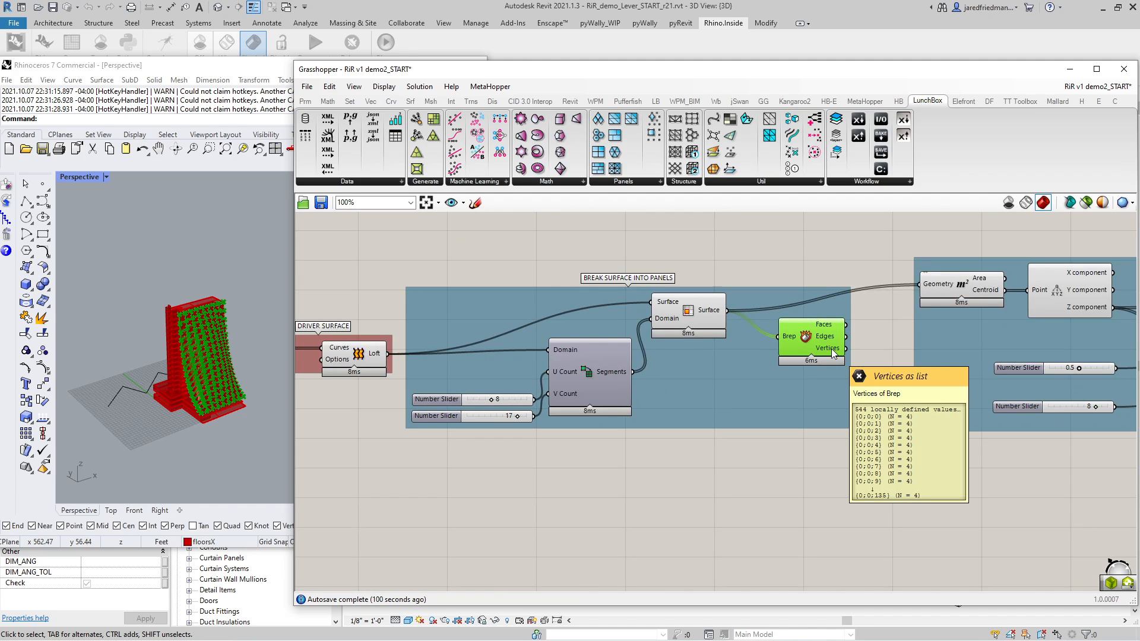
double_click(874, 369)
type("//")
key("Return")
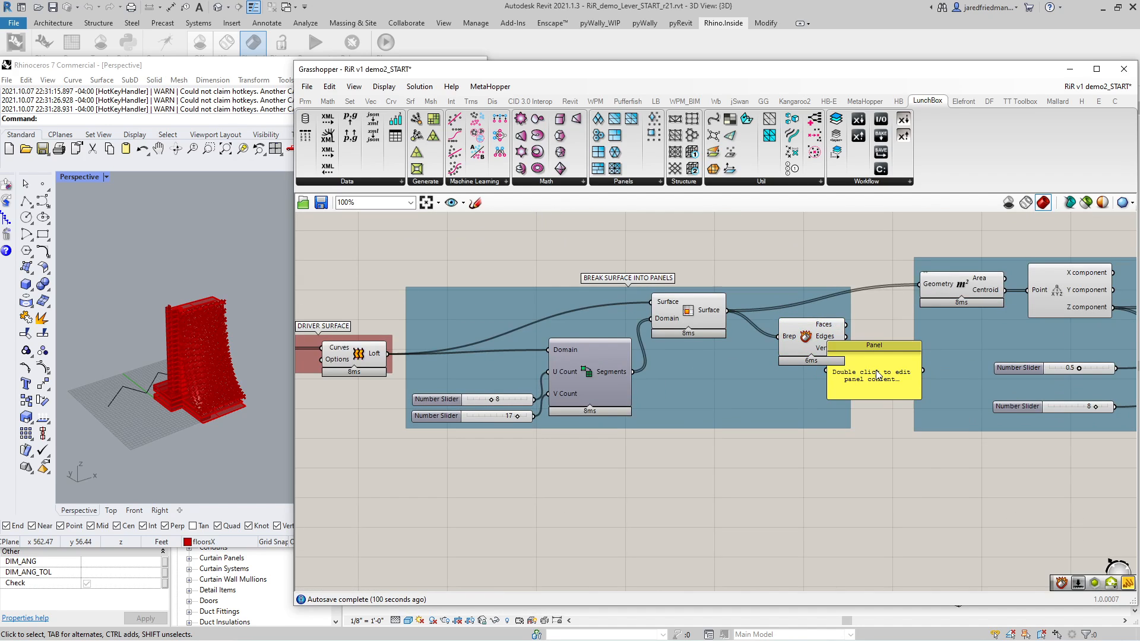
left_click_drag(884, 385, 950, 506)
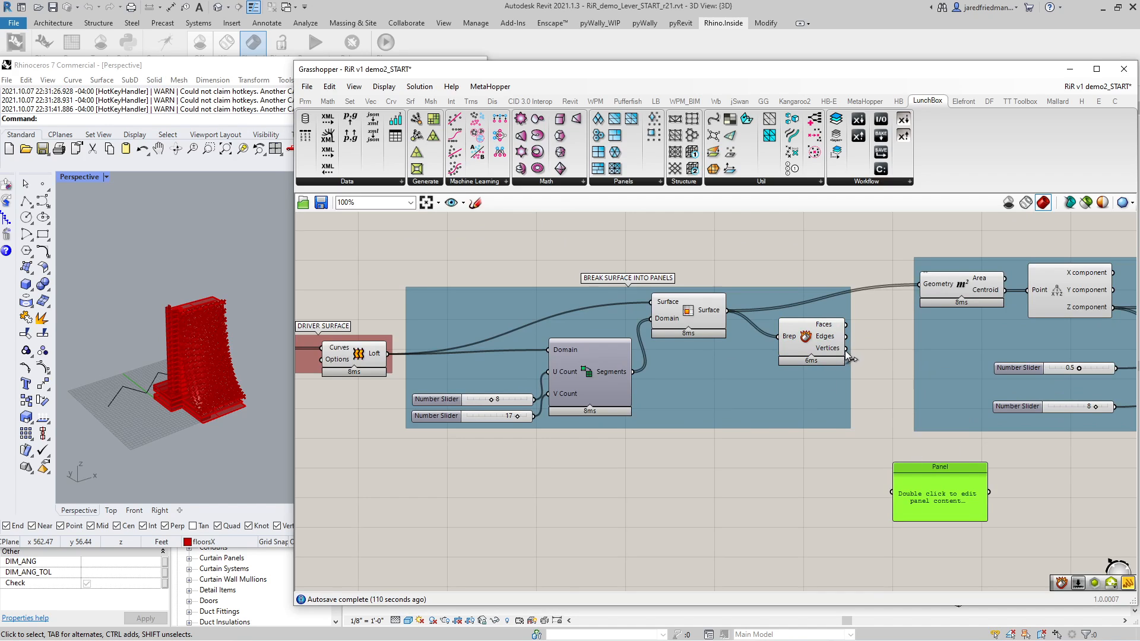
left_click_drag(845, 349, 888, 493)
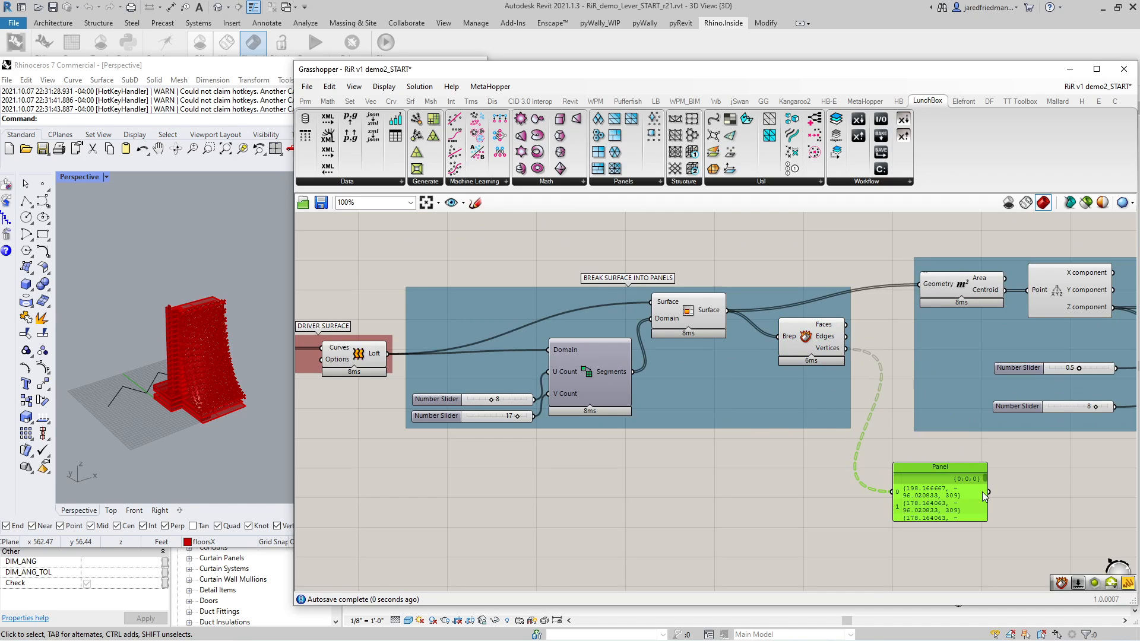
left_click_drag(974, 521, 971, 572)
- Review the panel definition and examine Deconstruct Brep's highlighted panel vertices on the building in Rhino's perspective view
scroll(692, 337, "down", 5)
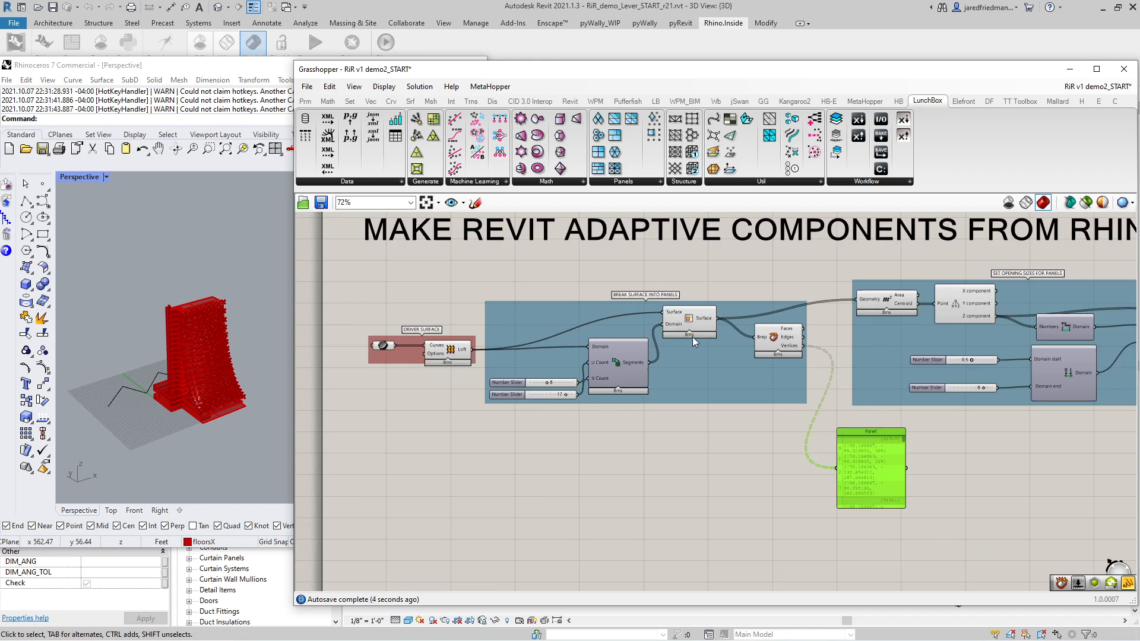
scroll(893, 333, "up", 2)
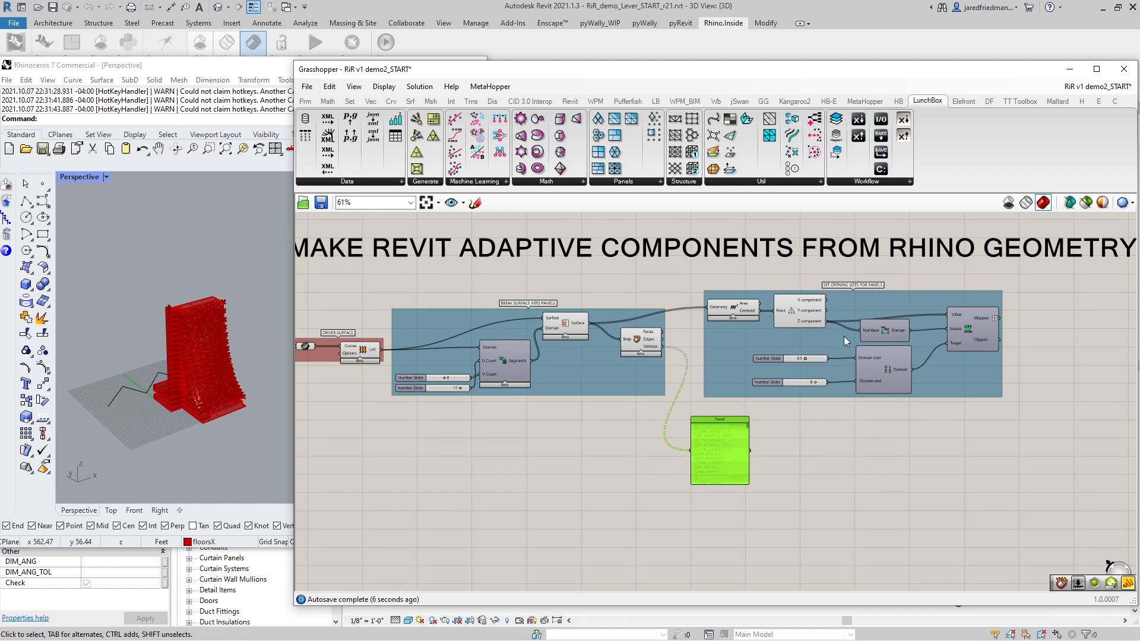
scroll(804, 319, "up", 2)
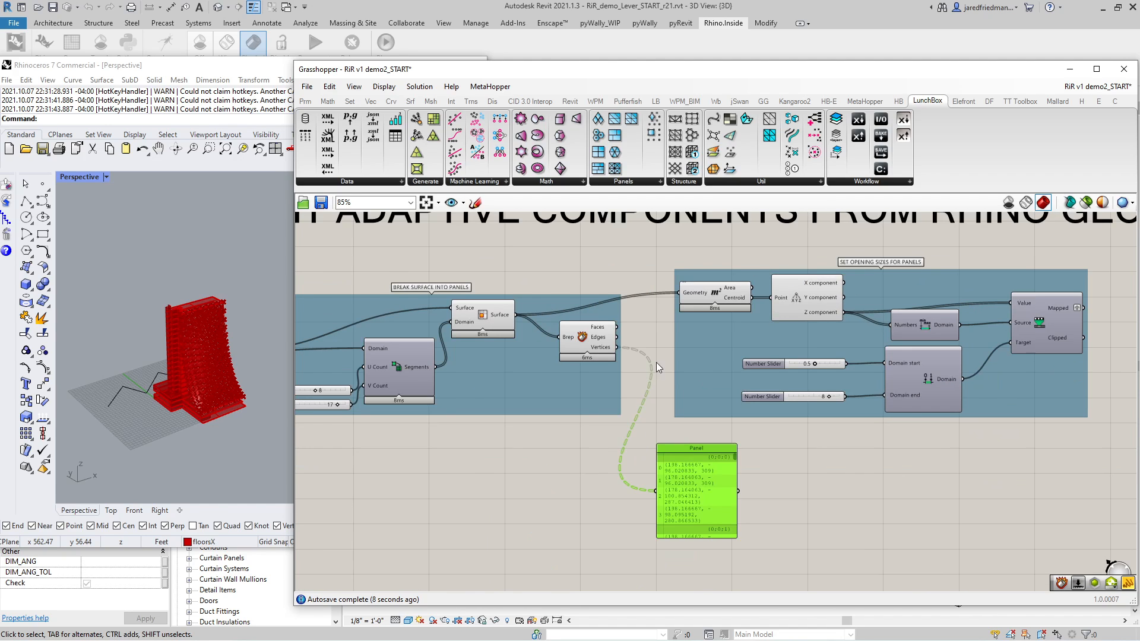
scroll(908, 333, "down", 3)
scroll(756, 337, "up", 2)
left_click(735, 326)
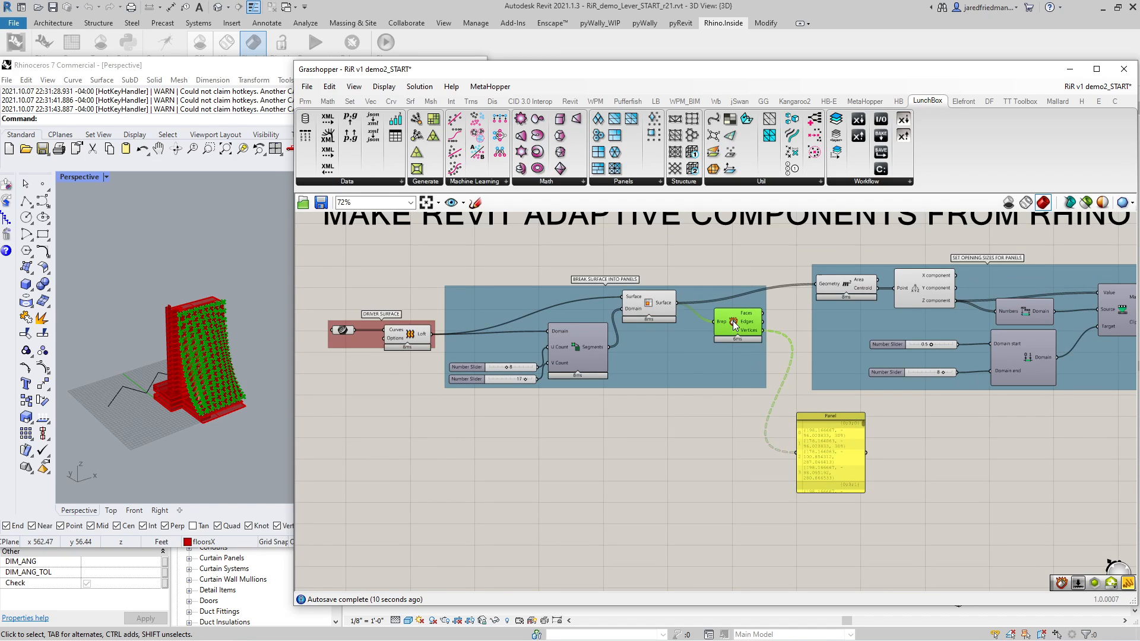
scroll(195, 352, "up", 3)
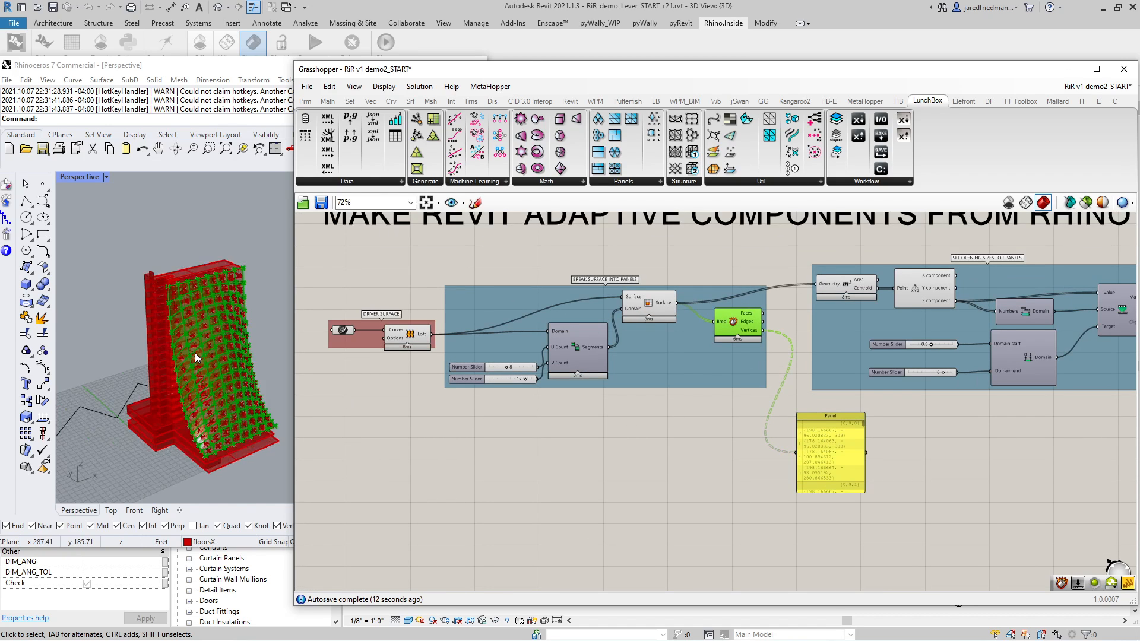
scroll(194, 352, "up", 2)
scroll(180, 352, "down", 3)
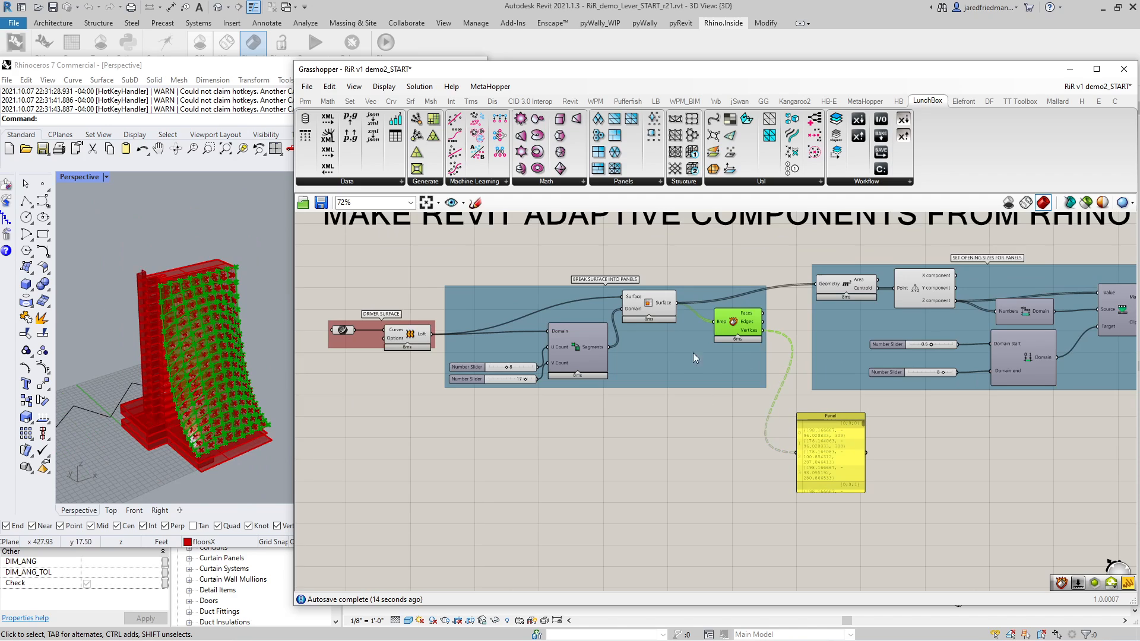
left_click(664, 450)
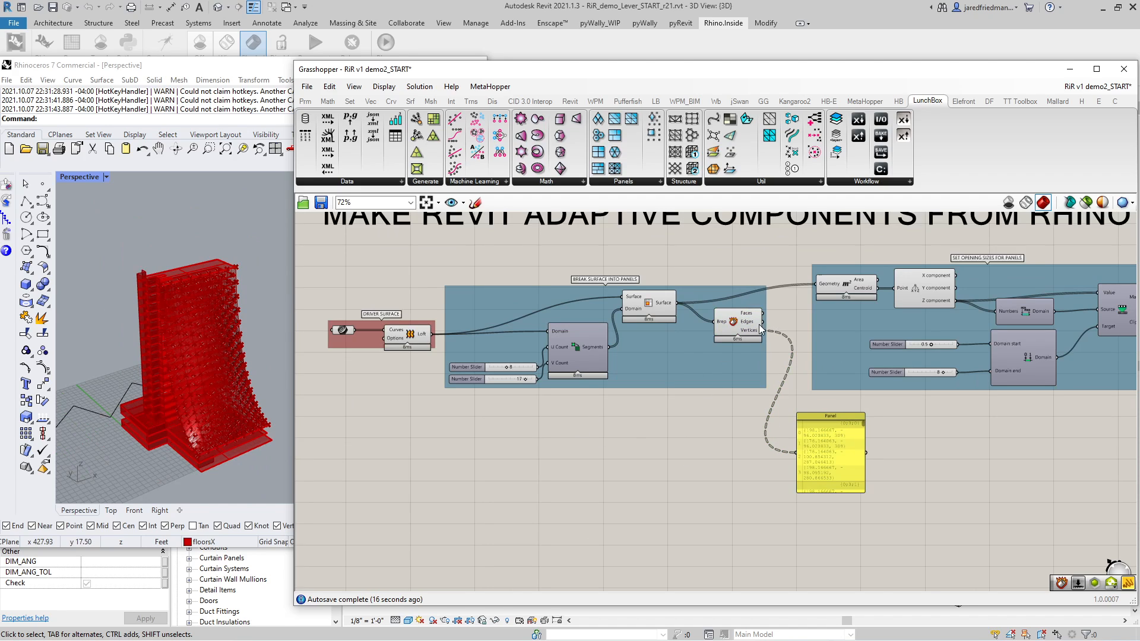
- Switch to Revit, search the Project Browser for "adaptive", and select the adaptive_panel1b type under Generic Models
left_click(809, 5)
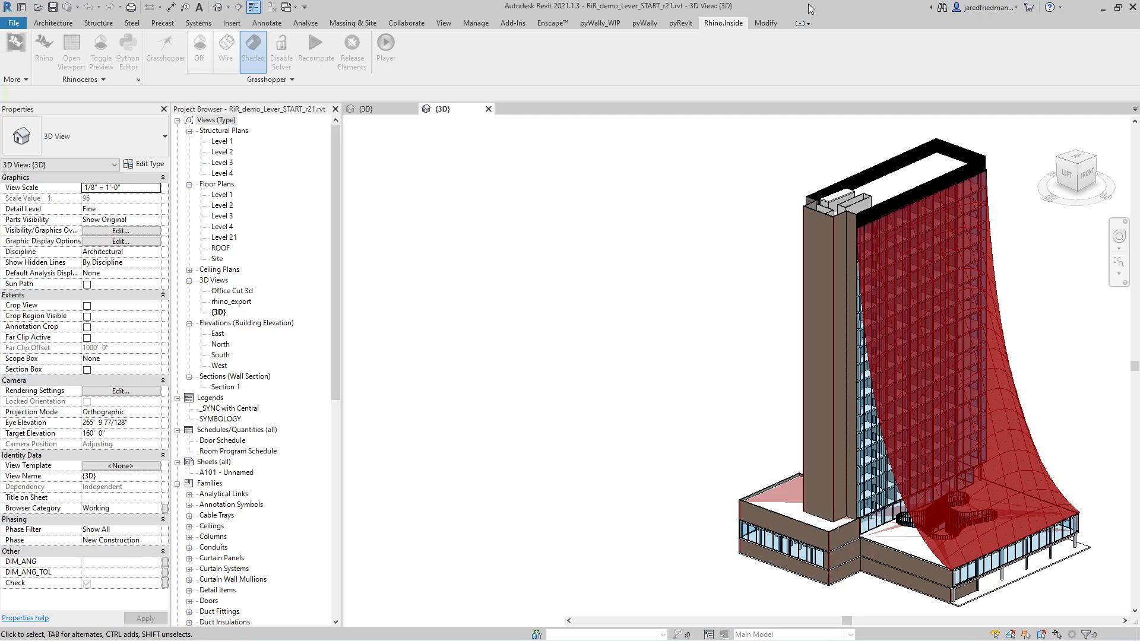
left_click(250, 396)
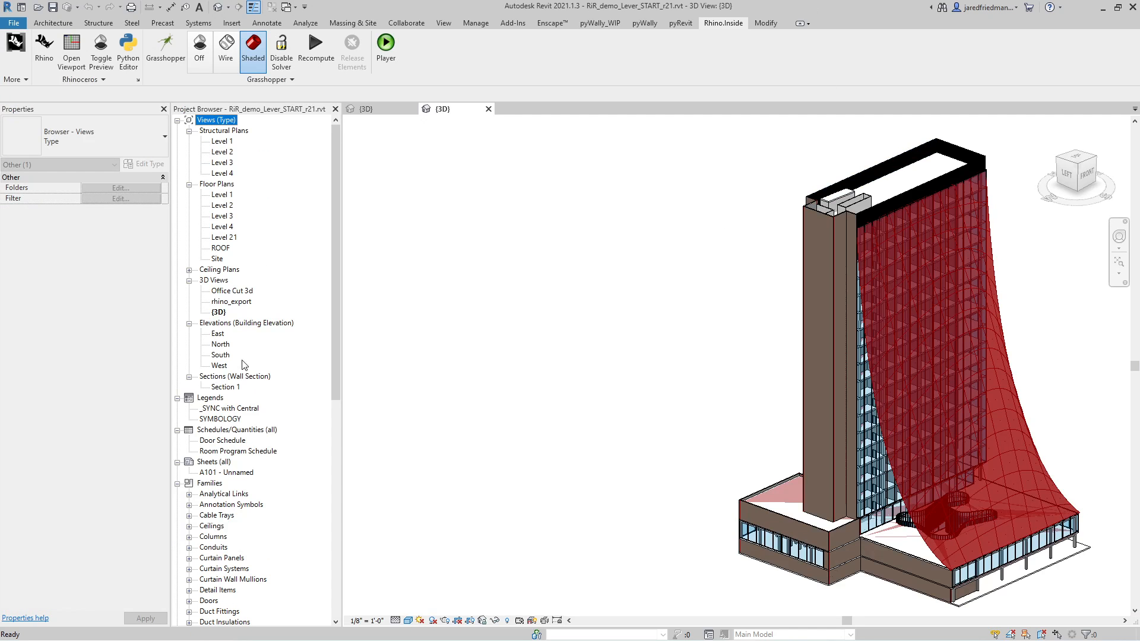
left_click(223, 345)
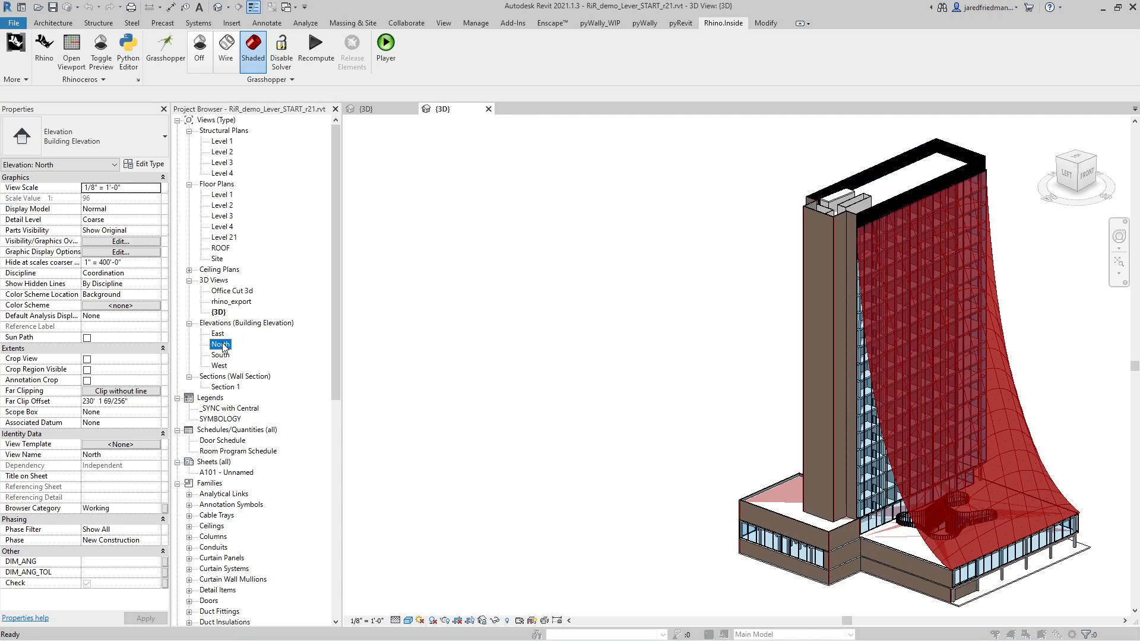
key("ctrl+f")
type("adaptive")
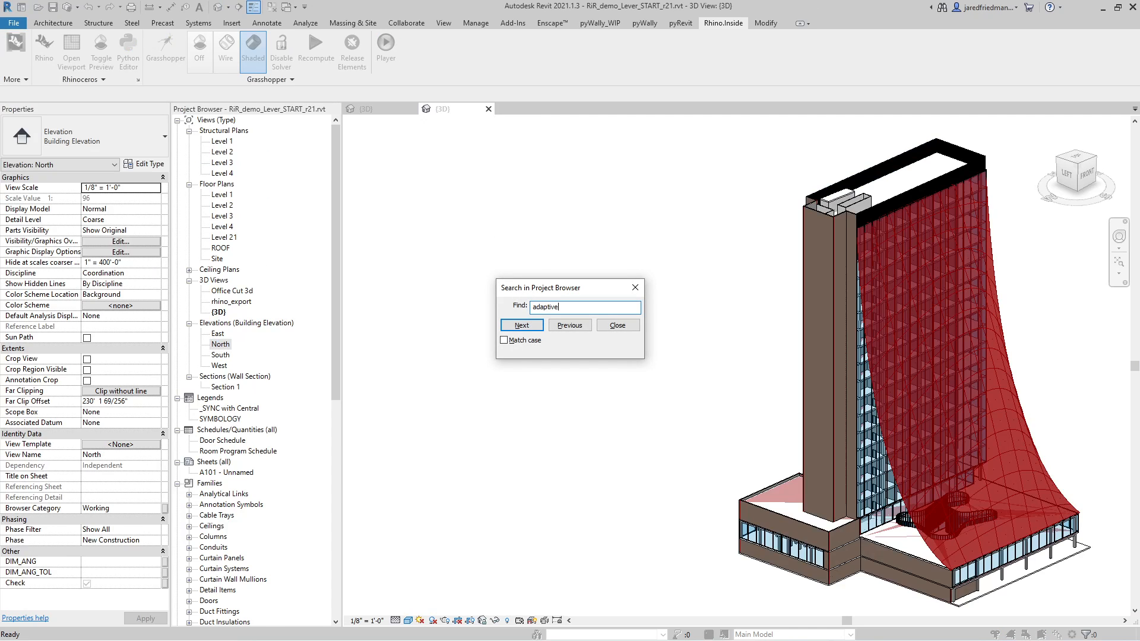
key("Return")
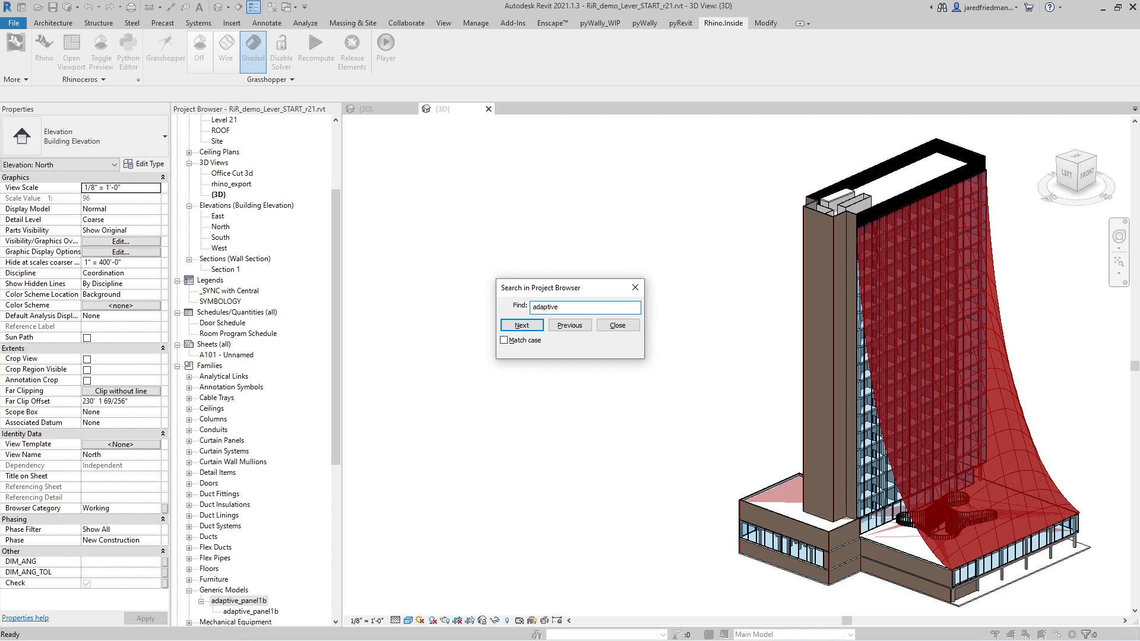
left_click(625, 321)
left_click(244, 611)
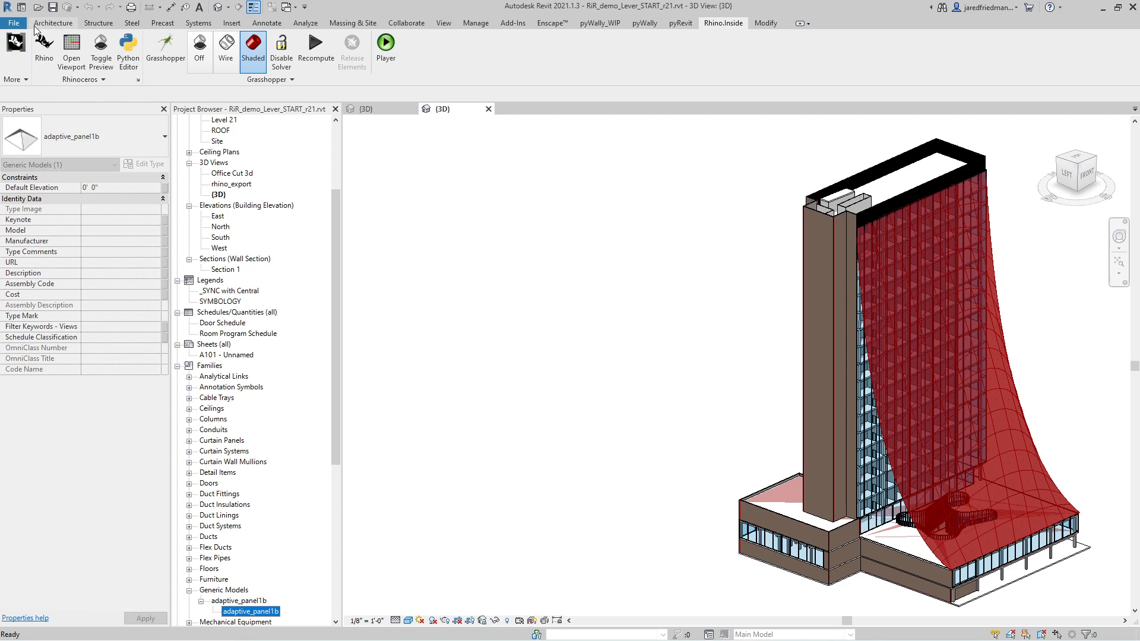
left_click(53, 22)
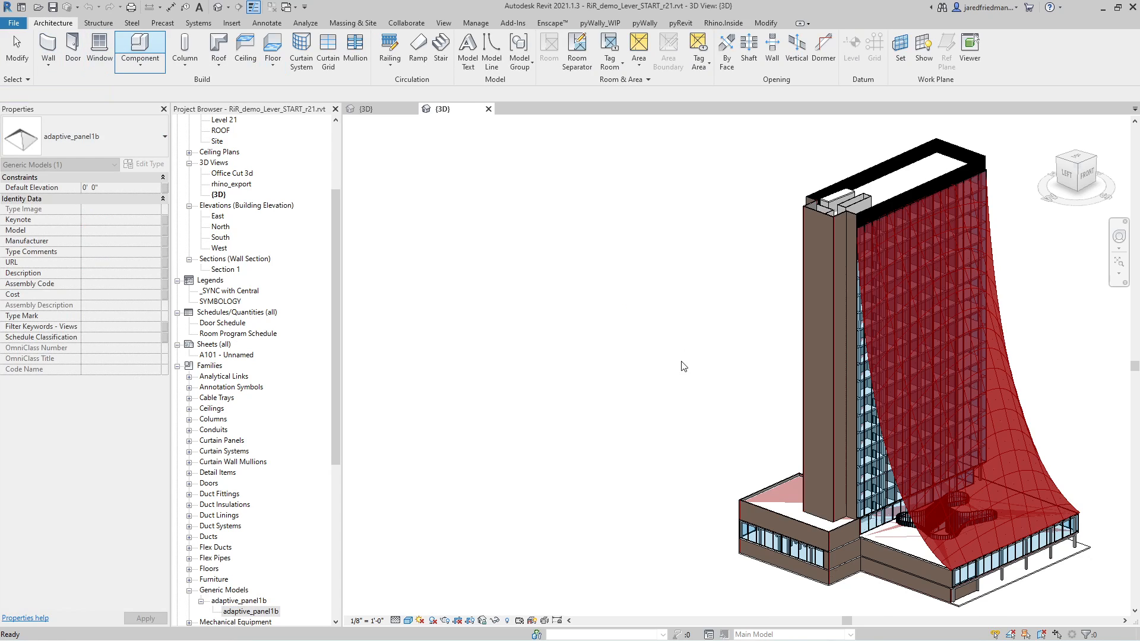
- Place a trial adaptive_panel1b component in the empty area beside the building by setting its four placement points
left_click(694, 488)
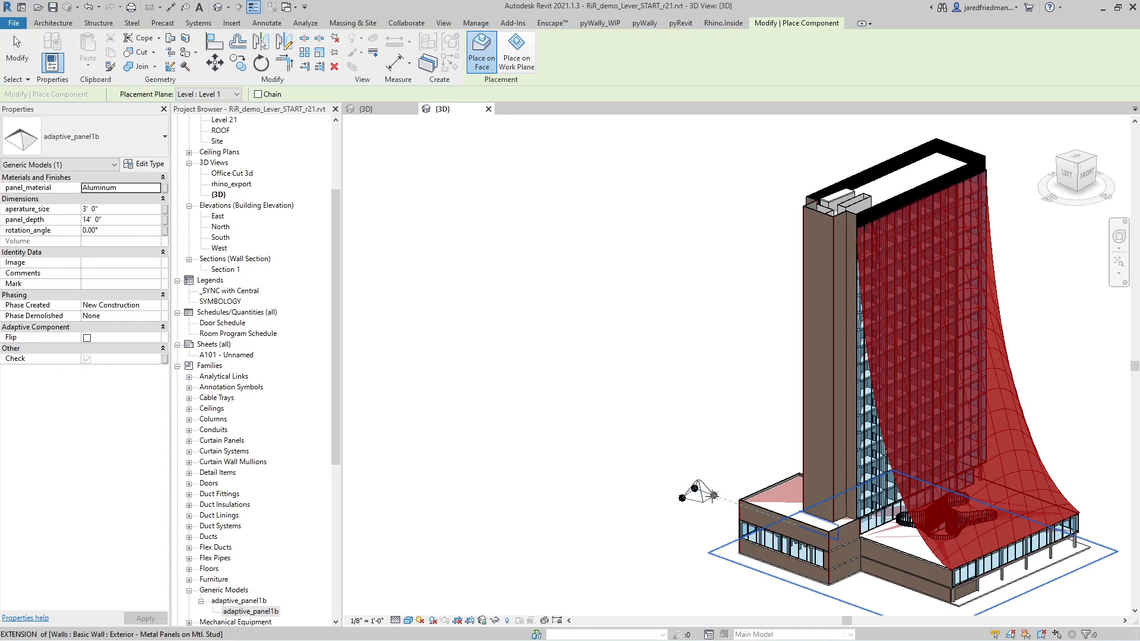
left_click(712, 501)
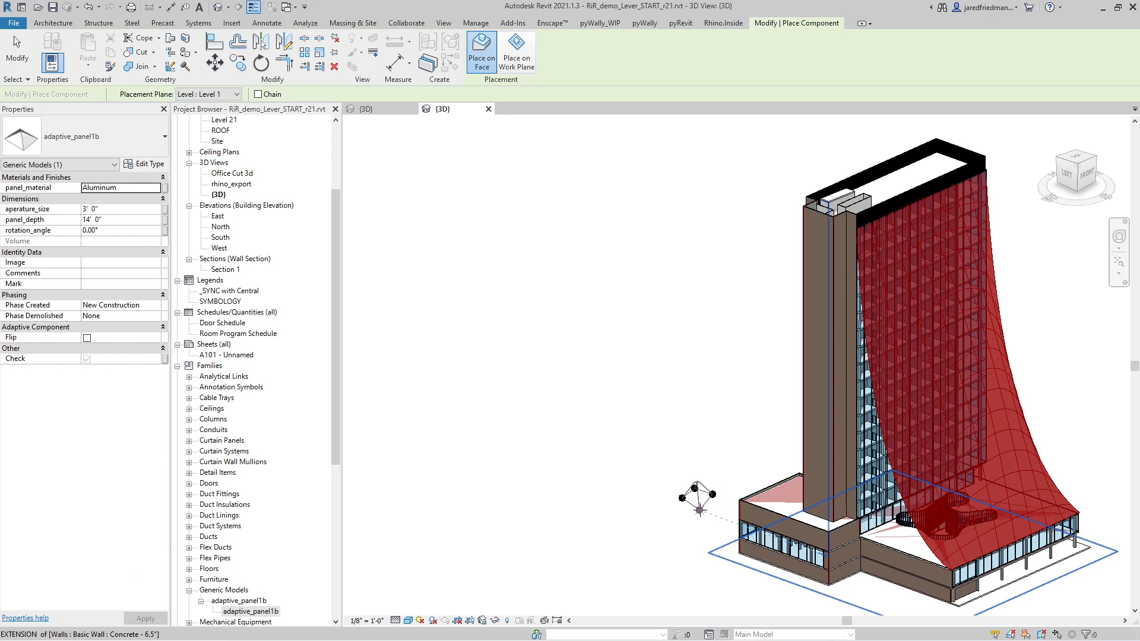
left_click(699, 509)
key("Escape")
key("Escape")
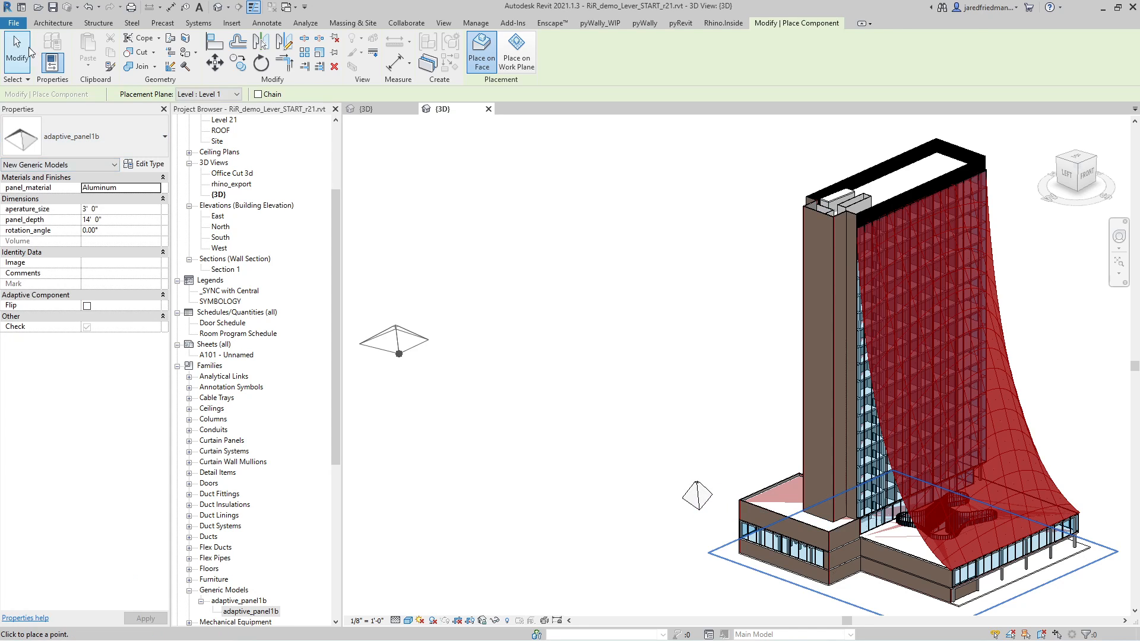
- Set the trial adaptive panel's aperature_size to 8'
left_click(697, 496)
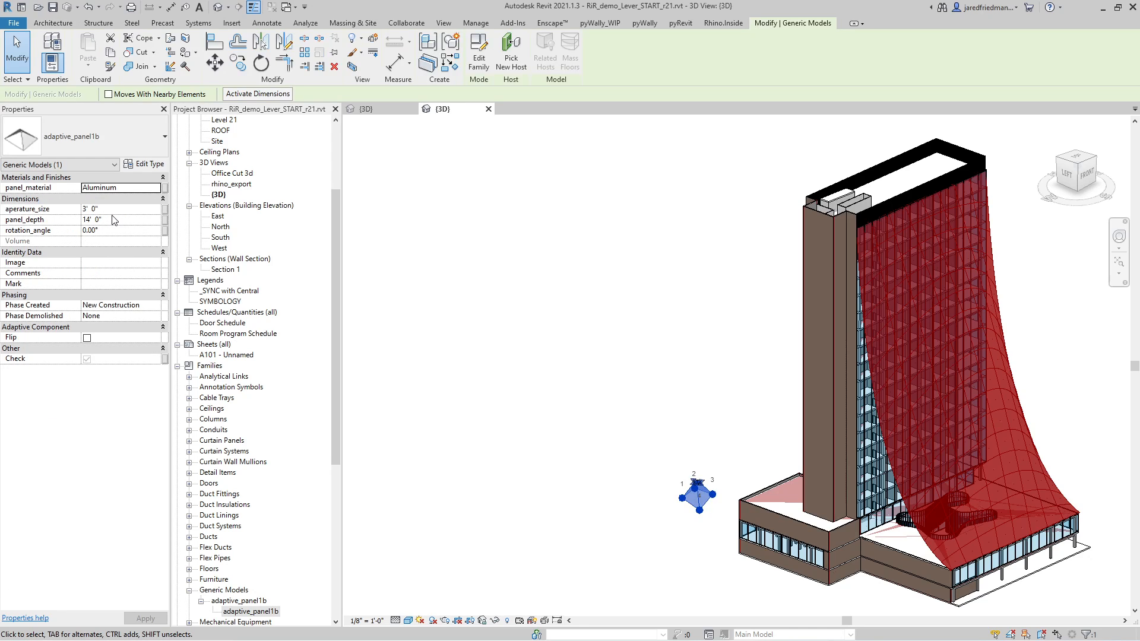
scroll(753, 494, "up", 5)
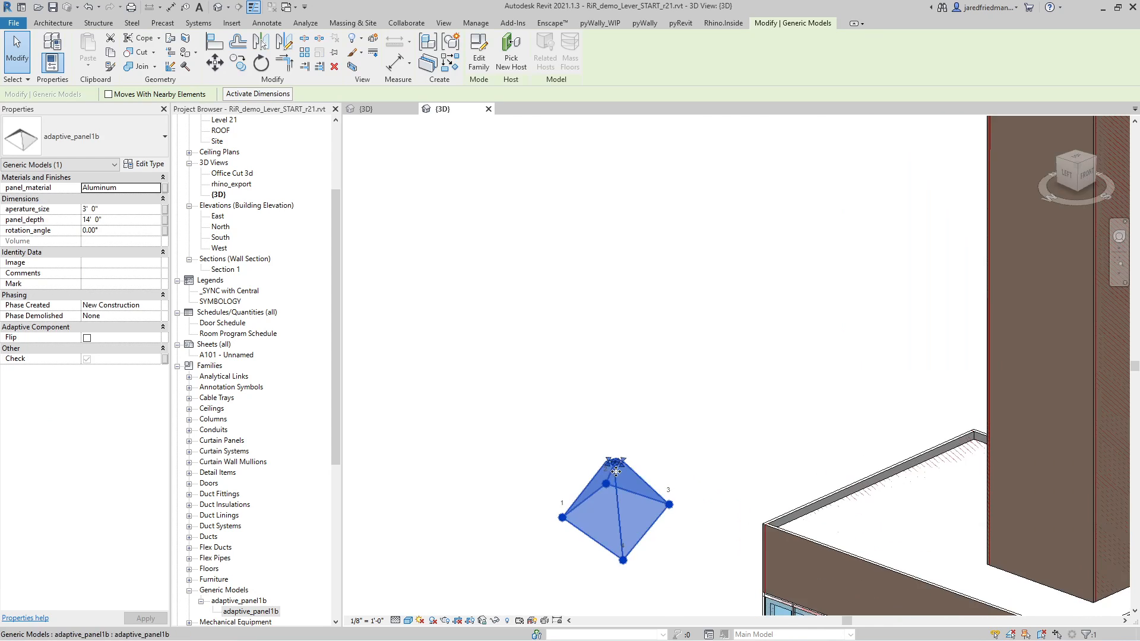
left_click(118, 209)
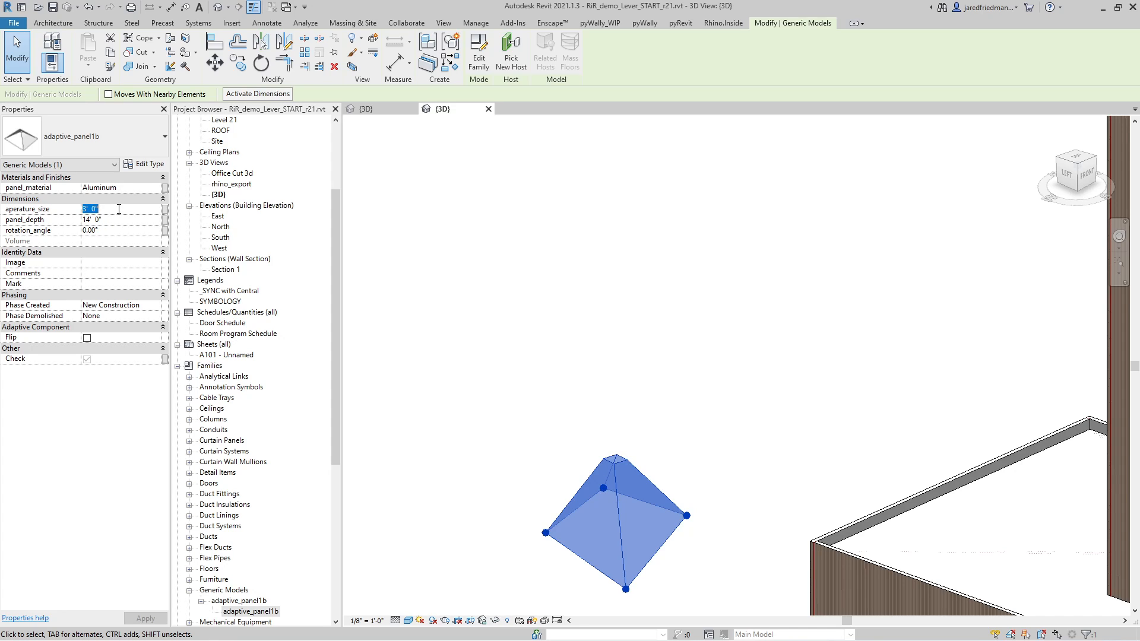
type("8")
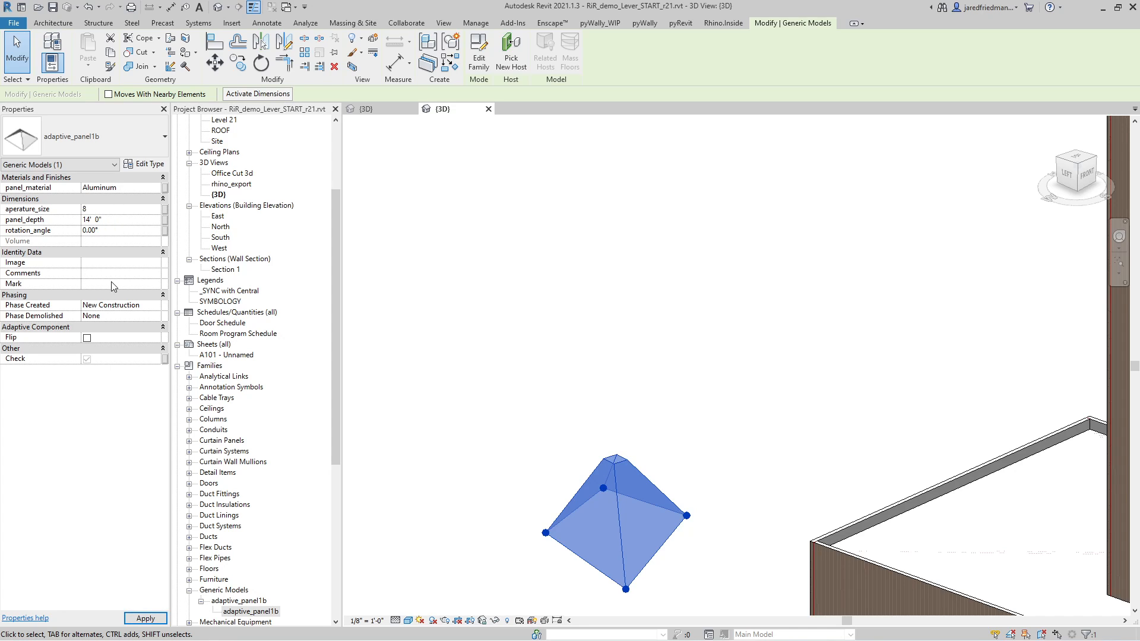
left_click(648, 435)
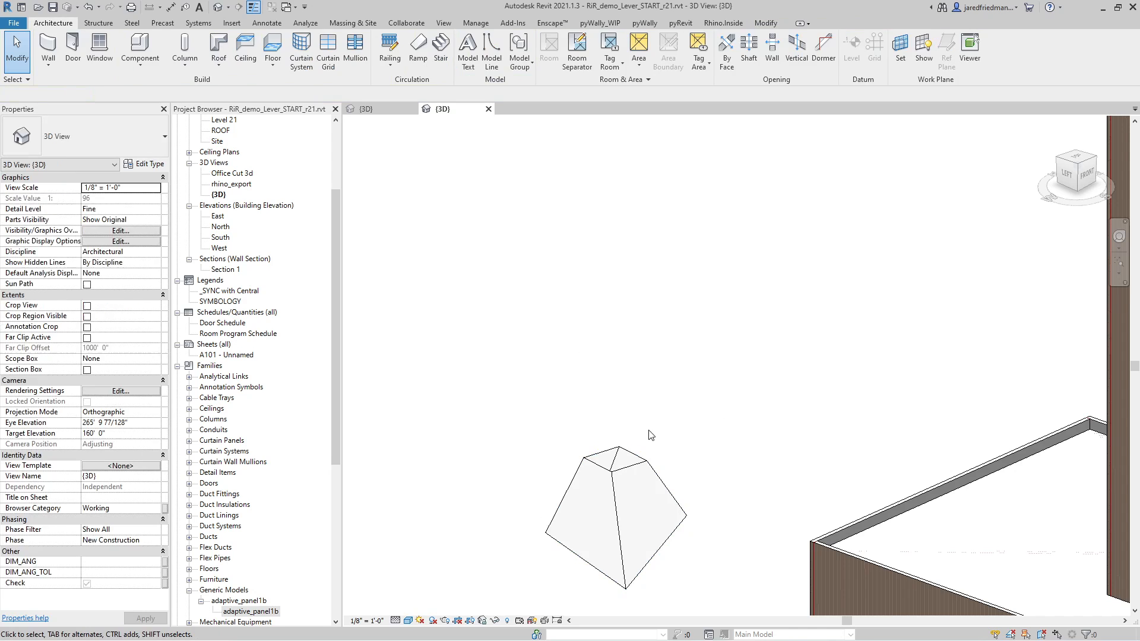
- Delete the trial adaptive panel beside the building
left_click(653, 476)
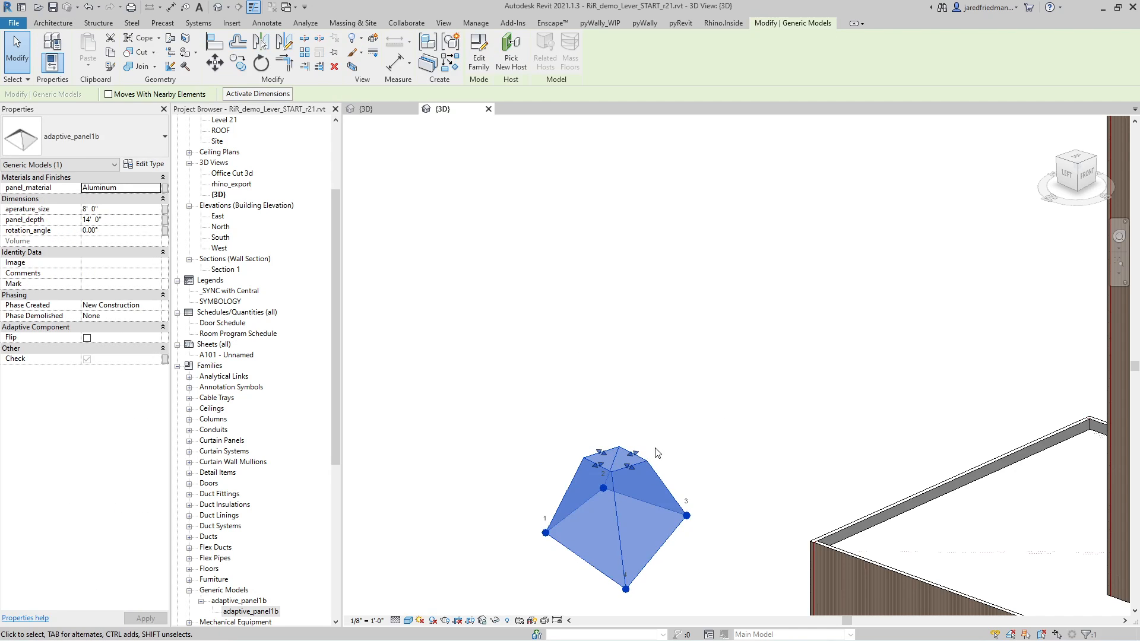
scroll(656, 453, "down", 5)
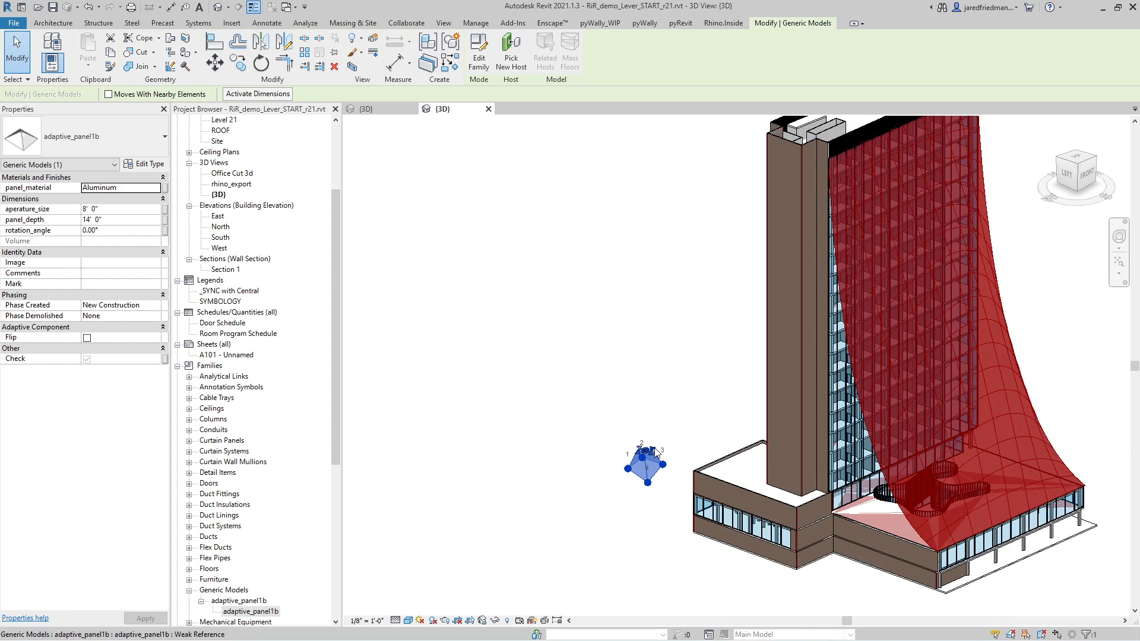
scroll(661, 444, "up", 3)
left_click(662, 444)
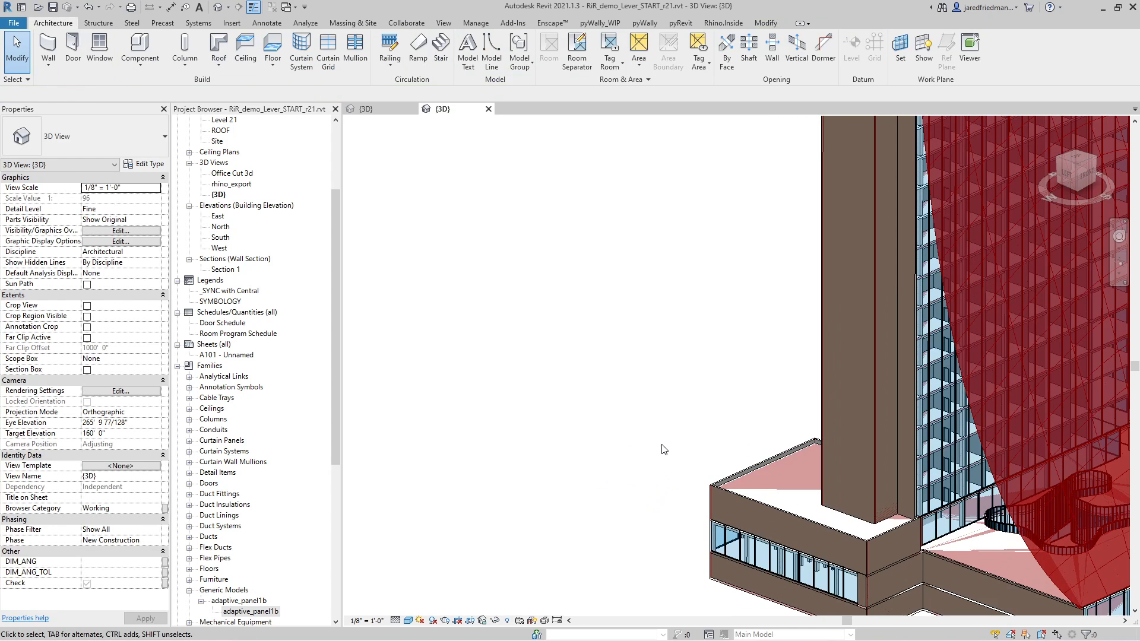
scroll(624, 458, "down", 4)
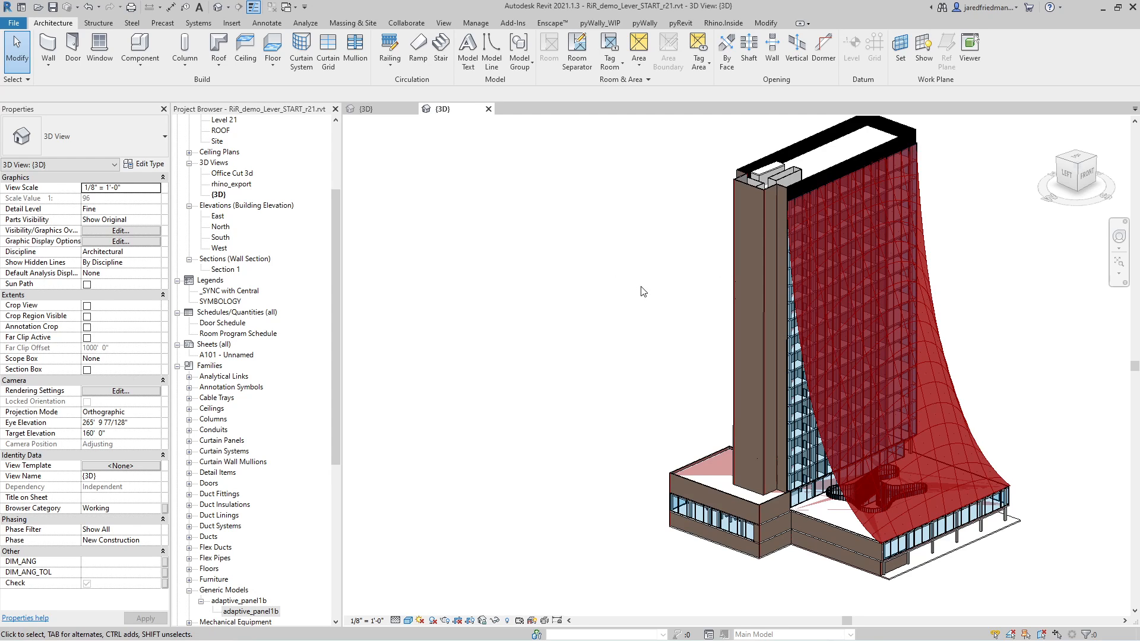
- Switch to Grasshopper, search for "adaptive component", and place Add Component (Adaptive) below the vertices Panel
left_click(723, 23)
left_click(166, 45)
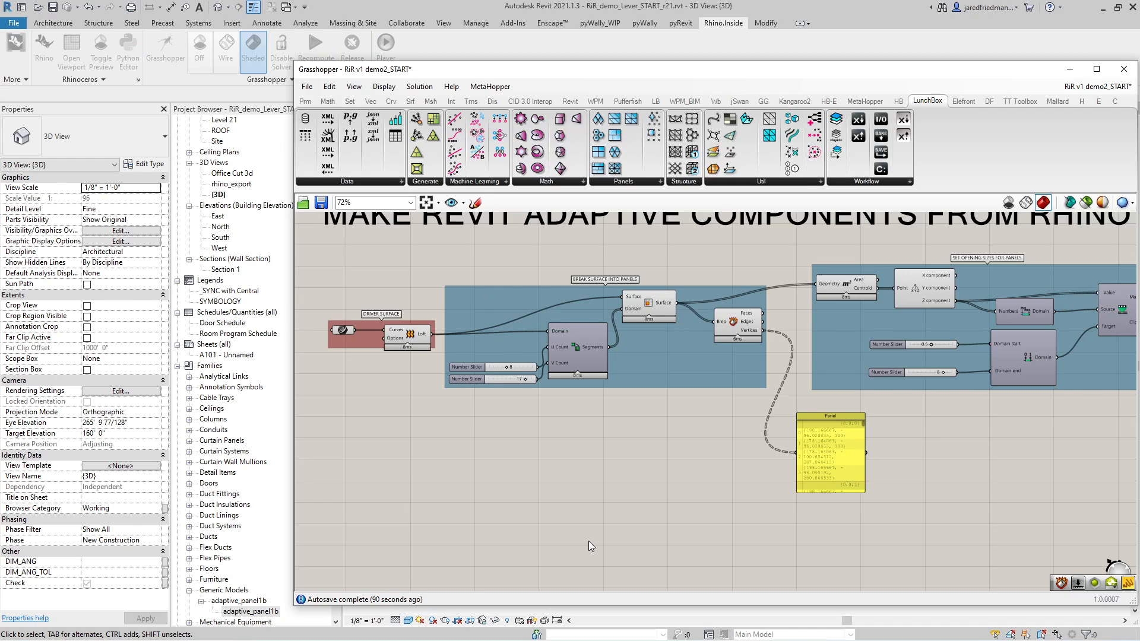
double_click(680, 549)
type("ad")
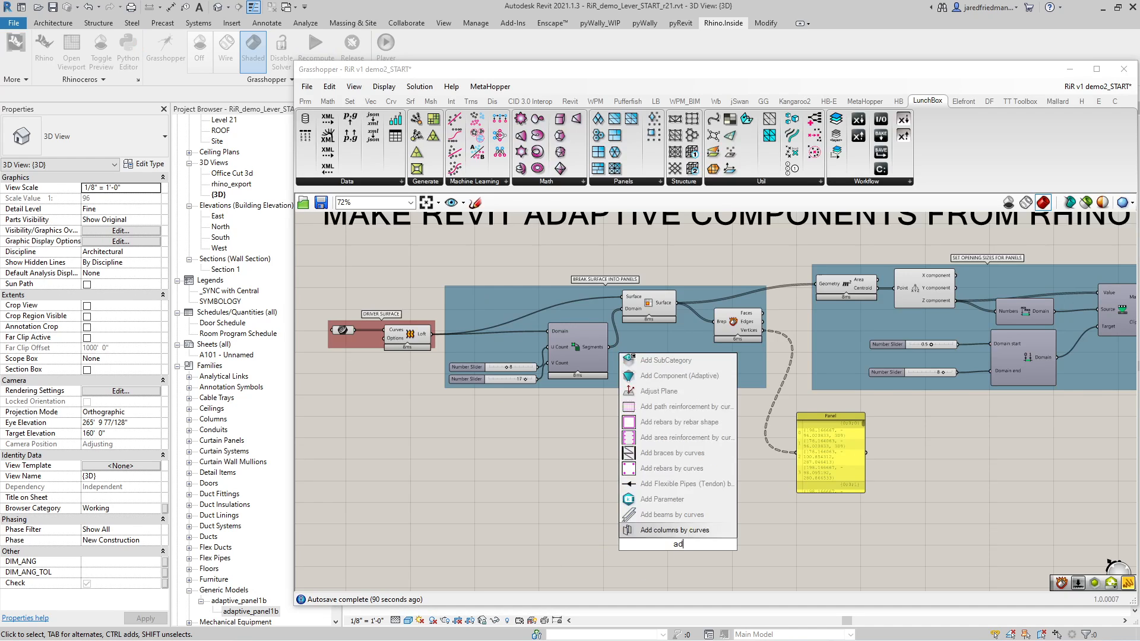
type("aptive com")
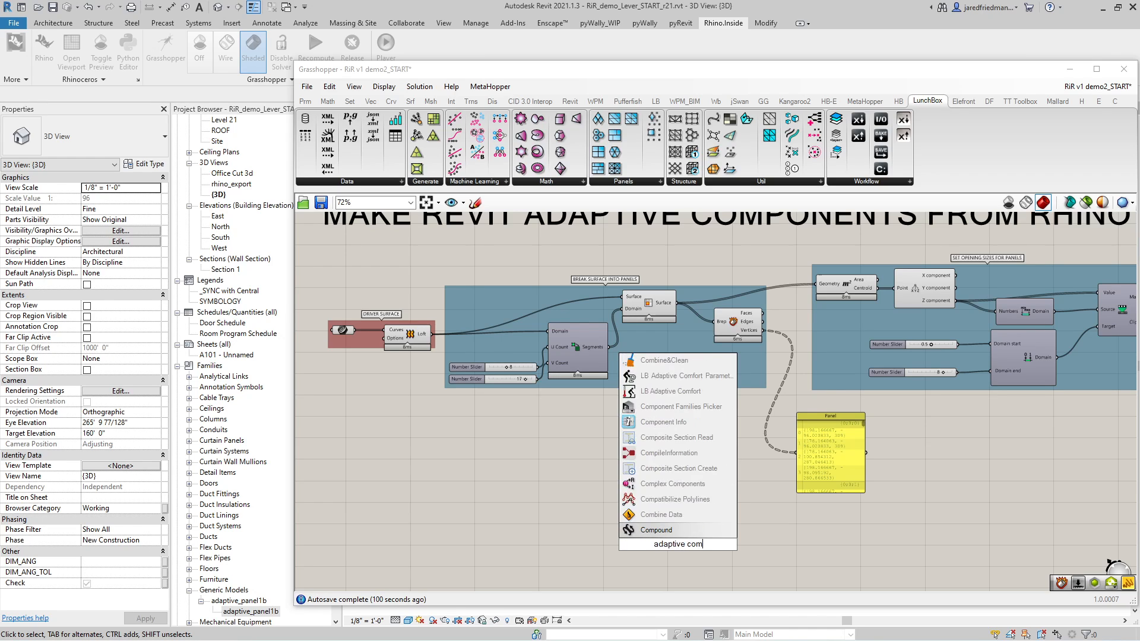
type("ponent")
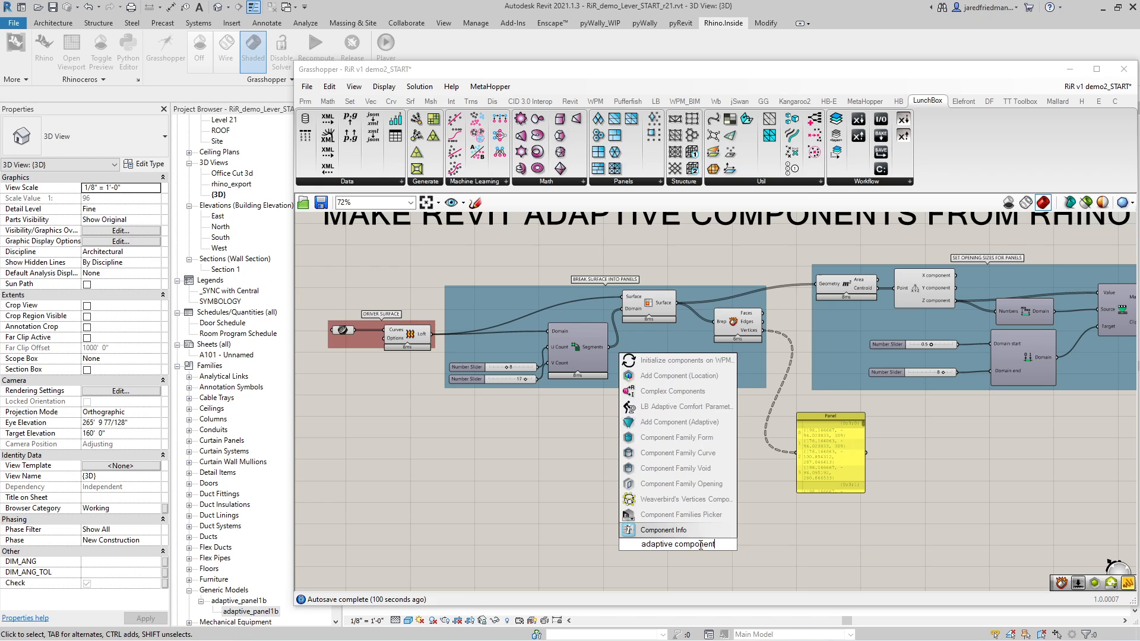
left_click(655, 422)
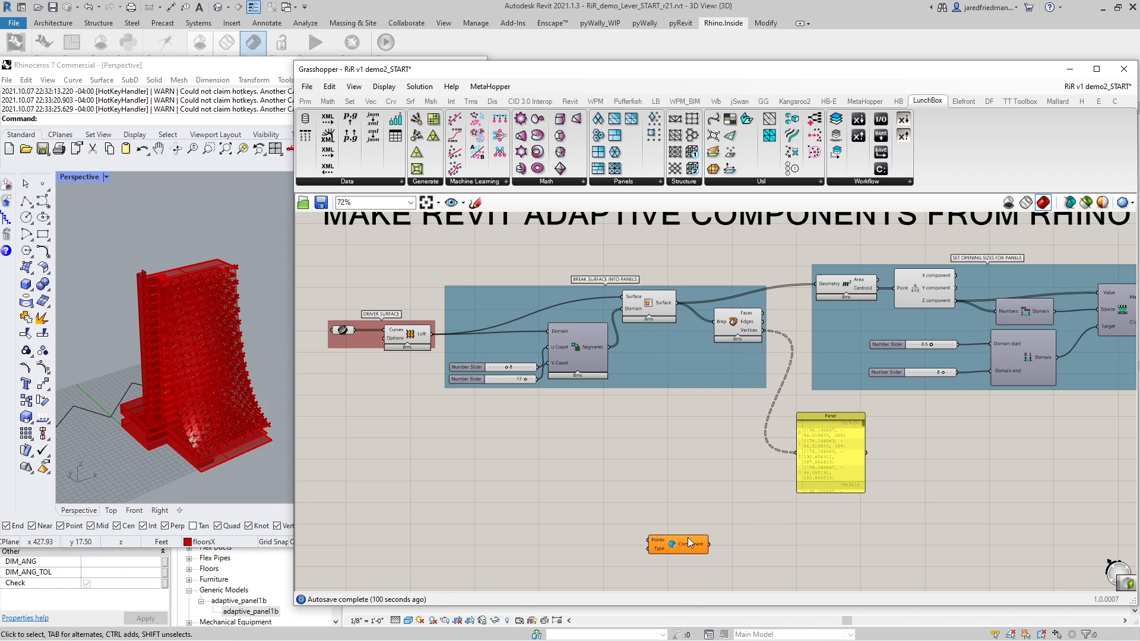
left_click_drag(671, 546, 817, 532)
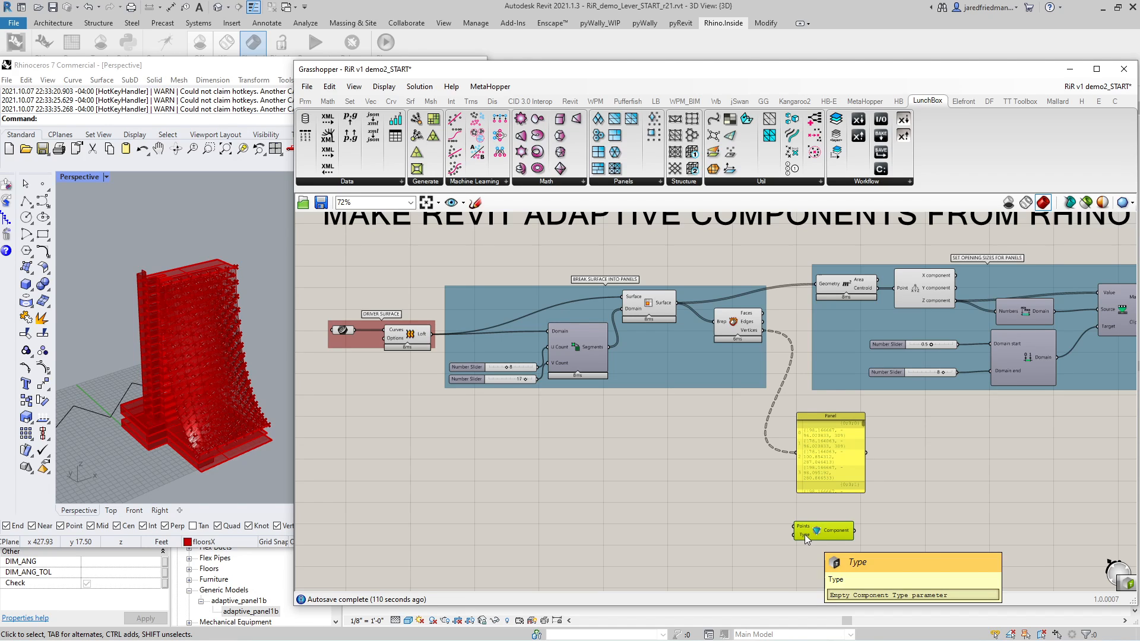
- Search for "query type" and add a Query Types component to the canvas near the adaptive component
left_click(691, 489)
double_click(691, 490)
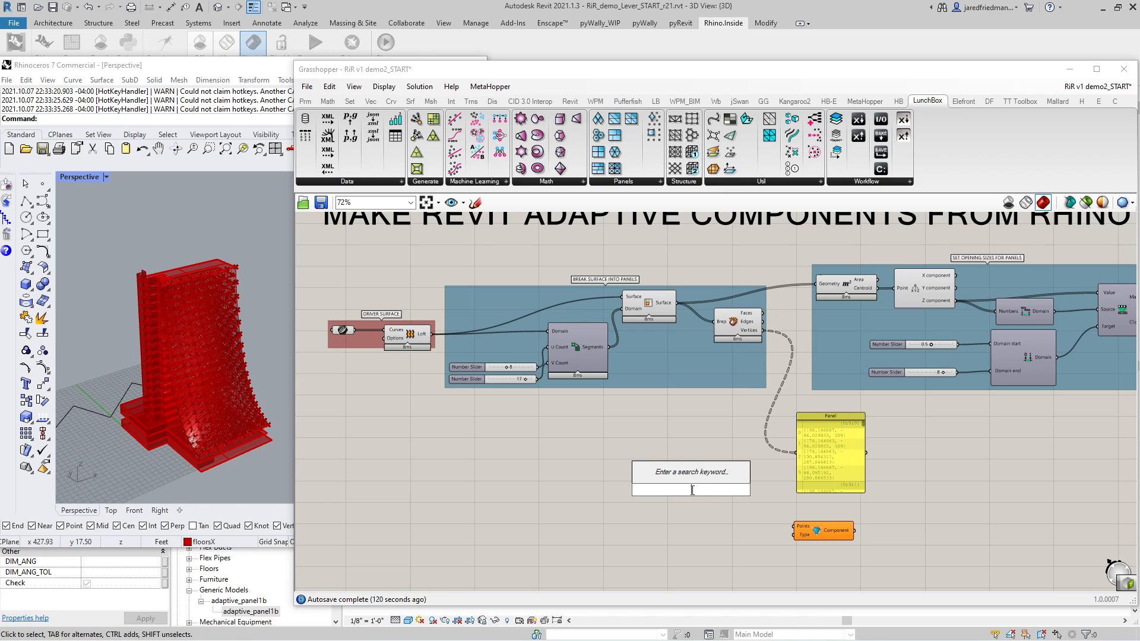
type("query type")
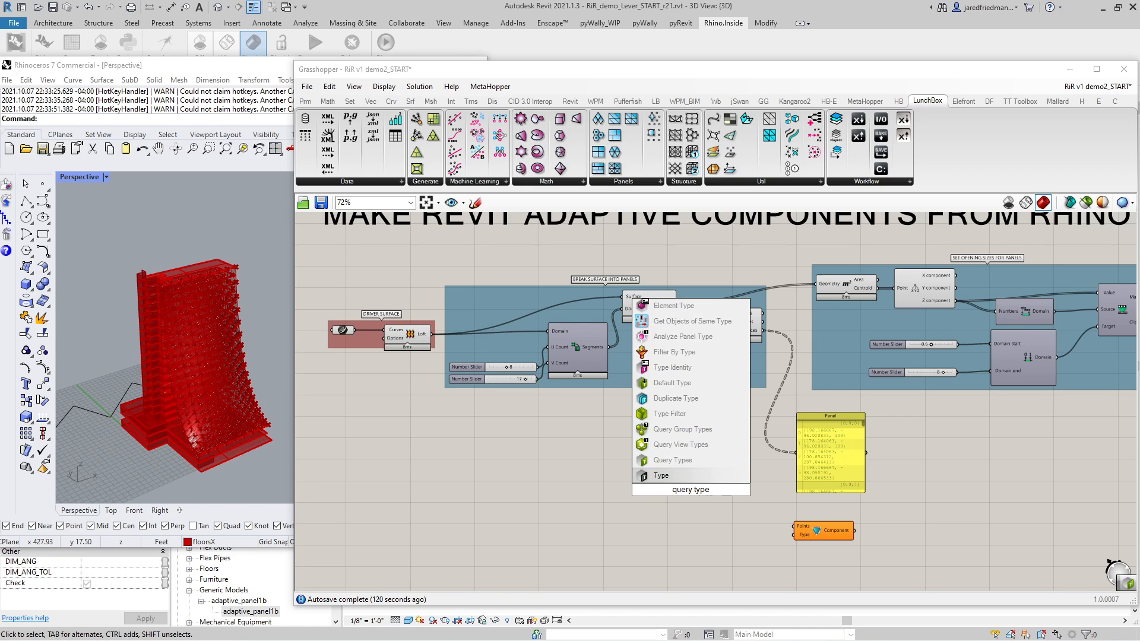
left_click(700, 462)
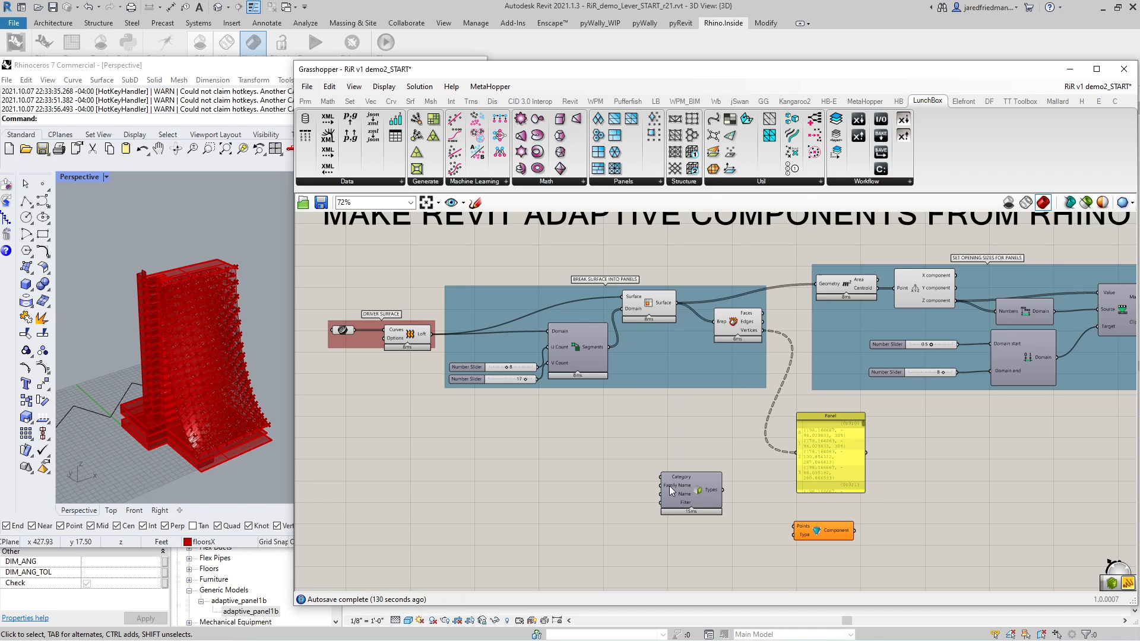
- Add a Panel containing "adaptive_panel1b", wire it into Query Types' Name input, and move it closer to that component
double_click(555, 493)
type("\"a")
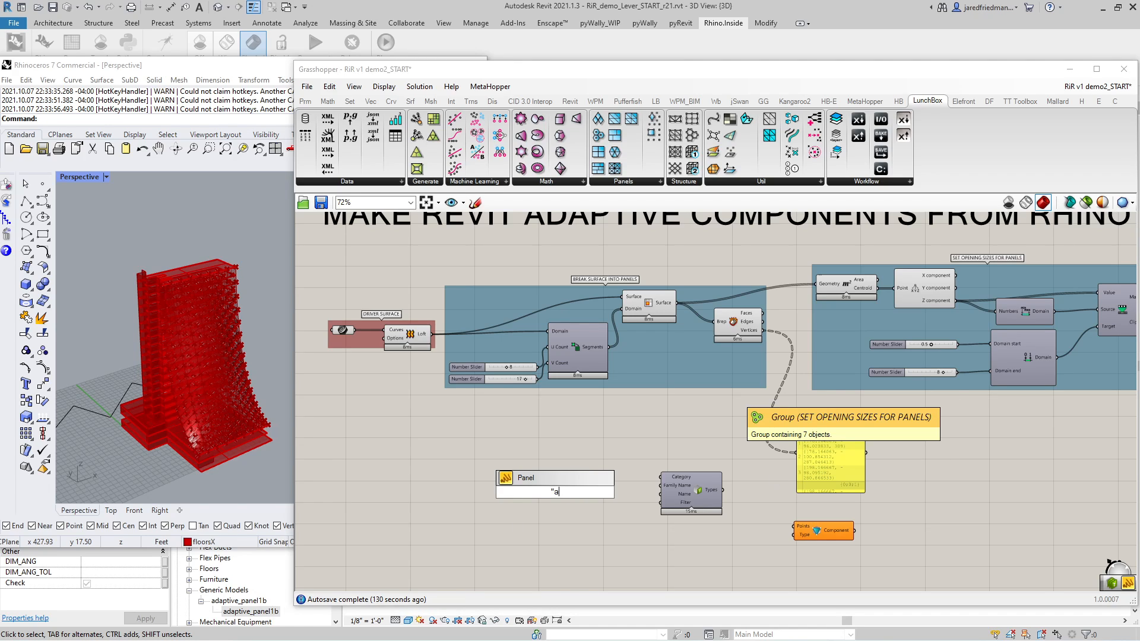
type("daptive_panel1b\"")
key("Return")
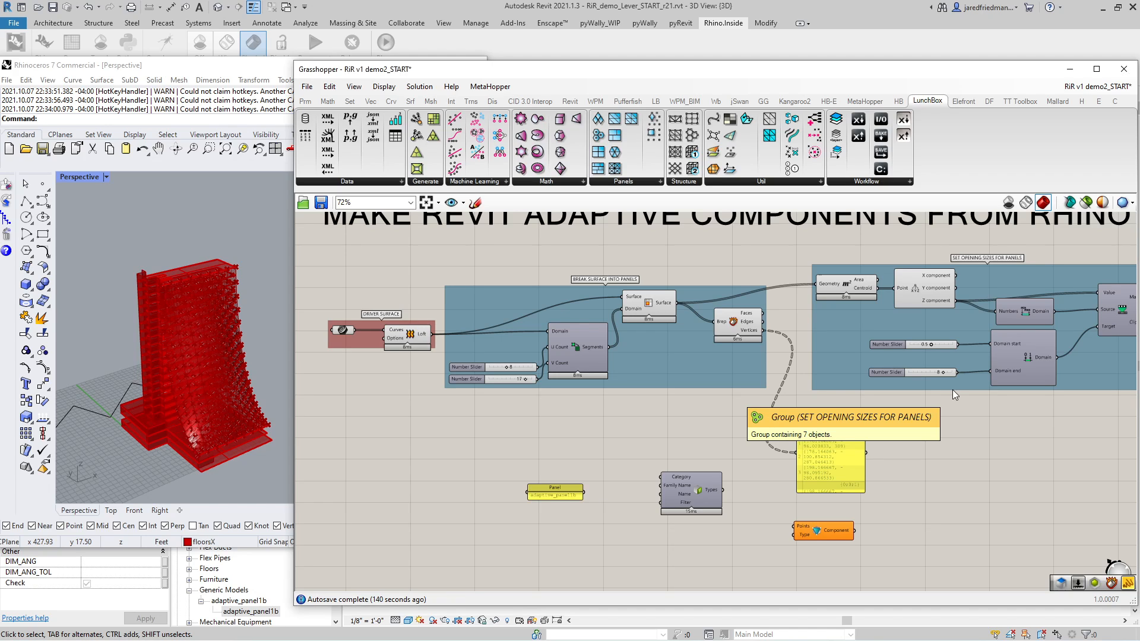
scroll(711, 528, "up", 3)
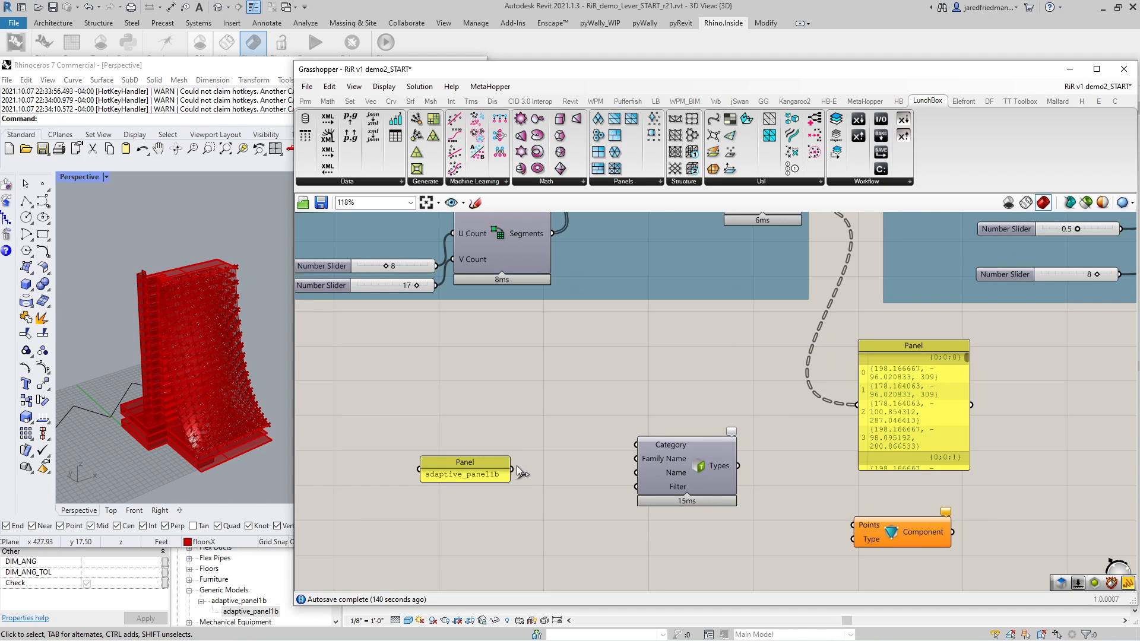
left_click_drag(511, 469, 638, 479)
left_click_drag(468, 464, 527, 470)
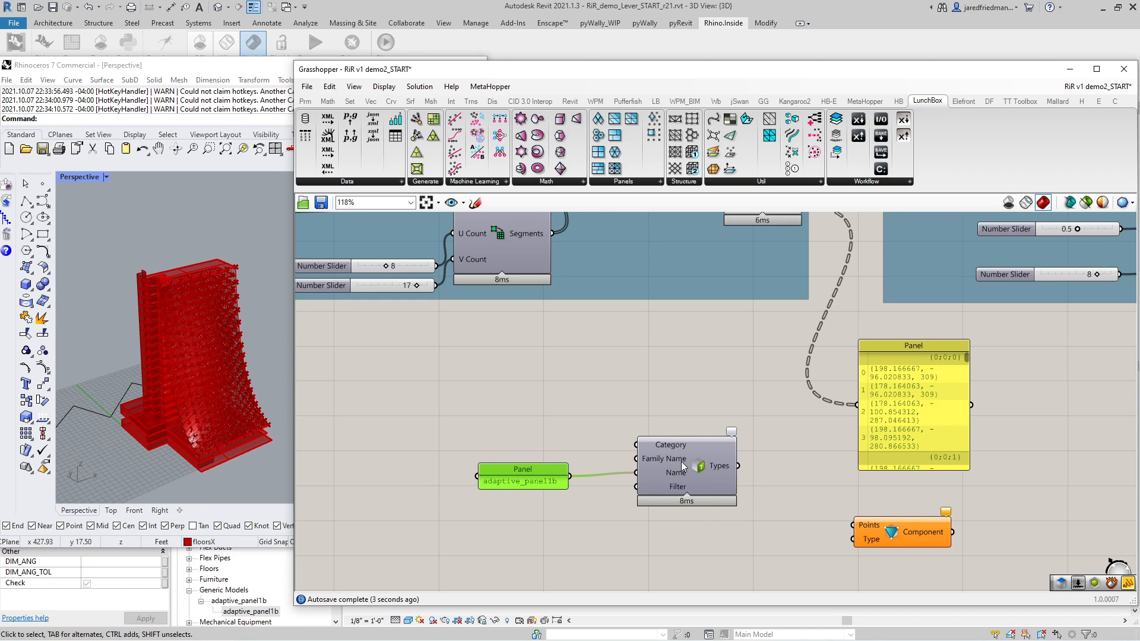
left_click(775, 493)
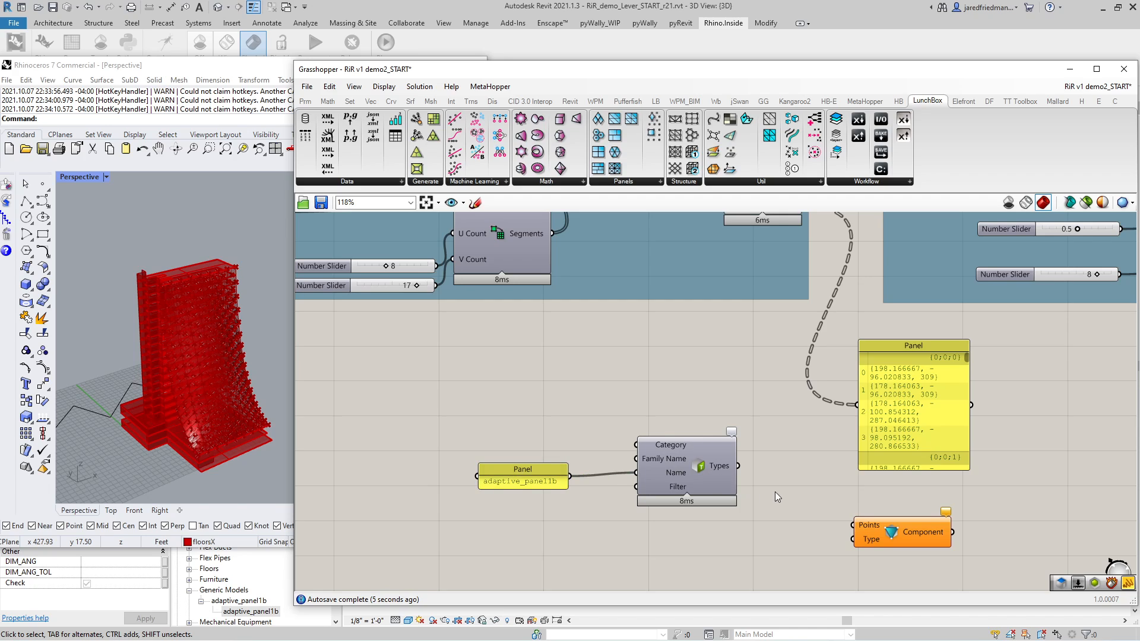
- Add a value picker fed by Query Types' Types output, choose adaptive_panel1b in it, and align it with Query Types
left_click(304, 101)
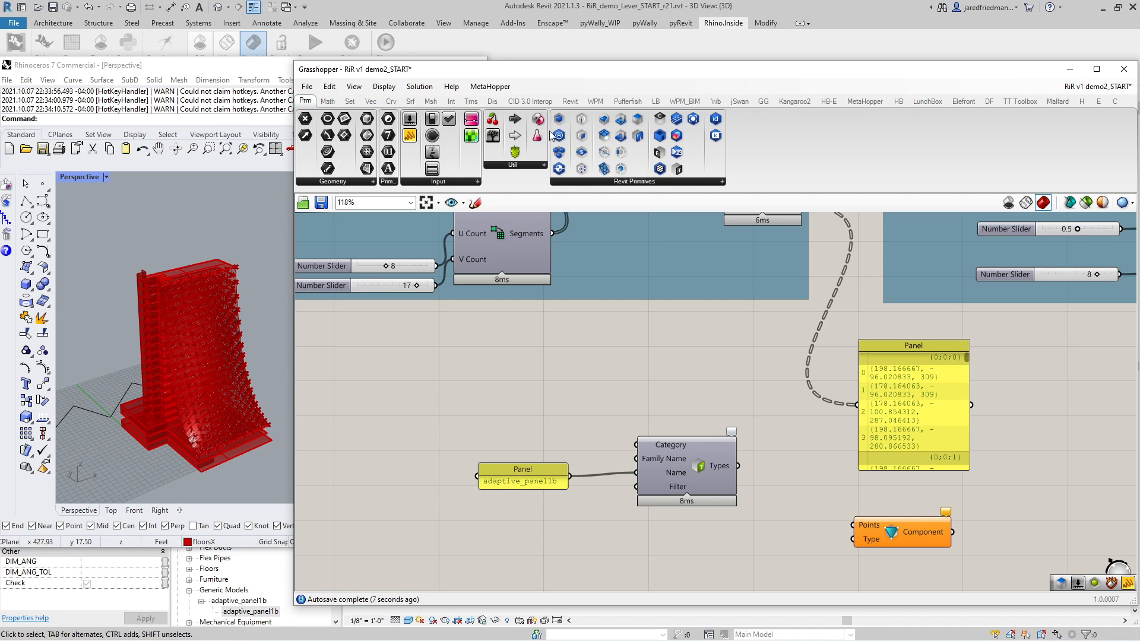
left_click_drag(450, 122, 798, 501)
left_click_drag(707, 457, 725, 496)
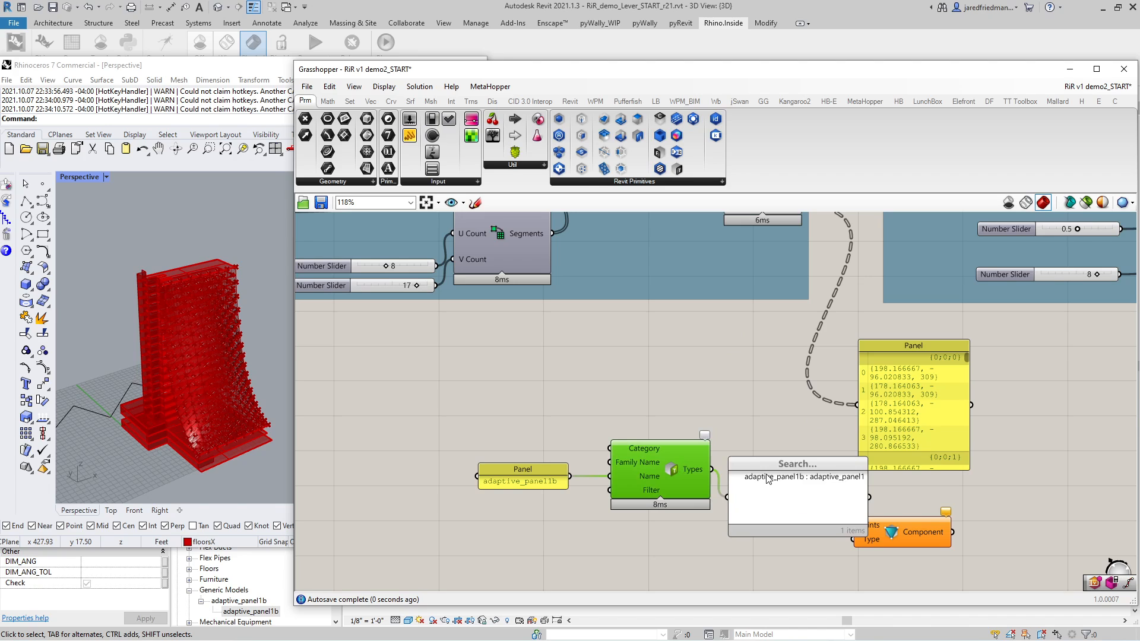
left_click(769, 477)
left_click_drag(822, 468, 813, 439)
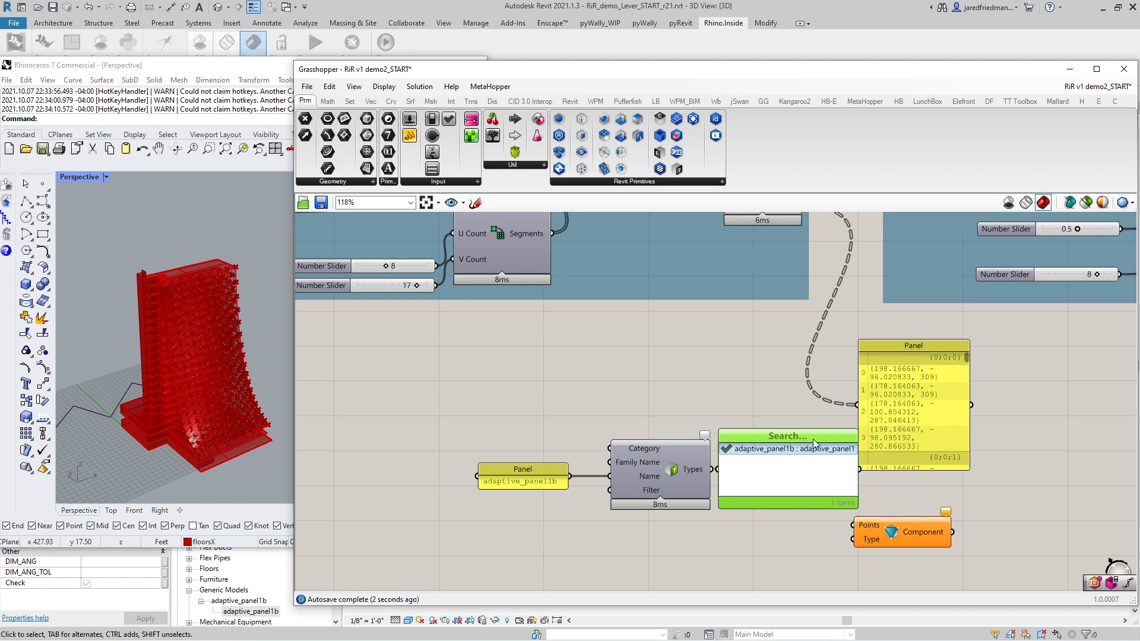
- Rearrange the components and wire the picked type and Deconstruct Brep's Vertices into the adaptive component's Type and Points inputs
scroll(639, 420, "down", 3)
middle_click(639, 415)
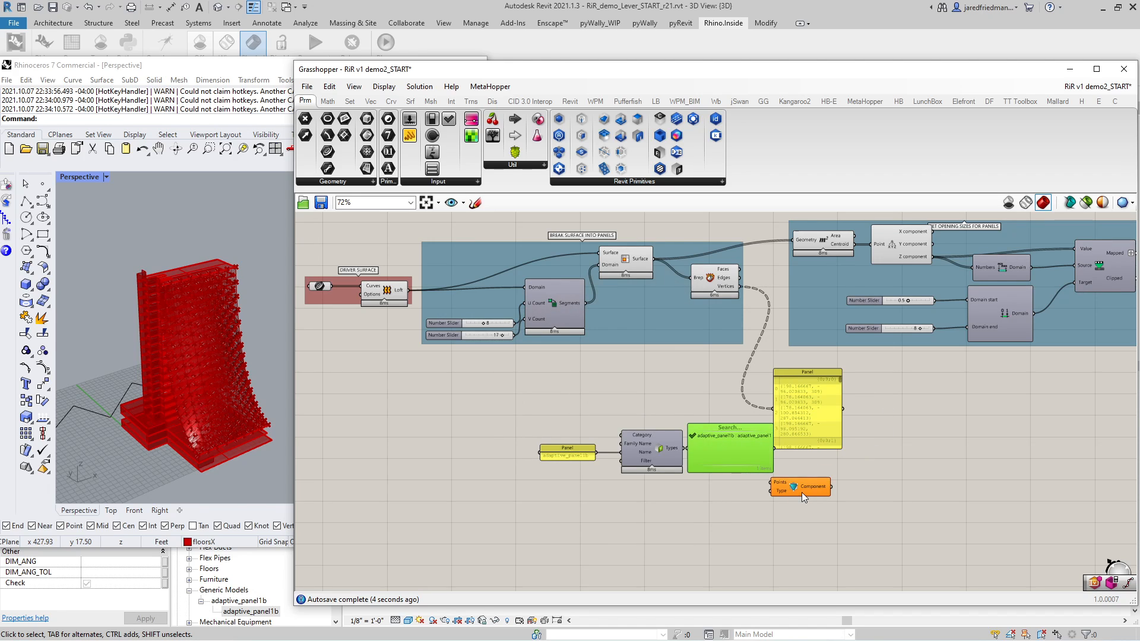
left_click_drag(801, 492, 866, 464)
left_click_drag(824, 425, 869, 365)
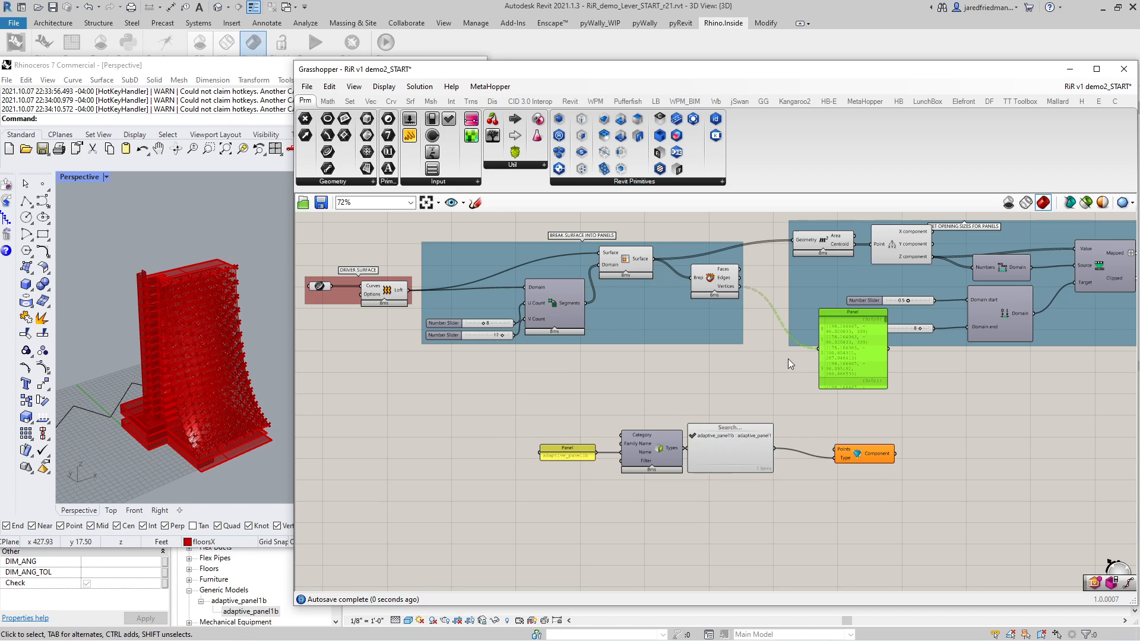
left_click_drag(739, 287, 834, 448)
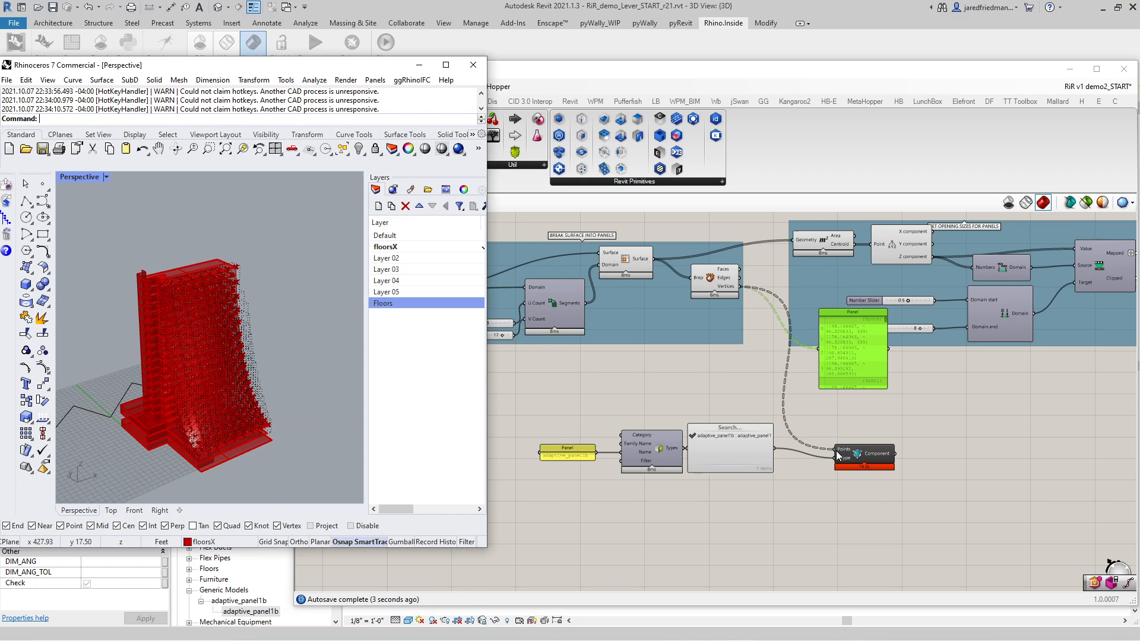
- Switch to Revit and select one of the adaptive panels on the curved facade to examine its properties
left_click(704, 3)
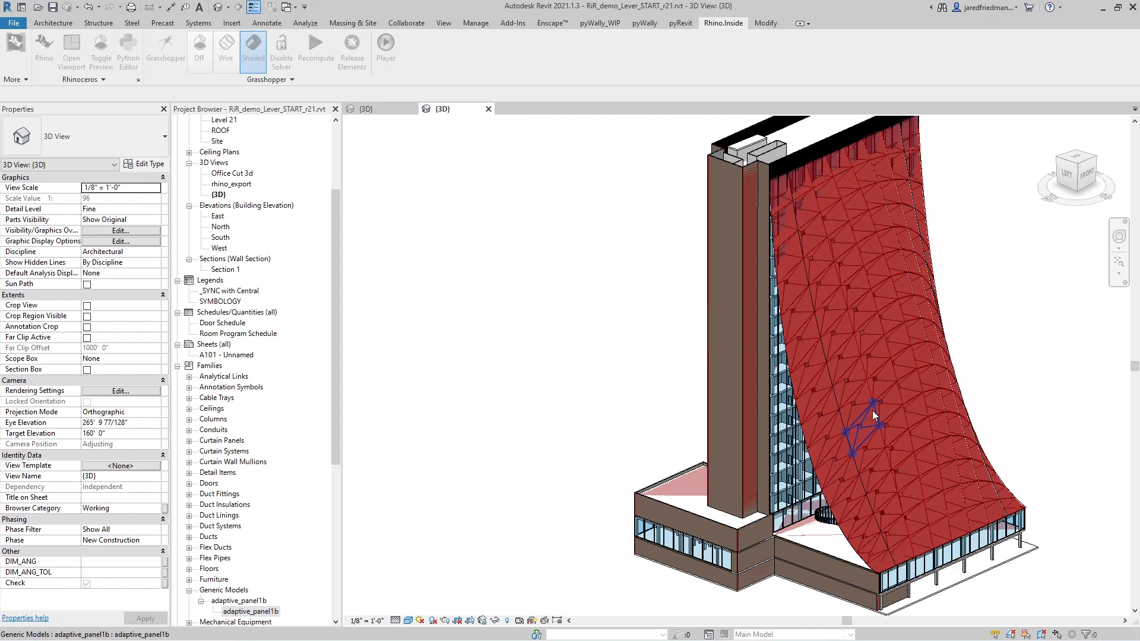
middle_click_drag(873, 412, 914, 397, "shift")
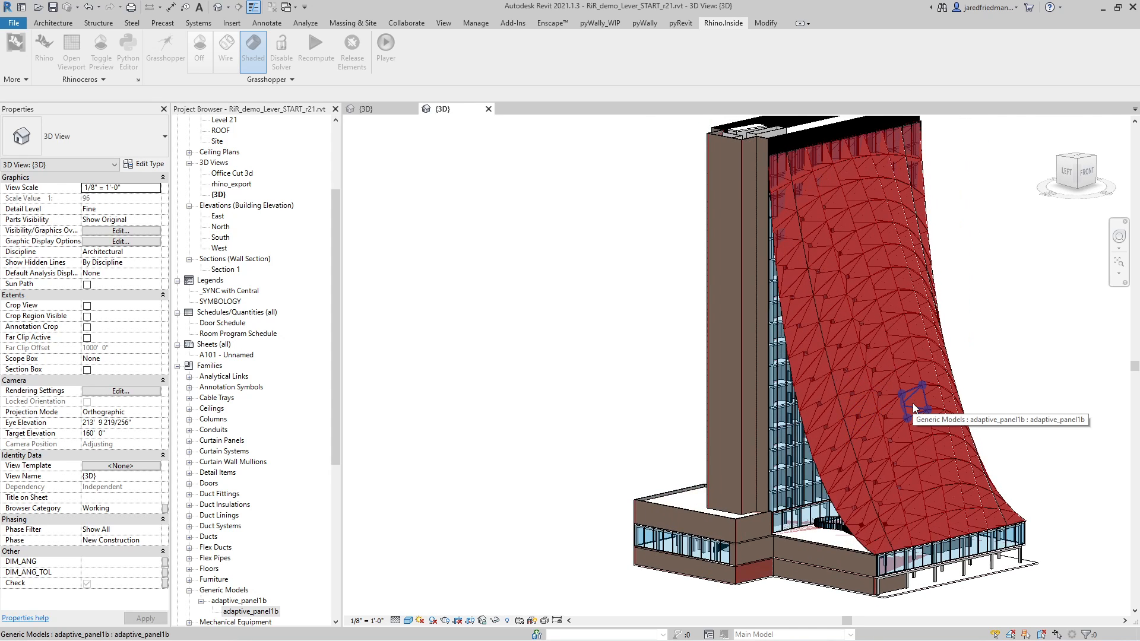
left_click(913, 404)
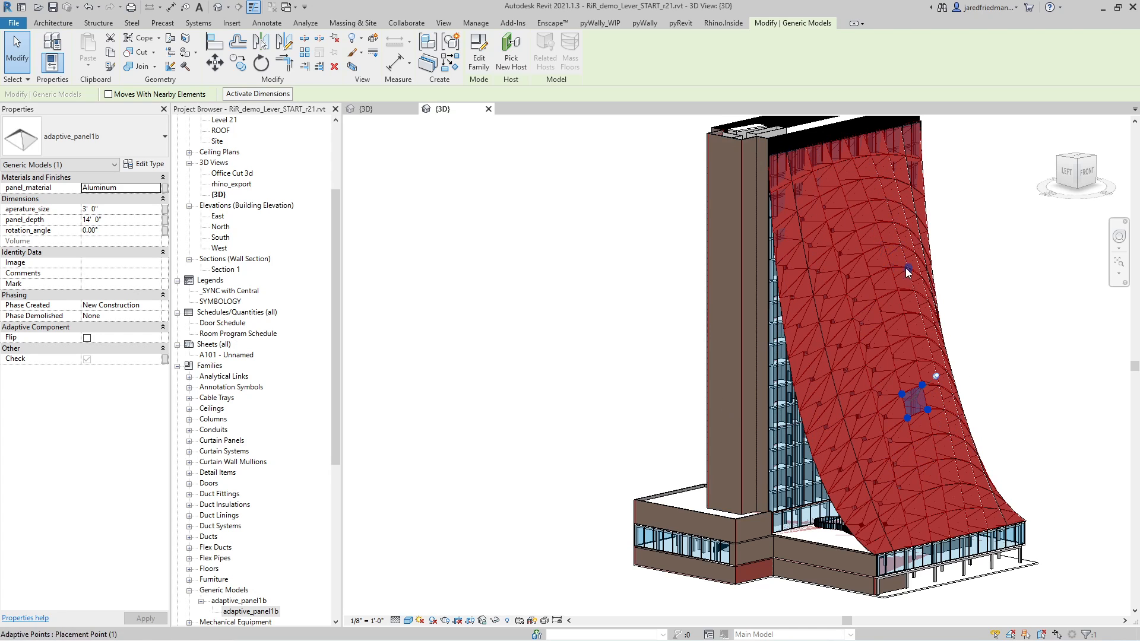
- Switch to the Grasshopper definition and move the vertex-list Panel beyond the group that sets the opening sizes
middle_click_drag(854, 424, 837, 395, "shift")
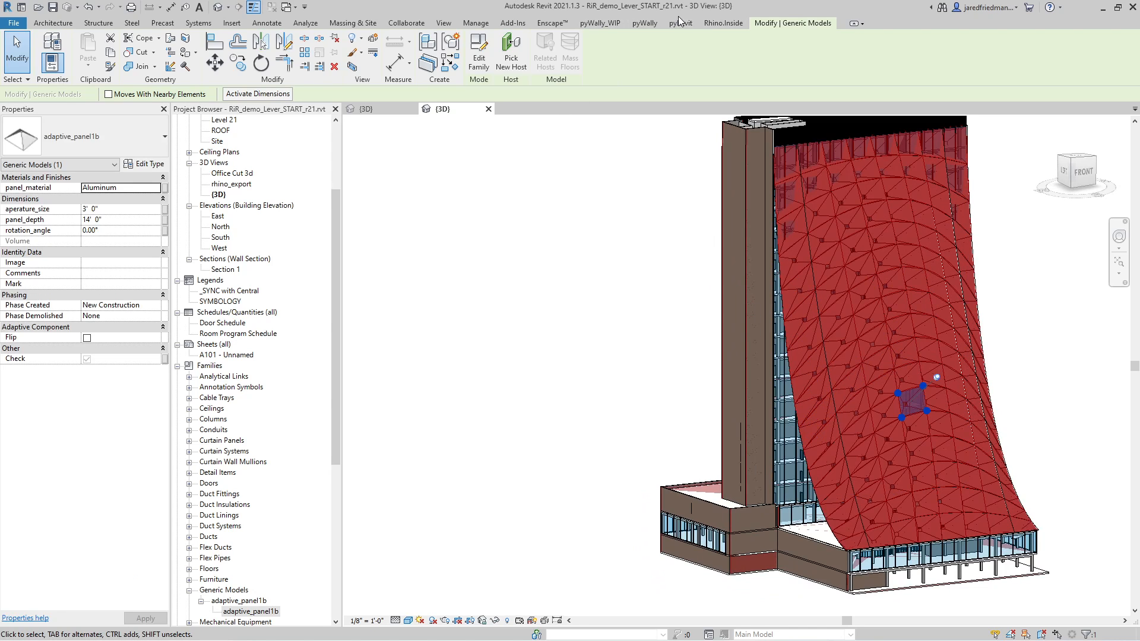
left_click(705, 23)
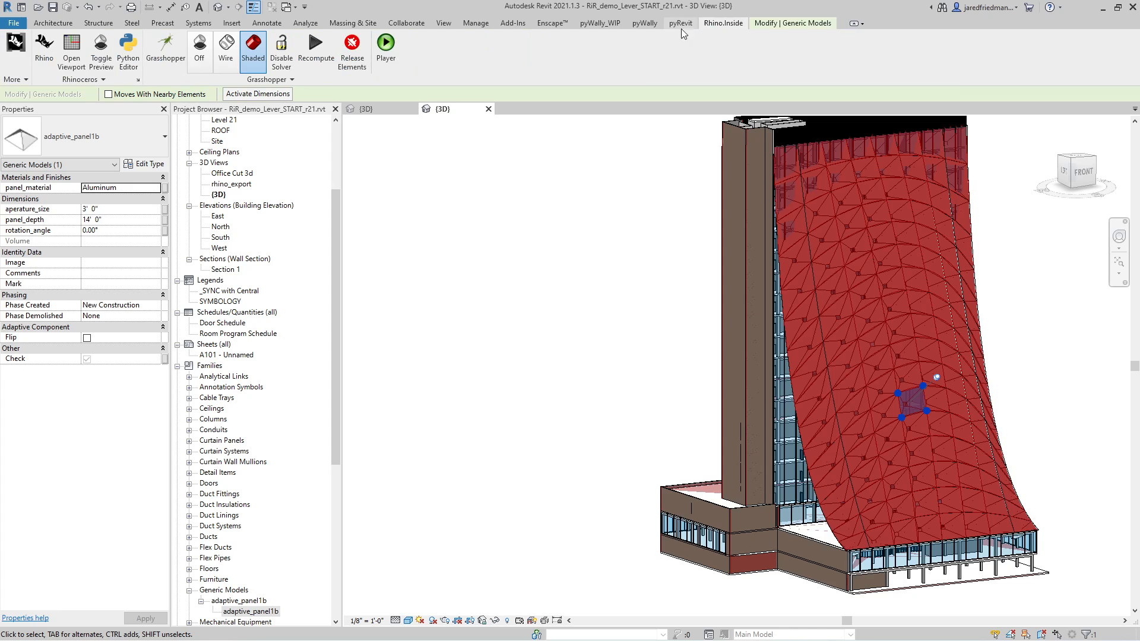
left_click(168, 58)
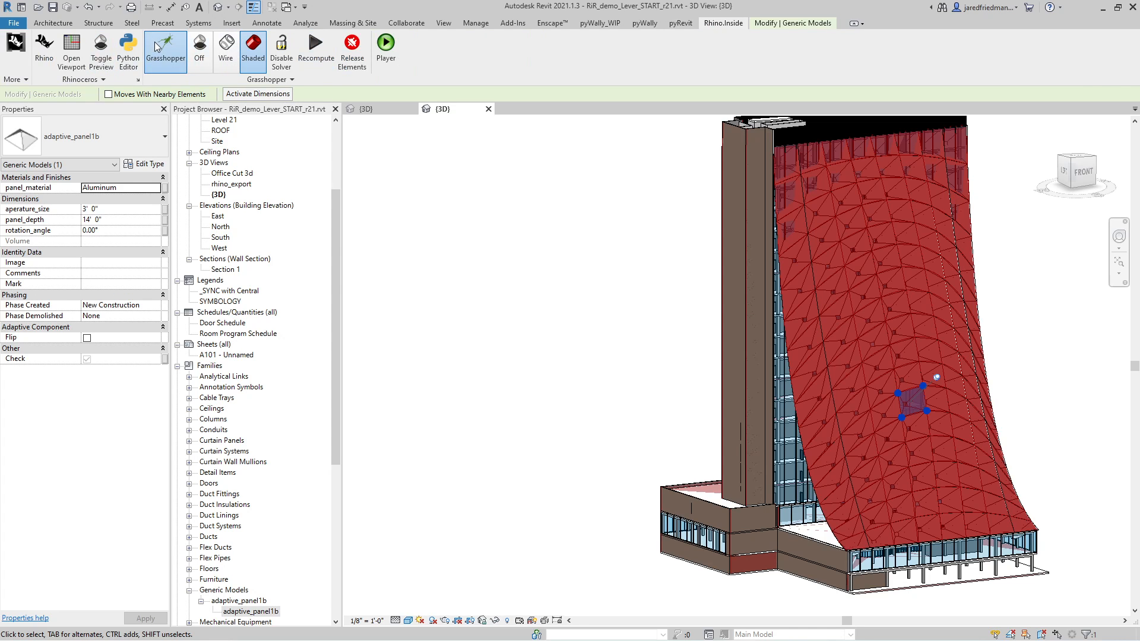
scroll(614, 436, "down", 3)
scroll(896, 362, "up", 3)
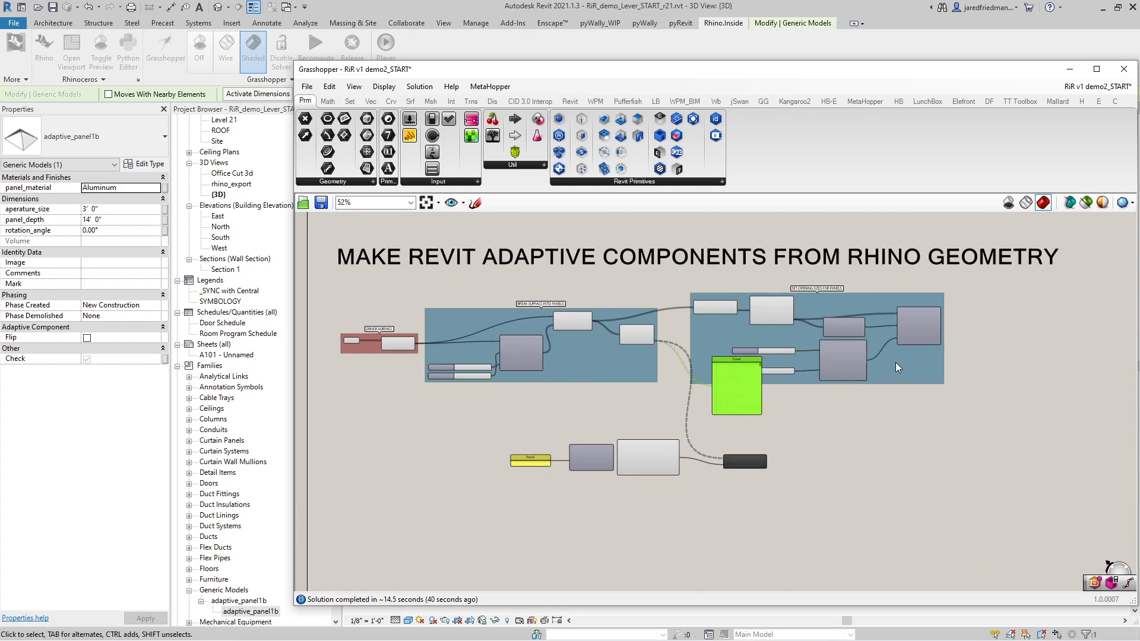
left_click_drag(685, 429, 1106, 337)
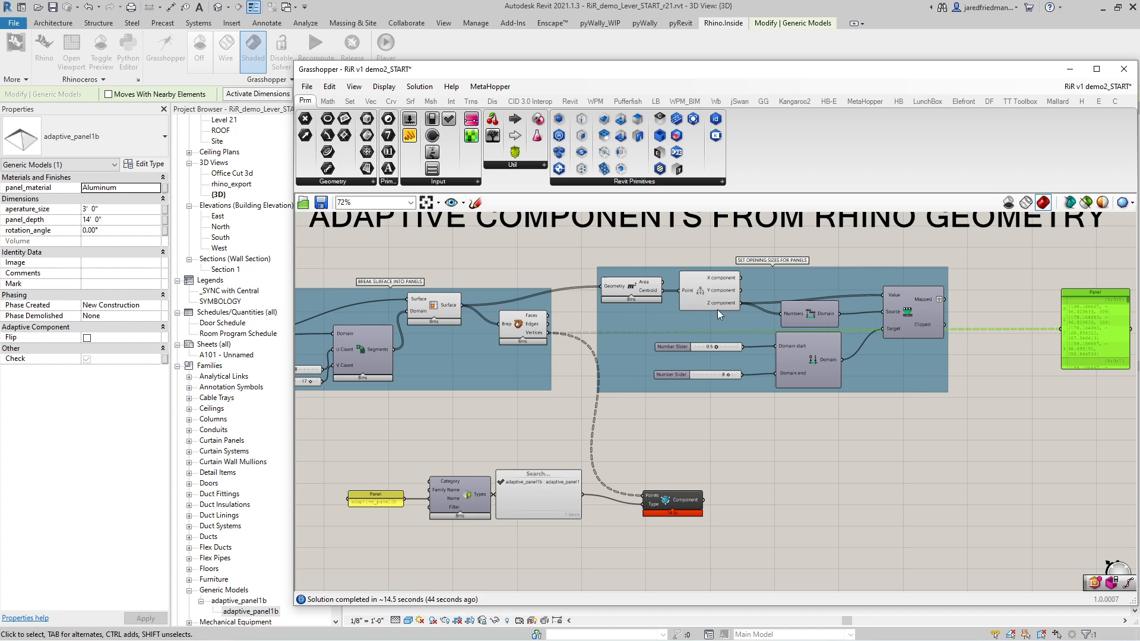
- Select the Area component, narrow the Grasshopper window, and show Rhino beside it to examine the panel centroids on the curved facade
scroll(706, 309, "up", 2)
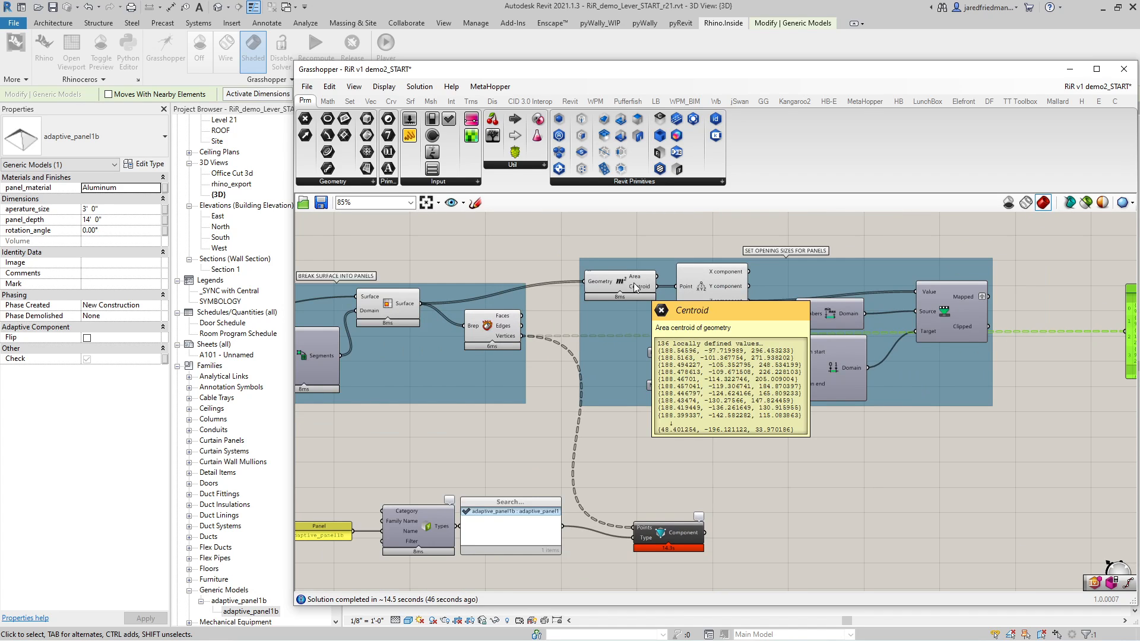
left_click(635, 286)
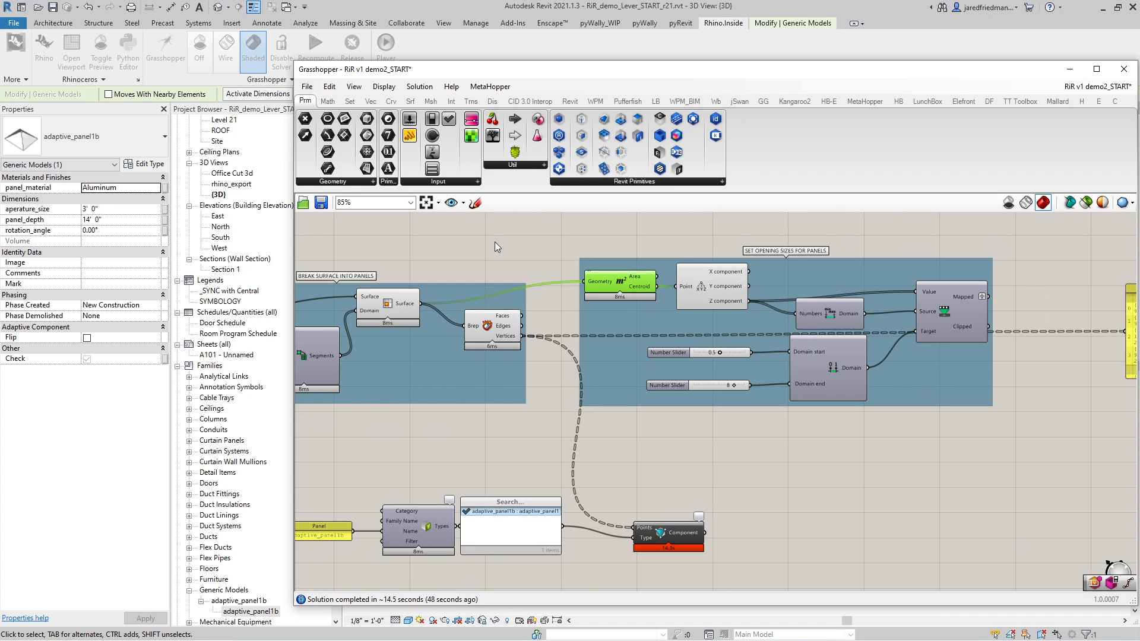
left_click_drag(294, 235, 544, 237)
left_click_drag(740, 70, 654, 67)
left_click(44, 50)
left_click(44, 50)
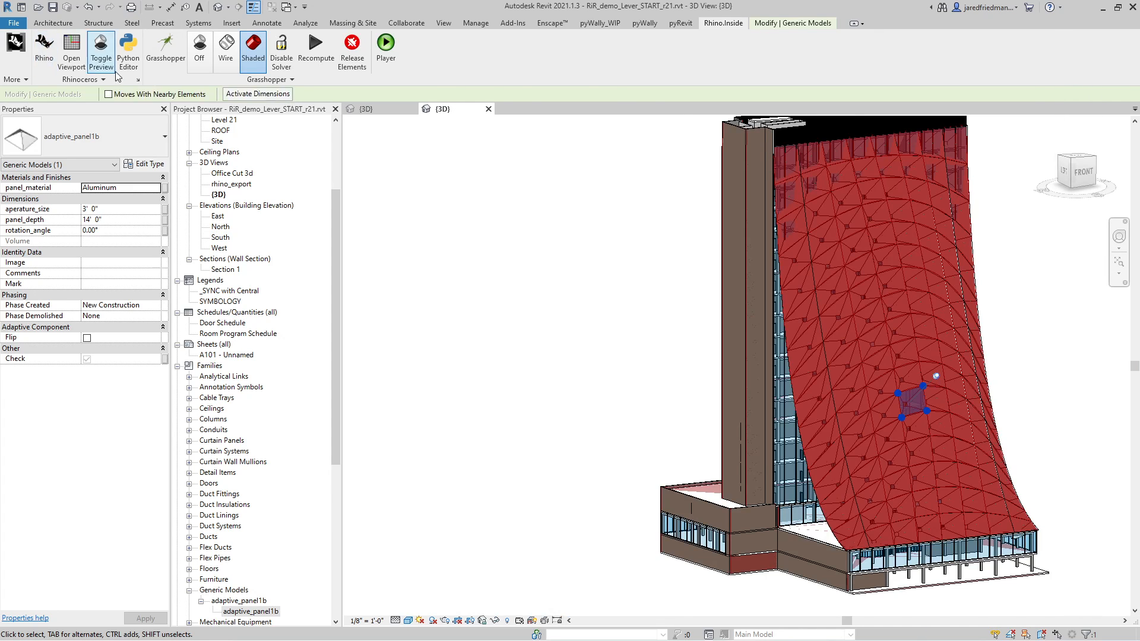
scroll(212, 333, "up", 2)
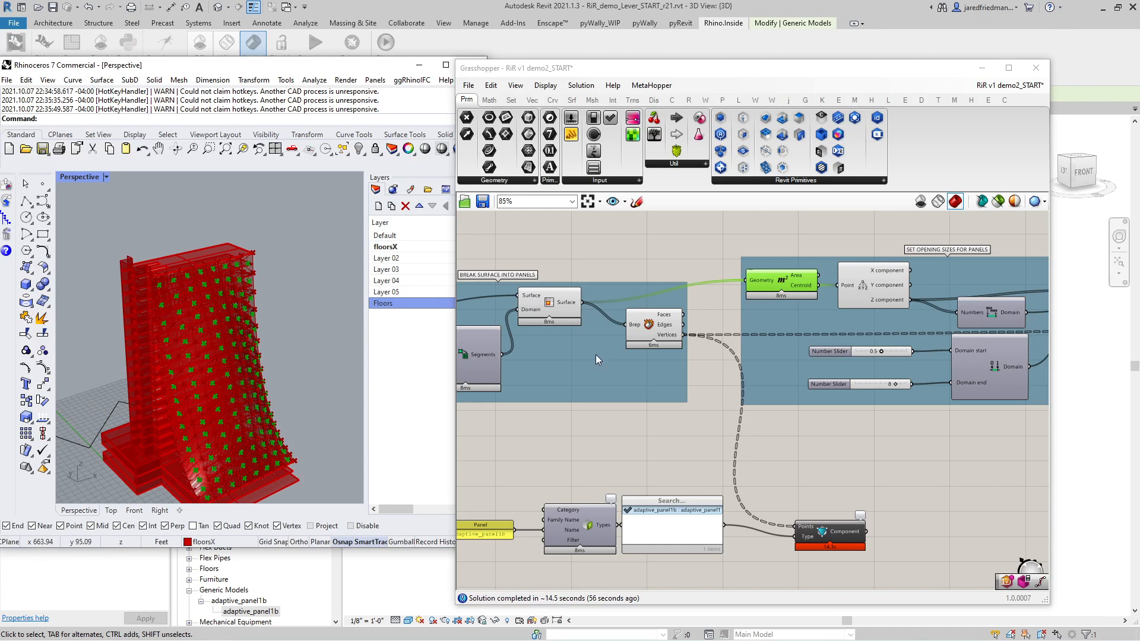
scroll(170, 303, "up", 3)
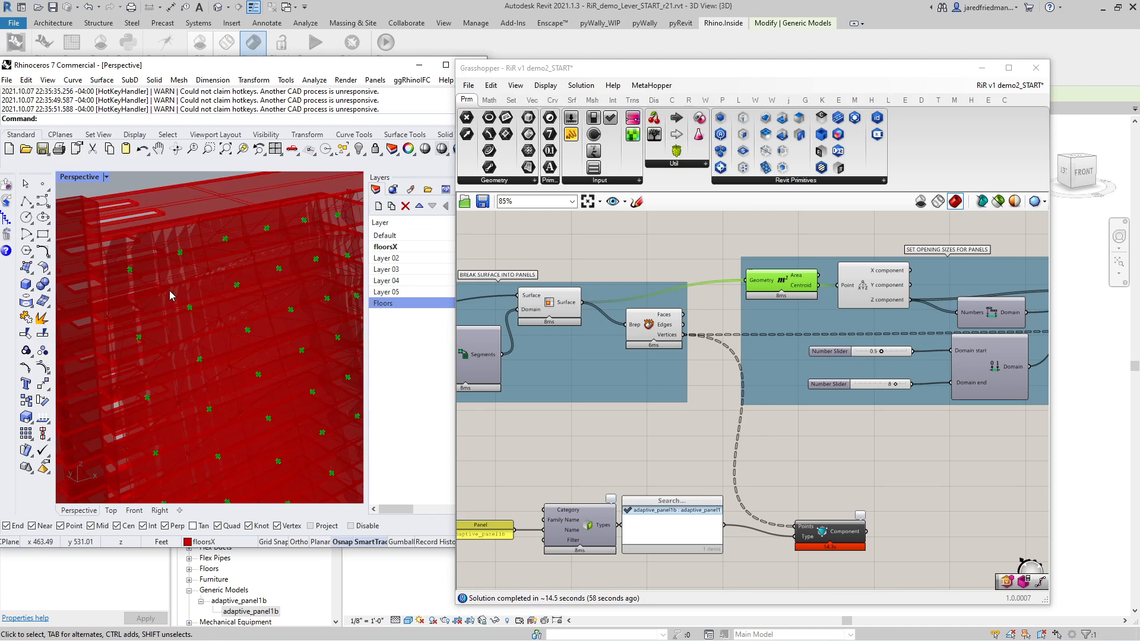
- Select the point deconstruction and Bounds components in turn to examine how the centroids' Z values define the source domain
left_click(867, 295)
scroll(868, 295, "down", 4)
scroll(986, 306, "up", 3)
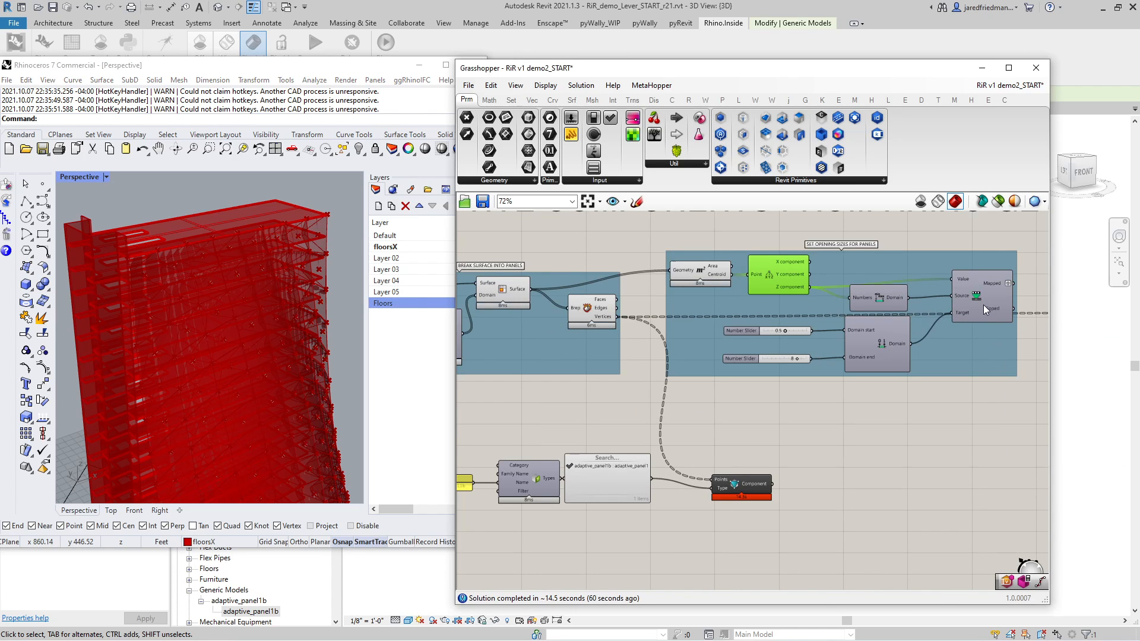
mouse_move(888, 302)
left_mouse_down()
mouse_move(889, 291)
mouse_move(884, 301)
left_mouse_up()
scroll(811, 315, "down", 2)
scroll(899, 317, "up", 2)
scroll(727, 294, "down", 1)
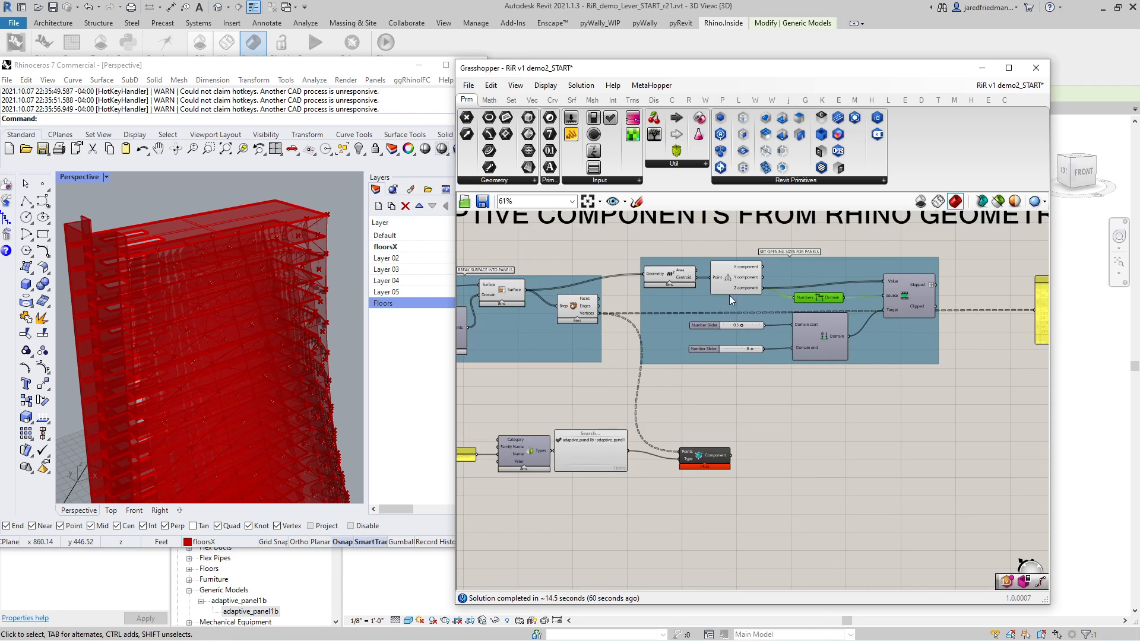
scroll(824, 300, "up", 3)
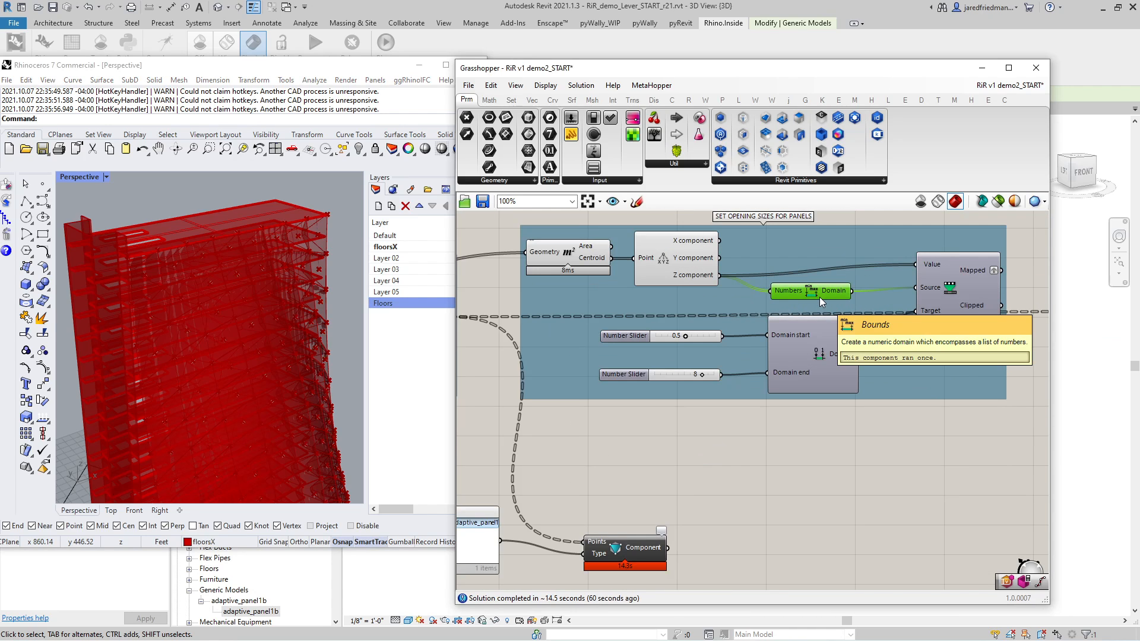
scroll(324, 266, "down", 3)
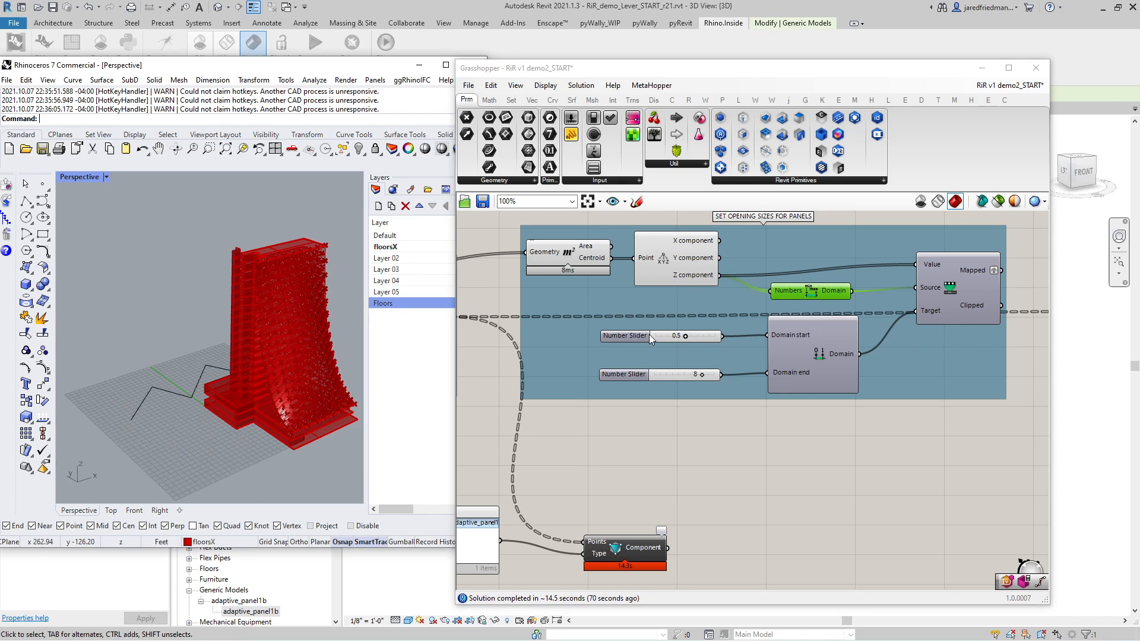
- Nudge the two Number Sliders slightly away from the domain construction component and review the inputs of the remapping component
left_click_drag(640, 335, 635, 334)
left_click_drag(631, 374, 628, 372)
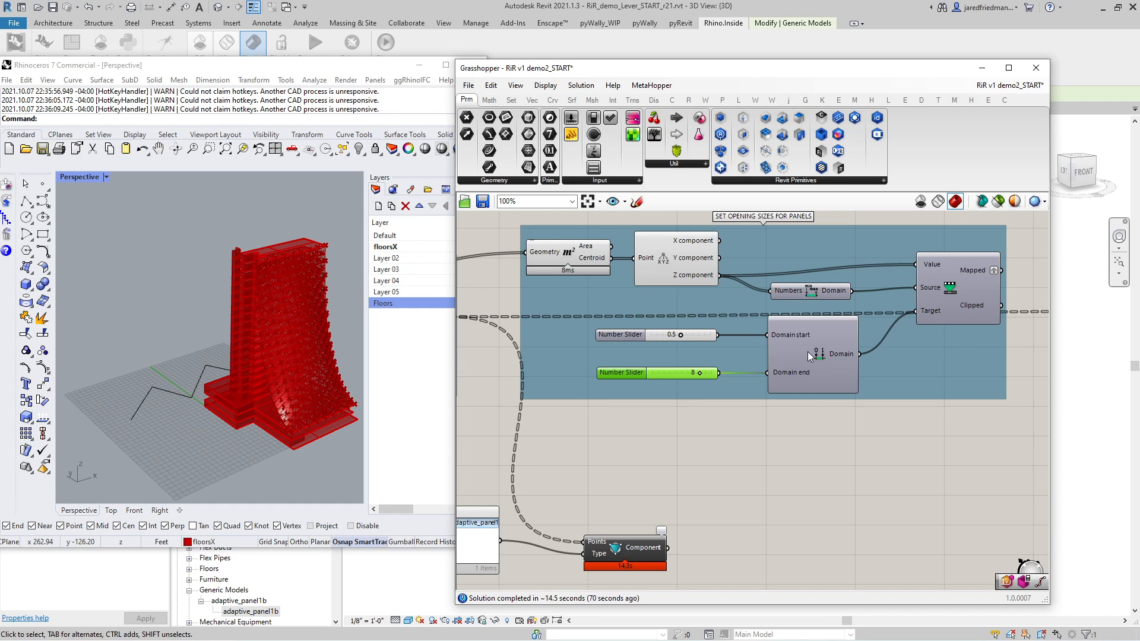
scroll(689, 333, "down", 3)
scroll(884, 308, "up", 4)
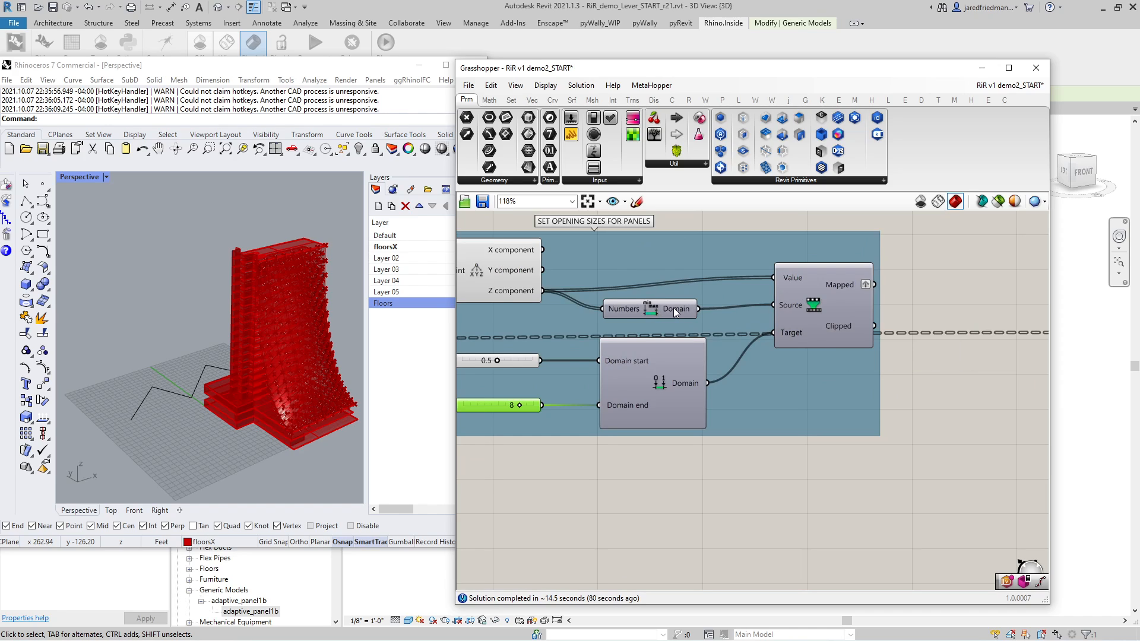
mouse_move(673, 307)
scroll(672, 336, "down", 3)
scroll(971, 337, "up", 3)
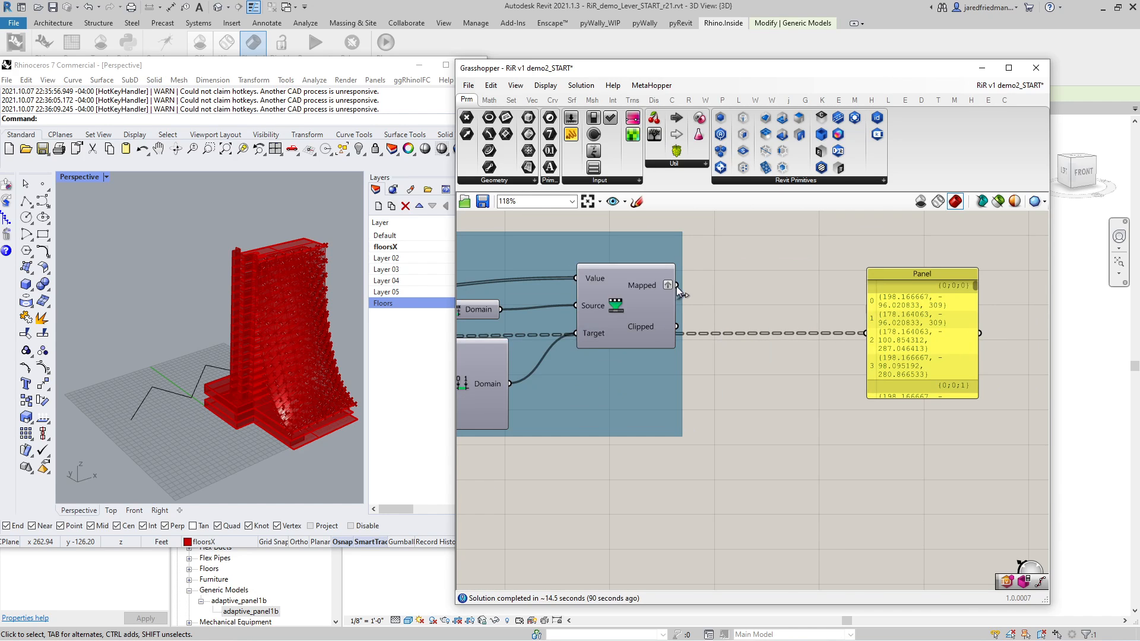
- Wire the remapping component's Mapped output into the outlying Panel in place of the vertices, and make the Panel wider and taller
left_click_drag(677, 286, 864, 333)
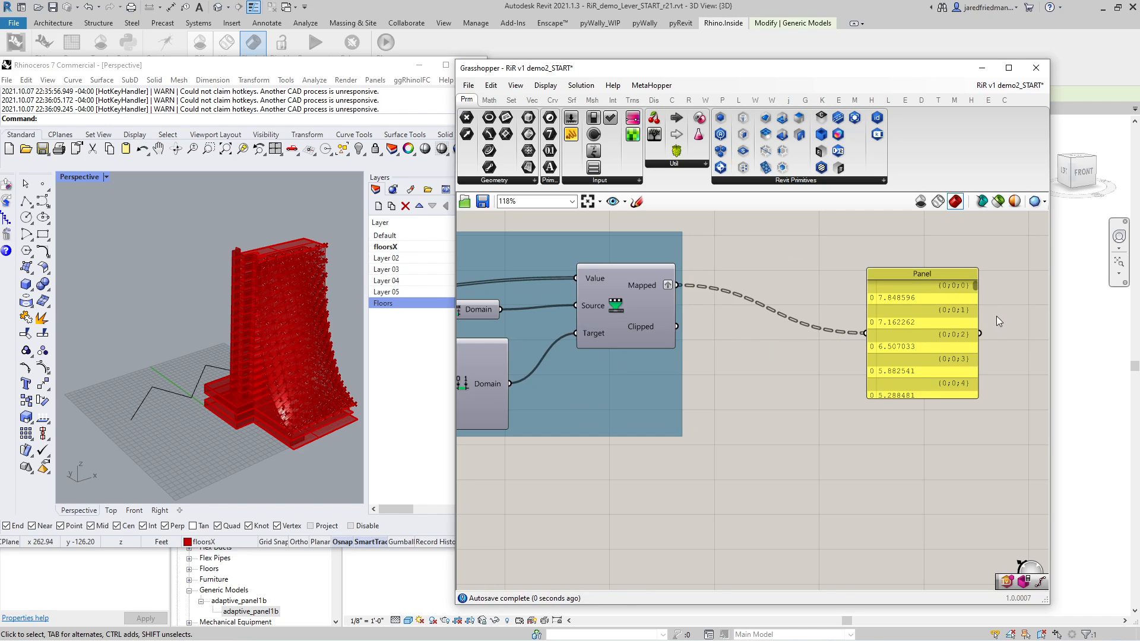
left_click_drag(978, 318, 1057, 318)
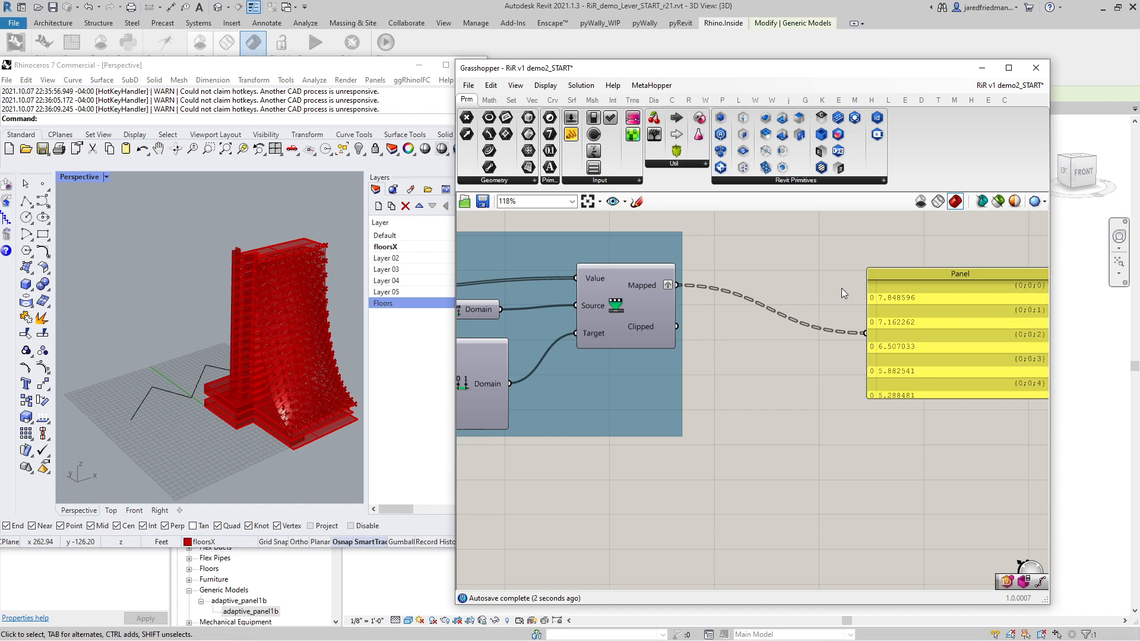
scroll(842, 287, "down", 3)
left_click_drag(881, 354, 872, 402)
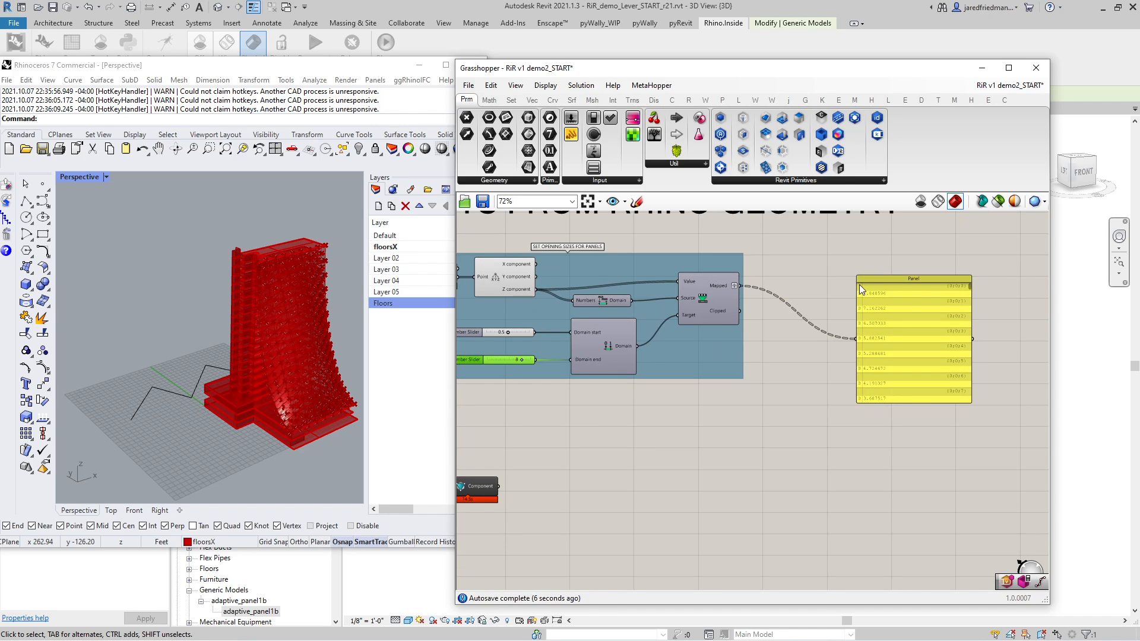
- Add a Panel near the adaptive component, wire the Component output into it, and enlarge it to read the listed elements
scroll(861, 297, "down", 3)
scroll(760, 313, "up", 3)
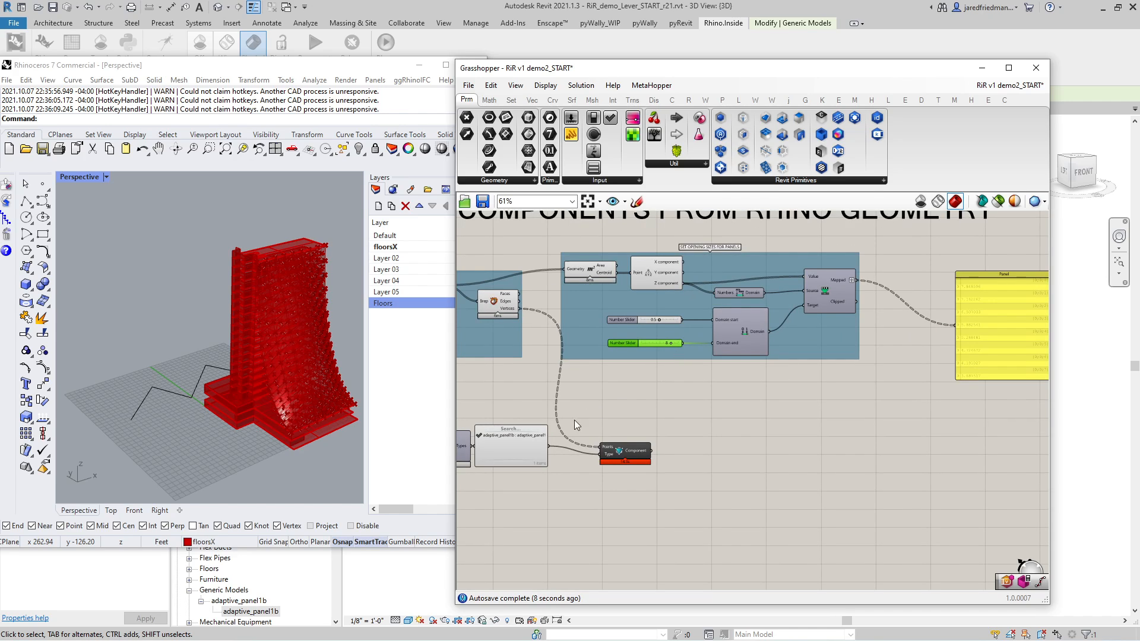
double_click(638, 414)
type("panel")
key("Return")
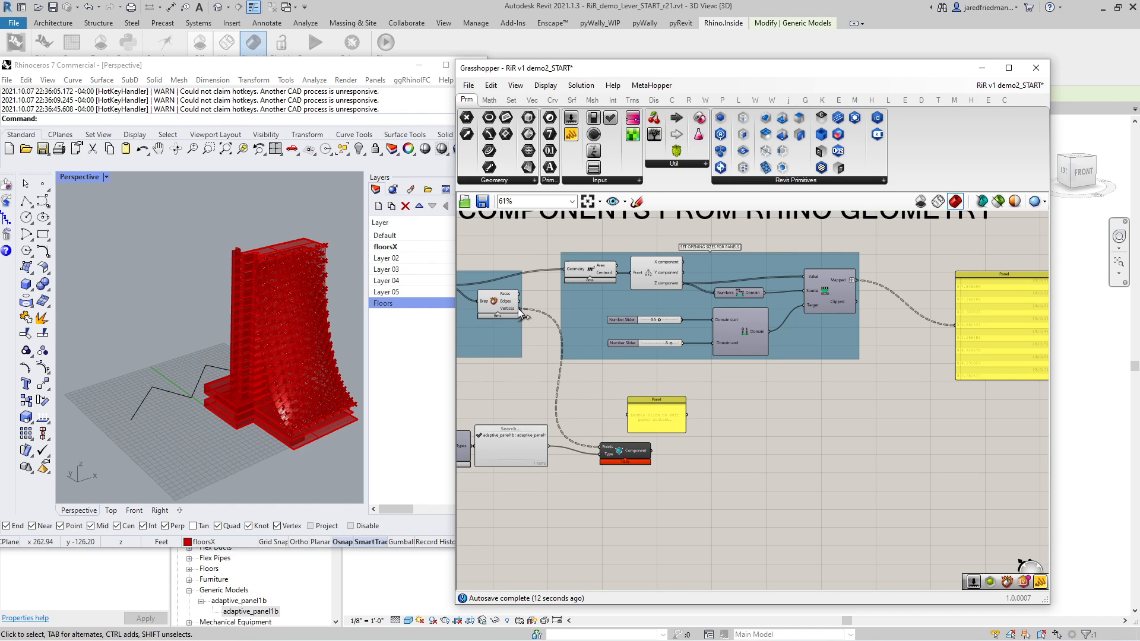
left_click_drag(520, 308, 600, 405)
scroll(657, 450, "up", 3)
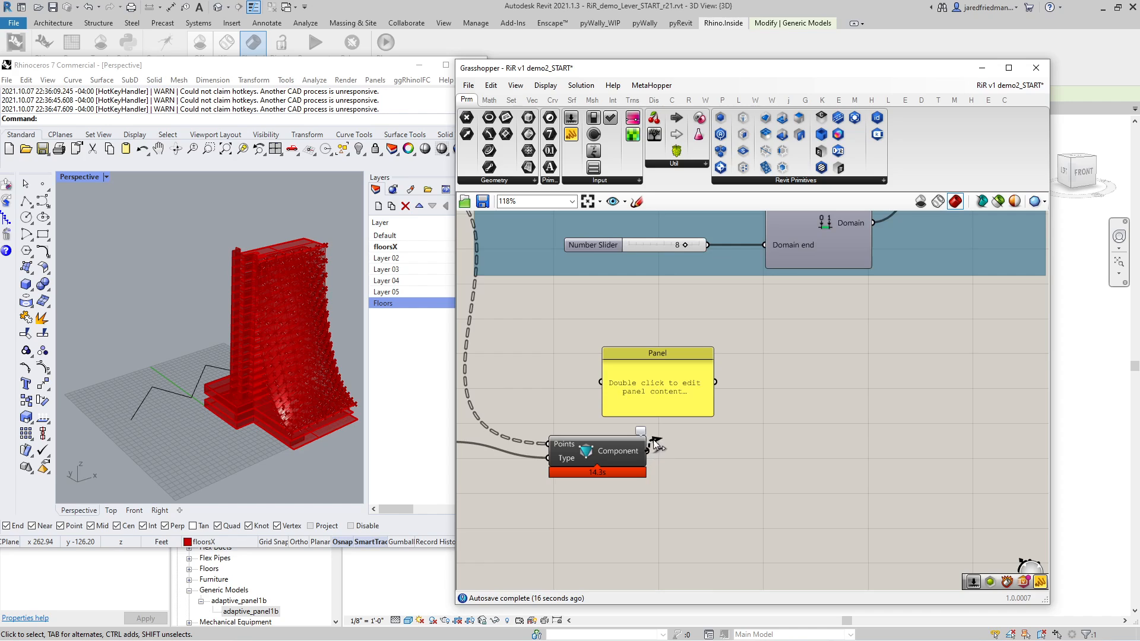
left_click_drag(649, 451, 619, 392)
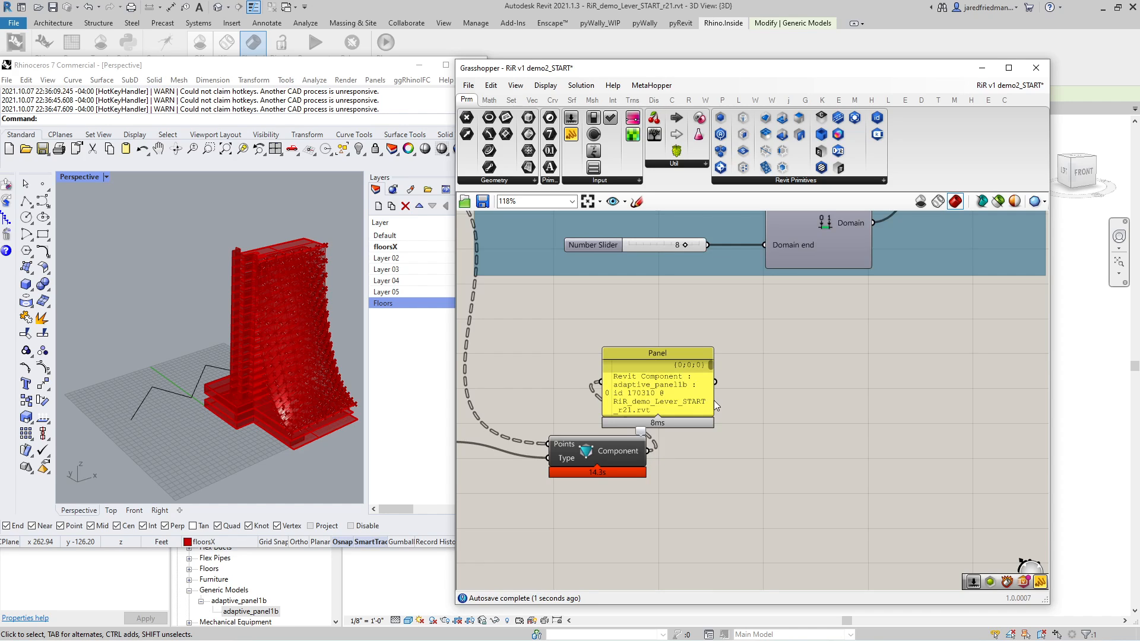
left_click_drag(714, 400, 941, 469)
scroll(794, 321, "down", 3)
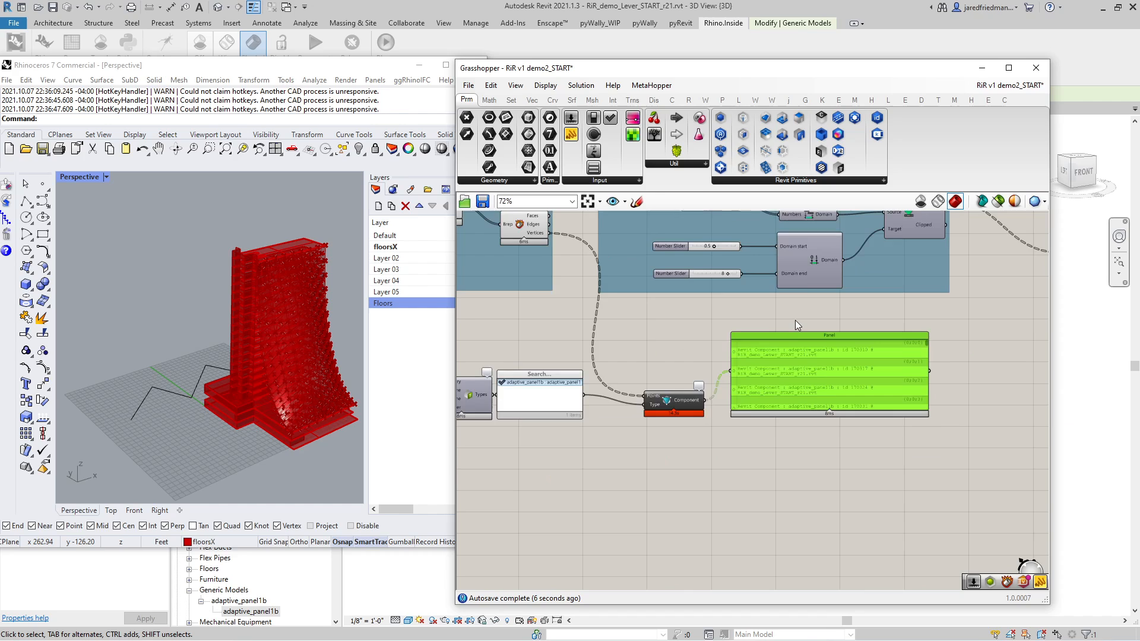
- Add an Element Parameter component below the new Panel and wire the adaptive component's Component output into its Element input
double_click(804, 461)
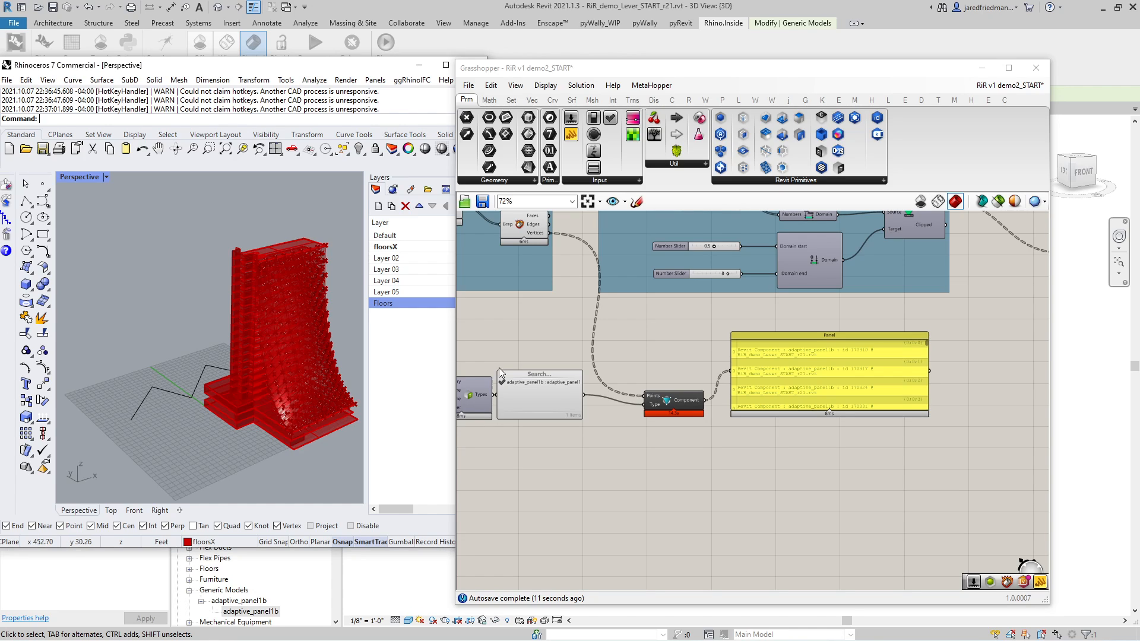
double_click(837, 463)
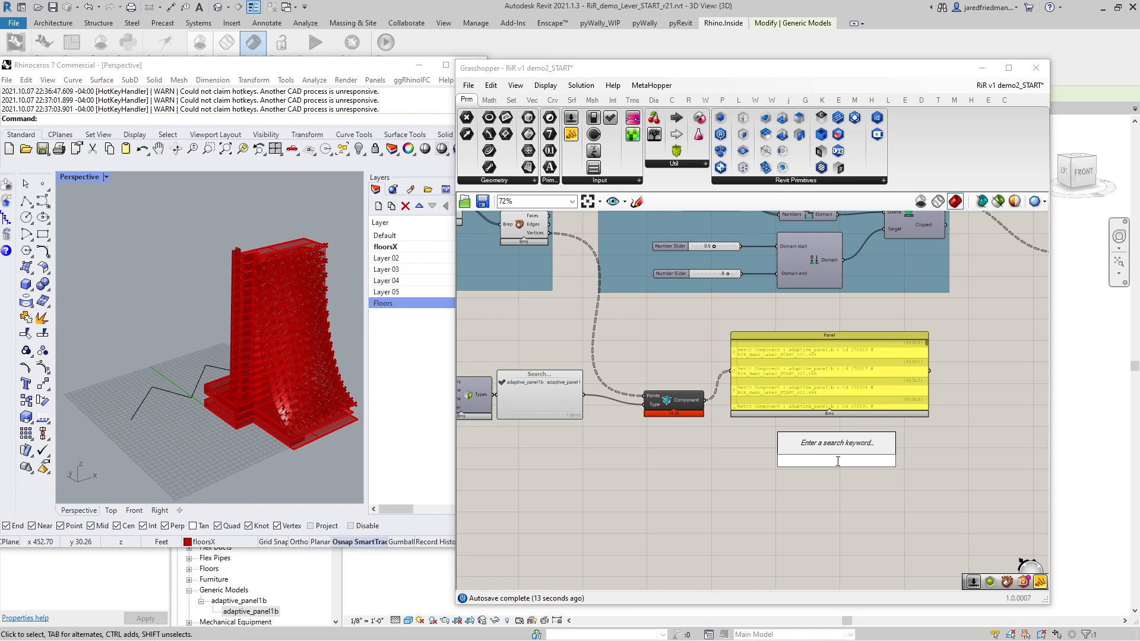
type("e")
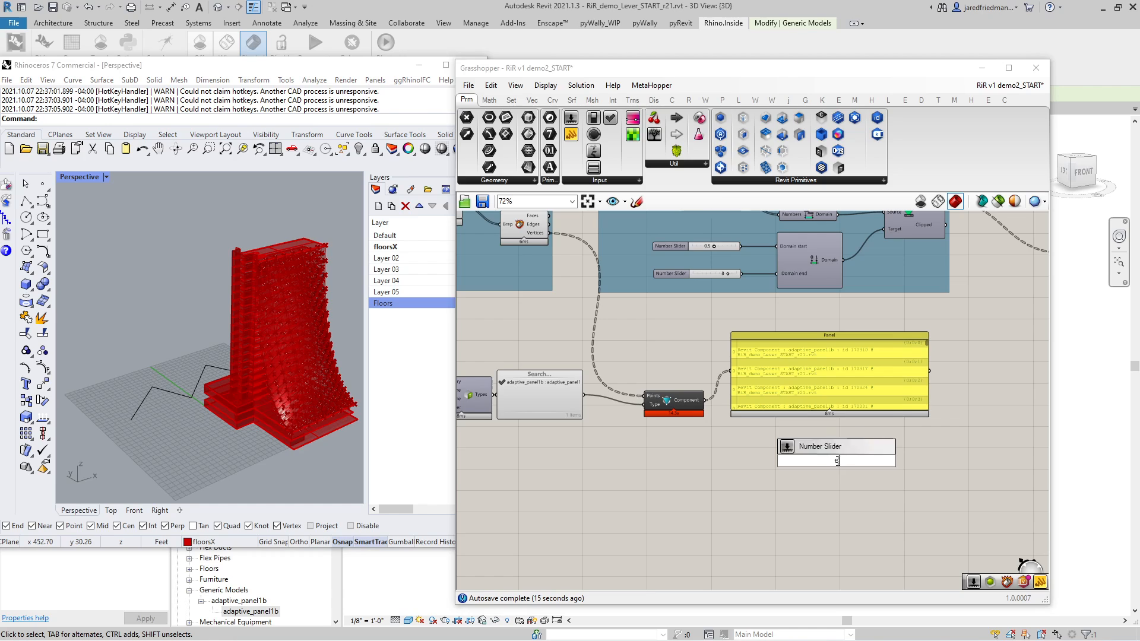
type("lement param")
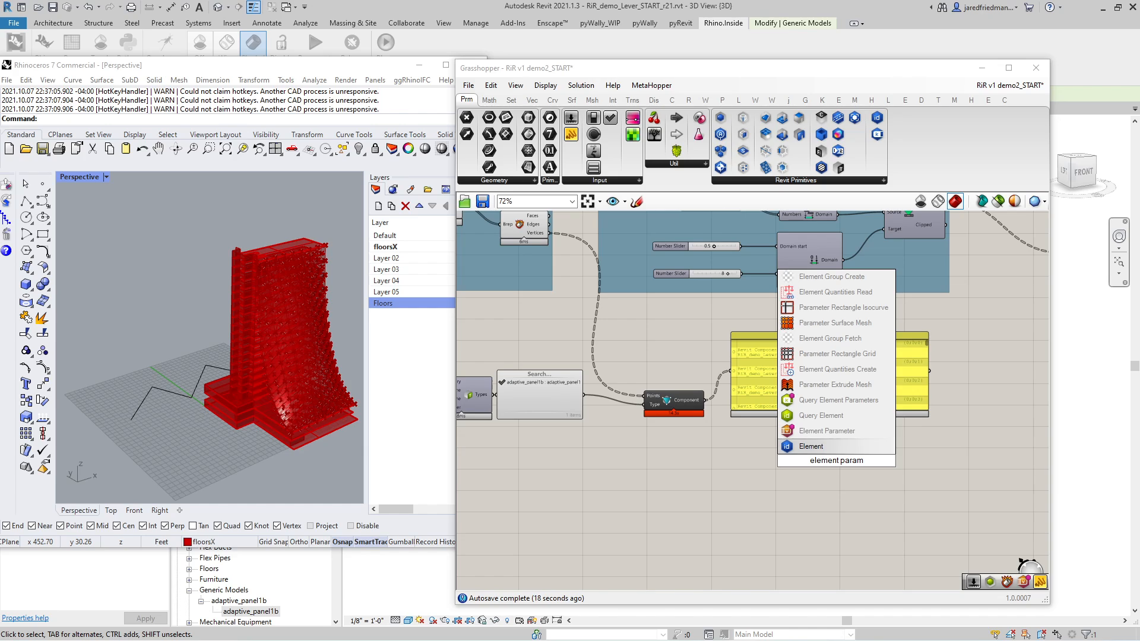
left_click(872, 432)
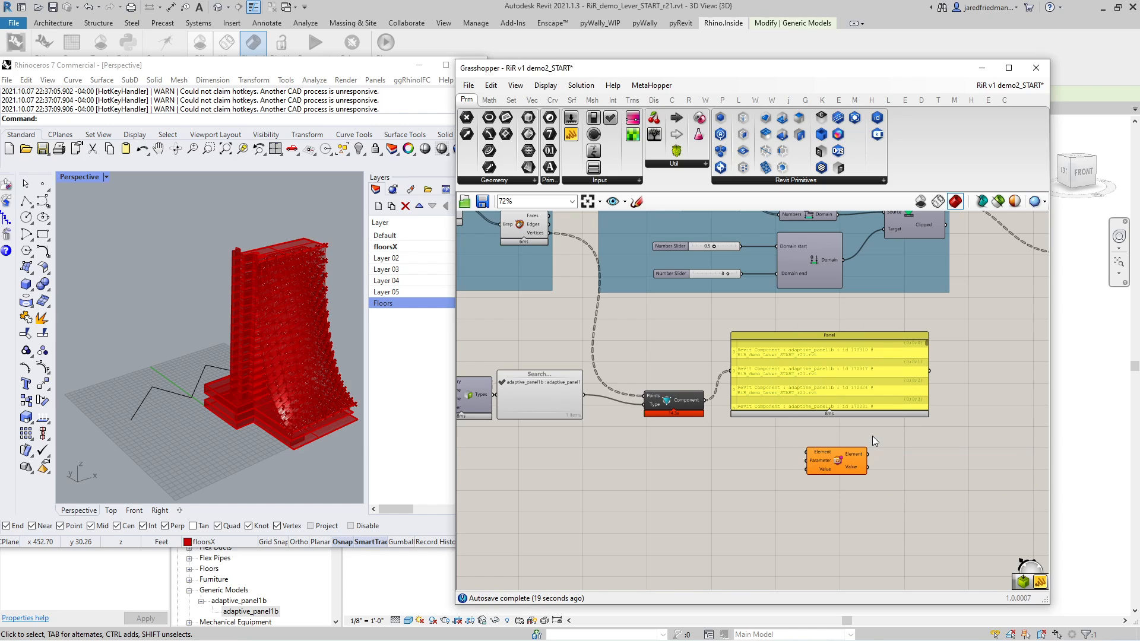
left_click_drag(707, 400, 838, 477)
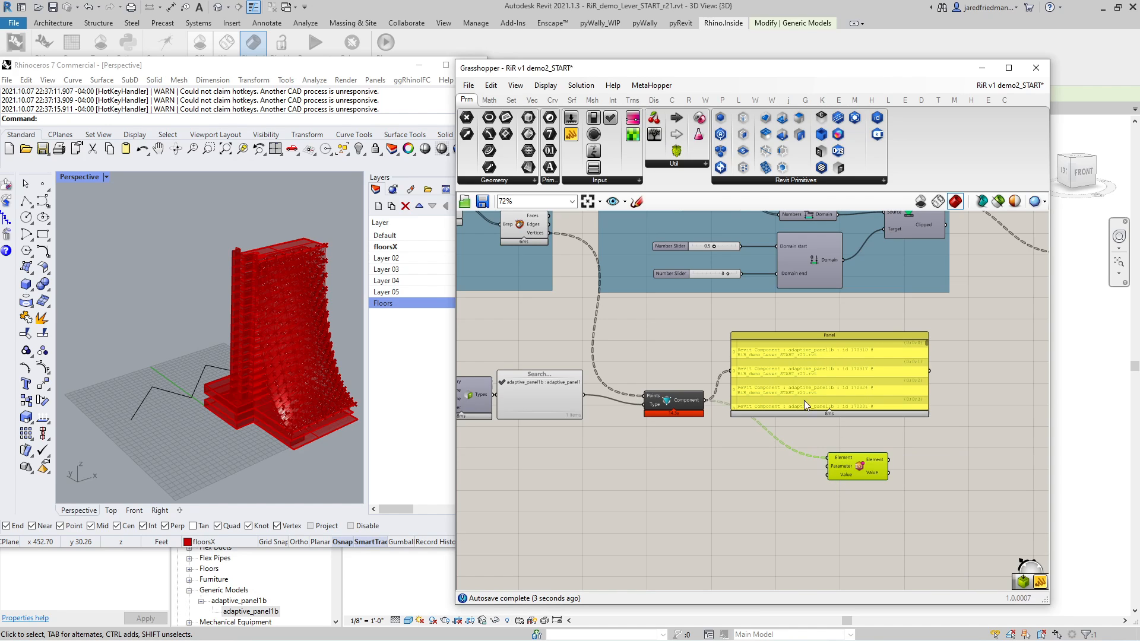
- Review the Element Parameter wiring alongside the mapped values, and switch to Revit to check the selected panel's properties
scroll(804, 401, "down", 2)
right_click_drag(804, 400, 764, 392)
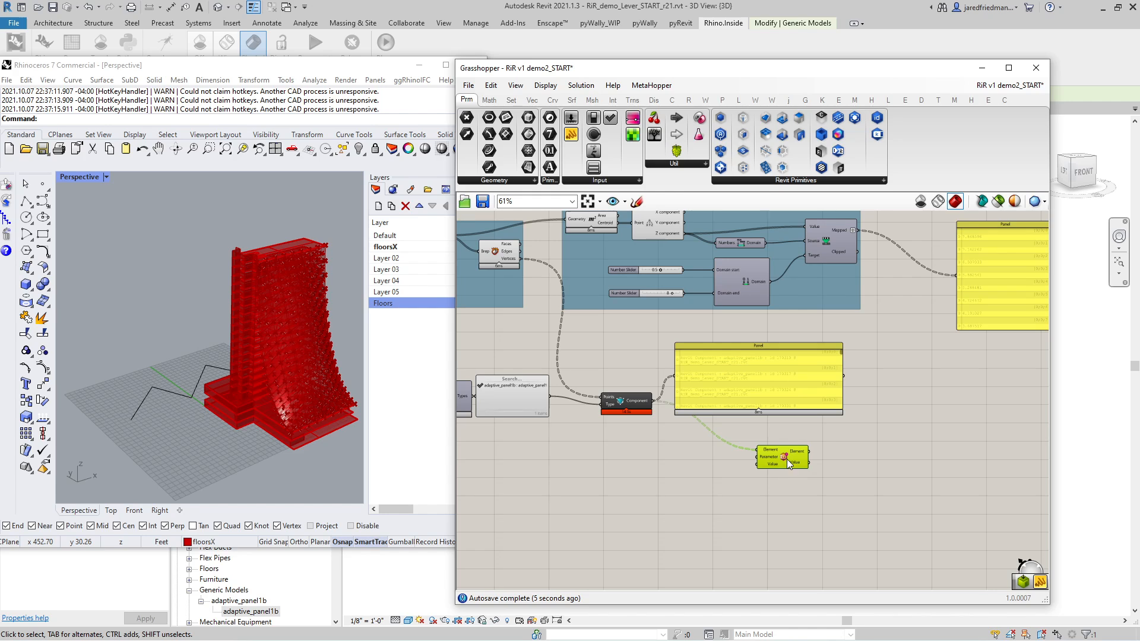
scroll(761, 355, "up", 2)
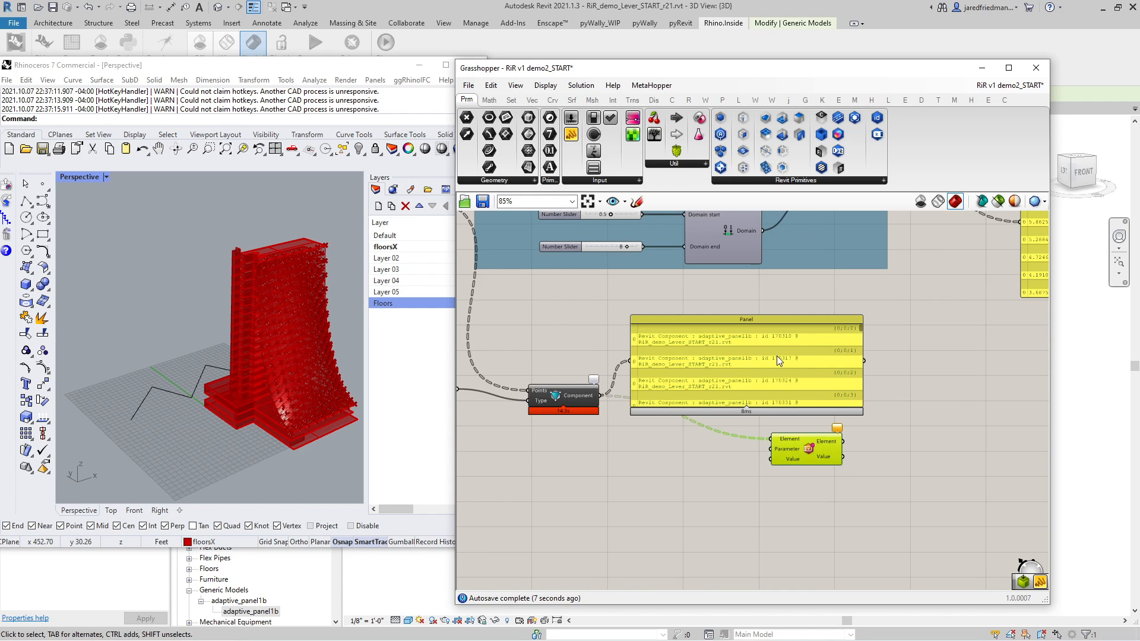
scroll(753, 429, "down", 2)
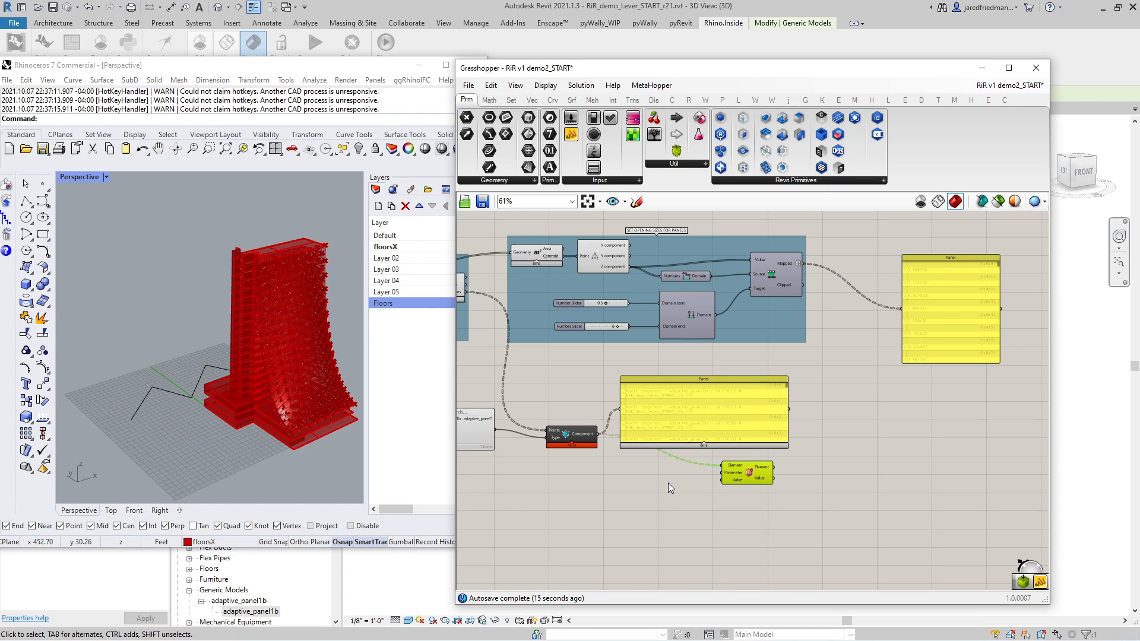
left_click(418, 67)
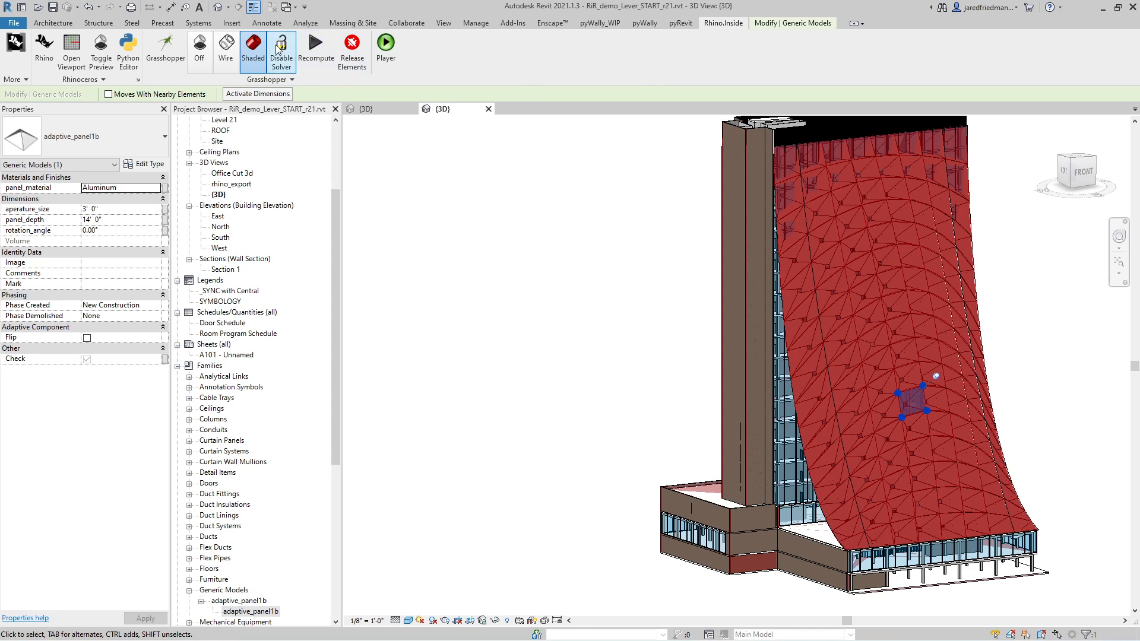
- In Grasshopper, add a Panel containing aperature_size and wire it into the Element Parameter component's Parameter input
left_click(160, 55)
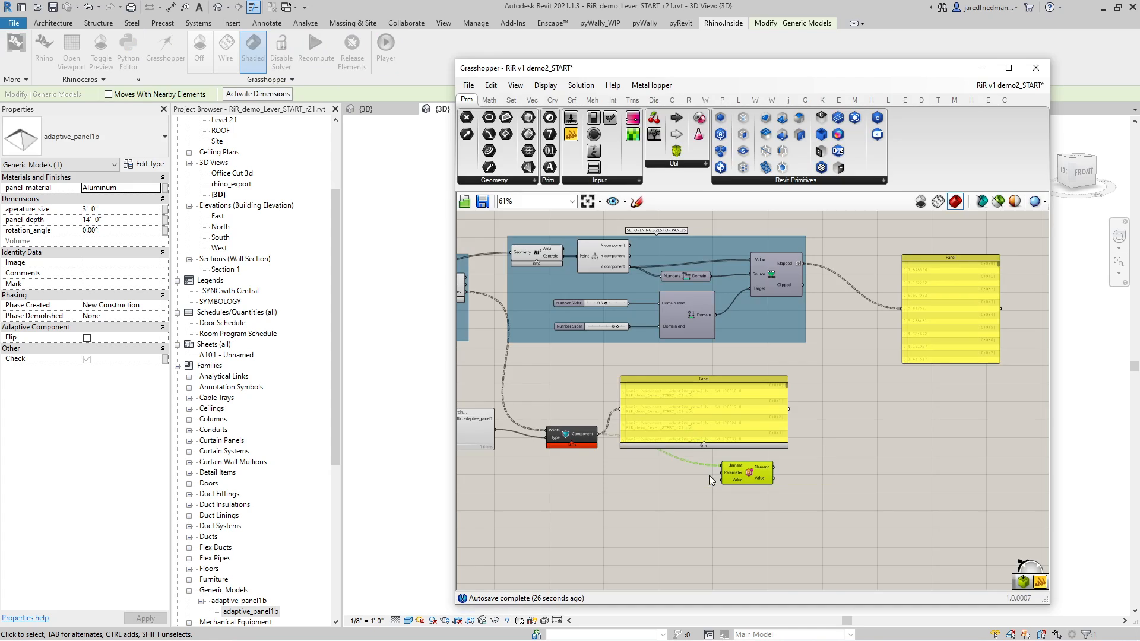
scroll(696, 479, "up", 2)
double_click(651, 472)
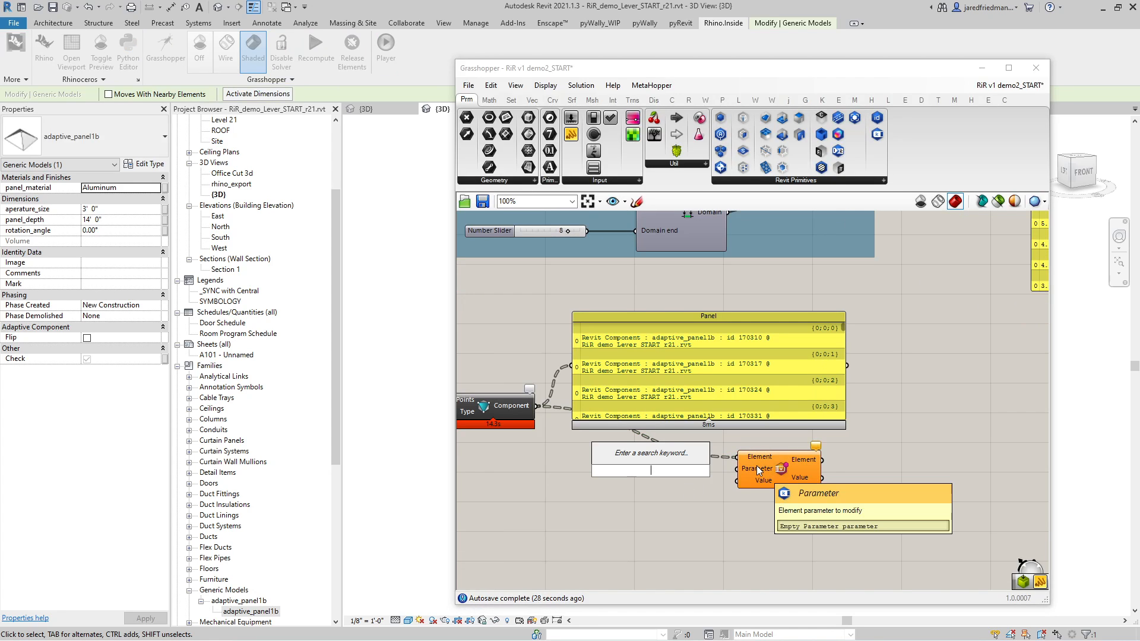
type("\"aperature")
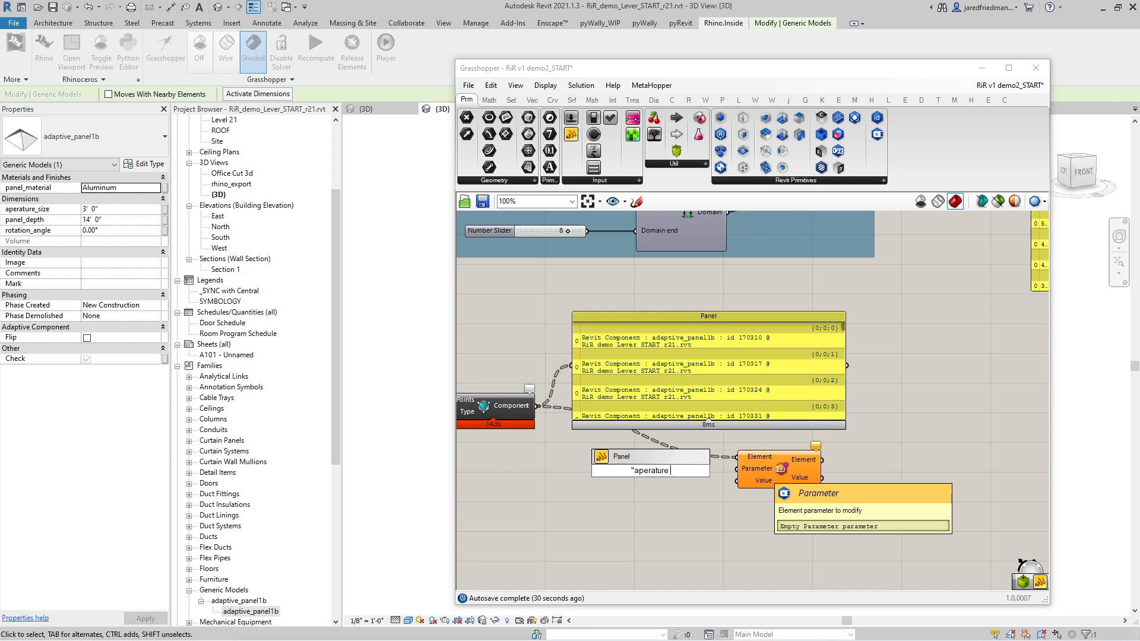
type("_size")
key("Return")
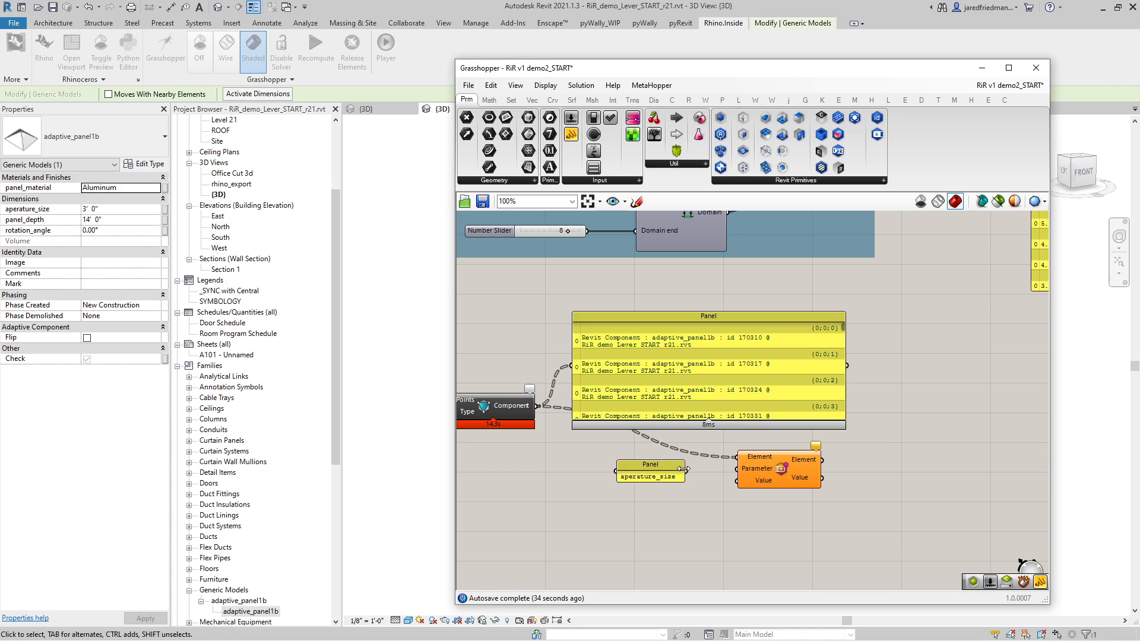
left_click_drag(684, 470, 731, 475)
- Wire the remapping component's Mapped output into the Element Parameter component's Value input and inspect the component's parameter and value data
scroll(706, 493, "down", 3)
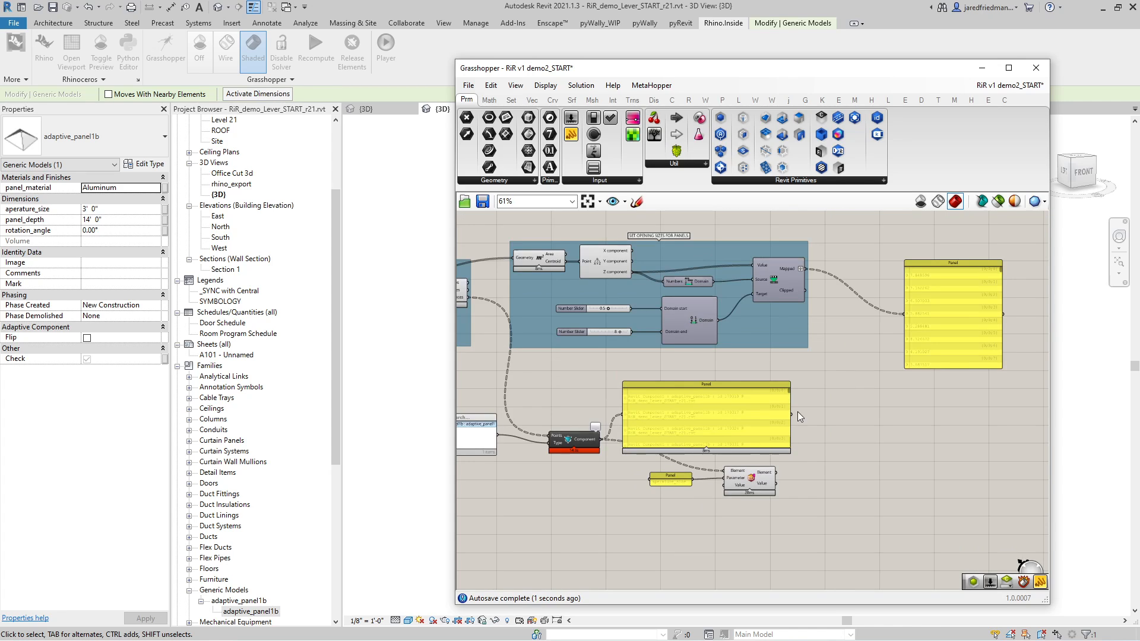
left_click_drag(803, 268, 727, 487)
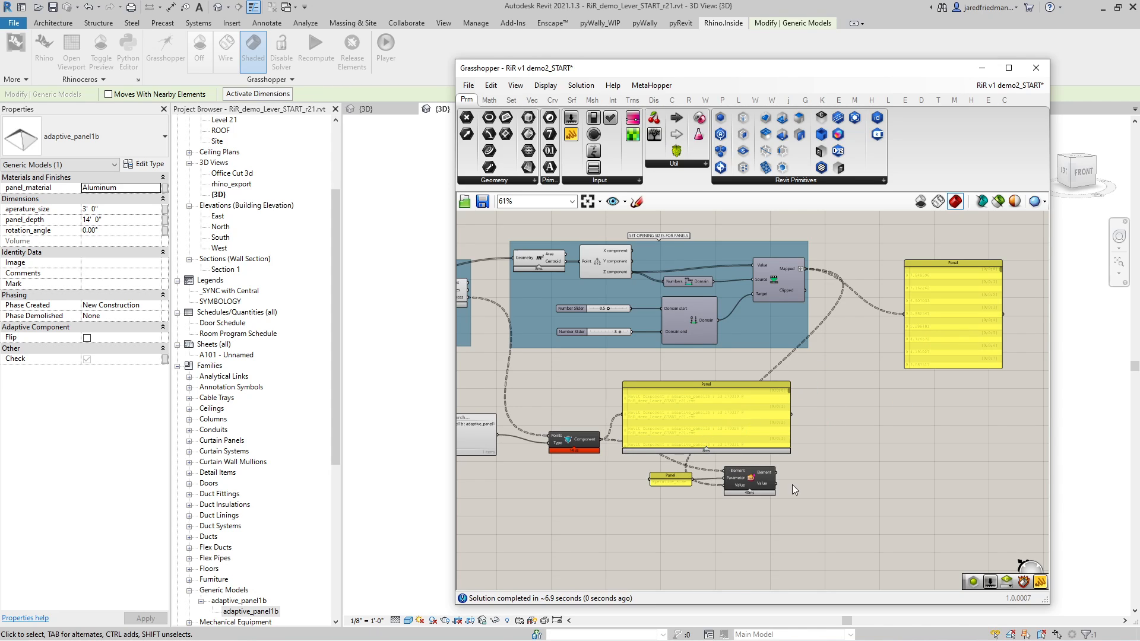
scroll(792, 484, "up", 3)
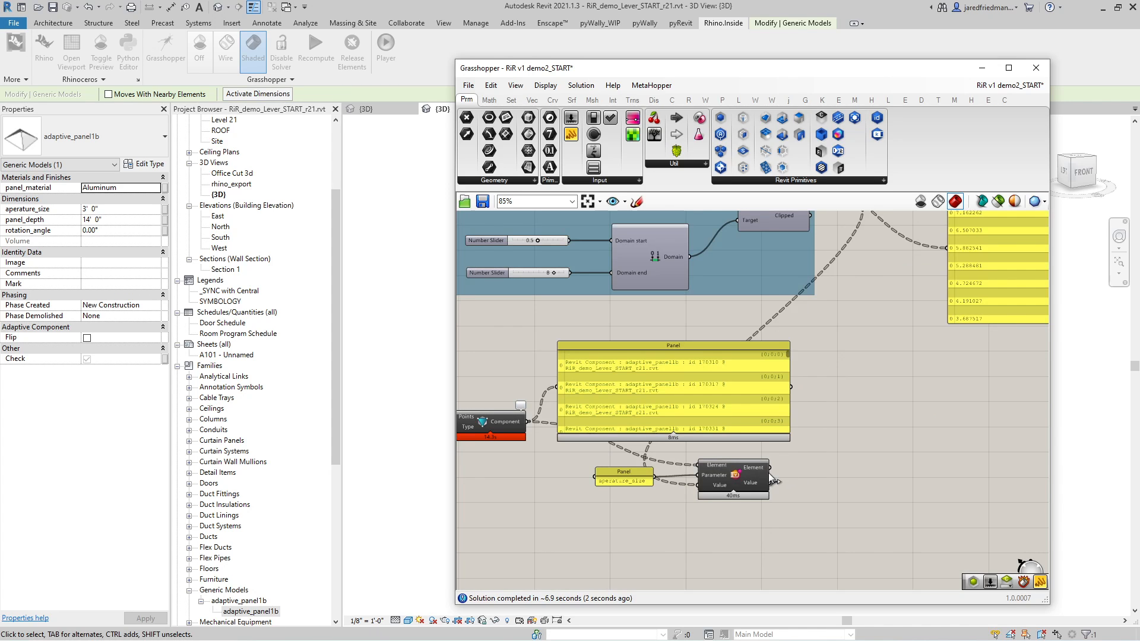
left_click(734, 480)
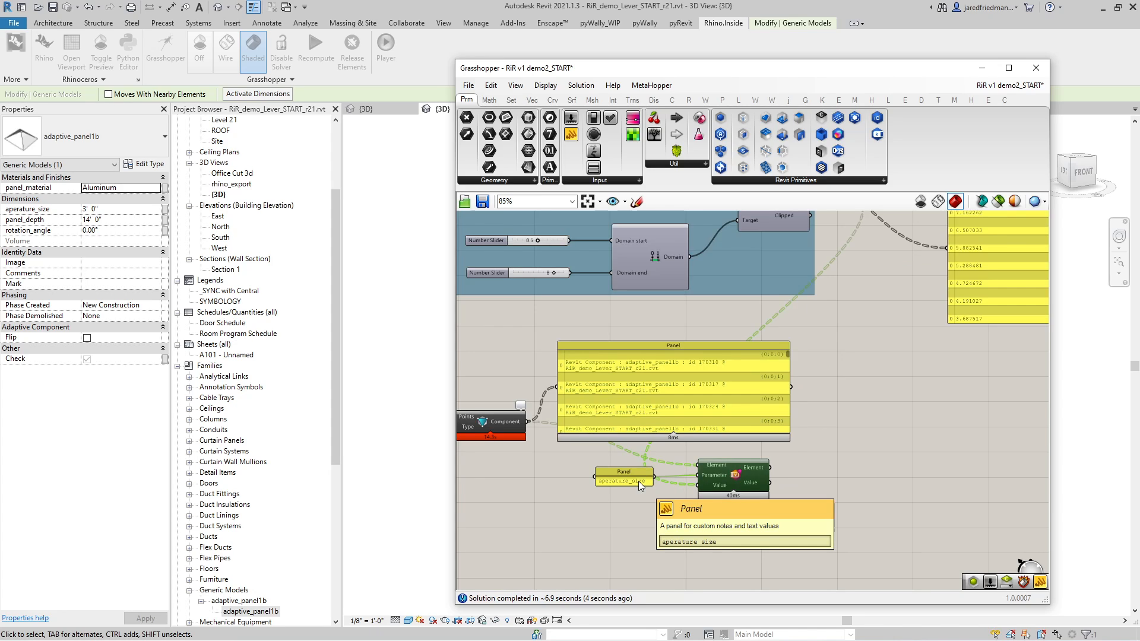
mouse_move(759, 485)
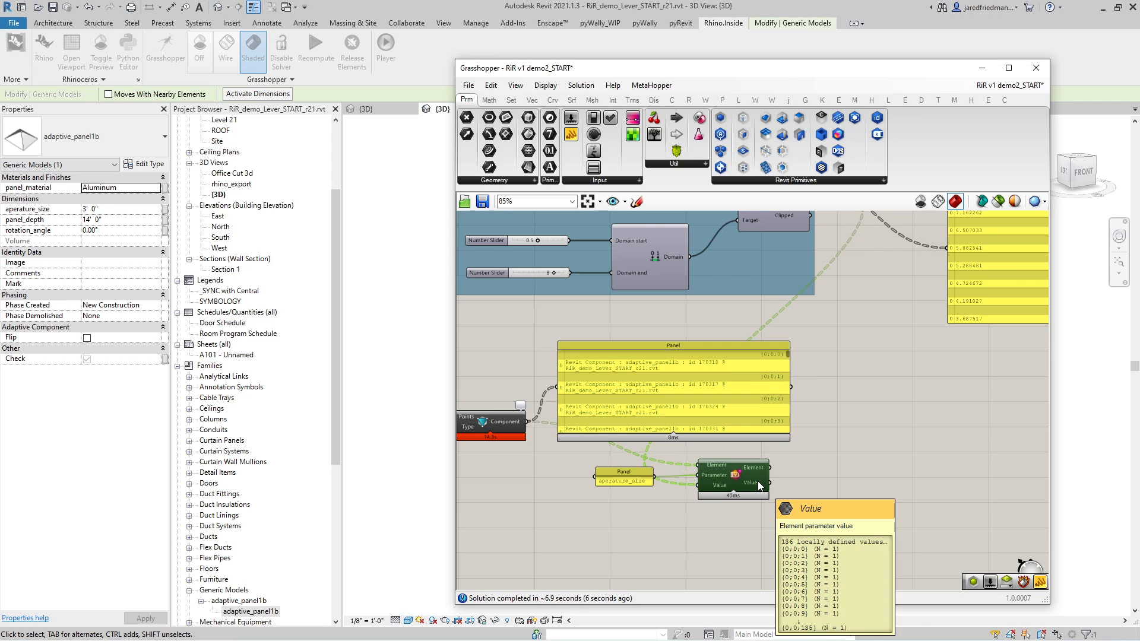
- Place a copy of the Element Parameter component below the original and add a Panel containing Flip beside it
left_click_drag(758, 482, 870, 525, "alt")
middle_click(870, 525)
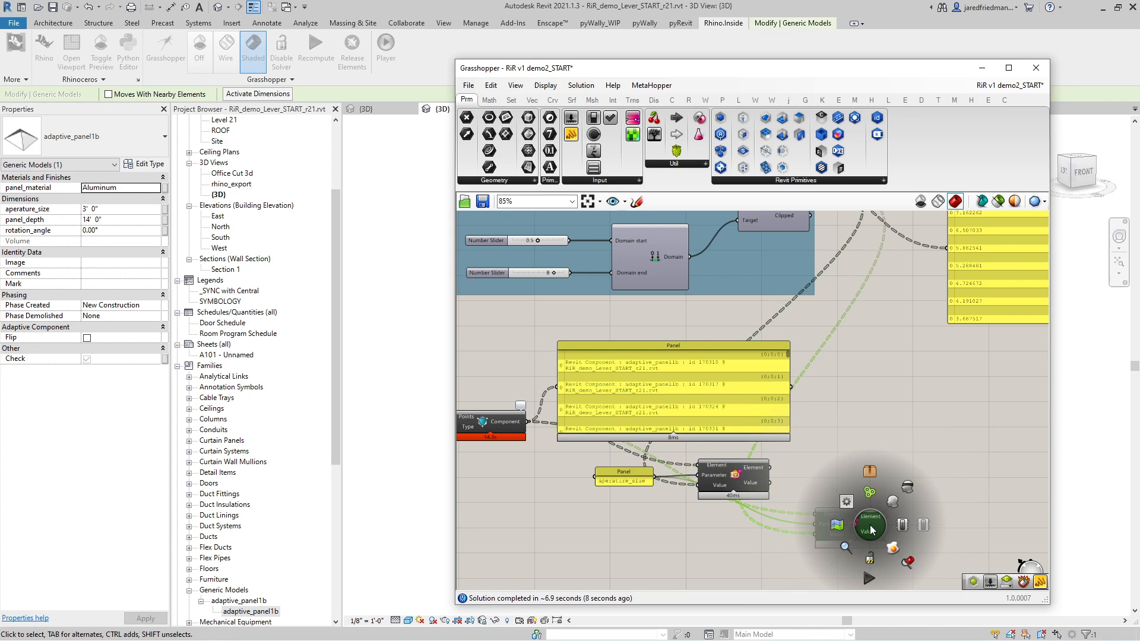
double_click(731, 554)
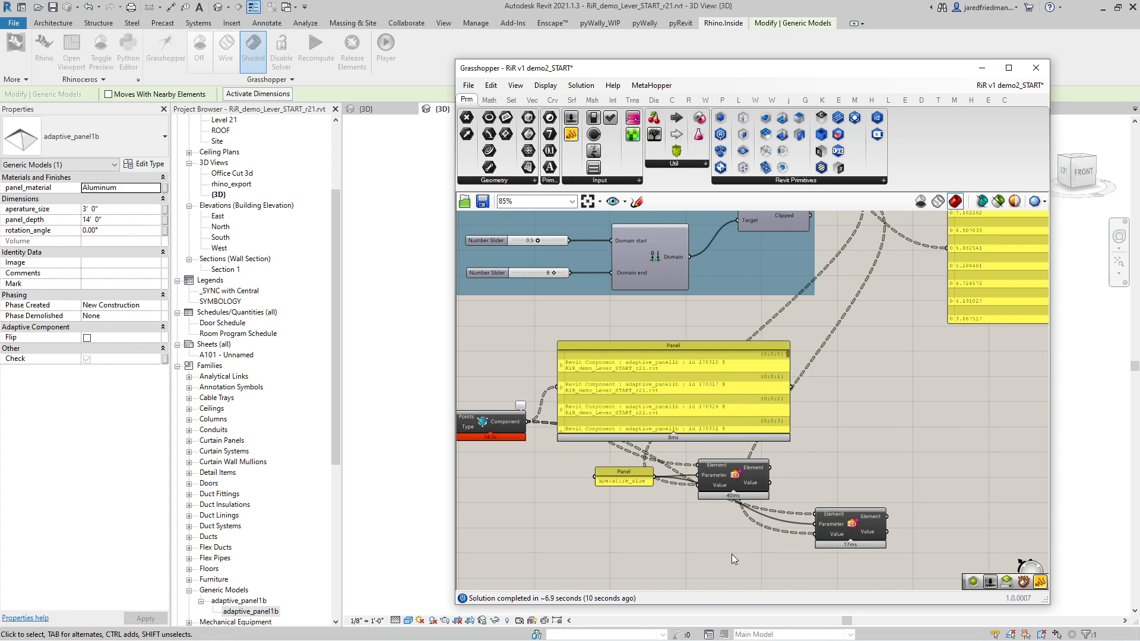
type("panel")
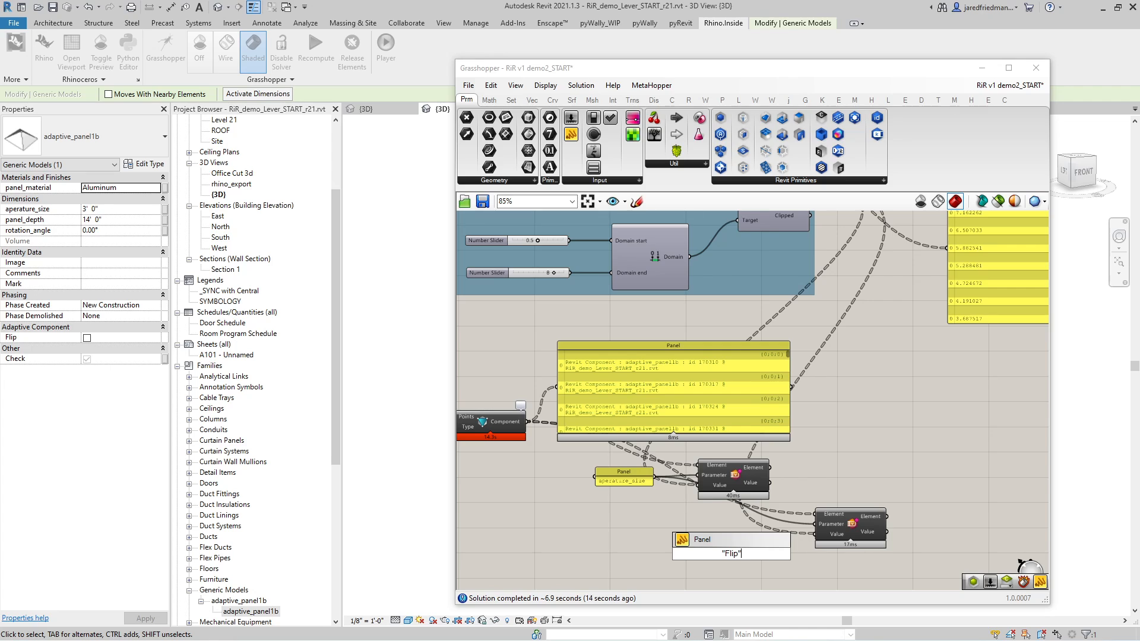
key("Return")
- Disable the copied Element Parameter component, feed it the original's Element output, and wire the Flip Panel into its Parameter input
left_click(852, 526)
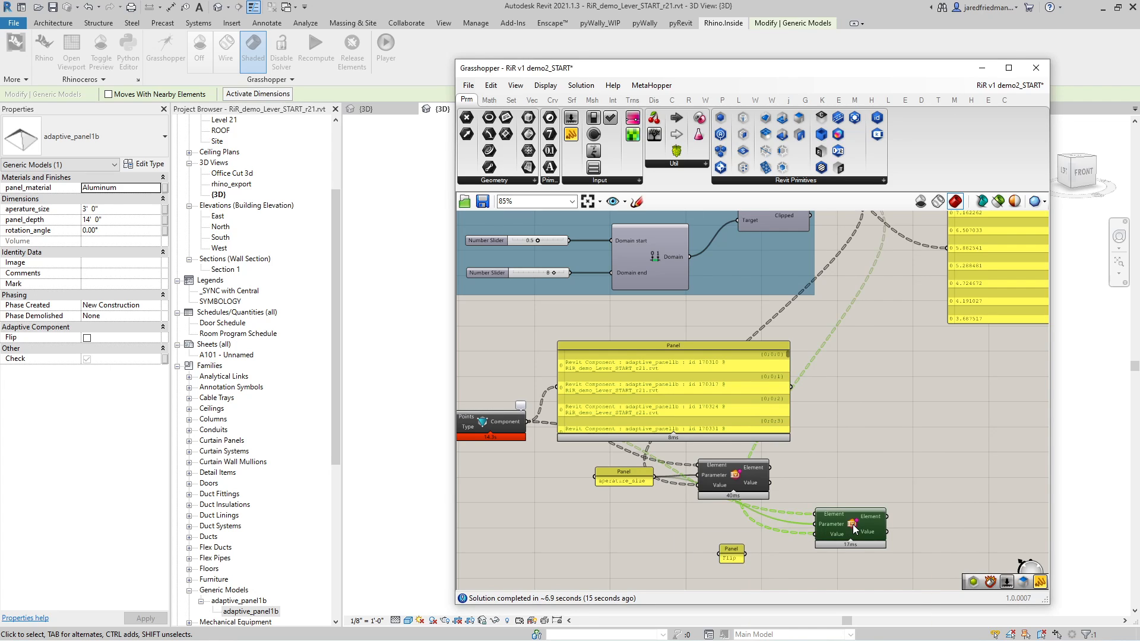
middle_click(853, 525)
left_click(899, 524)
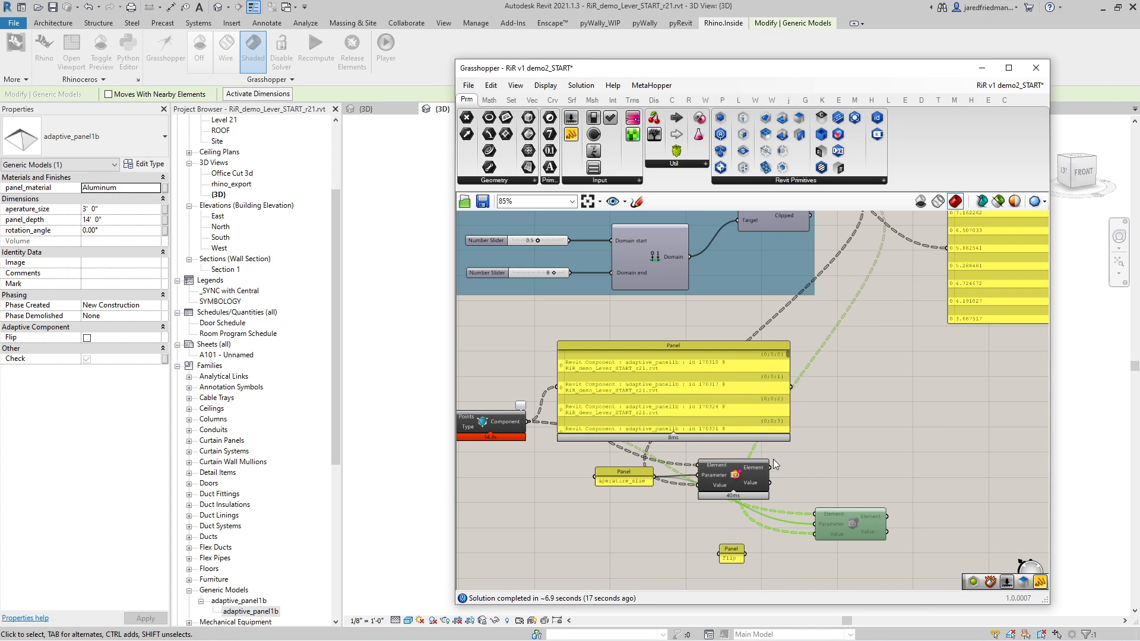
left_click_drag(770, 467, 815, 515)
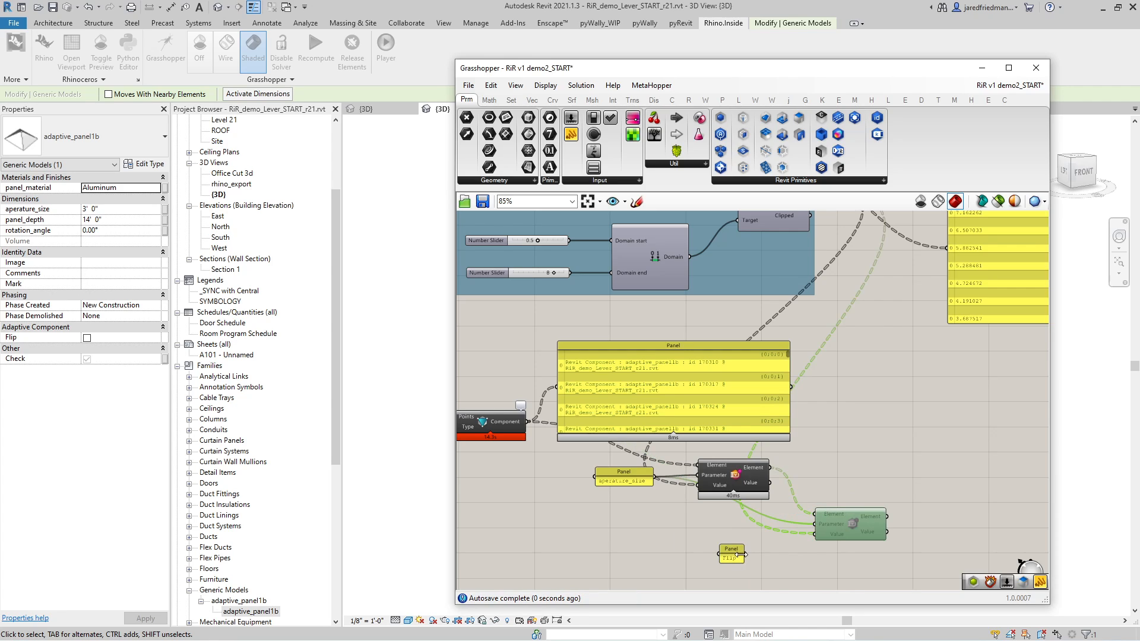
left_click_drag(745, 553, 815, 525)
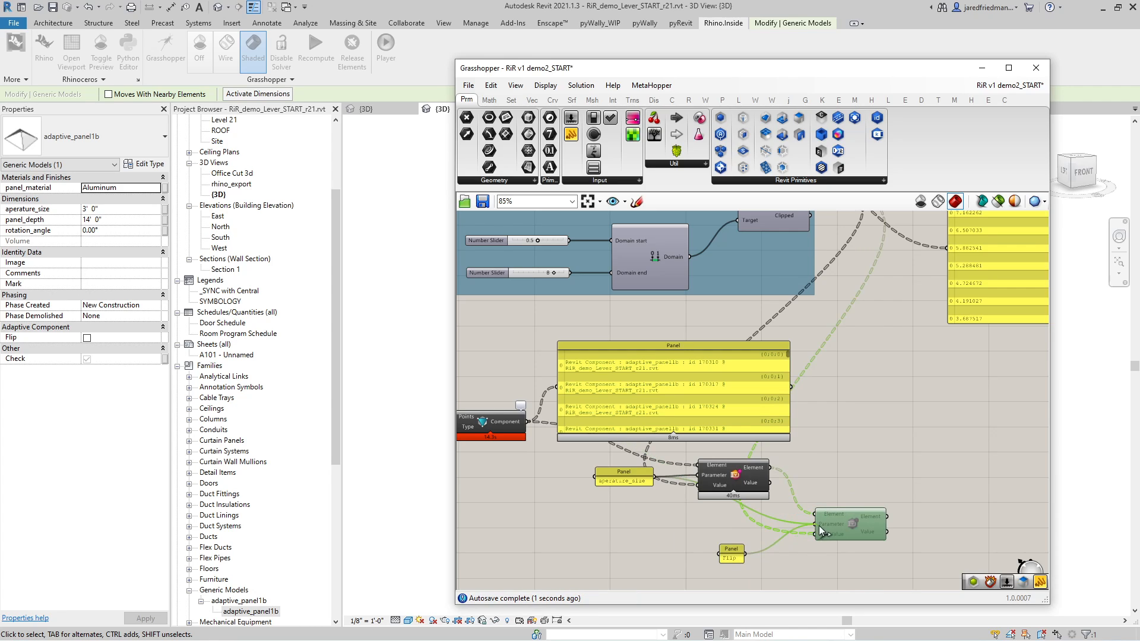
left_click_drag(737, 551, 737, 534)
- Add a Boolean Toggle below the Flip Panel and wire it into the copied component's Value input, replacing the mapped values
double_click(744, 561)
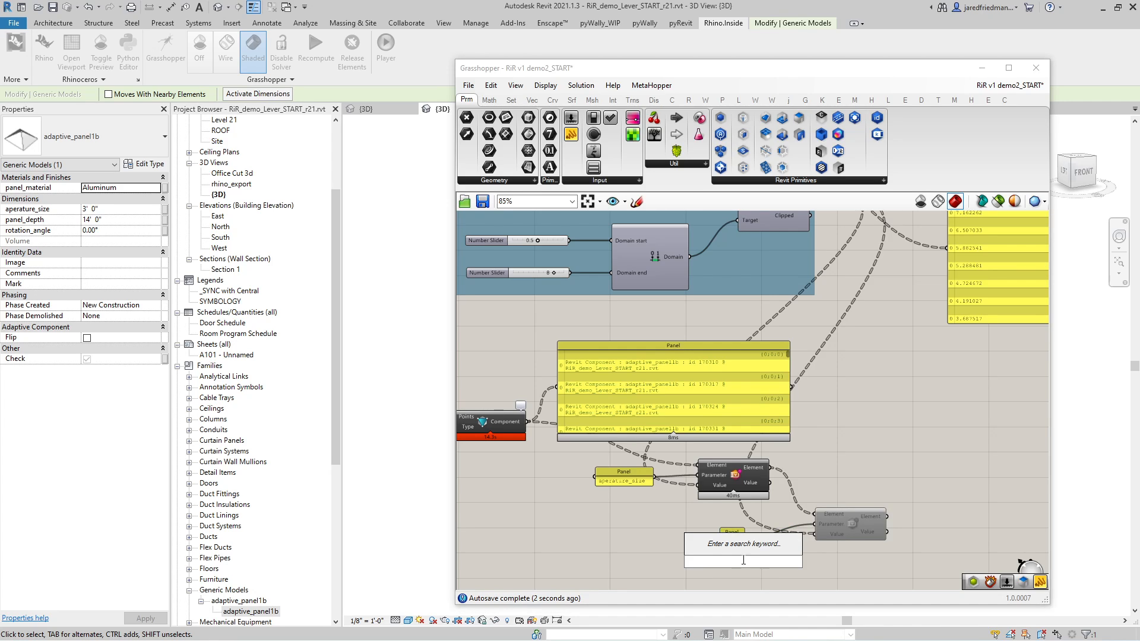
type("boo")
left_click(752, 537)
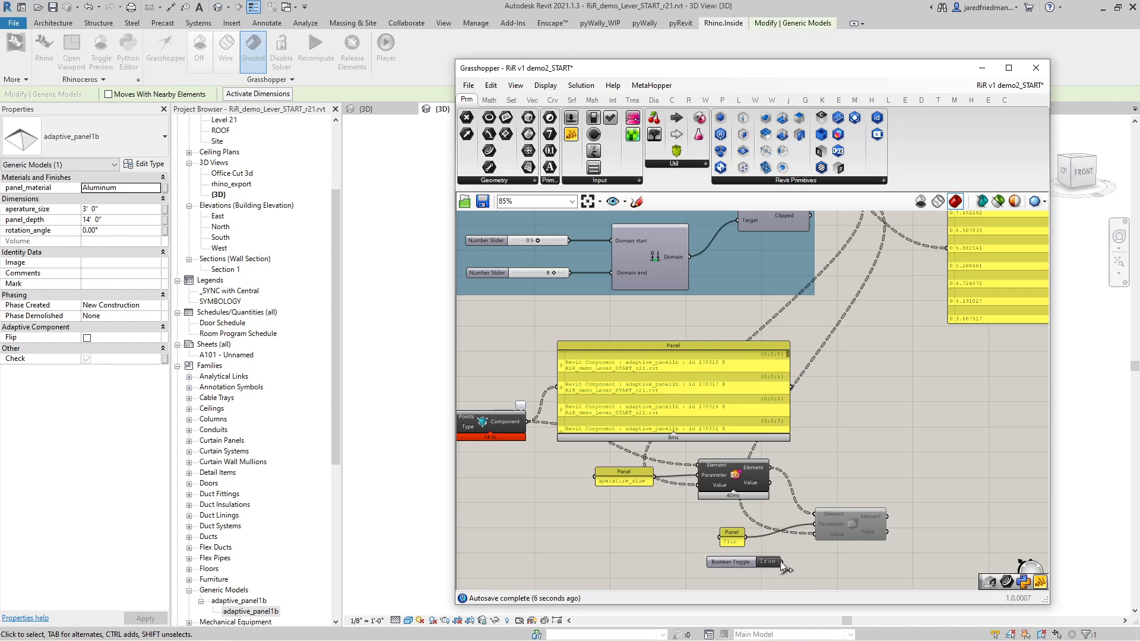
left_click_drag(778, 562, 815, 535)
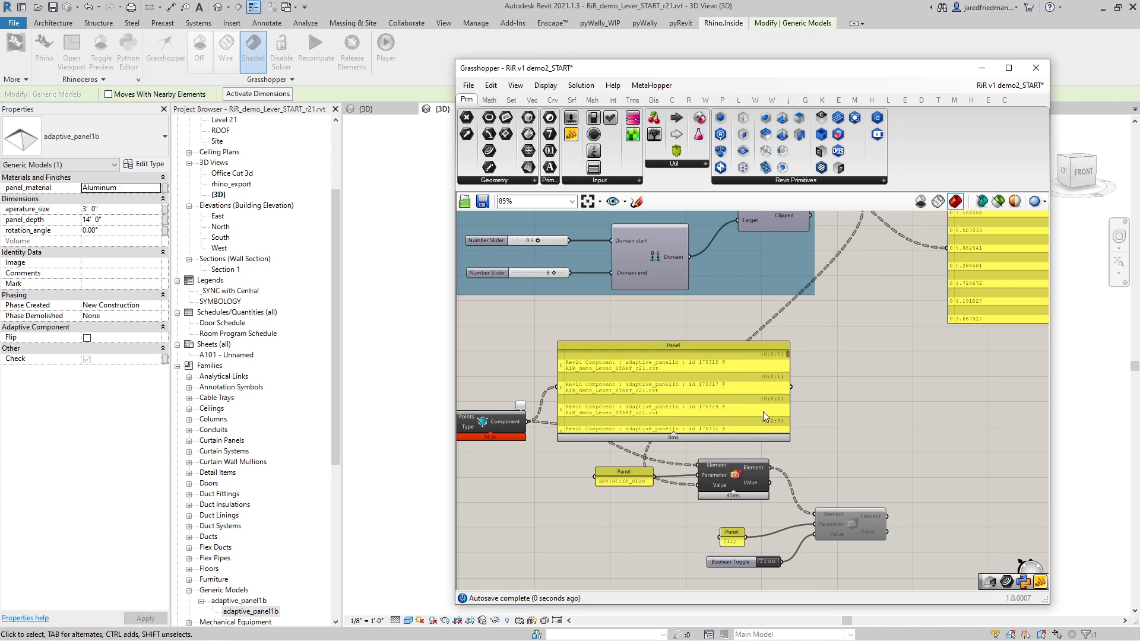
- Move the element-listing Panel clear of the wires and enable the copied Element Parameter component
left_click_drag(708, 394, 759, 343)
left_click(846, 517)
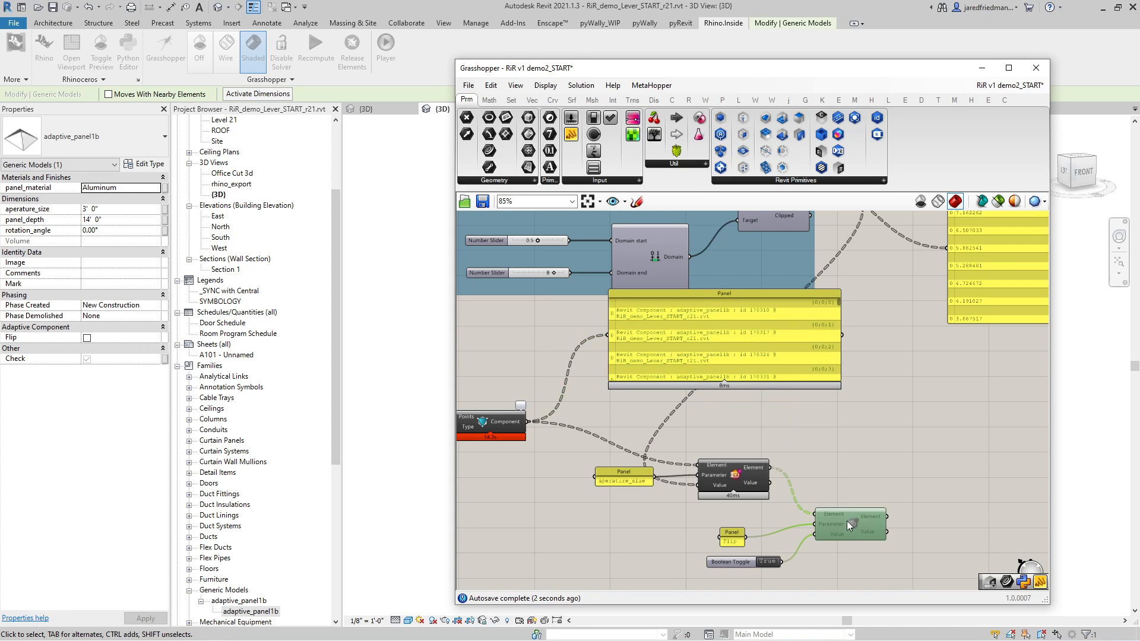
middle_click(847, 521)
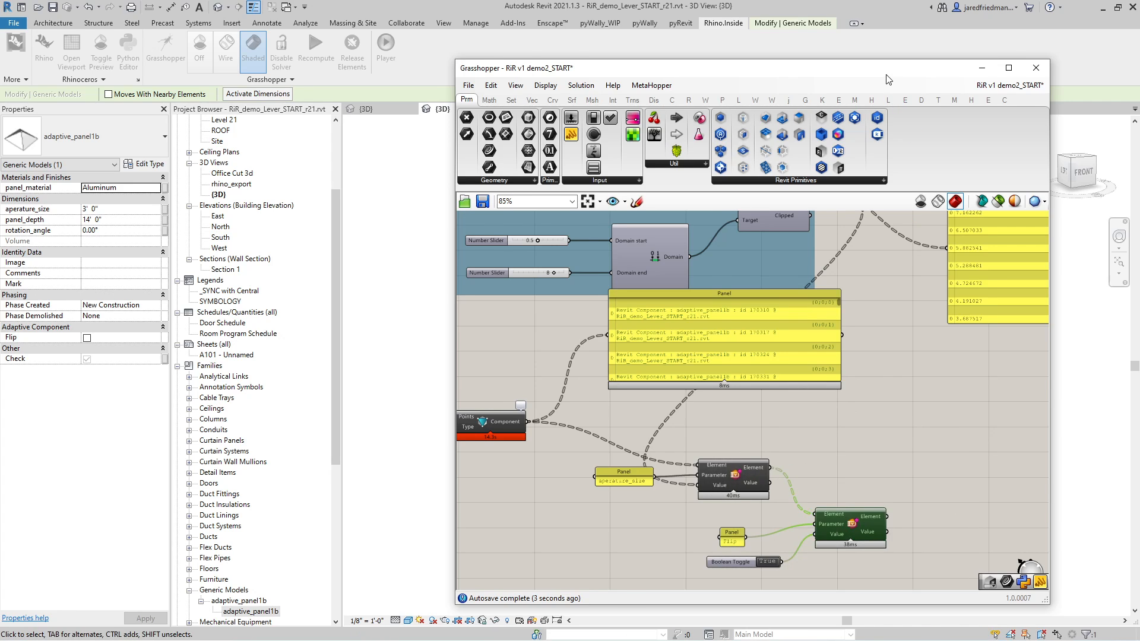
- Move the Grasshopper window off the Revit model and examine the facade panels' openings and flipped orientation from several angles
left_click_drag(887, 74, 465, 75)
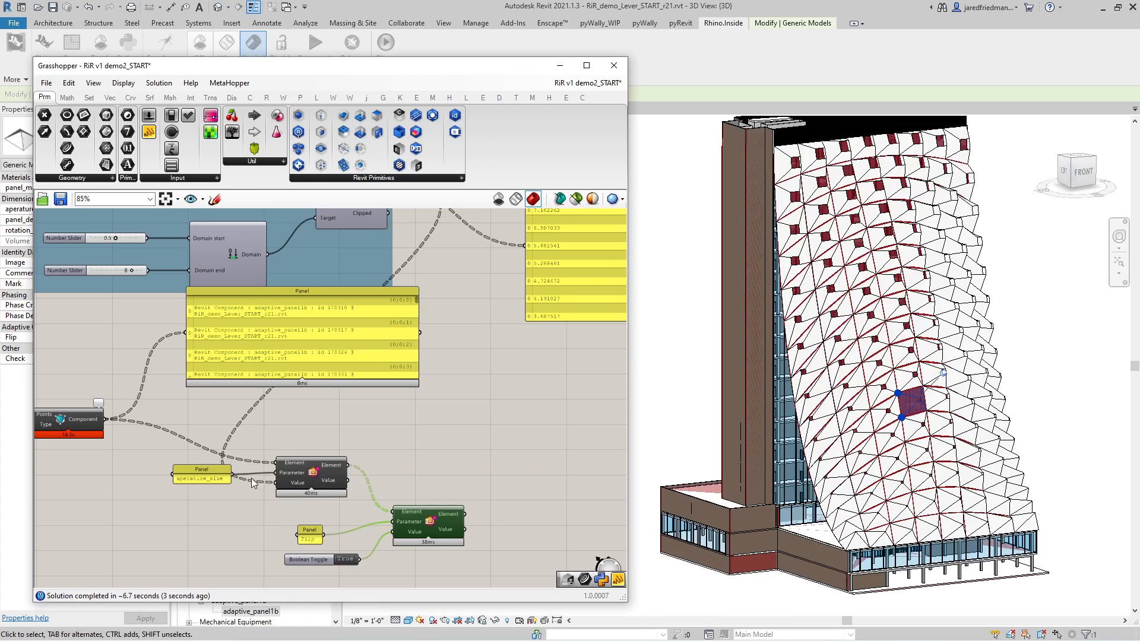
middle_click_drag(1001, 340, 916, 374, "shift")
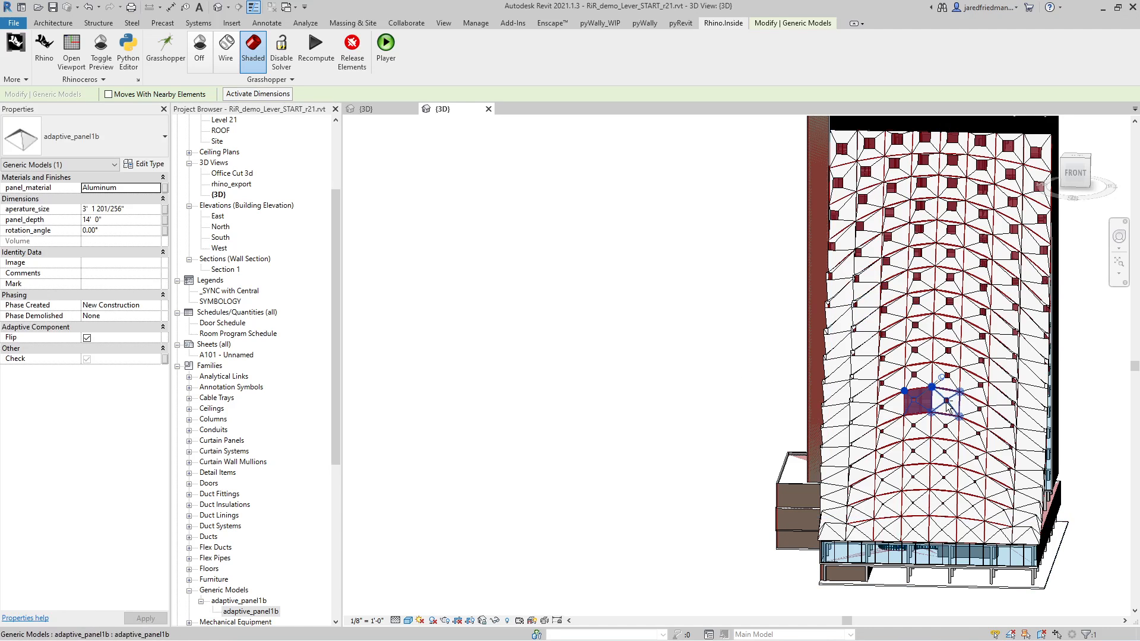
middle_click_drag(682, 438, 903, 322, "shift")
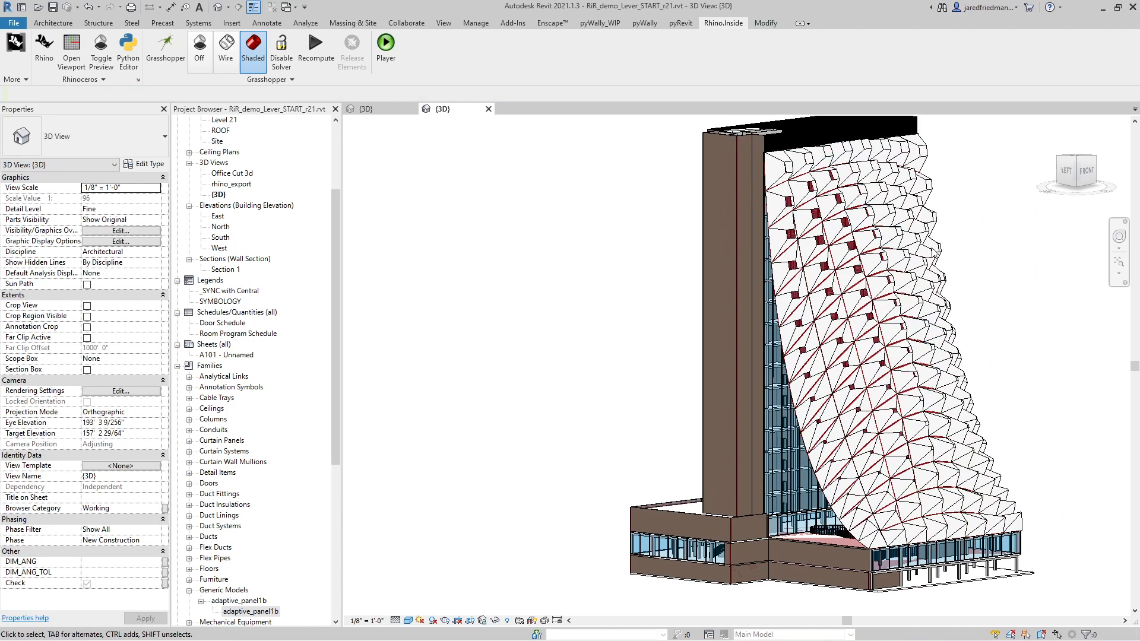
middle_click_drag(923, 367, 950, 407, "shift")
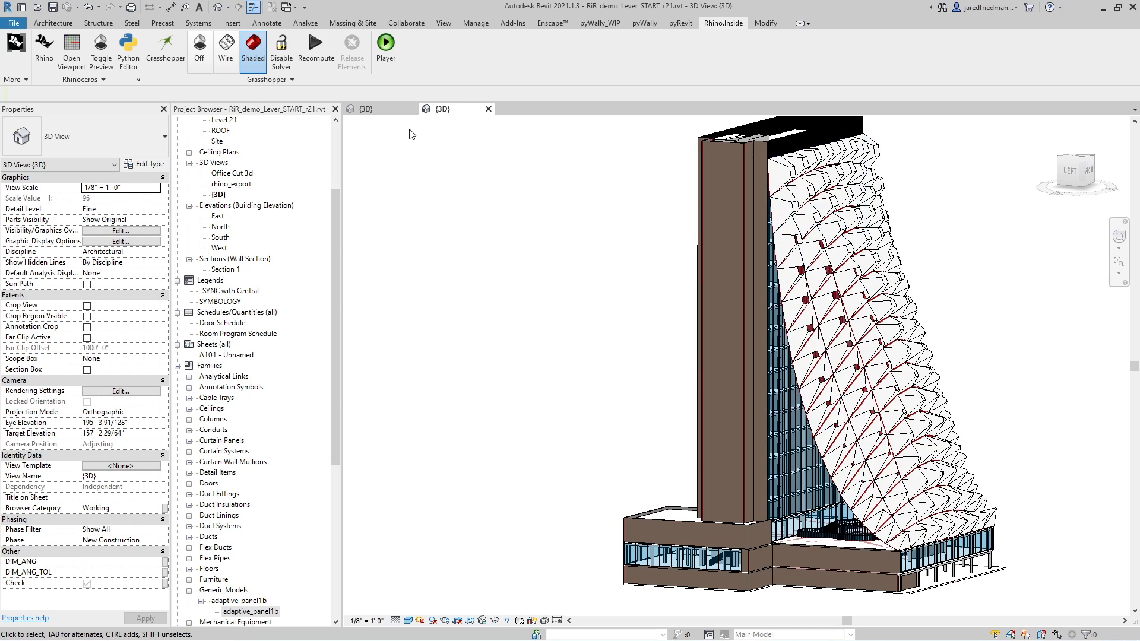
- Switch to the RiR_demo_roof_START 3D view, dismiss the save reminder, and bring up the RiR v1 demo1_START definition in Grasshopper
left_click(394, 110)
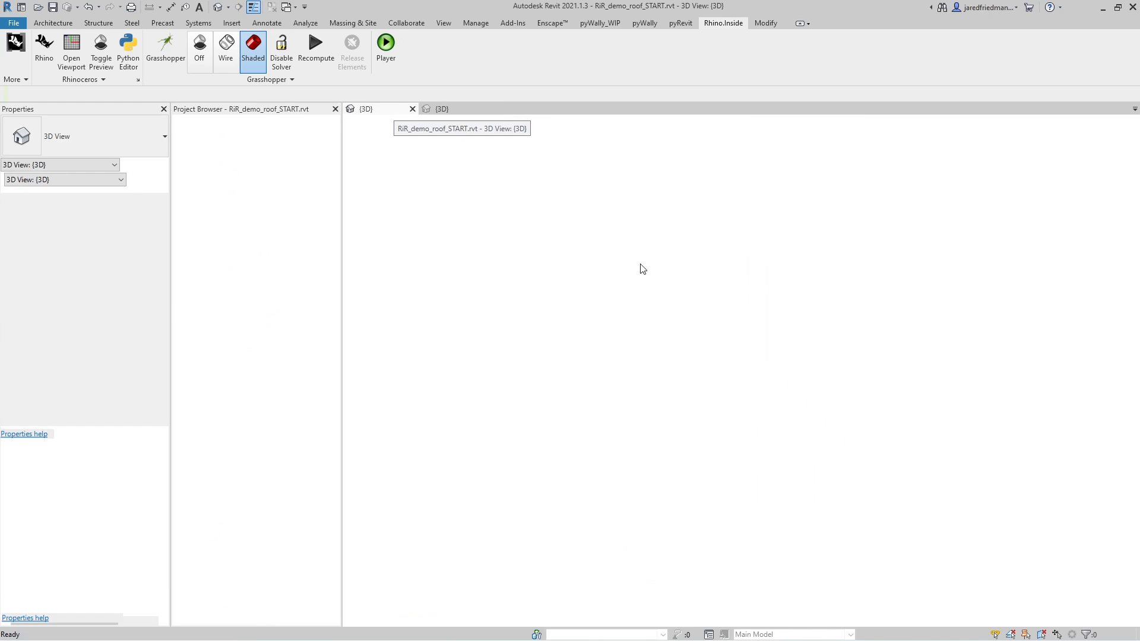
left_click(663, 374)
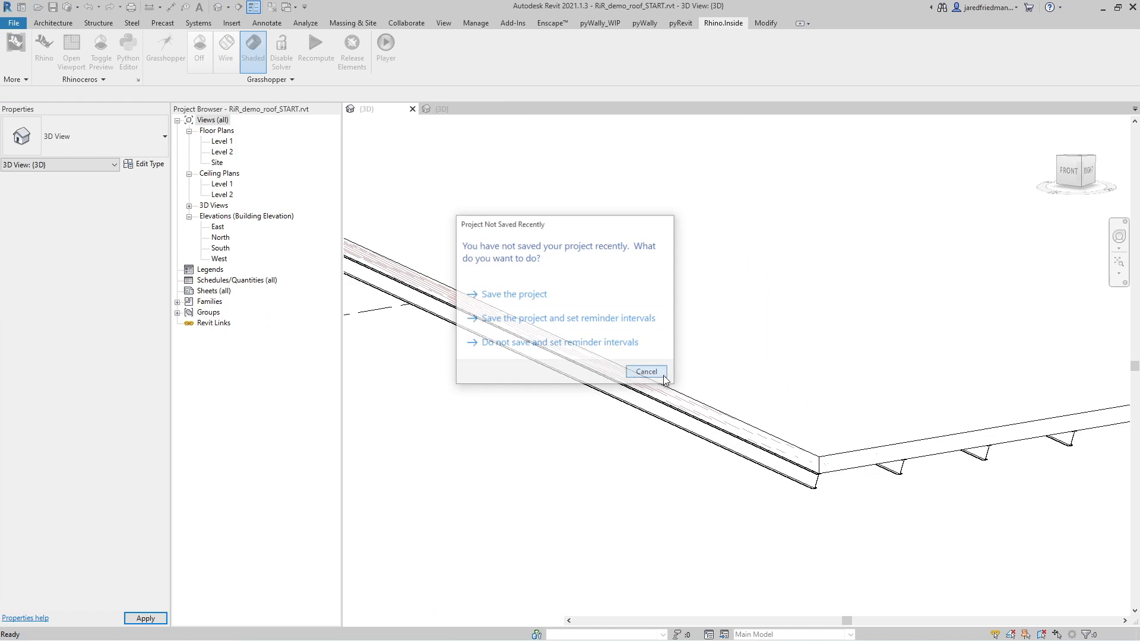
scroll(736, 435, "down", 5)
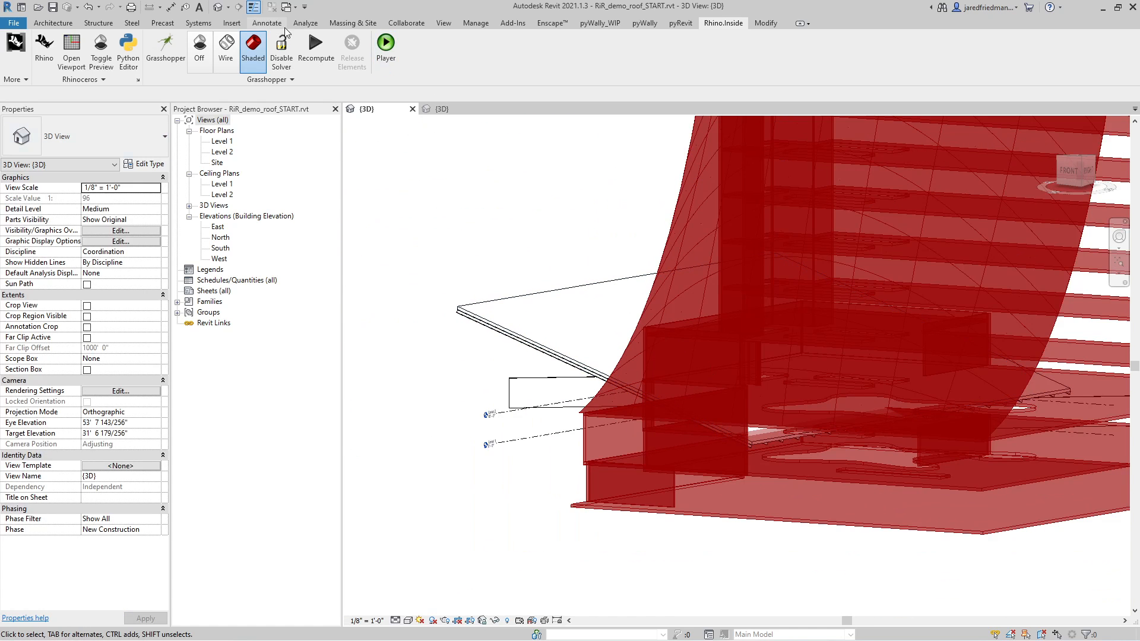
left_click(166, 47)
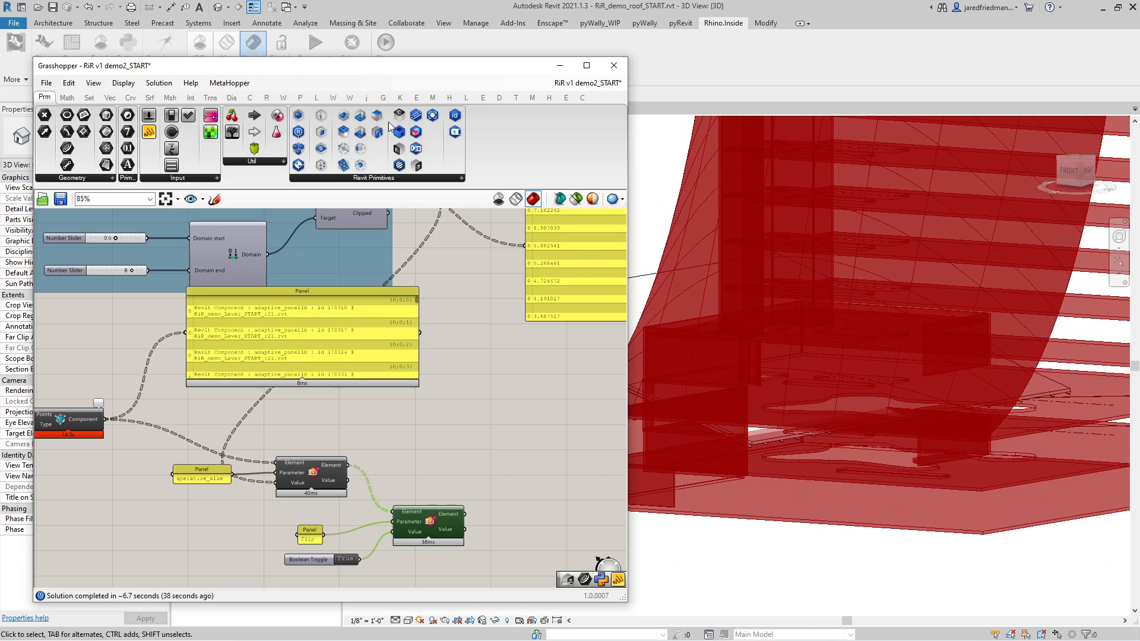
left_click(588, 82)
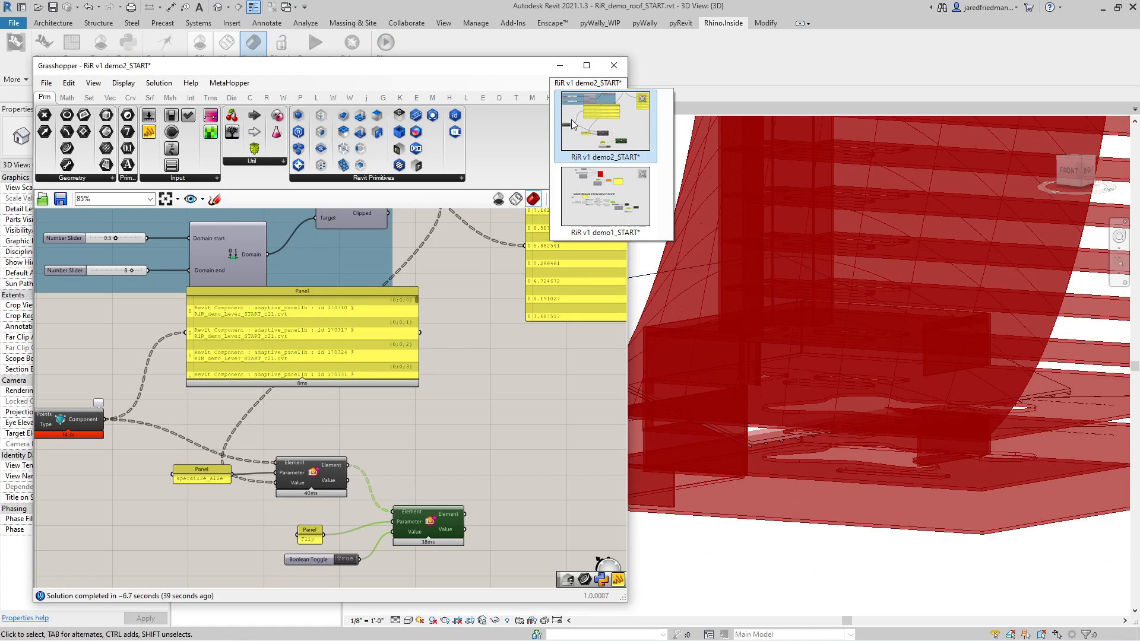
left_click(597, 198)
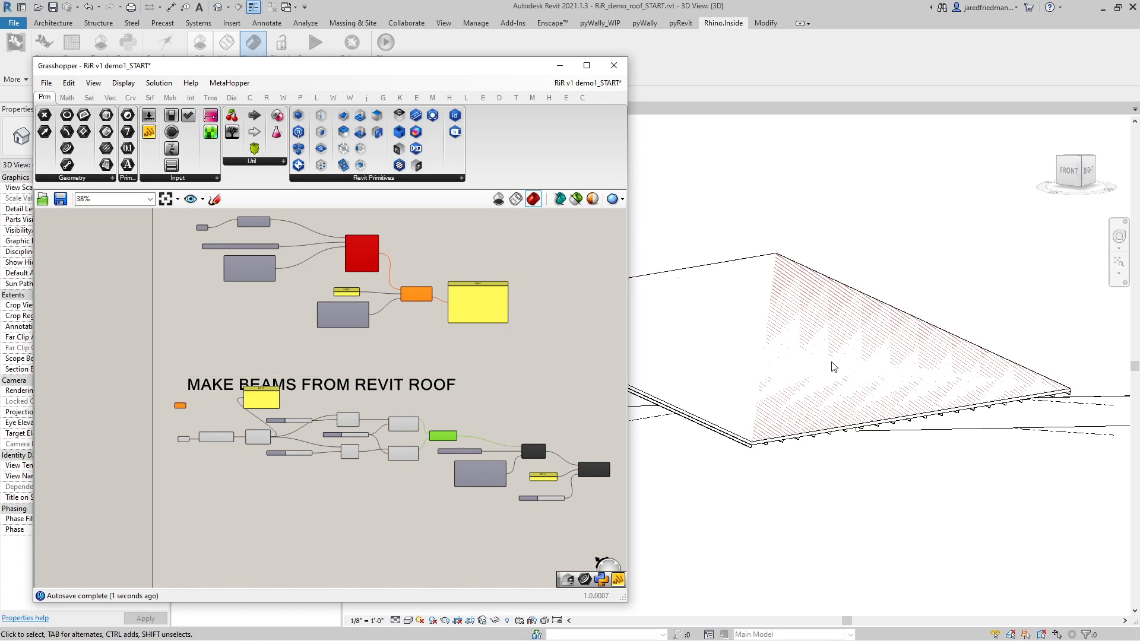
- Raise the roof's high edge by its shape handle to a ridge height of about 63' 7", and lower it again
left_click(871, 284)
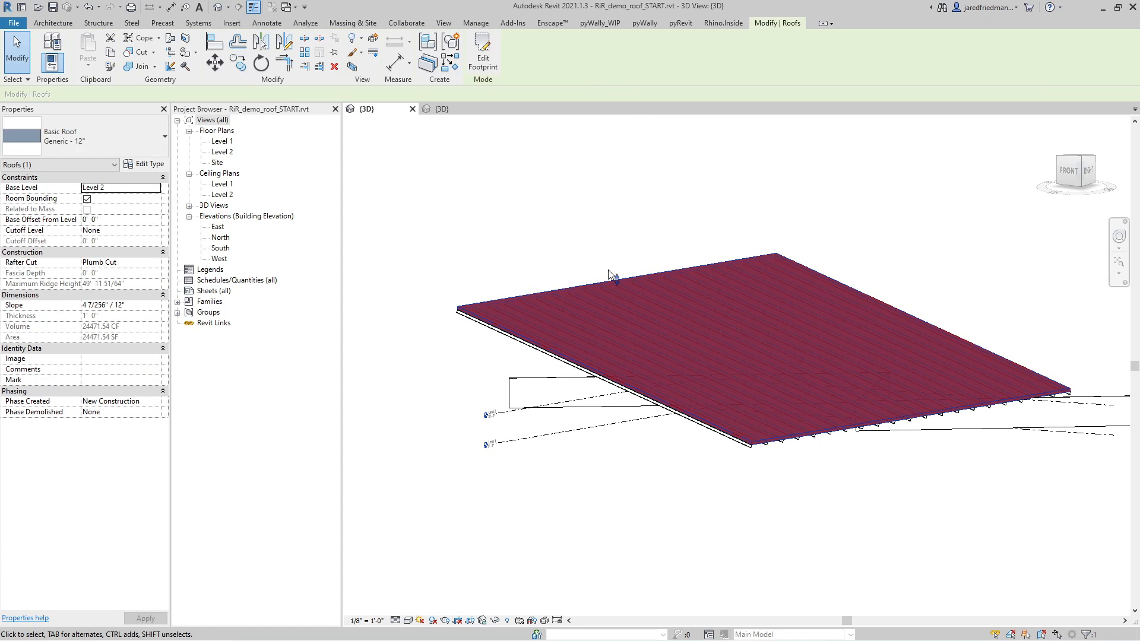
left_click_drag(616, 279, 618, 240)
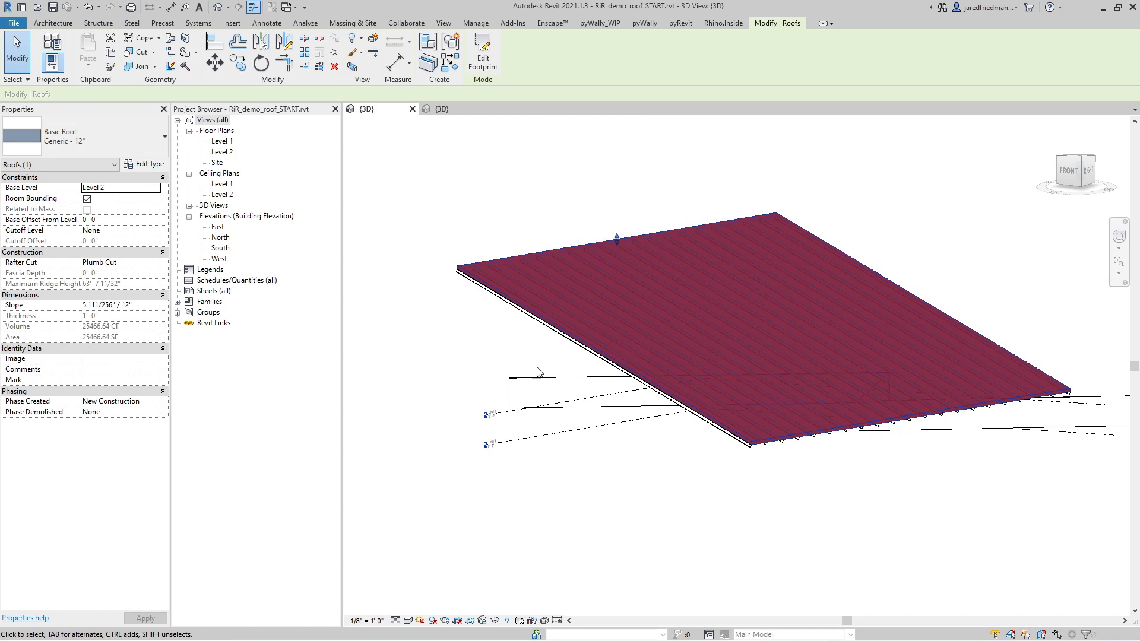
middle_click_drag(538, 372, 575, 189, "shift")
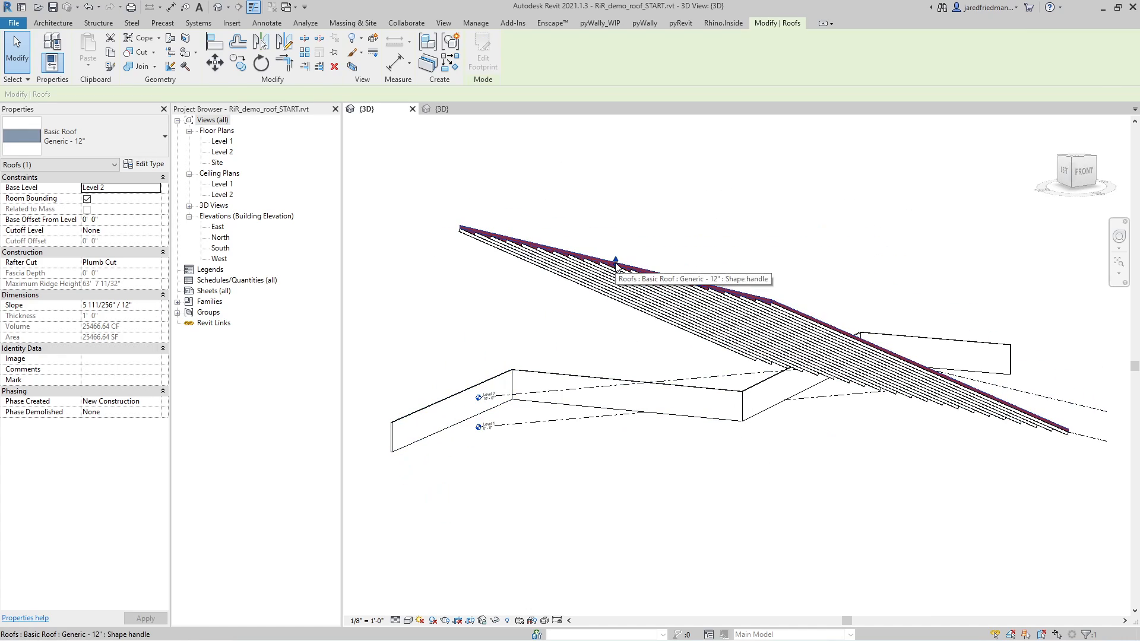
left_click_drag(616, 261, 612, 298)
left_click(621, 239)
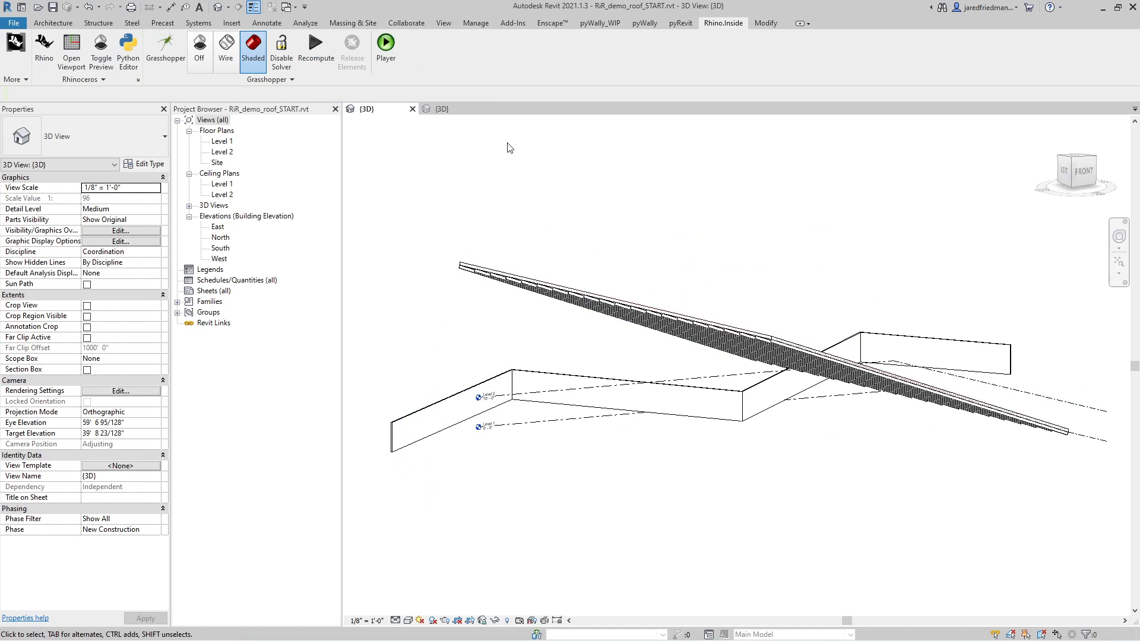
- Return to the RiR_demo_Lever_START_r21 3D view and examine the panelled tower together with the roof preview
left_click(464, 113)
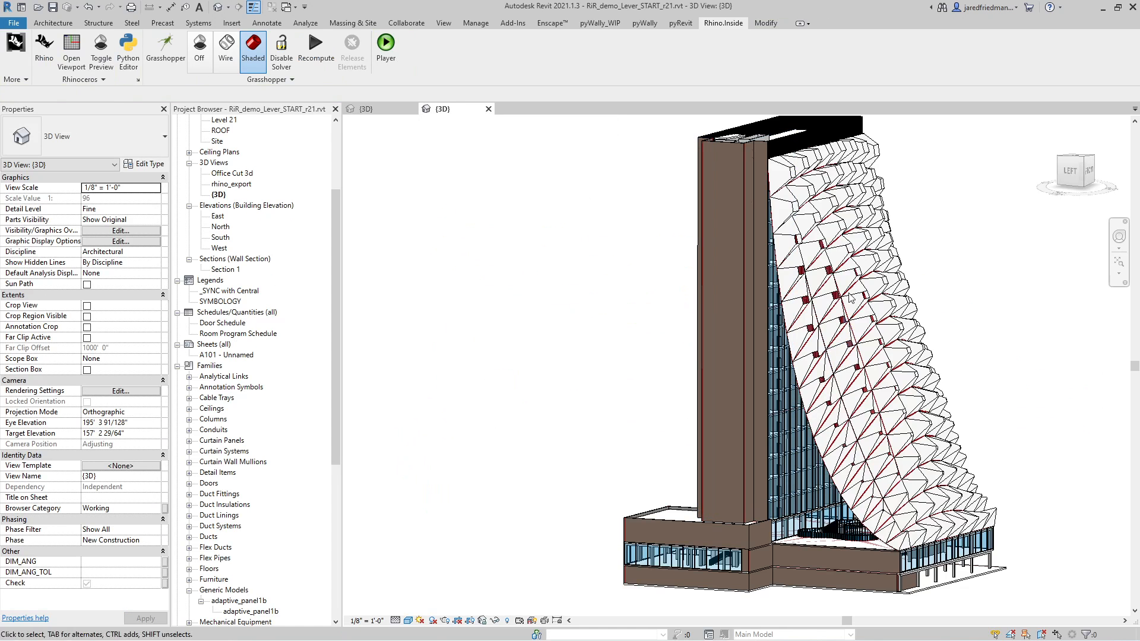
middle_click_drag(960, 398, 842, 445, "shift")
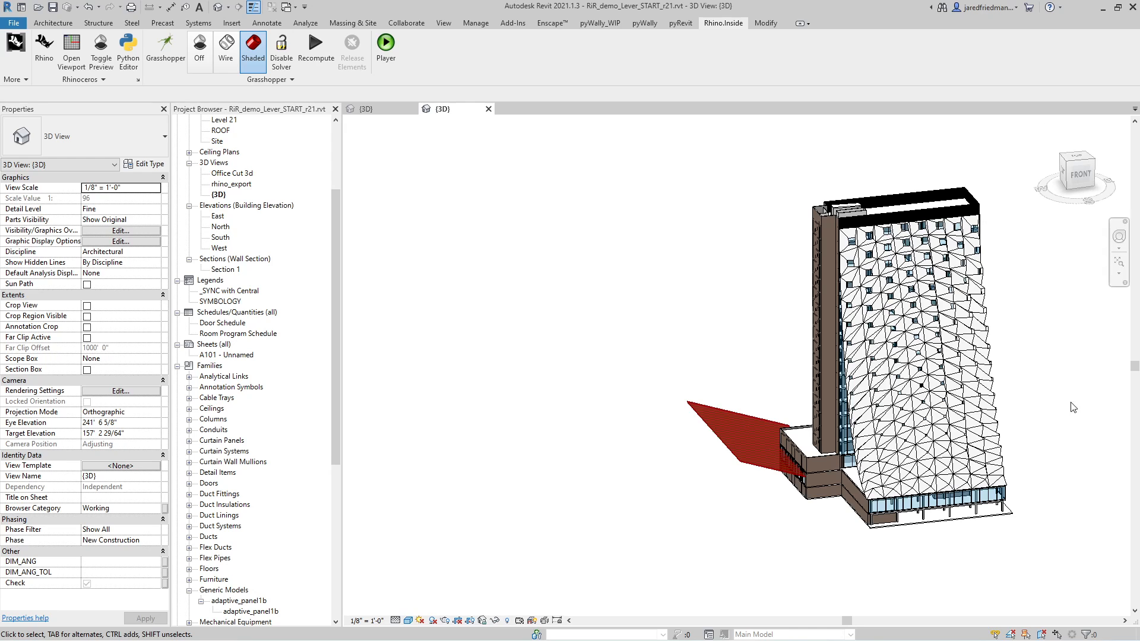
middle_click_drag(819, 535, 876, 499, "shift")
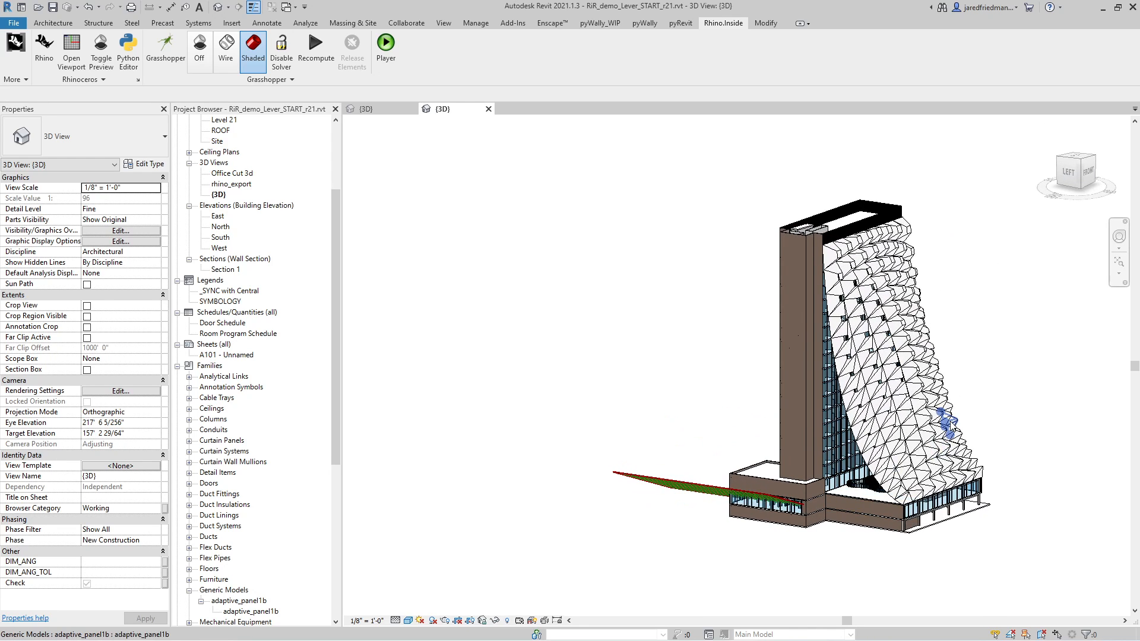